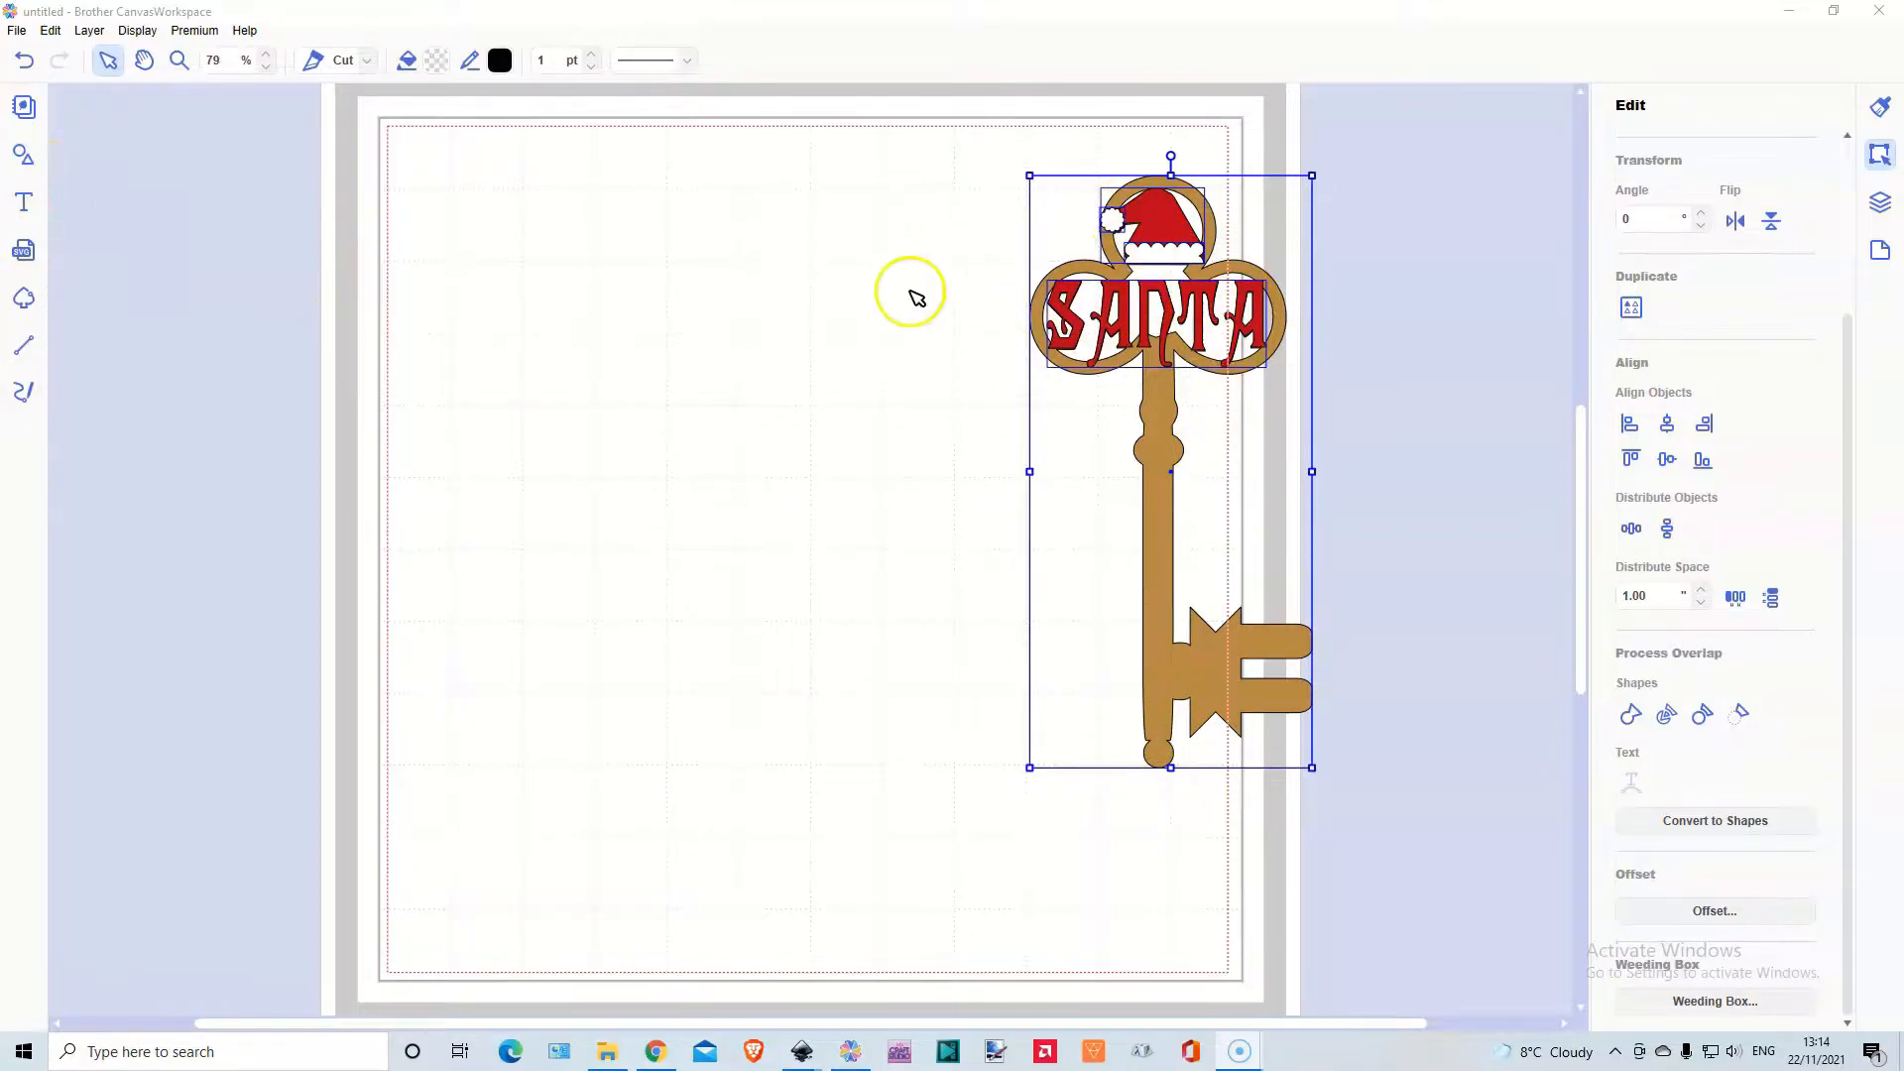
# Insert a flat trapezoid from the Polygon shapes and a plain ellipse from the Ellipse shapes
pyautogui.click(18, 156)
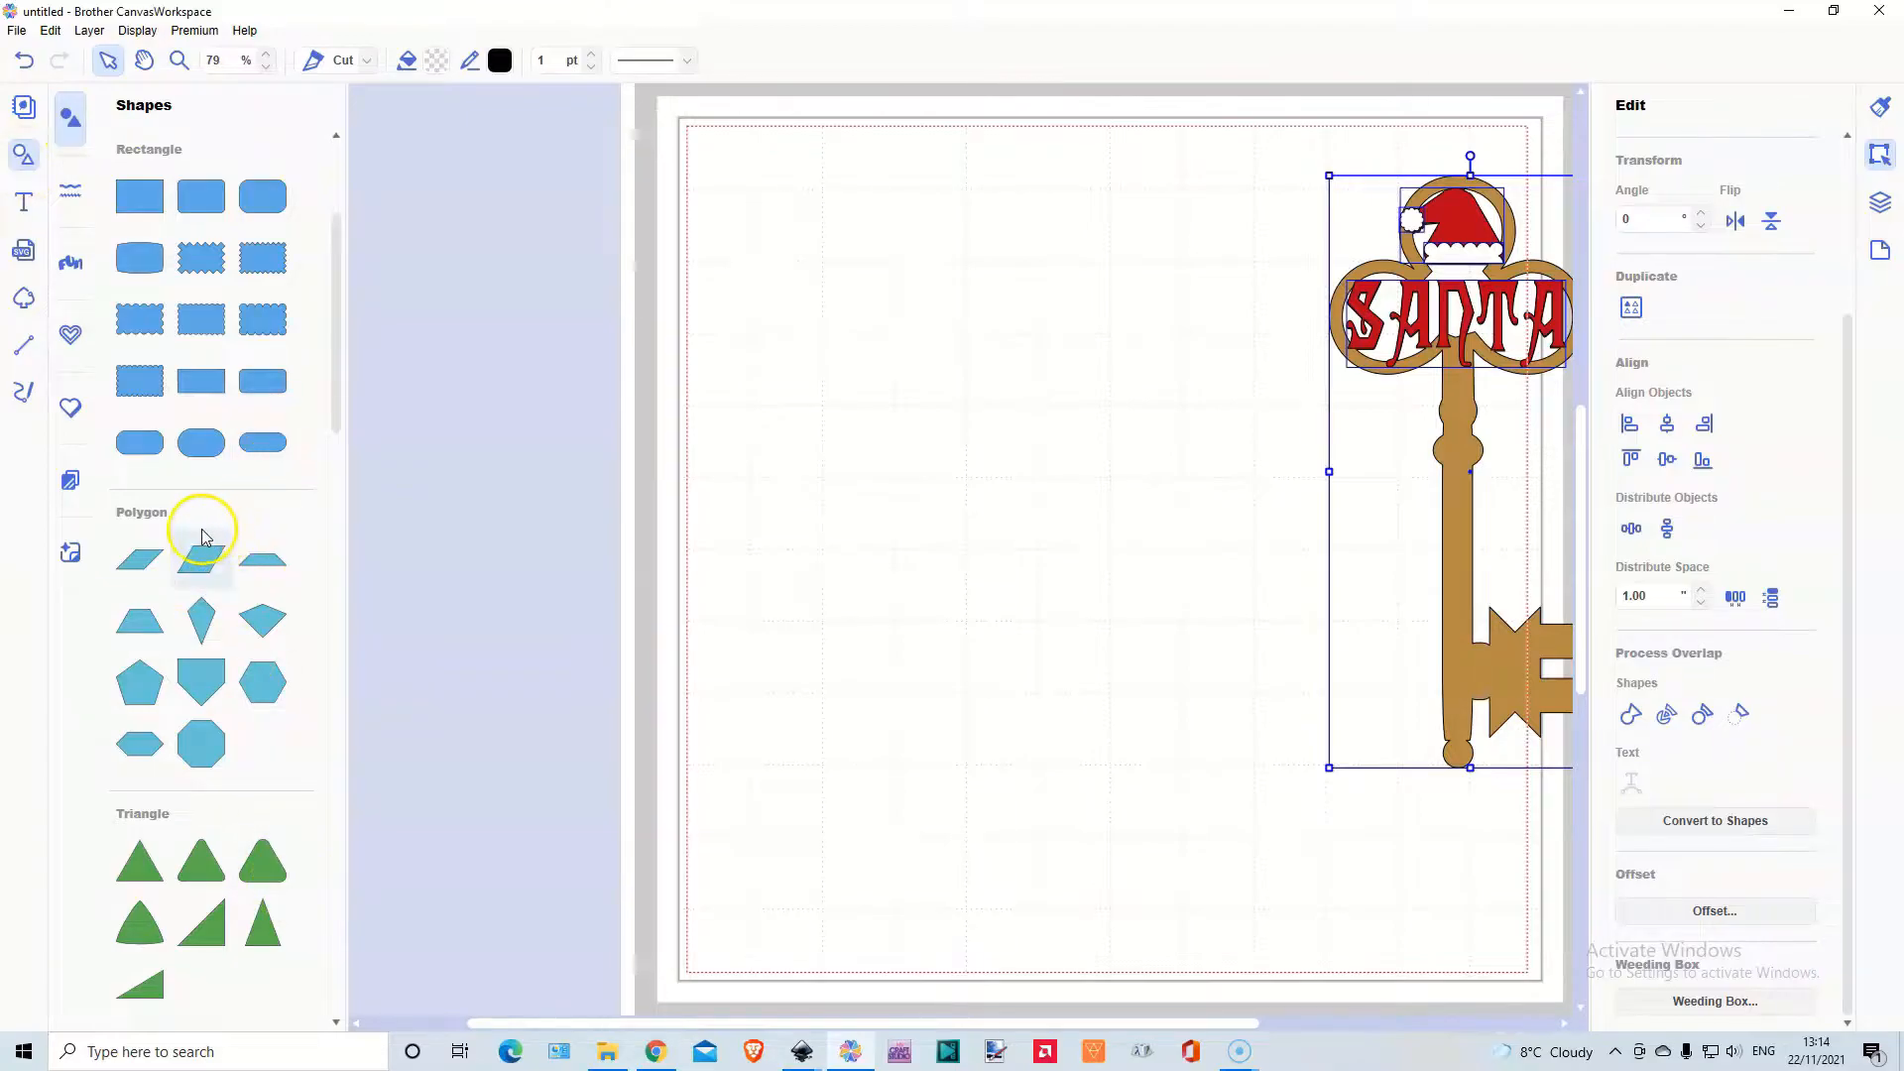
pyautogui.click(273, 566)
pyautogui.scroll(-6, 264, 585)
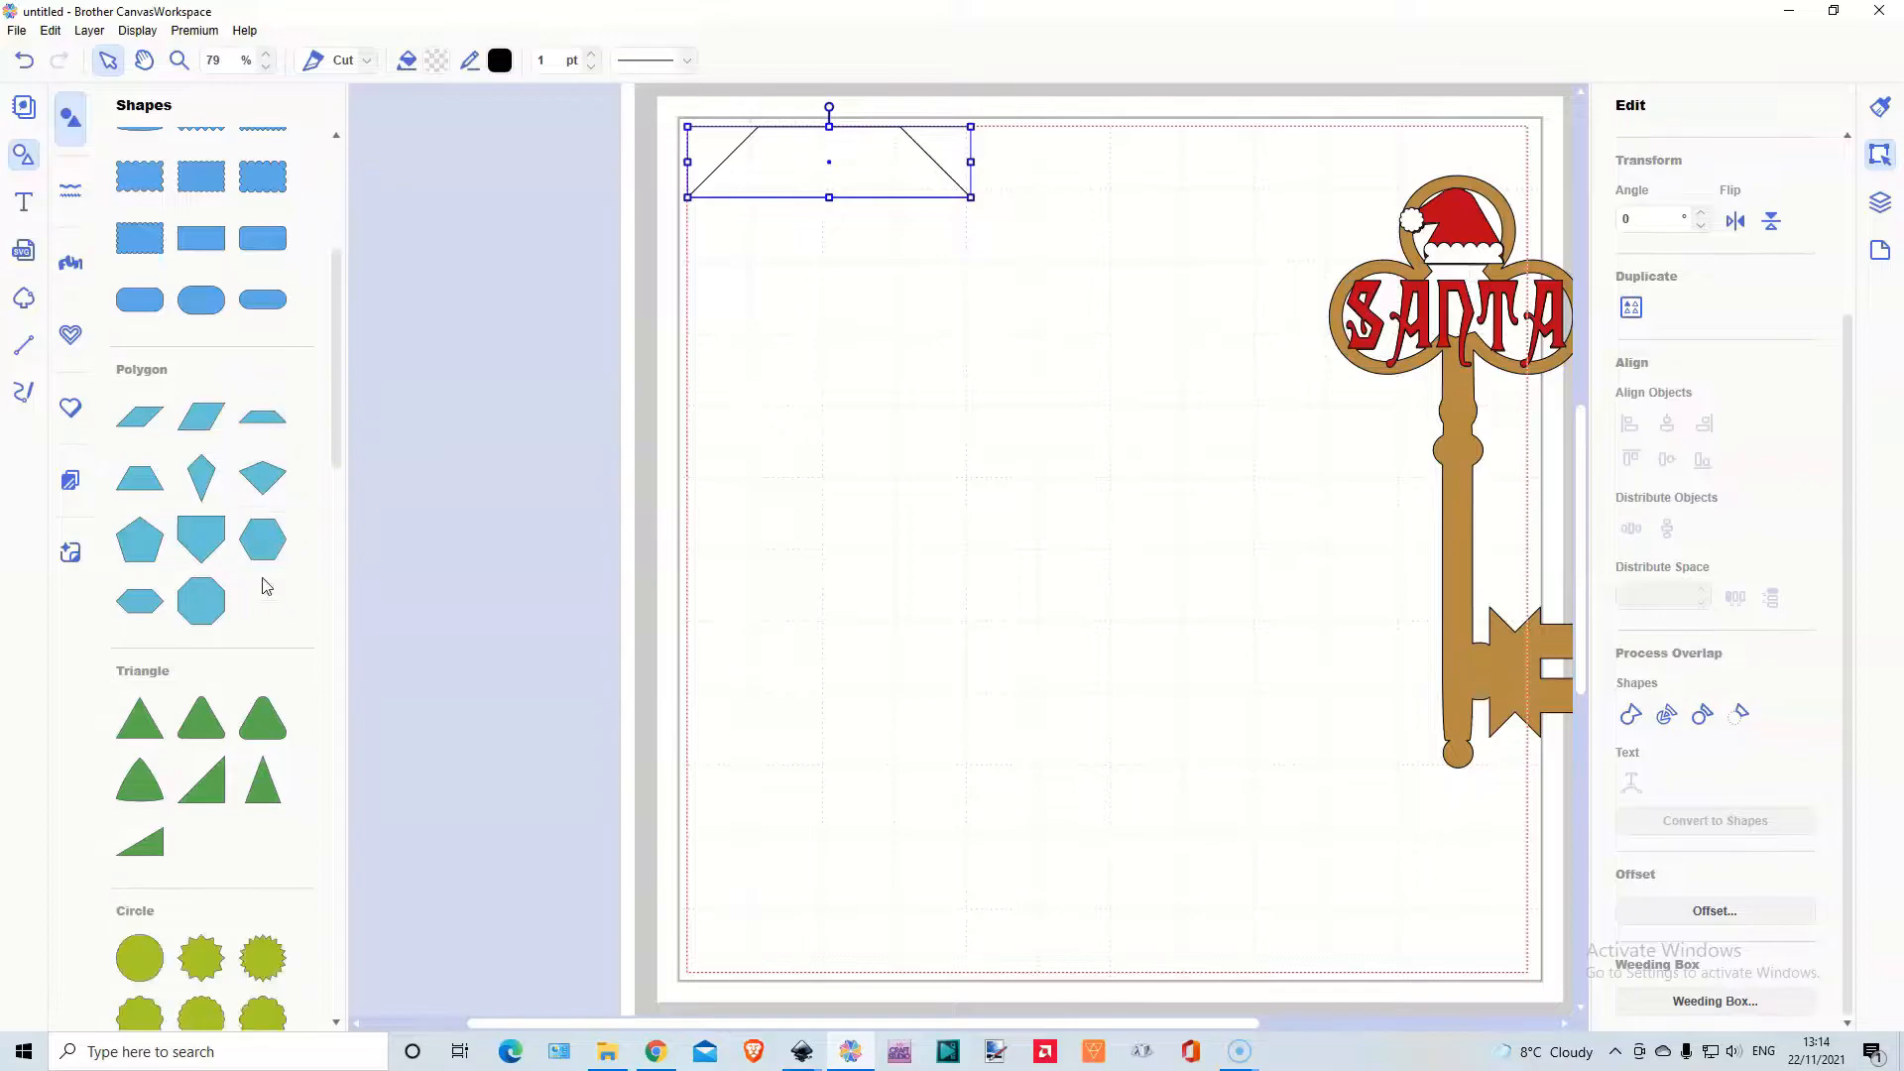
pyautogui.scroll(-3, 246, 612)
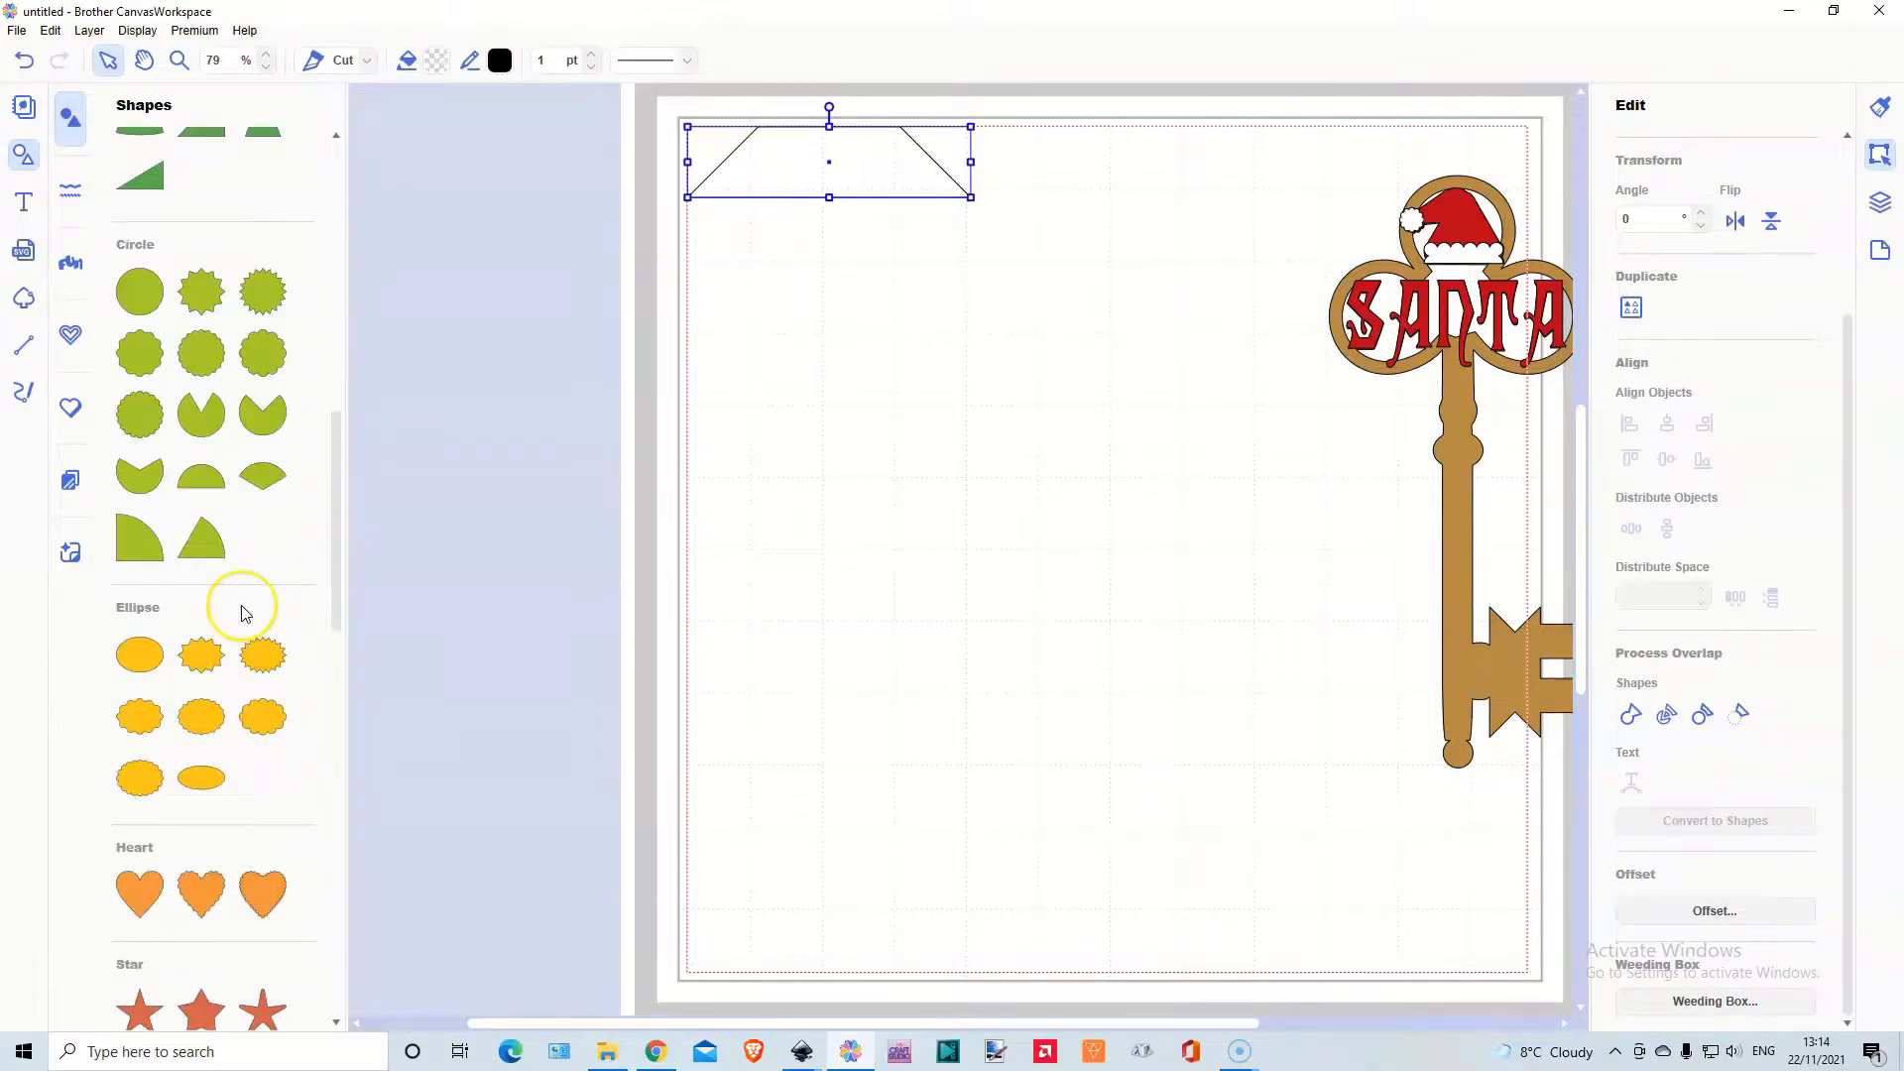
pyautogui.click(146, 519)
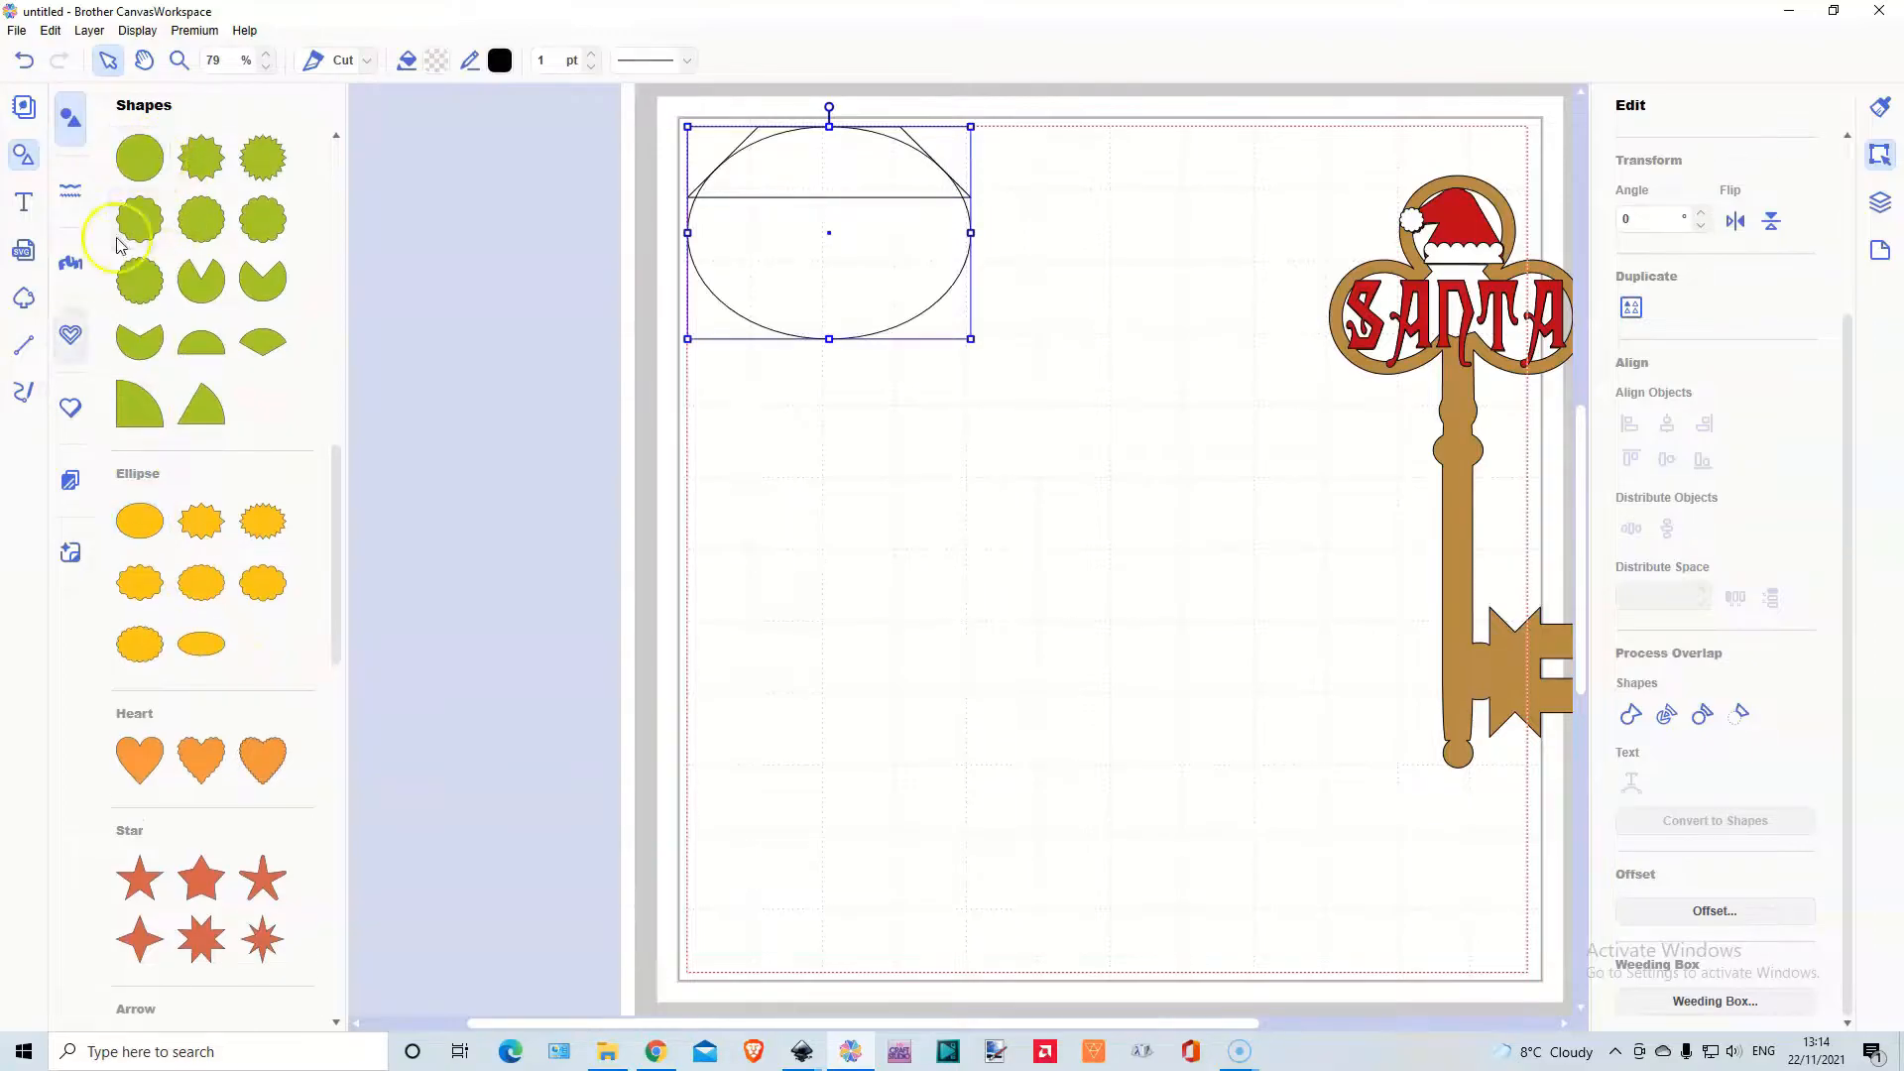
# Insert a rectangle with only its left corners rounded and a teardrop from the Others shapes
pyautogui.scroll(-3, 188, 649)
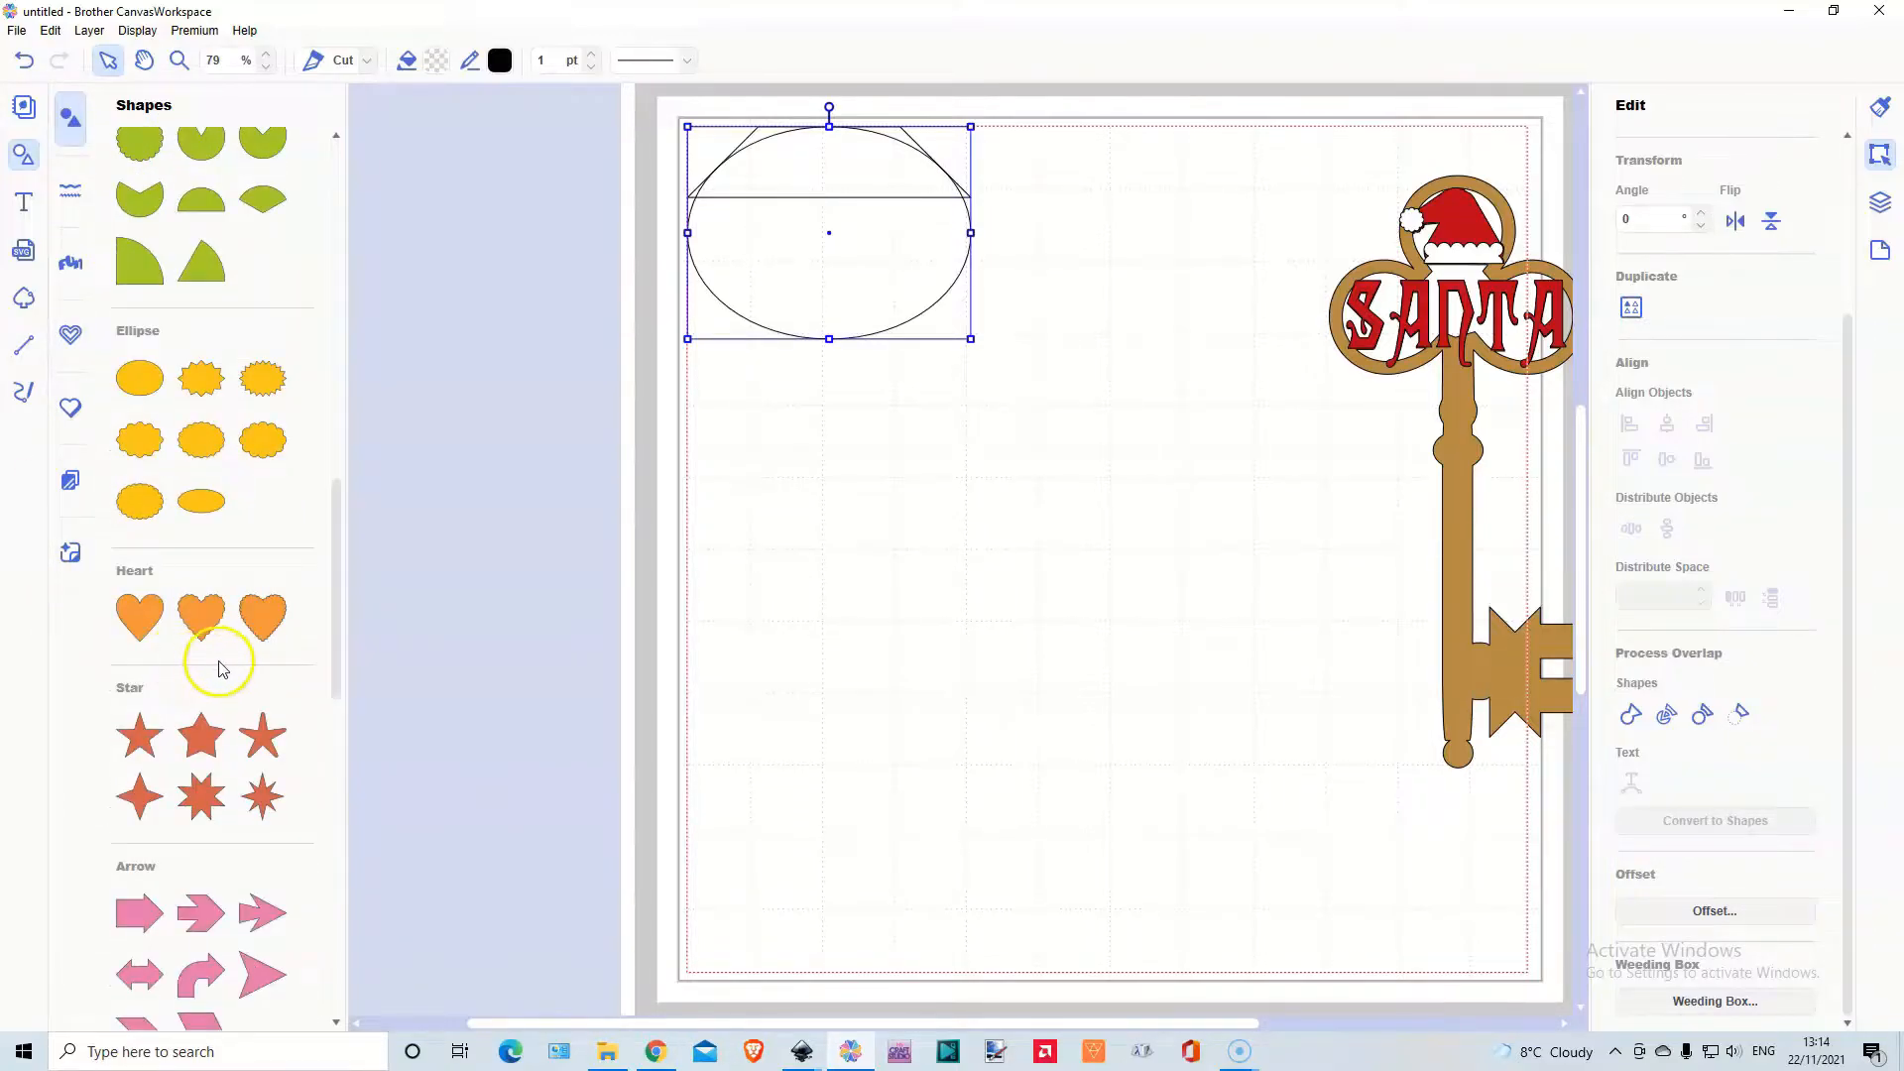
pyautogui.scroll(-4, 220, 663)
pyautogui.scroll(-3, 223, 655)
pyautogui.scroll(-3, 228, 644)
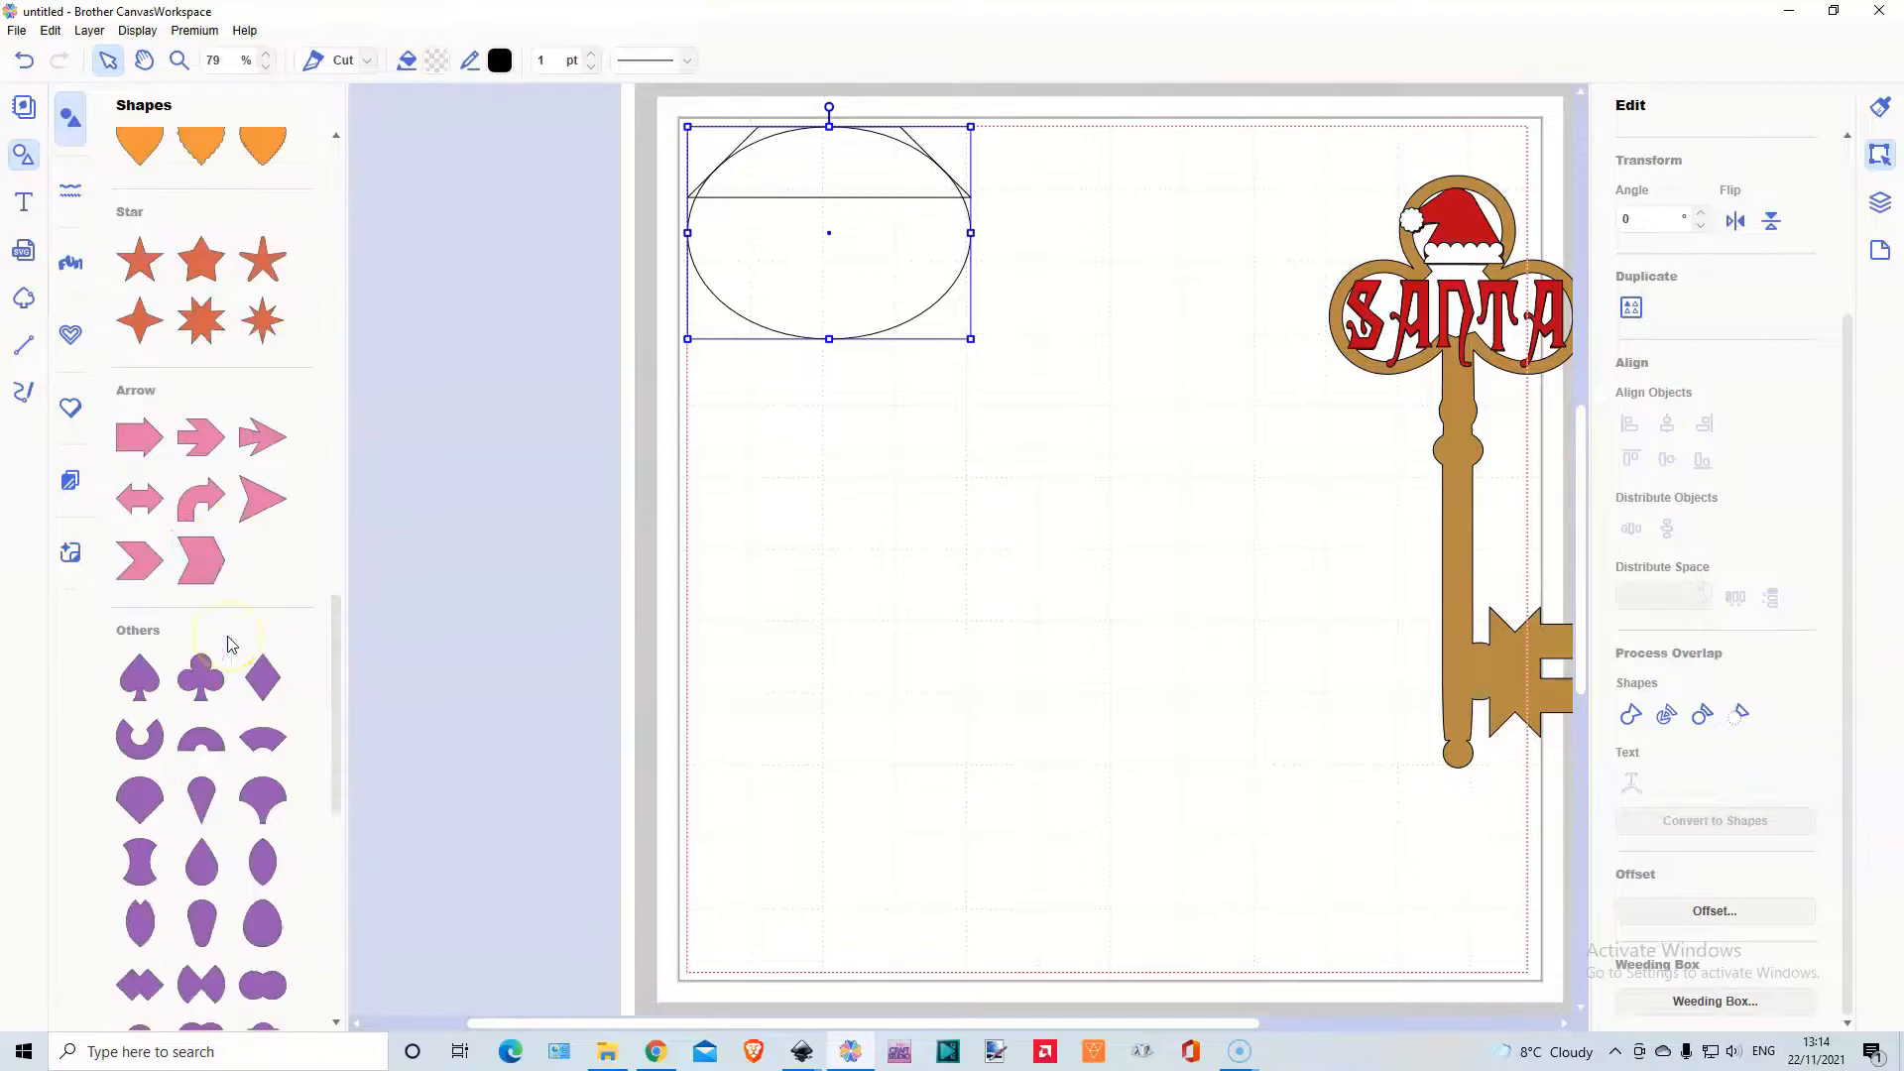
pyautogui.scroll(-3, 231, 647)
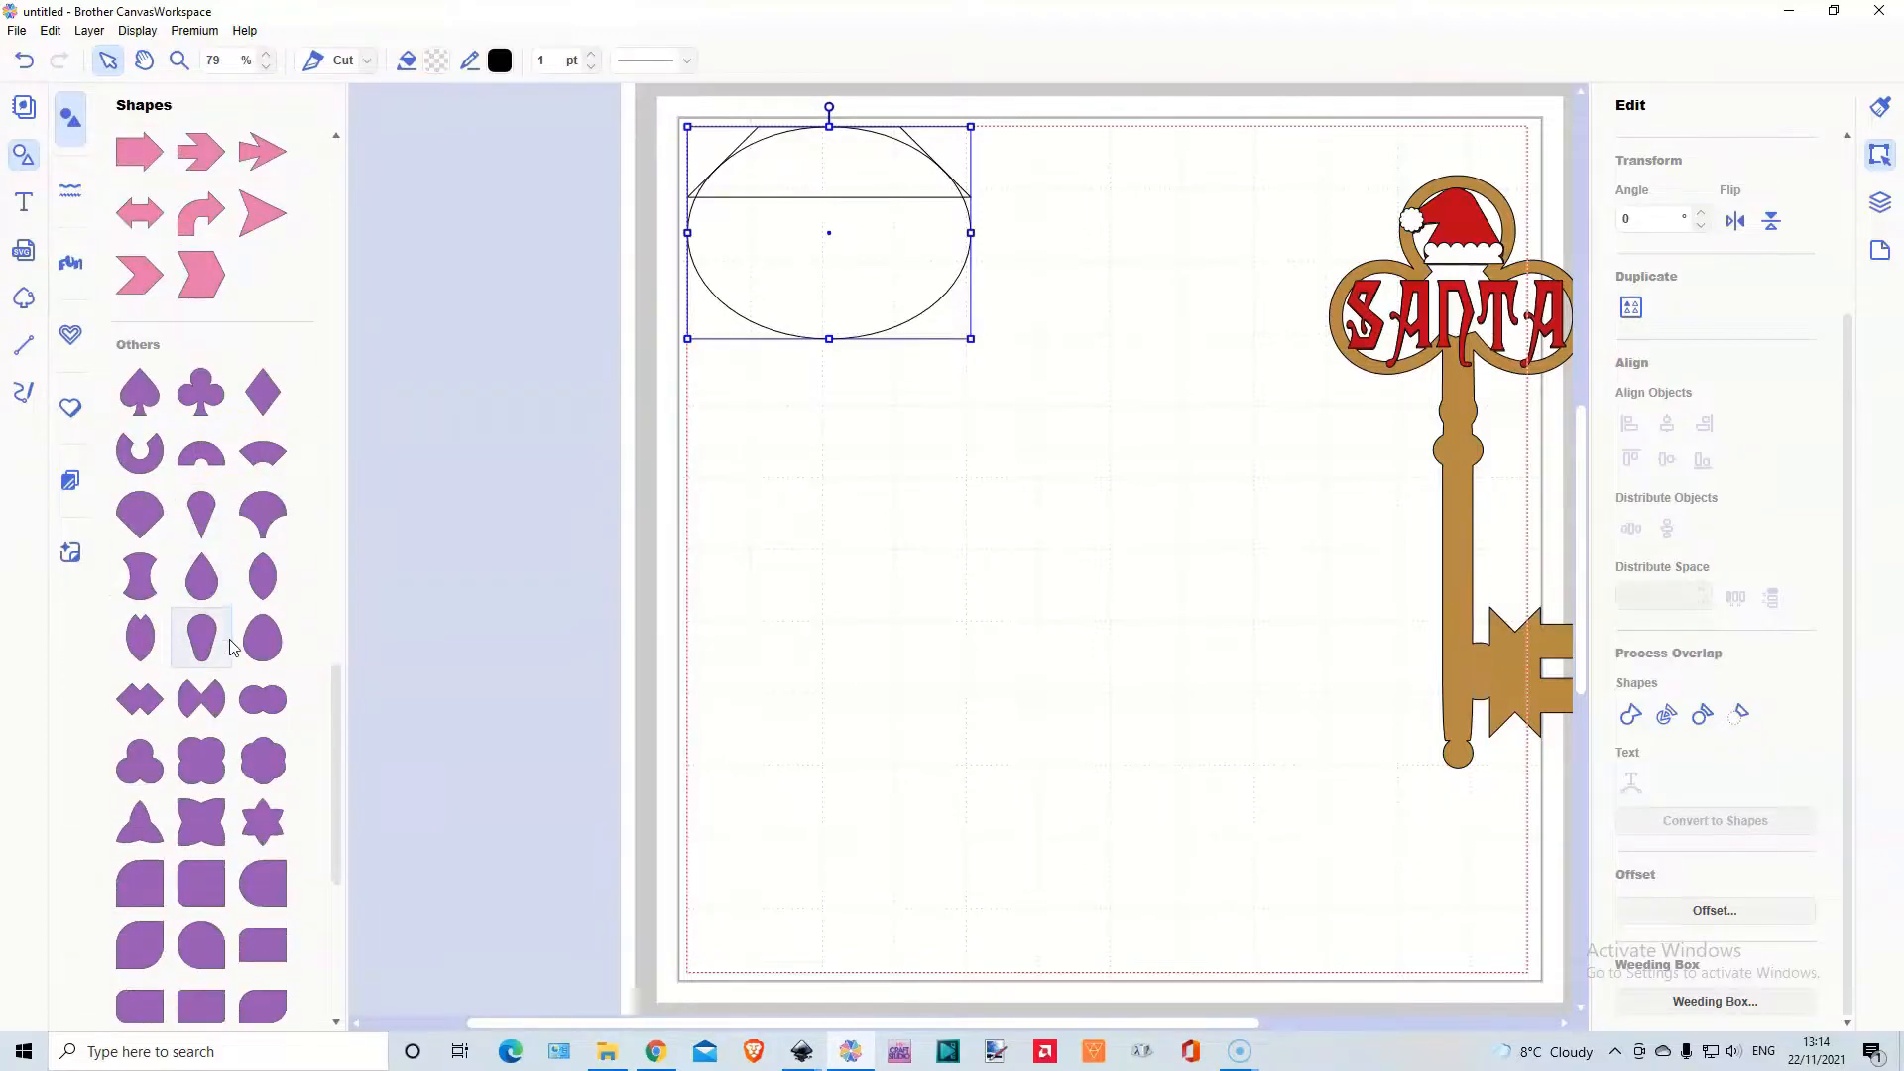
pyautogui.scroll(-1, 232, 649)
pyautogui.click(228, 702)
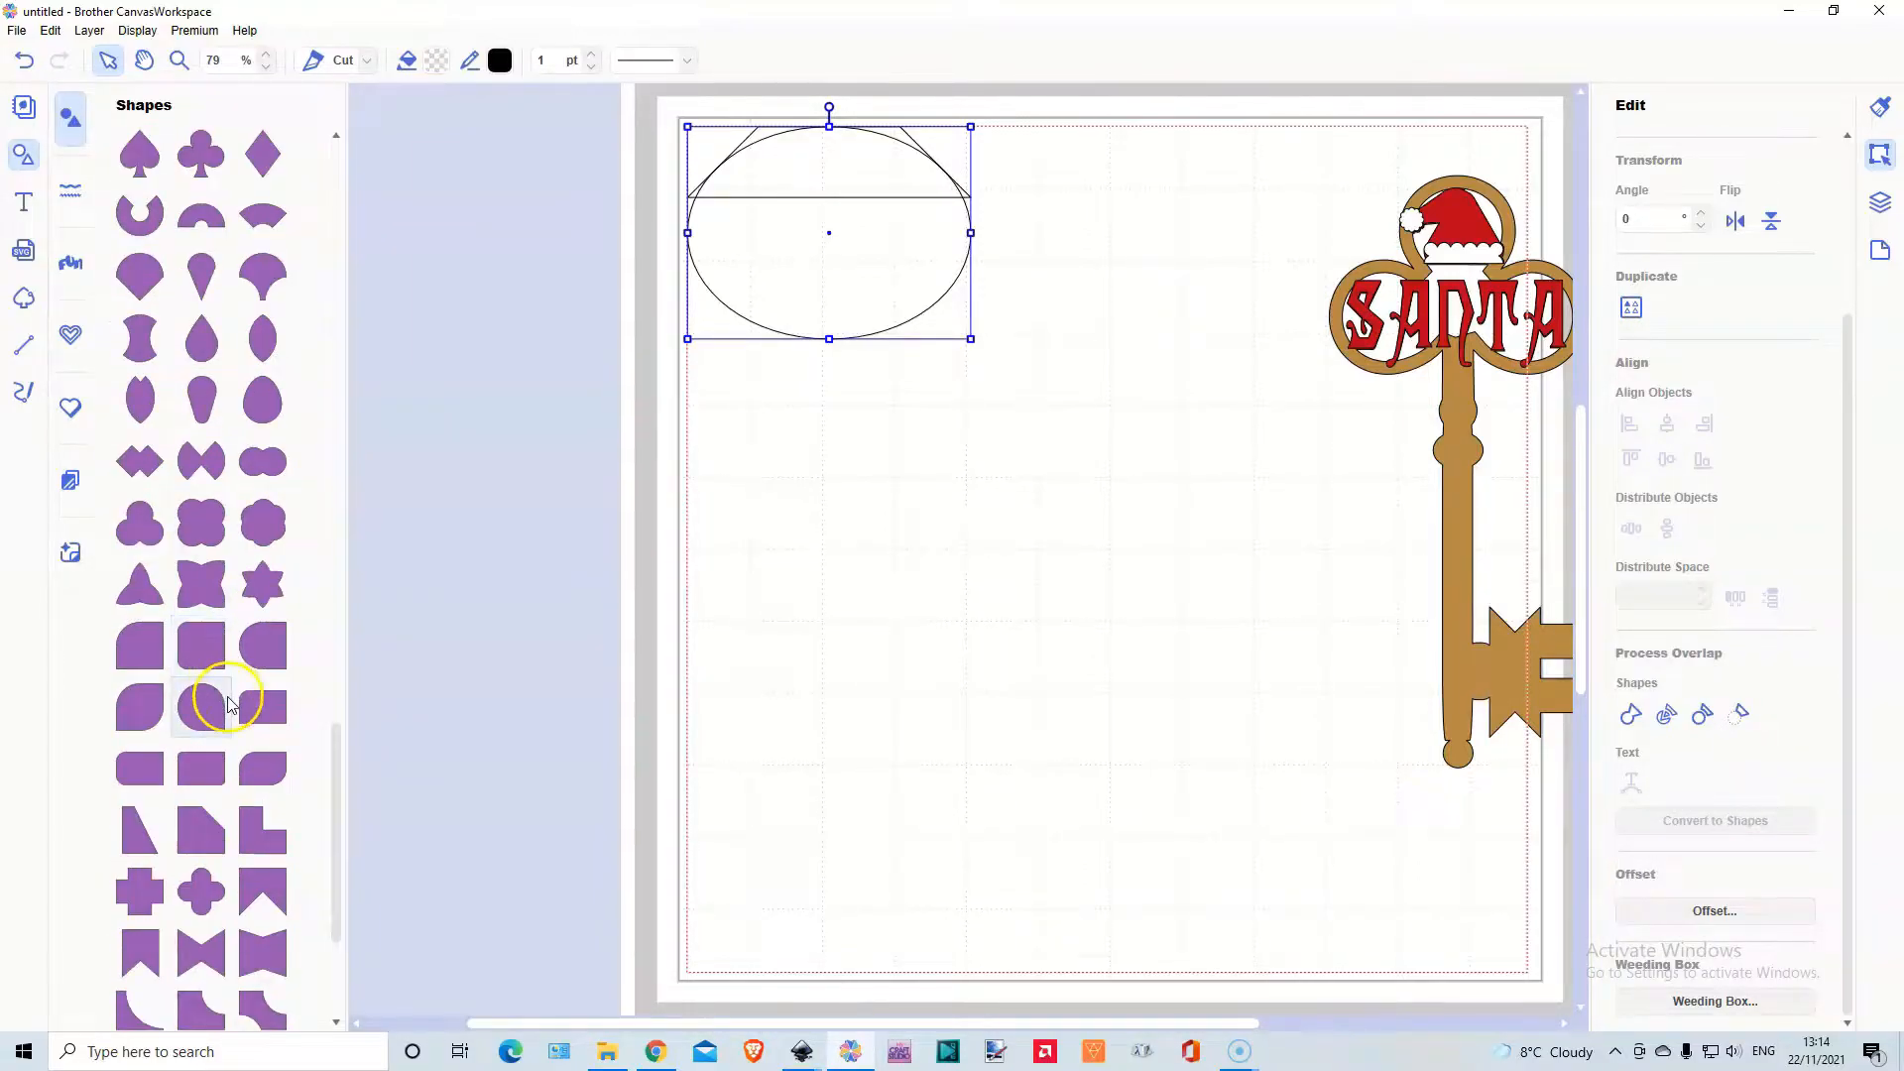
pyautogui.click(141, 773)
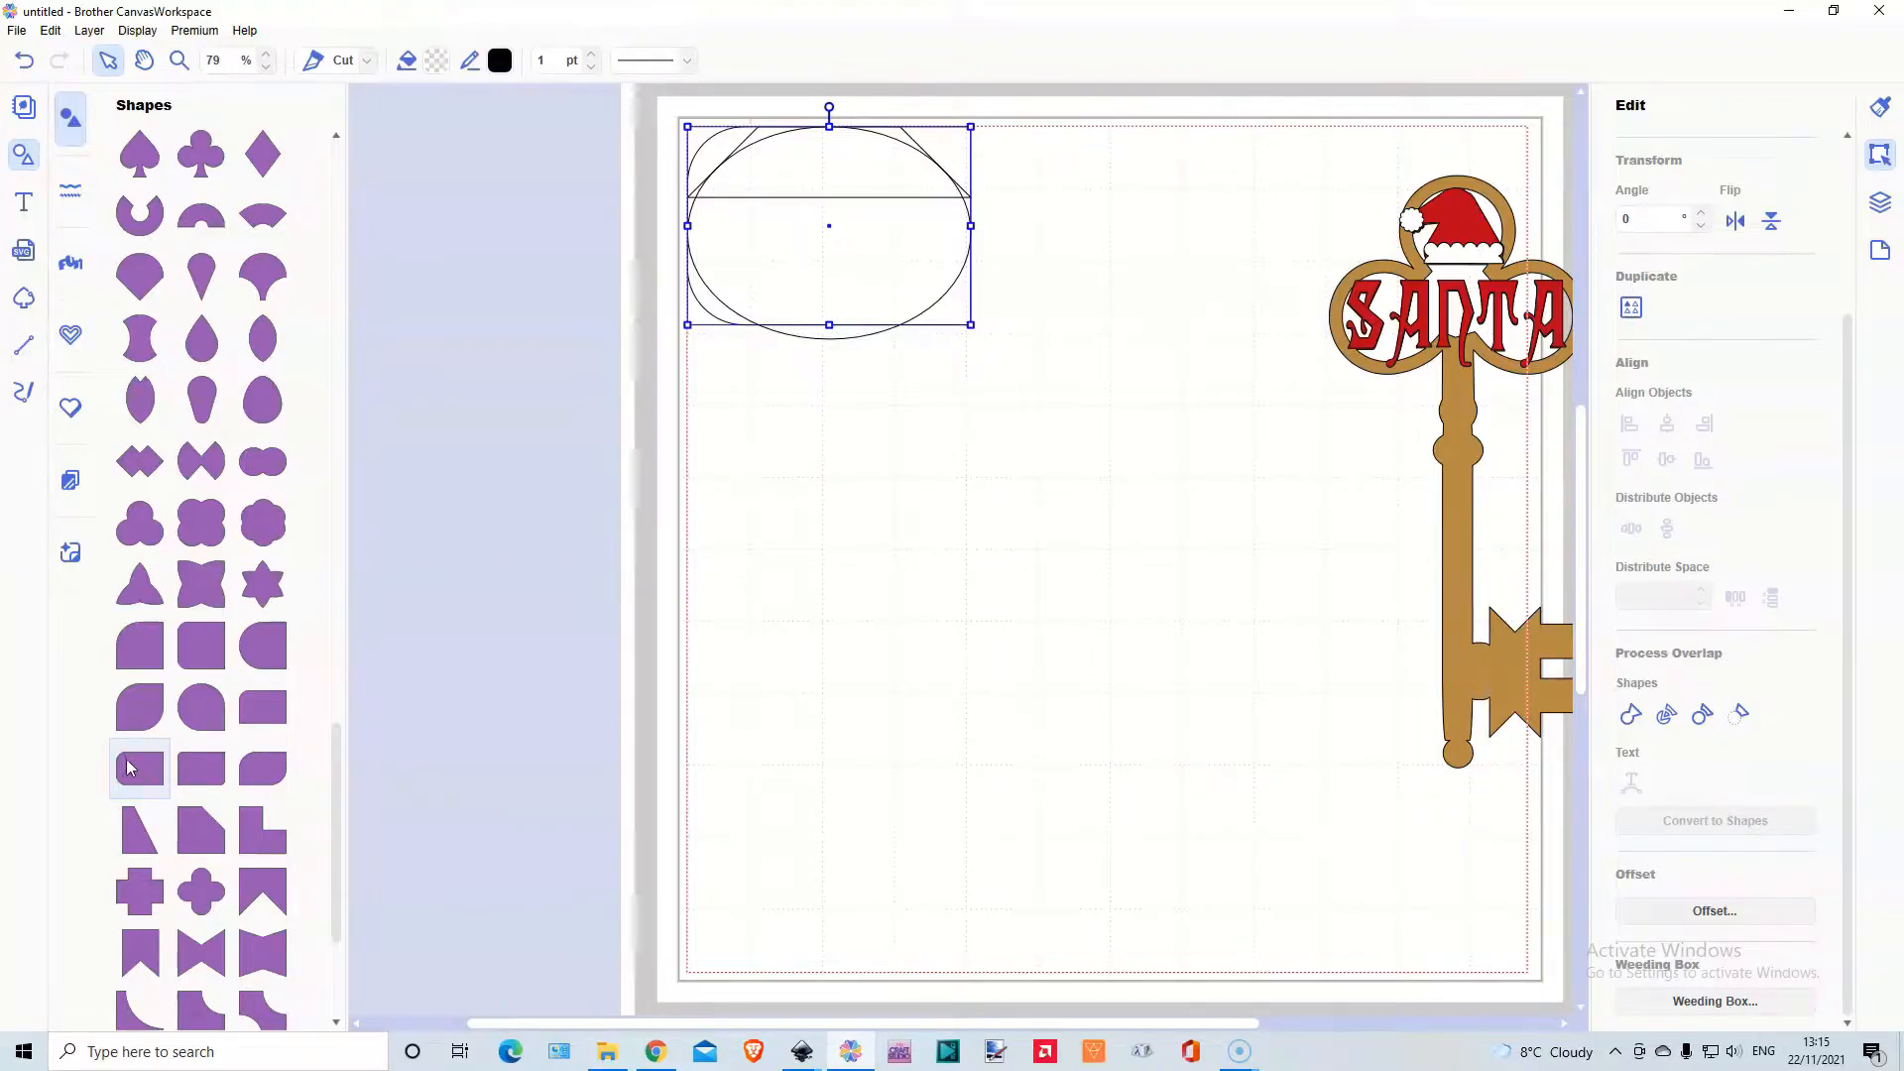
pyautogui.click(189, 355)
# Insert a plain wide rectangle from the Rectangle shapes and close the shape library
pyautogui.scroll(4, 218, 387)
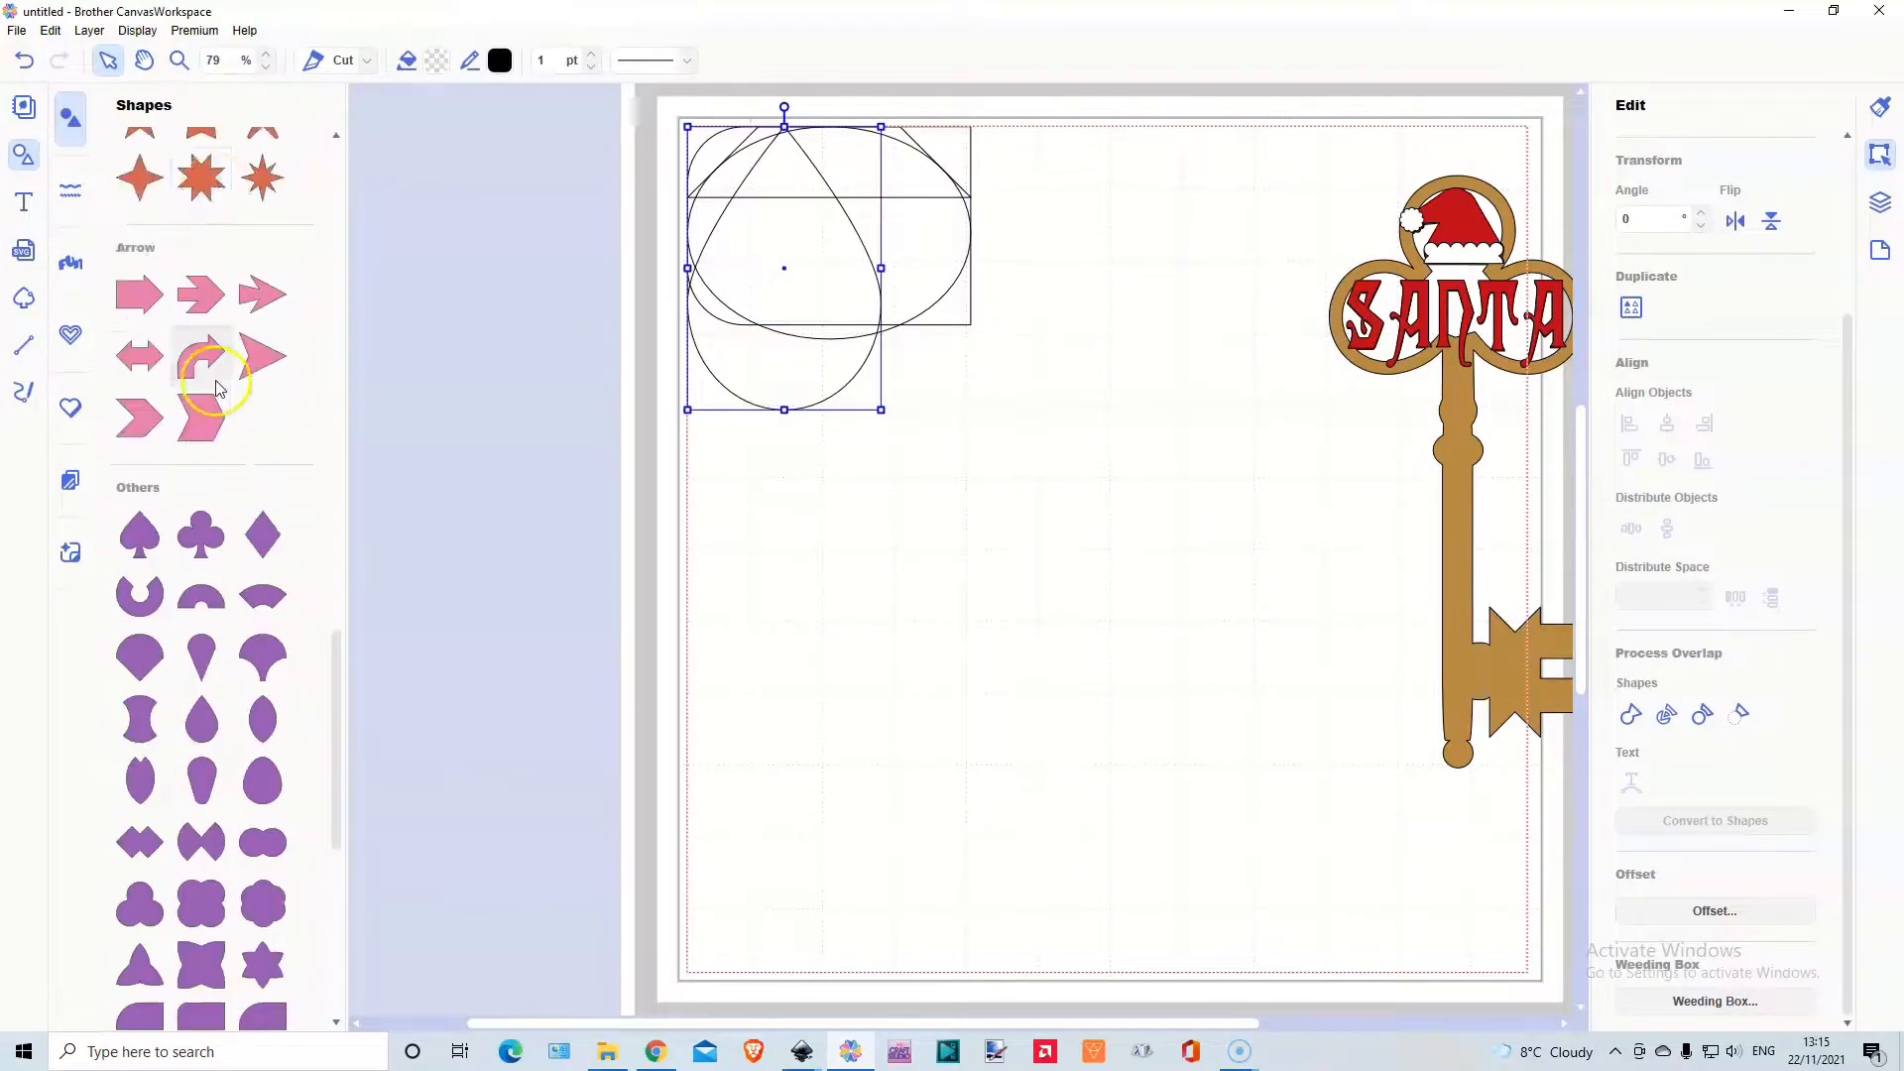
pyautogui.scroll(10, 218, 396)
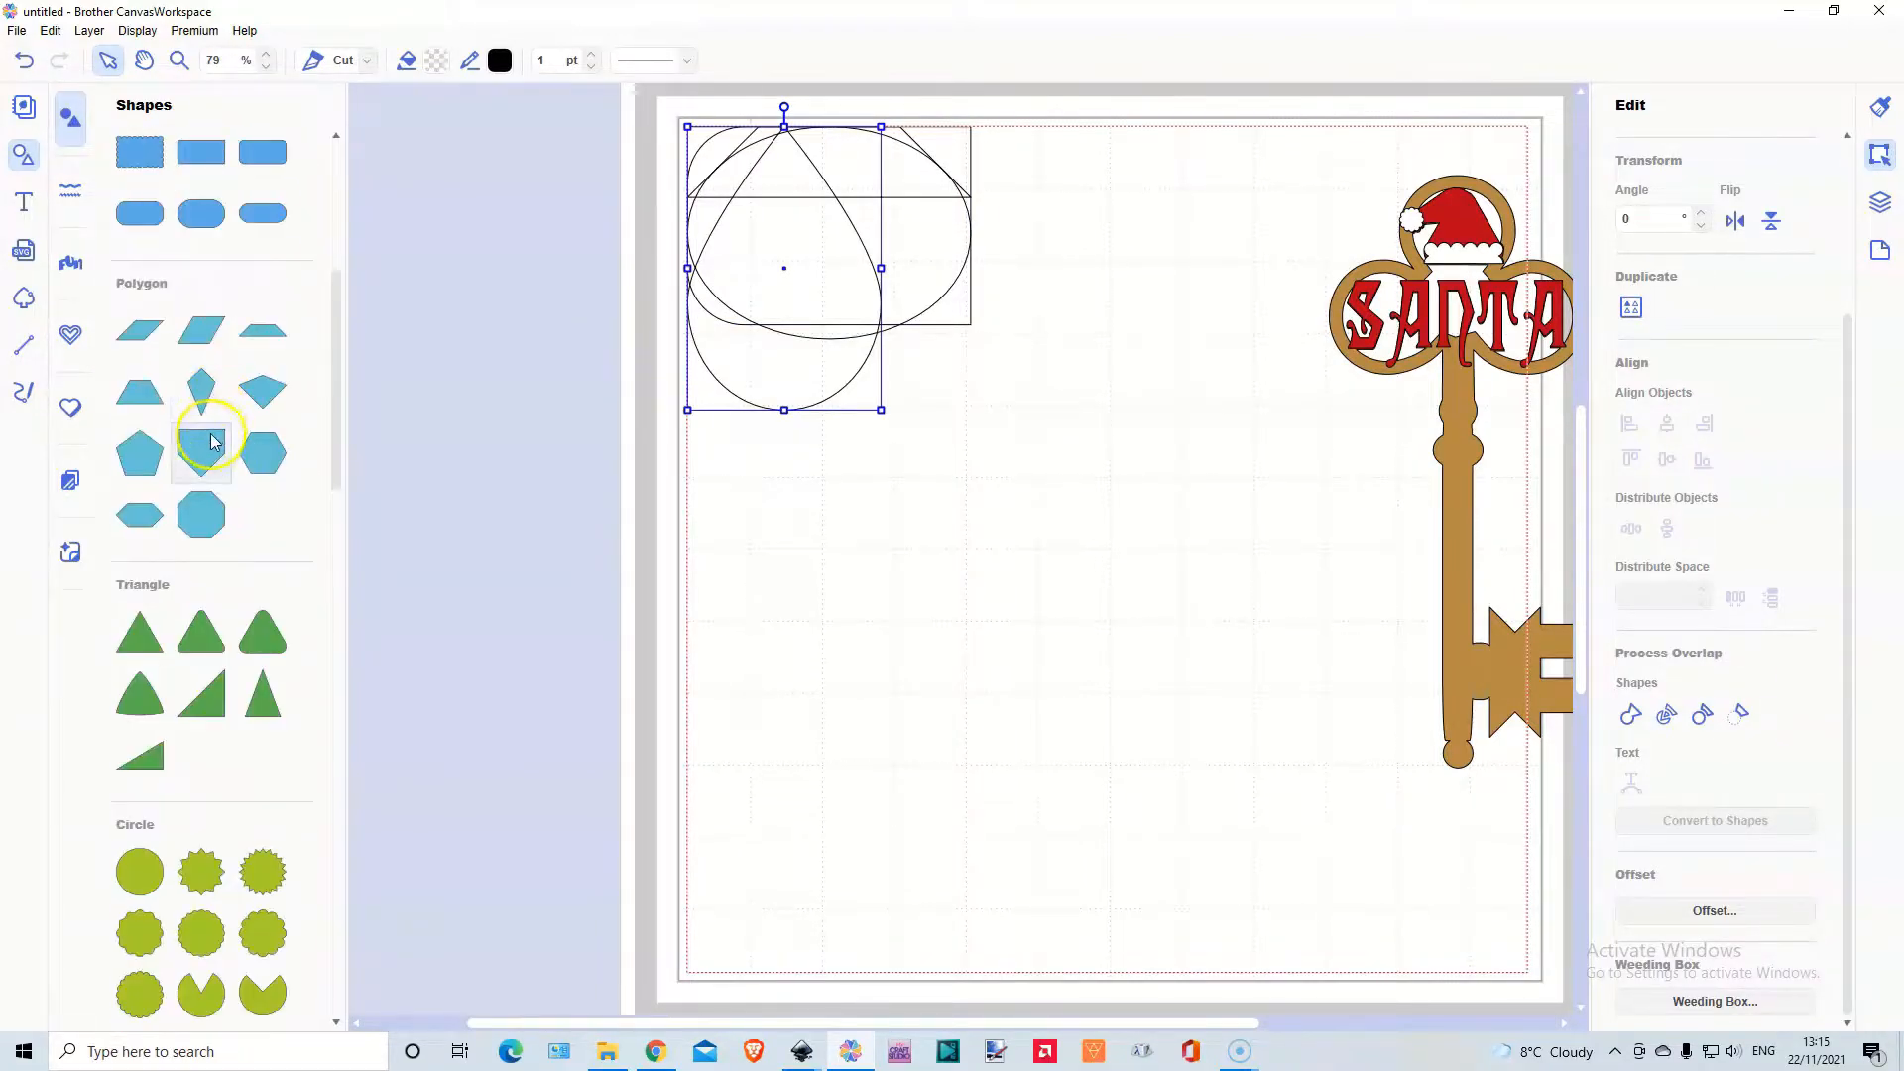
pyautogui.scroll(3, 211, 441)
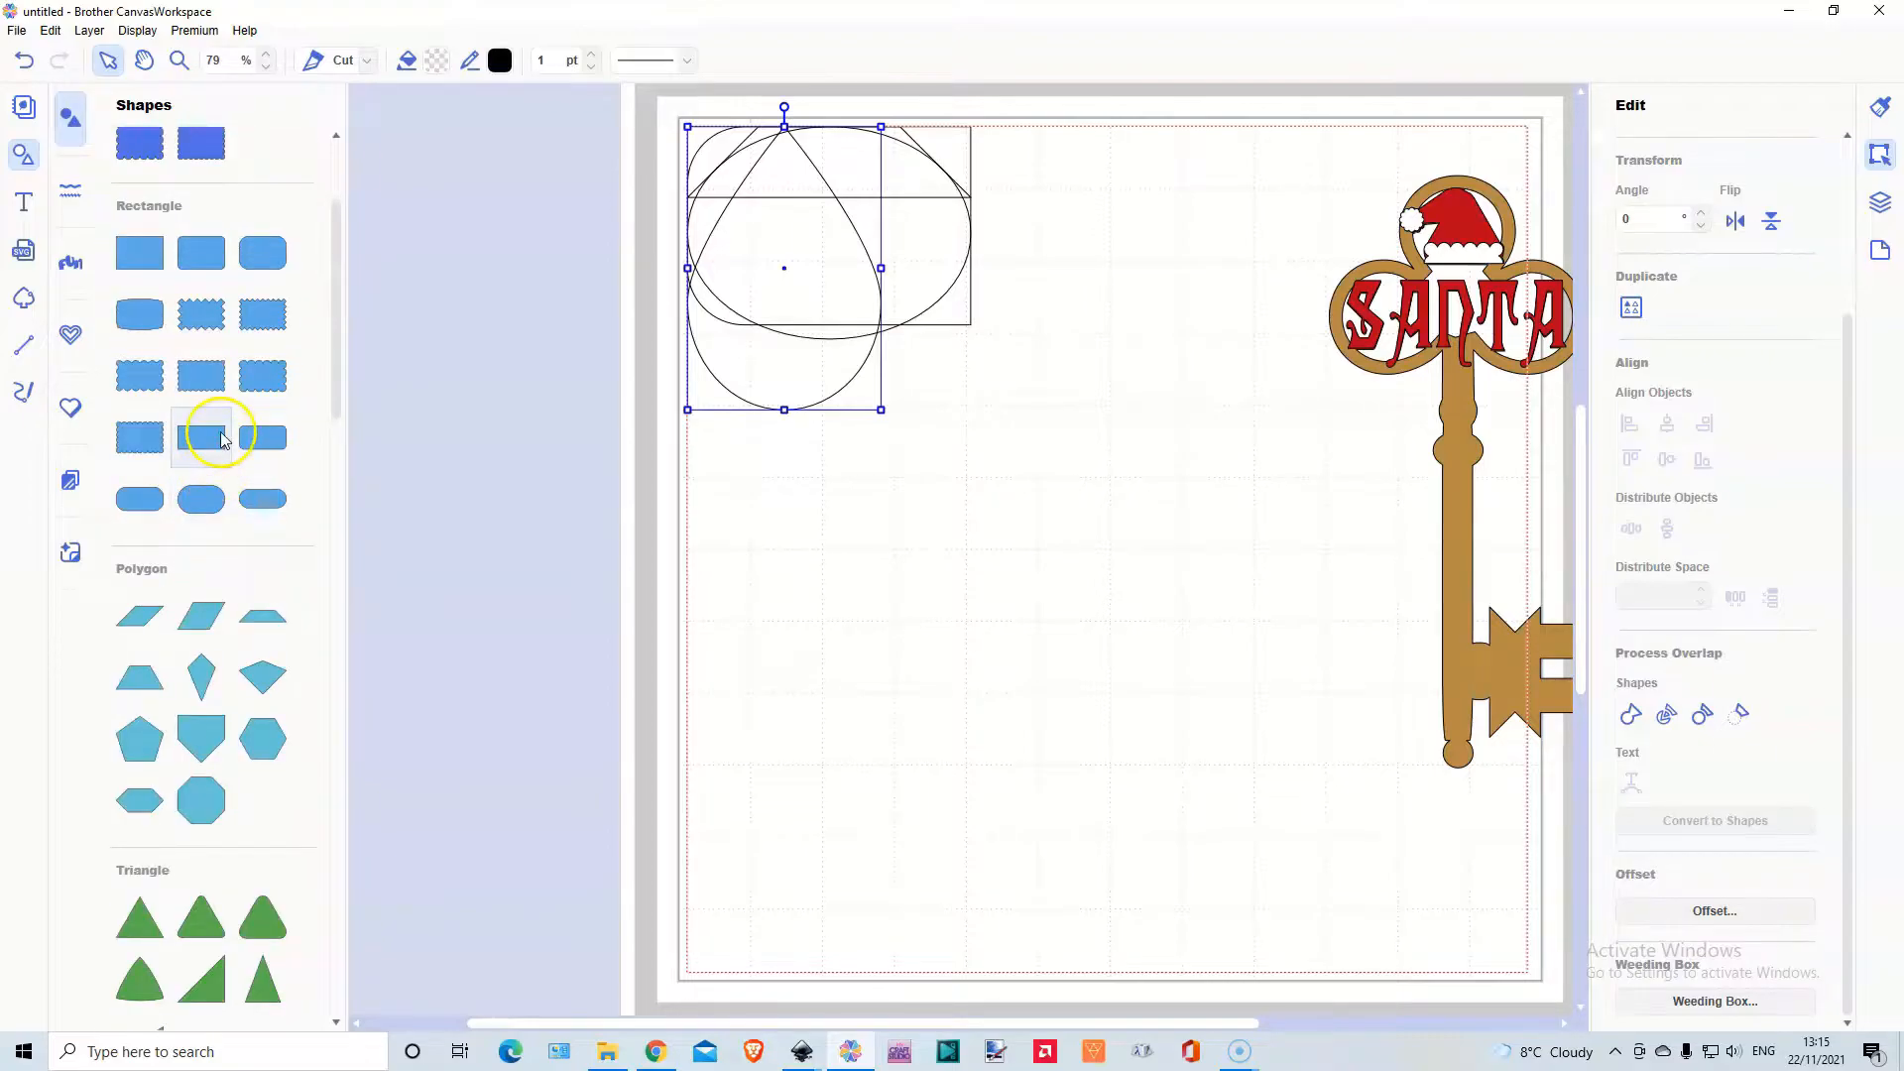
pyautogui.click(220, 440)
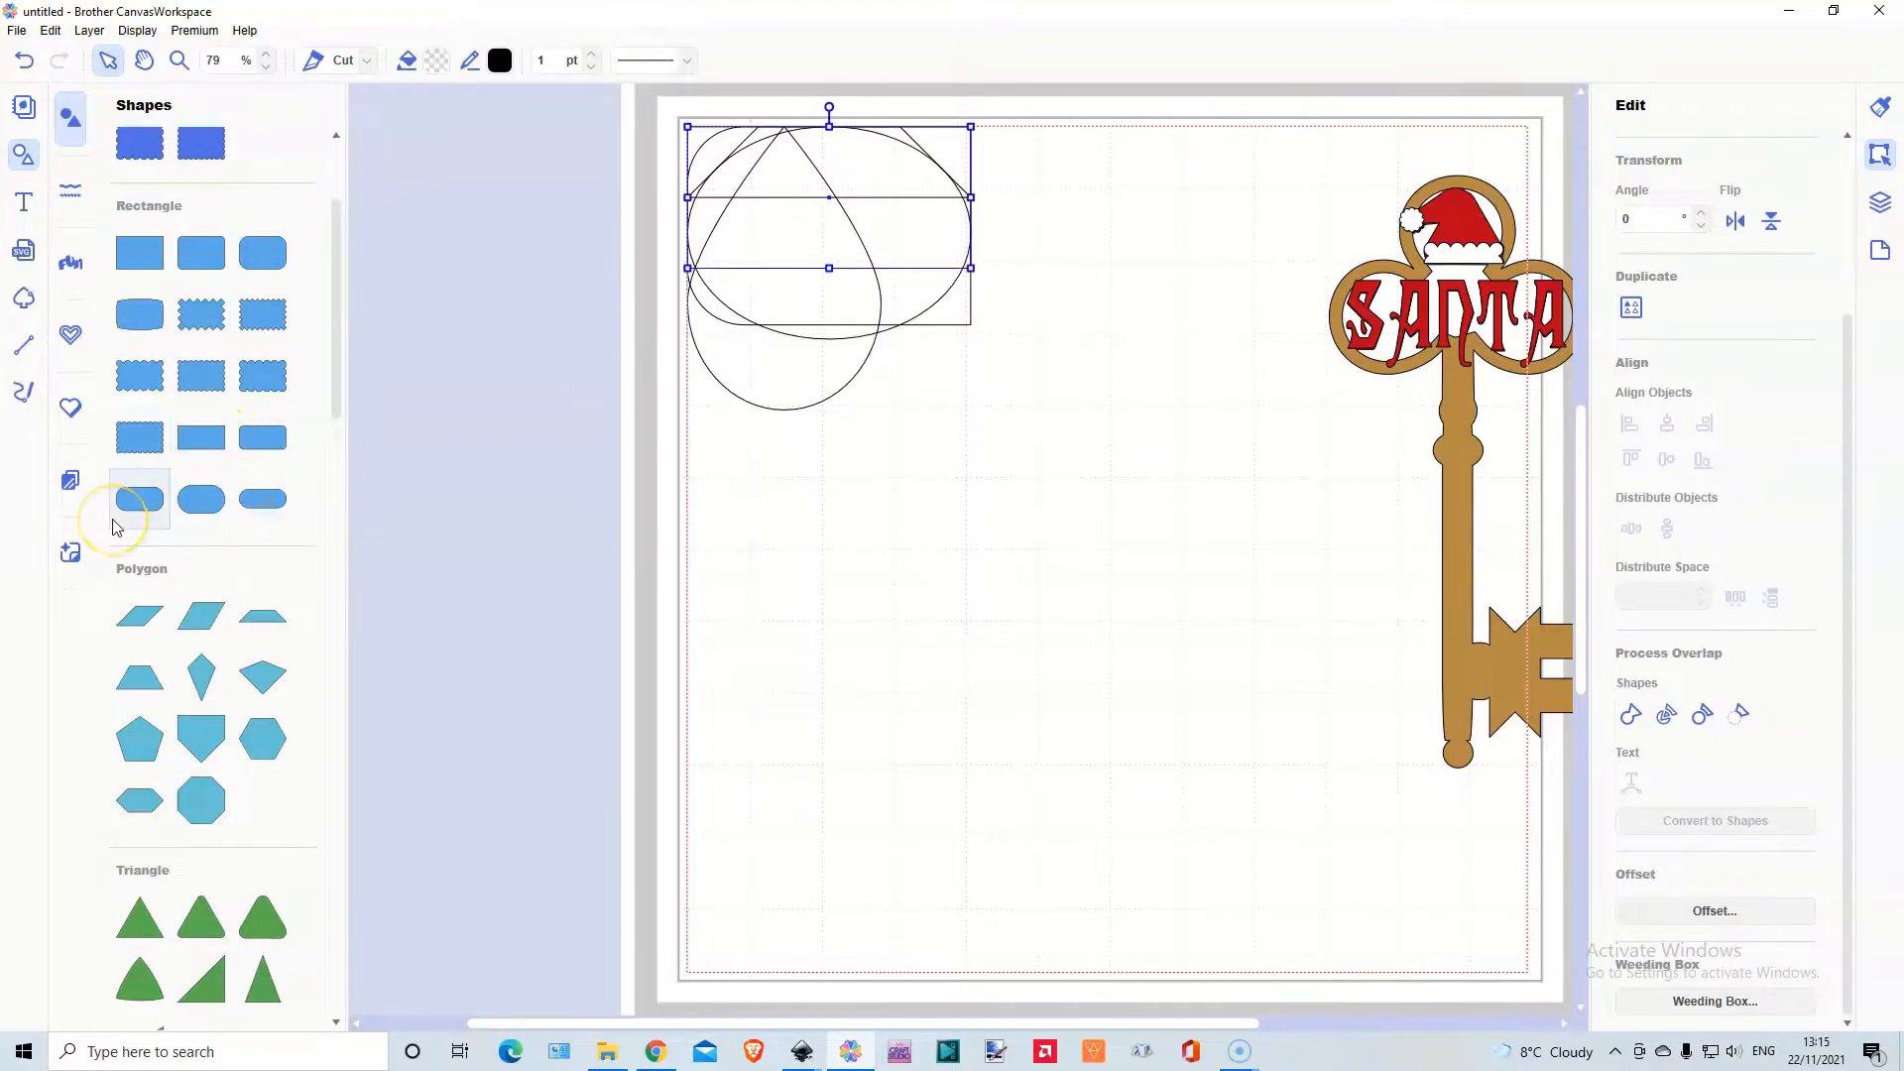
pyautogui.click(20, 156)
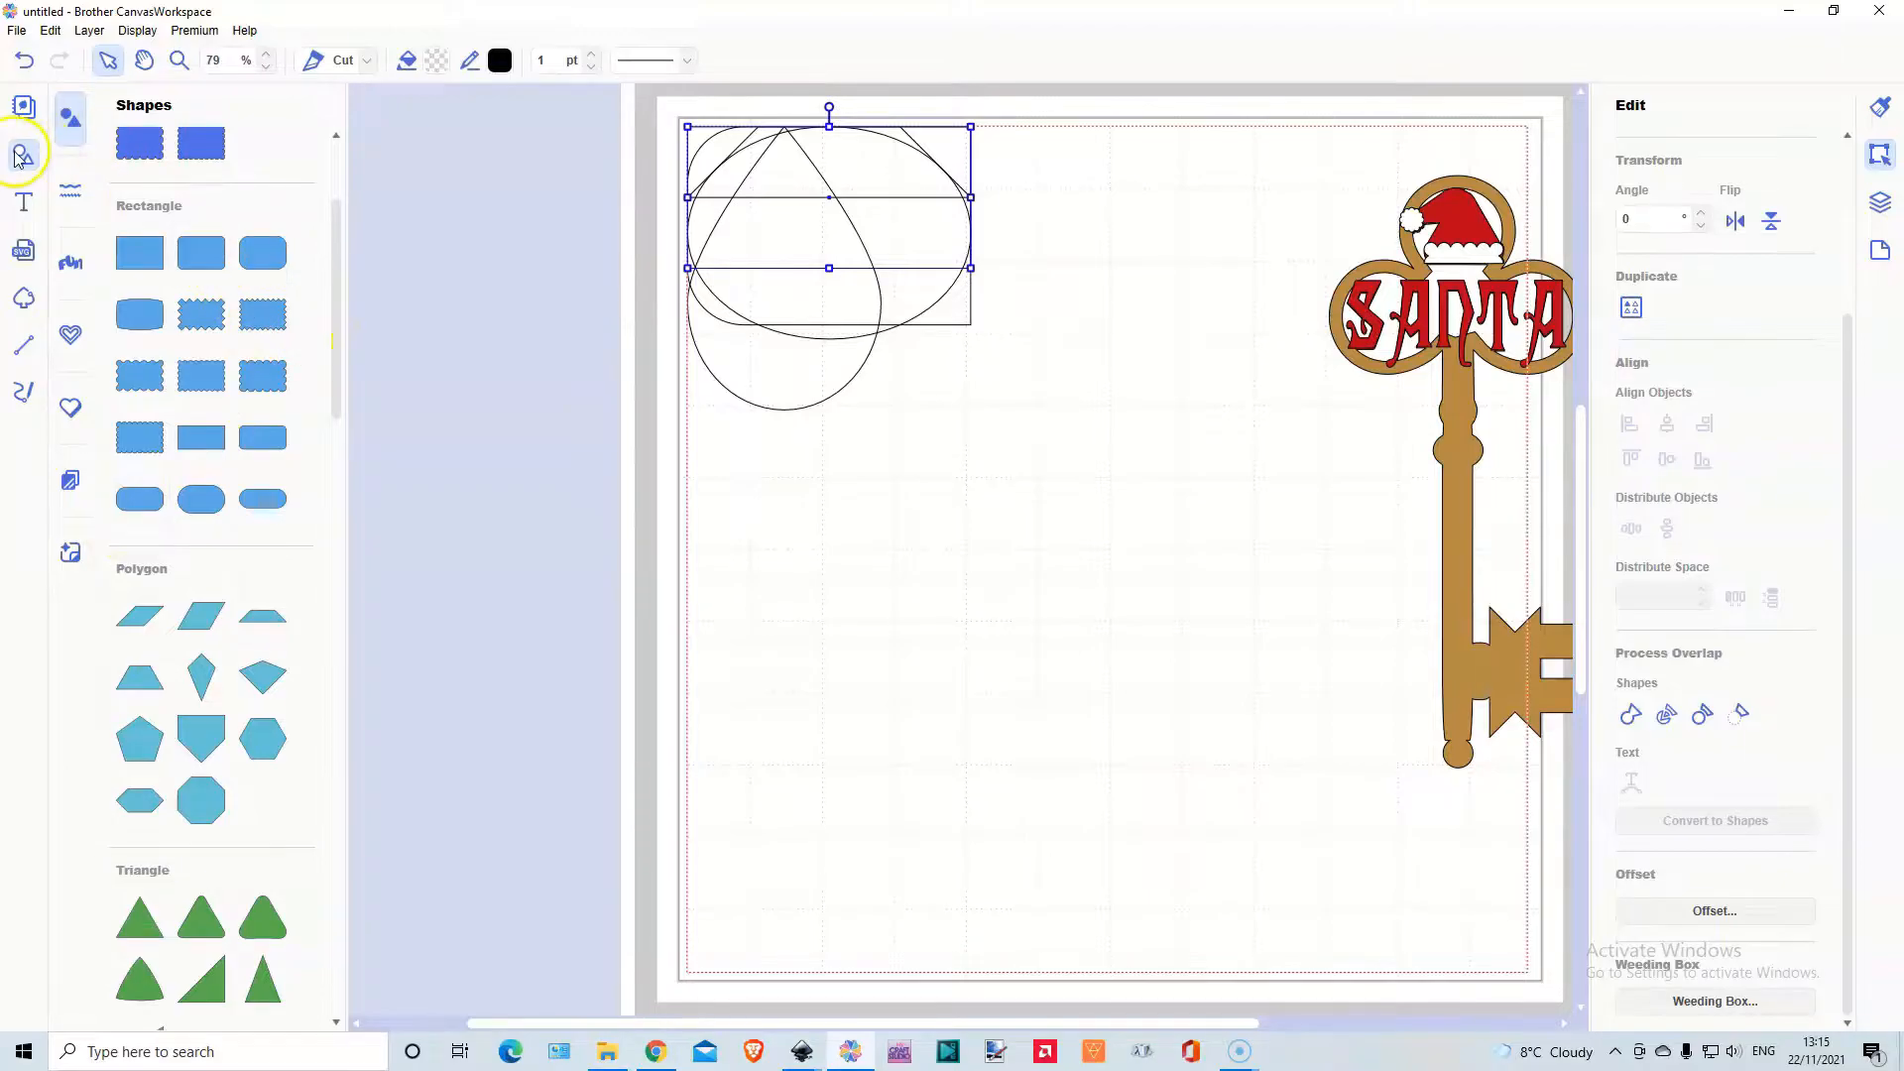
pyautogui.click(19, 156)
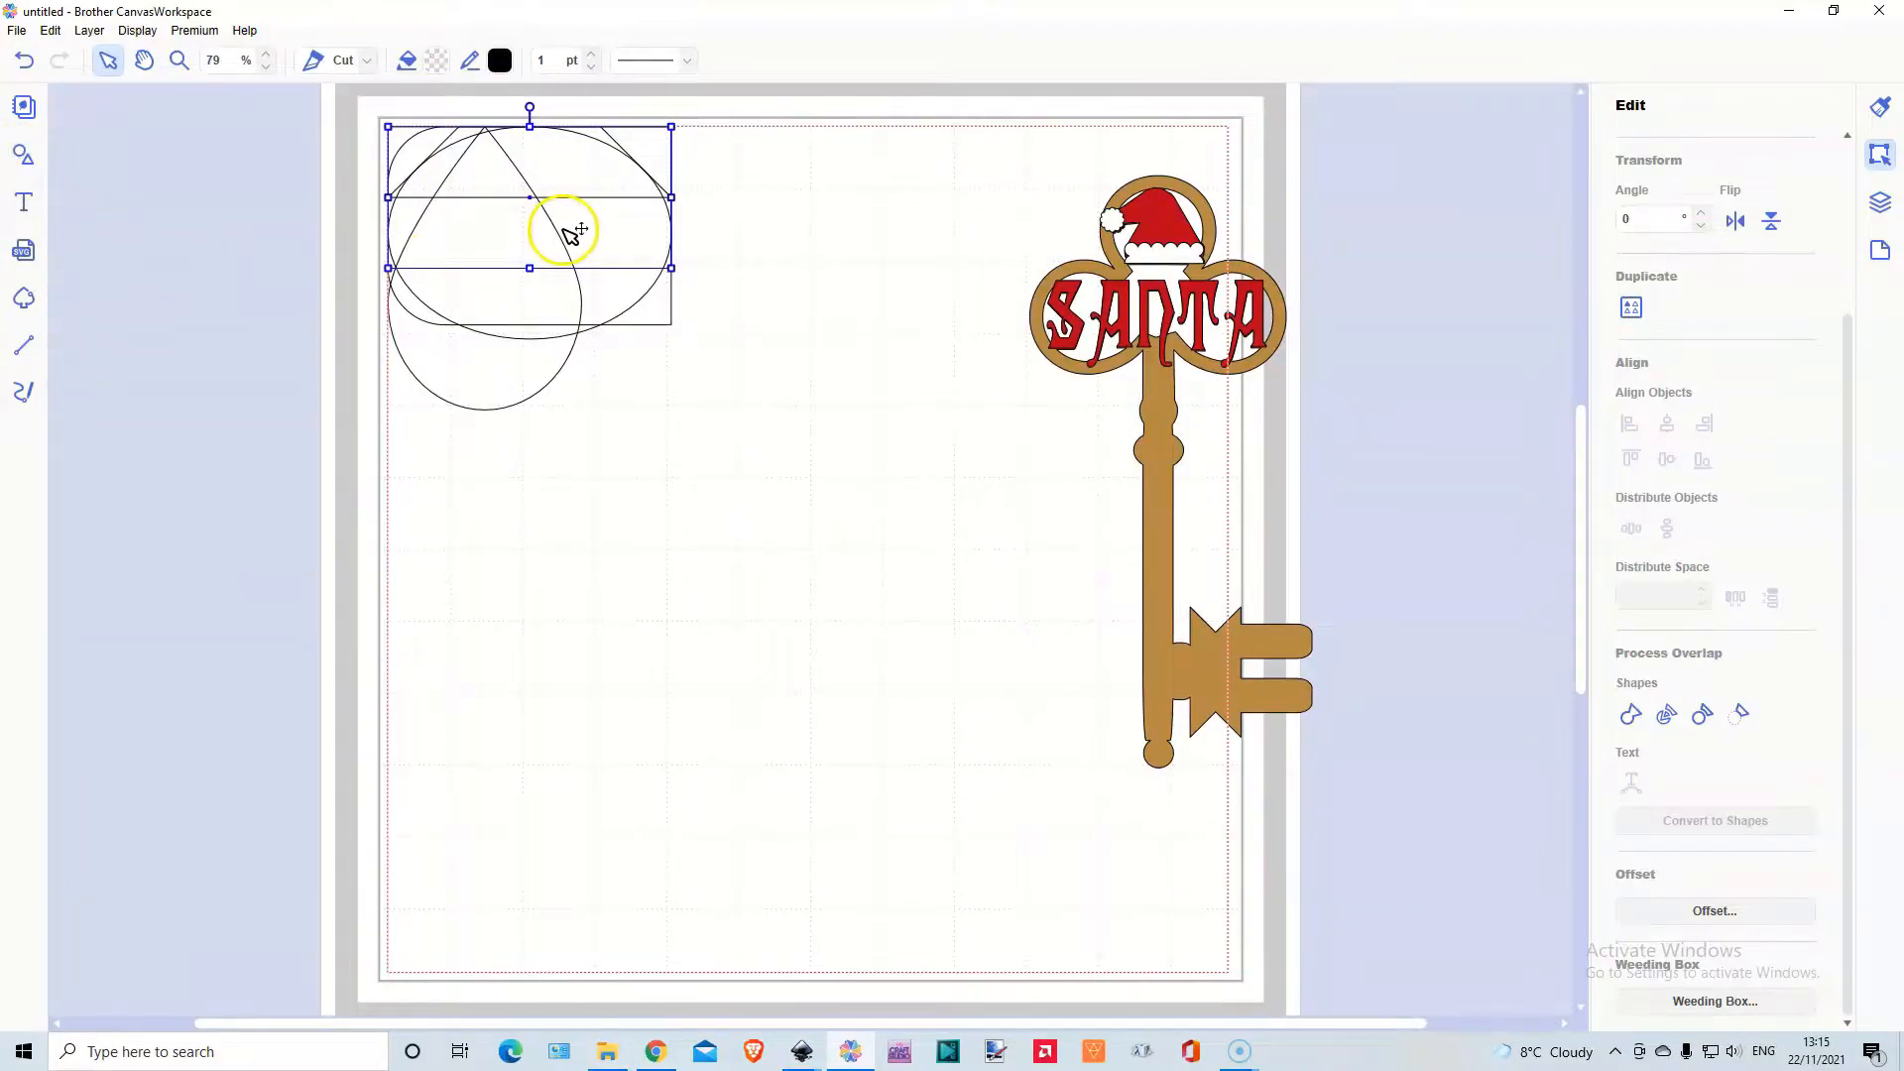
# Move the plain rectangle to the left of the mat and reshape it into a tall, narrow bar for the key shaft
pyautogui.moveTo(578, 232); pyautogui.dragTo(326, 665)
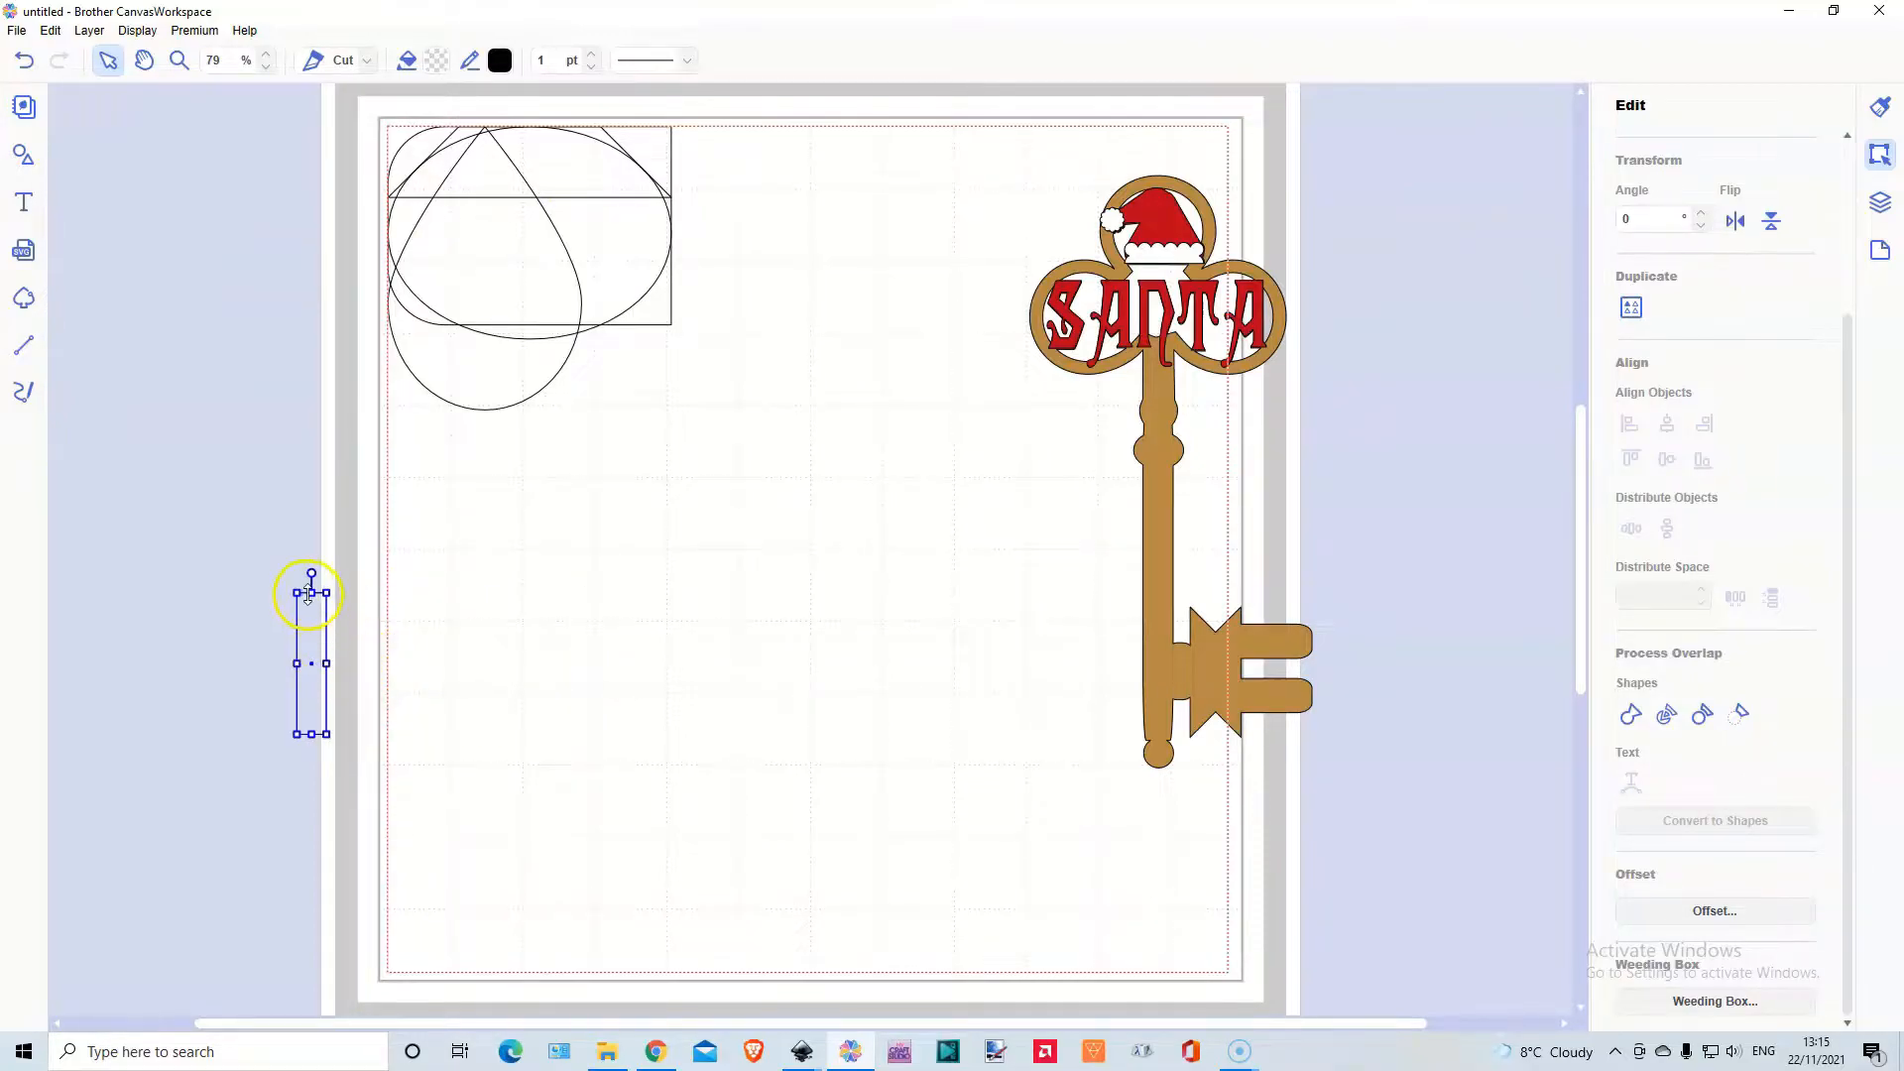
pyautogui.moveTo(312, 573); pyautogui.dragTo(312, 427)
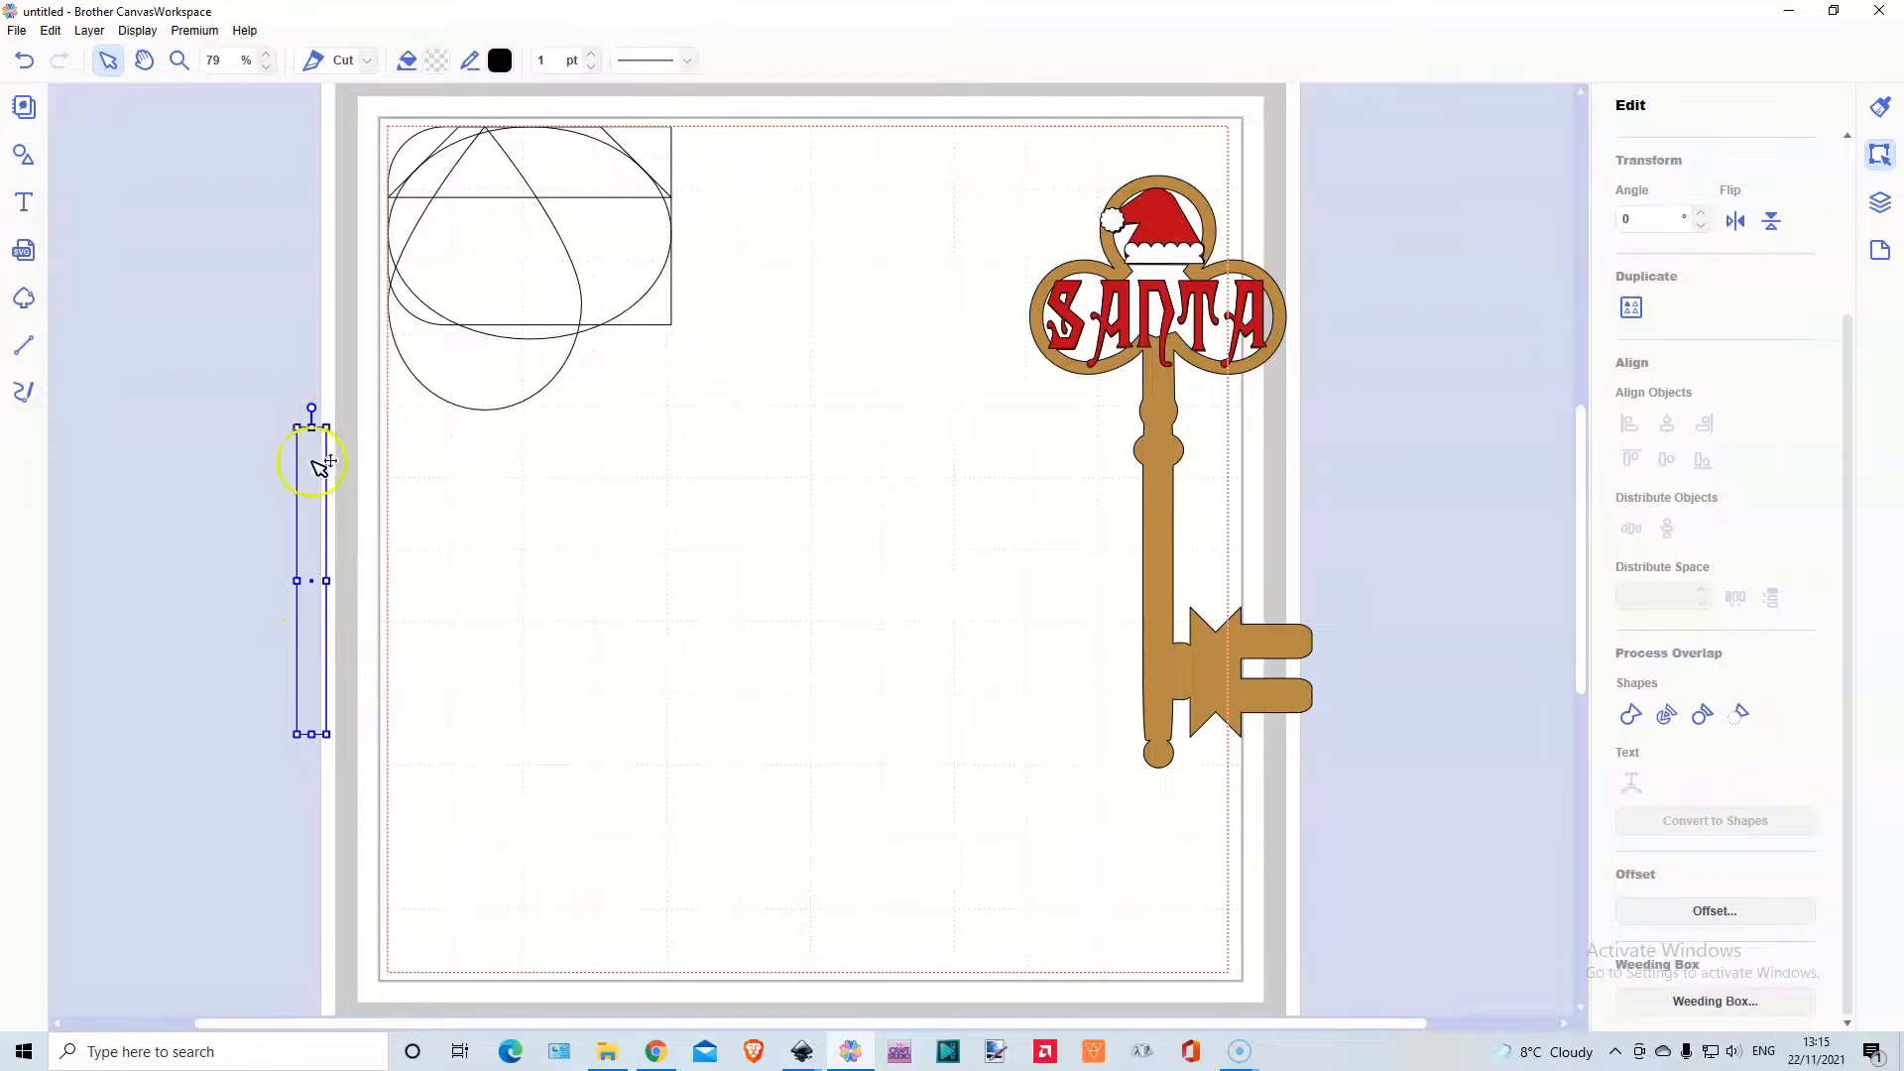
pyautogui.moveTo(311, 736); pyautogui.dragTo(314, 845)
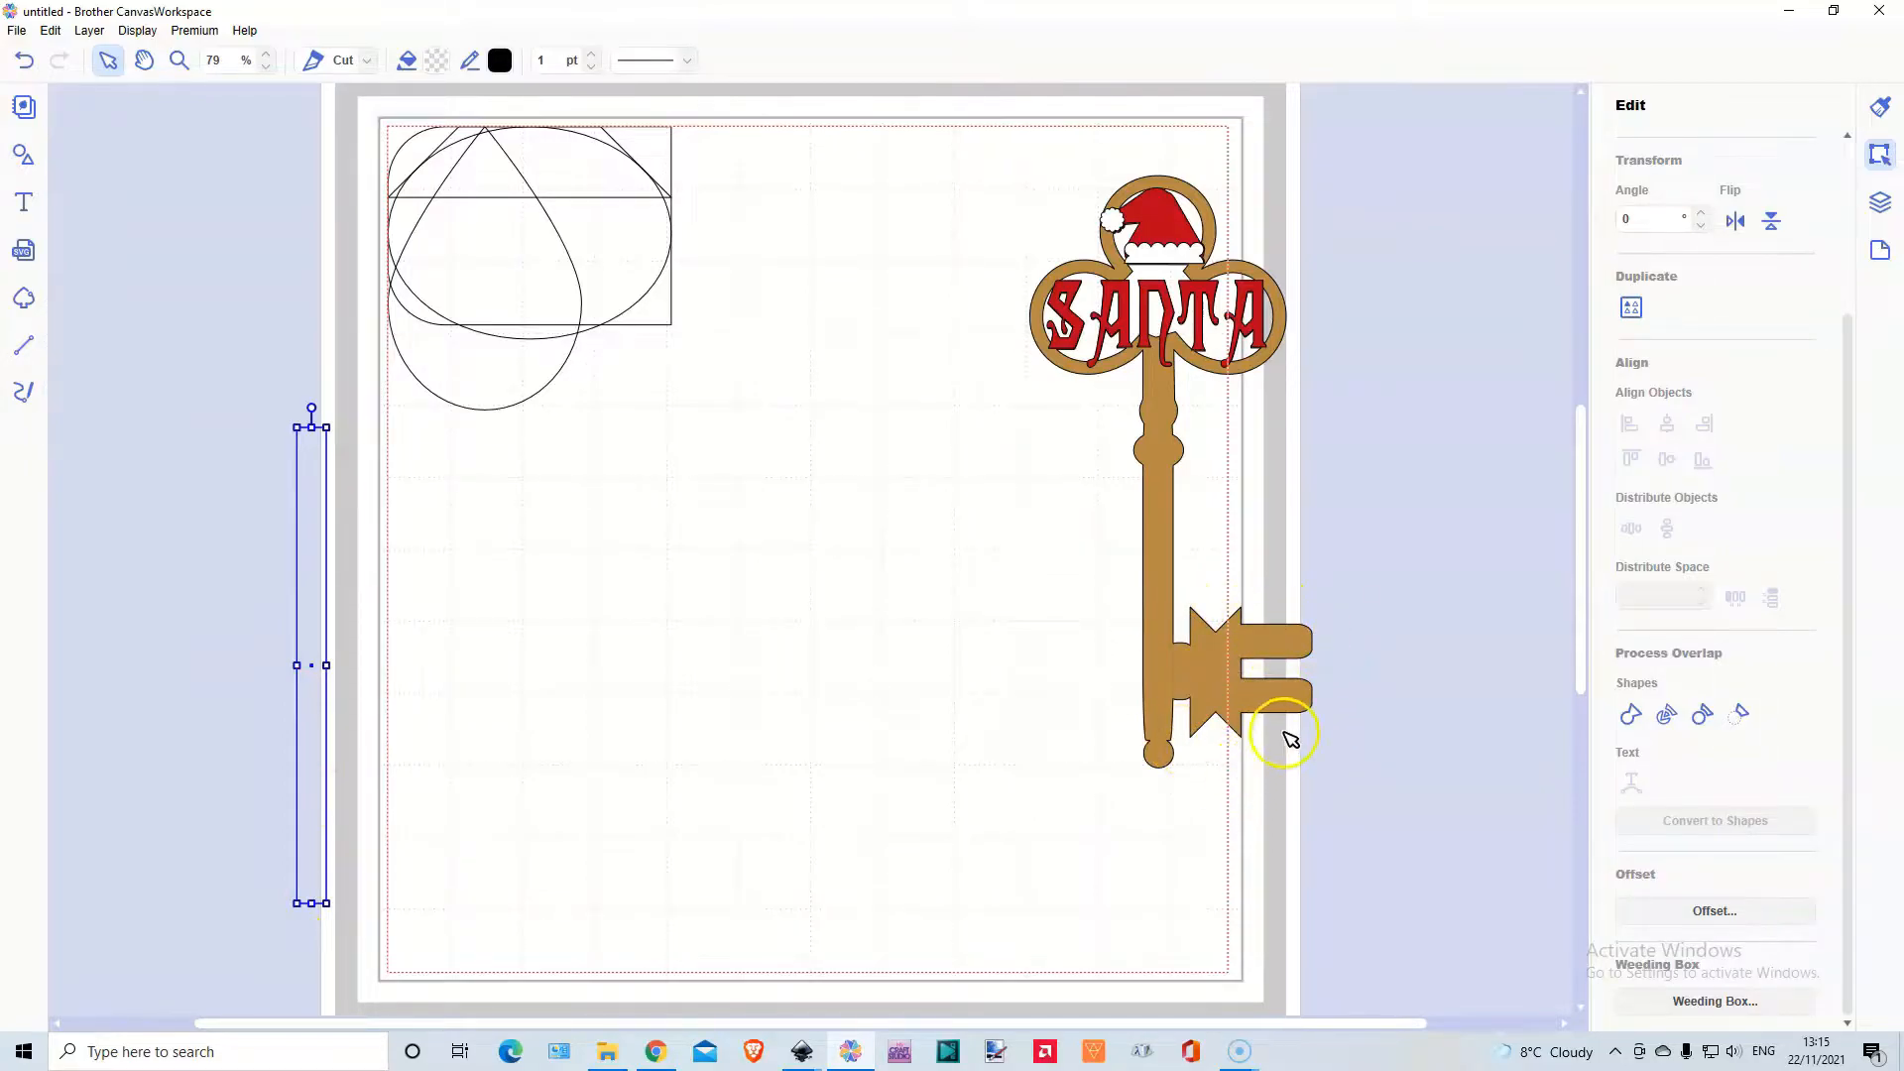
# Spread out the stacked shapes, moving the half-rounded rectangle right, the ellipse slightly down and the trapezoid to an empty area below
pyautogui.moveTo(582, 161); pyautogui.dragTo(822, 269)
pyautogui.click(609, 186)
pyautogui.moveTo(609, 185); pyautogui.dragTo(630, 291)
pyautogui.click(595, 164)
pyautogui.moveTo(600, 185); pyautogui.dragTo(628, 672)
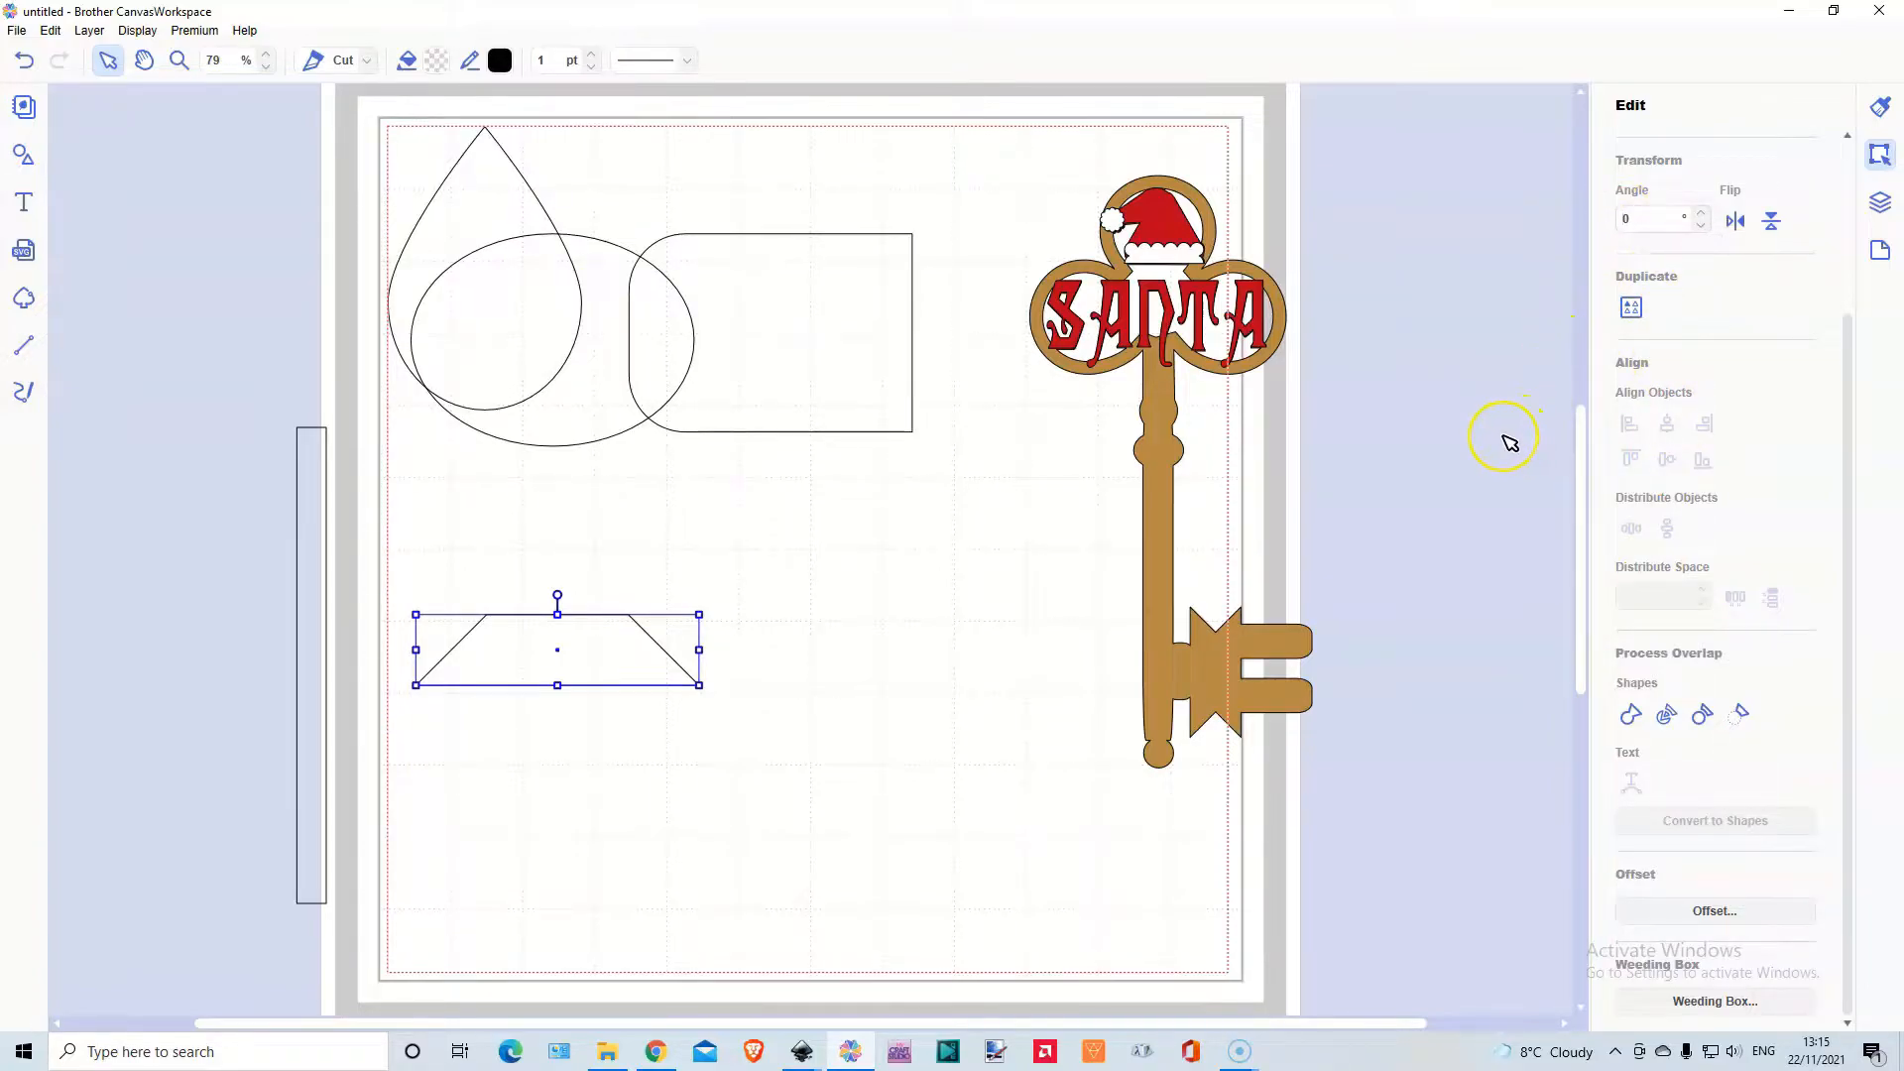
# Rotate the trapezoid to 90° and overlap it with a horizontally mirrored duplicate, with the angled ends crossing
pyautogui.press('Return')
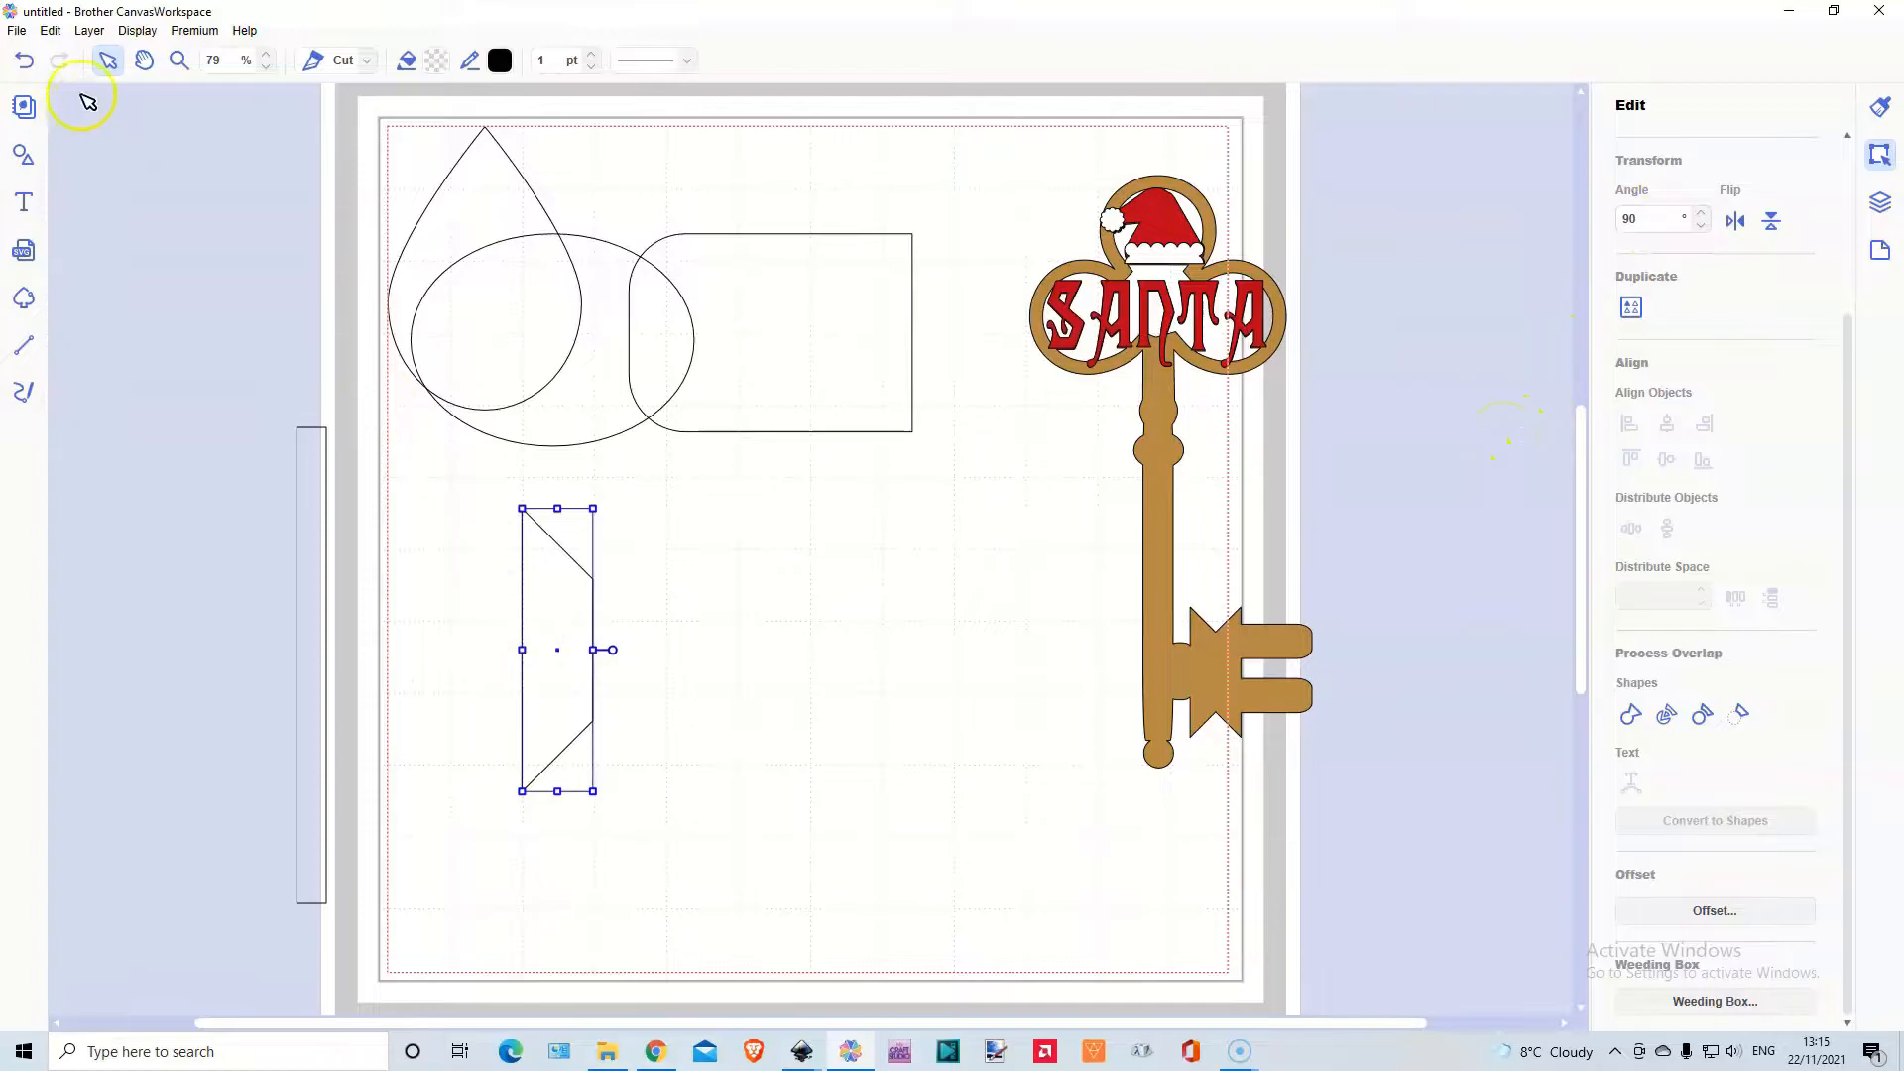
pyautogui.click(90, 31)
pyautogui.click(109, 63)
pyautogui.hotkey('ctrl', 'd')
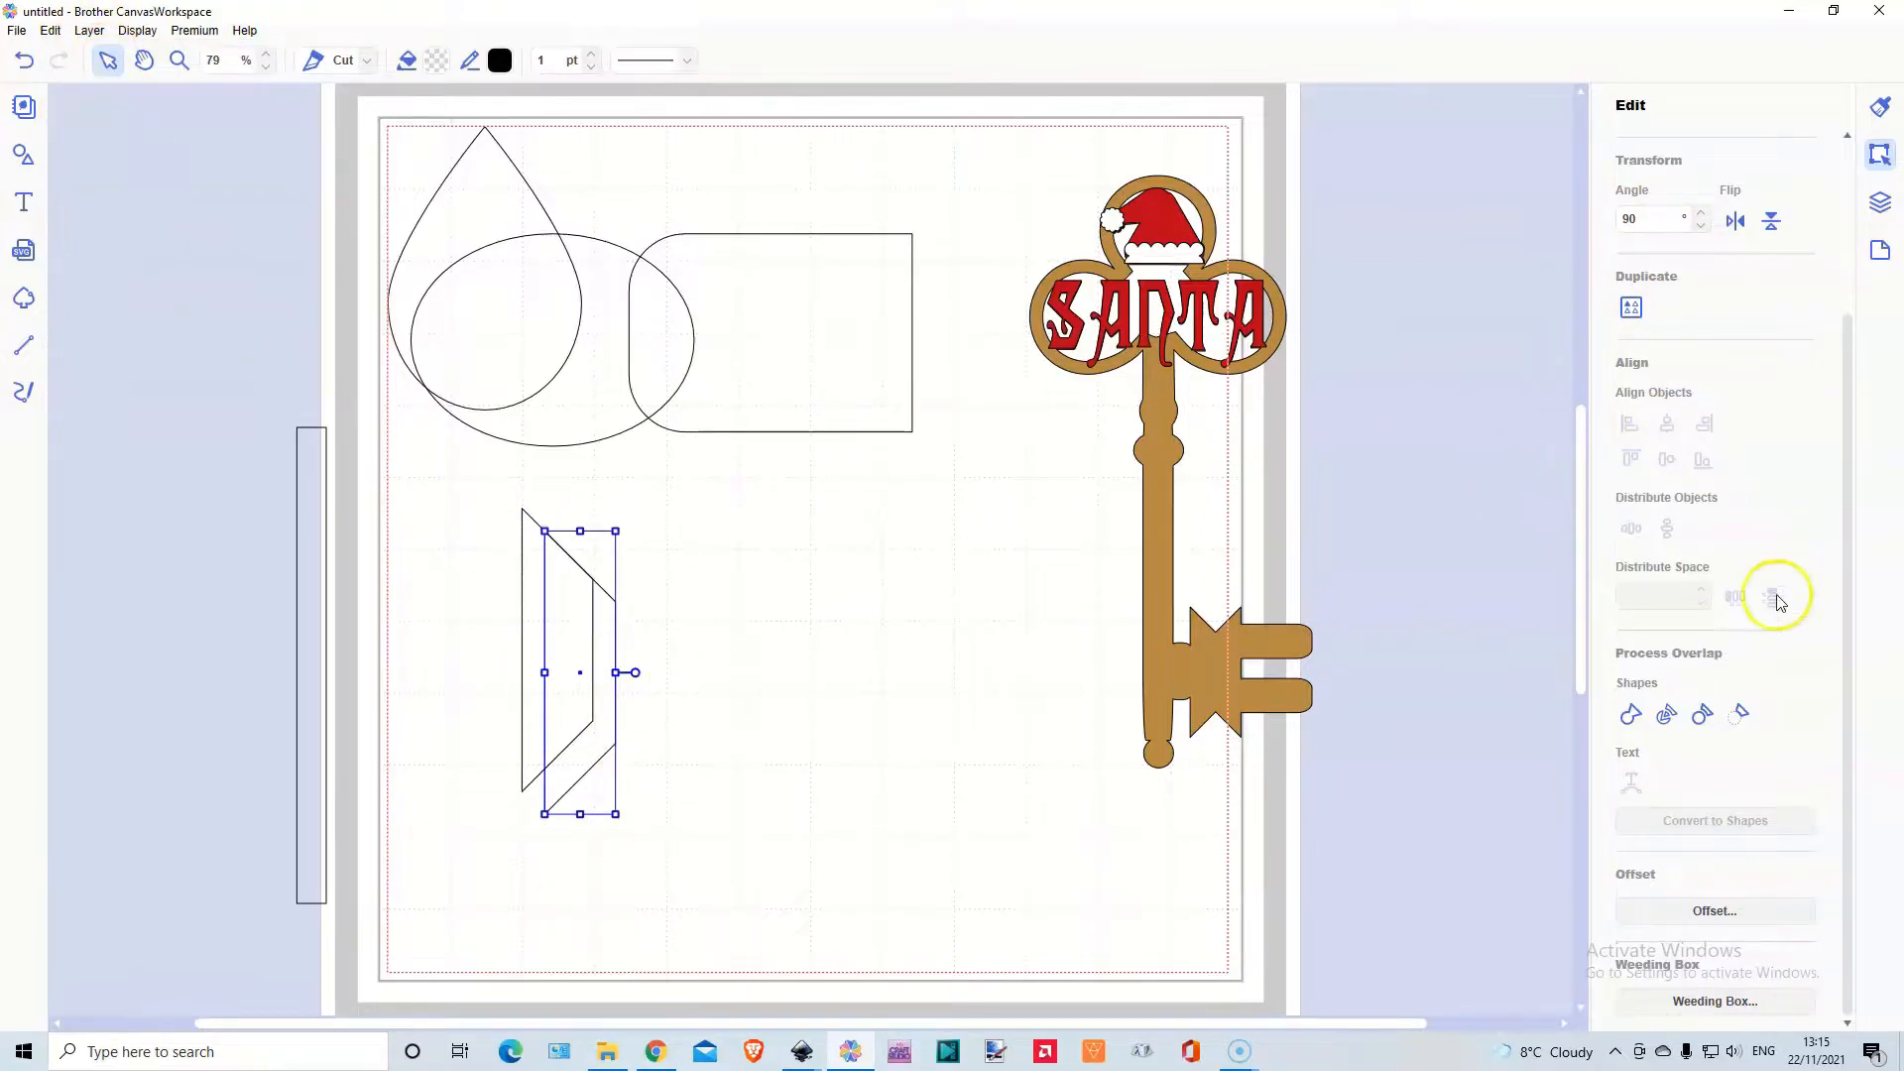
pyautogui.click(1736, 222)
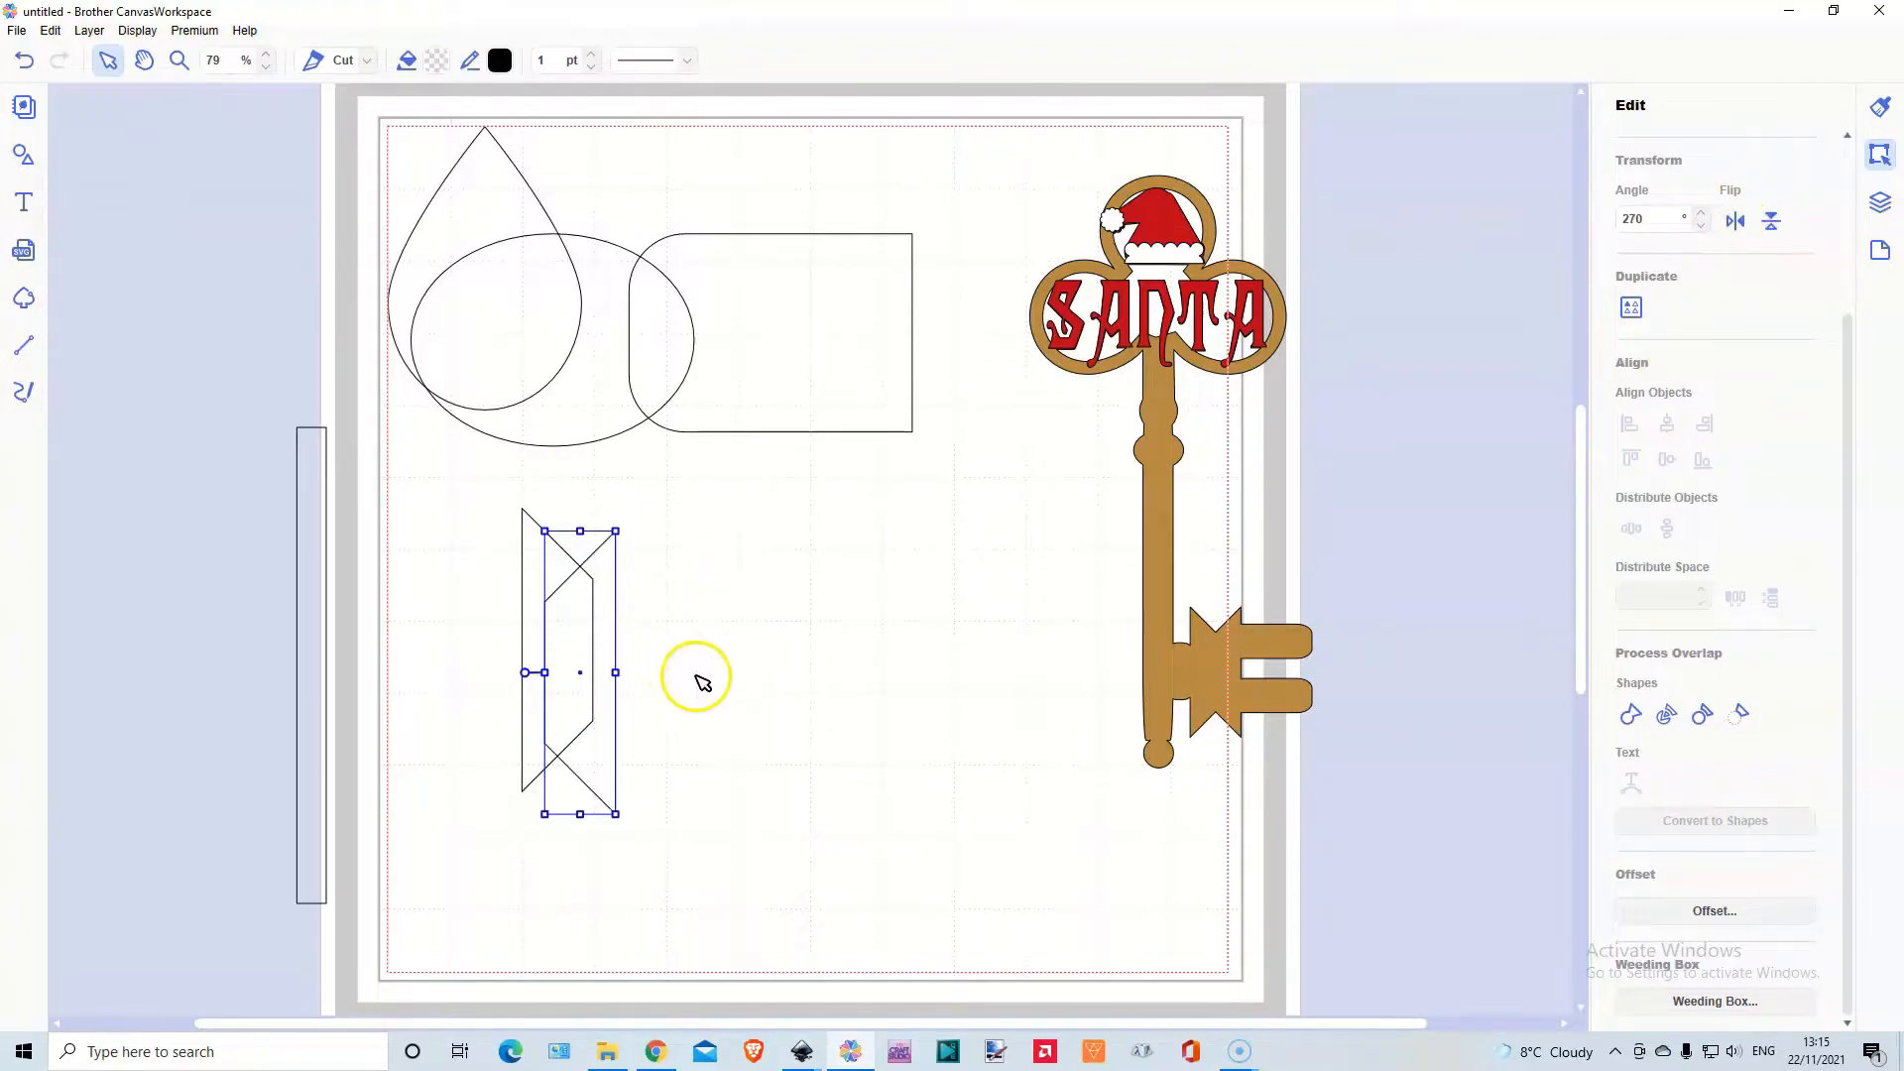
pyautogui.moveTo(617, 659)
pyautogui.mouseDown()
pyautogui.moveTo(665, 640)
pyautogui.moveTo(627, 640)
pyautogui.mouseUp()
# Align the two overlapping trapezoids by their vertical middles and weld them into one notched shape
pyautogui.moveTo(486, 593); pyautogui.dragTo(720, 734)
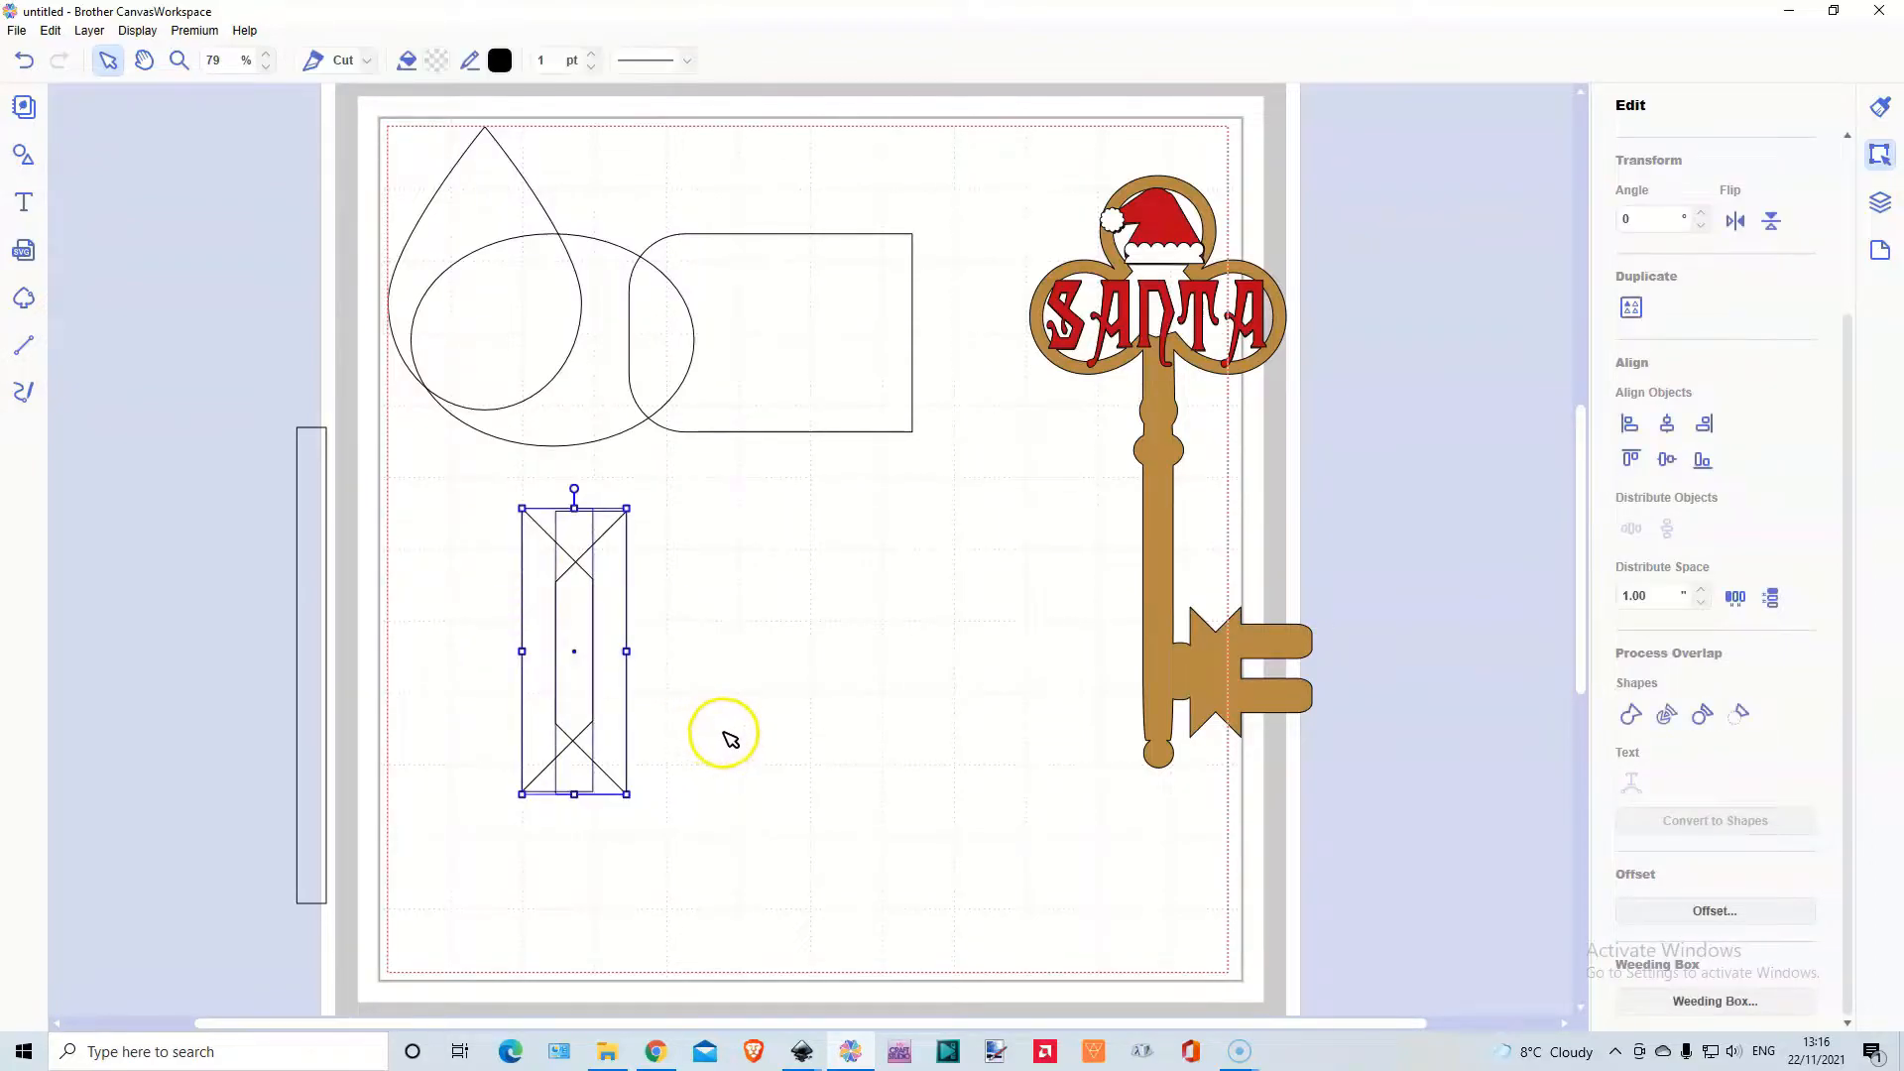
pyautogui.click(1668, 461)
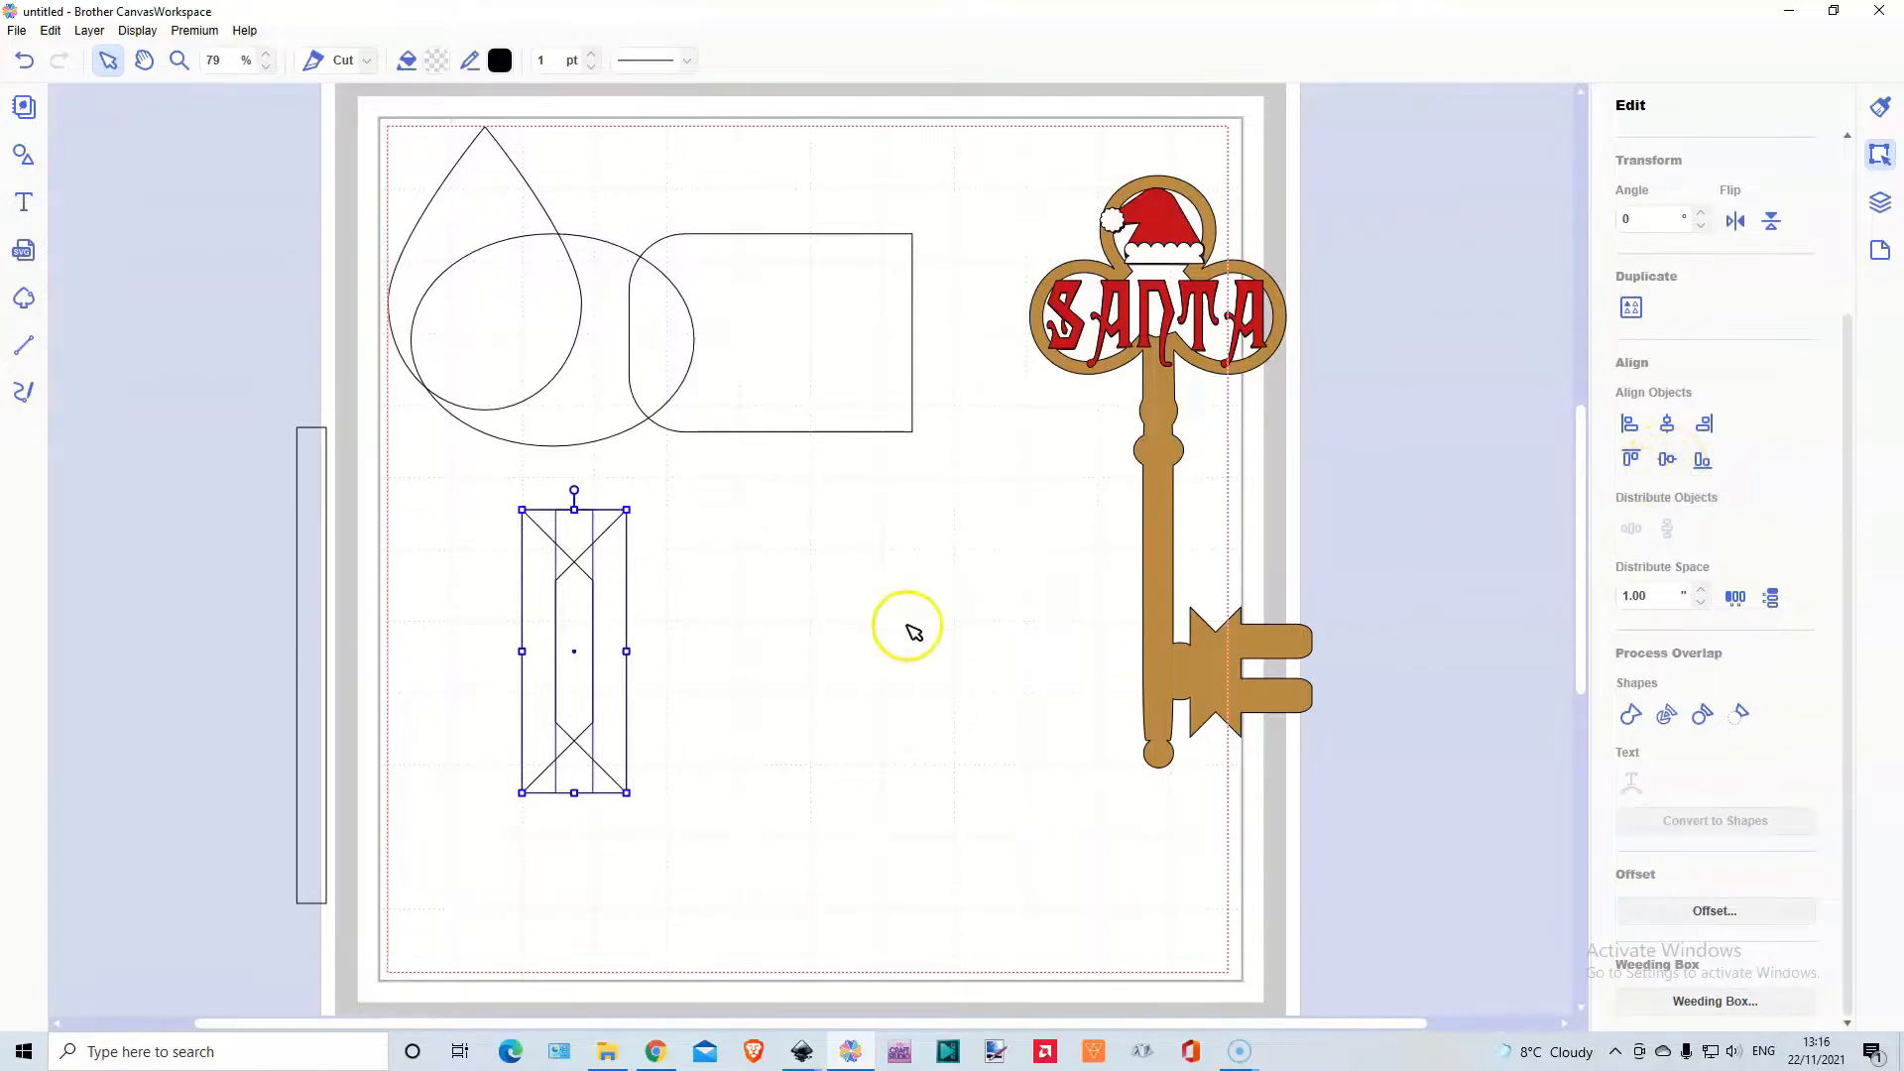
pyautogui.click(1607, 739)
# Move the half-rounded rectangle beside the notched shape and flip it horizontally
pyautogui.click(819, 337)
pyautogui.moveTo(846, 533); pyautogui.dragTo(890, 683)
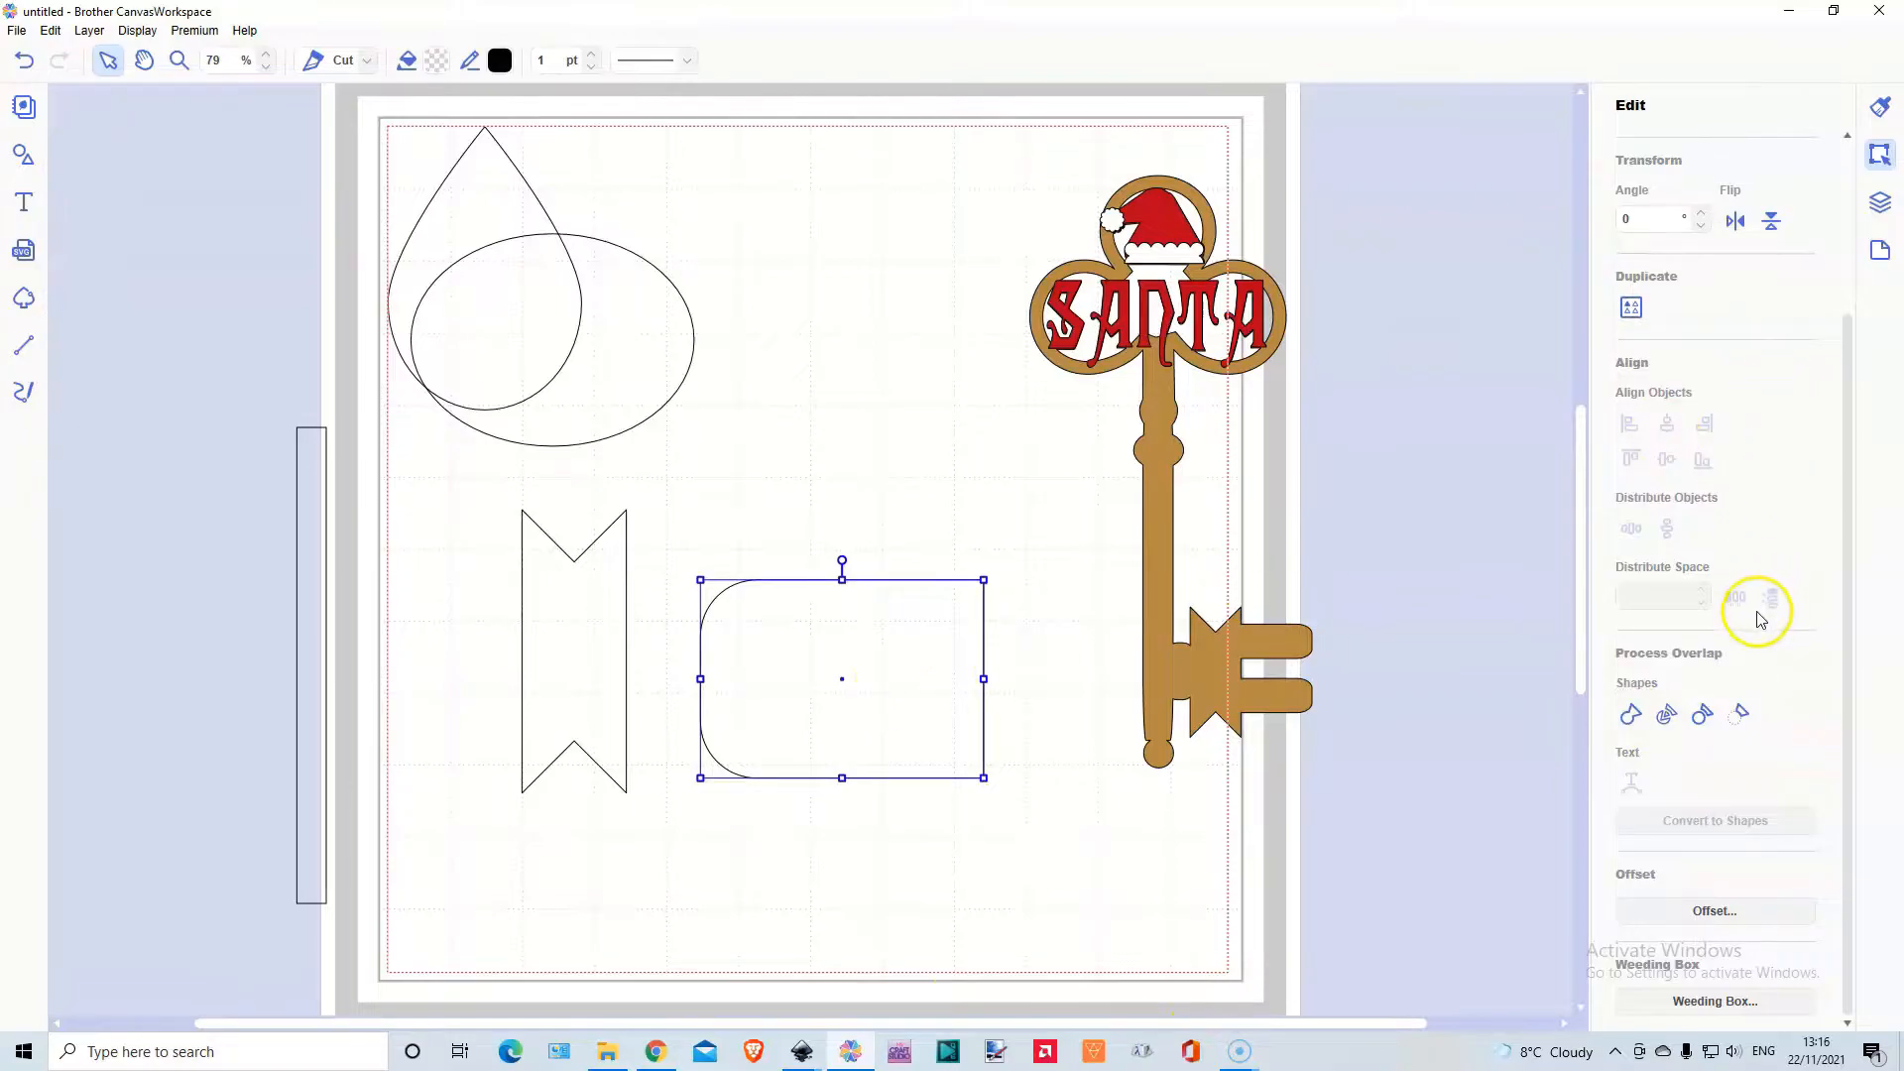
pyautogui.click(1736, 223)
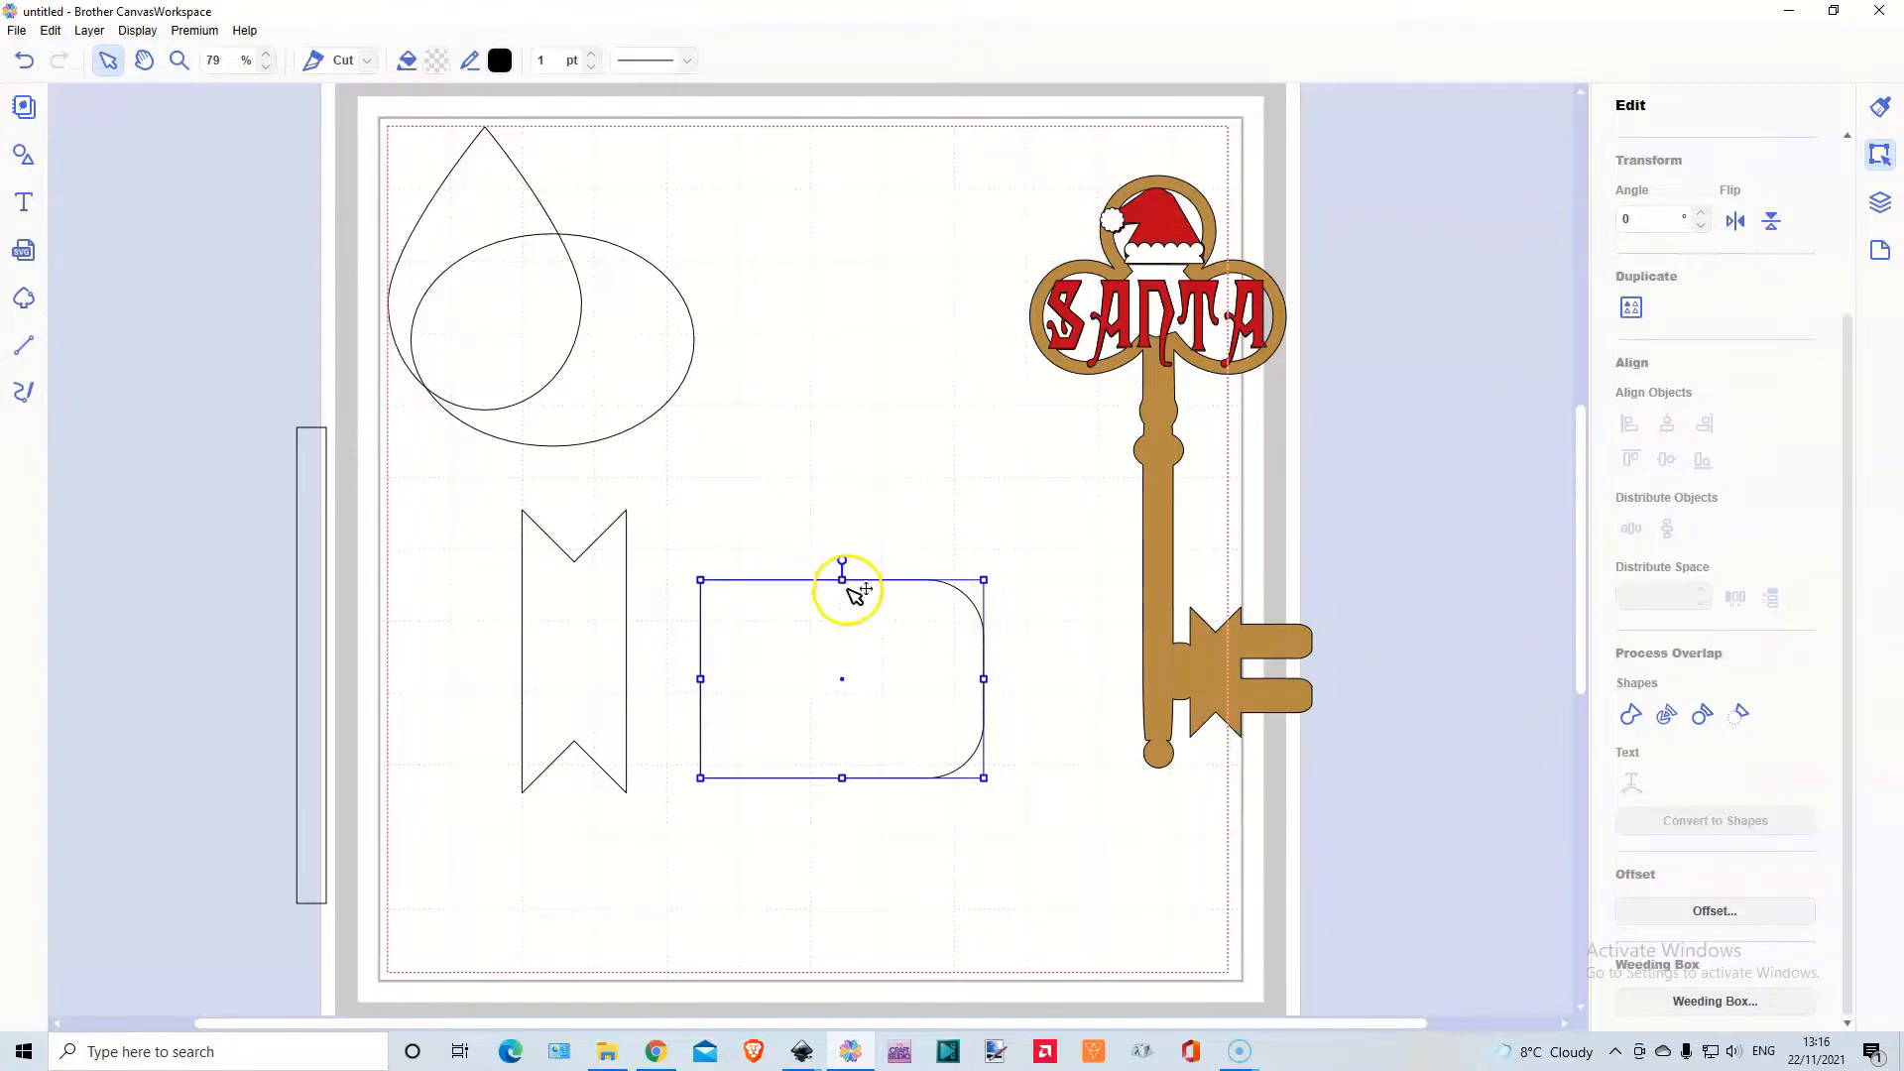
# Shrink the flipped rectangle to a small key tooth and place it overlapping the notched shape's right edge
pyautogui.moveTo(842, 580); pyautogui.dragTo(842, 655)
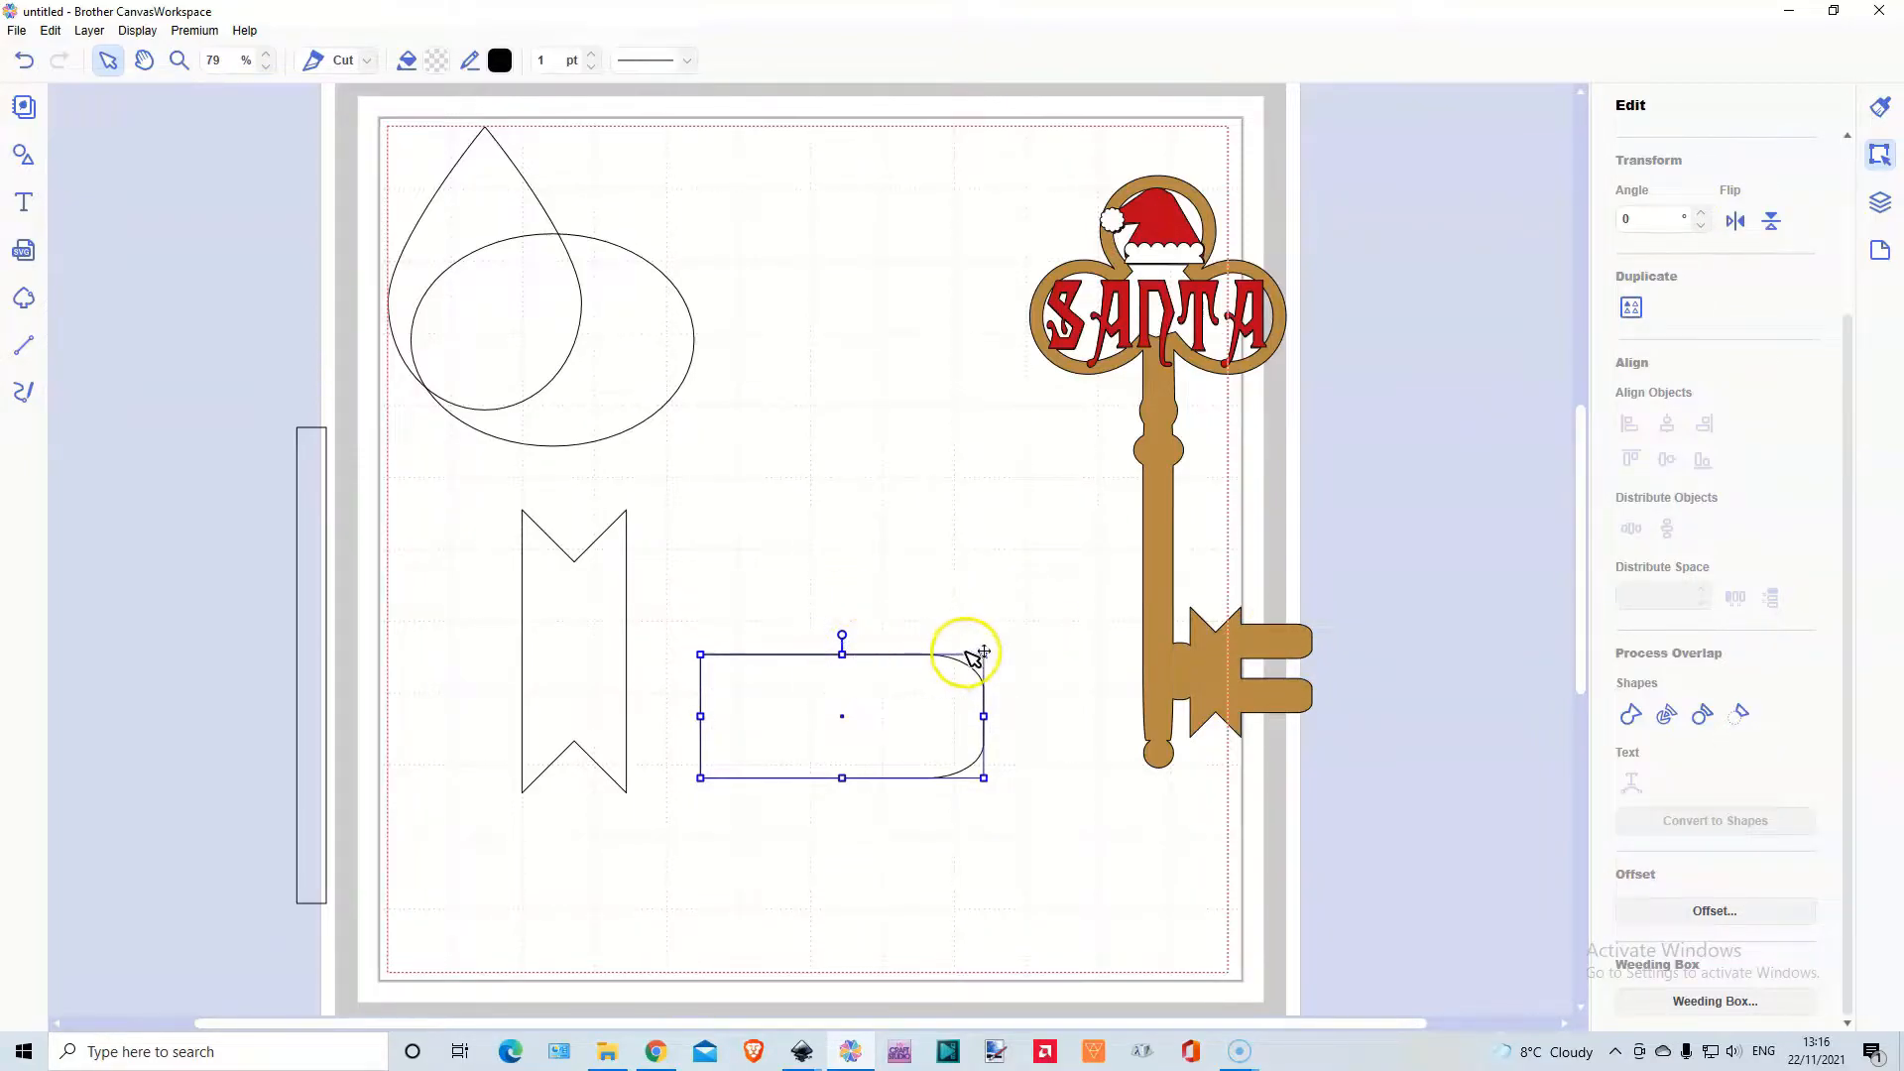
pyautogui.moveTo(984, 655); pyautogui.dragTo(692, 610)
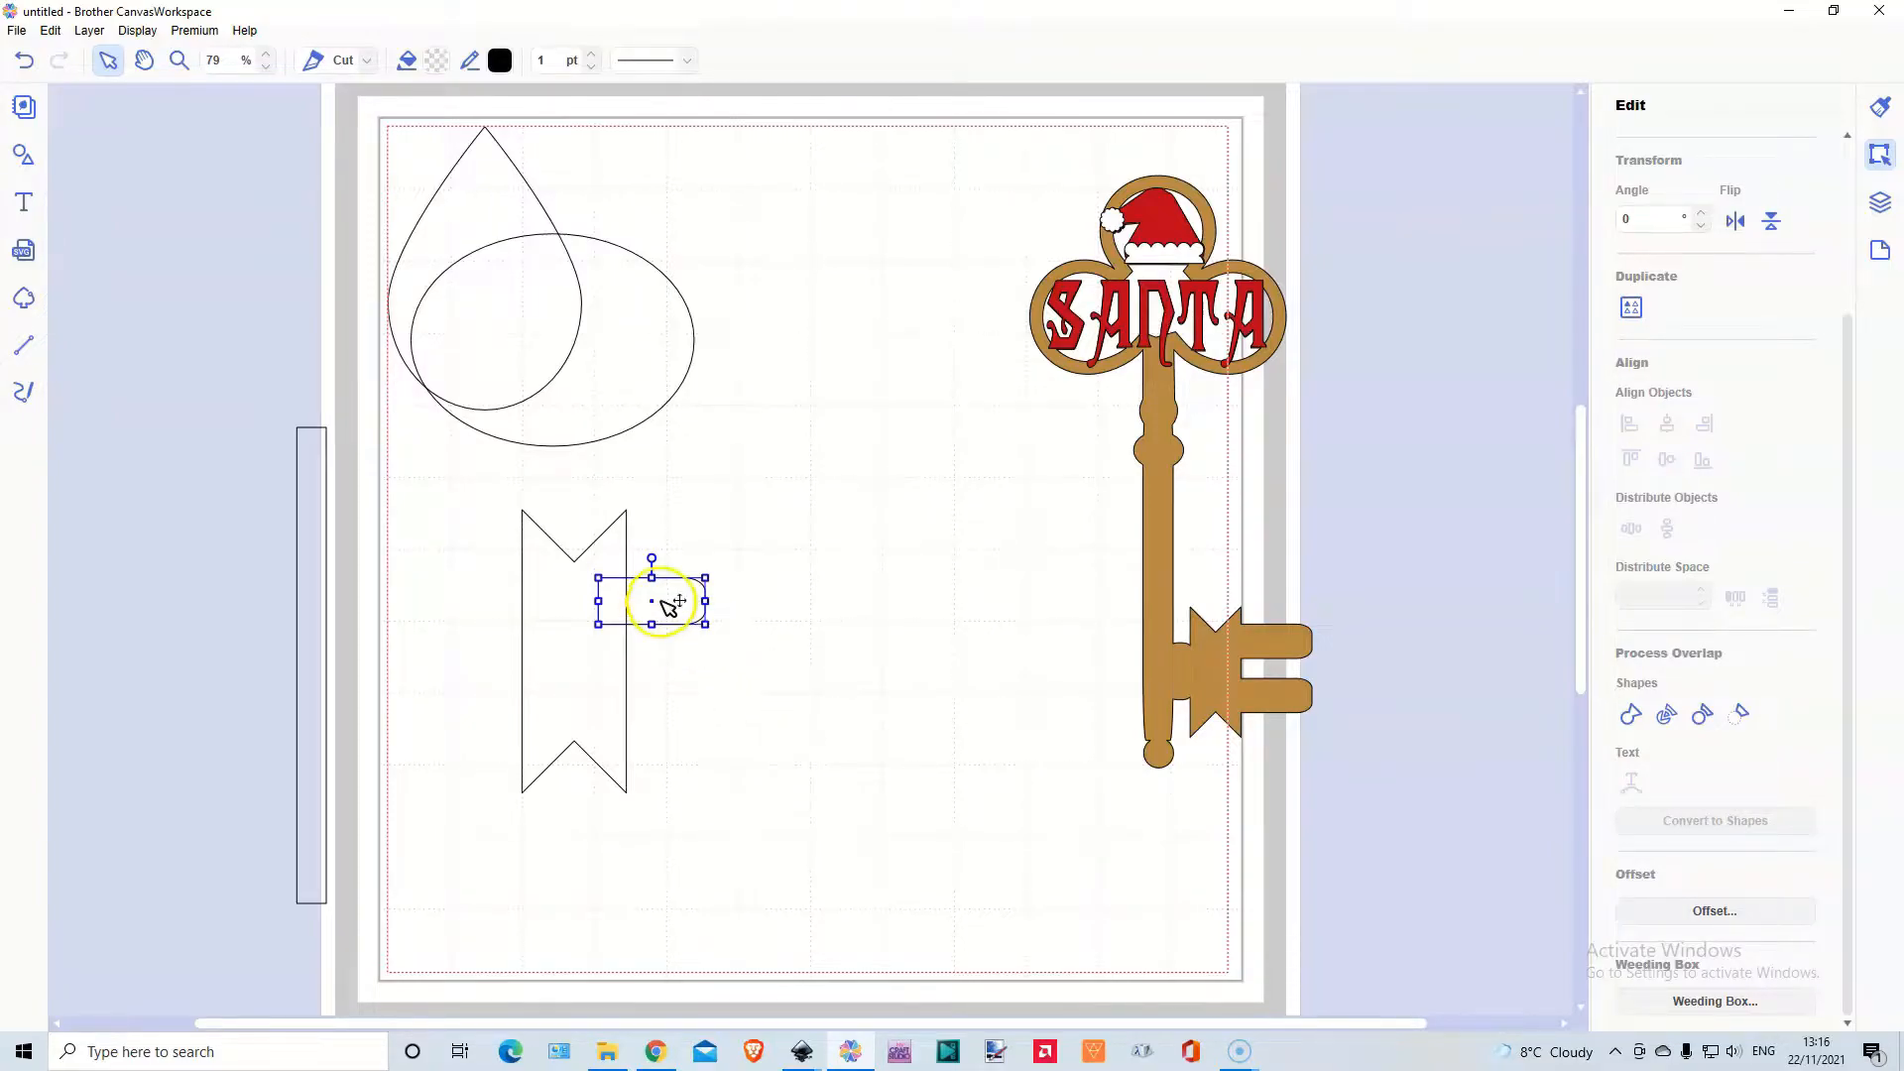
pyautogui.moveTo(686, 607); pyautogui.dragTo(701, 607)
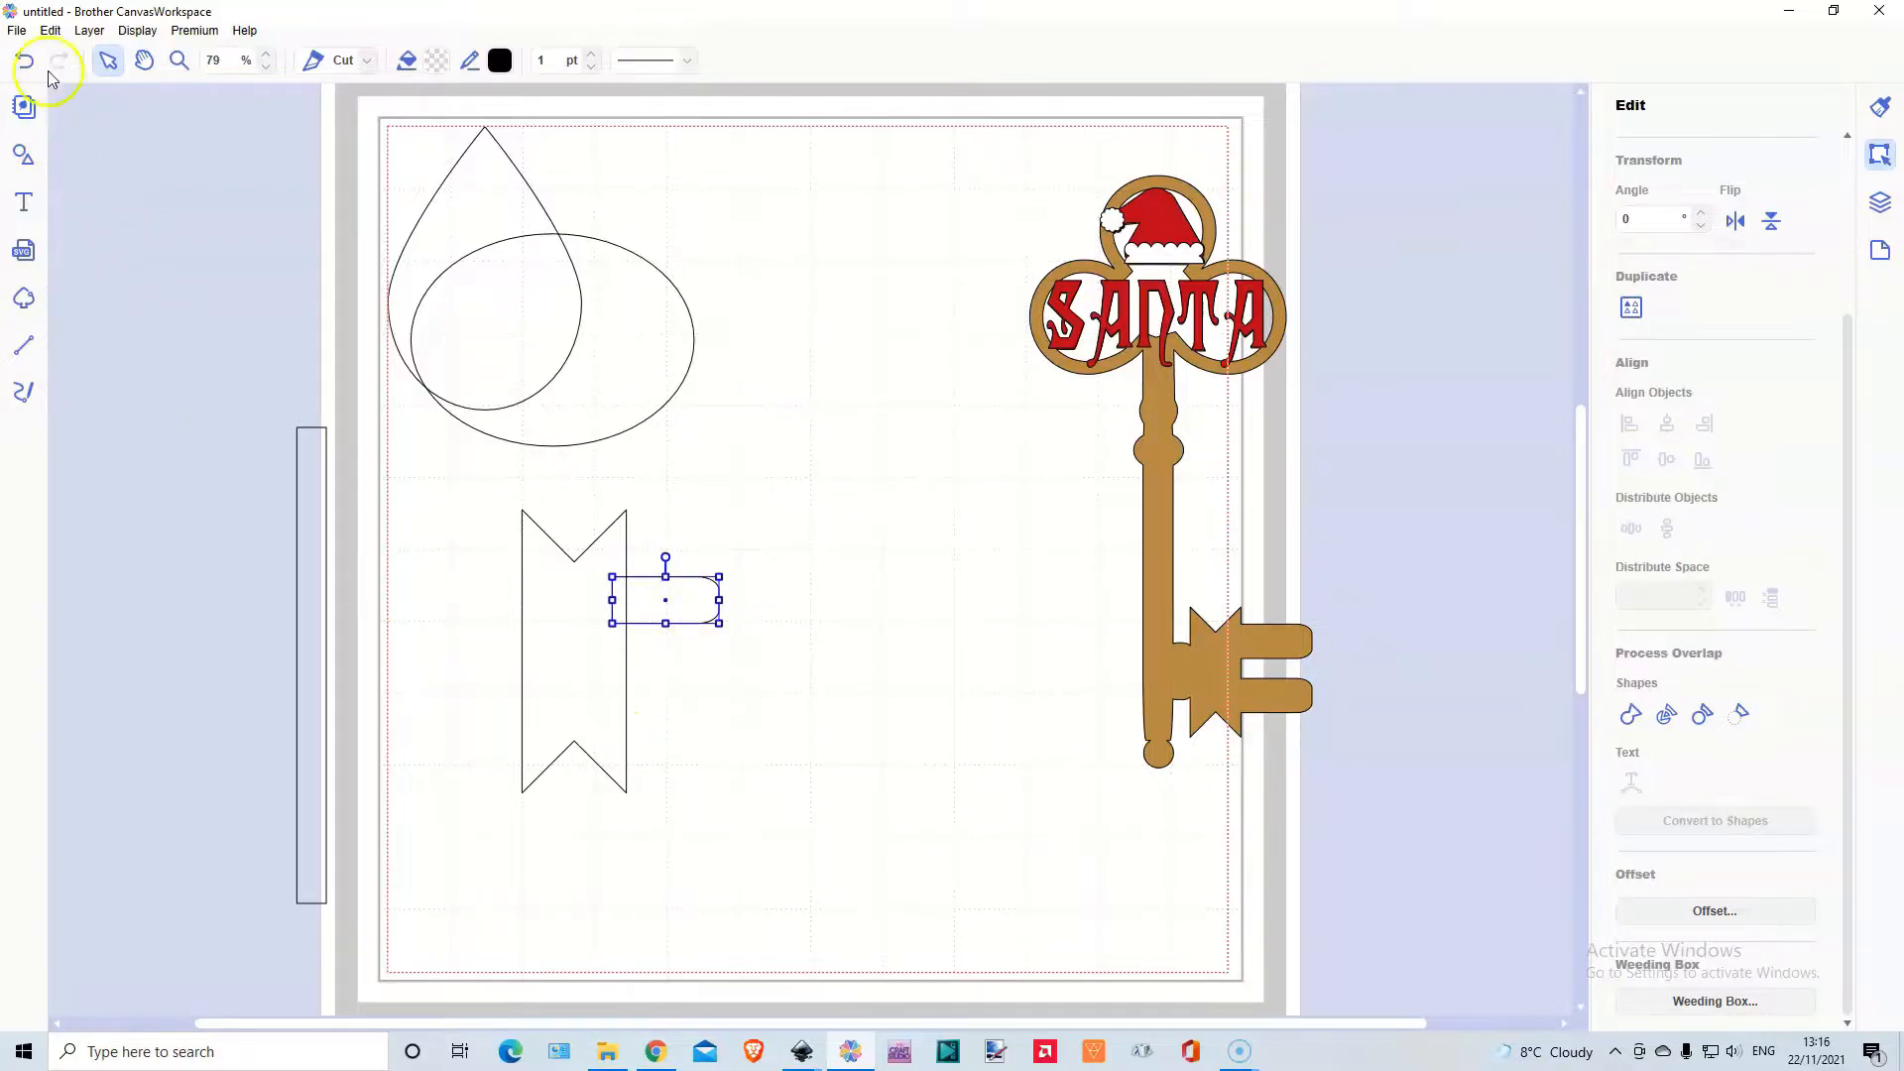
# Duplicate the key tooth and place the copy directly below the first, with their left edges lined up
pyautogui.click(90, 30)
pyautogui.click(660, 644)
pyautogui.hotkey('ctrl', 'v')
pyautogui.moveTo(702, 650); pyautogui.dragTo(699, 706)
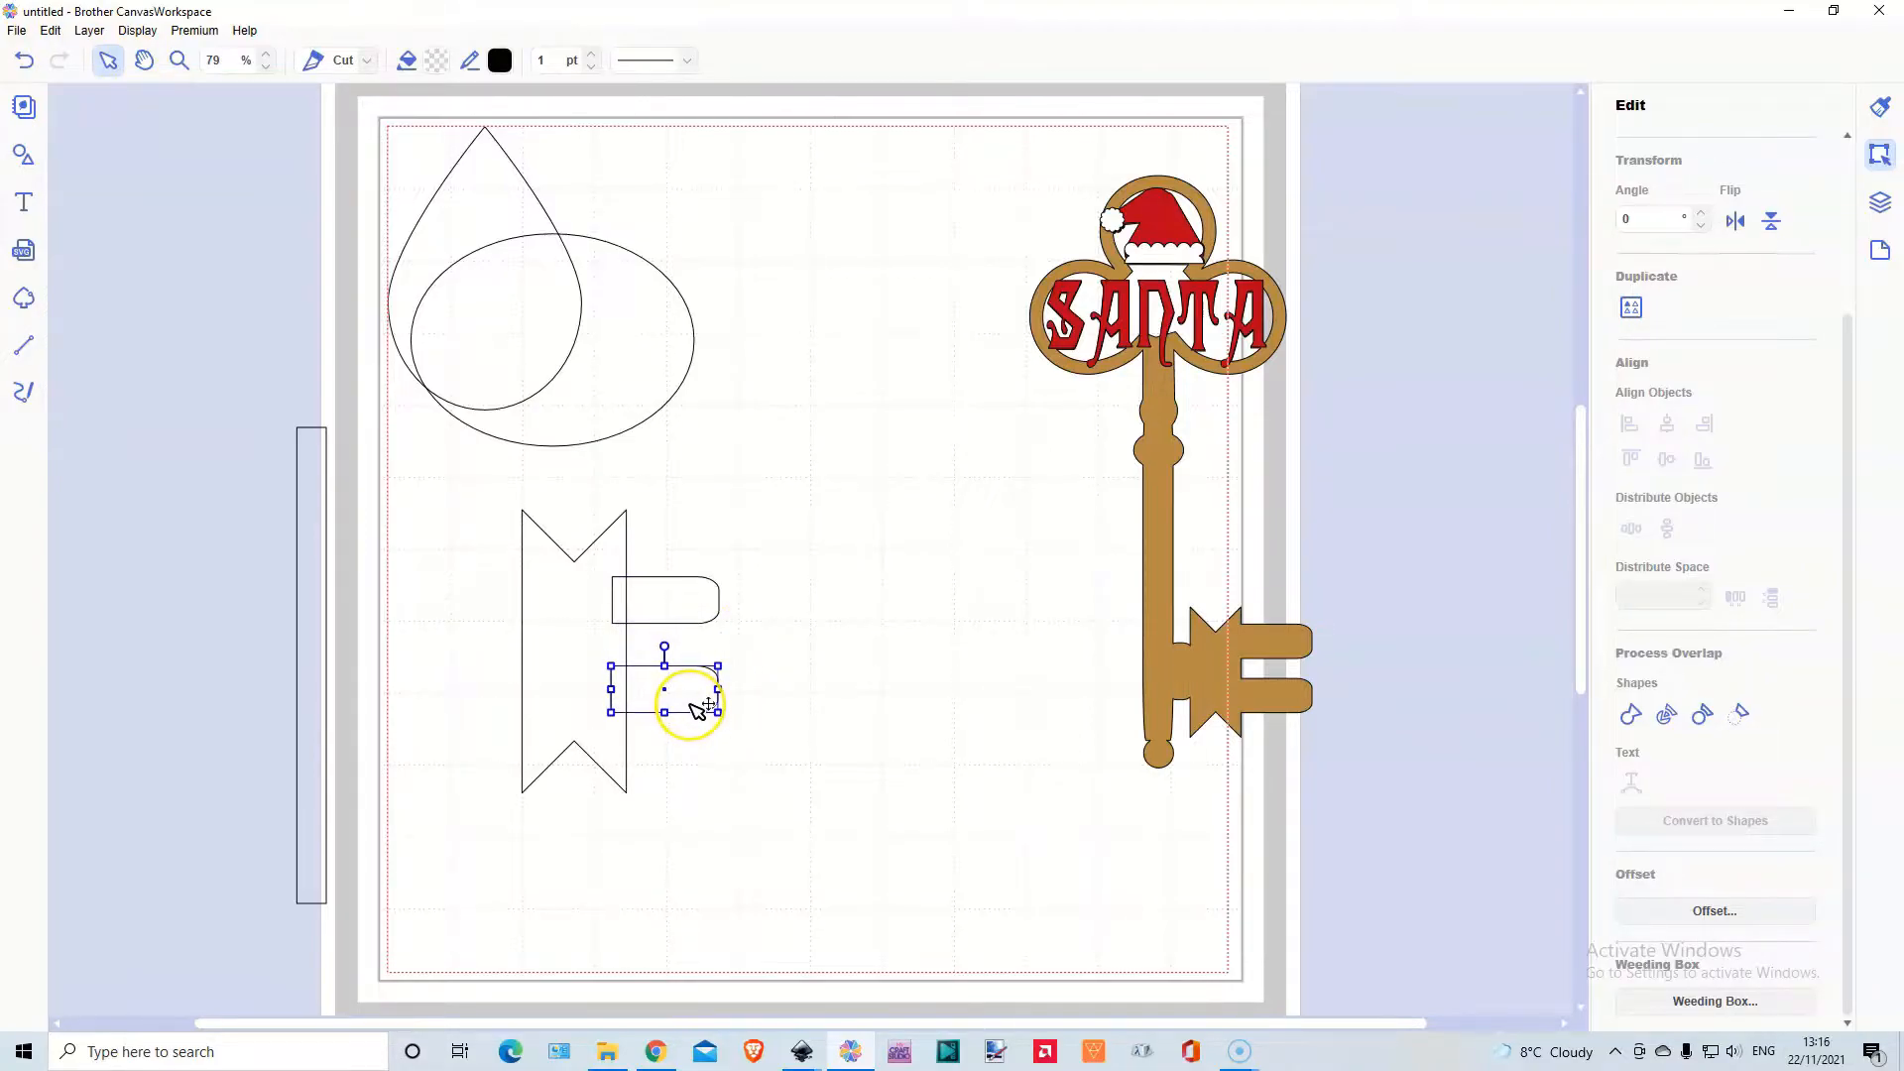
pyautogui.moveTo(702, 541); pyautogui.dragTo(720, 717)
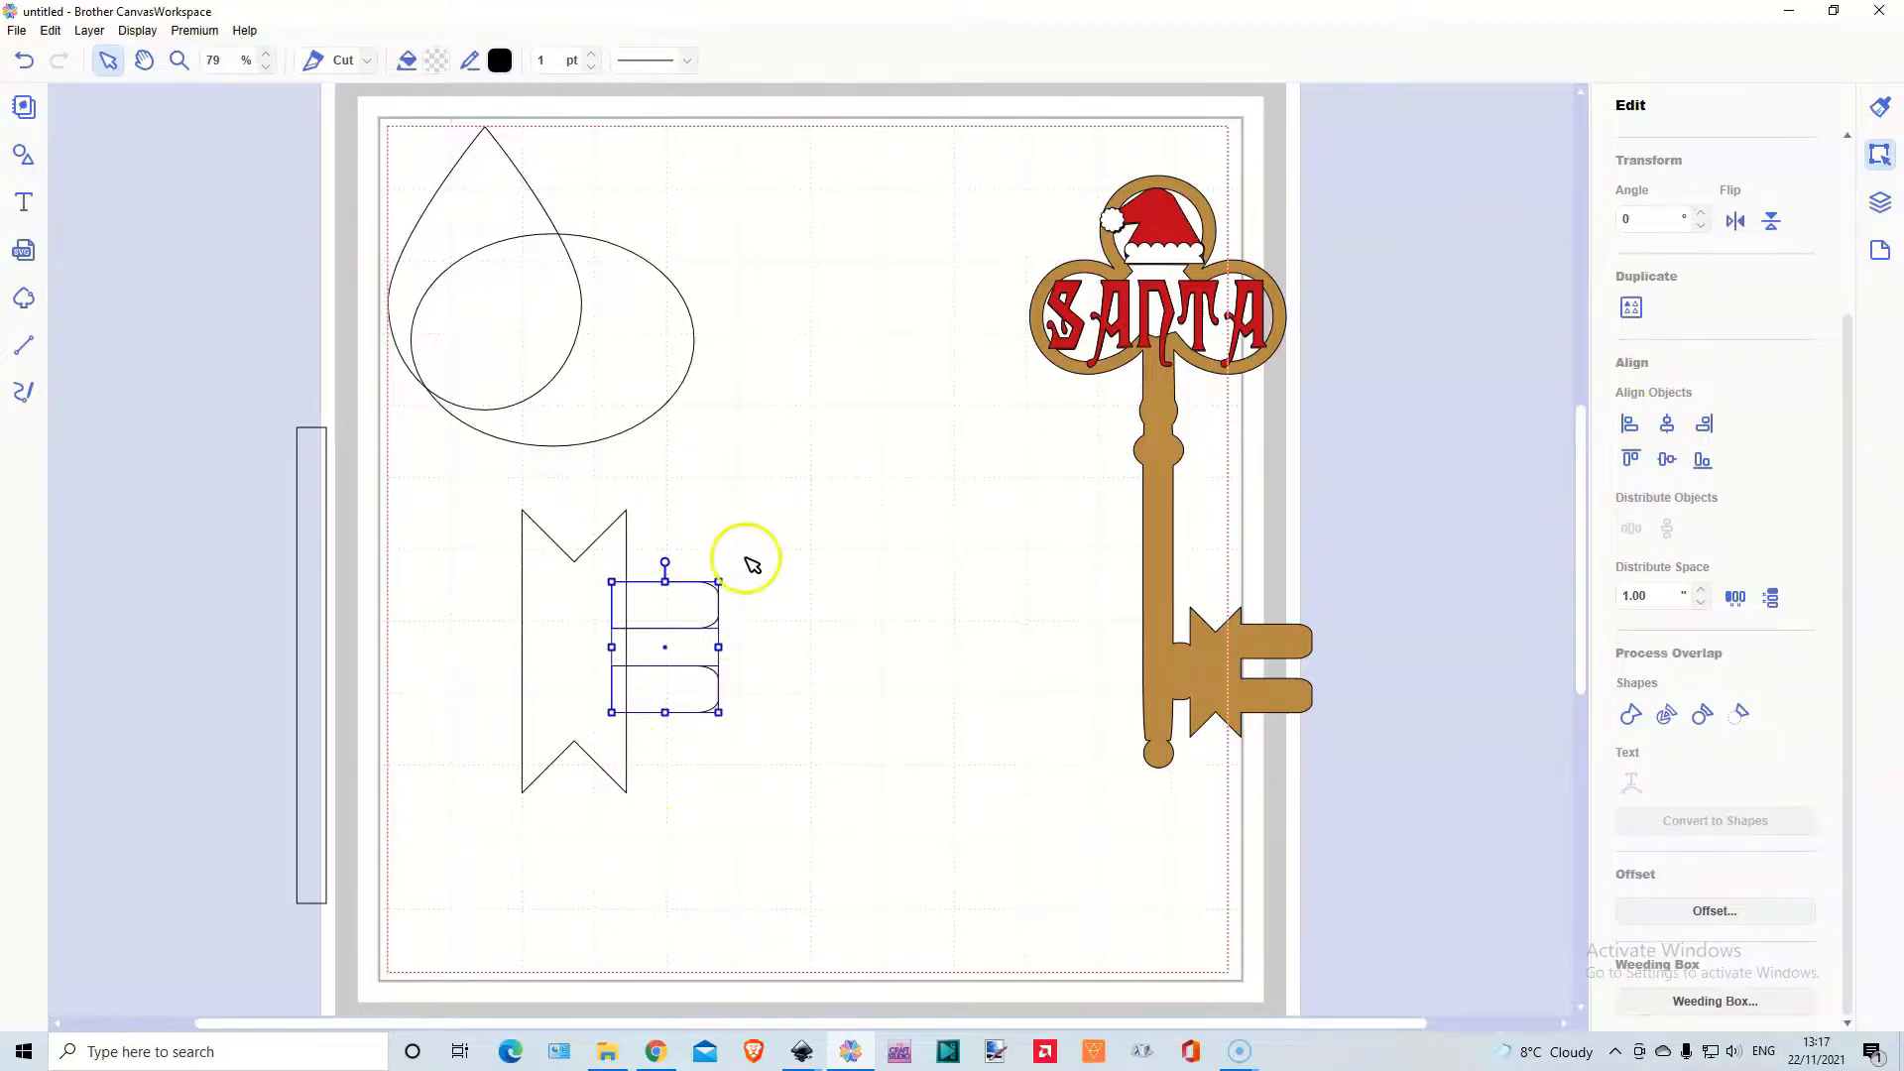
# Widen the gap between the two key teeth by nudging the lower one down and the upper one up
pyautogui.click(692, 779)
pyautogui.click(669, 704)
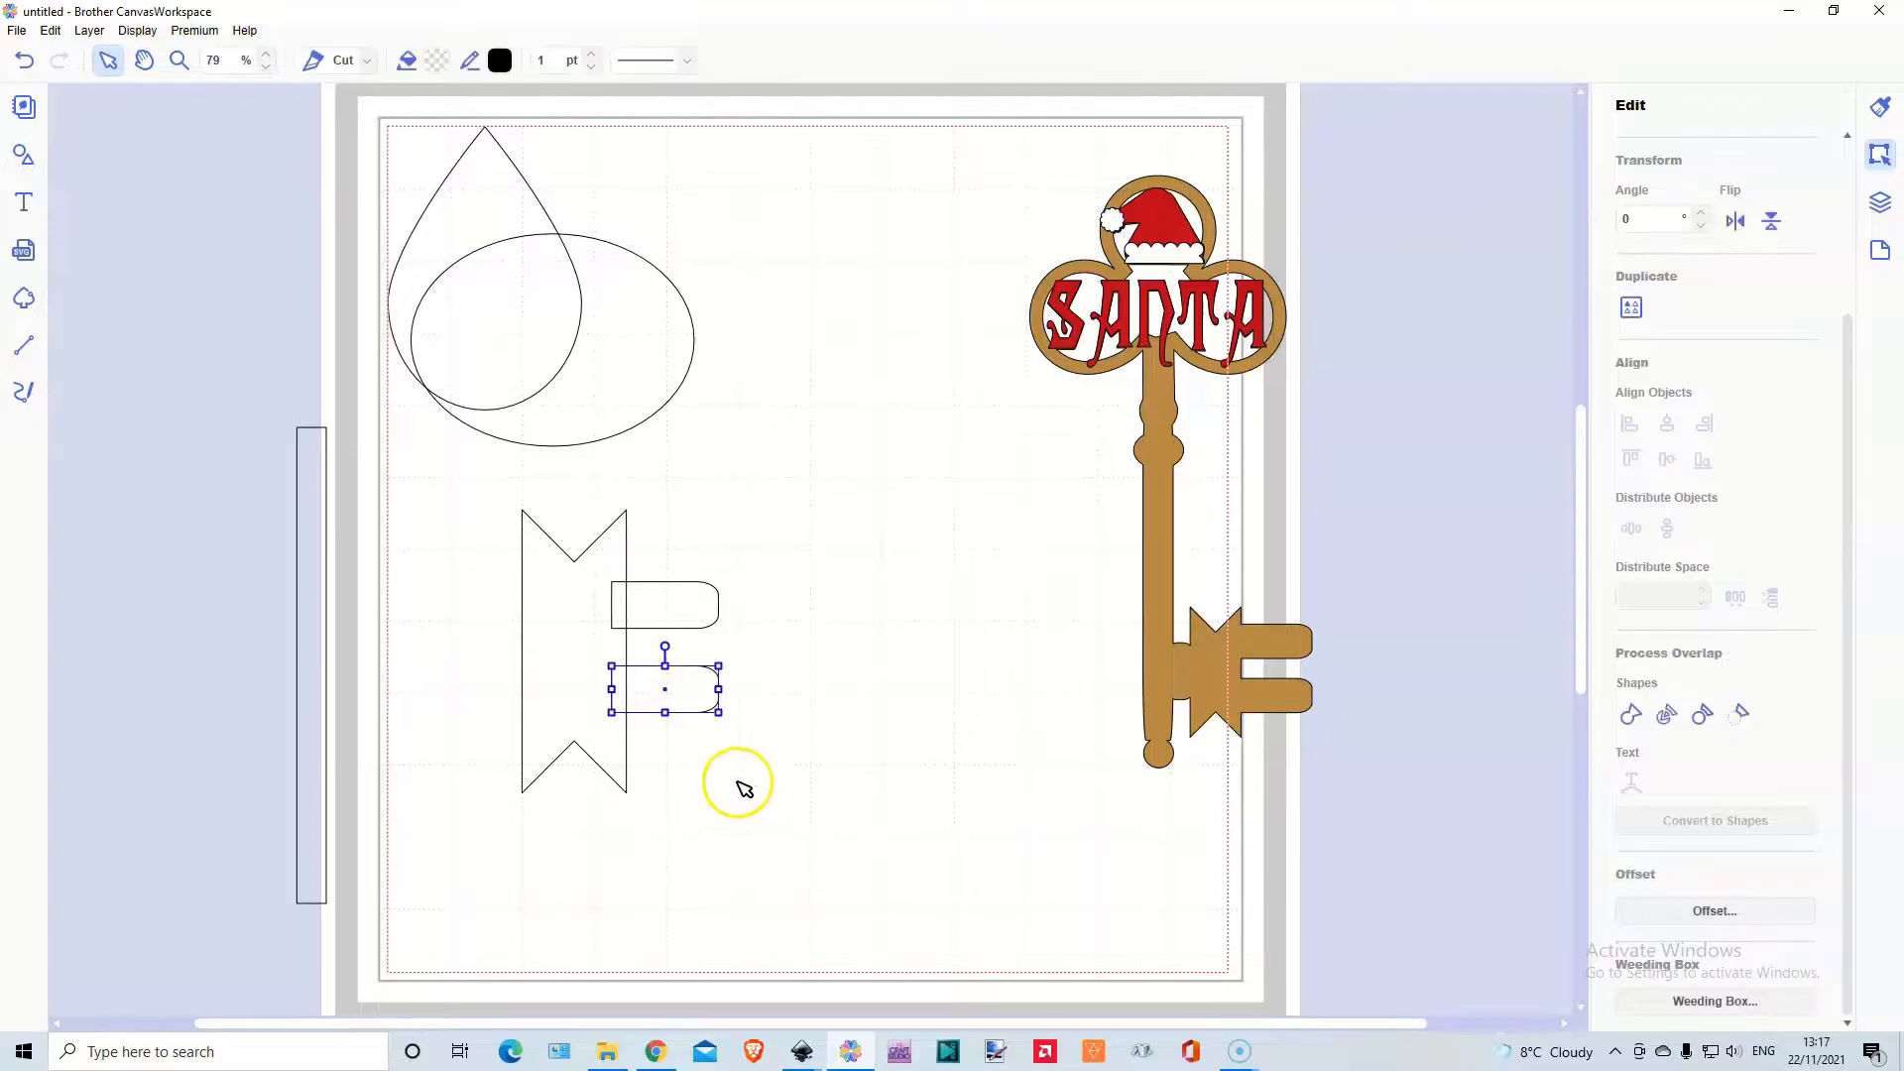
pyautogui.press('Down')
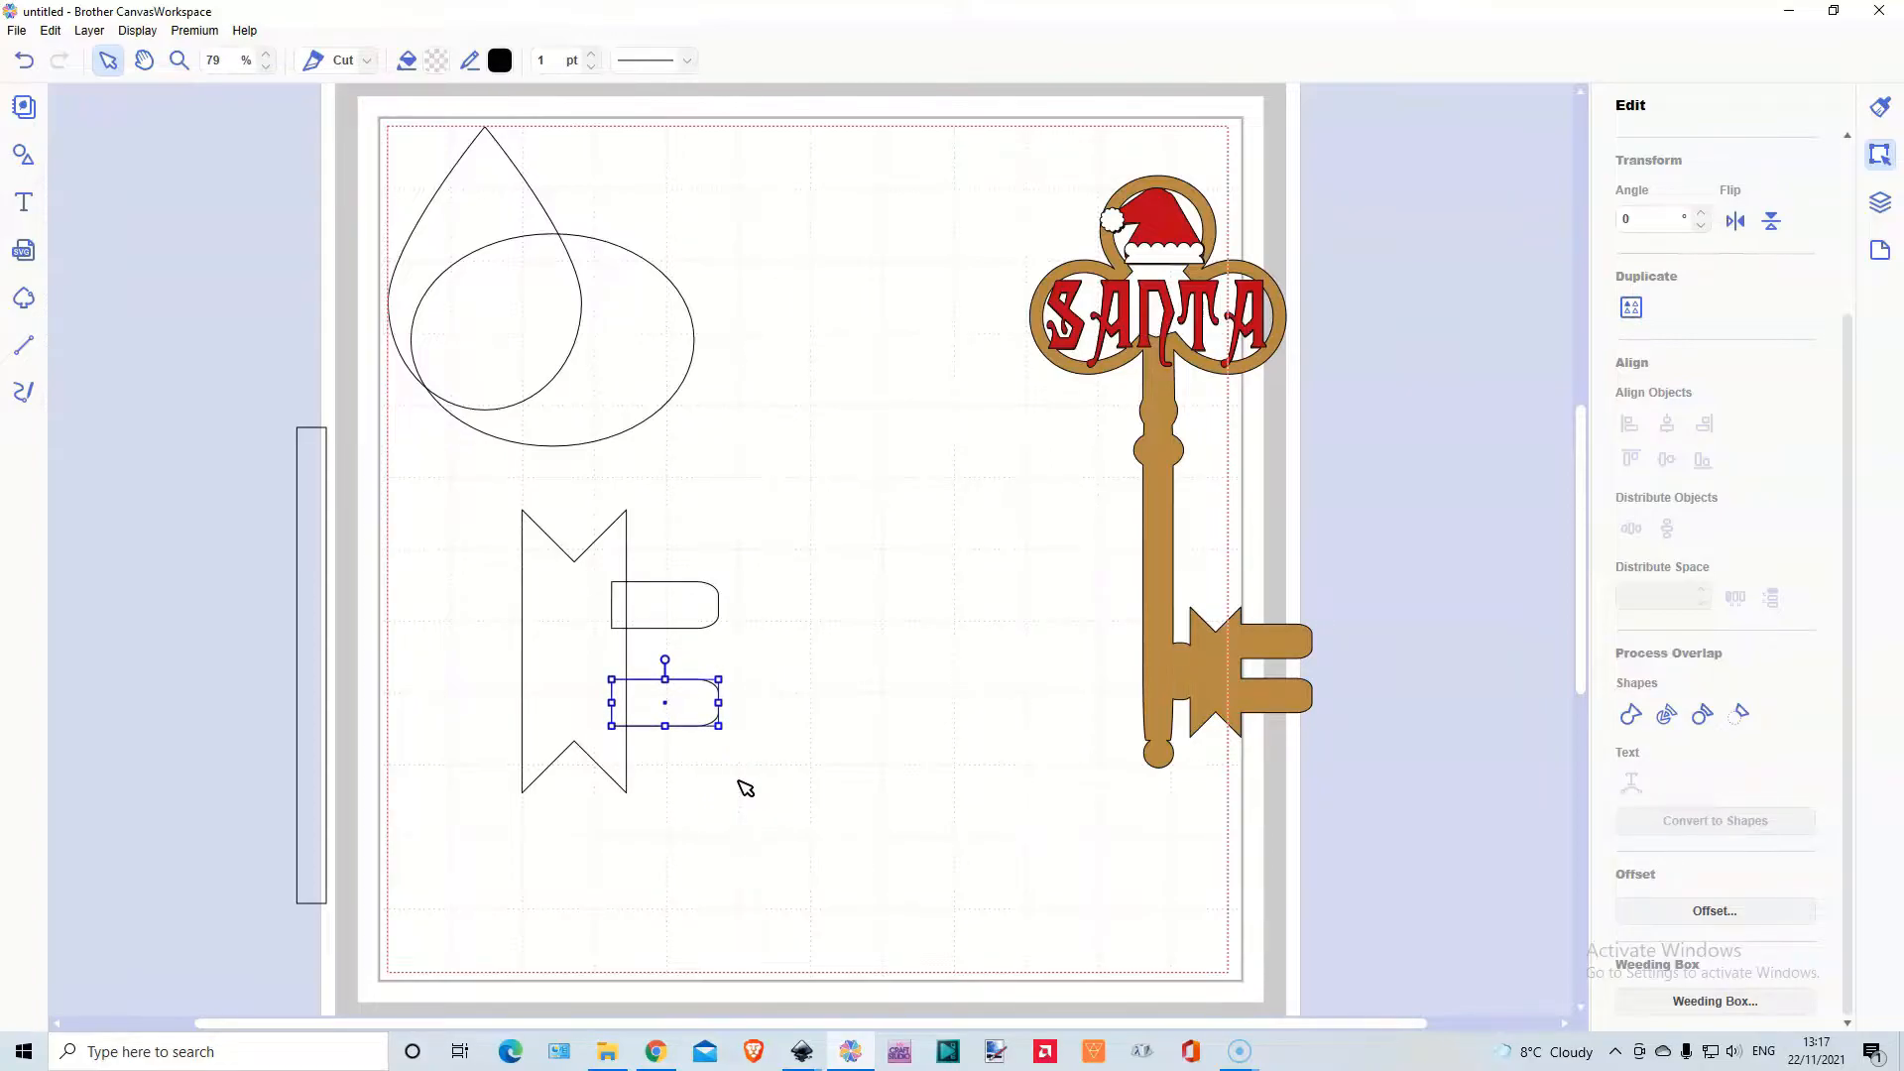
pyautogui.click(694, 626)
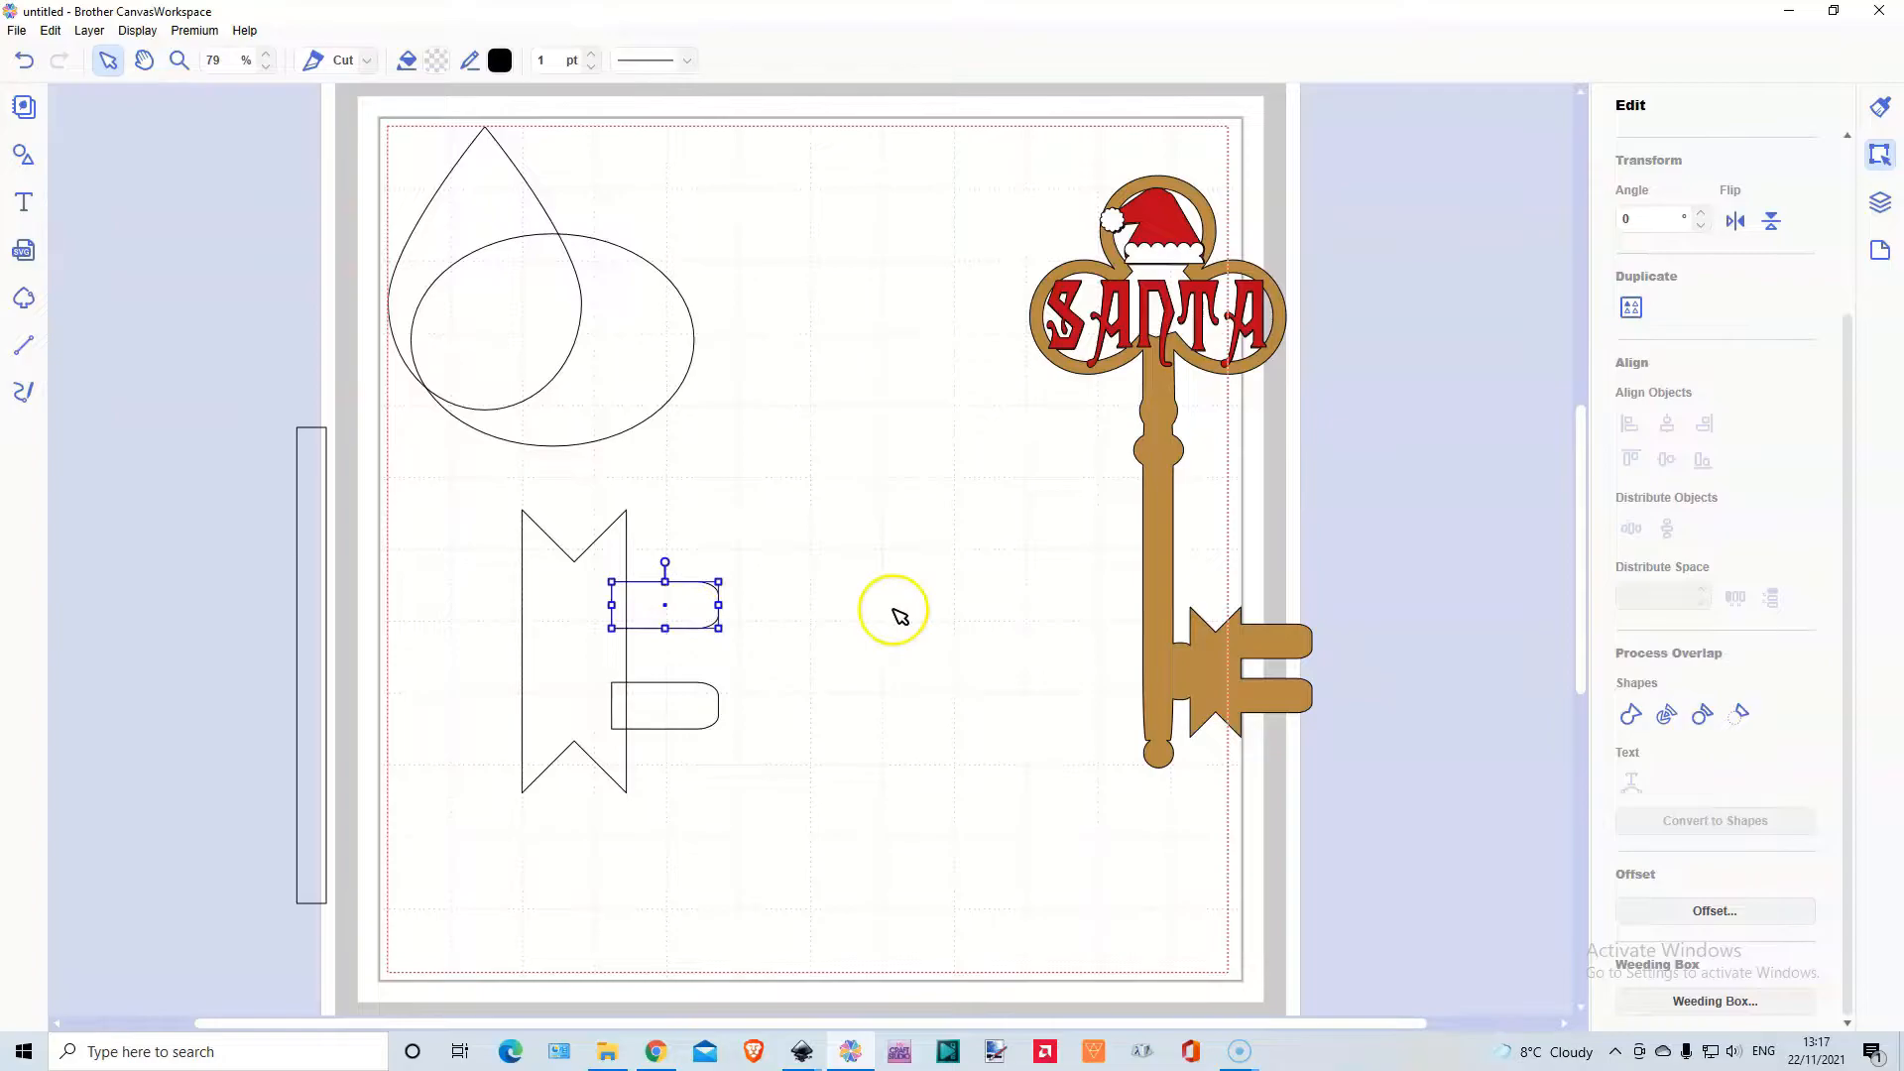
pyautogui.press('Up')
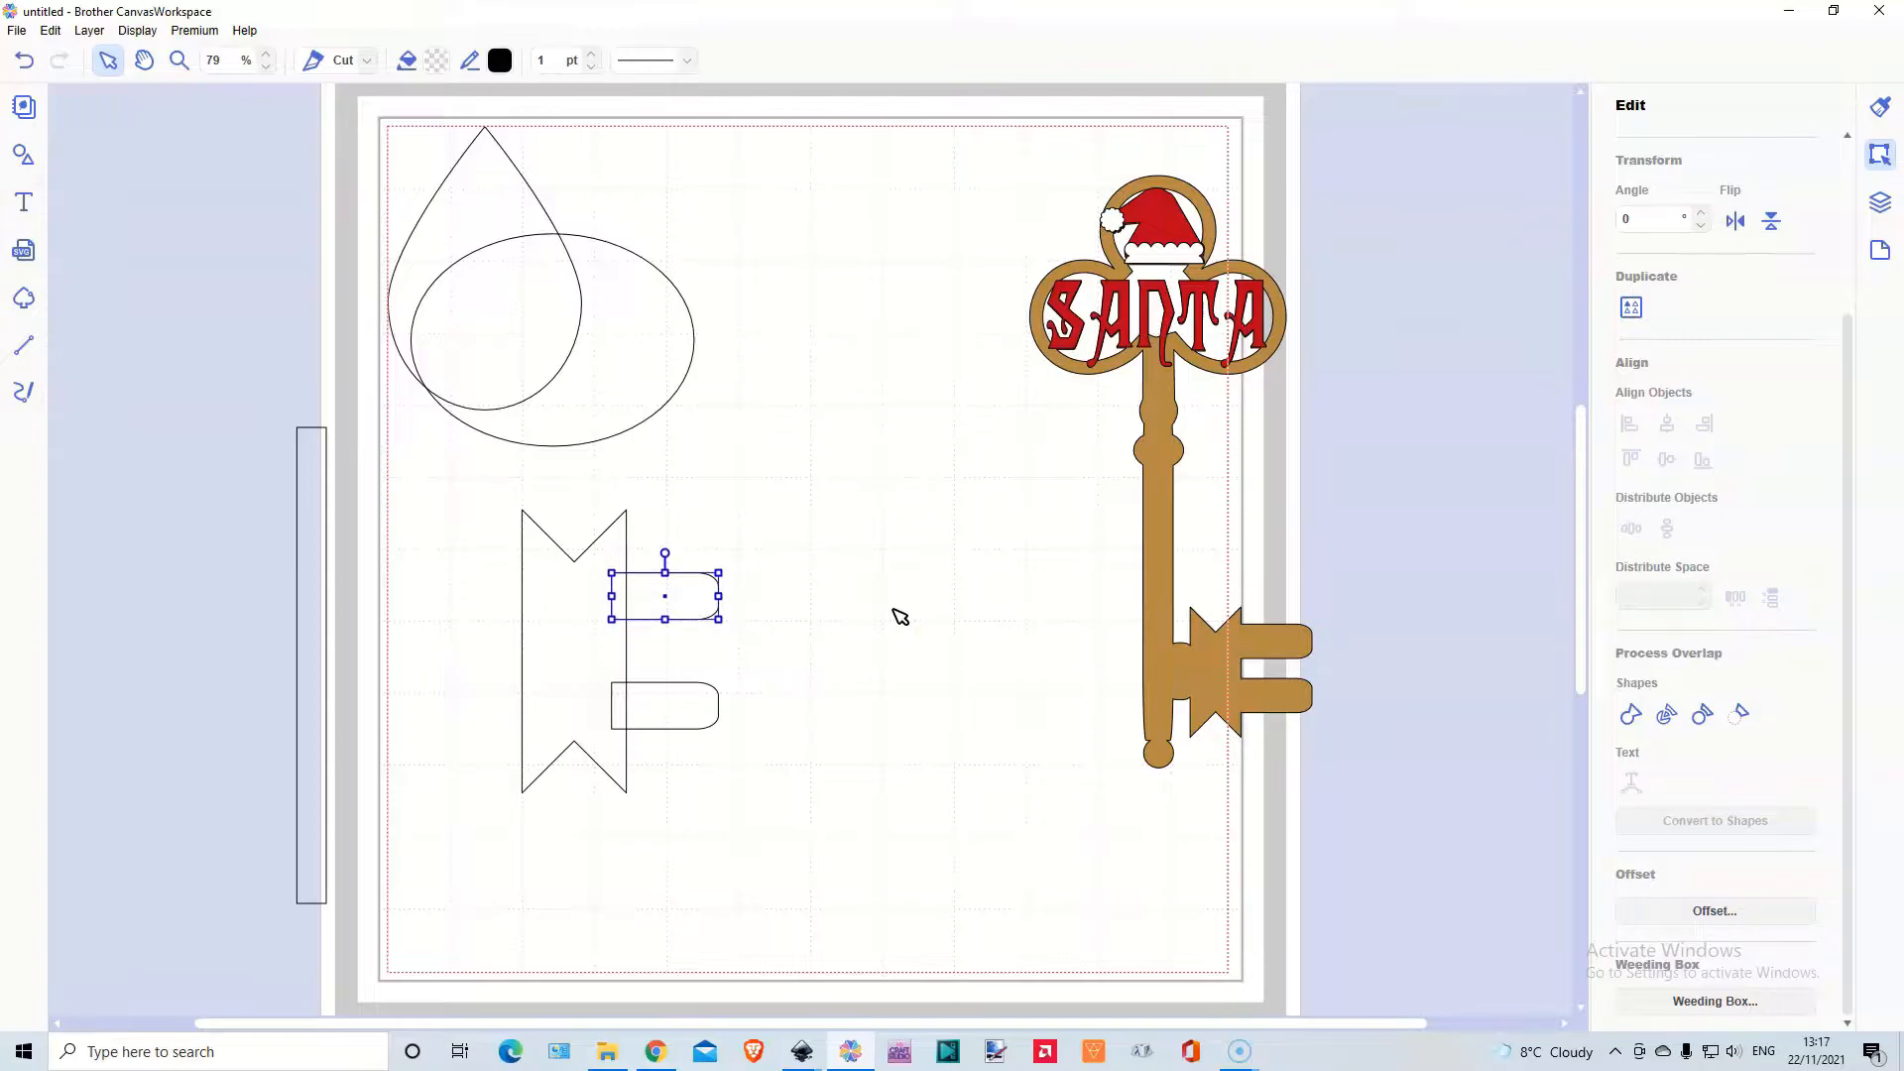
# Weld the notched shape and both key teeth into a single bit, and shift it right to clear space beside it
pyautogui.click(811, 677)
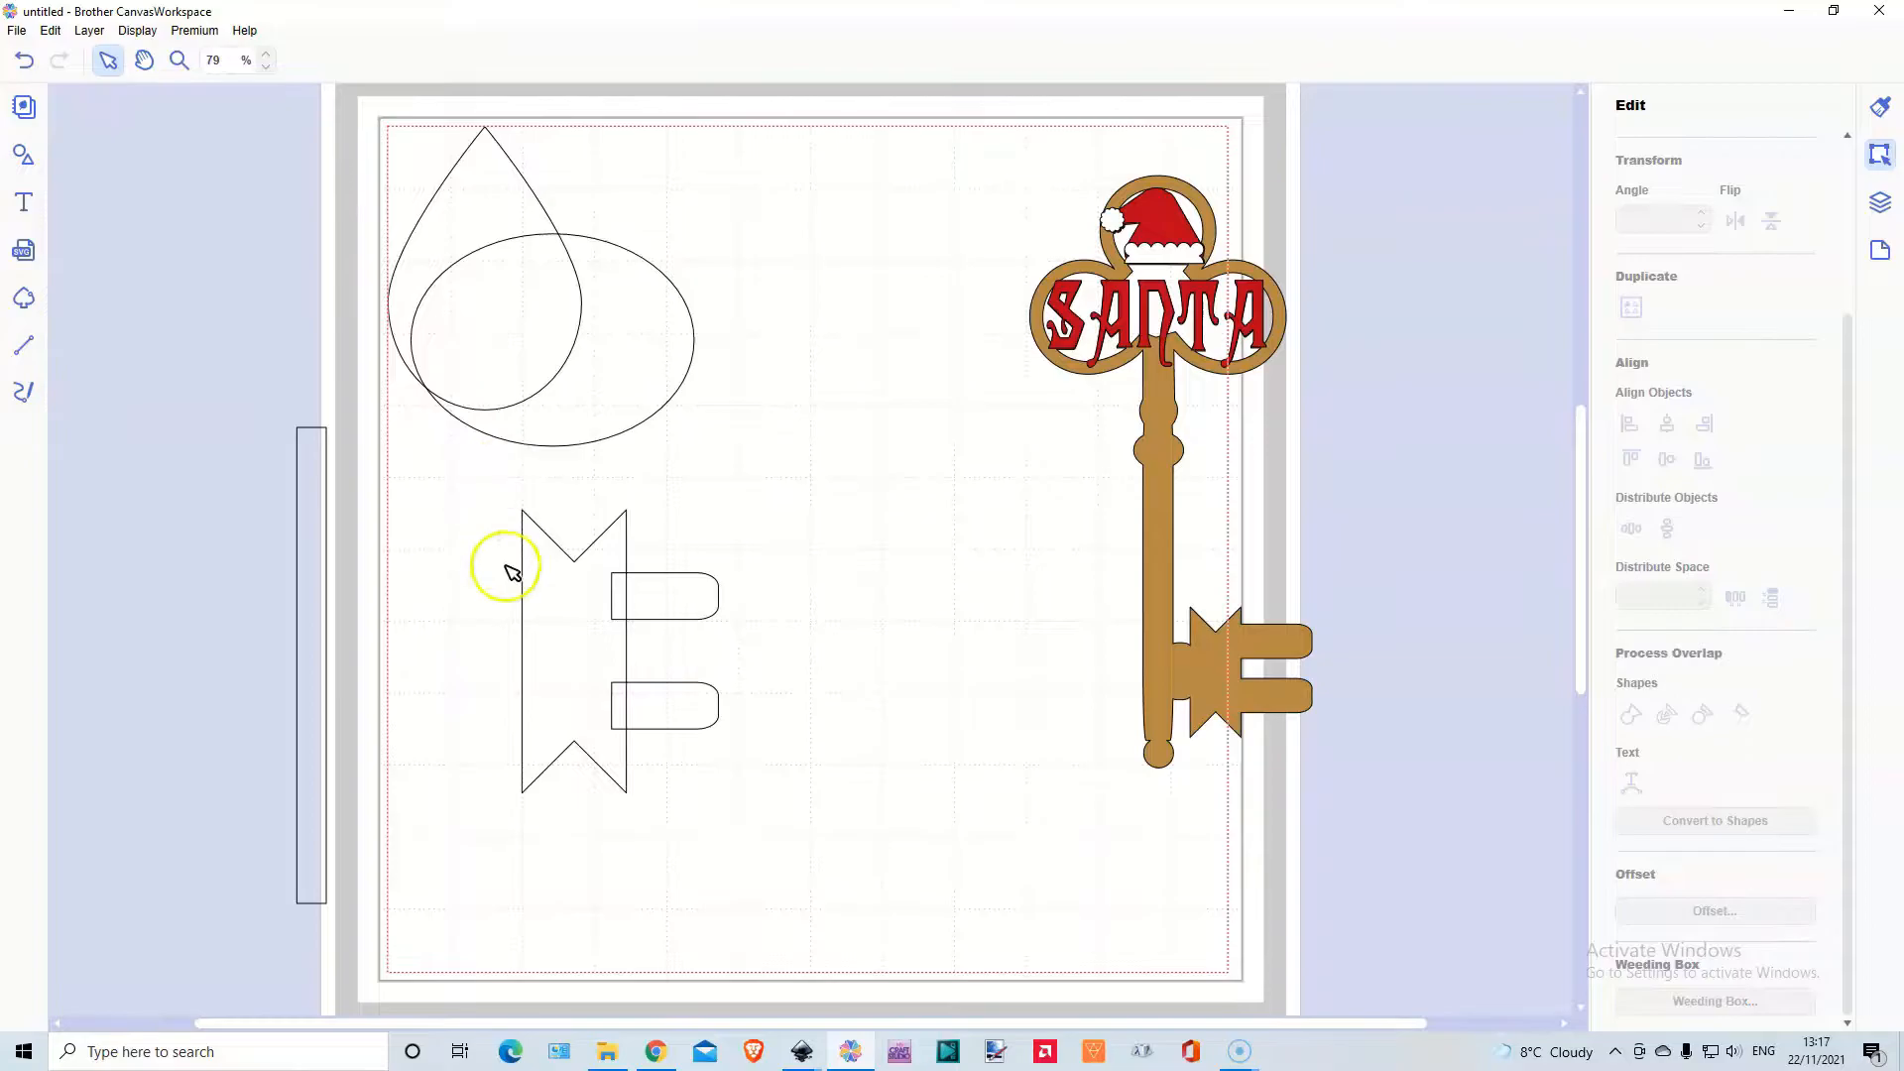
pyautogui.moveTo(482, 551); pyautogui.dragTo(748, 772)
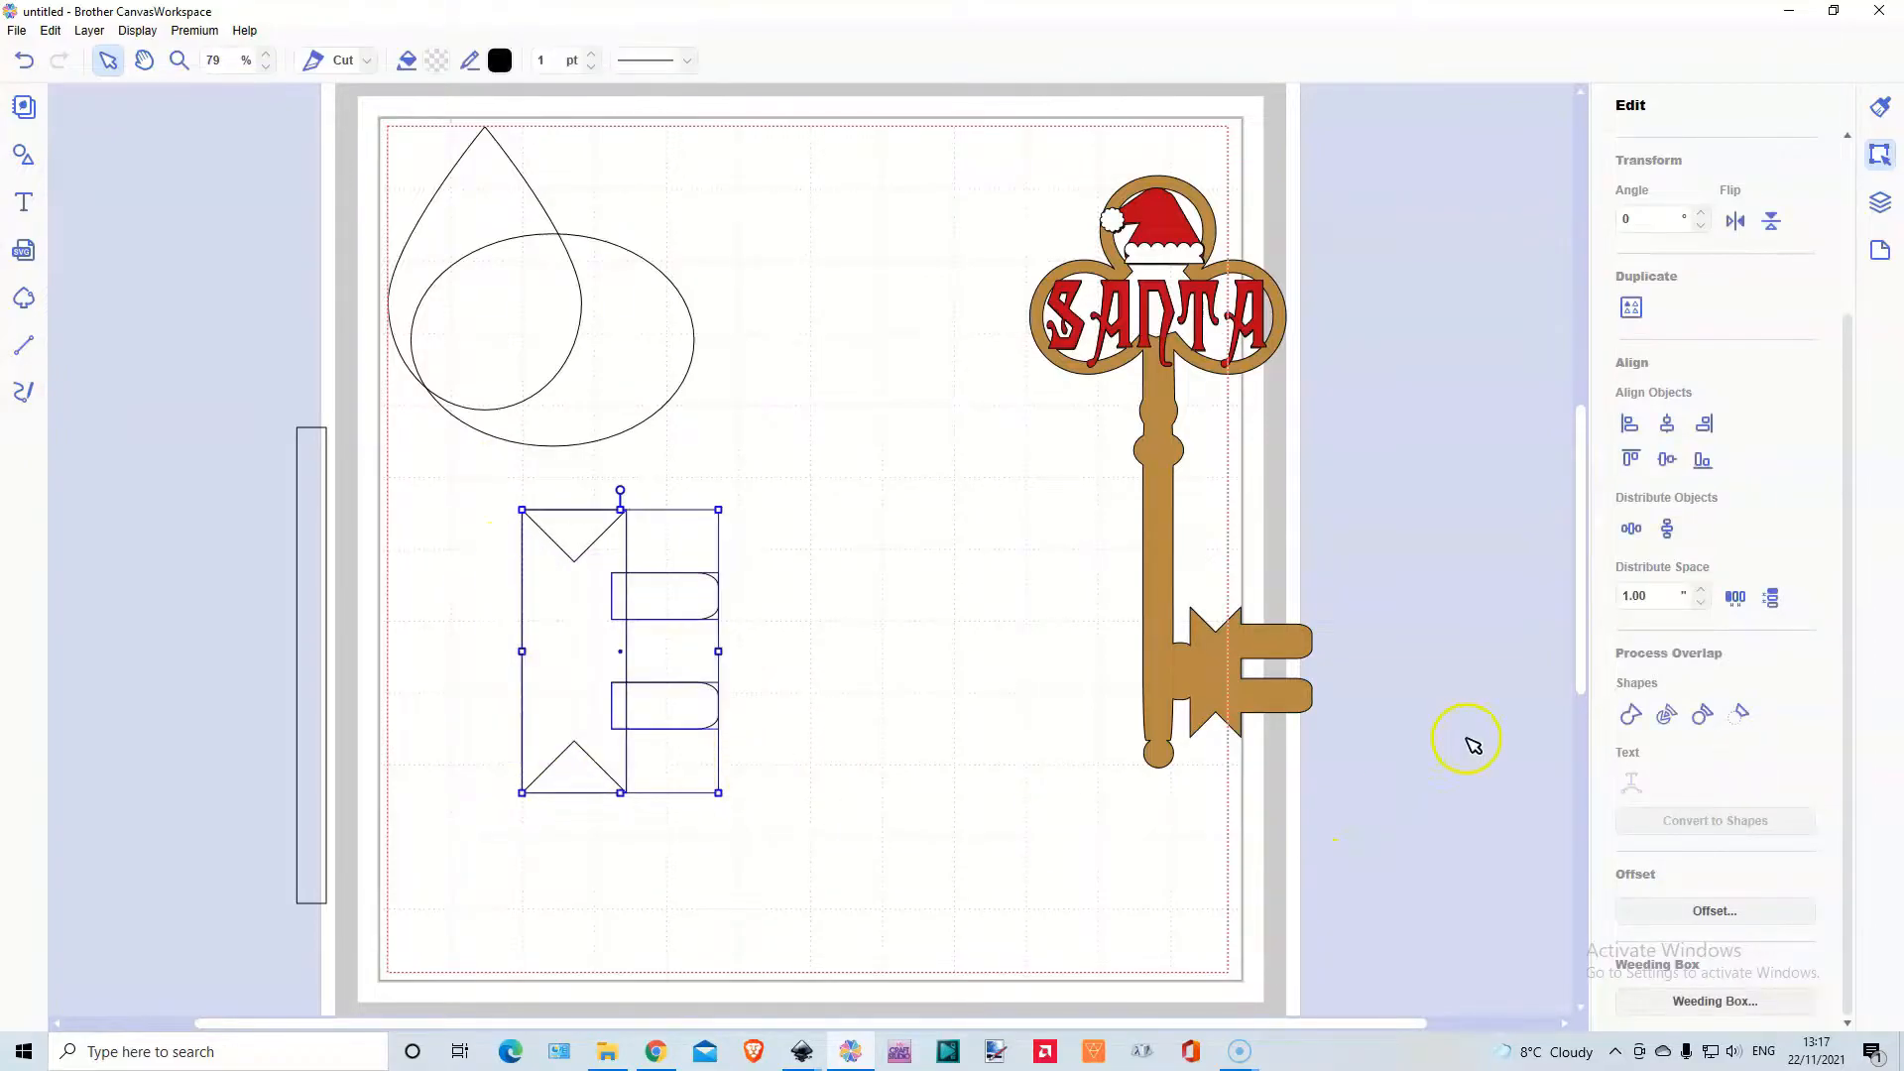
pyautogui.click(1633, 716)
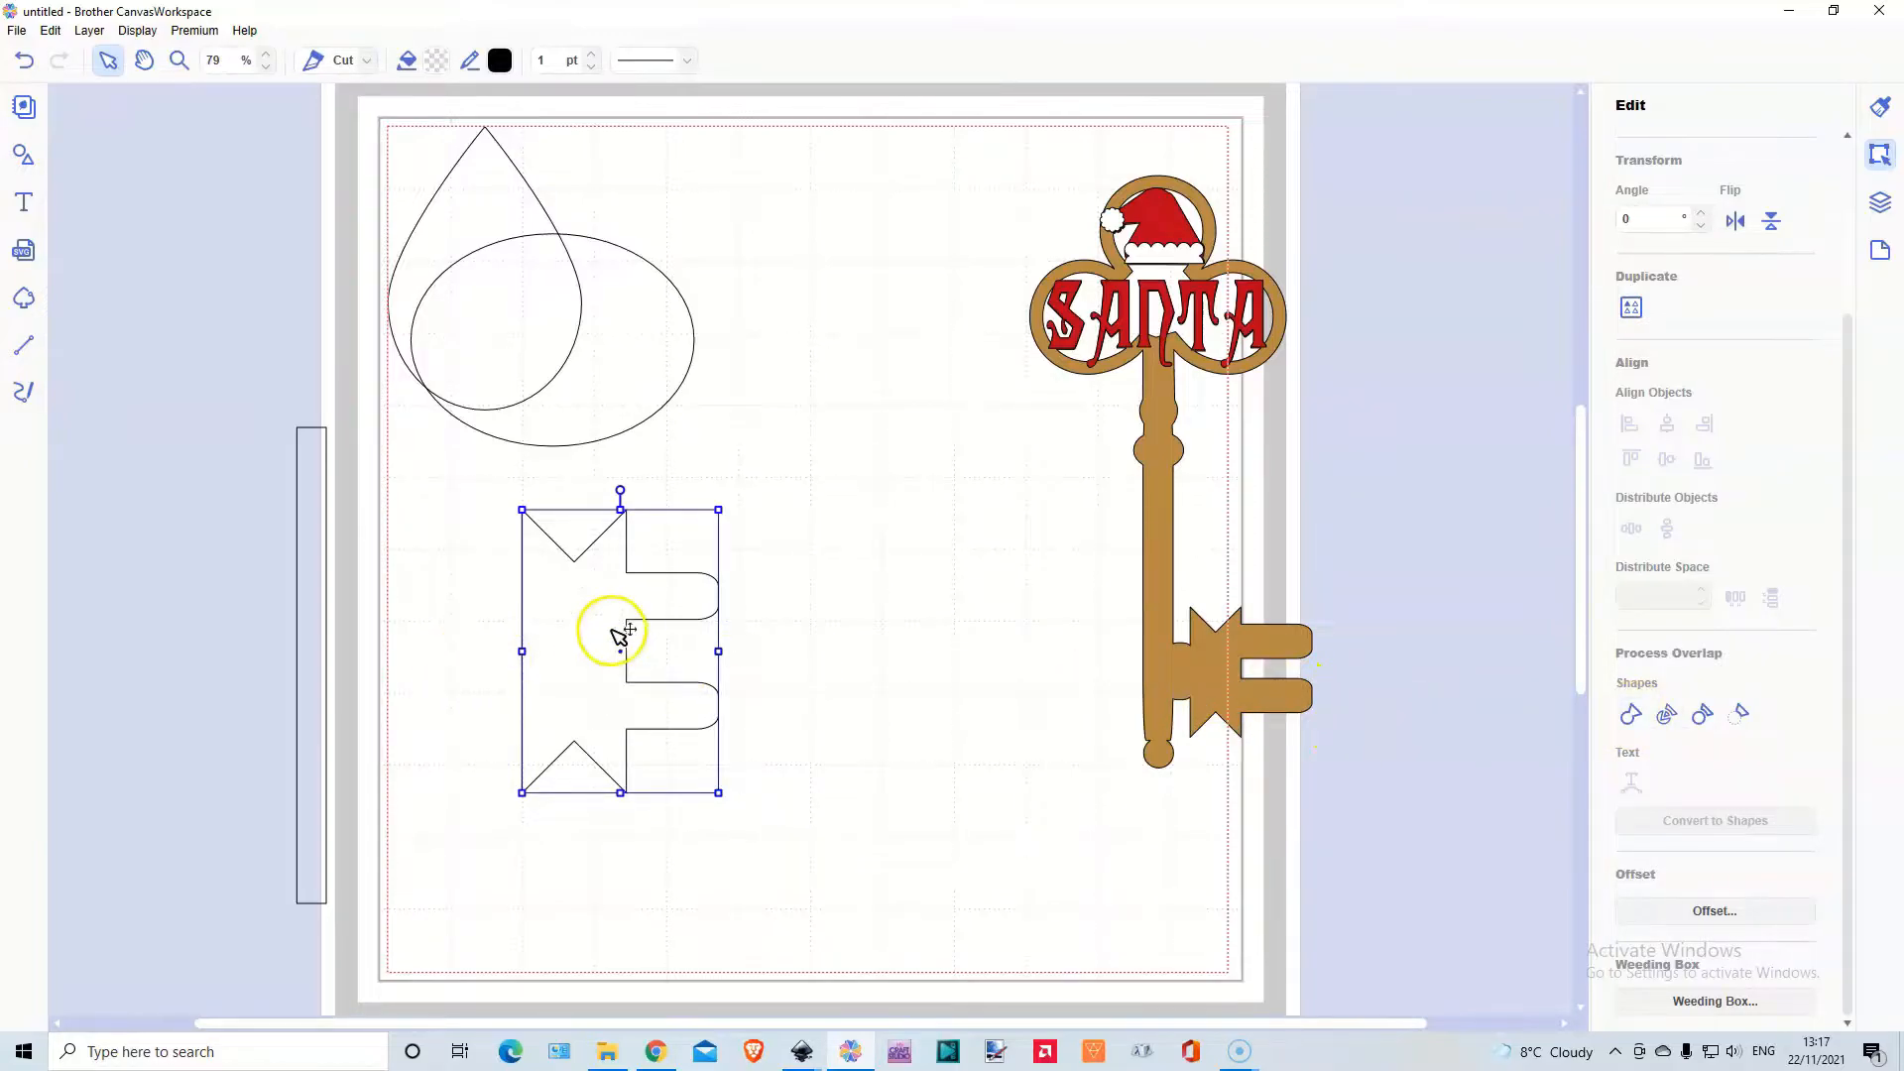
pyautogui.moveTo(600, 632); pyautogui.dragTo(783, 634)
# Add a rounded rectangle with large corner radii, rotated 90 degrees, and shrink it to a small upright connector left of the bit
pyautogui.click(22, 156)
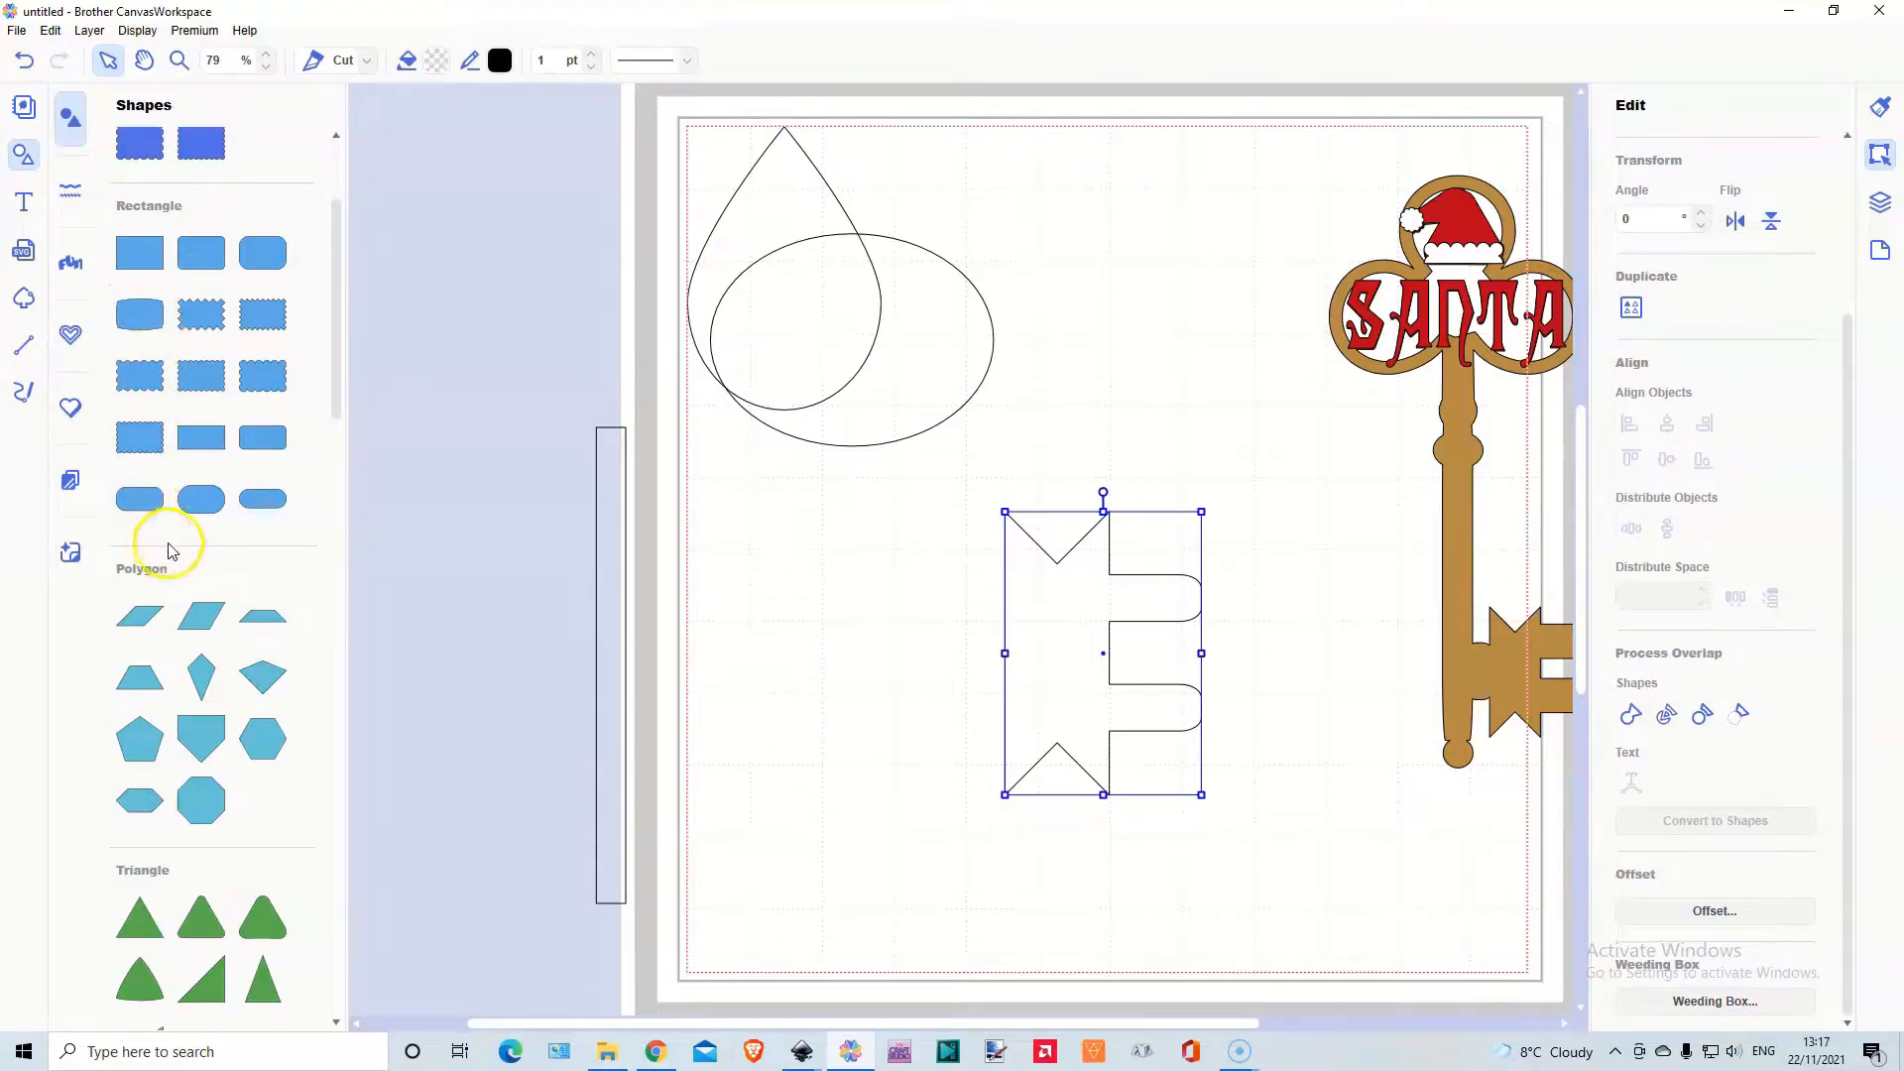
pyautogui.click(202, 499)
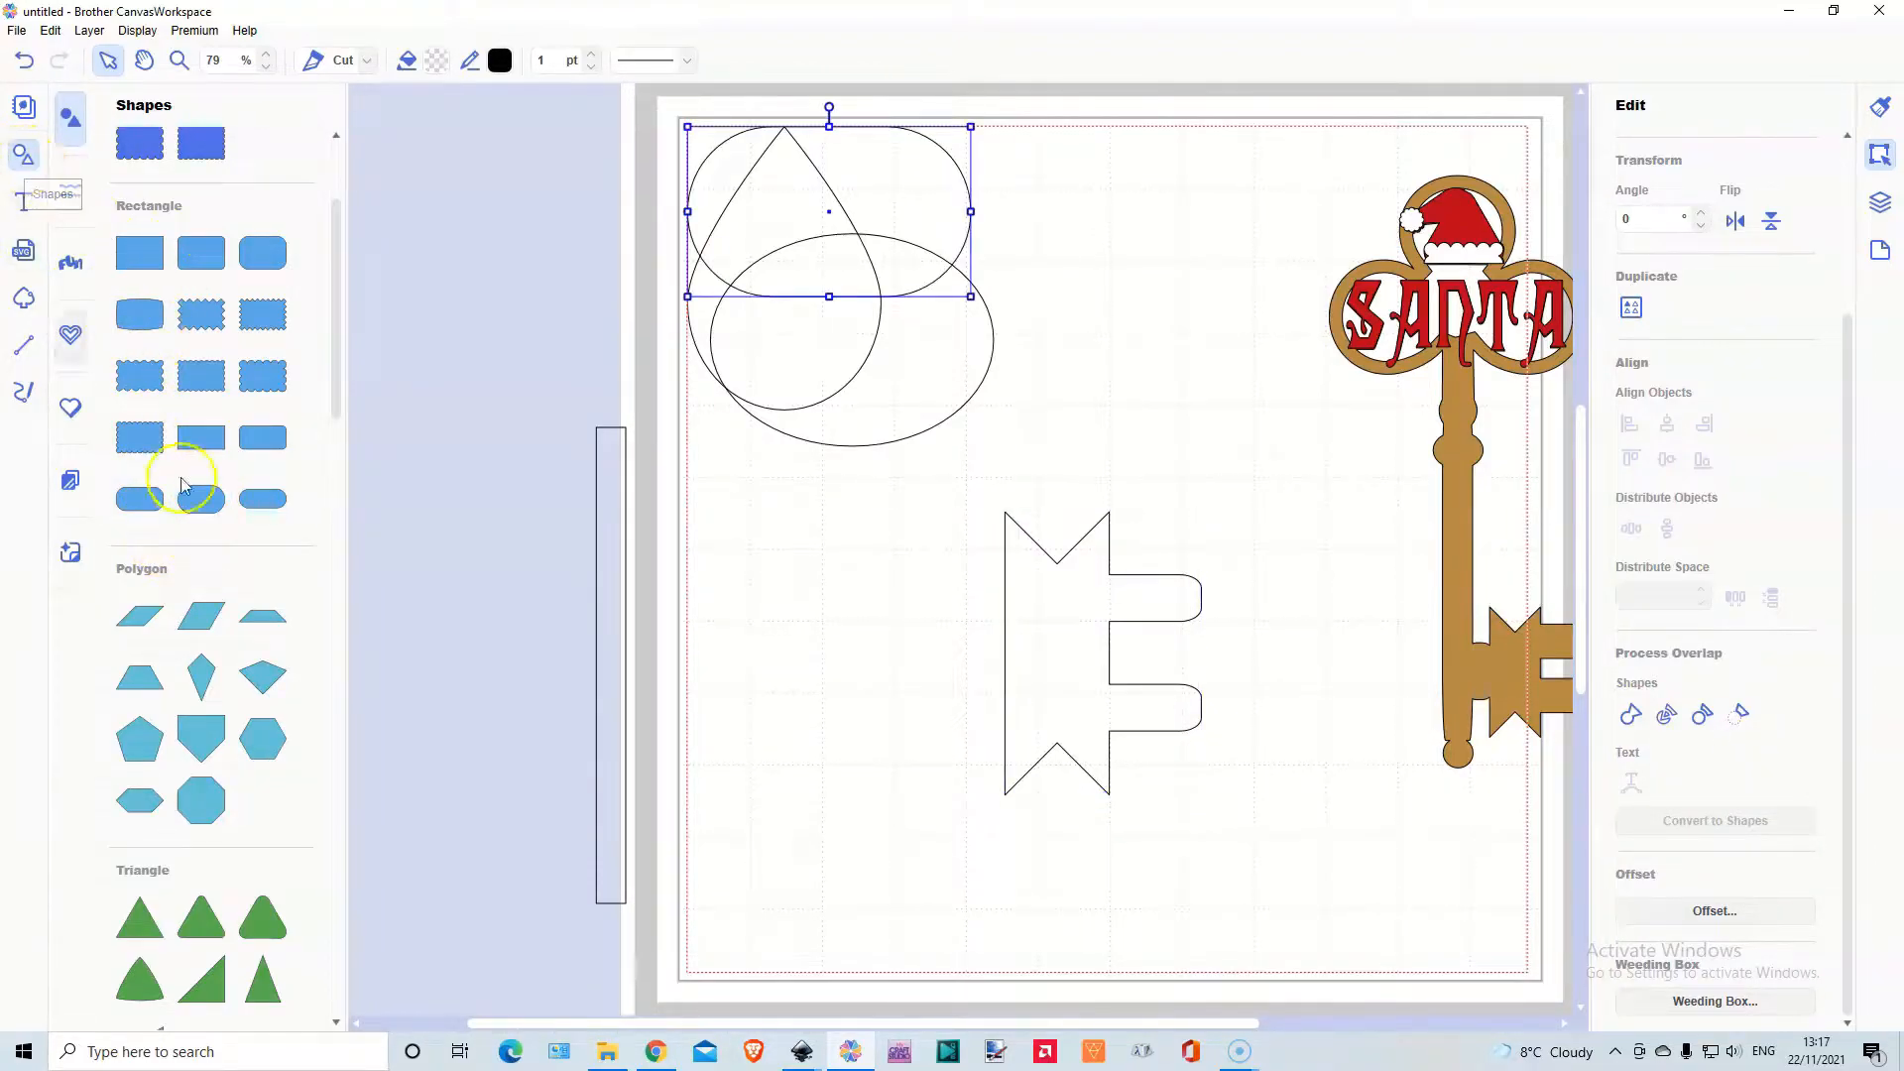
pyautogui.click(26, 158)
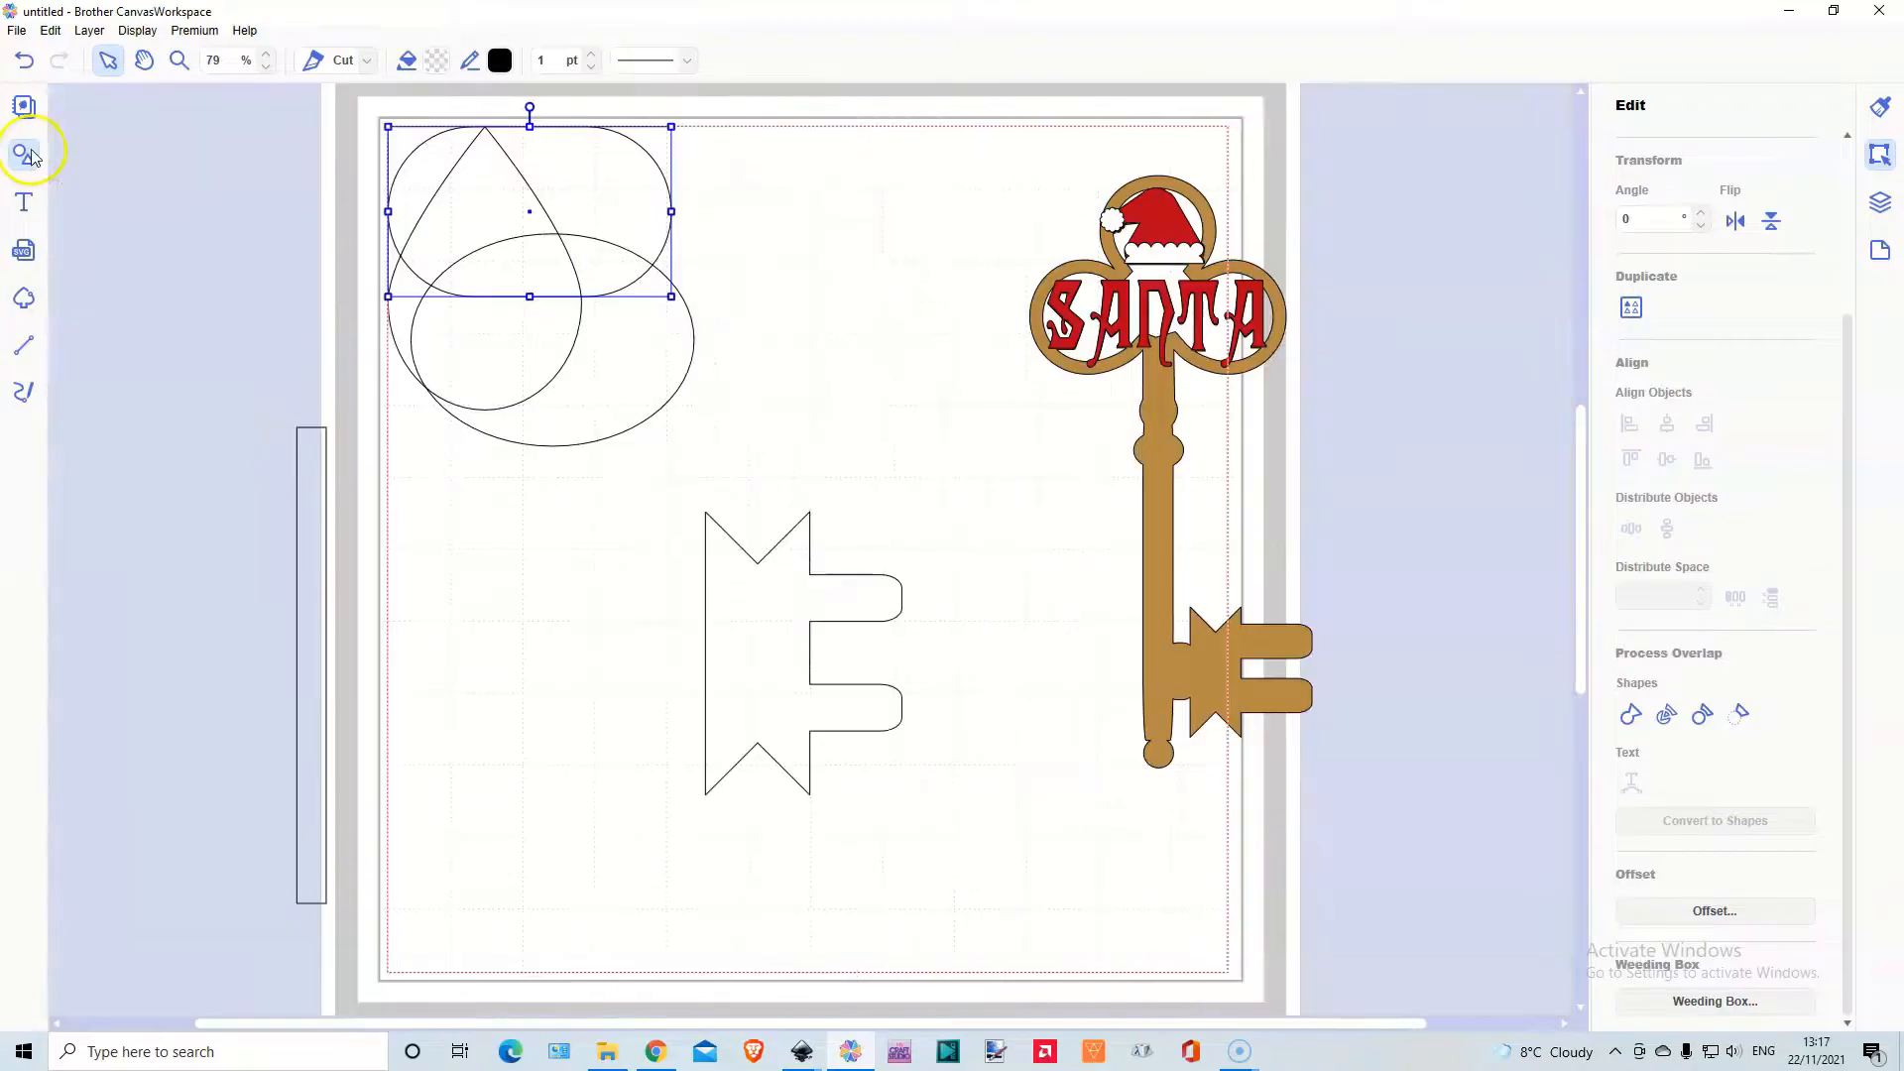
pyautogui.moveTo(549, 154); pyautogui.dragTo(620, 241)
pyautogui.moveTo(618, 576); pyautogui.dragTo(617, 659)
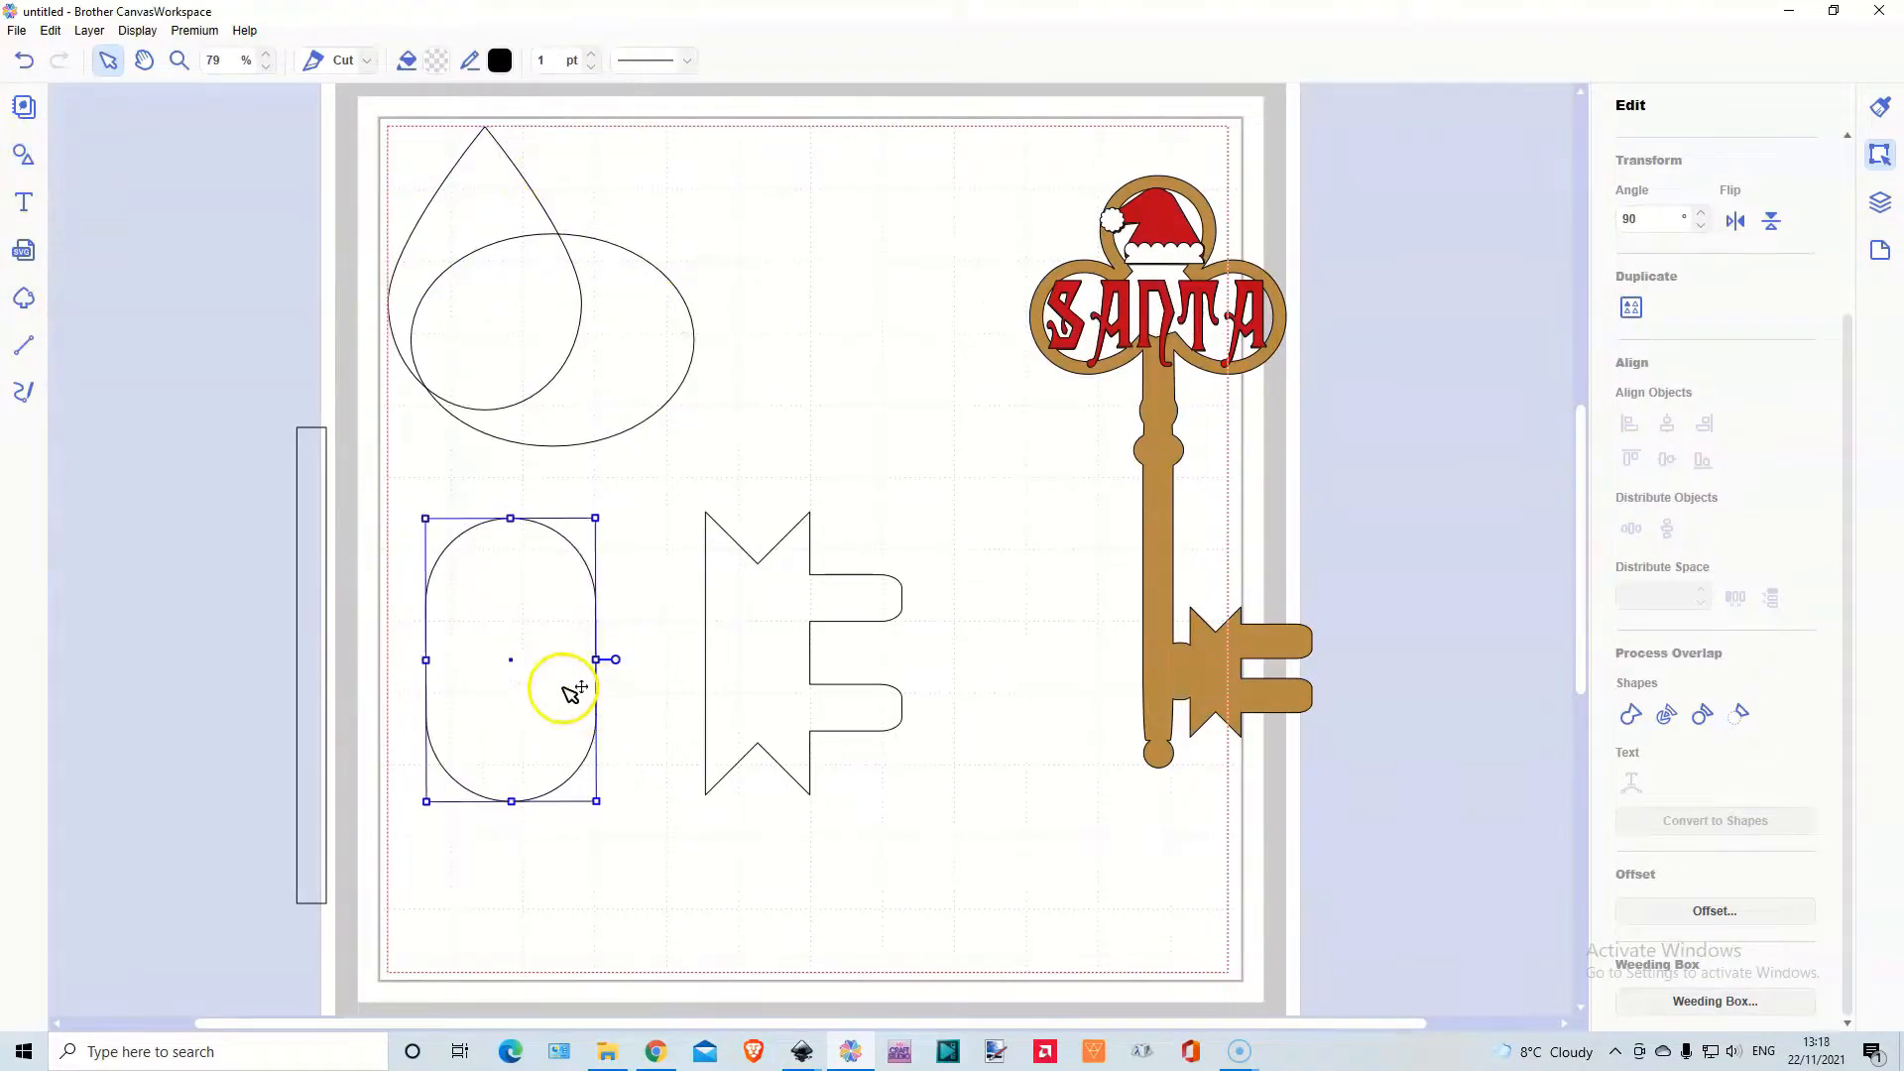
pyautogui.moveTo(595, 518); pyautogui.dragTo(519, 647)
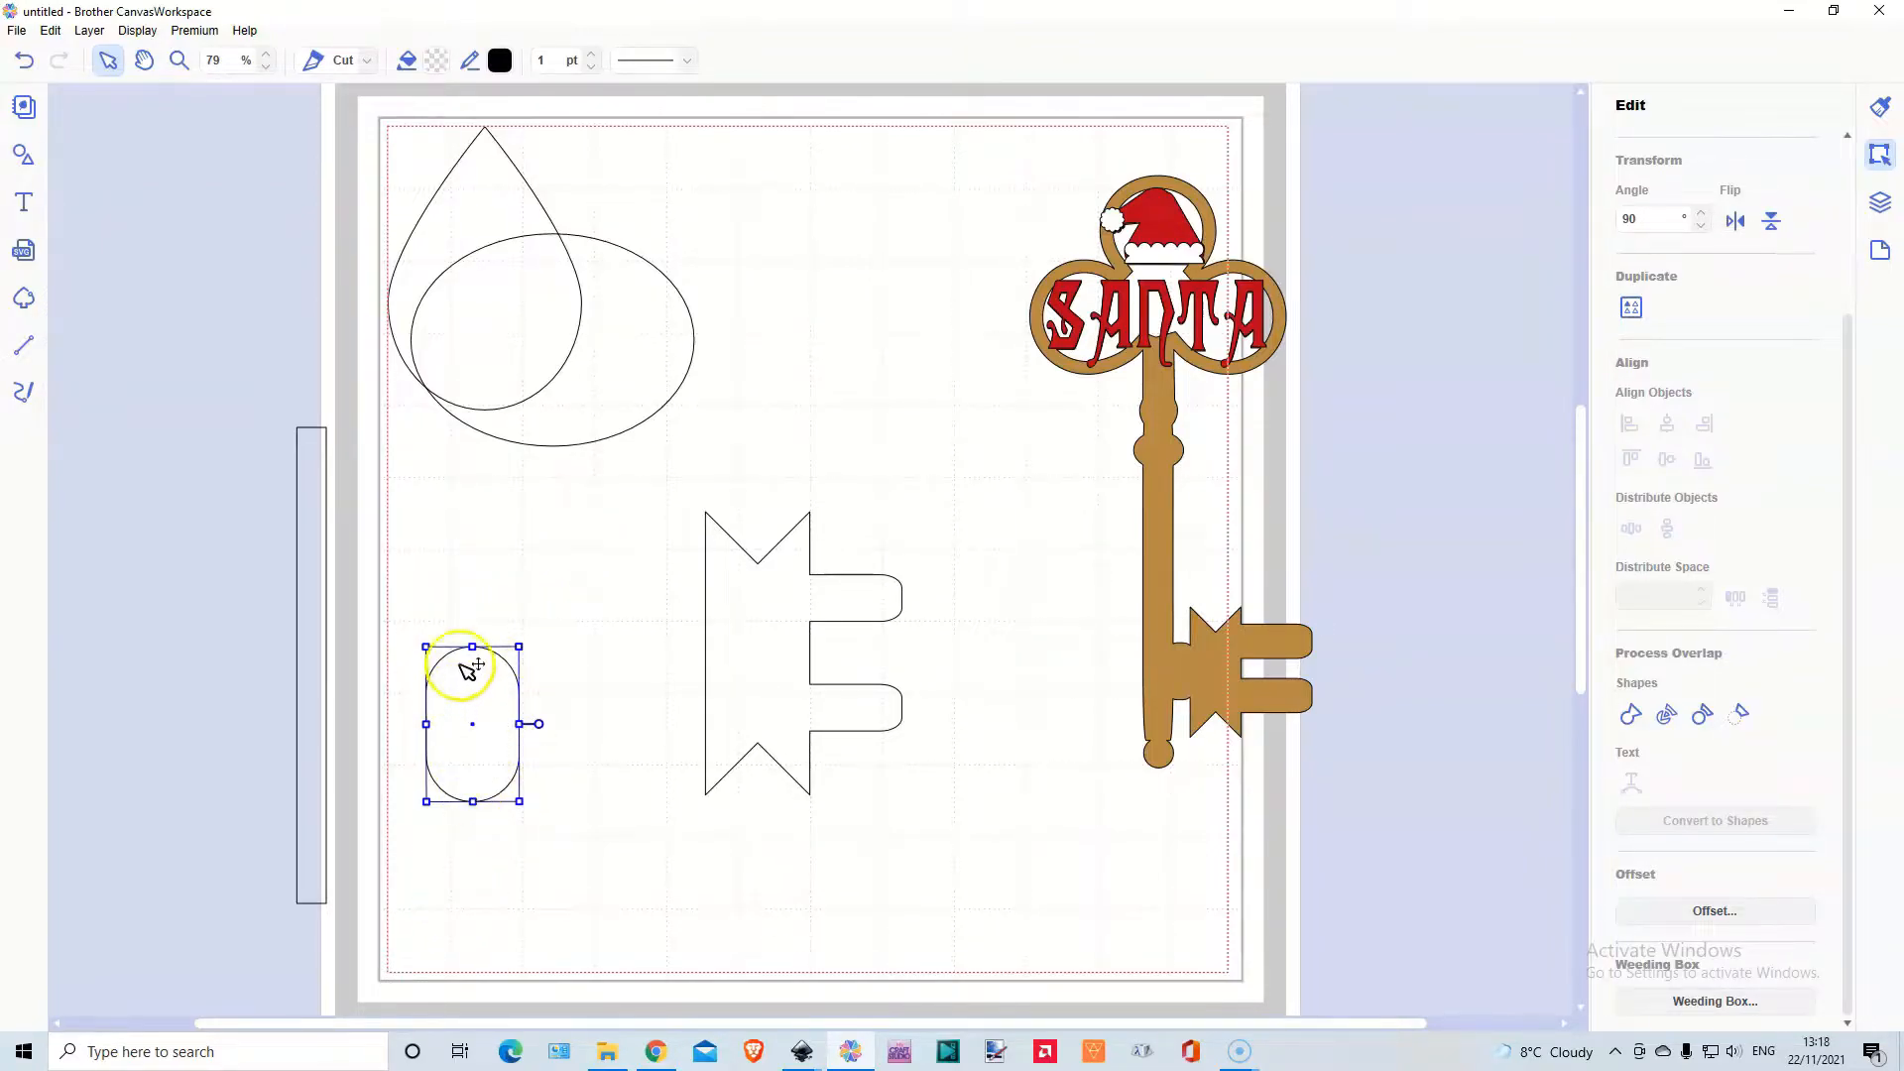
pyautogui.moveTo(519, 647); pyautogui.dragTo(483, 710)
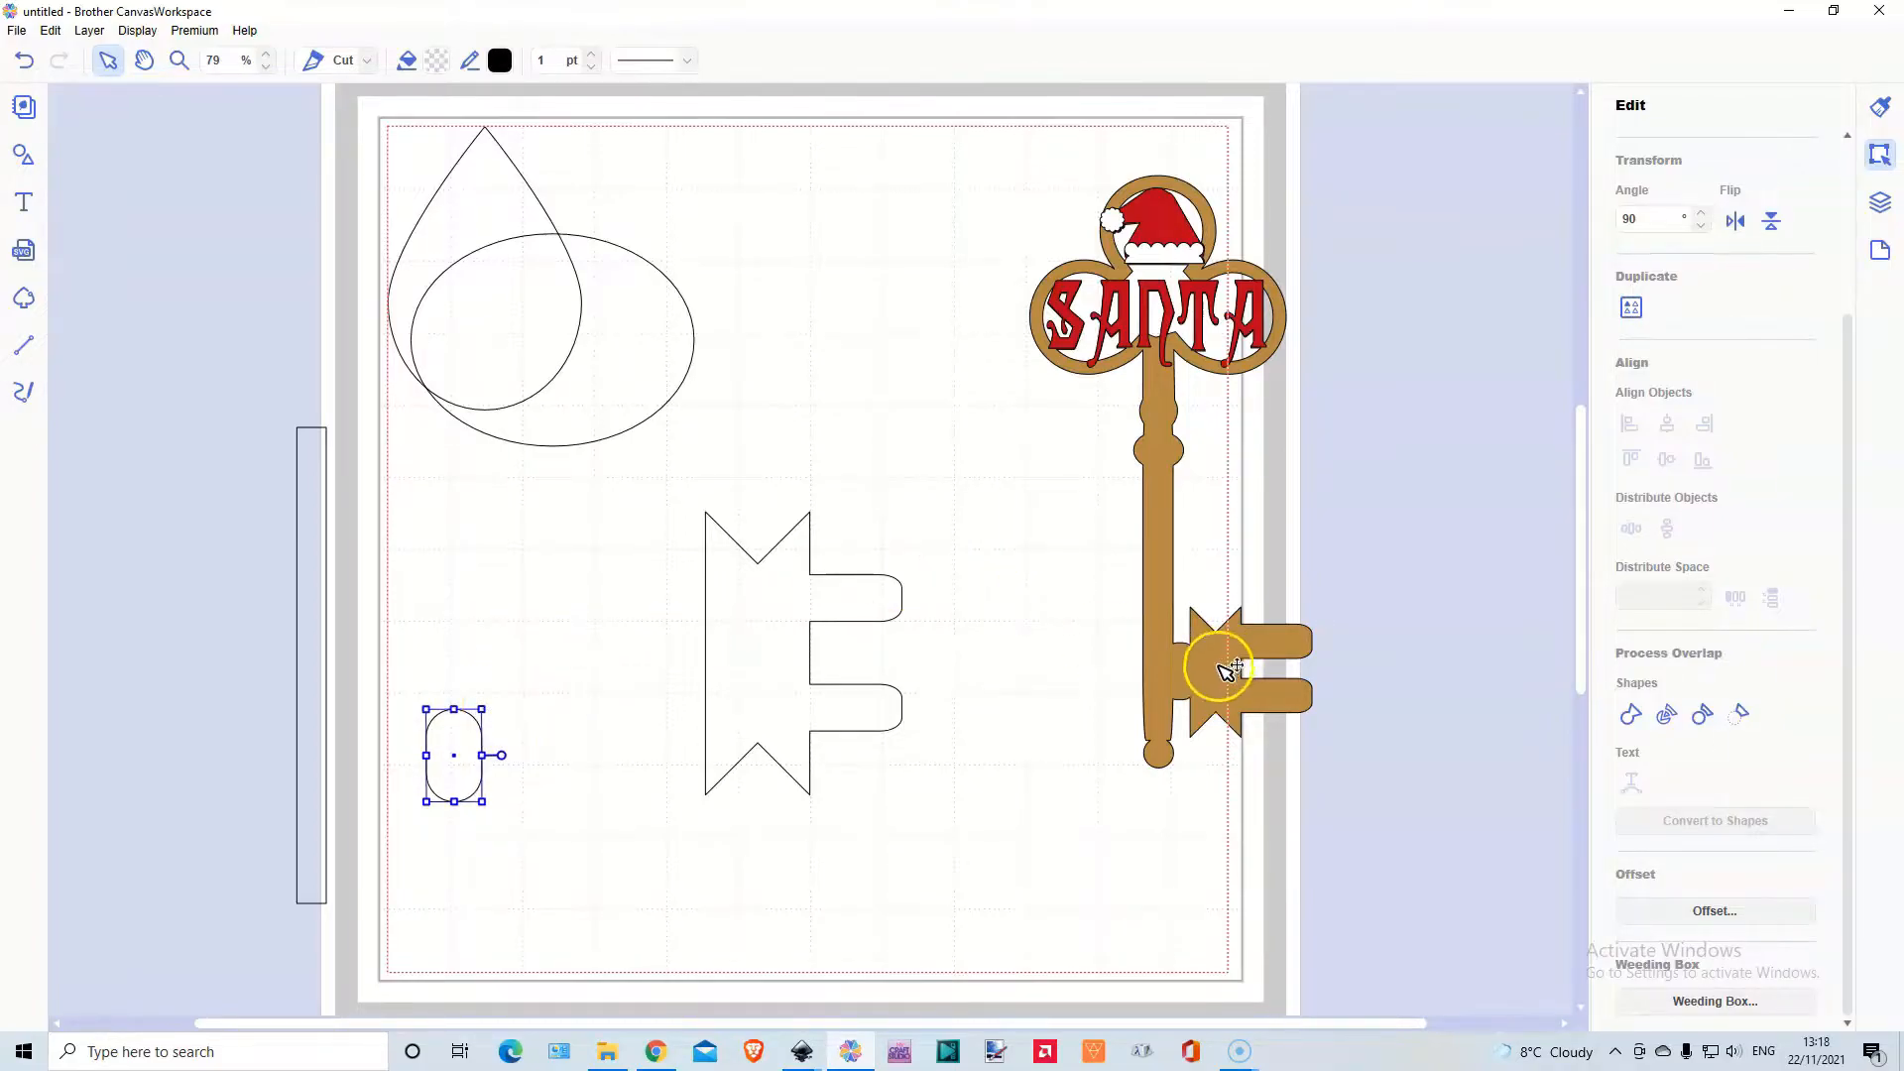
# Place the shaft and the connector left of the bit, and align the shaft and bit along their bottom edges
pyautogui.moveTo(331, 649); pyautogui.dragTo(616, 554)
pyautogui.moveTo(478, 751); pyautogui.dragTo(709, 645)
pyautogui.moveTo(522, 777); pyautogui.dragTo(801, 851)
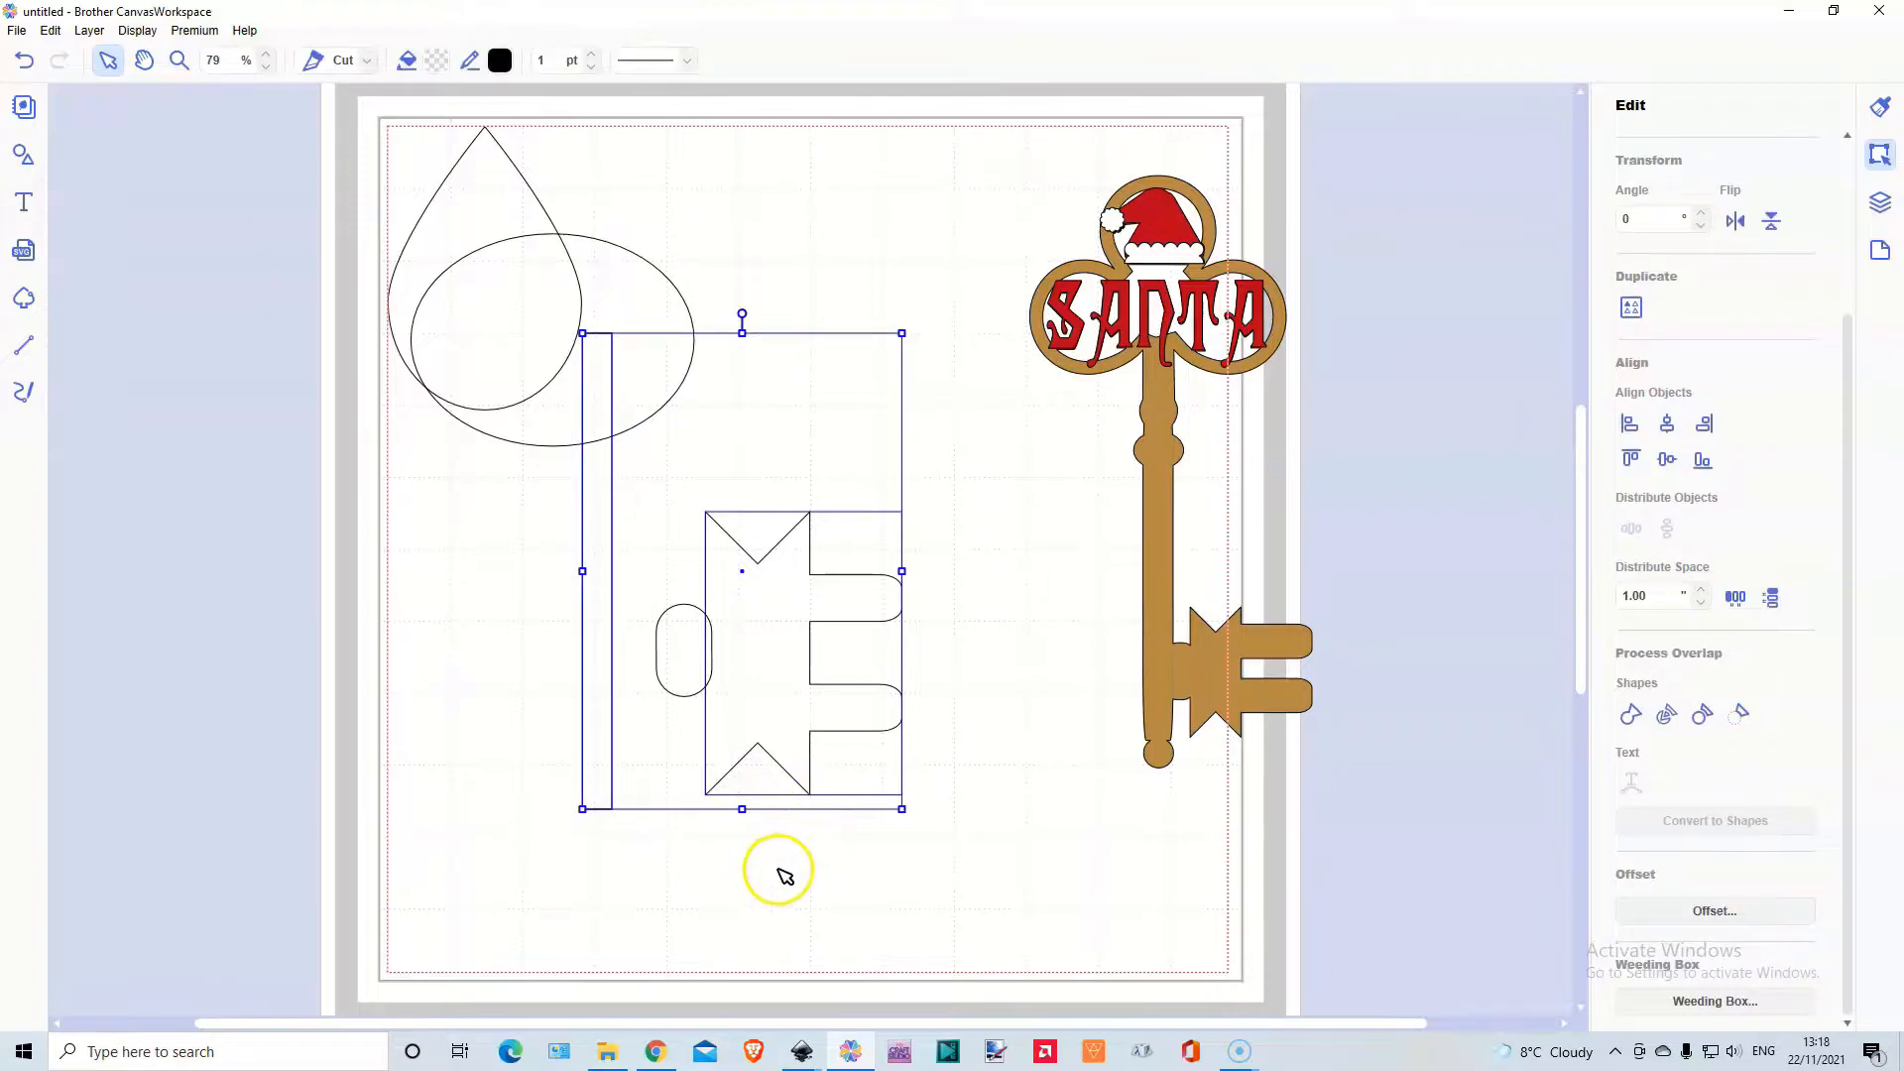
pyautogui.click(1702, 461)
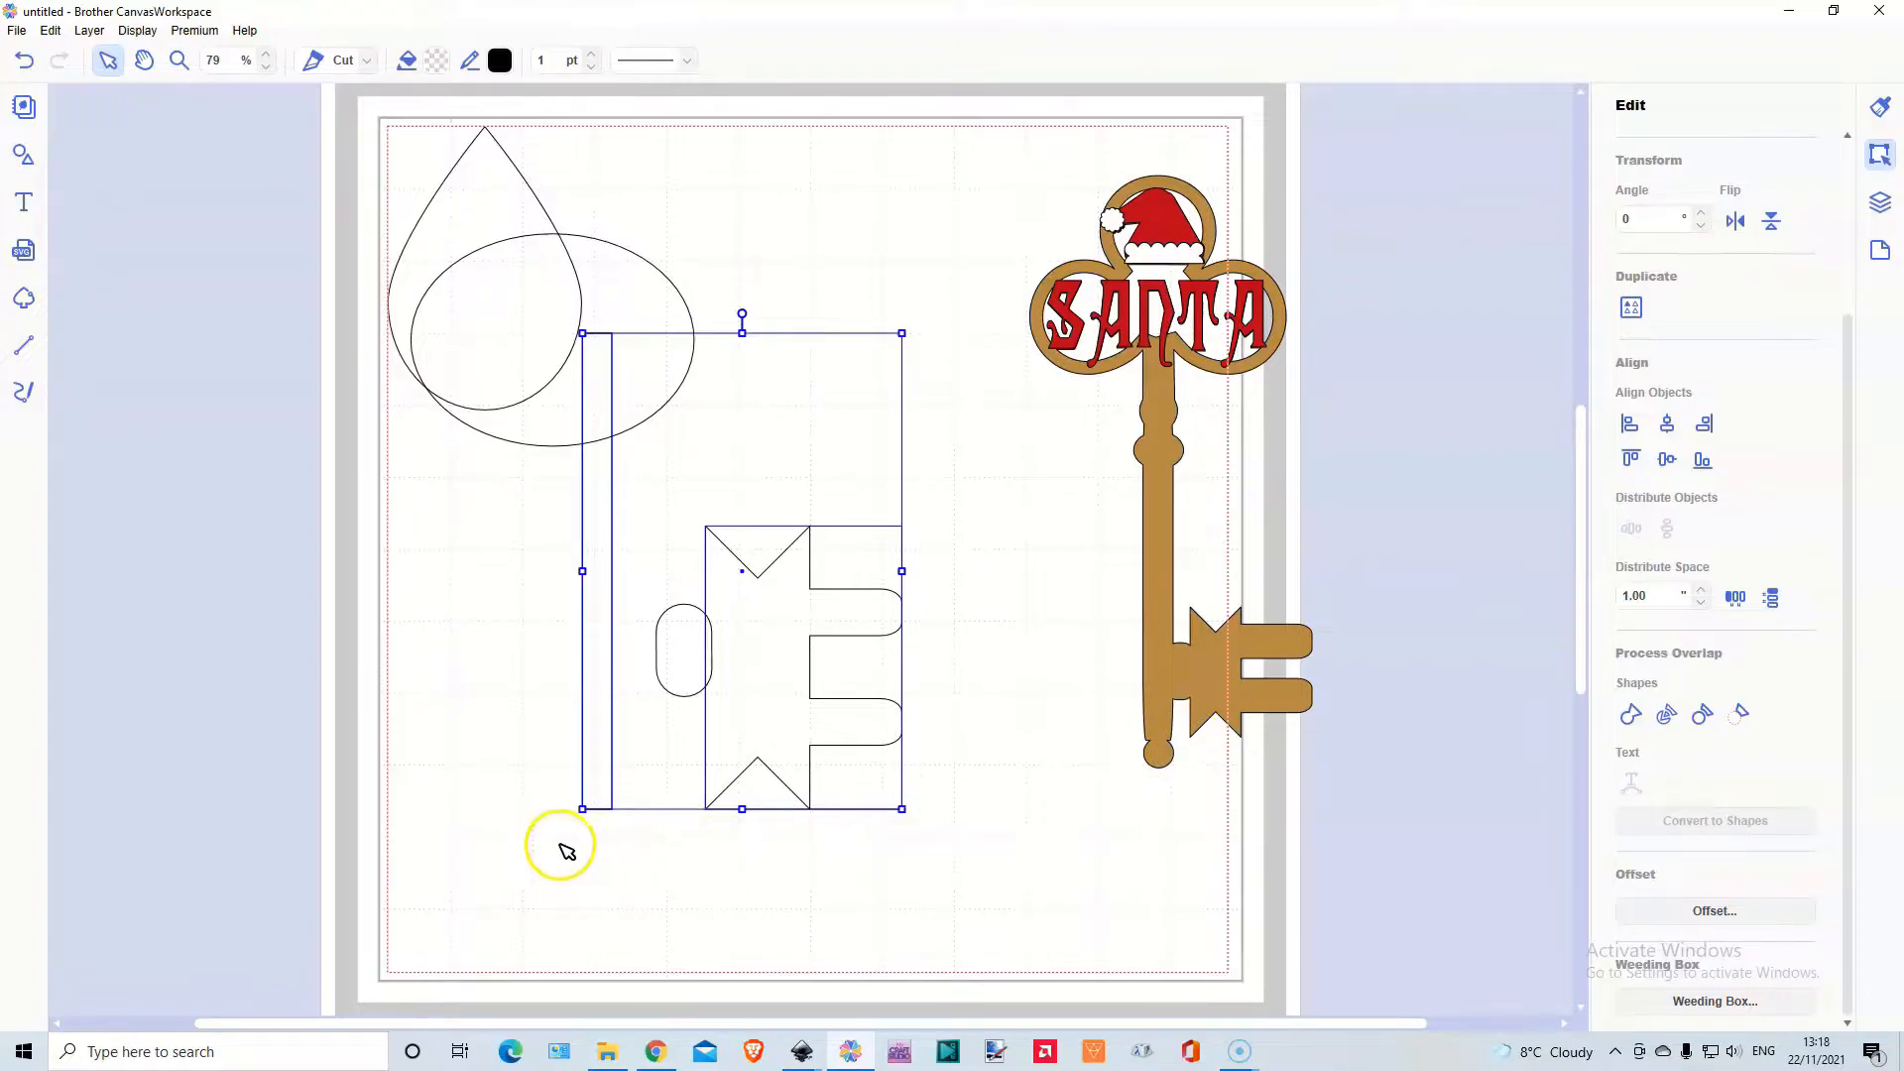
pyautogui.click(478, 841)
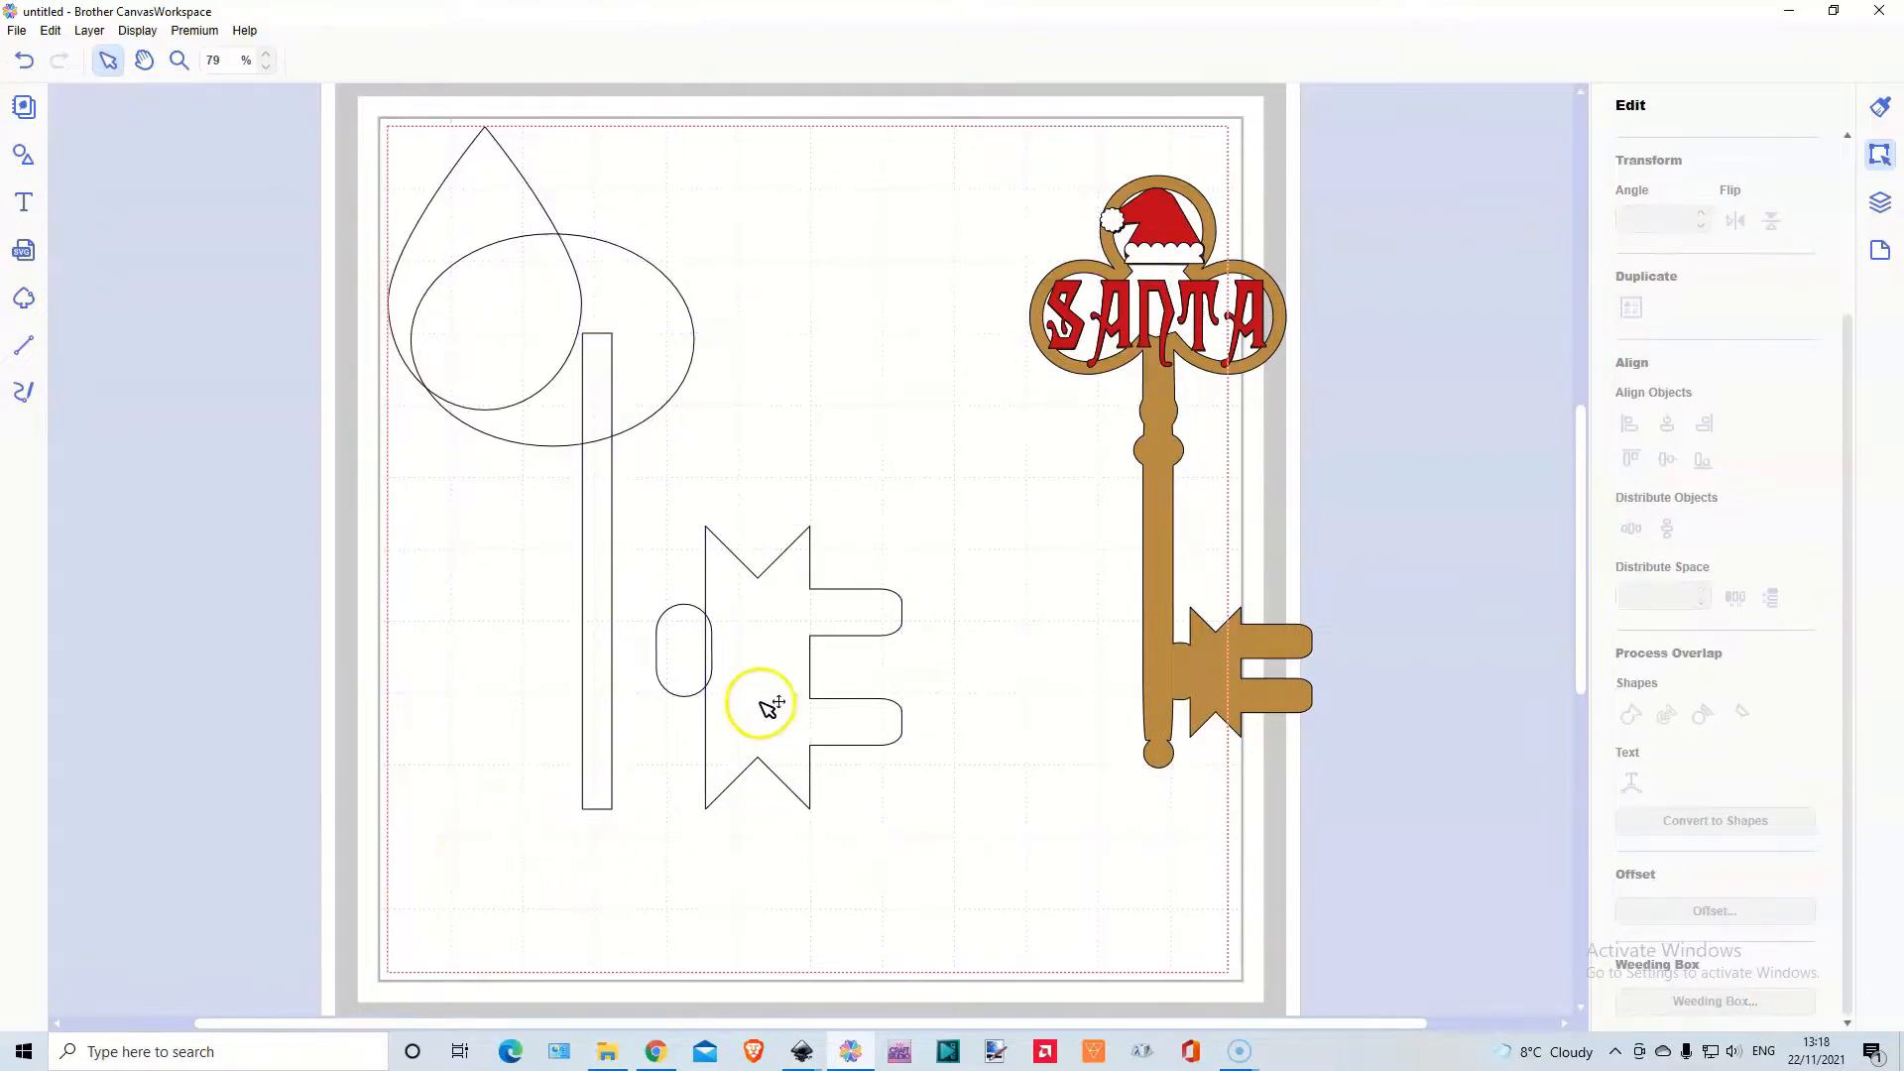
# Shrink the bit to about 1.24 by 1.78 inches and the connector to match, positioning both so the connector bridges the shaft and bit
pyautogui.click(769, 700)
pyautogui.moveTo(902, 526); pyautogui.dragTo(794, 660)
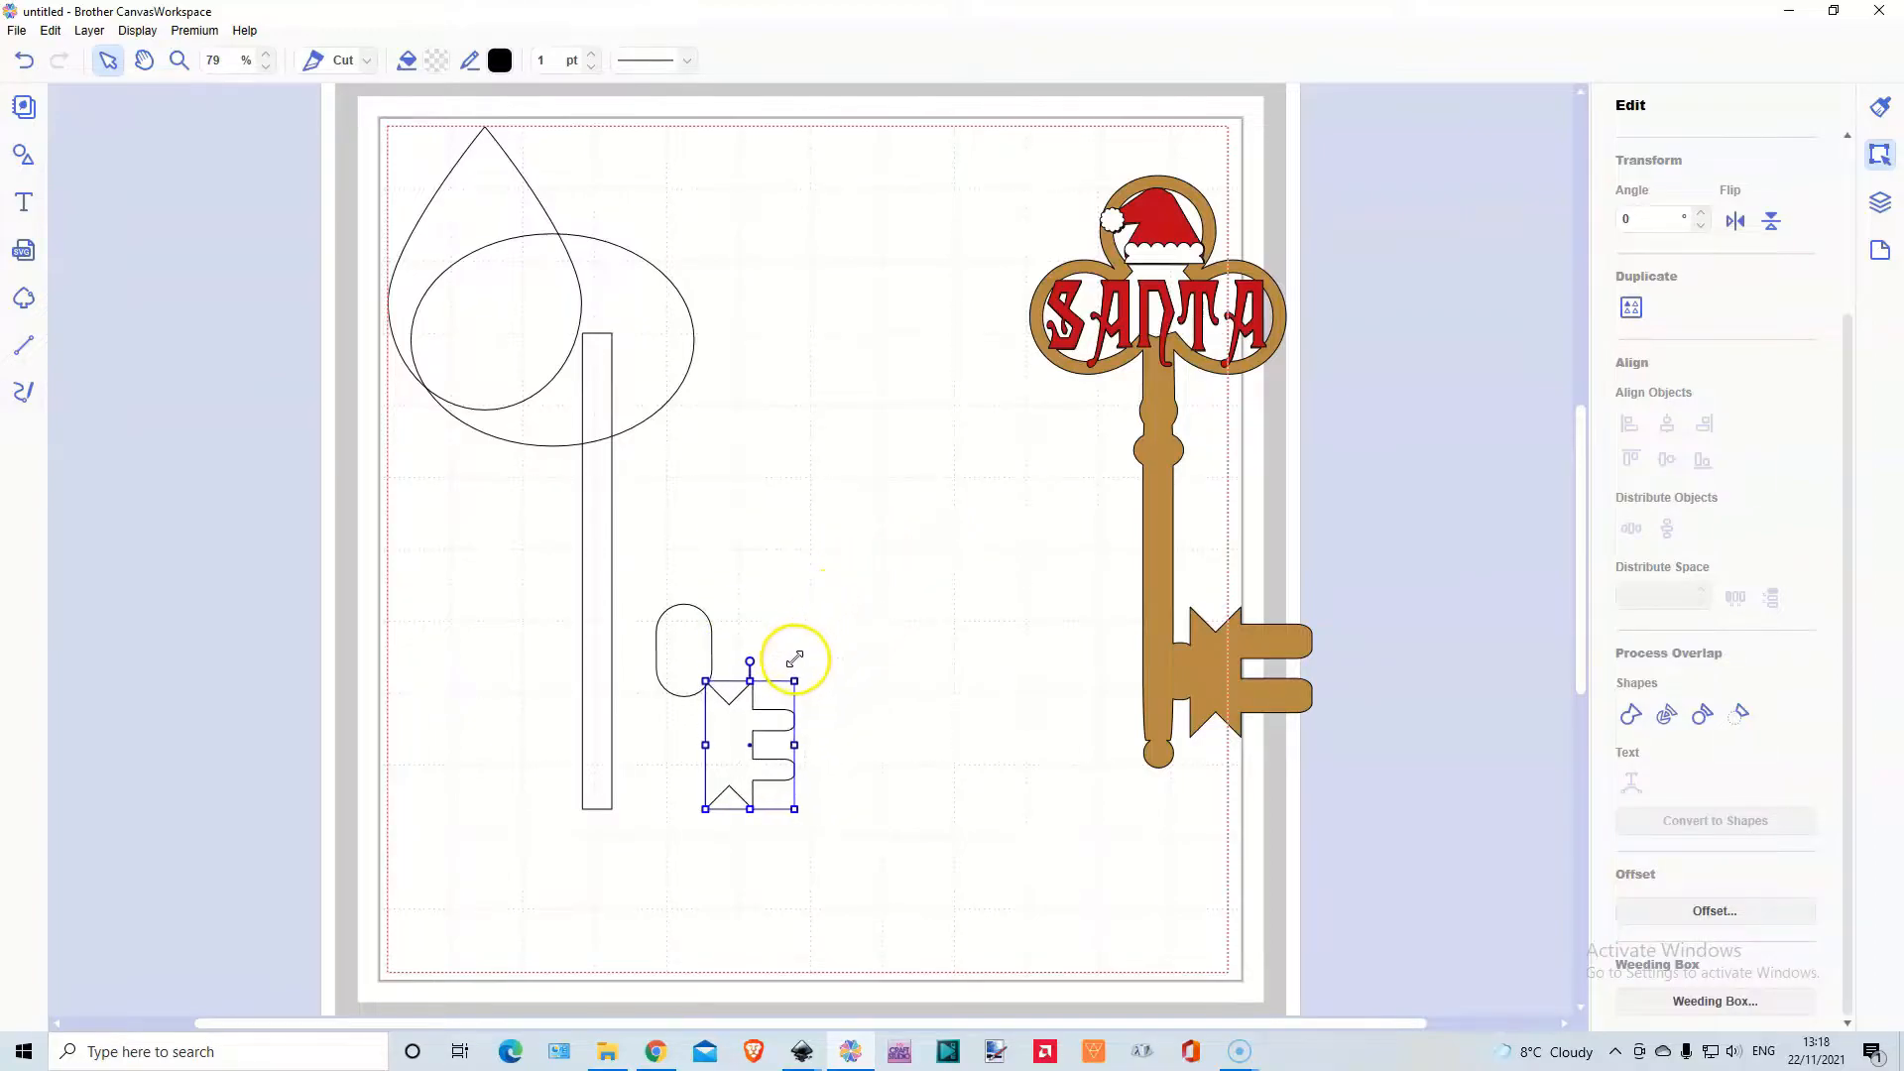
pyautogui.click(674, 647)
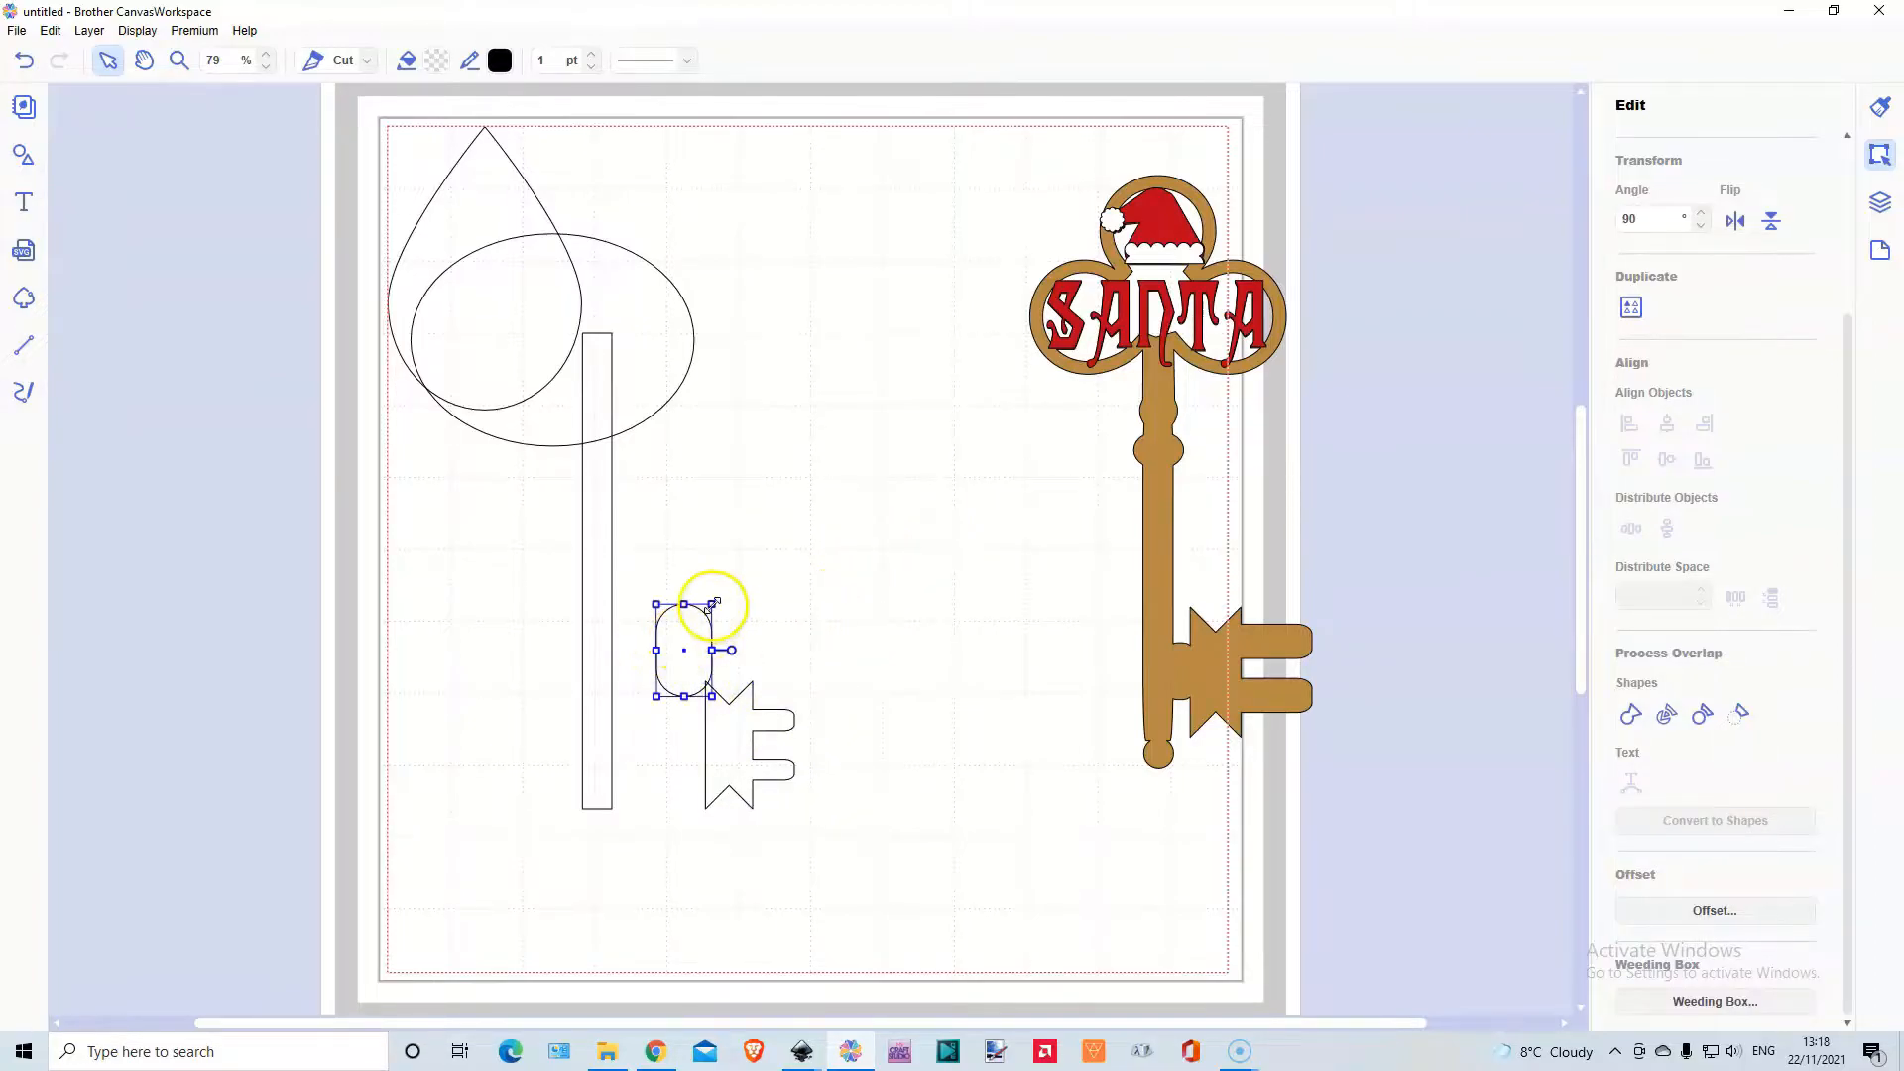
pyautogui.moveTo(701, 617); pyautogui.dragTo(667, 754)
pyautogui.click(732, 756)
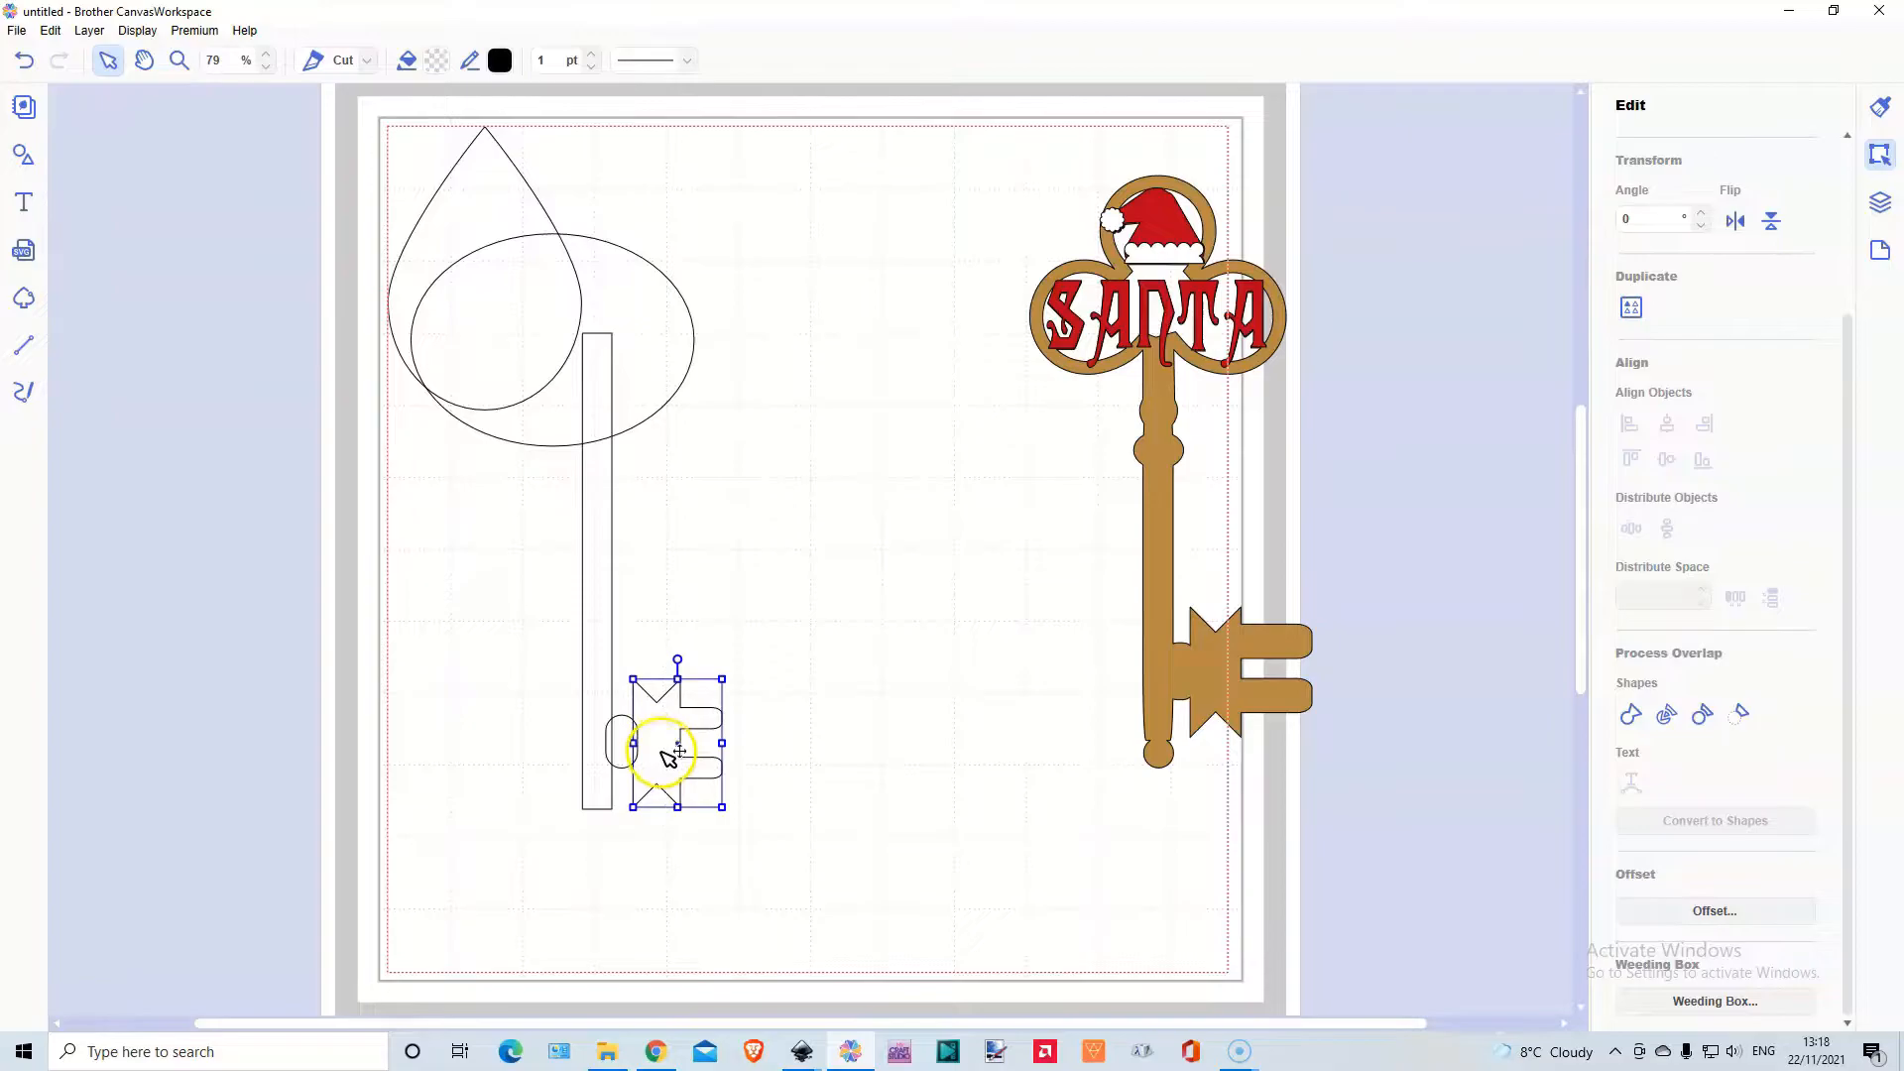
# Realign the bit and shaft along their bottom edges, and check the width and height of each
pyautogui.moveTo(565, 800); pyautogui.dragTo(663, 803)
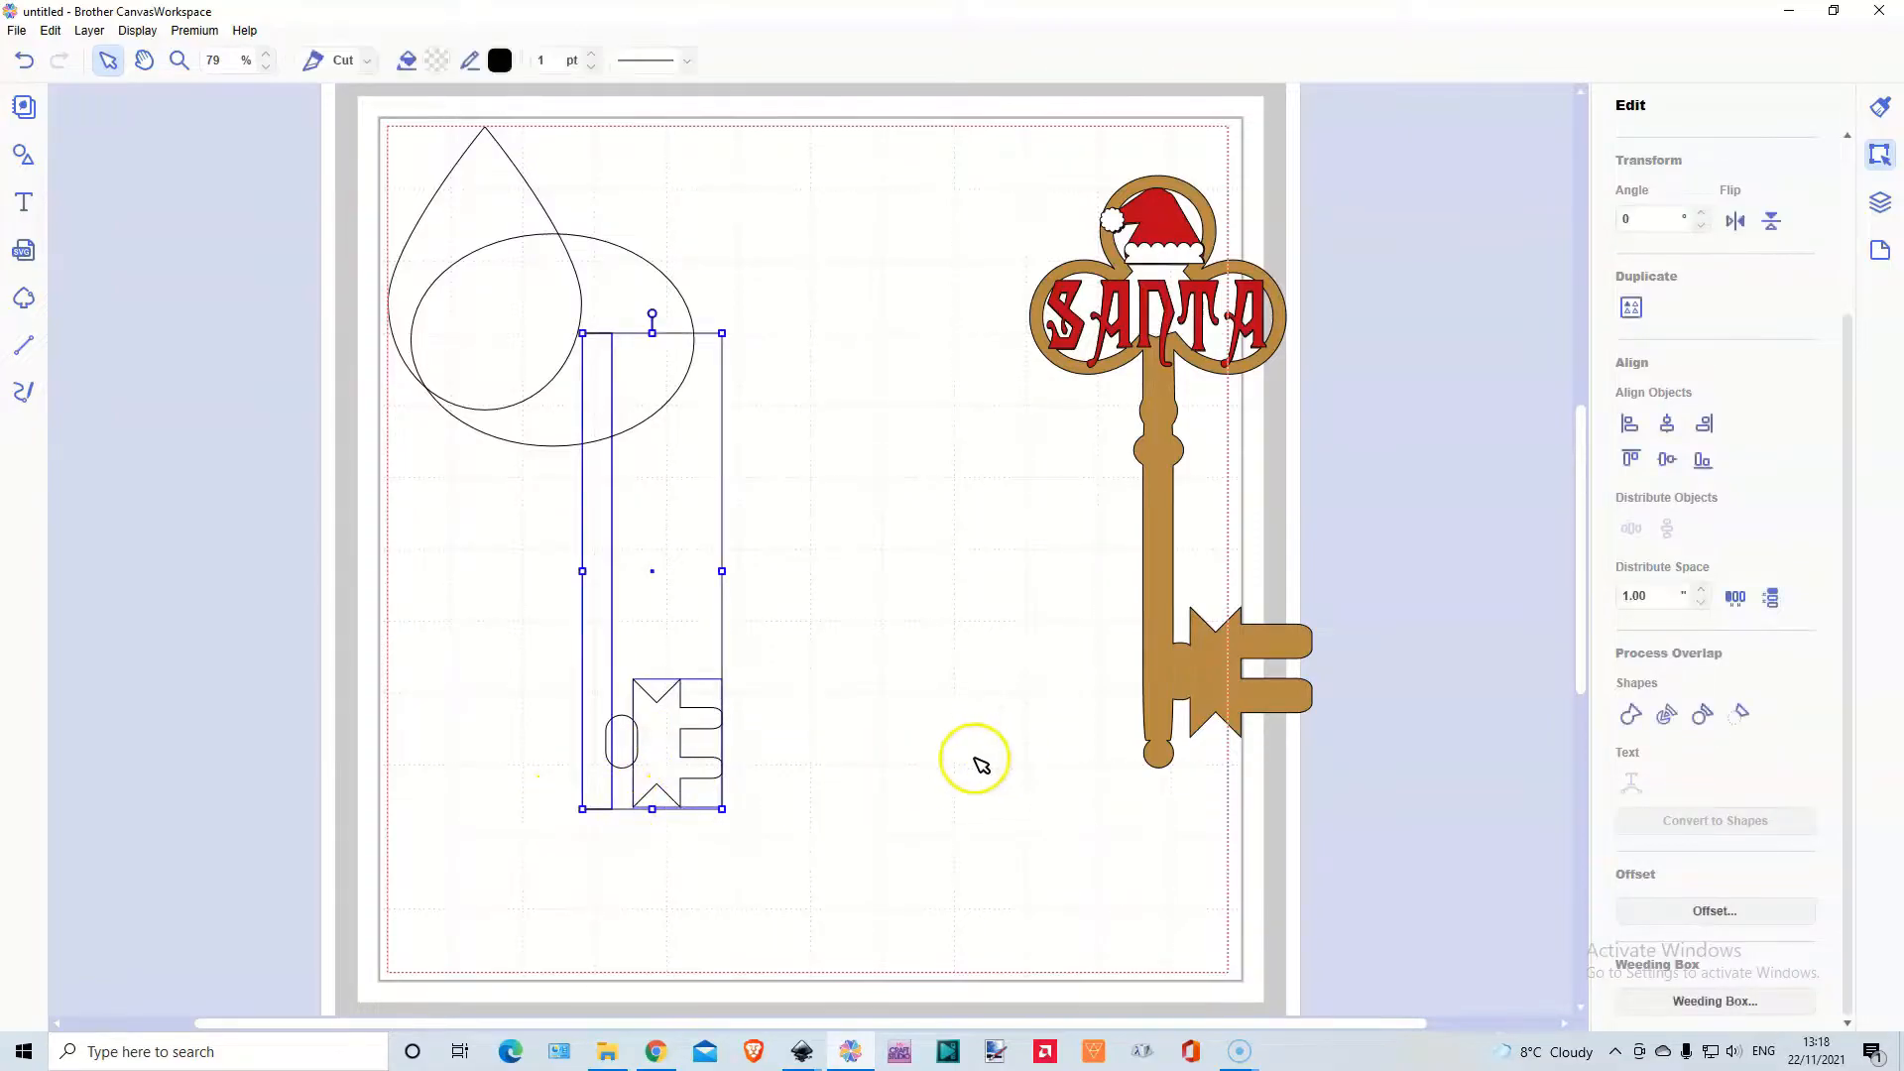
pyautogui.click(1703, 462)
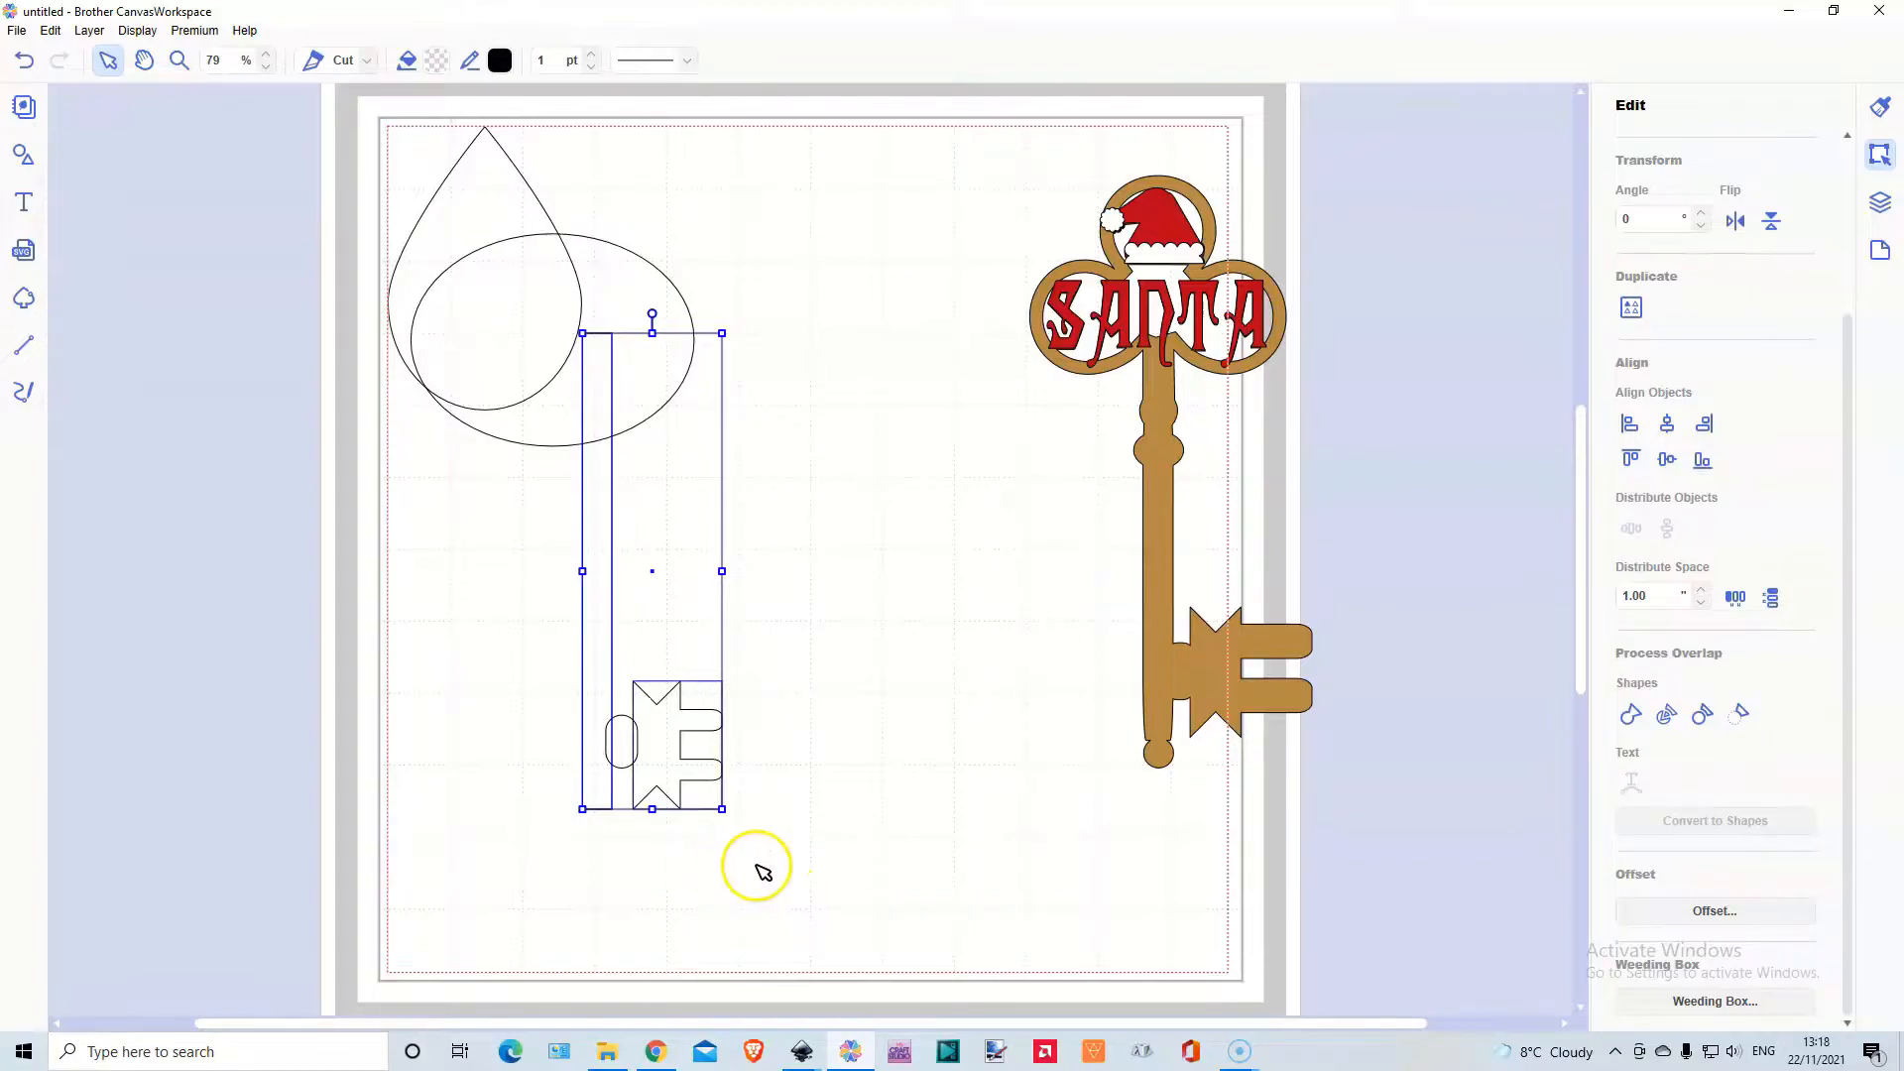
pyautogui.scroll(3, 1745, 644)
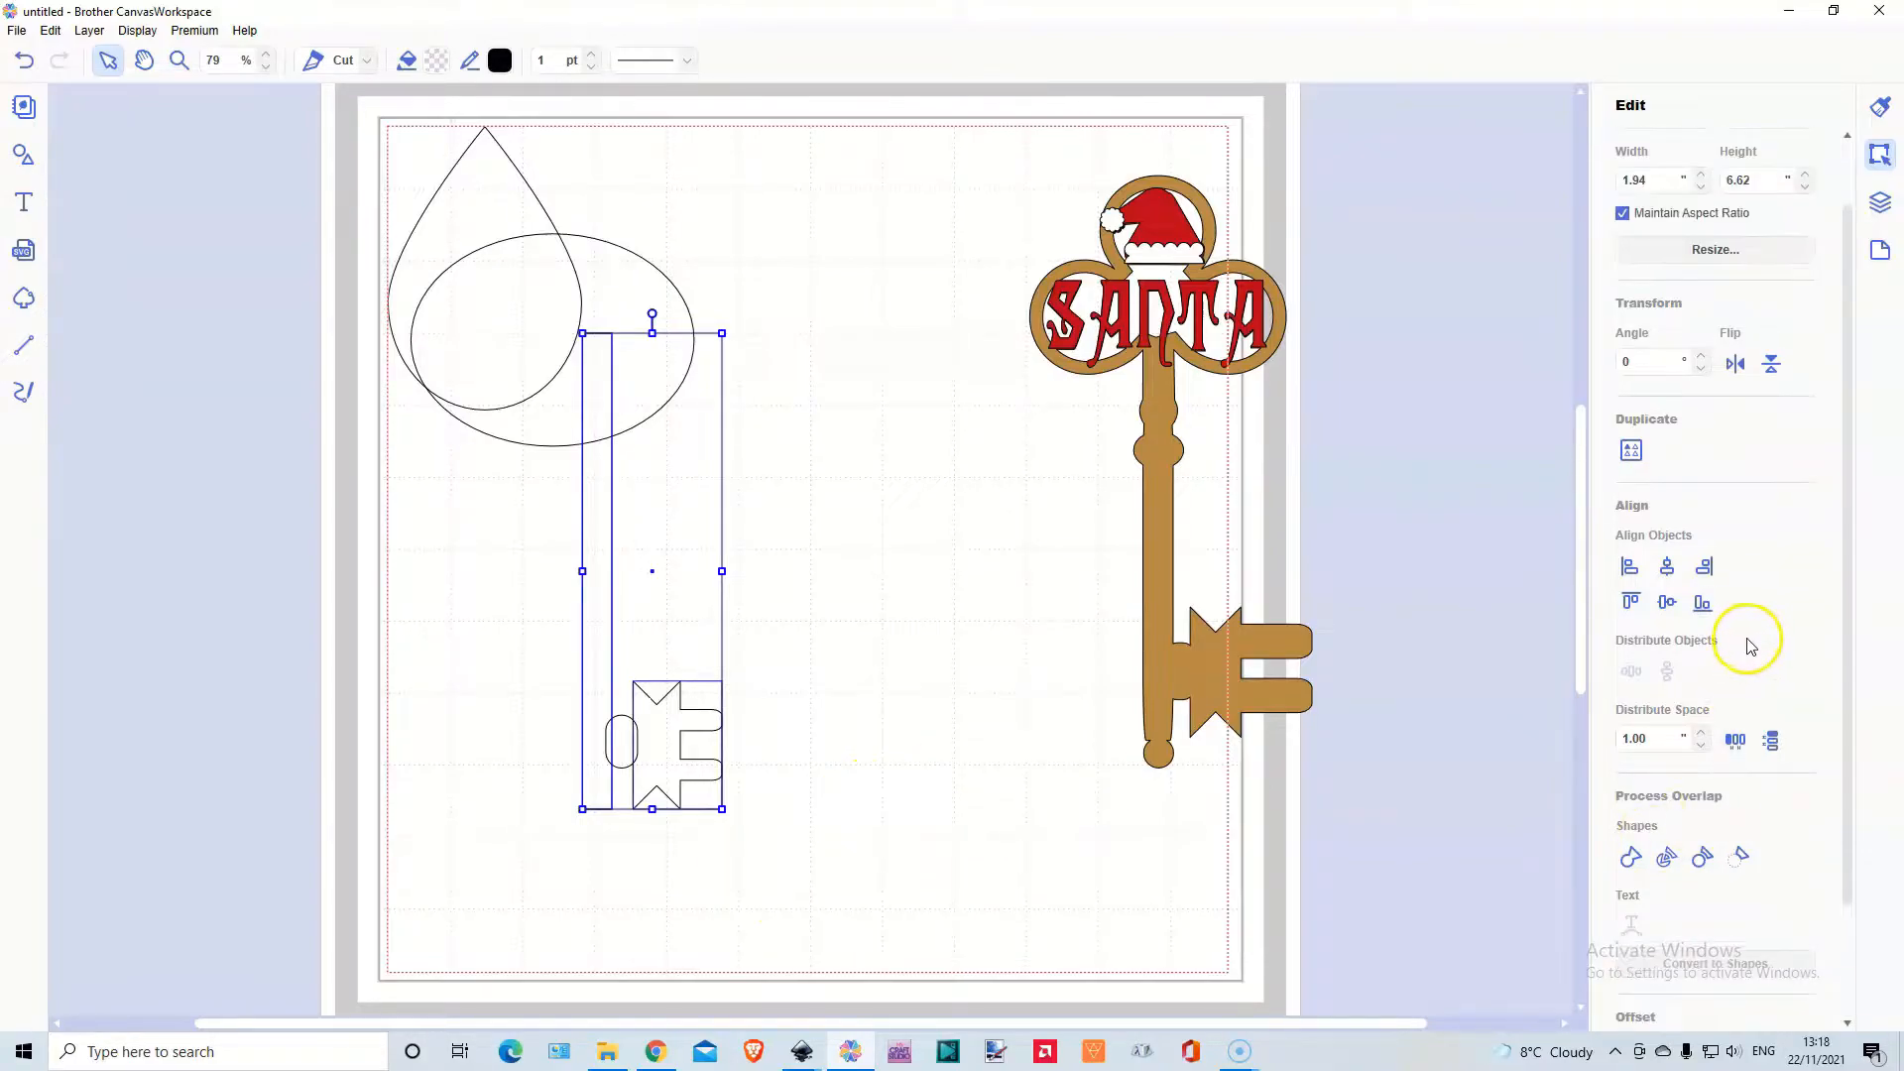
pyautogui.scroll(1, 1751, 646)
pyautogui.click(850, 692)
pyautogui.click(684, 757)
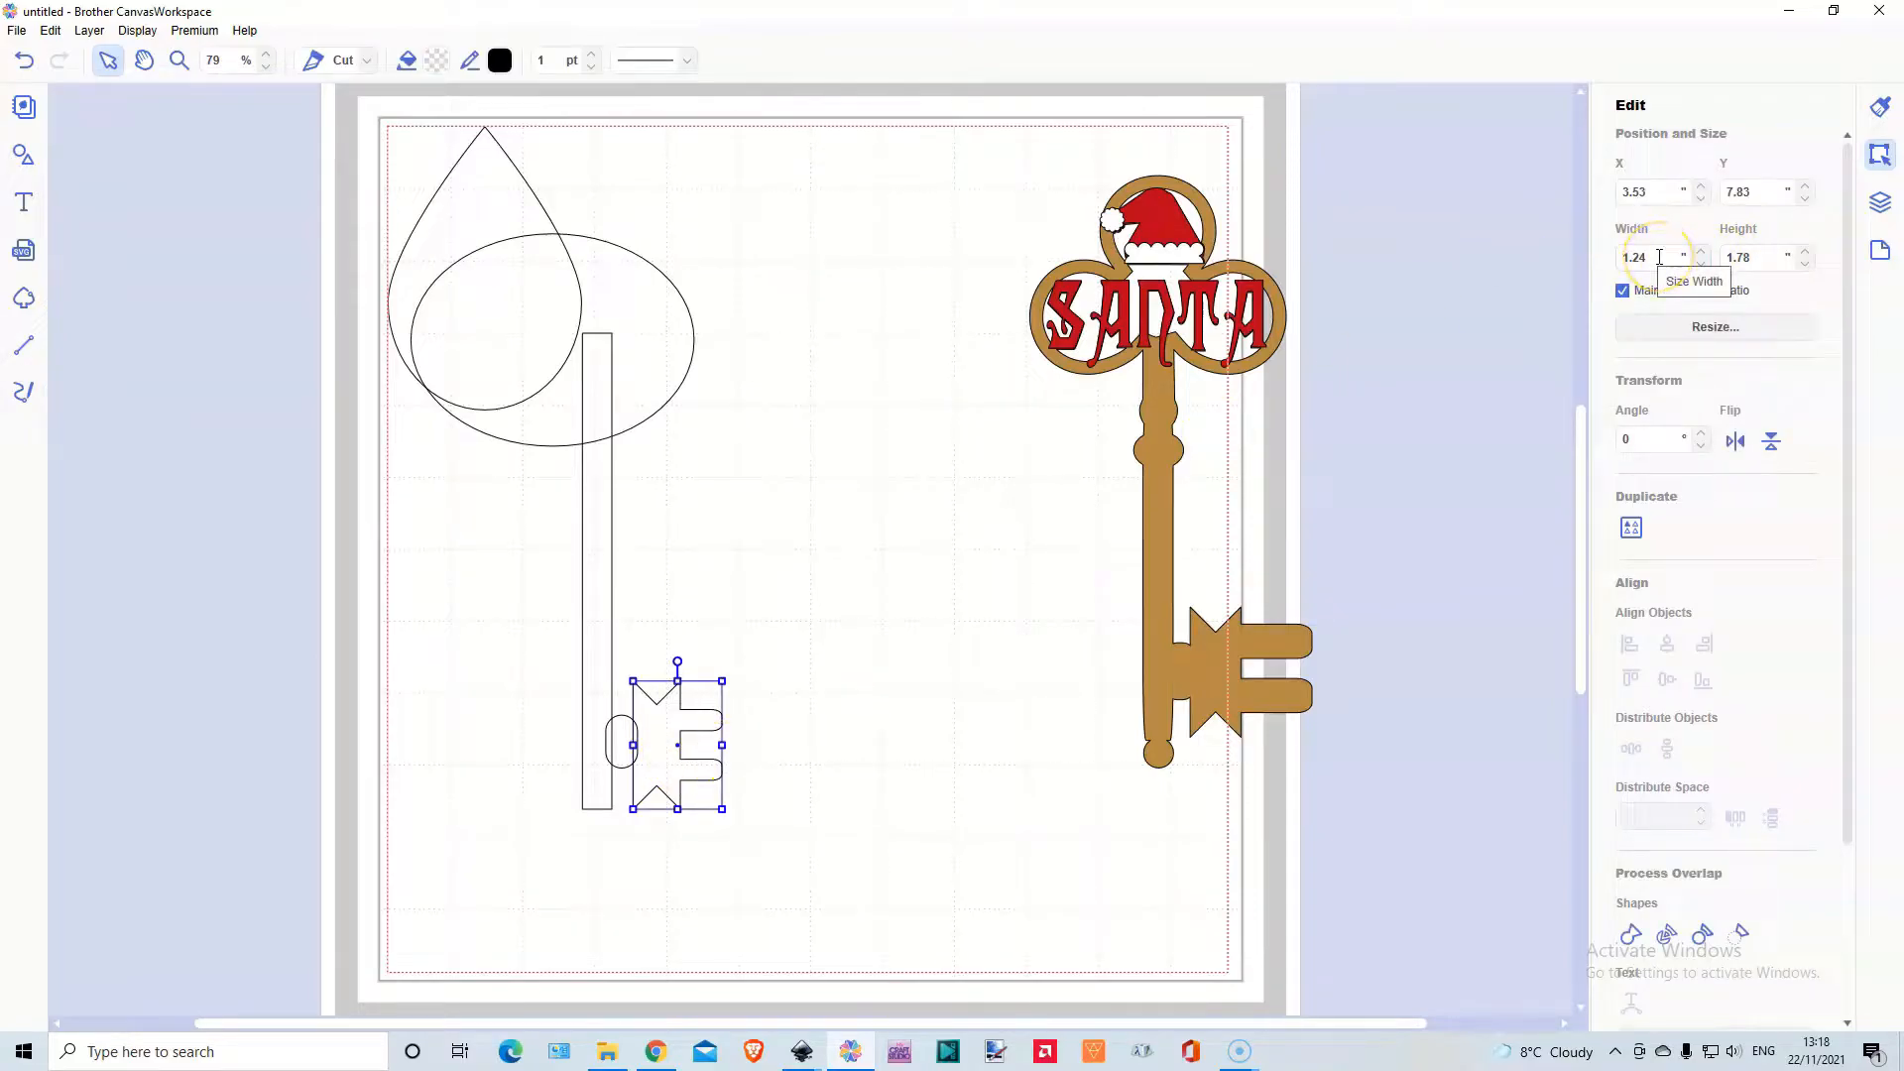
pyautogui.click(1750, 258)
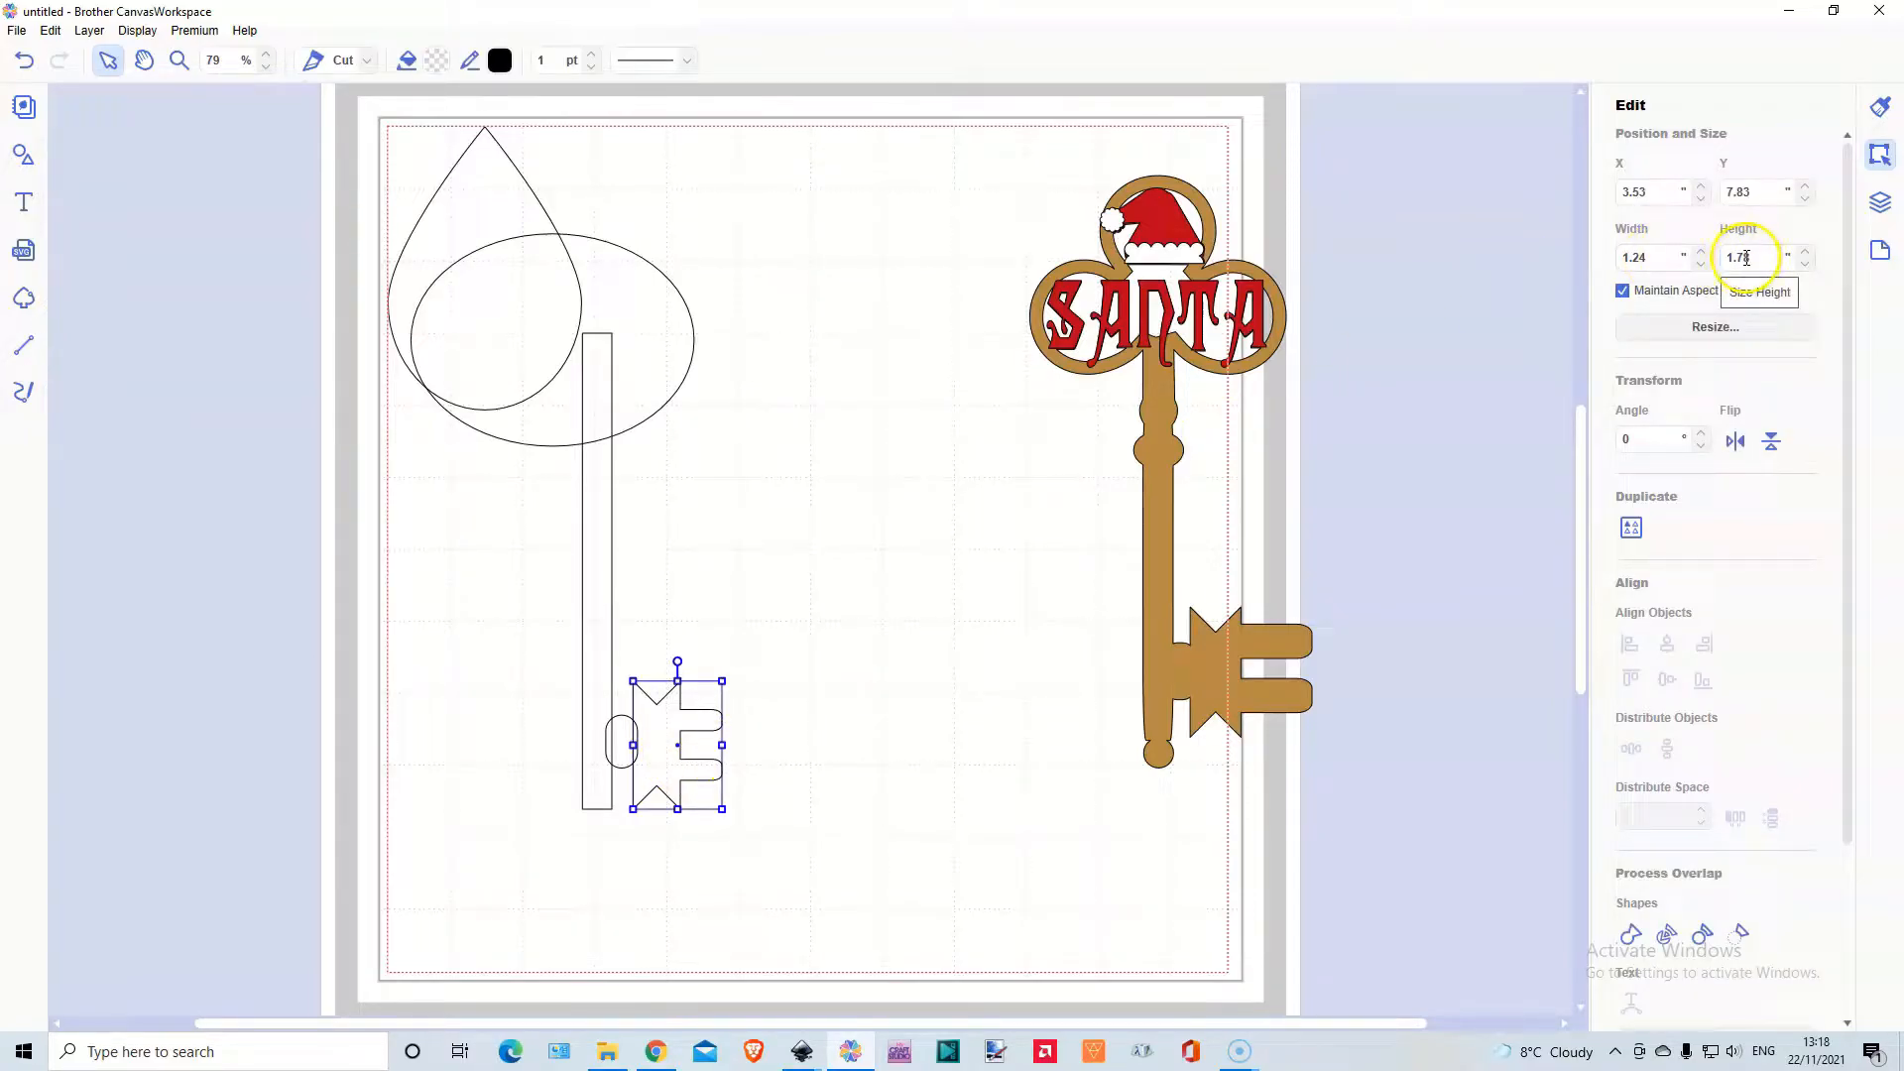
pyautogui.click(612, 545)
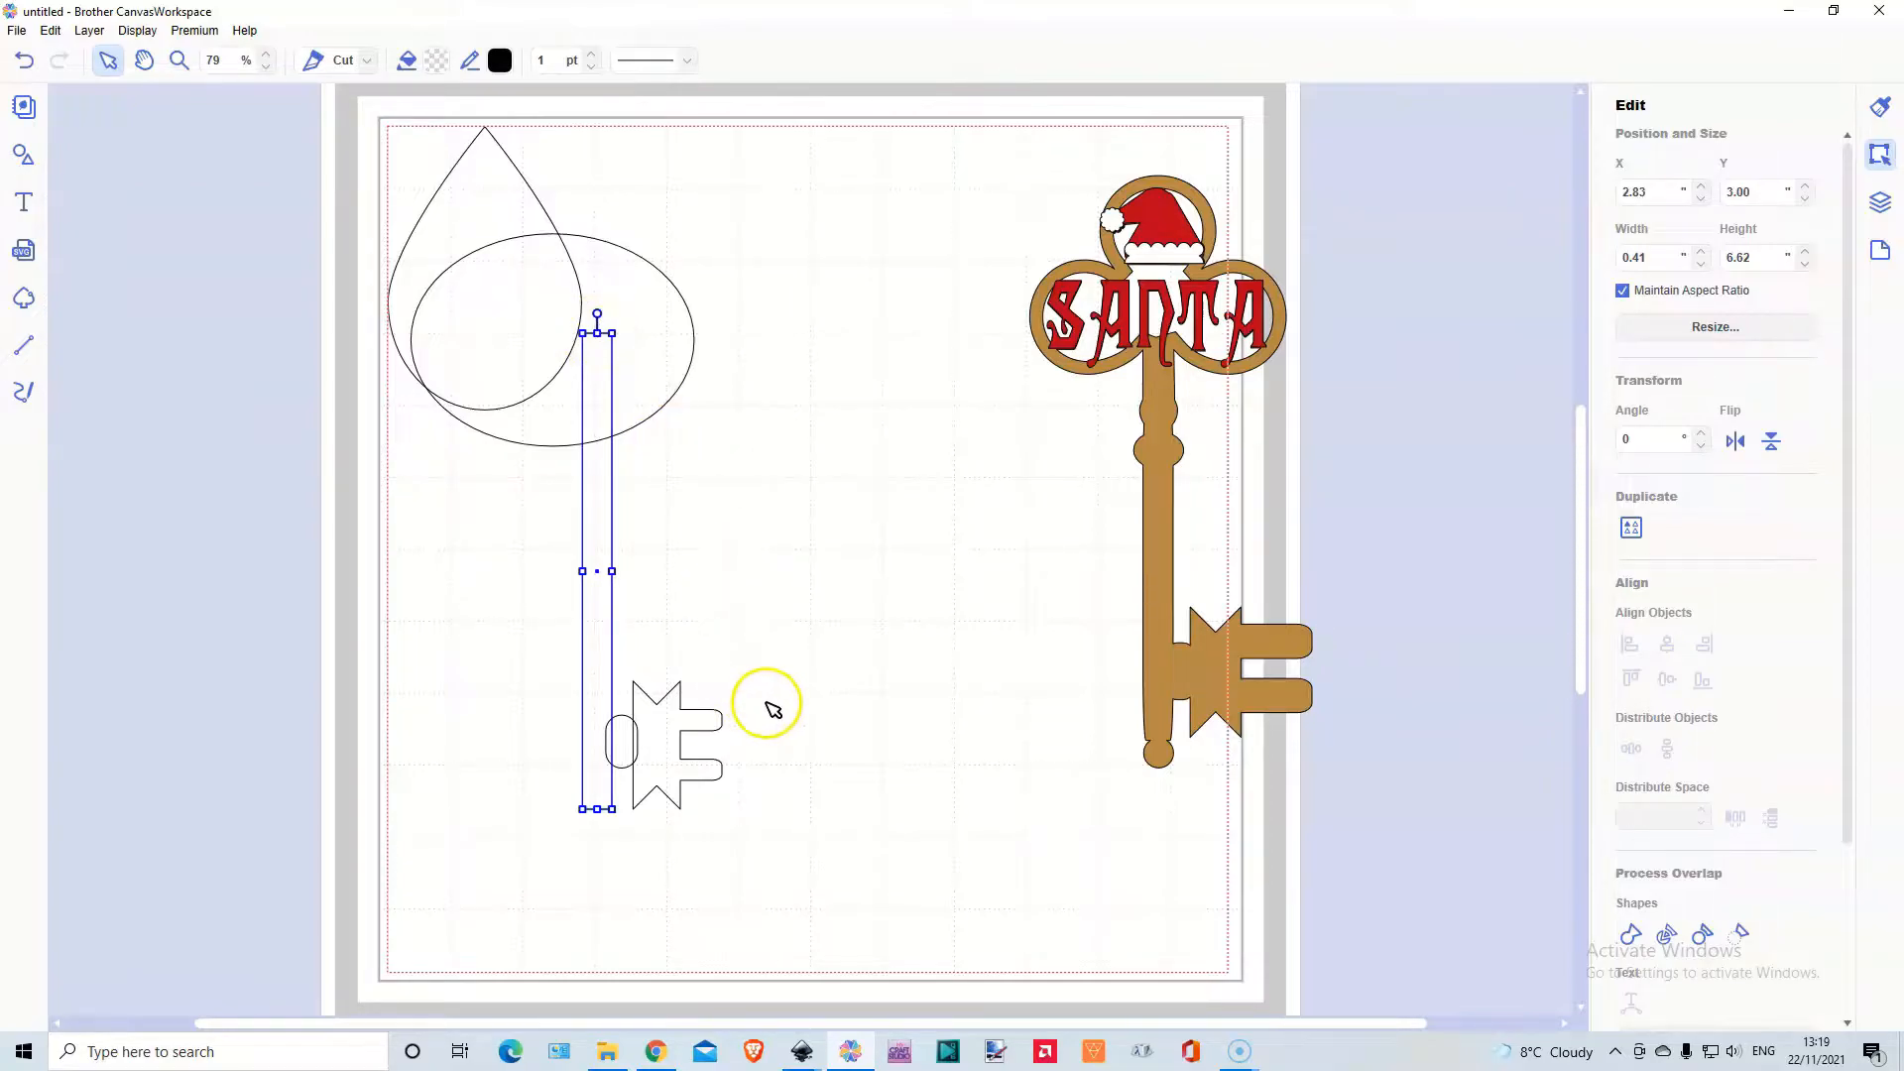
# Weld the shaft, connector and bit into one key shape, and move it clear of the ellipse and teardrop
pyautogui.click(789, 744)
pyautogui.moveTo(784, 739); pyautogui.dragTo(536, 741)
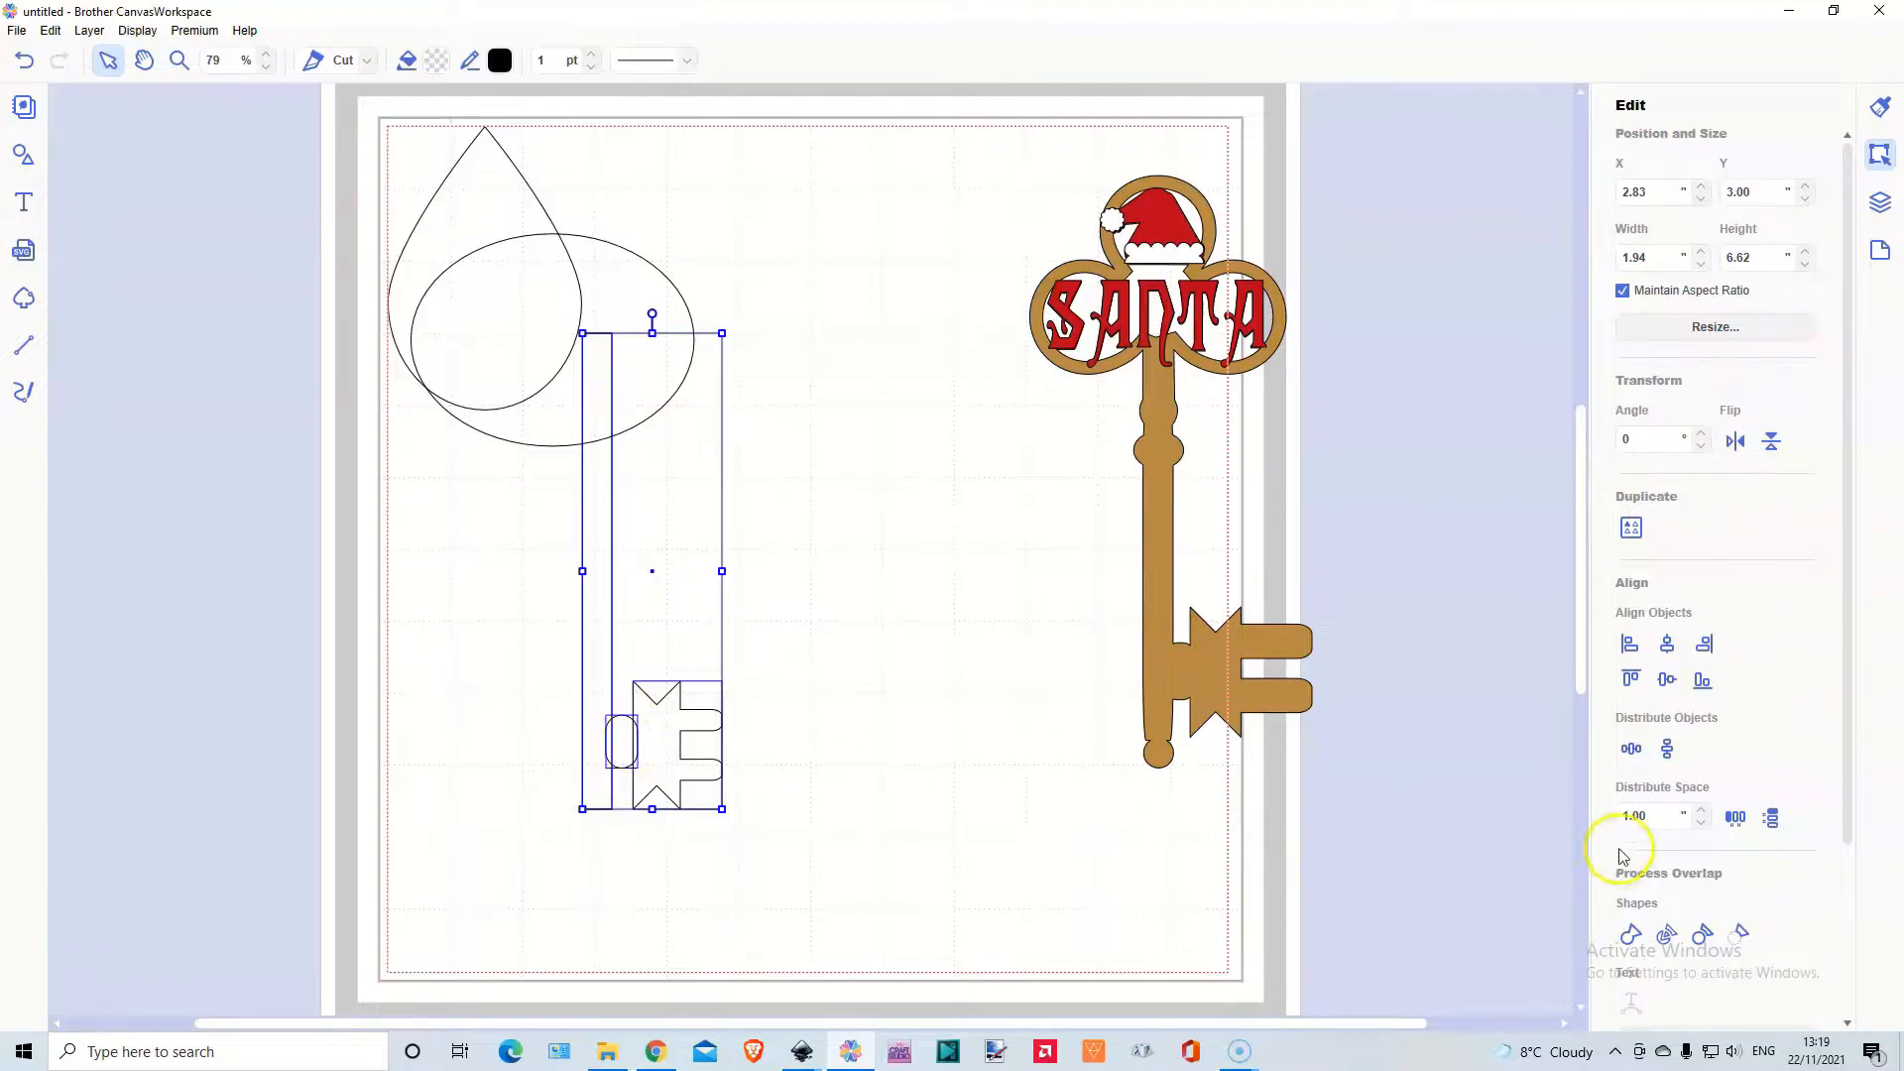
pyautogui.click(1631, 937)
pyautogui.moveTo(673, 744); pyautogui.dragTo(822, 784)
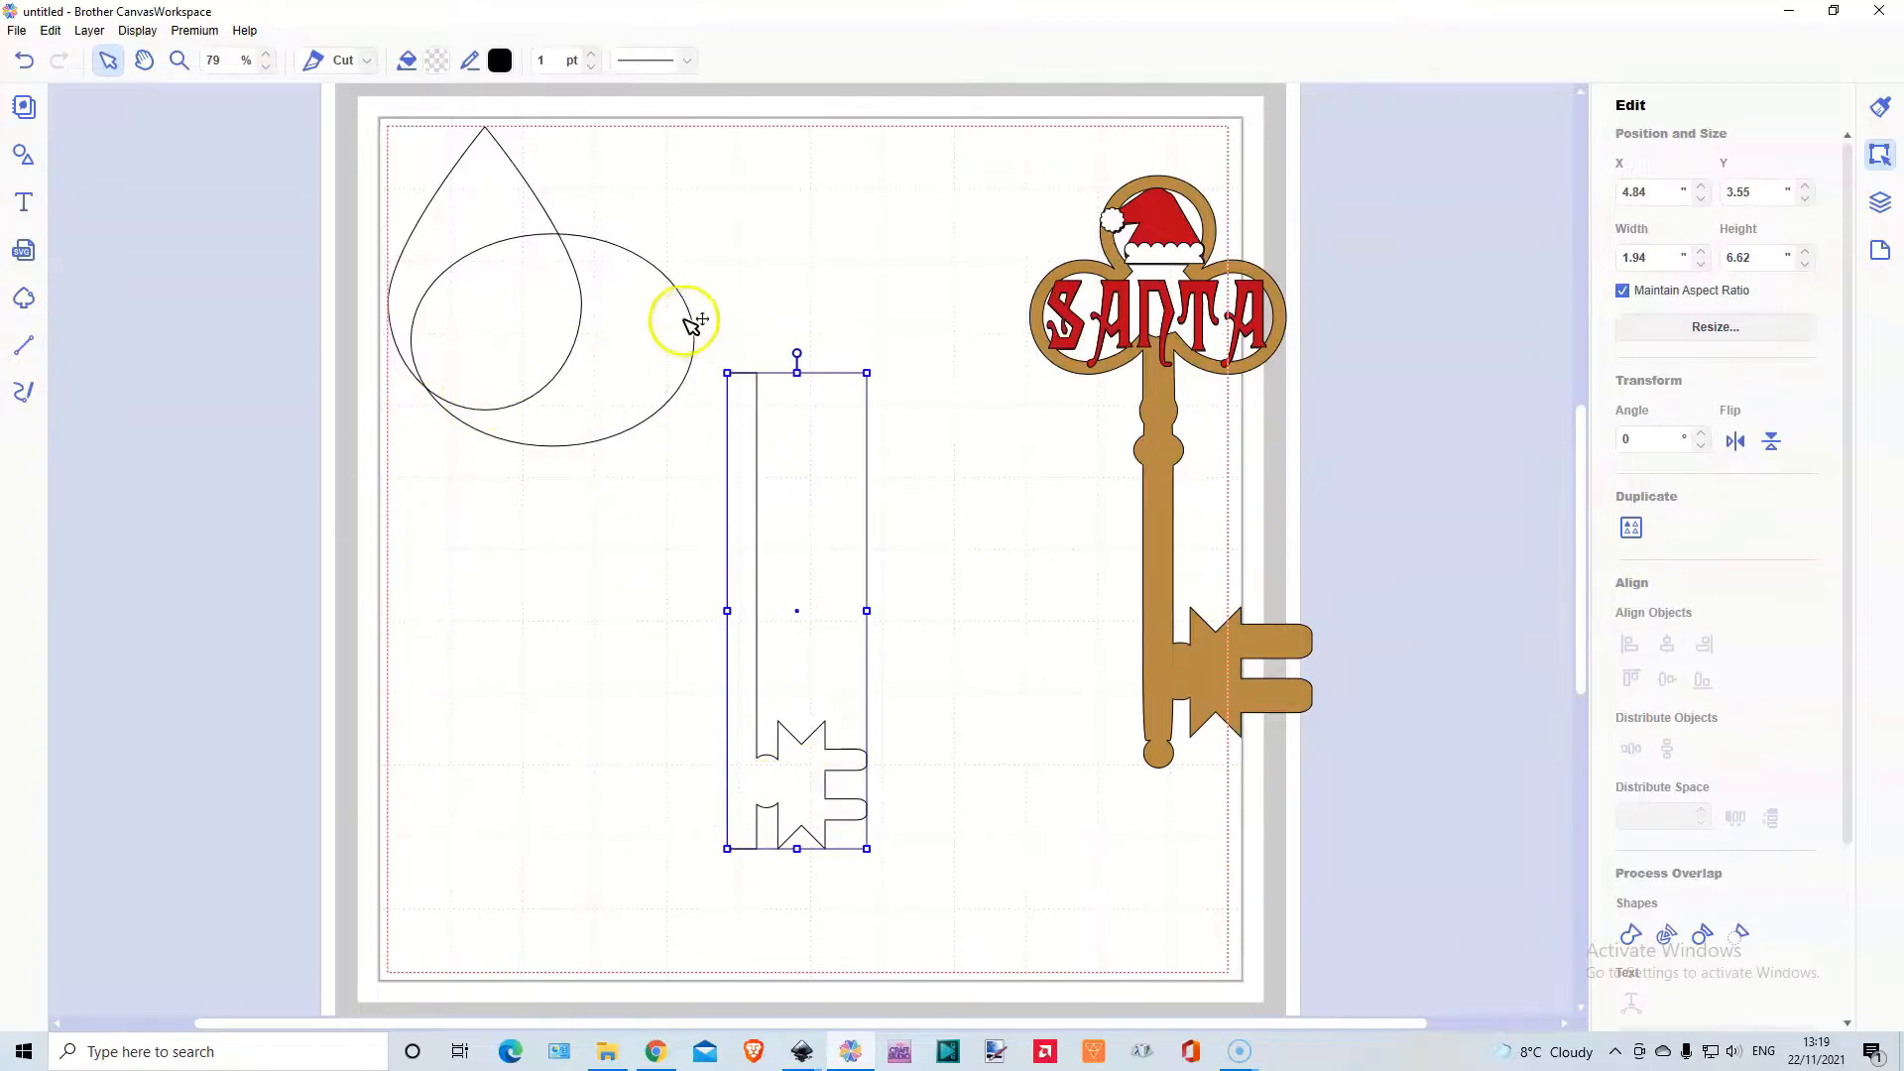
# Add a small circle as a ball centred on the shaft's lower end, and weld it to the key
pyautogui.click(22, 156)
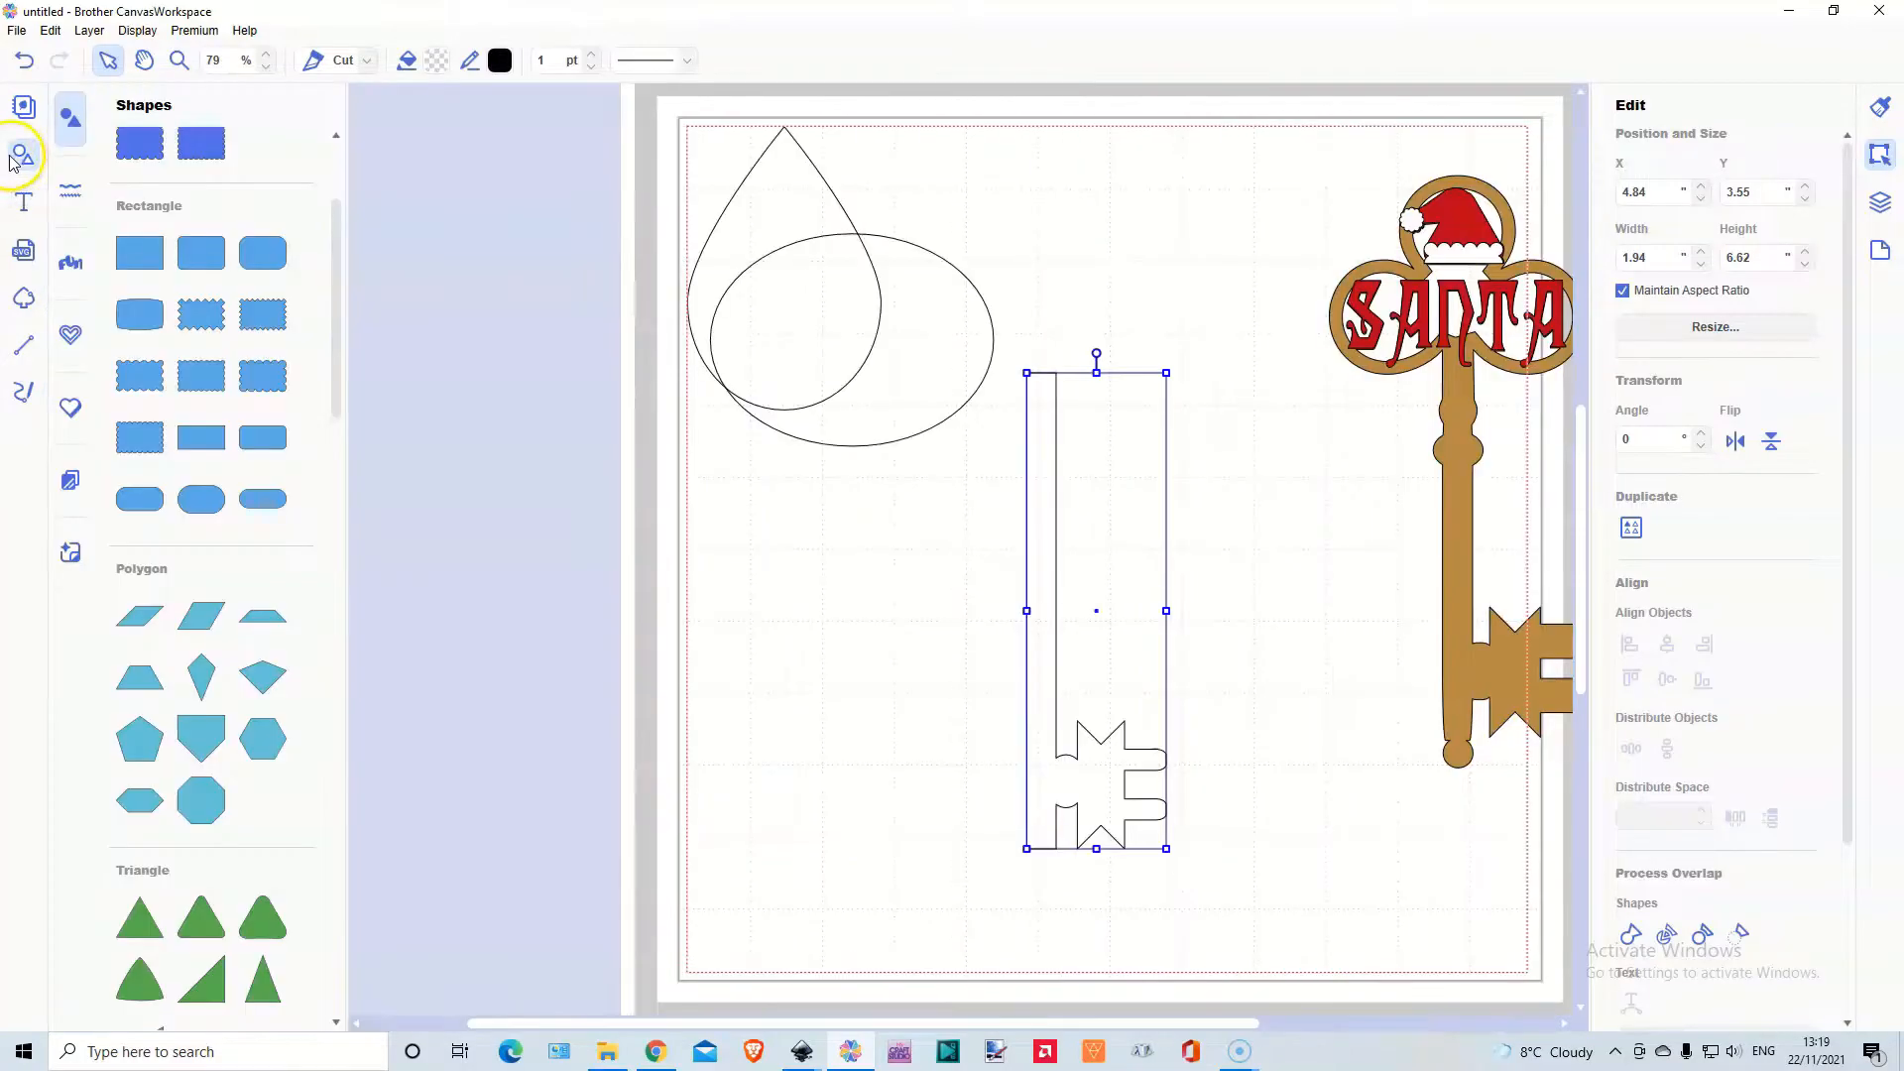
pyautogui.scroll(-6, 140, 645)
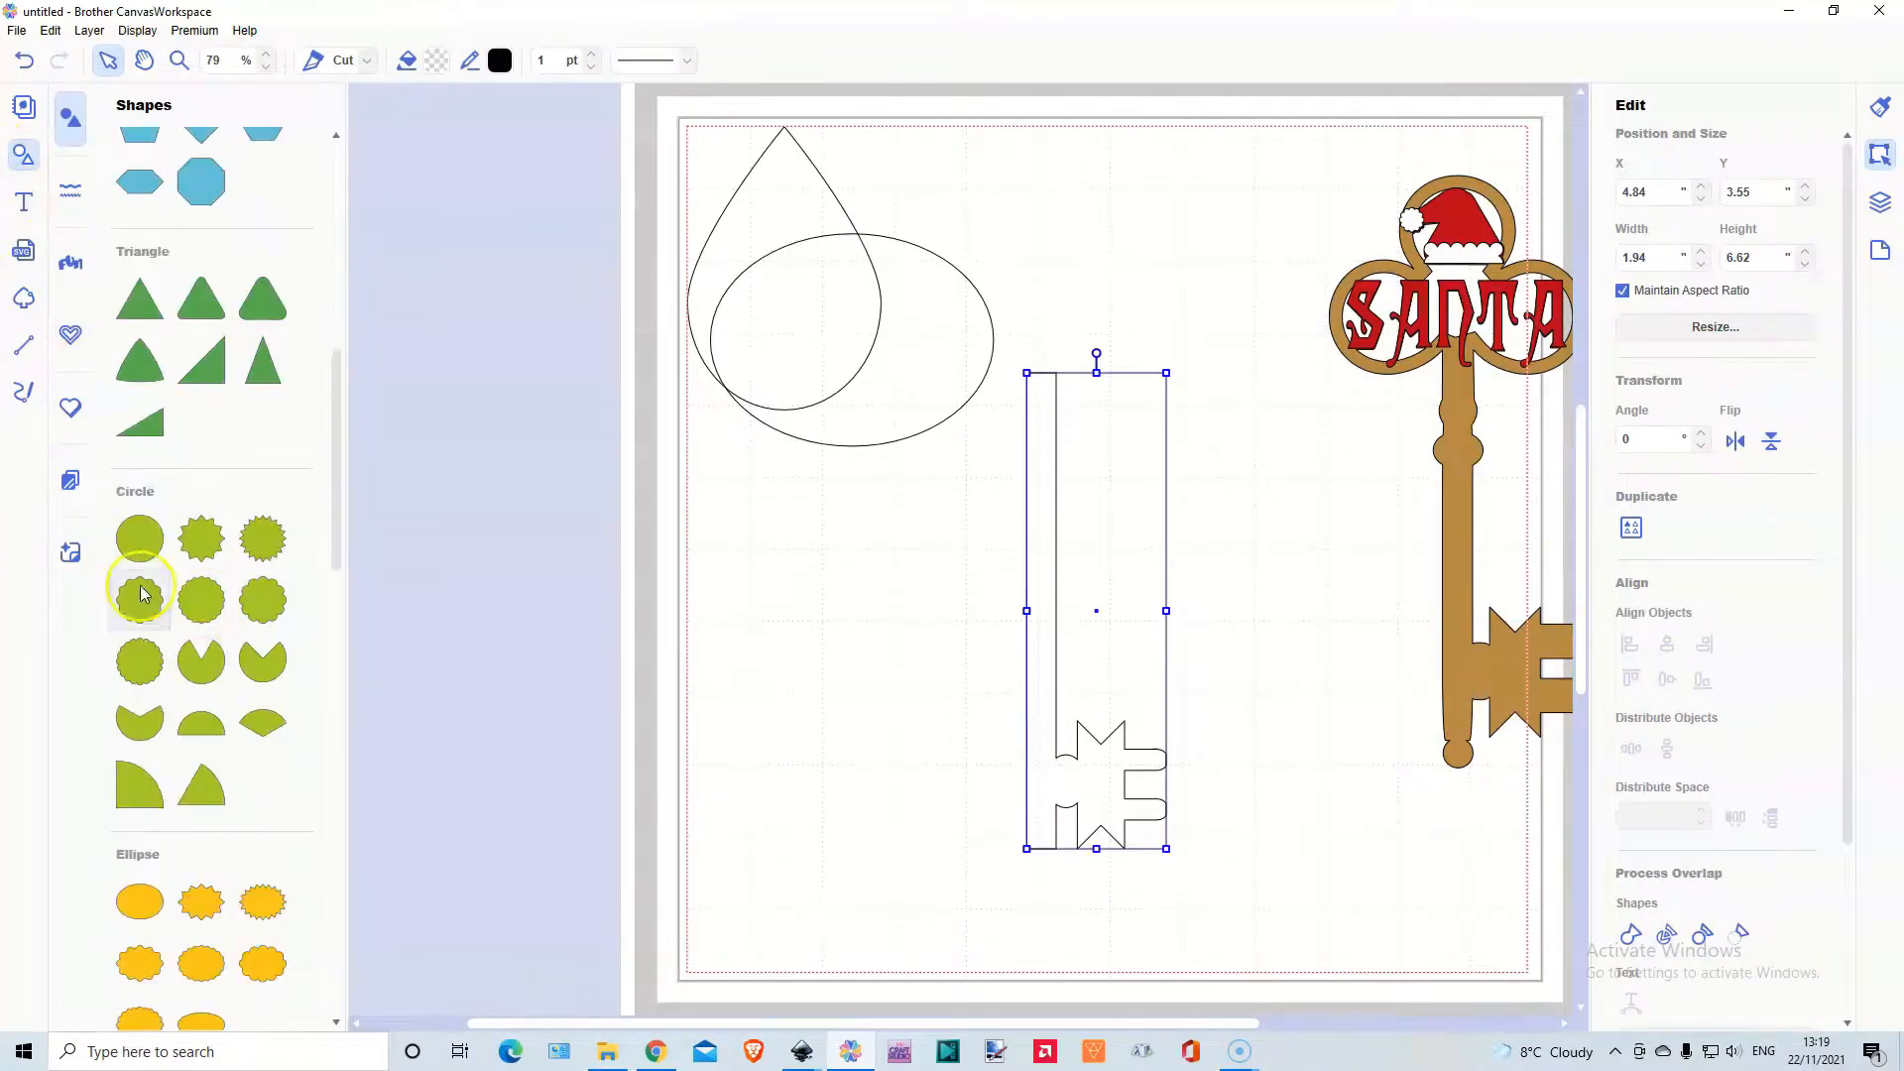
pyautogui.click(22, 156)
pyautogui.moveTo(595, 204); pyautogui.dragTo(591, 718)
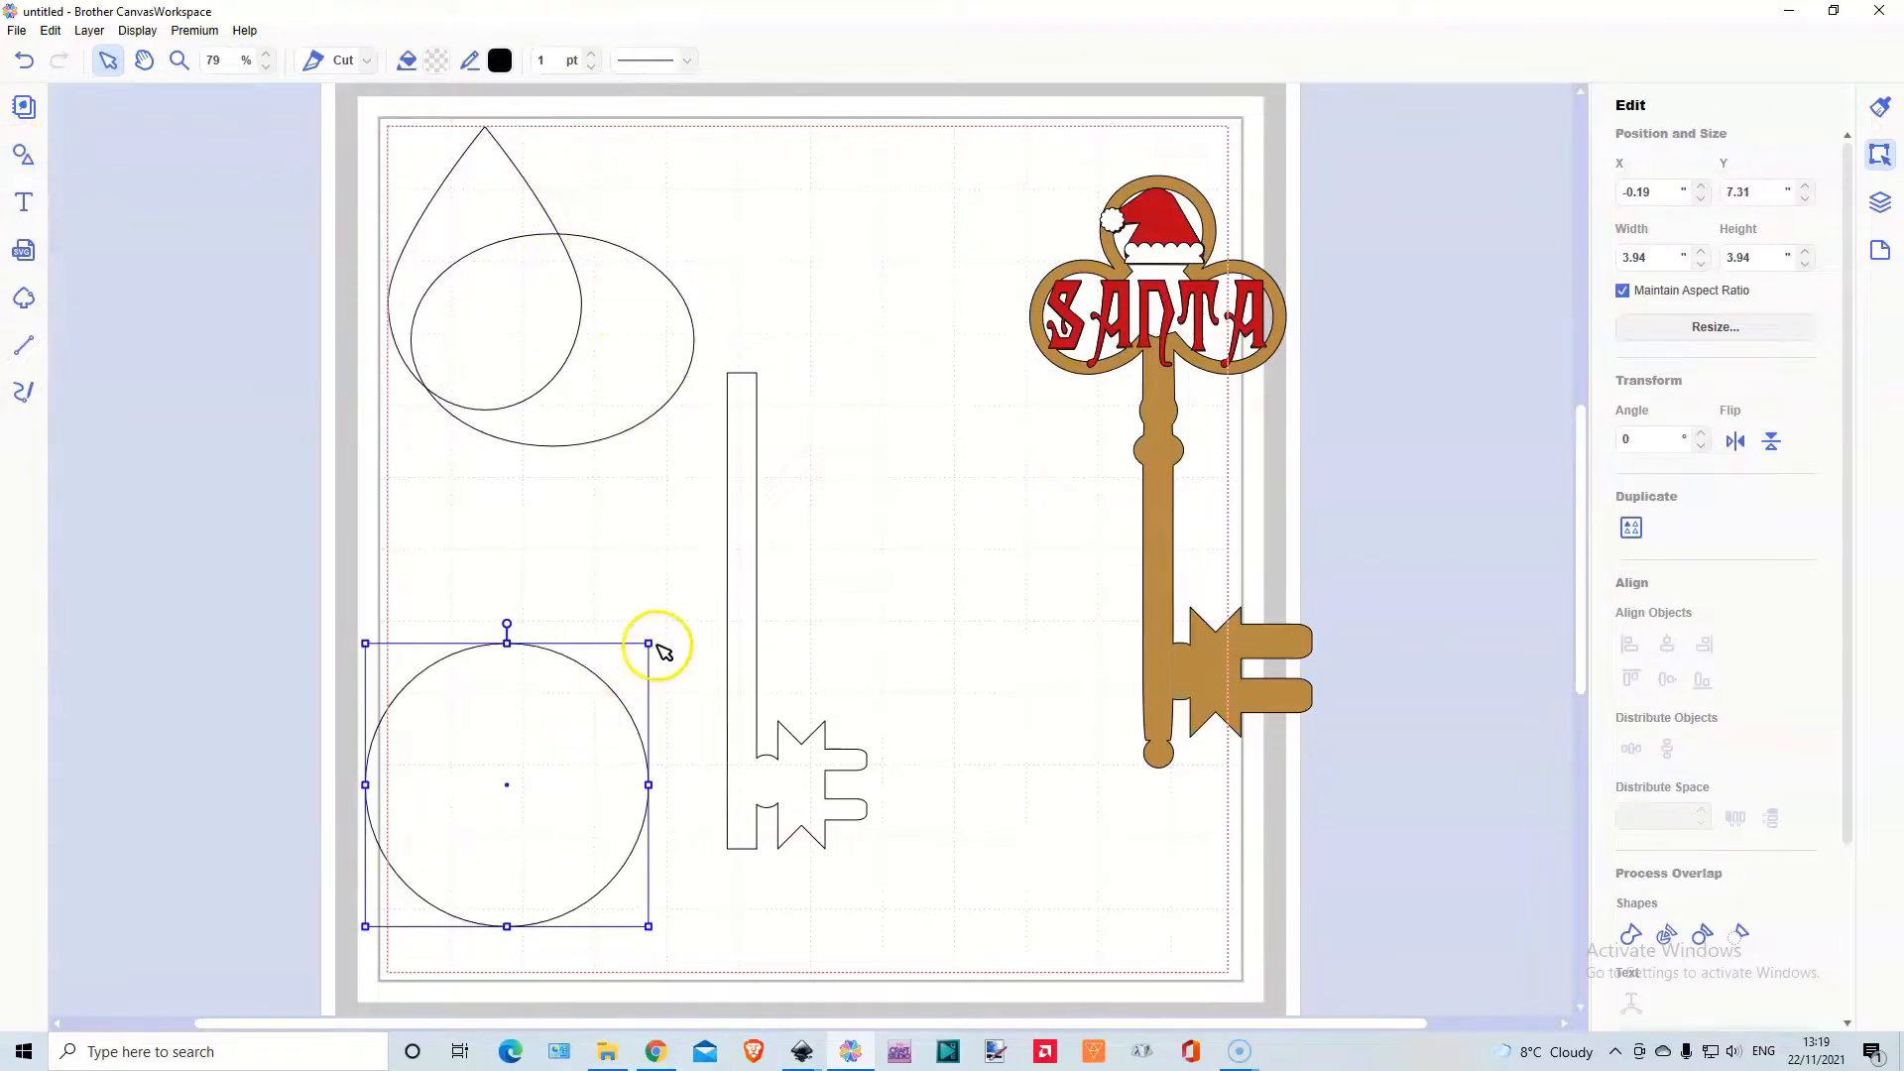
pyautogui.moveTo(649, 645); pyautogui.dragTo(751, 869)
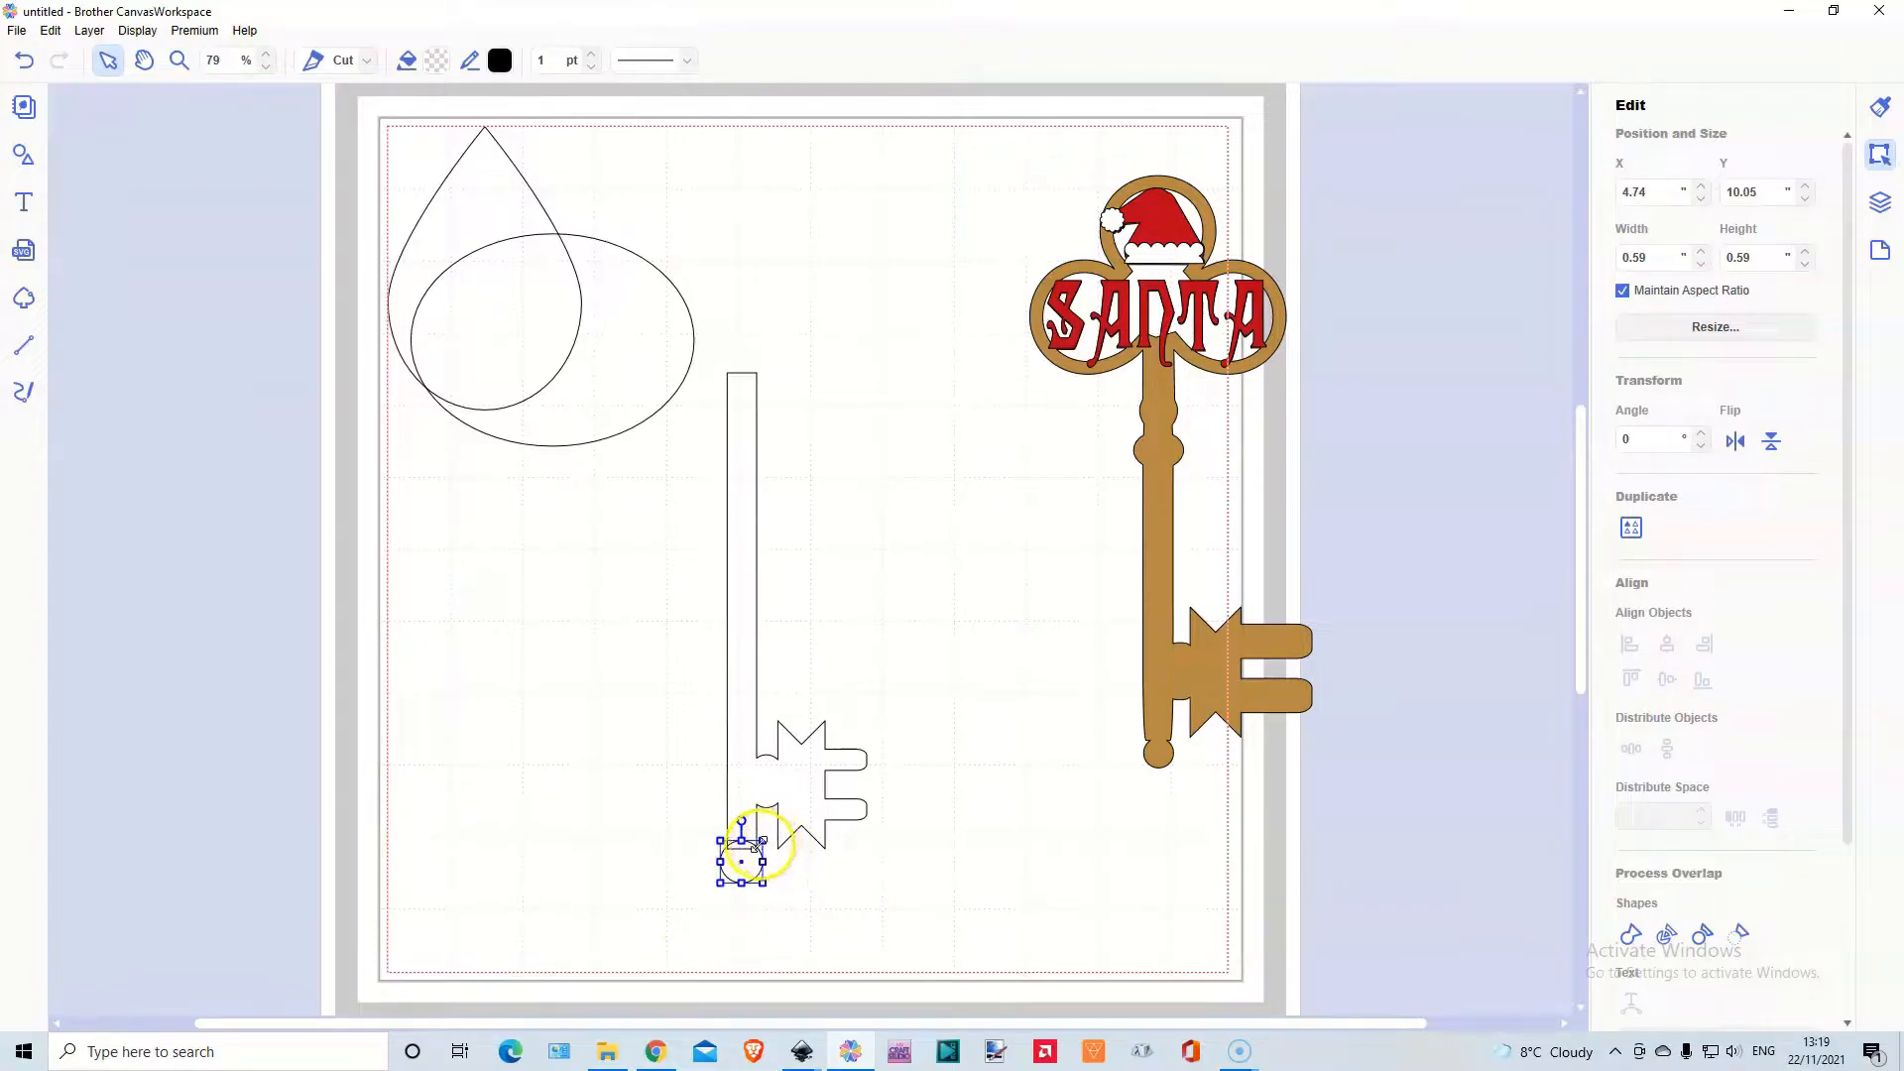
pyautogui.moveTo(738, 863); pyautogui.dragTo(778, 829)
pyautogui.click(868, 900)
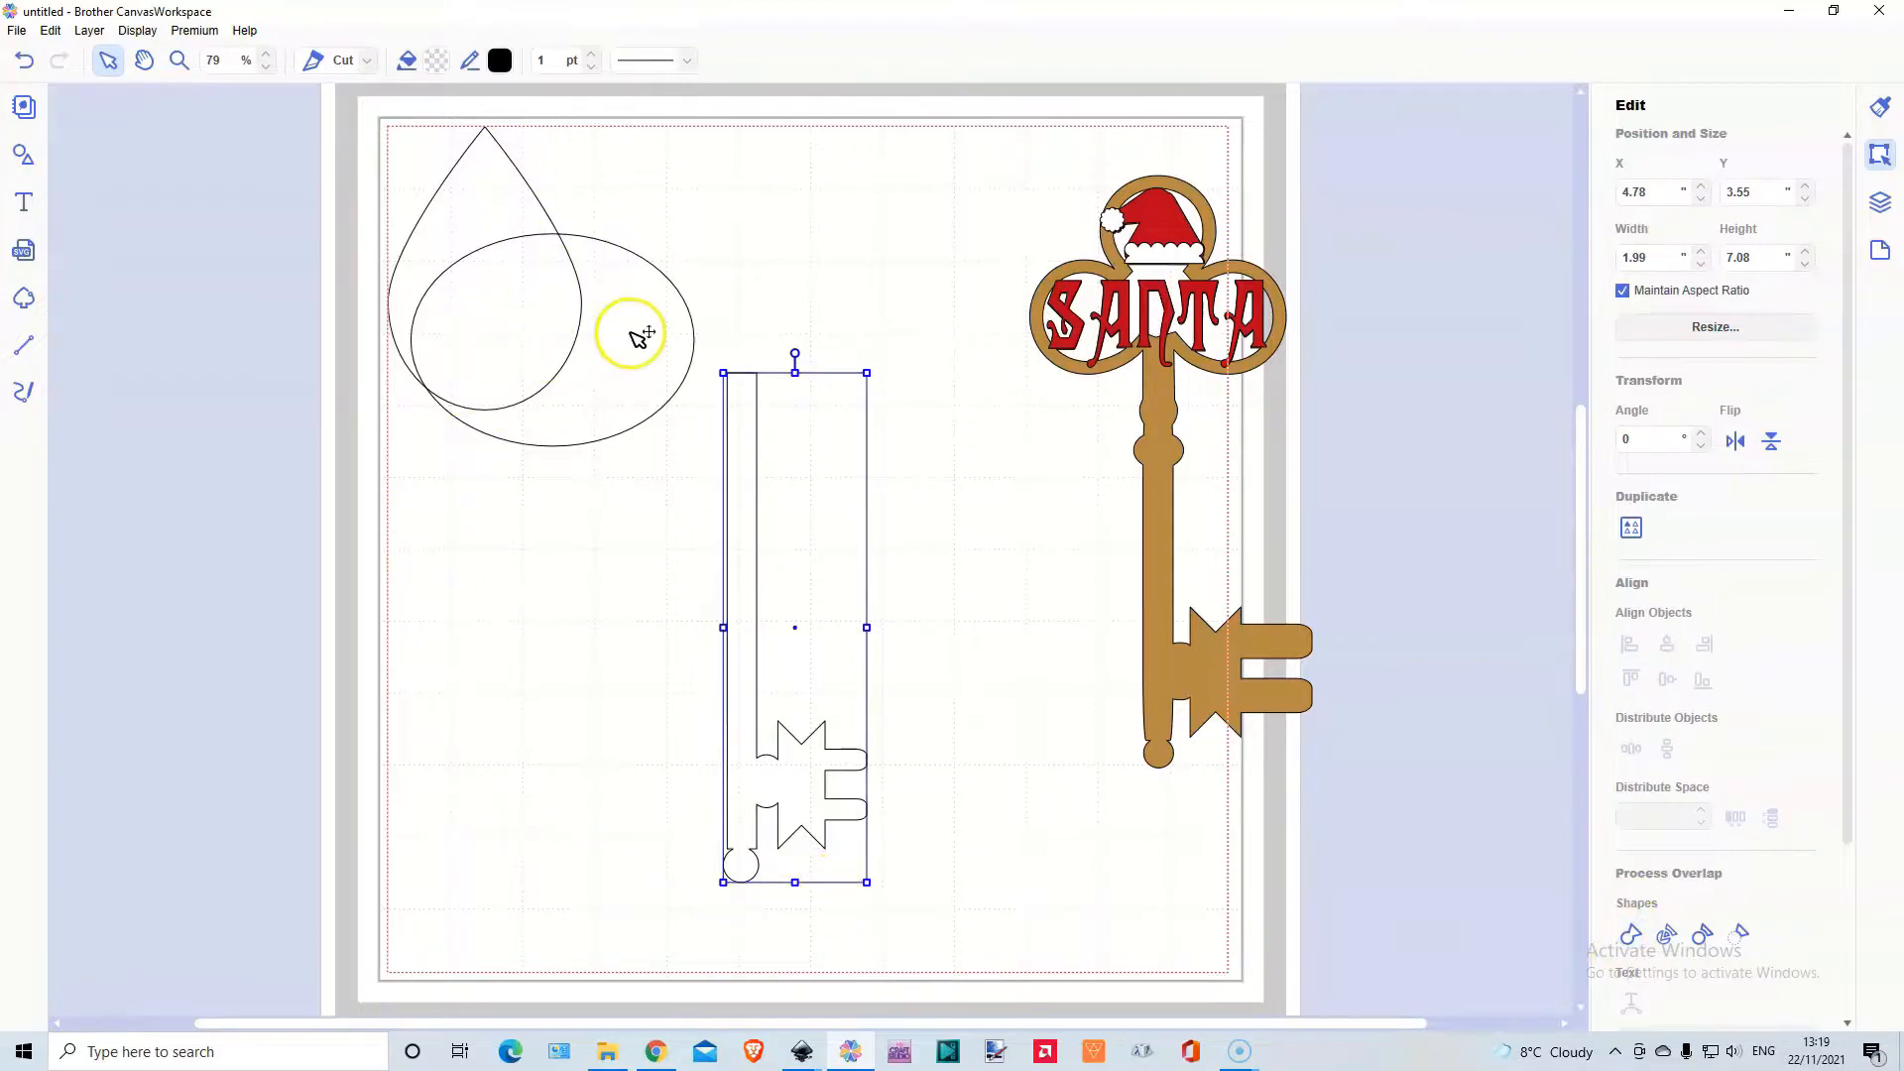
# Move the ellipse onto the upper part of the shaft and shrink it to about 0.92 by 0.69 inches
pyautogui.moveTo(635, 337); pyautogui.dragTo(819, 523)
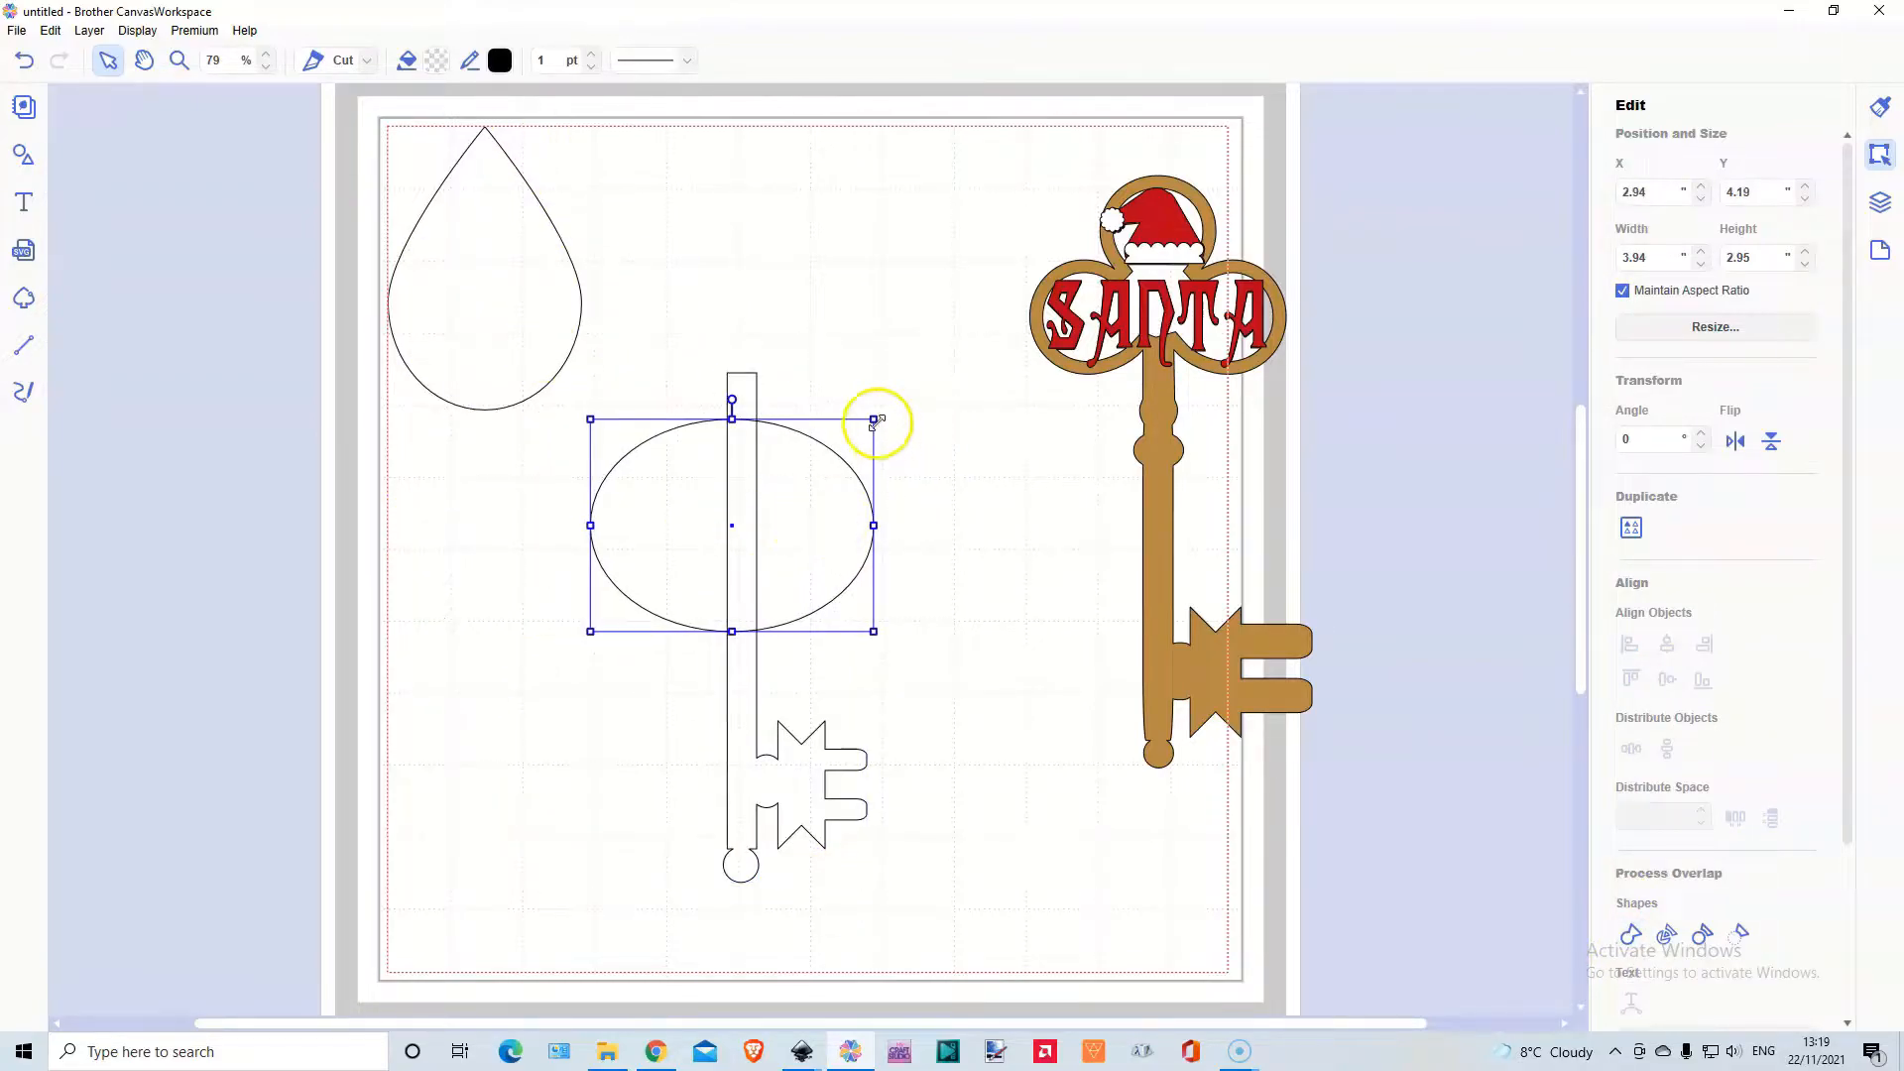
pyautogui.moveTo(872, 420); pyautogui.dragTo(750, 451)
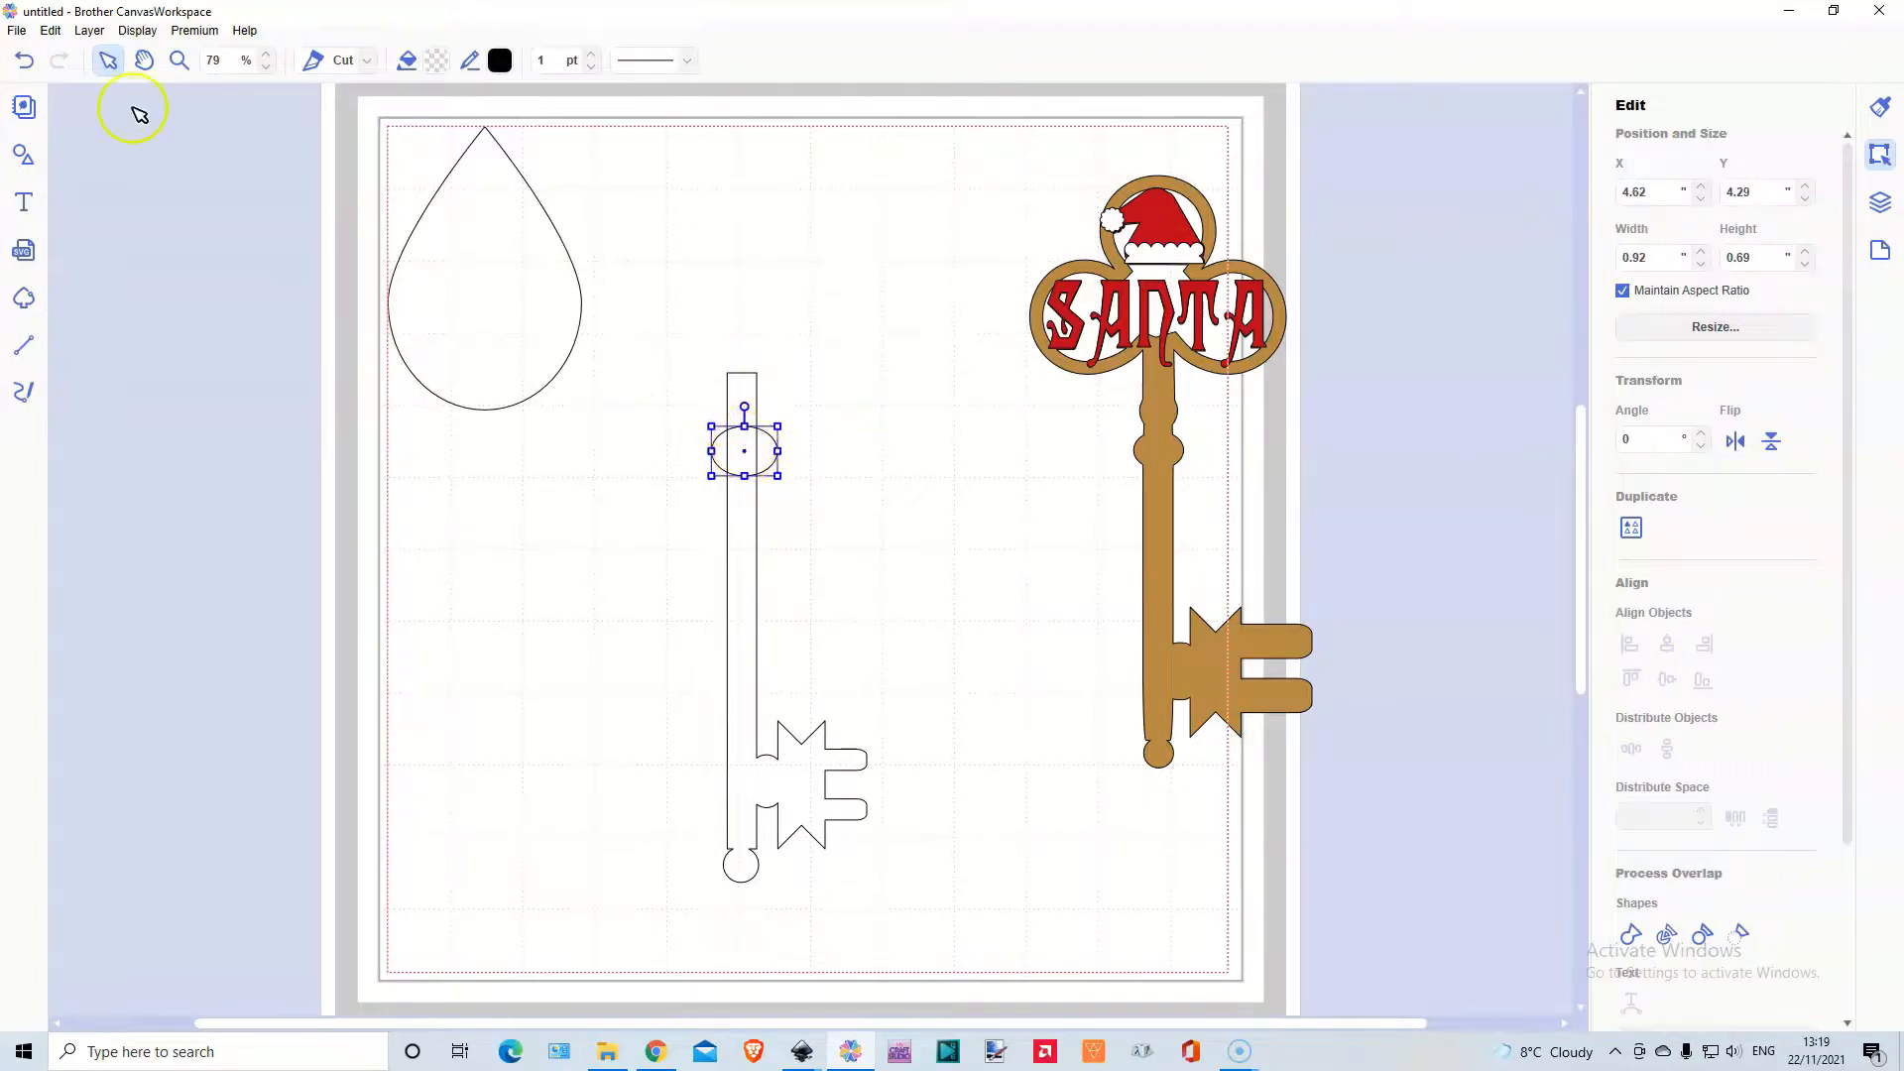
# Shrink the teardrop and bring it close to the upper part of the shaft
pyautogui.click(178, 61)
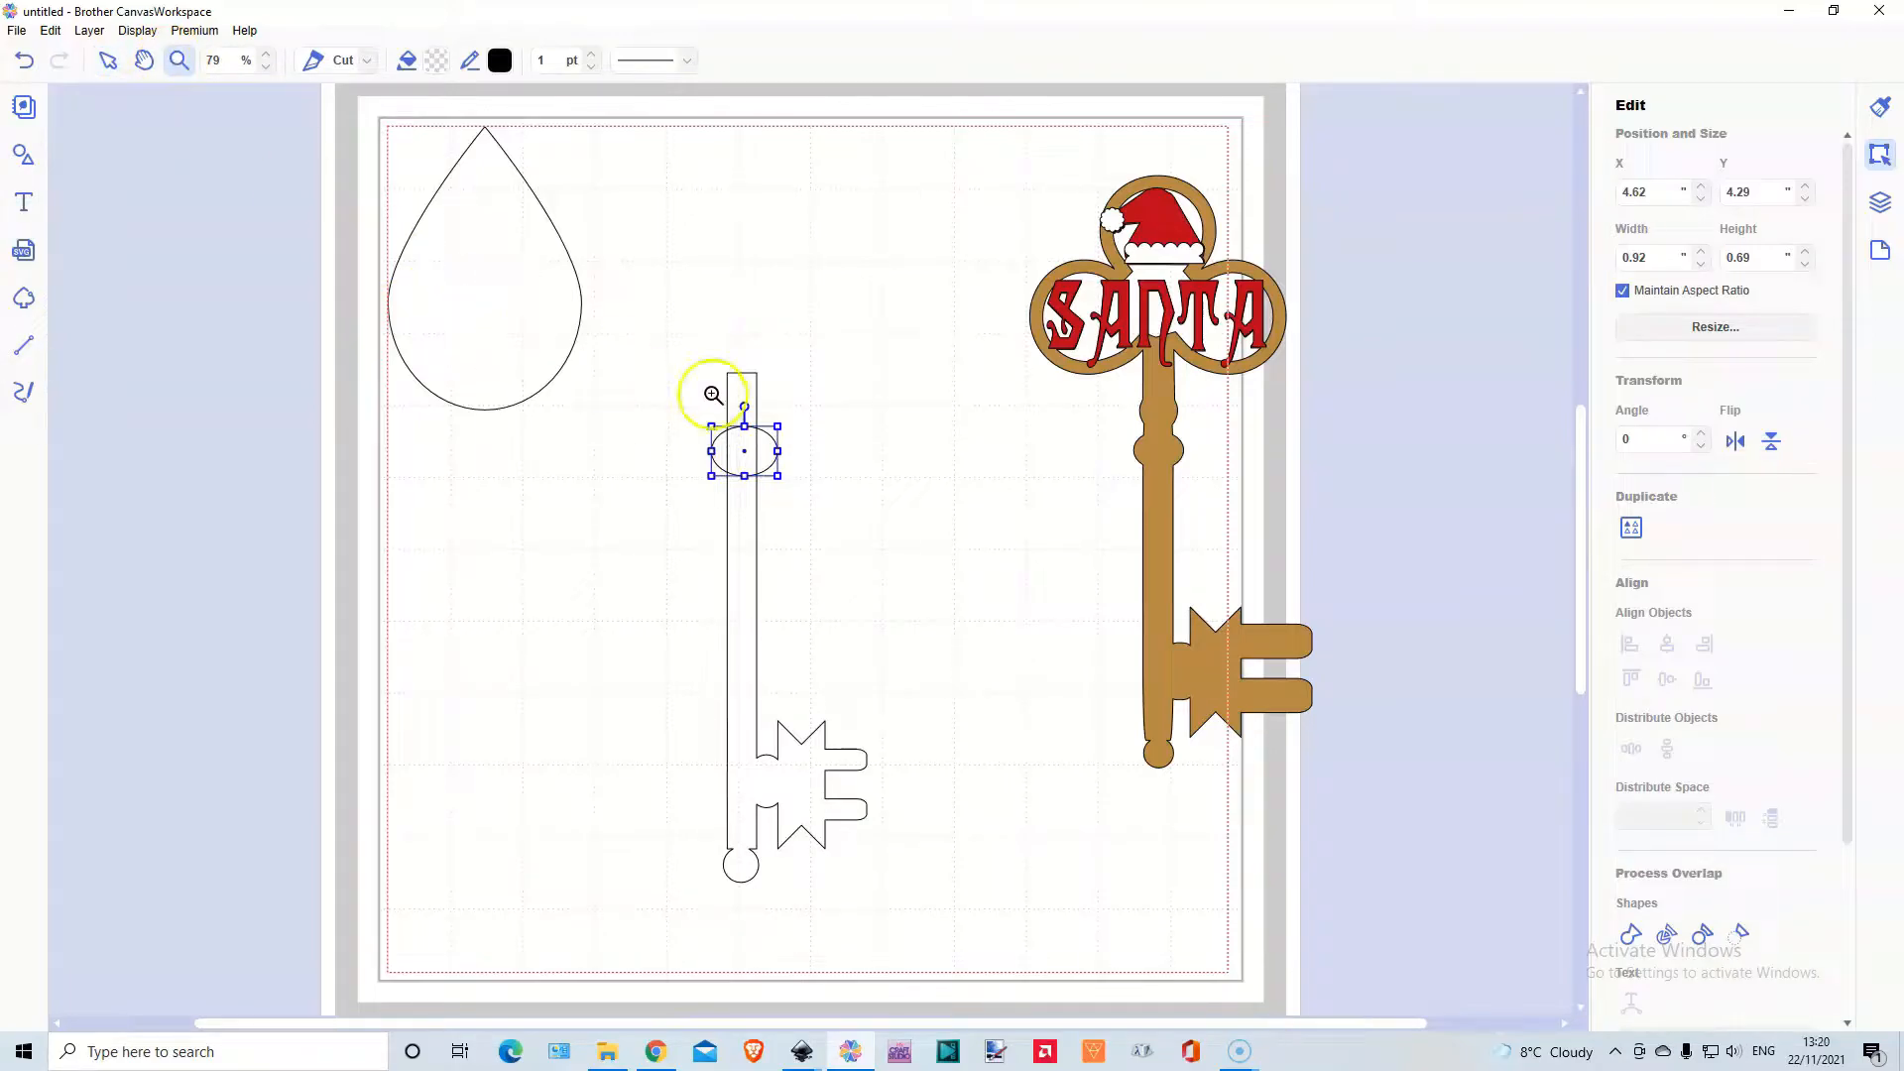
pyautogui.moveTo(625, 354); pyautogui.dragTo(808, 526)
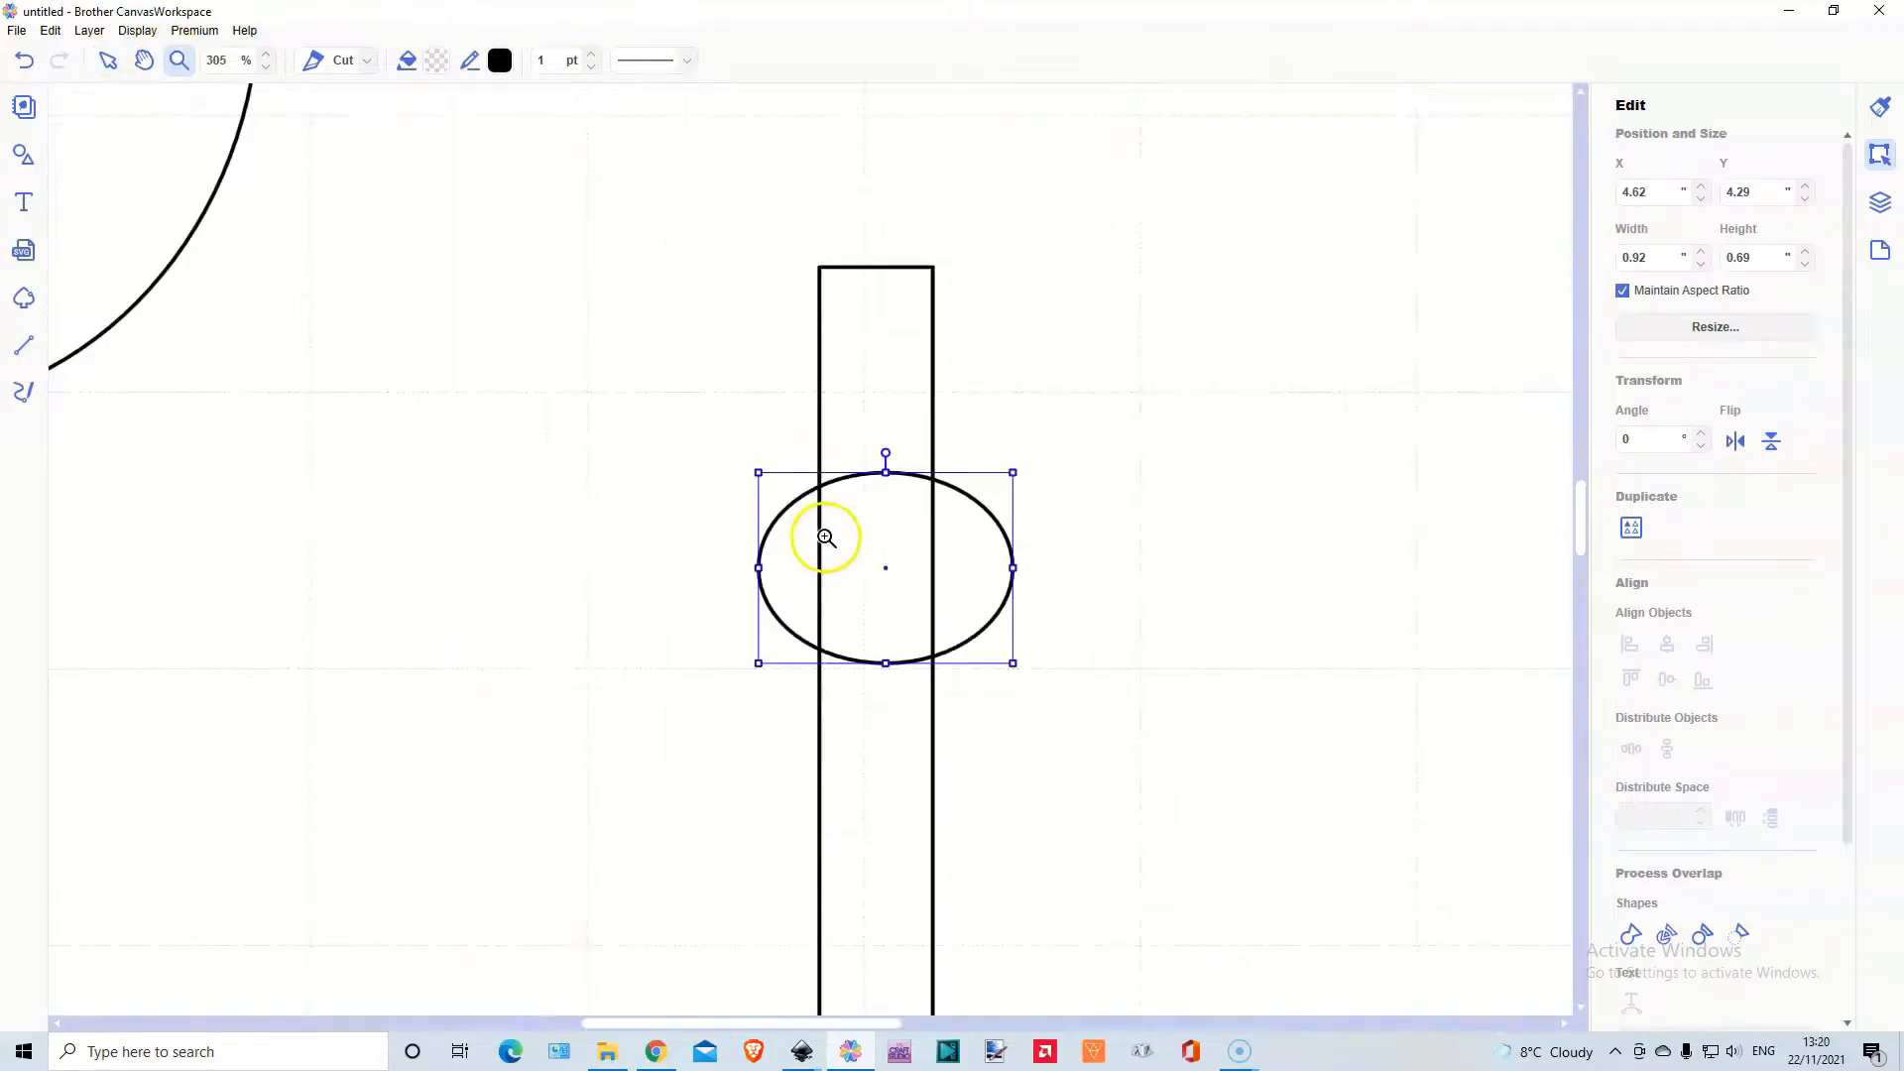
pyautogui.click(107, 61)
pyautogui.click(124, 191)
pyautogui.moveTo(259, 408); pyautogui.dragTo(348, 396)
pyautogui.moveTo(212, 212); pyautogui.dragTo(533, 739)
# Flatten the ellipse slightly and centre it across the shaft
pyautogui.click(1012, 549)
pyautogui.moveTo(1012, 549)
pyautogui.mouseDown()
pyautogui.moveTo(991, 476)
pyautogui.moveTo(998, 566)
pyautogui.mouseUp()
pyautogui.click(875, 498)
pyautogui.moveTo(874, 488); pyautogui.dragTo(878, 528)
pyautogui.click(901, 608)
pyautogui.click(970, 618)
# Place the teardrop, sized about 0.63 by 0.92 inches, centred on the shaft directly above the ellipse
pyautogui.moveTo(525, 516); pyautogui.dragTo(943, 360)
pyautogui.moveTo(629, 633); pyautogui.dragTo(863, 383)
pyautogui.moveTo(956, 213); pyautogui.dragTo(881, 457)
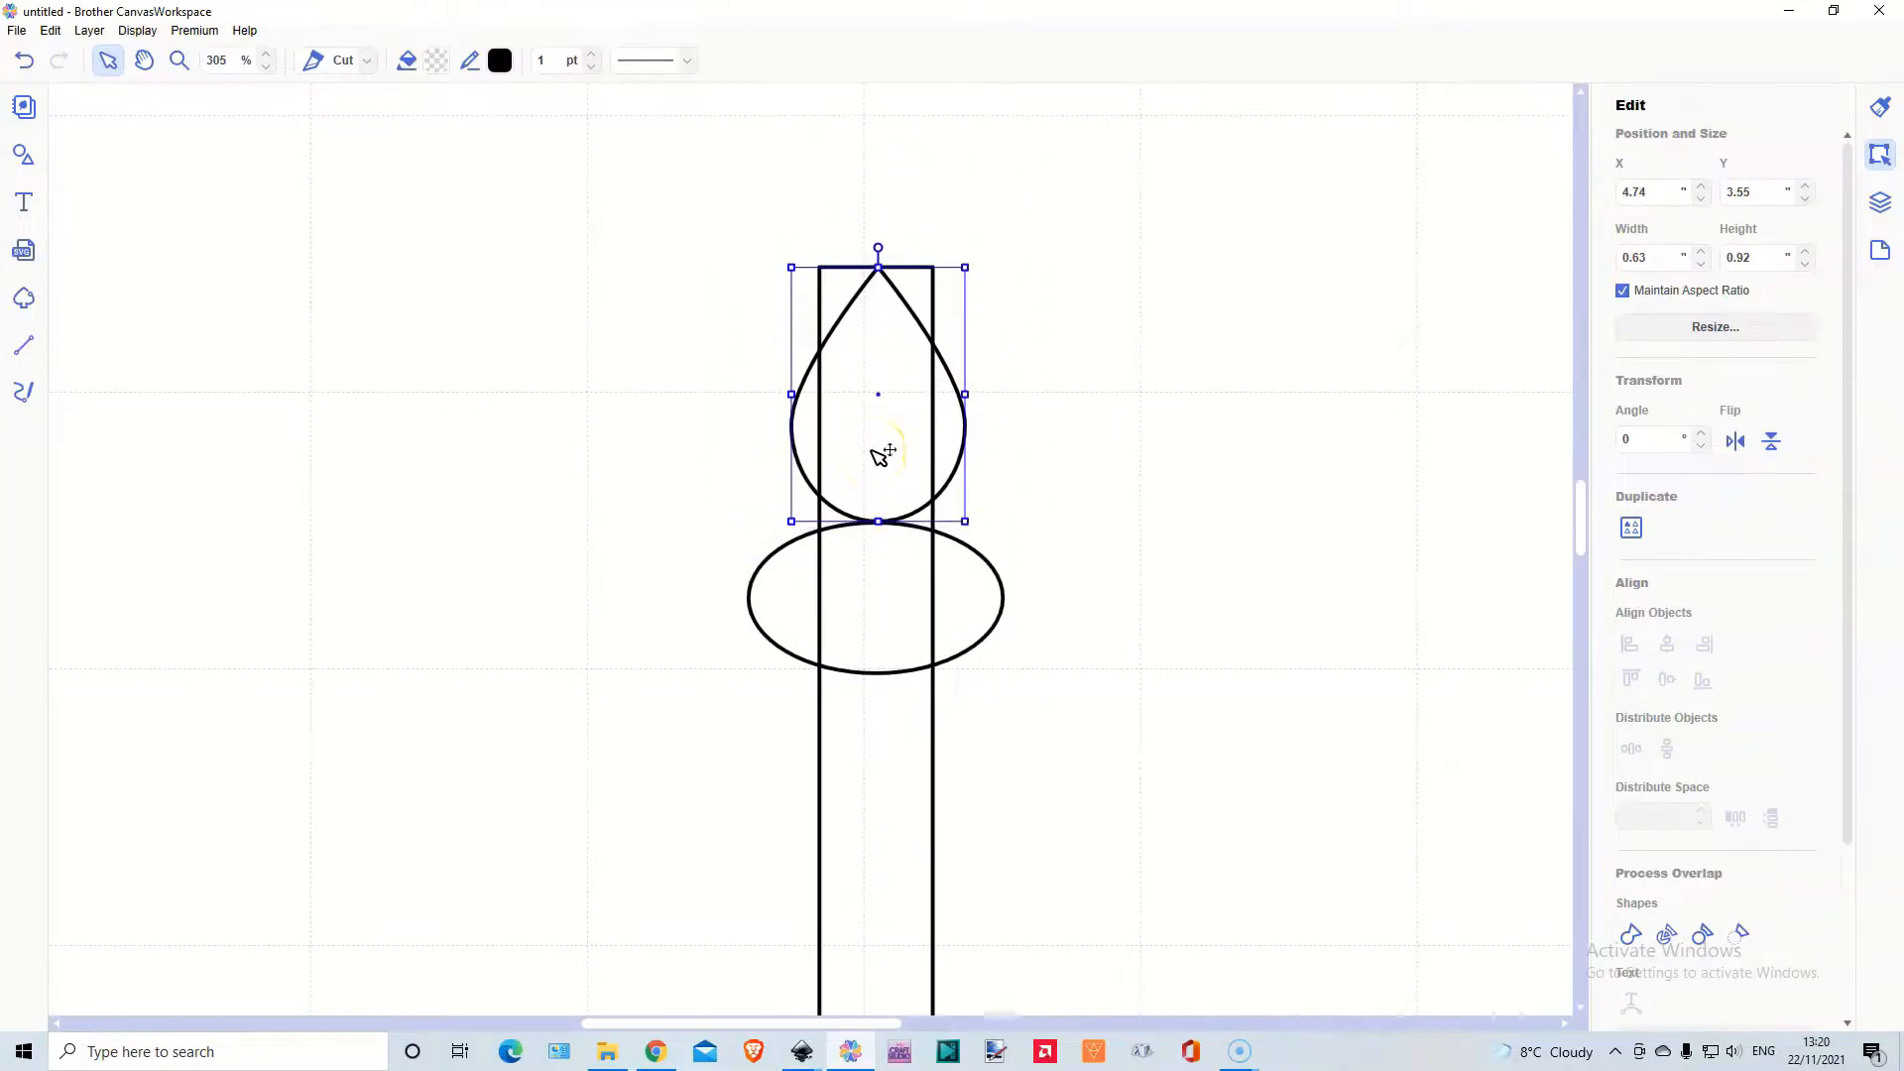
# Reshape the teardrop to about 0.80 inches wide and 0.77 inches high, keeping it centred on the shaft above the ellipse
pyautogui.moveTo(878, 268); pyautogui.dragTo(878, 308)
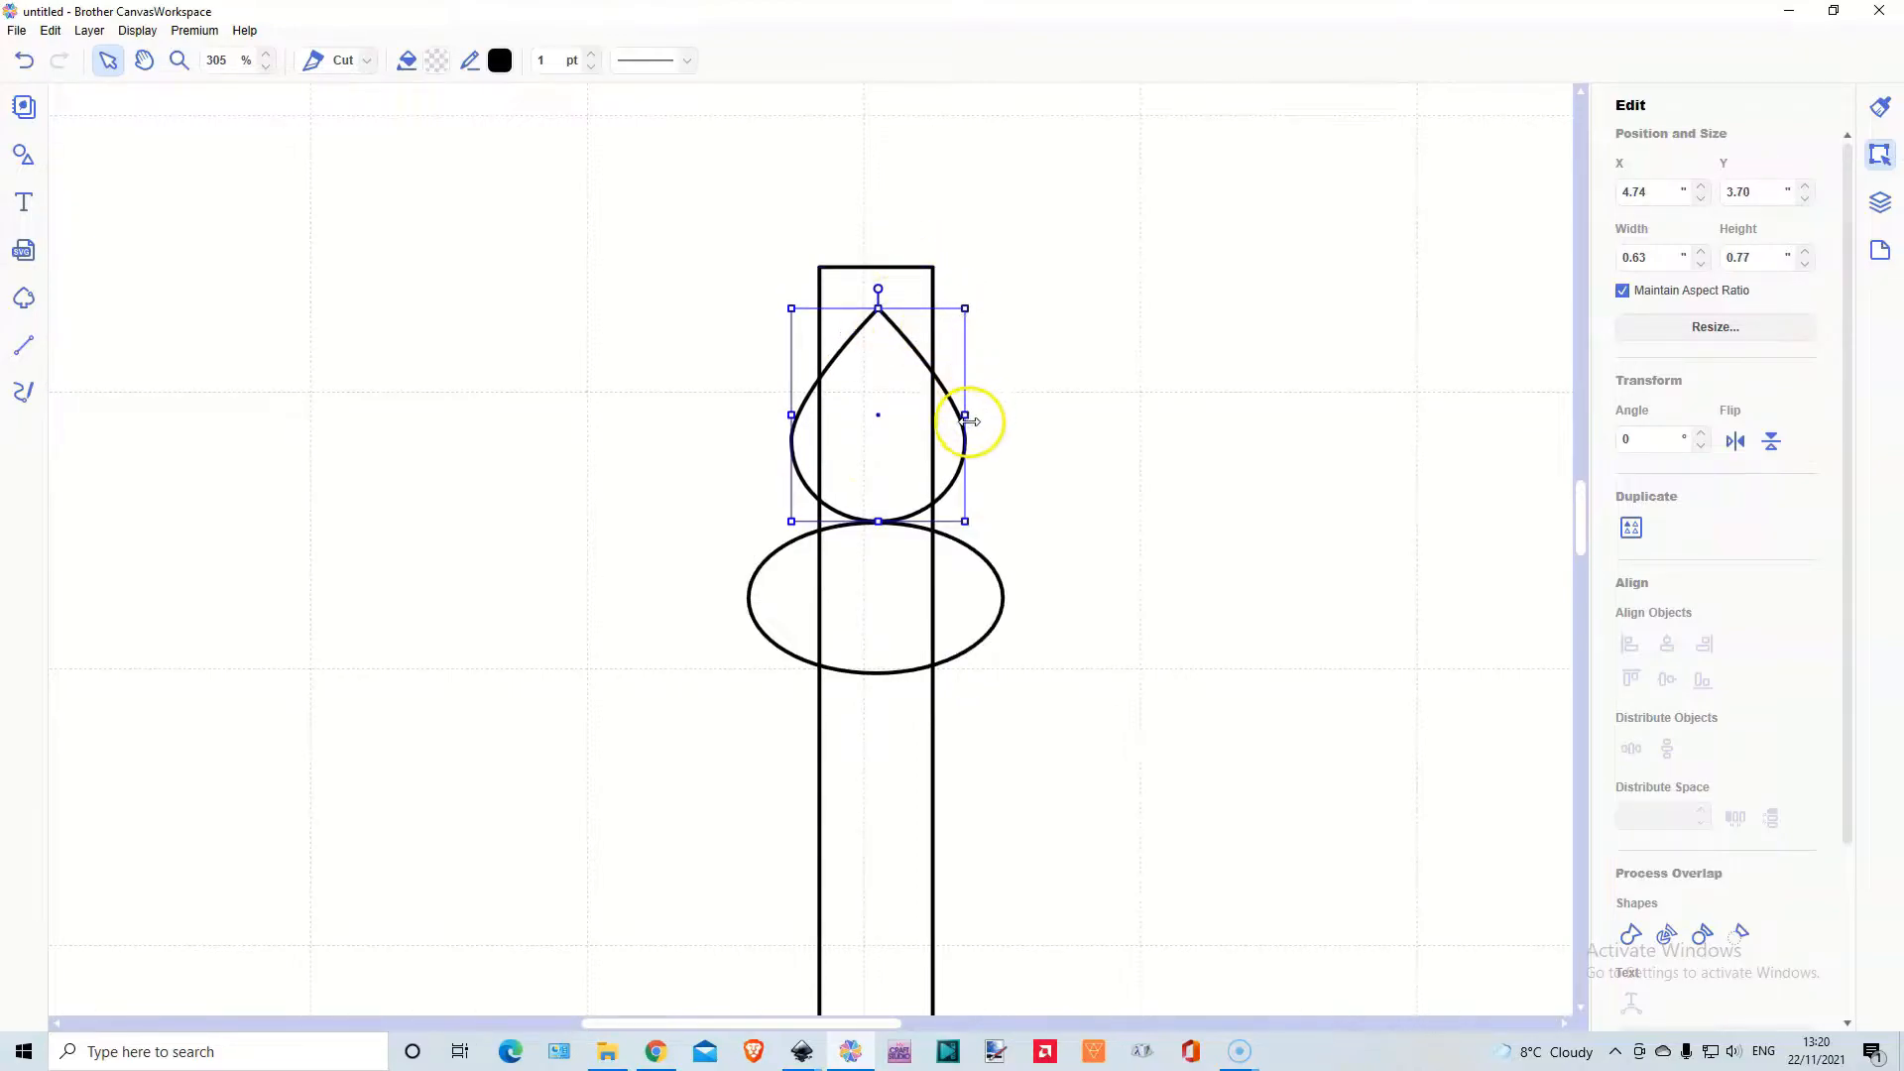
pyautogui.moveTo(968, 416)
pyautogui.mouseDown()
pyautogui.moveTo(1015, 417)
pyautogui.moveTo(949, 445)
pyautogui.mouseUp()
pyautogui.click(873, 429)
pyautogui.click(972, 442)
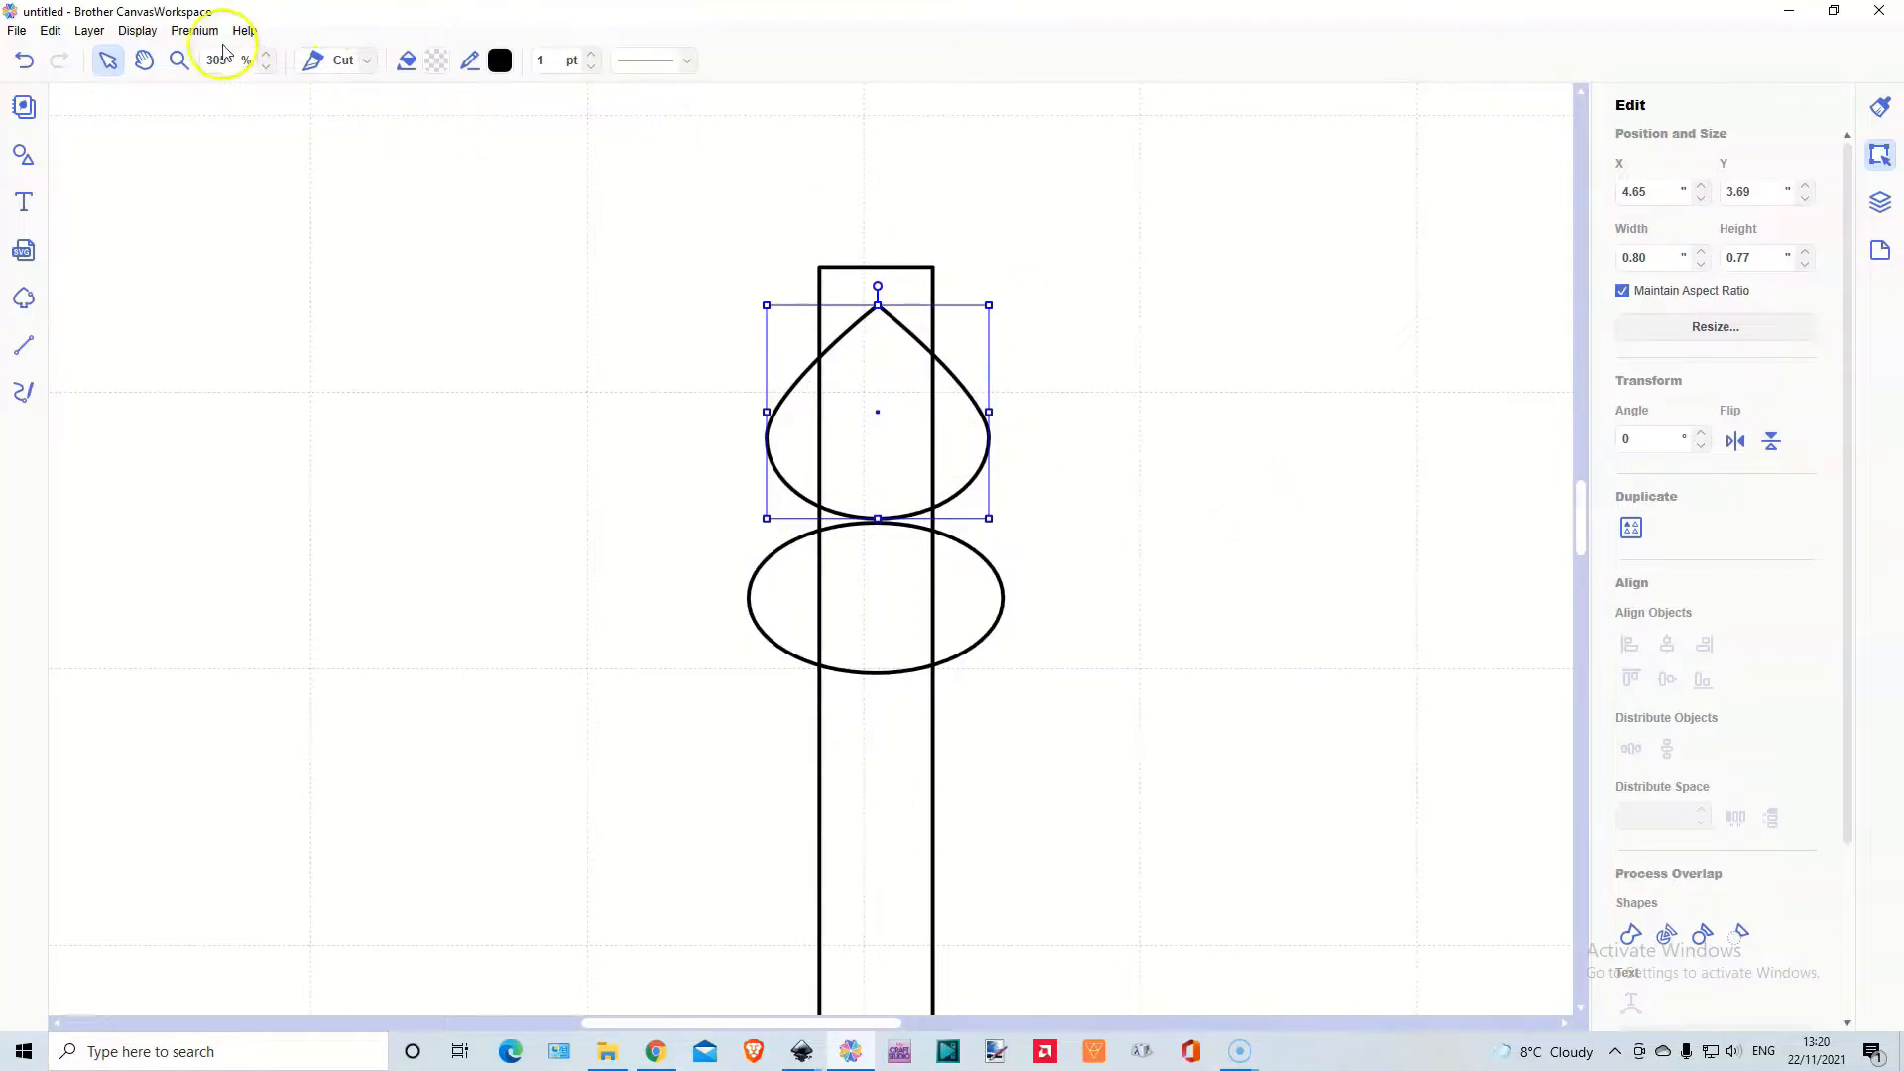
# Try to weld the teardrop, the ellipse and the key body into one outline
pyautogui.click(137, 31)
pyautogui.click(196, 96)
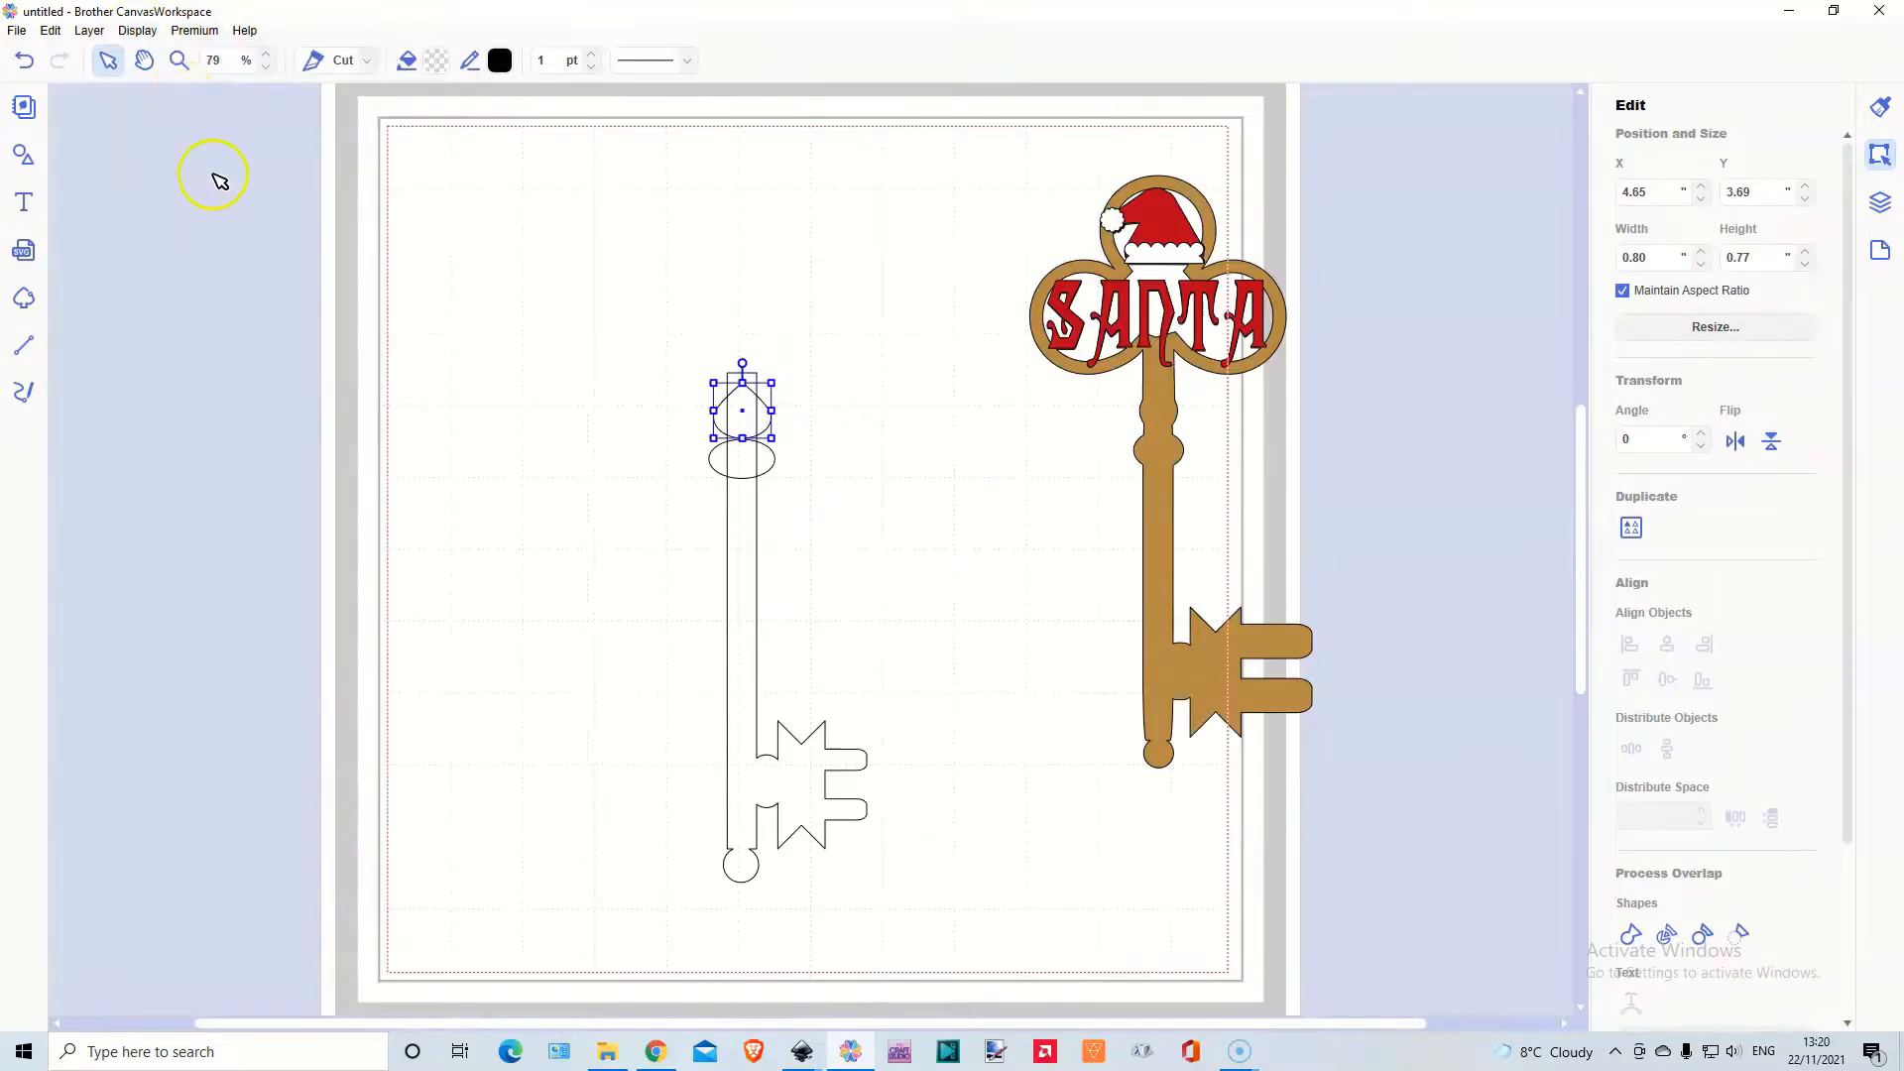
pyautogui.moveTo(661, 324); pyautogui.dragTo(794, 575)
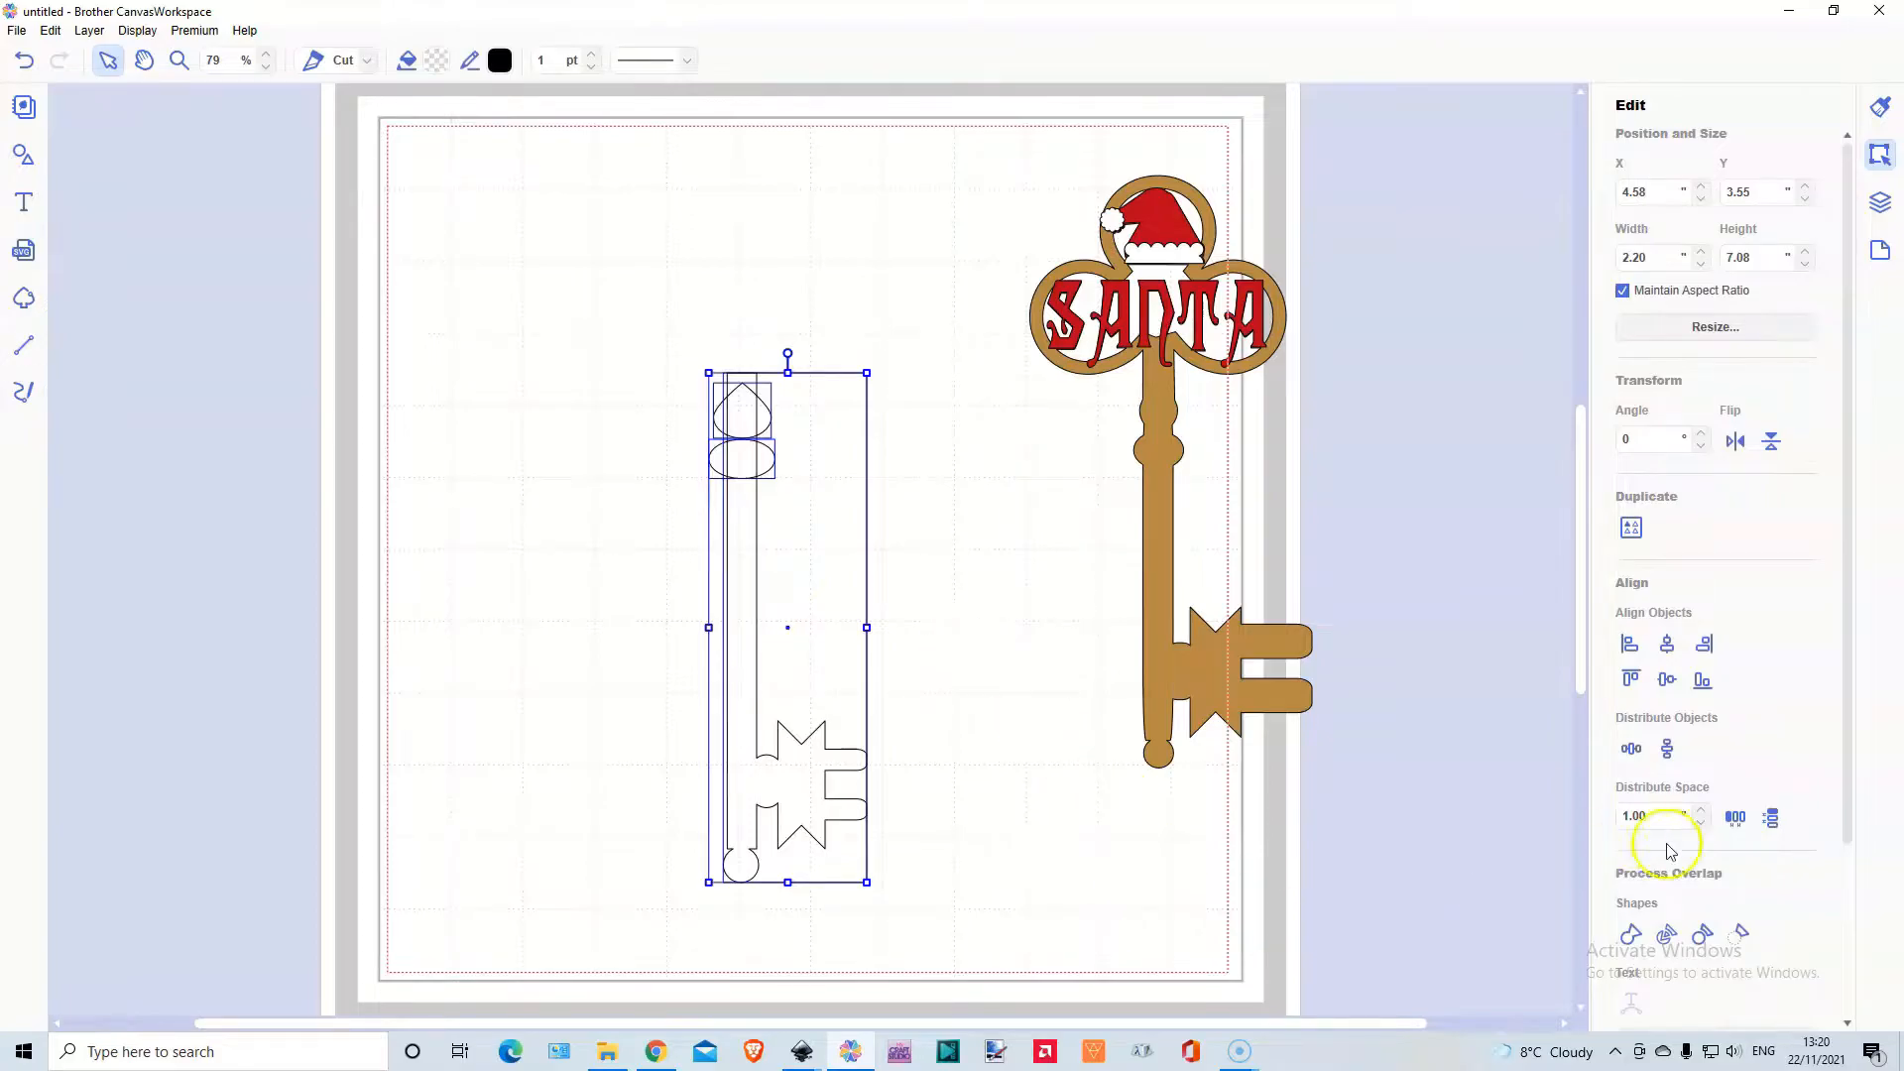
pyautogui.click(1629, 933)
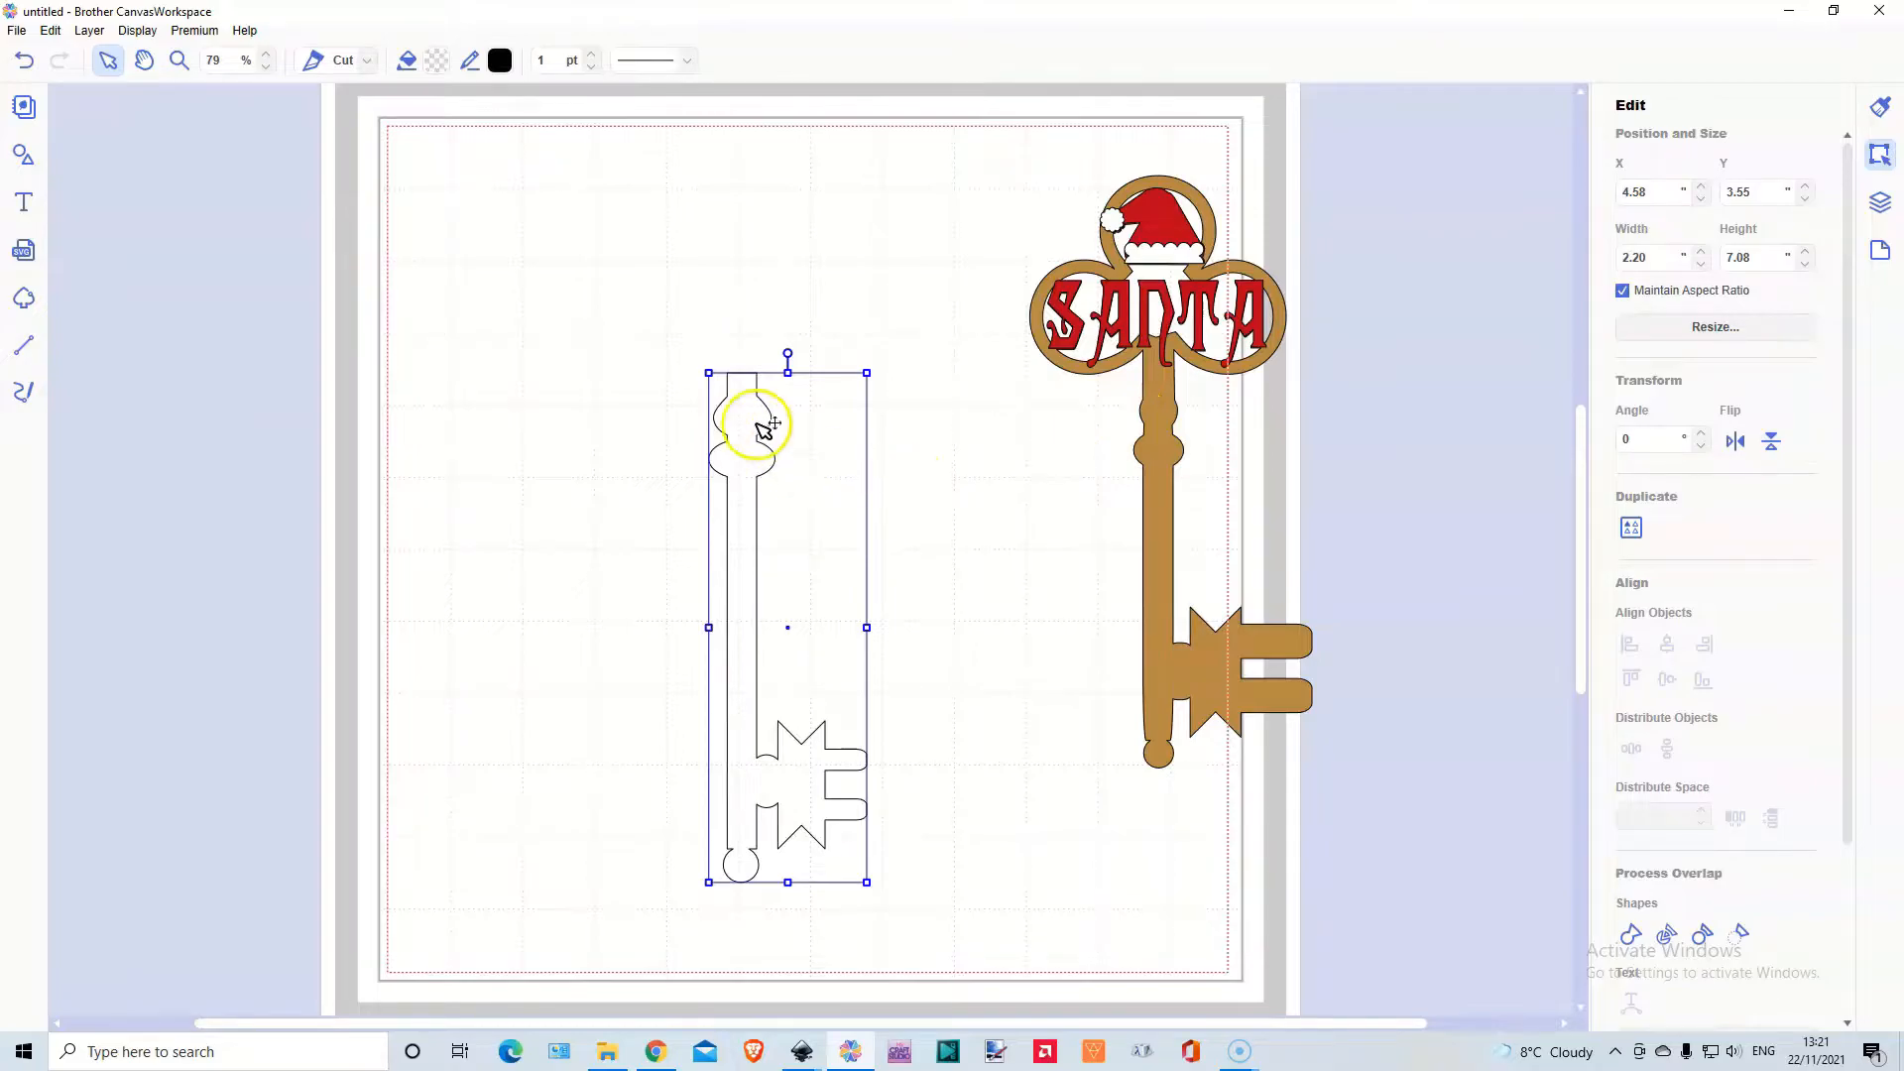
pyautogui.click(22, 62)
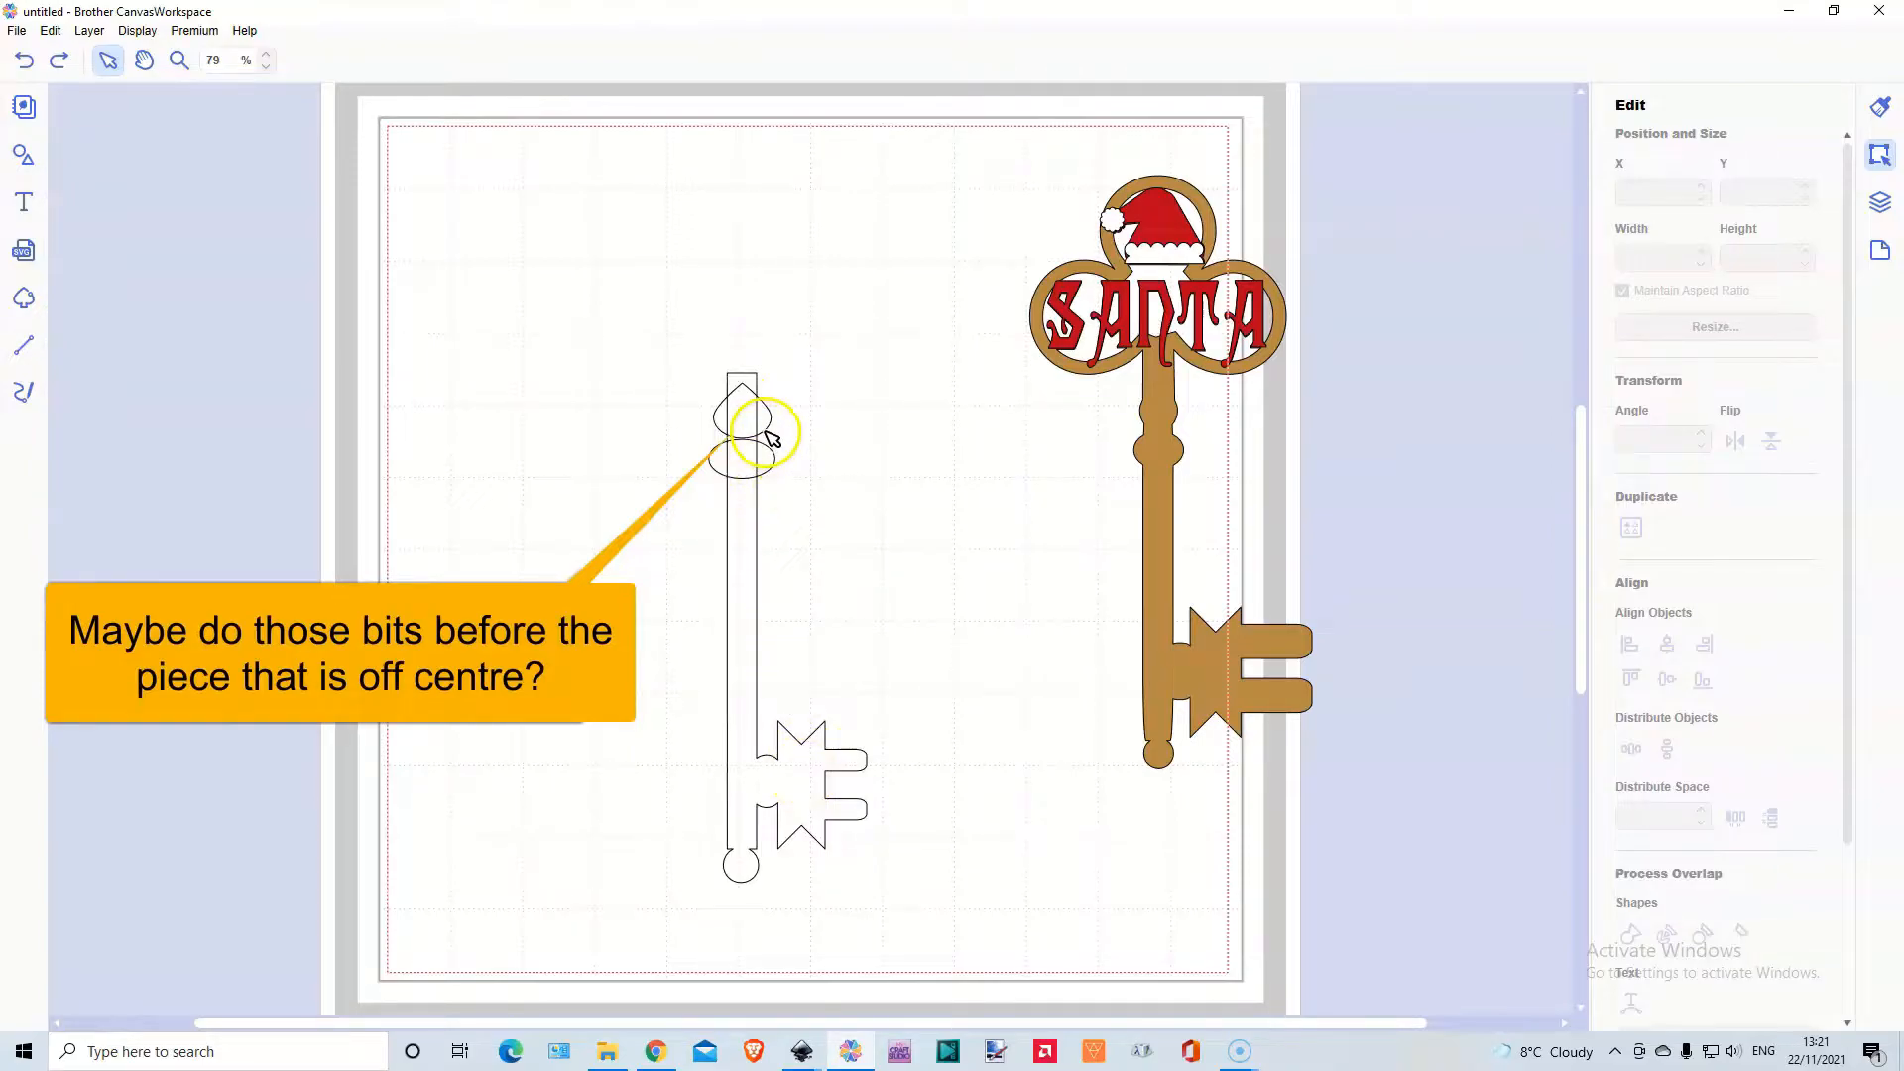
# Nudge the teardrop slightly left and centre-align it horizontally with the ellipse
pyautogui.click(178, 61)
pyautogui.moveTo(689, 370); pyautogui.dragTo(804, 497)
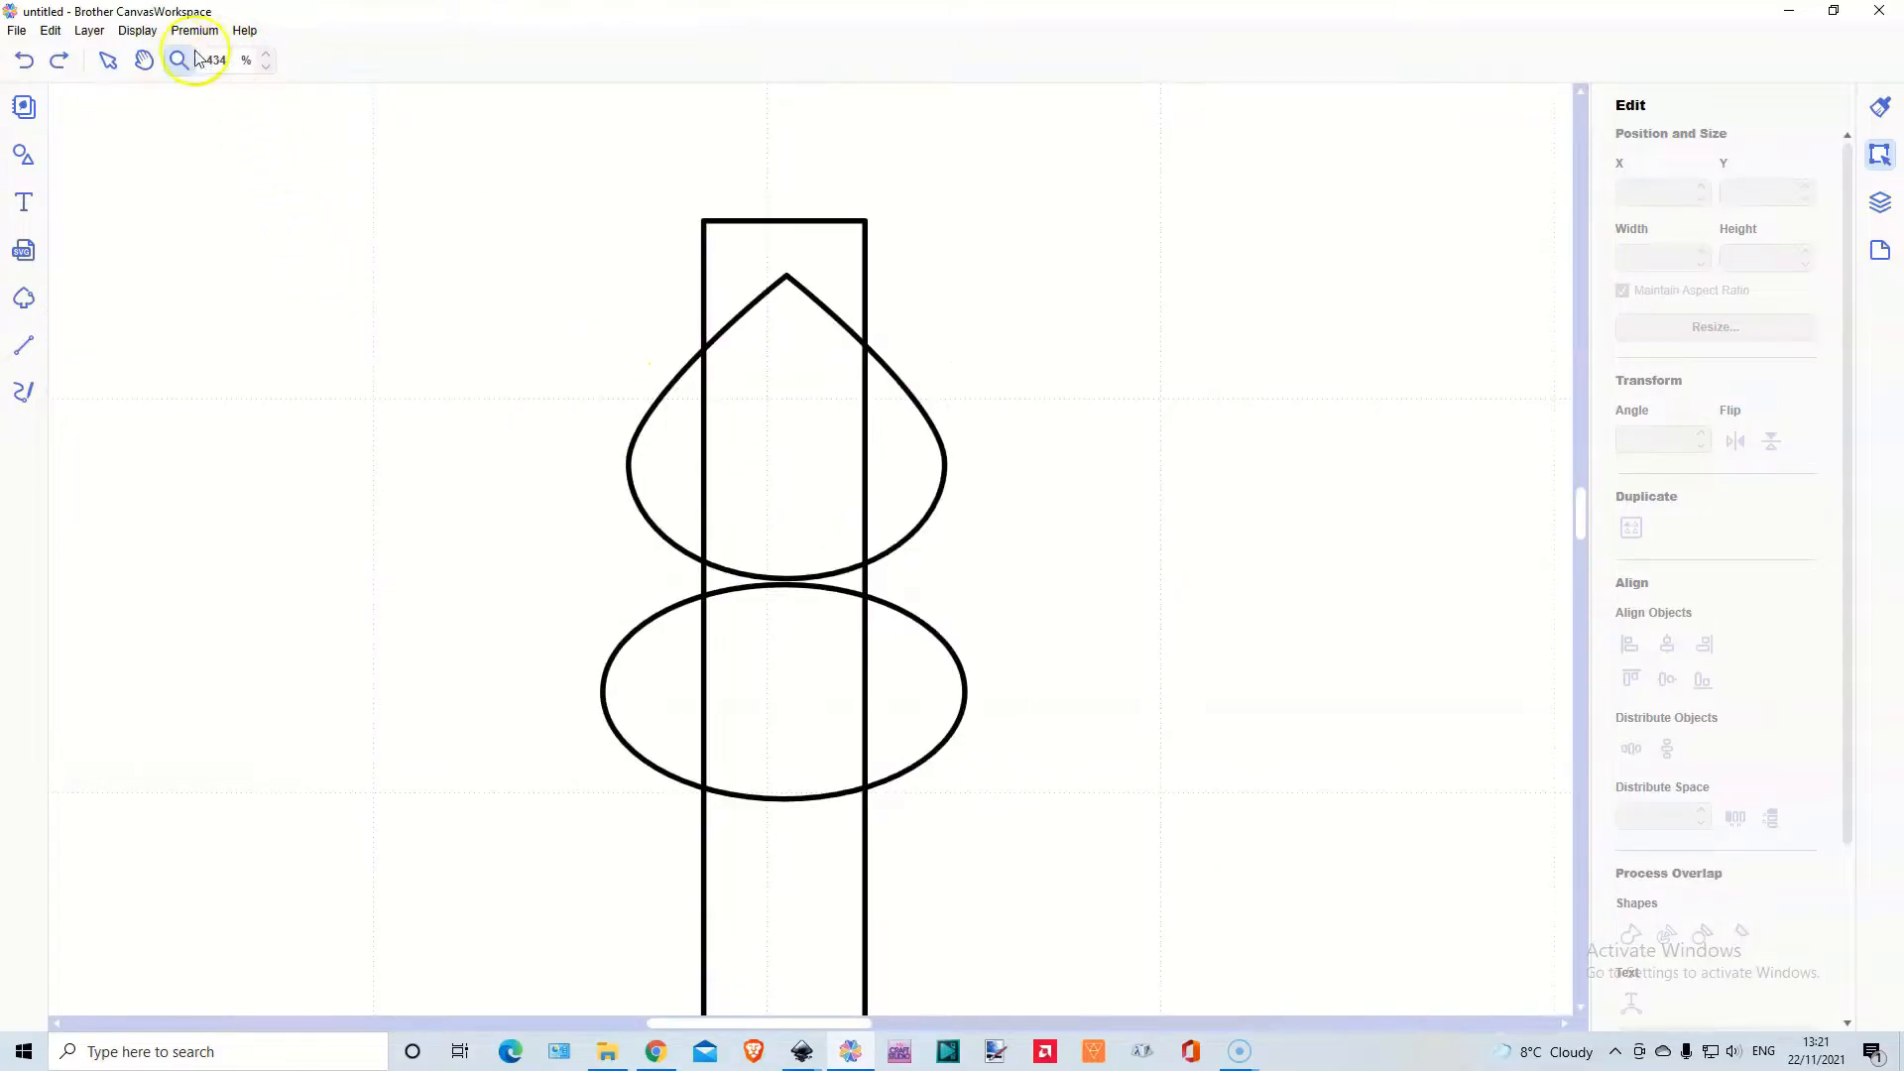
pyautogui.click(108, 61)
pyautogui.click(666, 533)
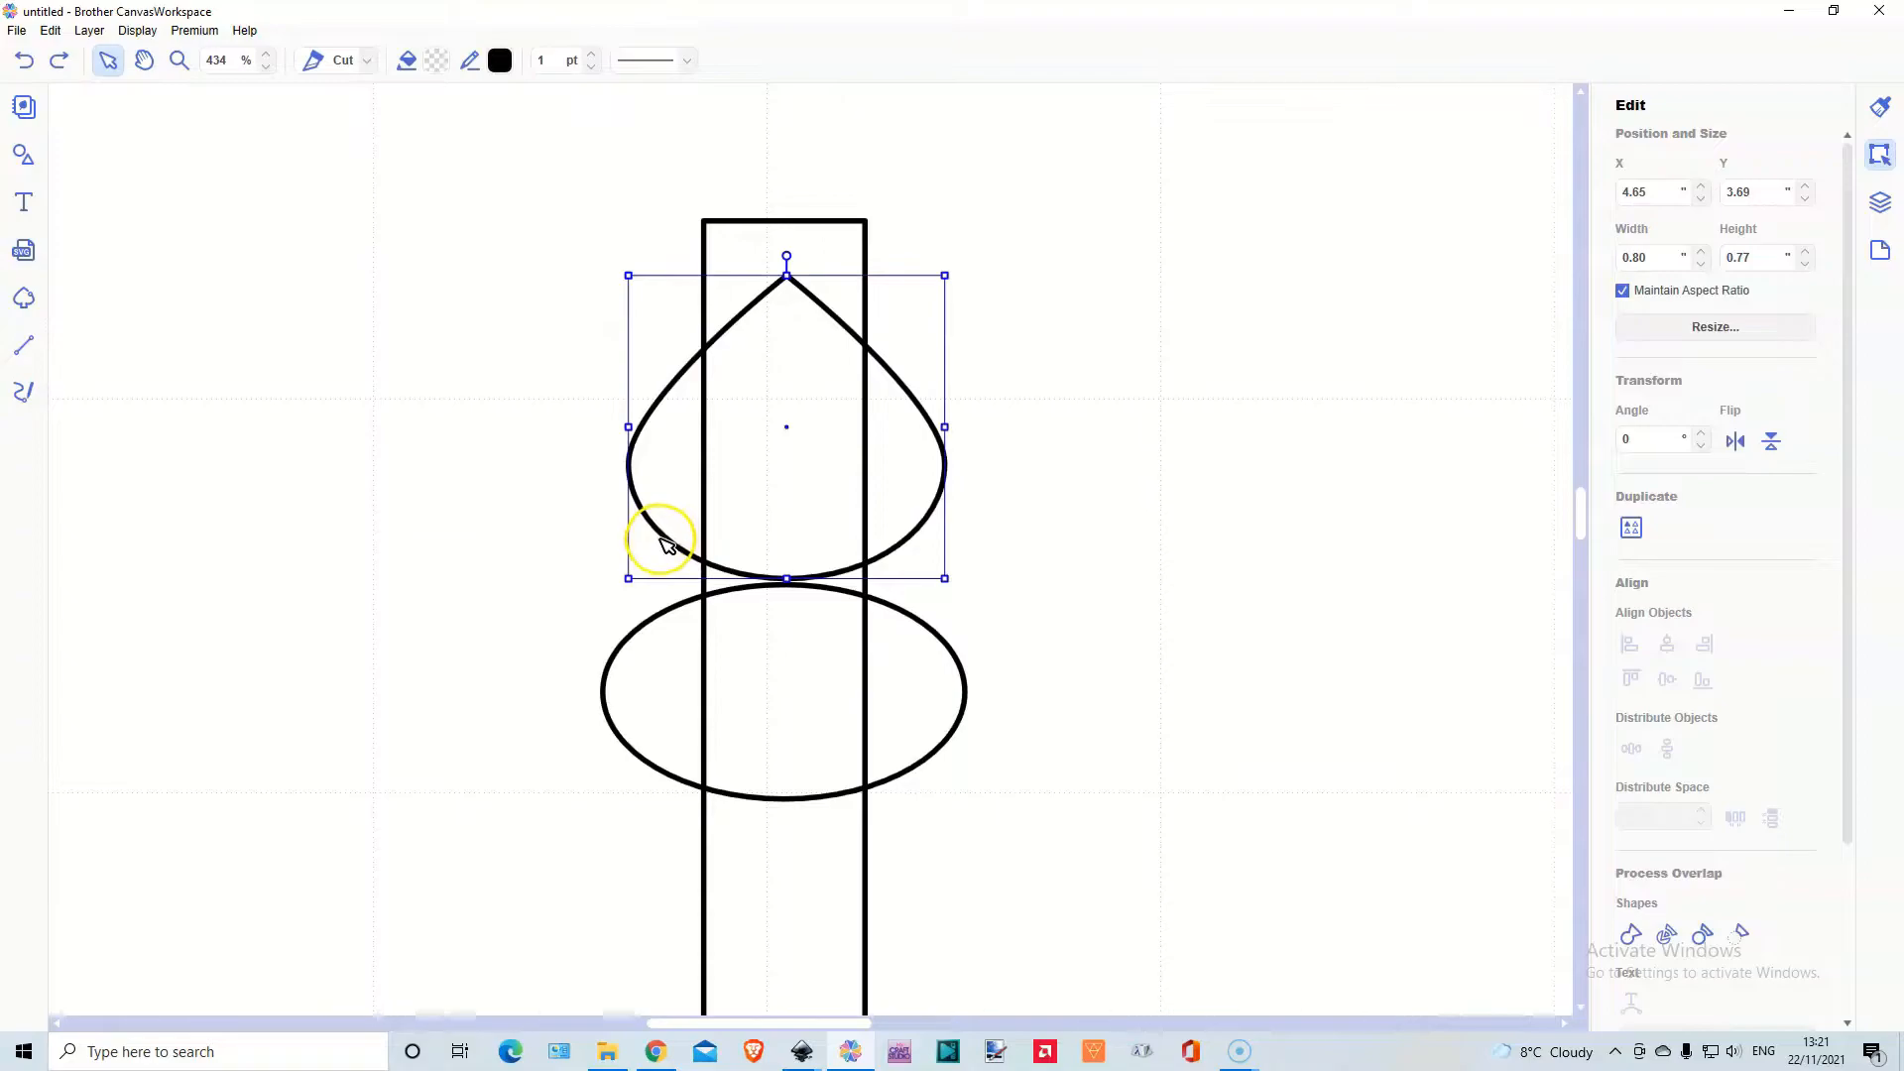
pyautogui.press('Left')
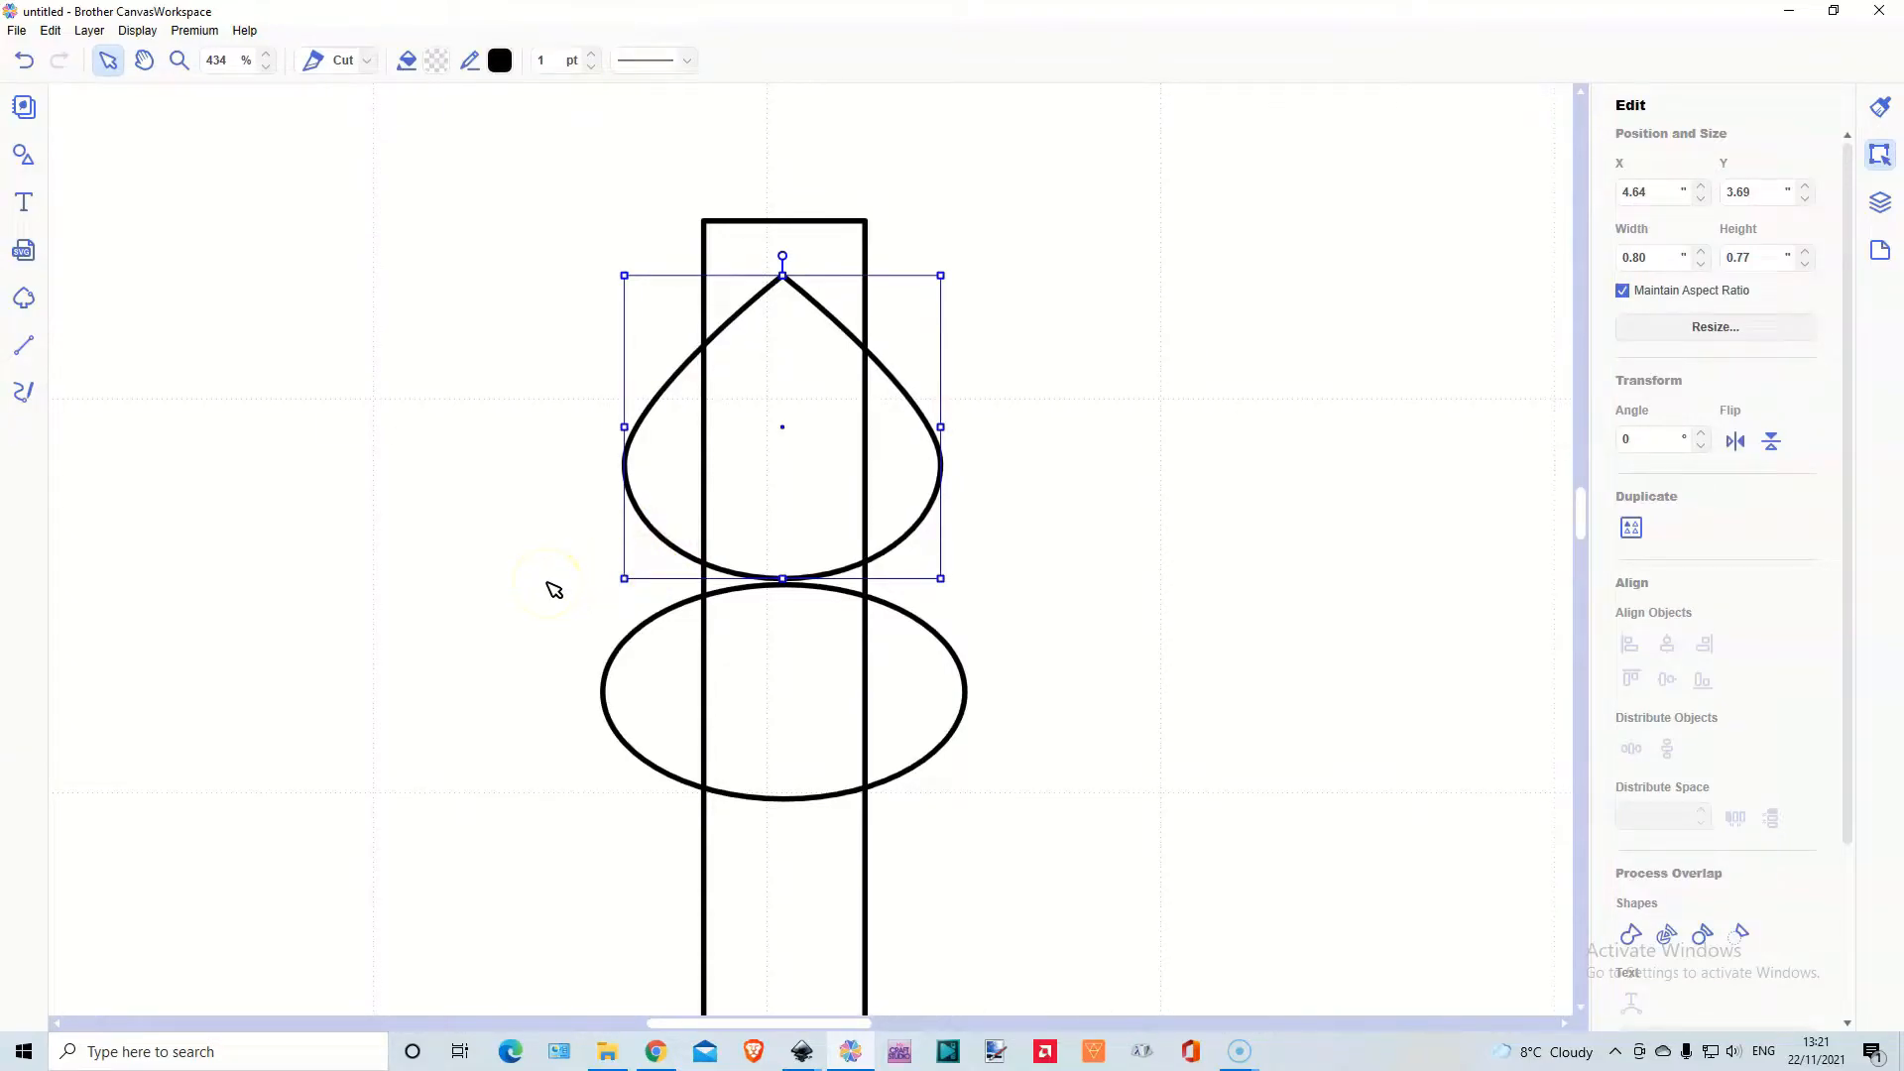
pyautogui.keyDown('shift'); pyautogui.click(910, 692); pyautogui.keyUp('shift')
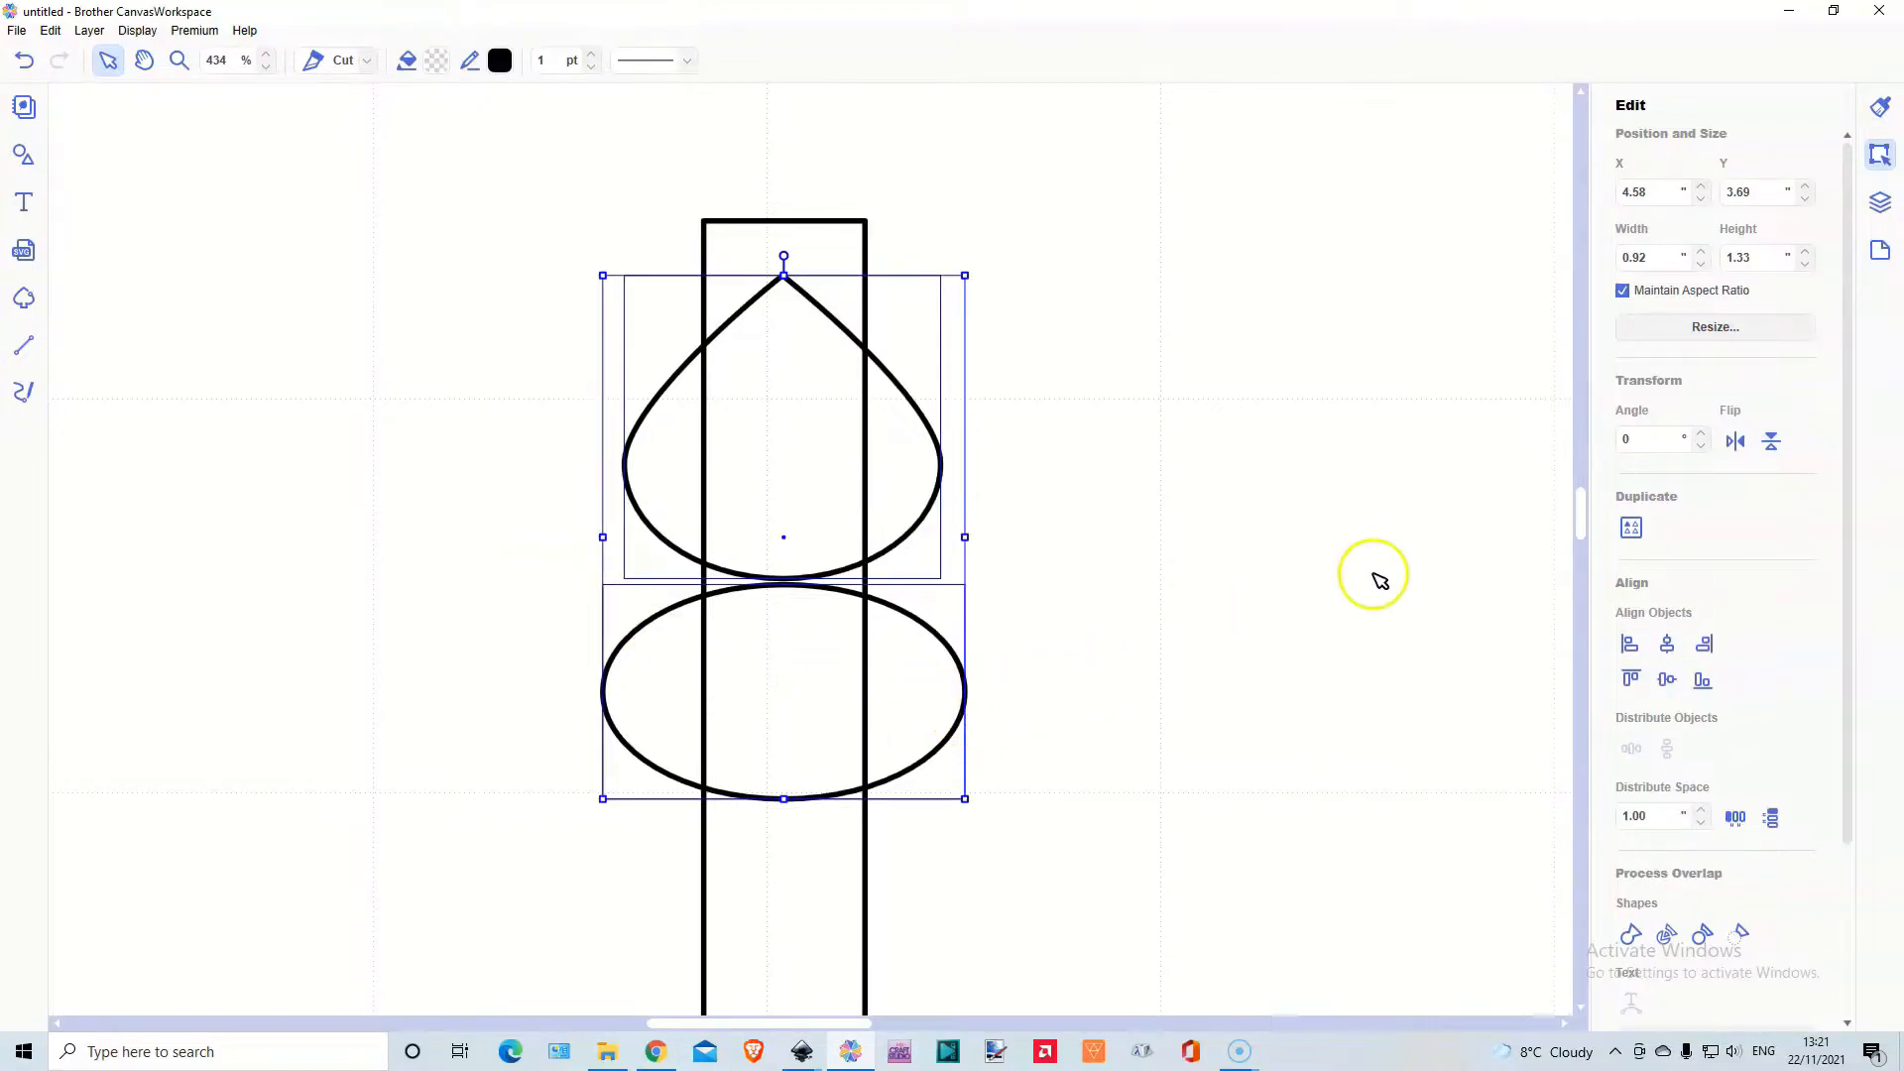
pyautogui.click(1667, 646)
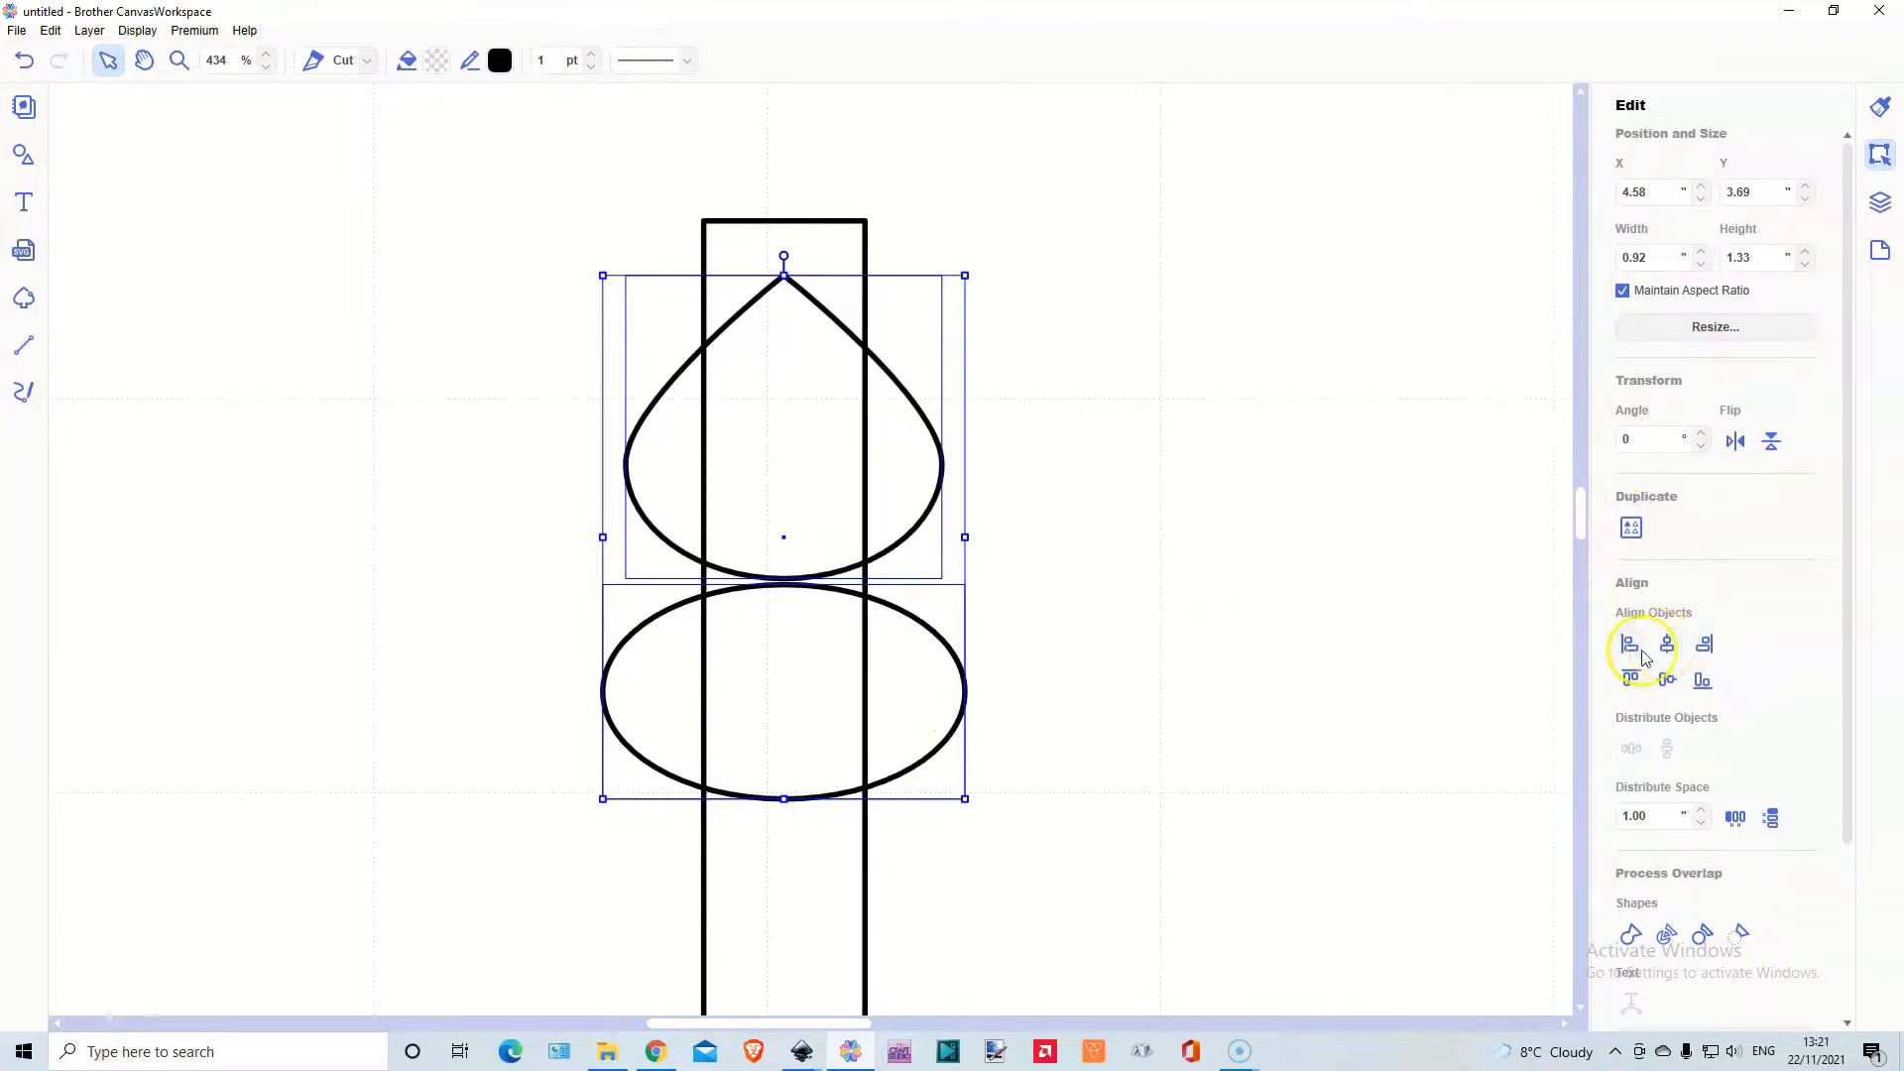
# Weld the teardrop, ellipse and key body into one outline and move it left and down to about X 3.29, Y 3.89 inches
pyautogui.keyDown('shift'); pyautogui.click(841, 251); pyautogui.keyUp('shift')
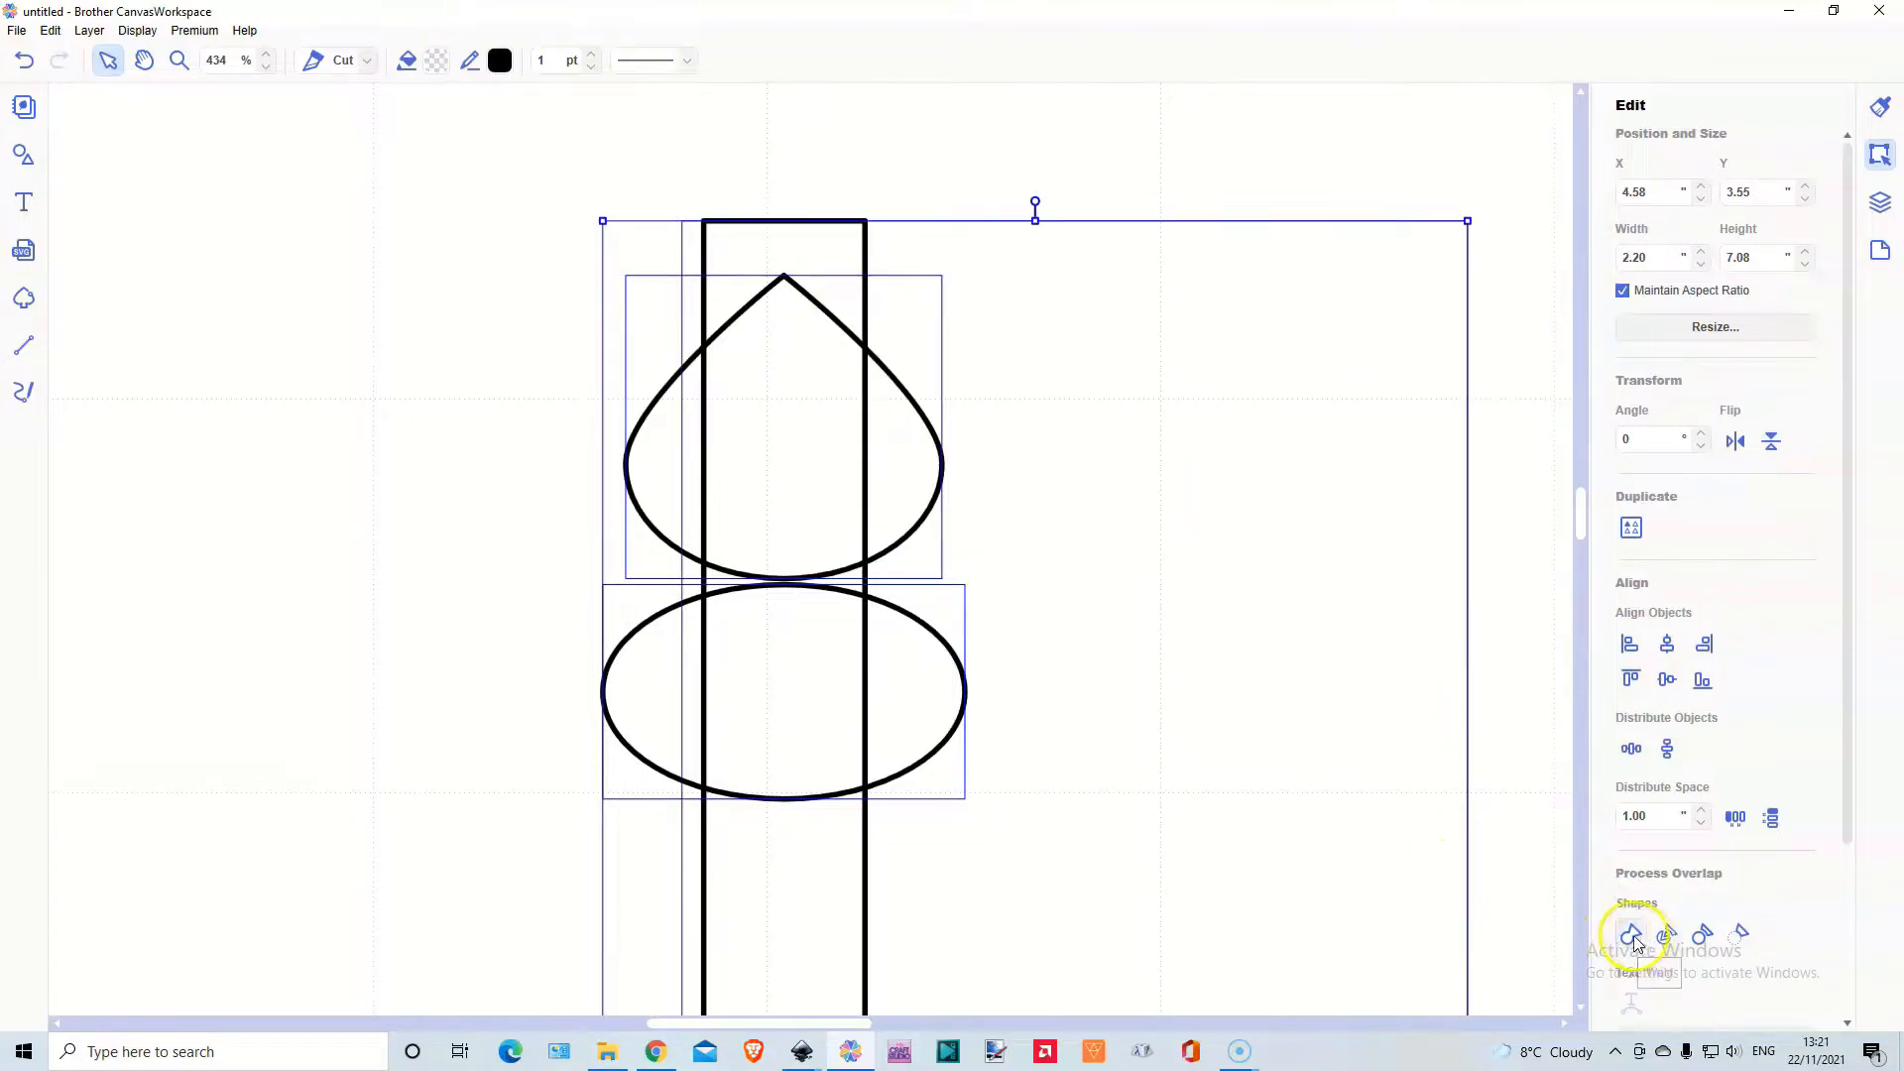
pyautogui.click(1632, 938)
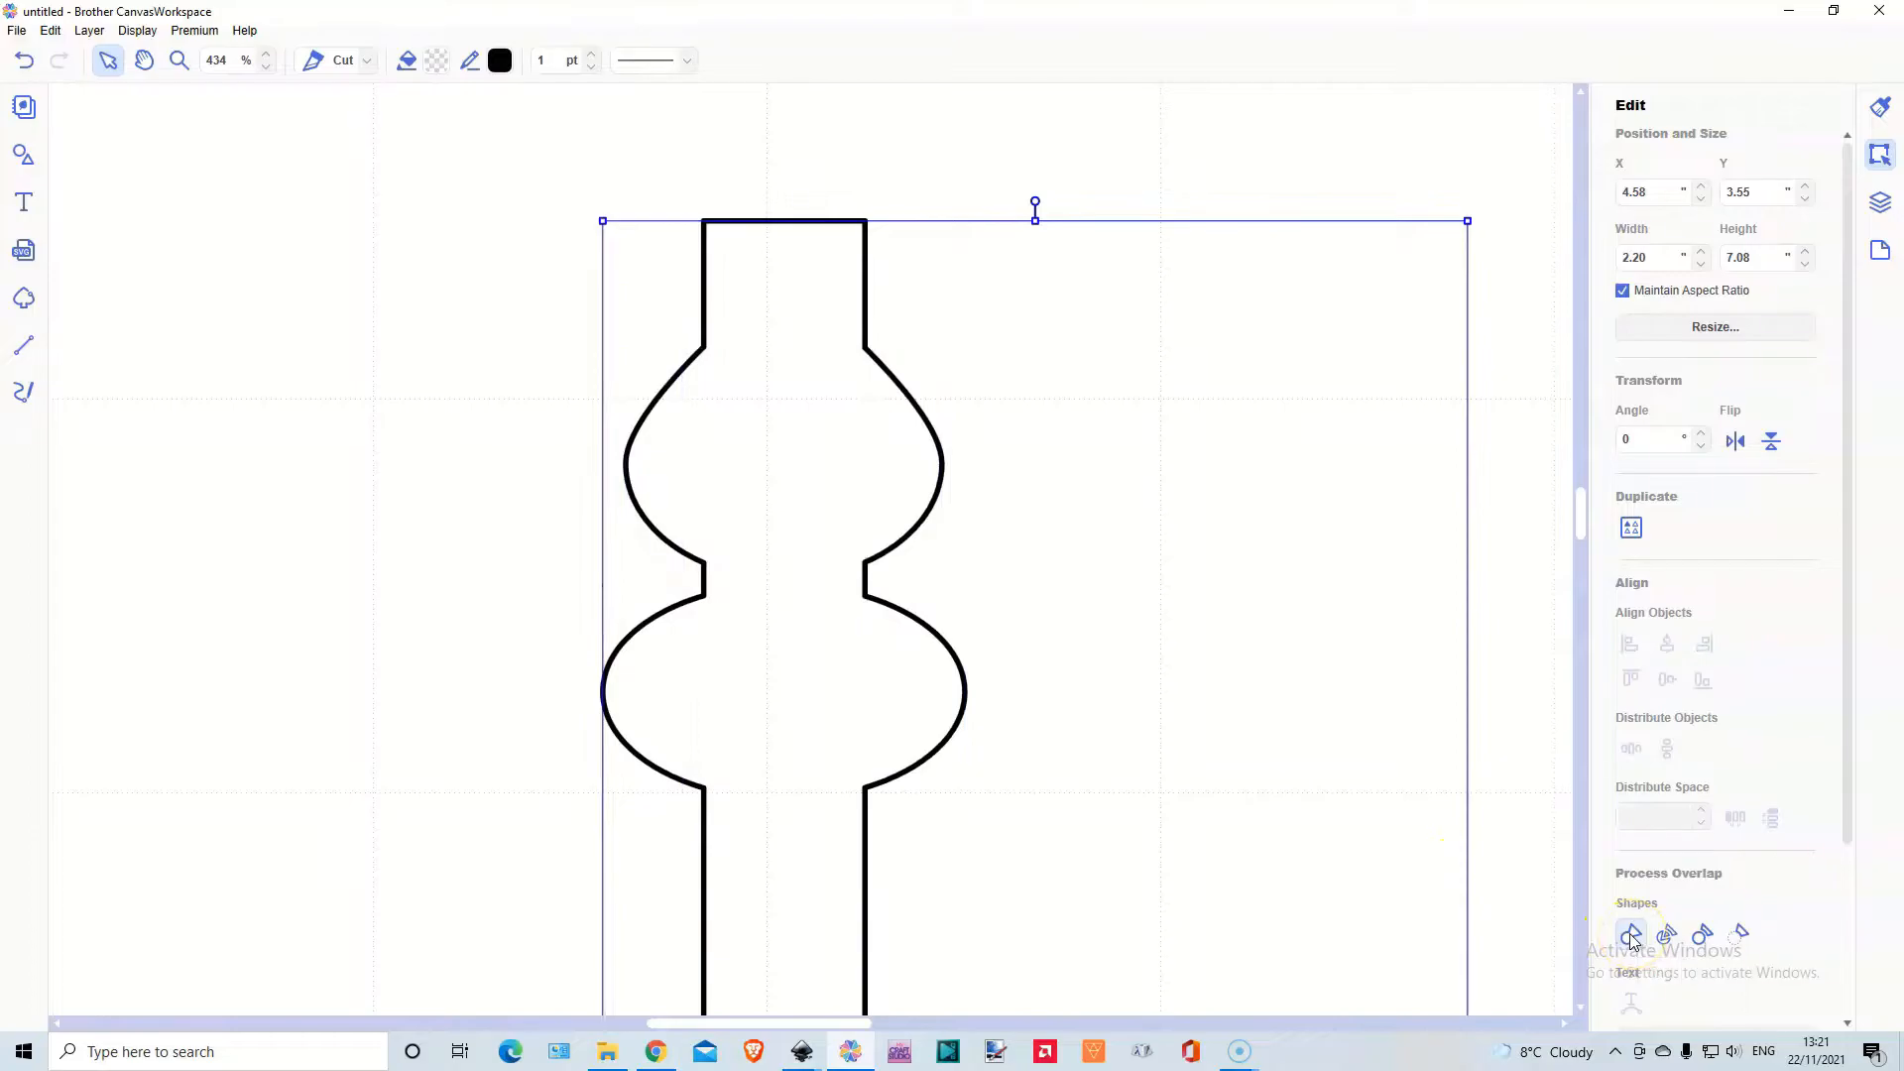
pyautogui.click(137, 30)
pyautogui.click(175, 88)
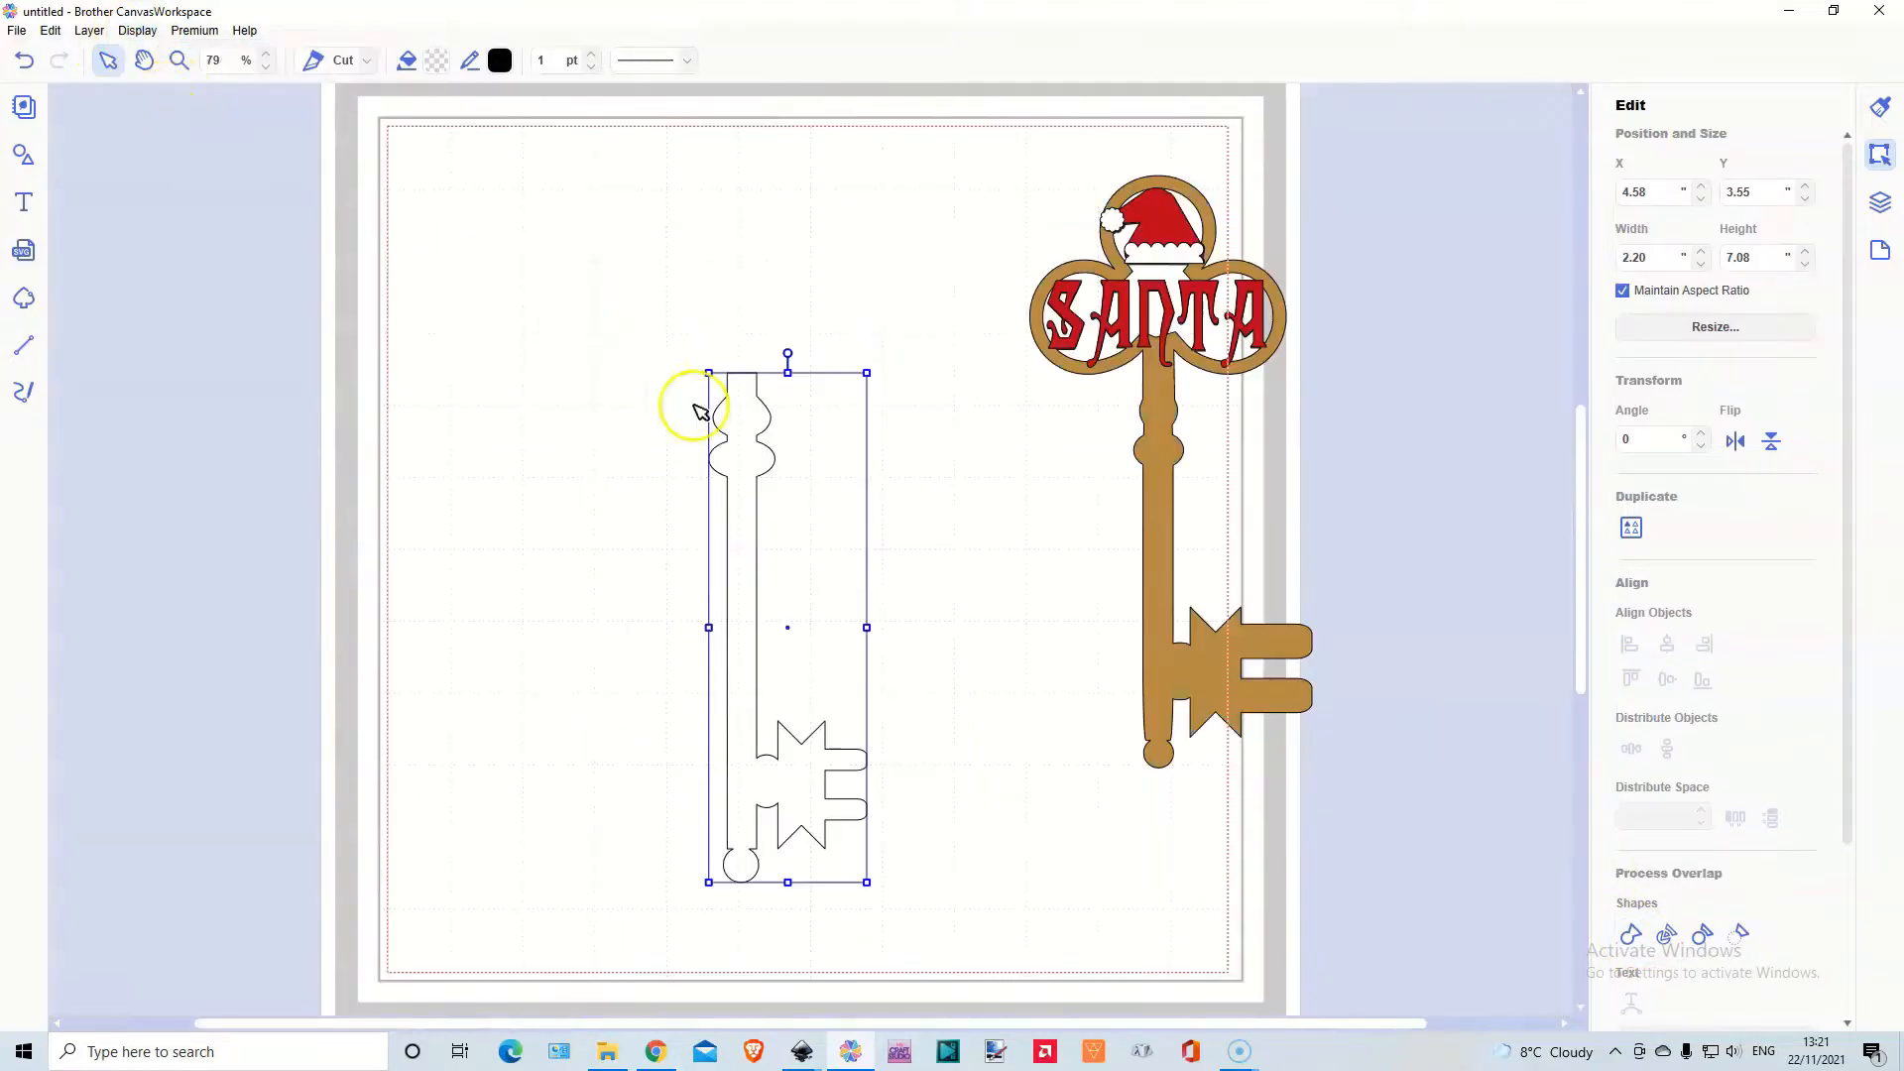
pyautogui.moveTo(790, 777); pyautogui.dragTo(699, 802)
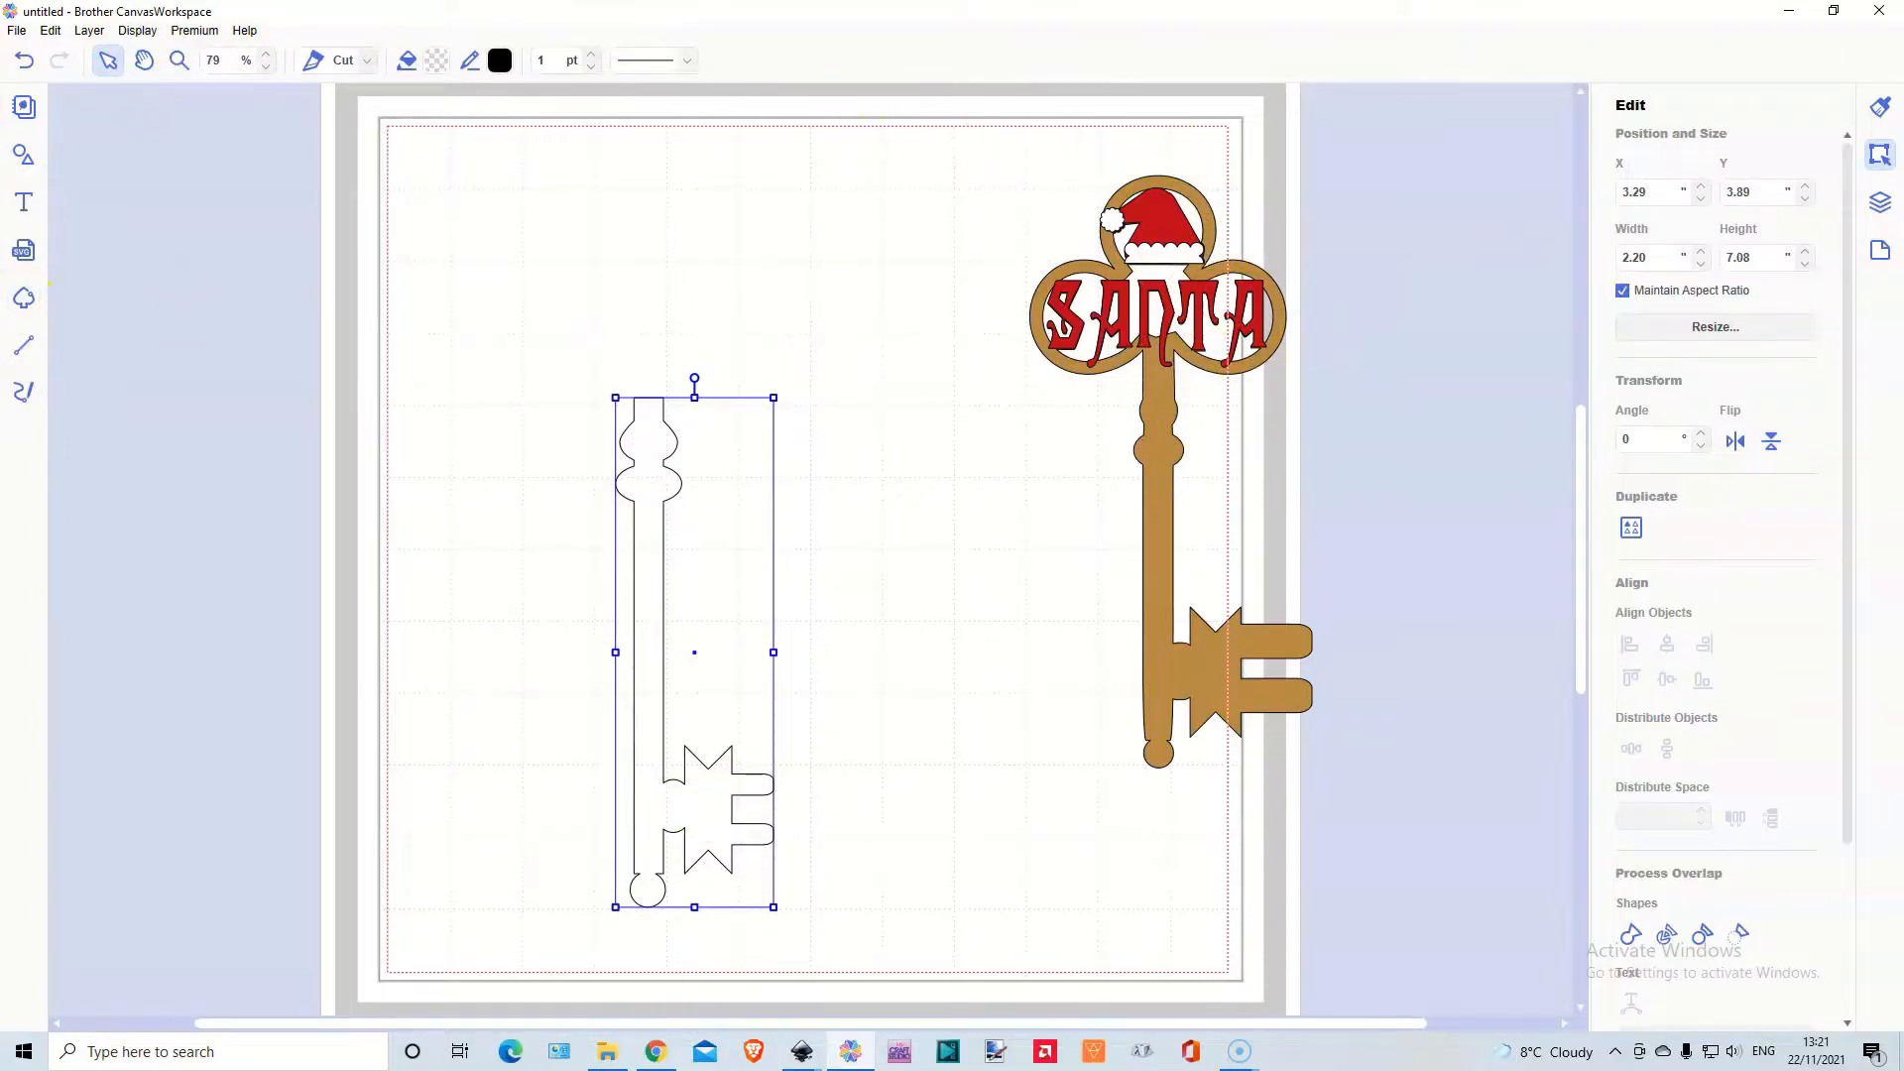
# Add the playing-card club shape from the Others group beside the key, on its left
pyautogui.click(24, 156)
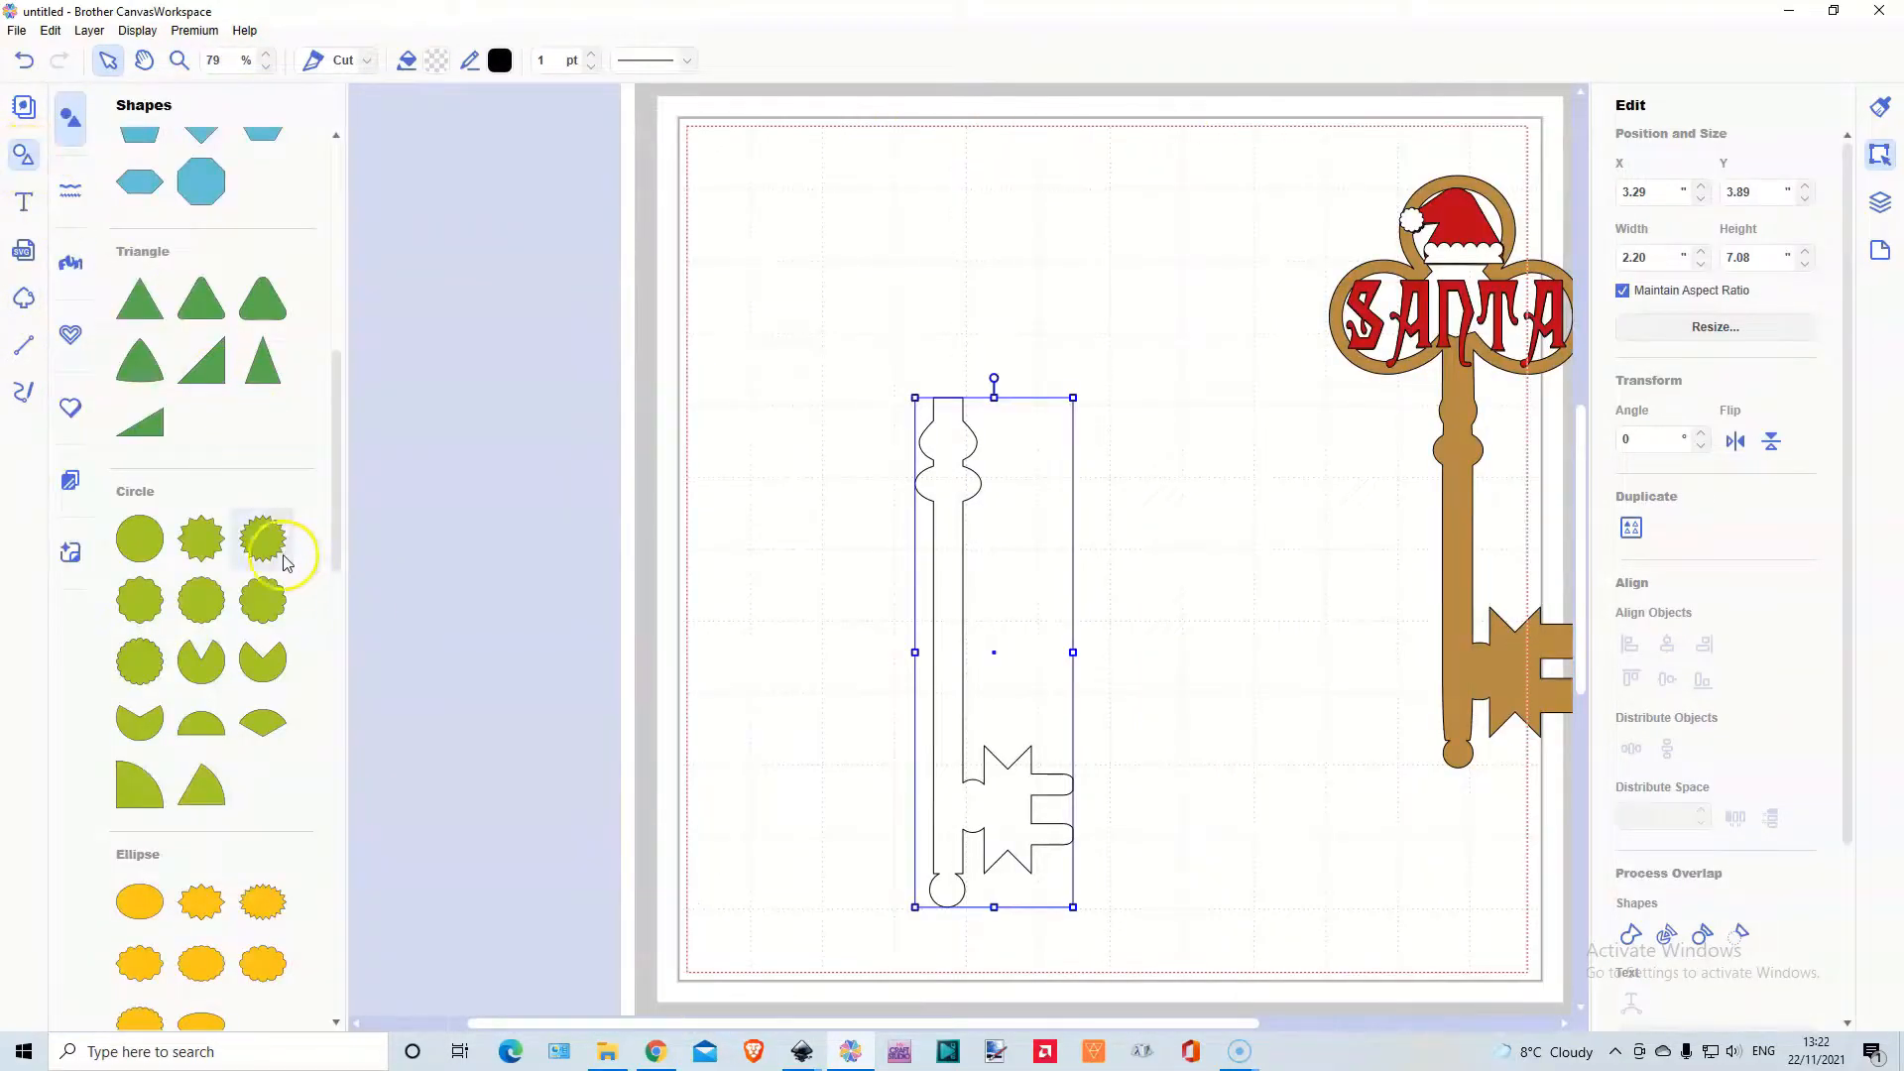
pyautogui.scroll(-10, 269, 582)
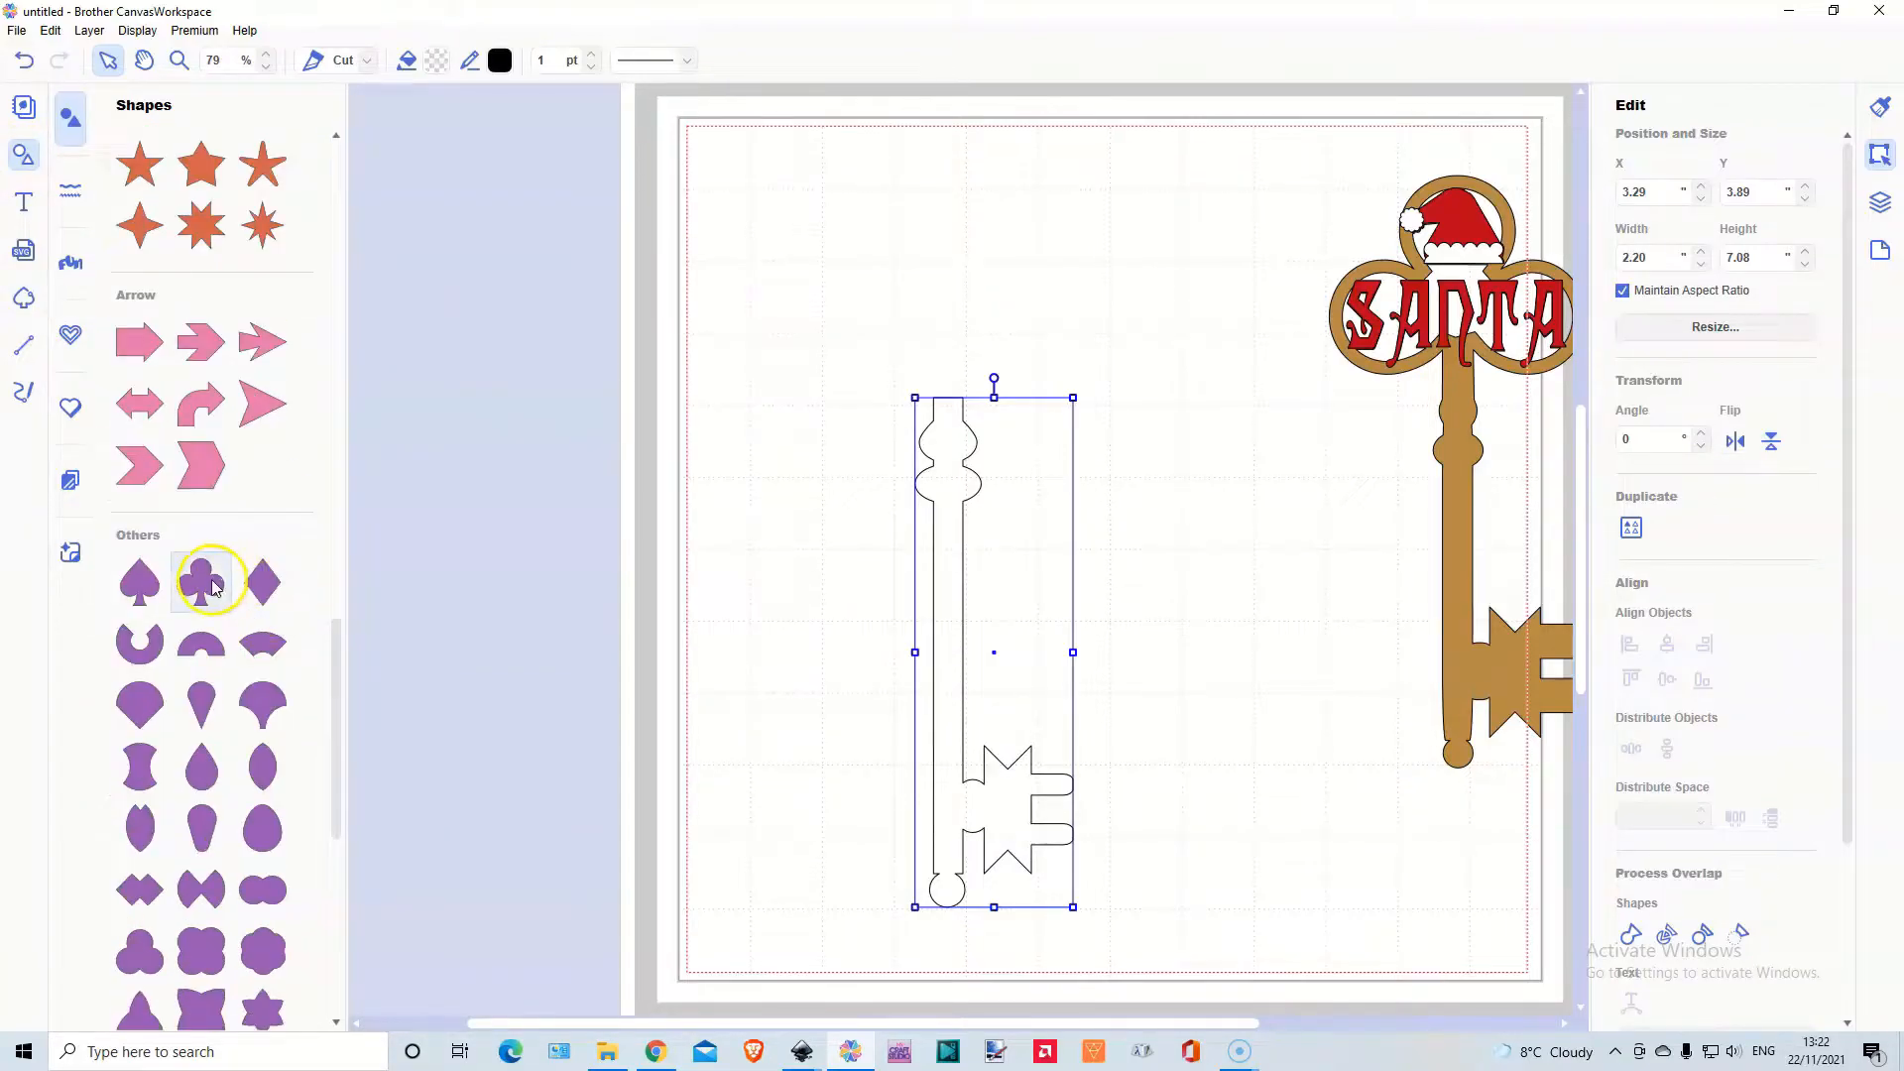
pyautogui.moveTo(212, 587); pyautogui.dragTo(727, 545)
# Edit the club's points to shorten and narrow its stem, moving both bottom points inward and up
pyautogui.doubleClick(729, 548)
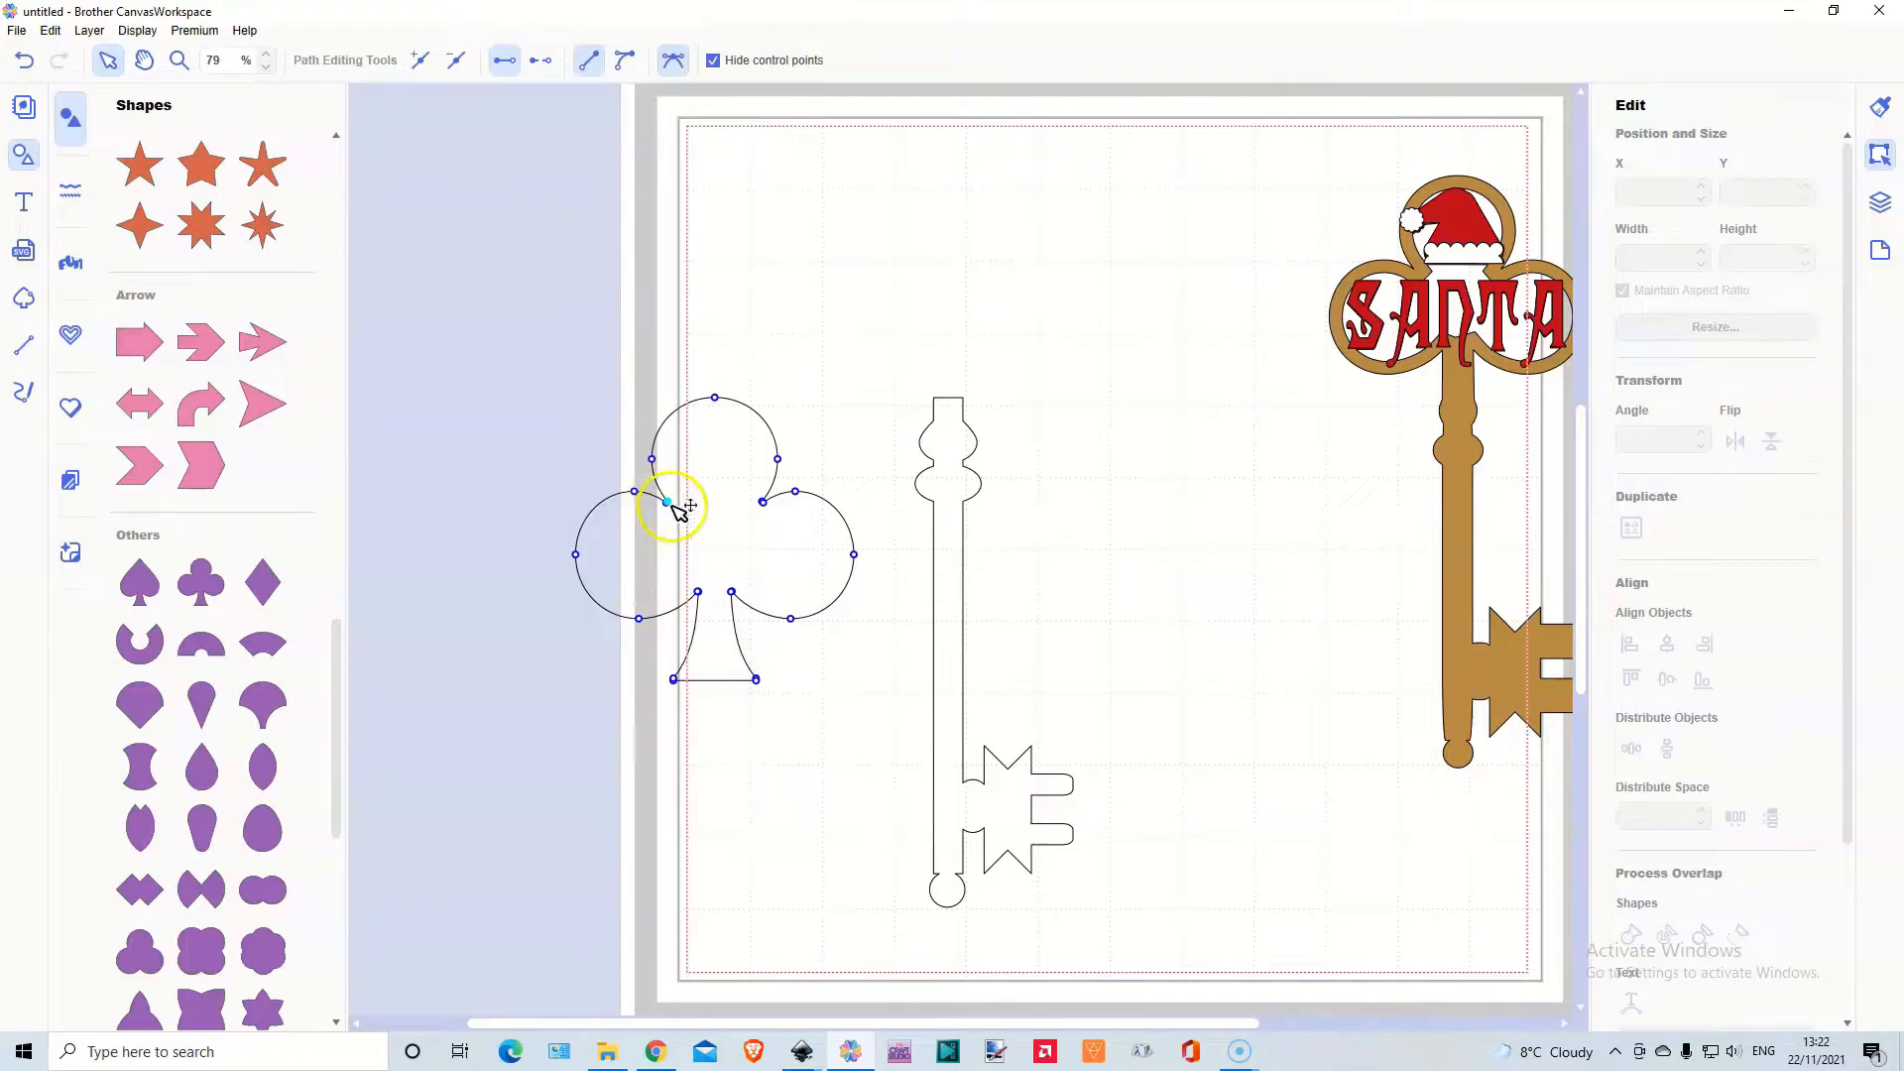
pyautogui.click(735, 557)
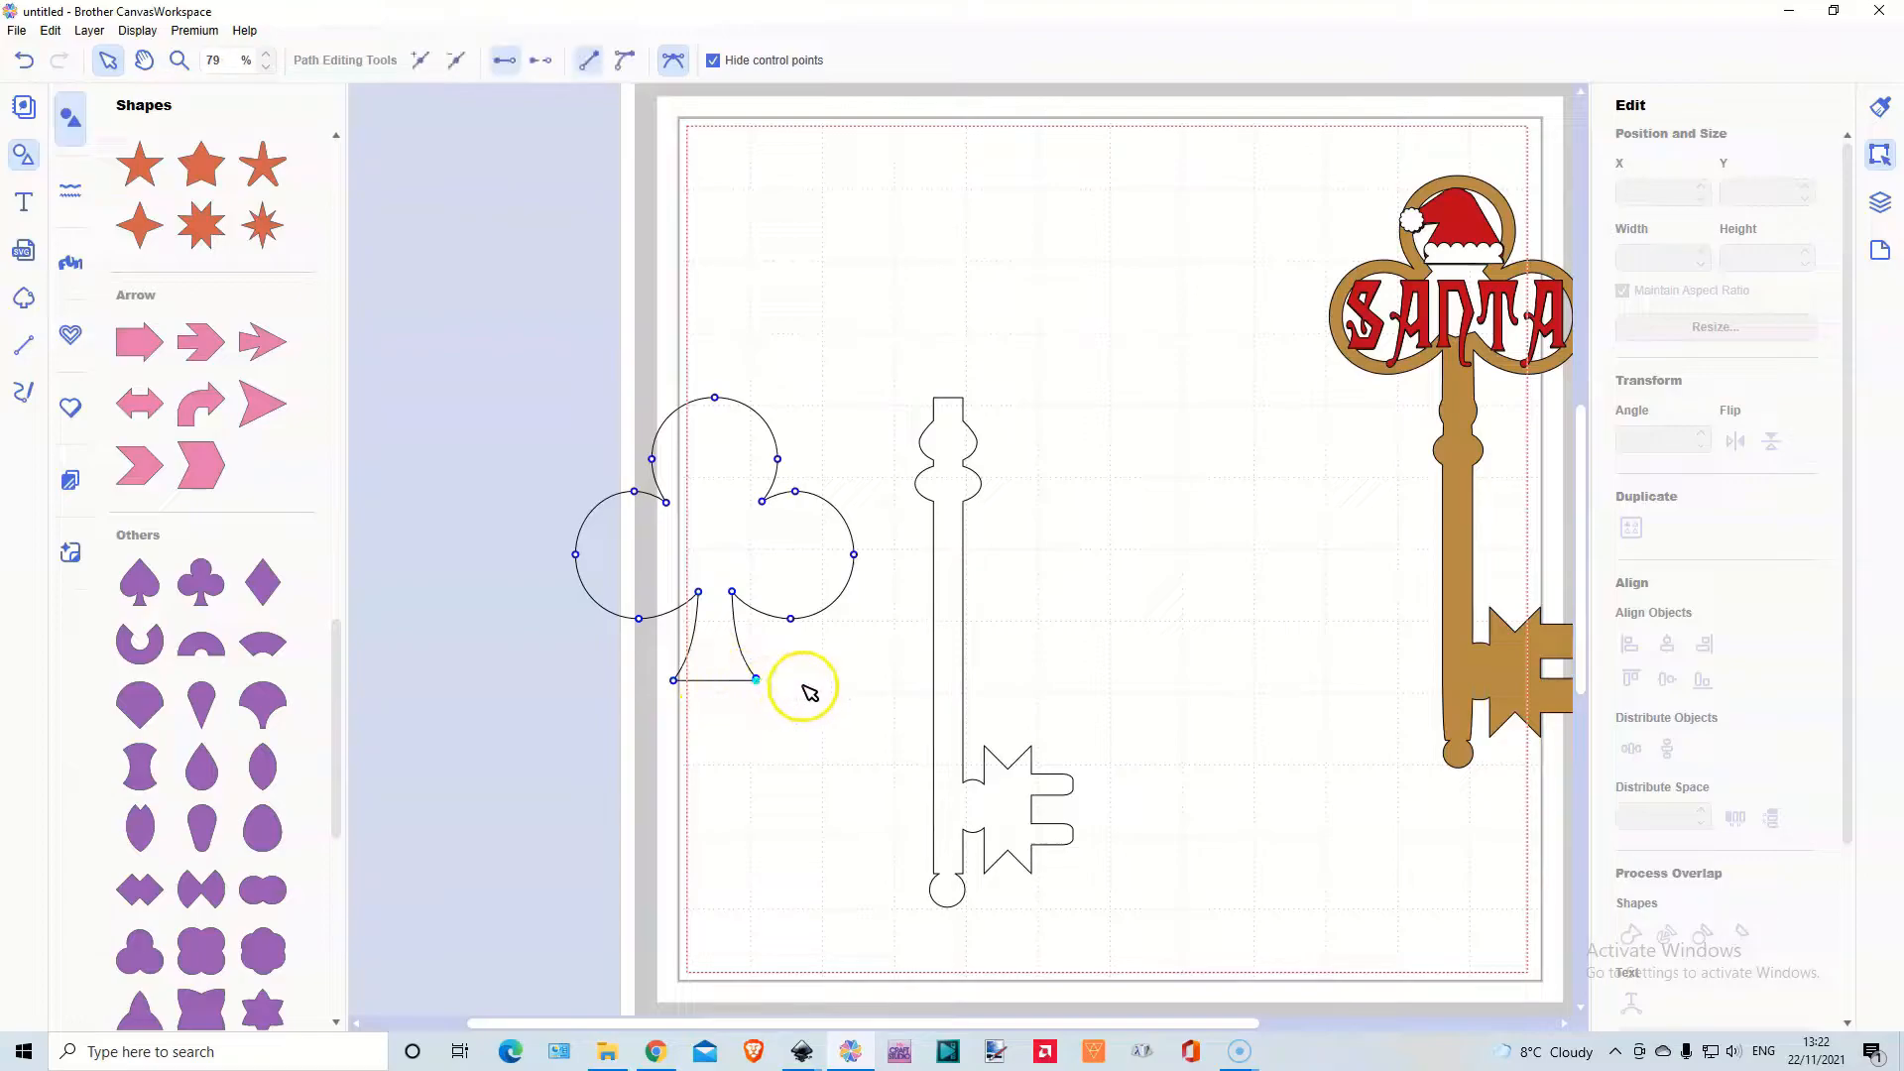
pyautogui.moveTo(757, 679); pyautogui.dragTo(677, 681)
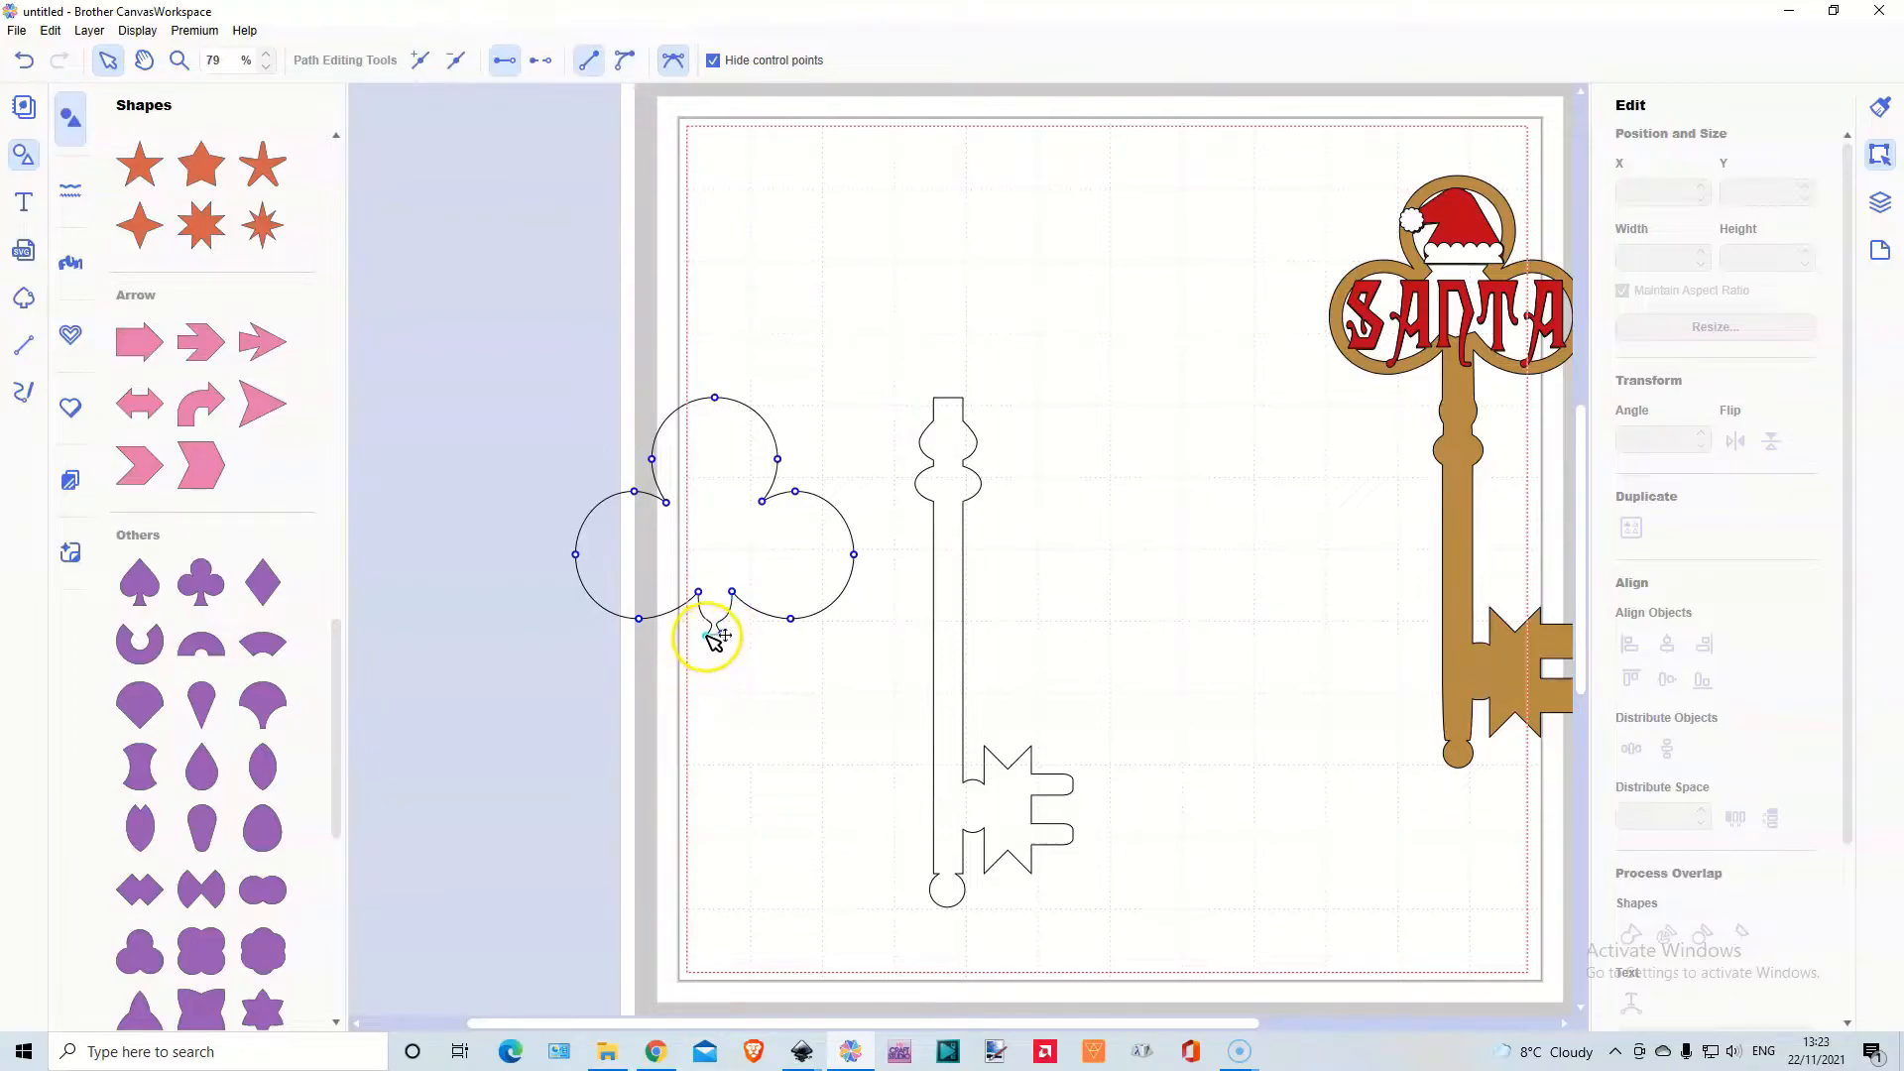
# Turn both curved sides of the club's stem into straight lines and level its bottom edge
pyautogui.click(733, 596)
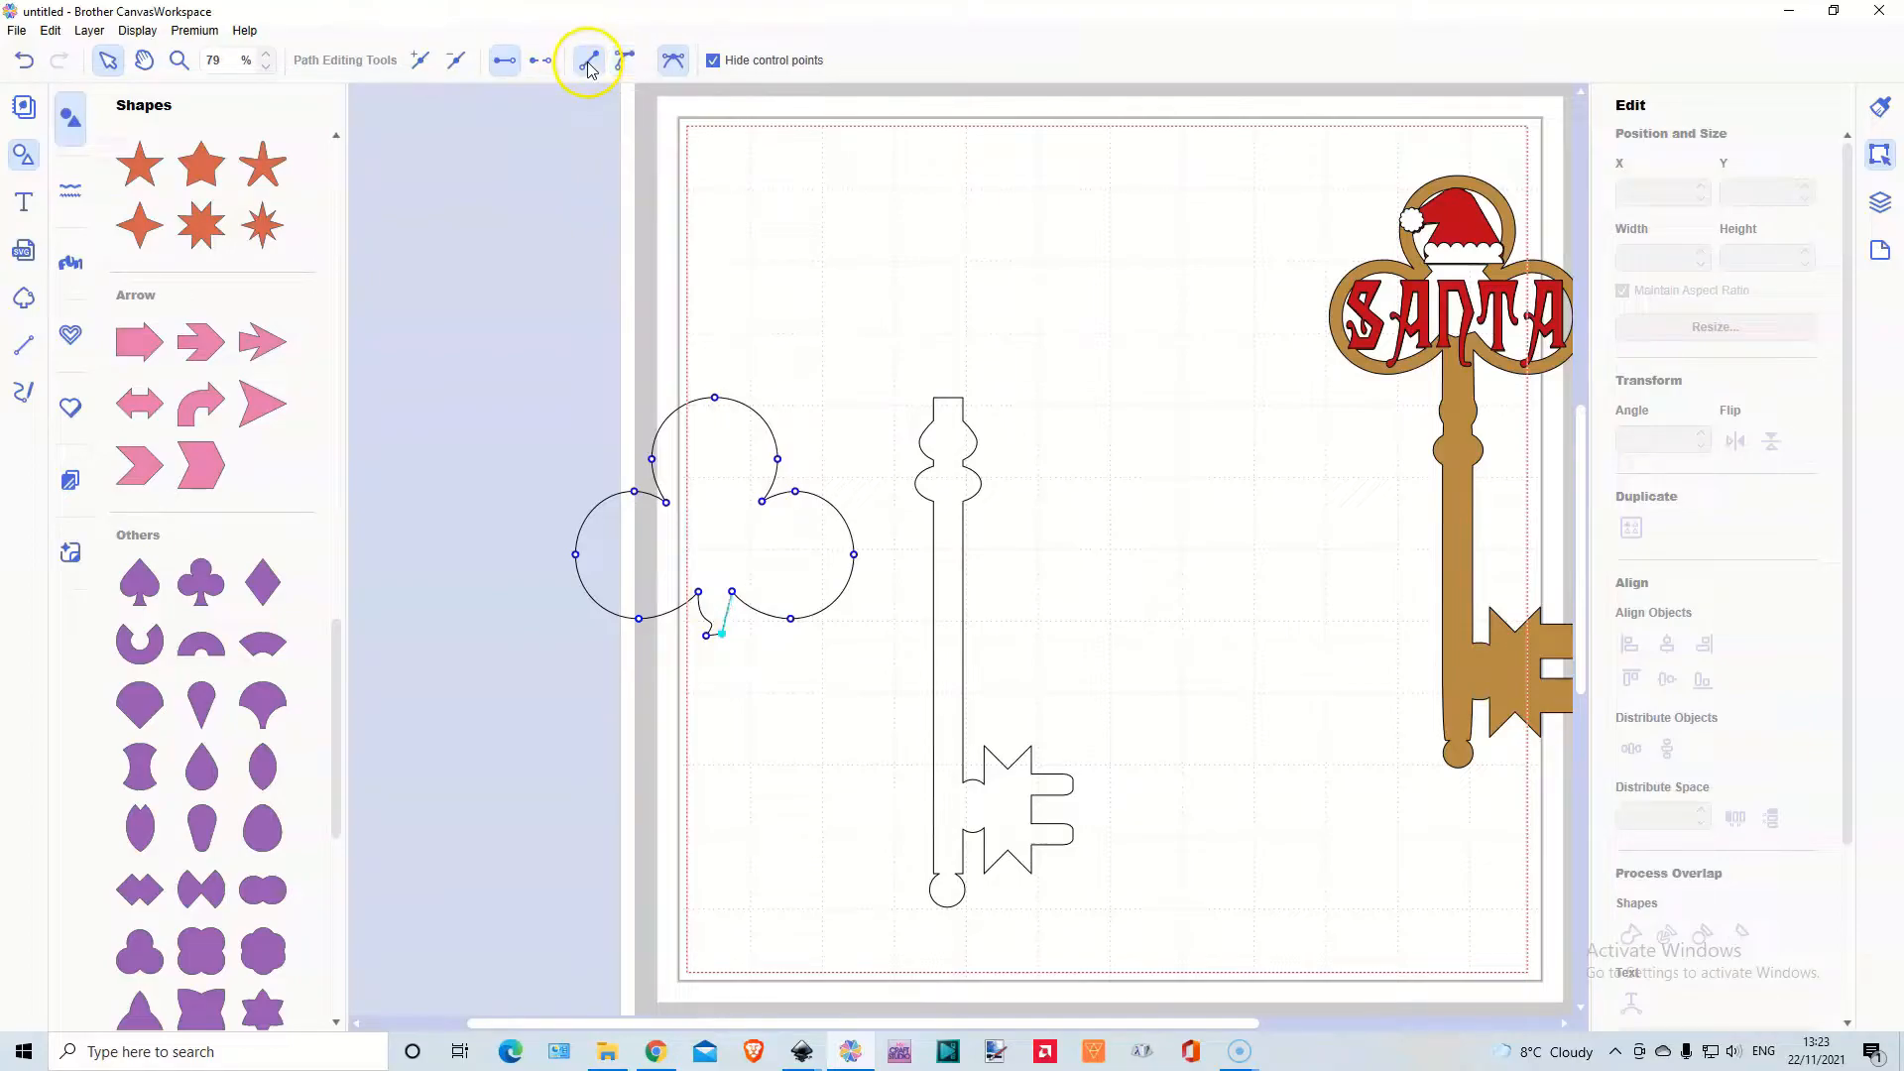
pyautogui.moveTo(697, 591); pyautogui.dragTo(704, 594)
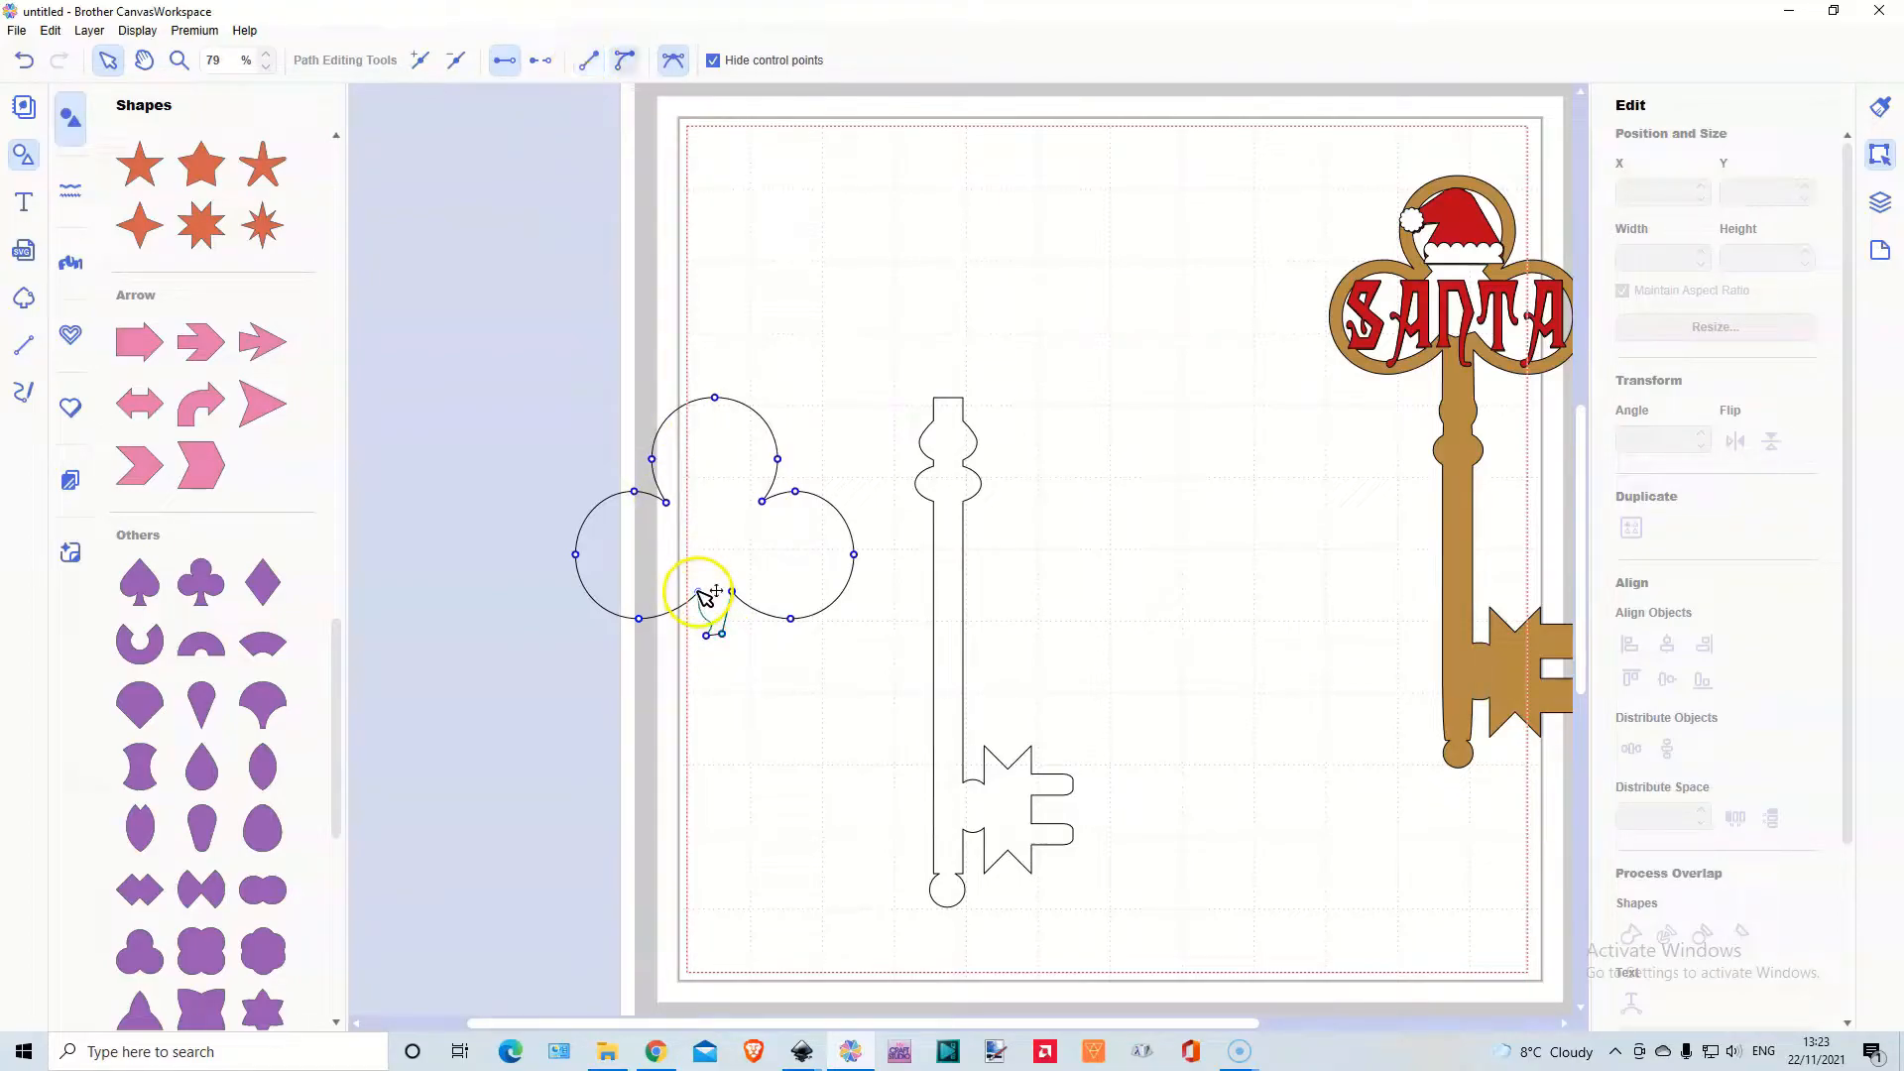
pyautogui.click(587, 61)
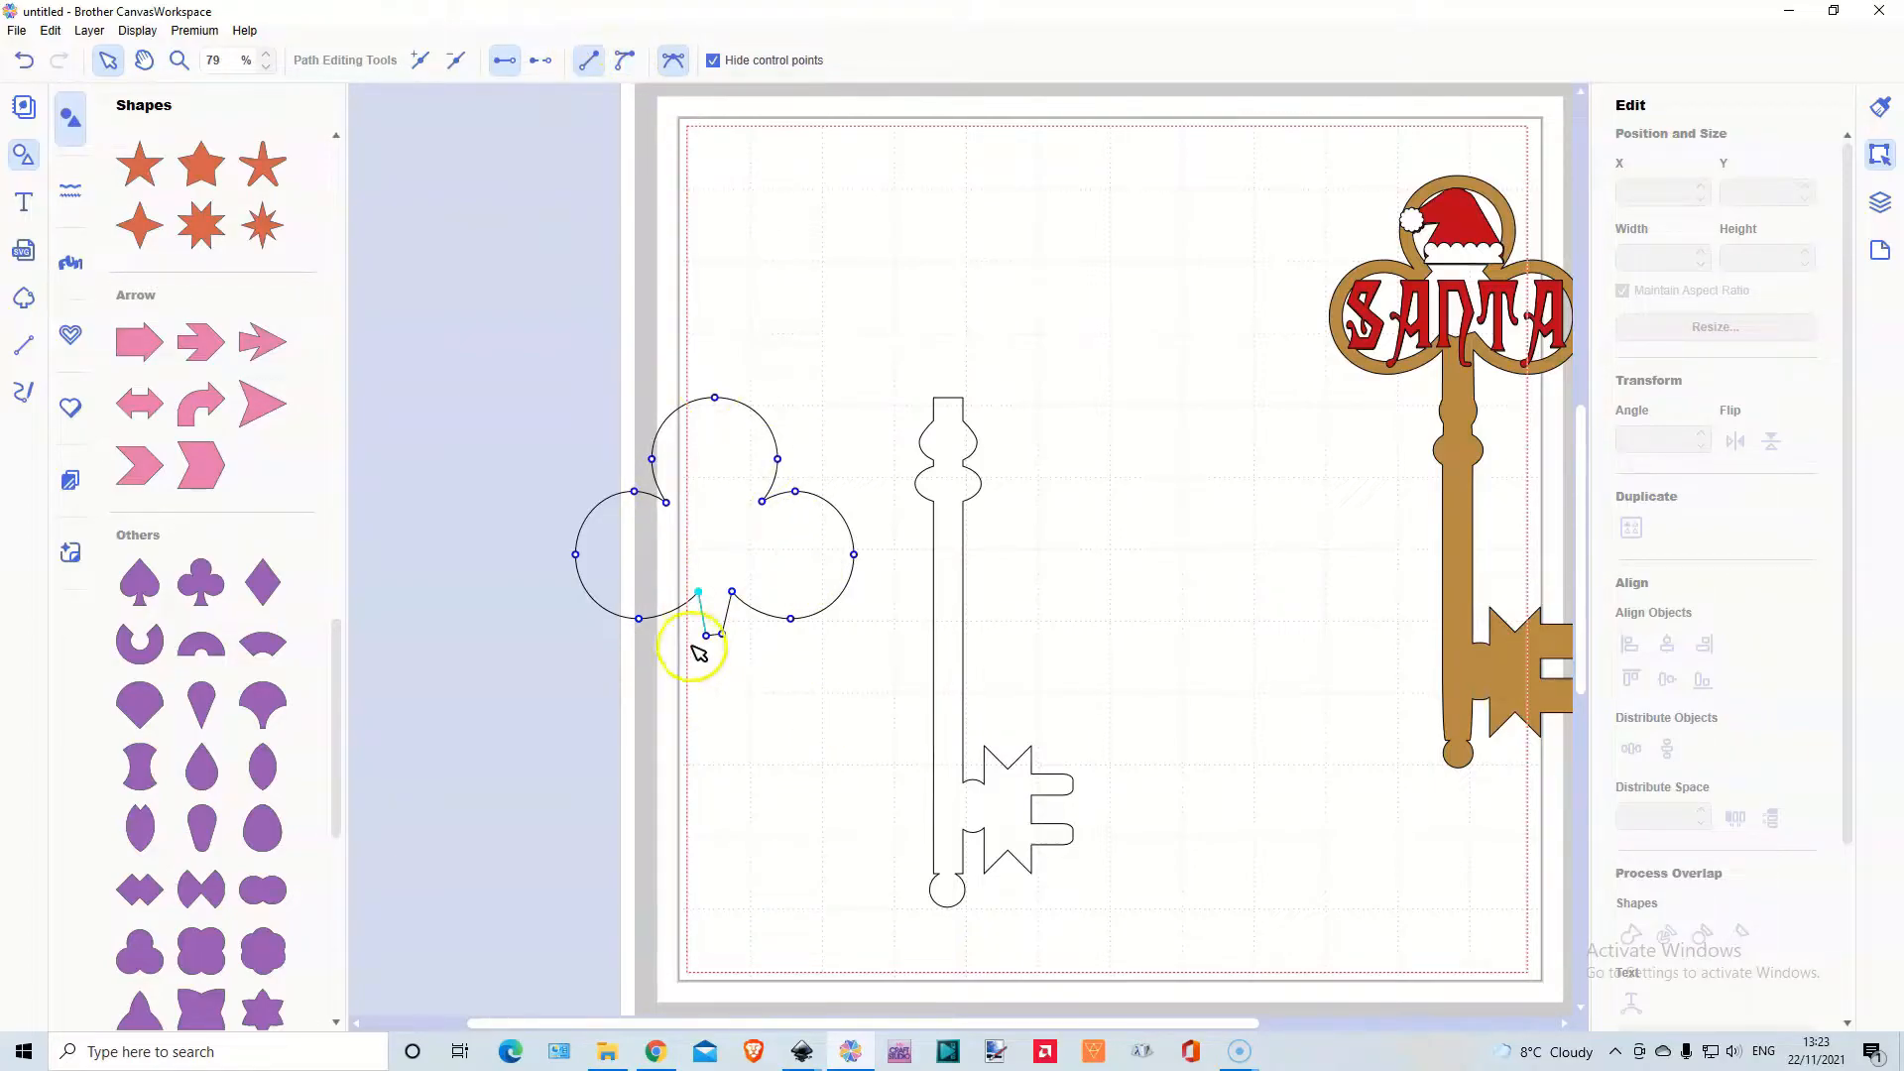
pyautogui.click(708, 636)
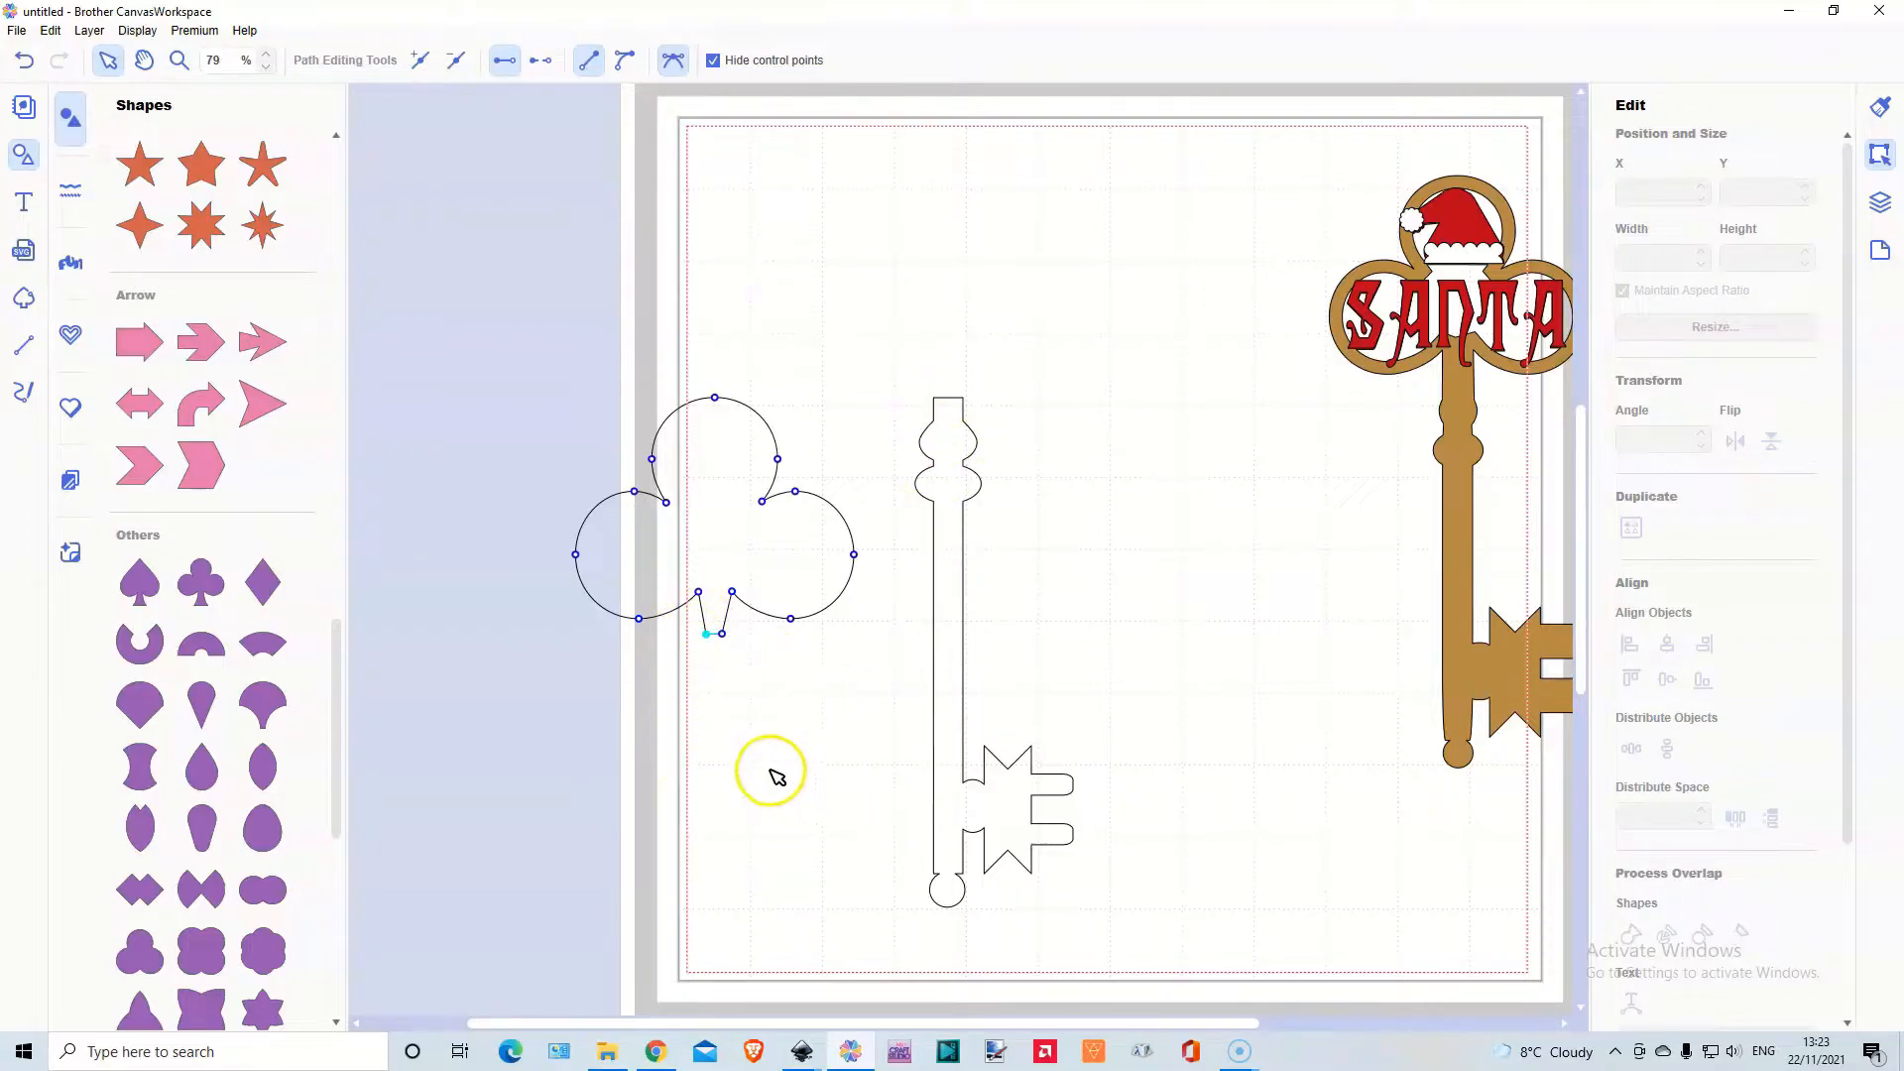
pyautogui.click(712, 663)
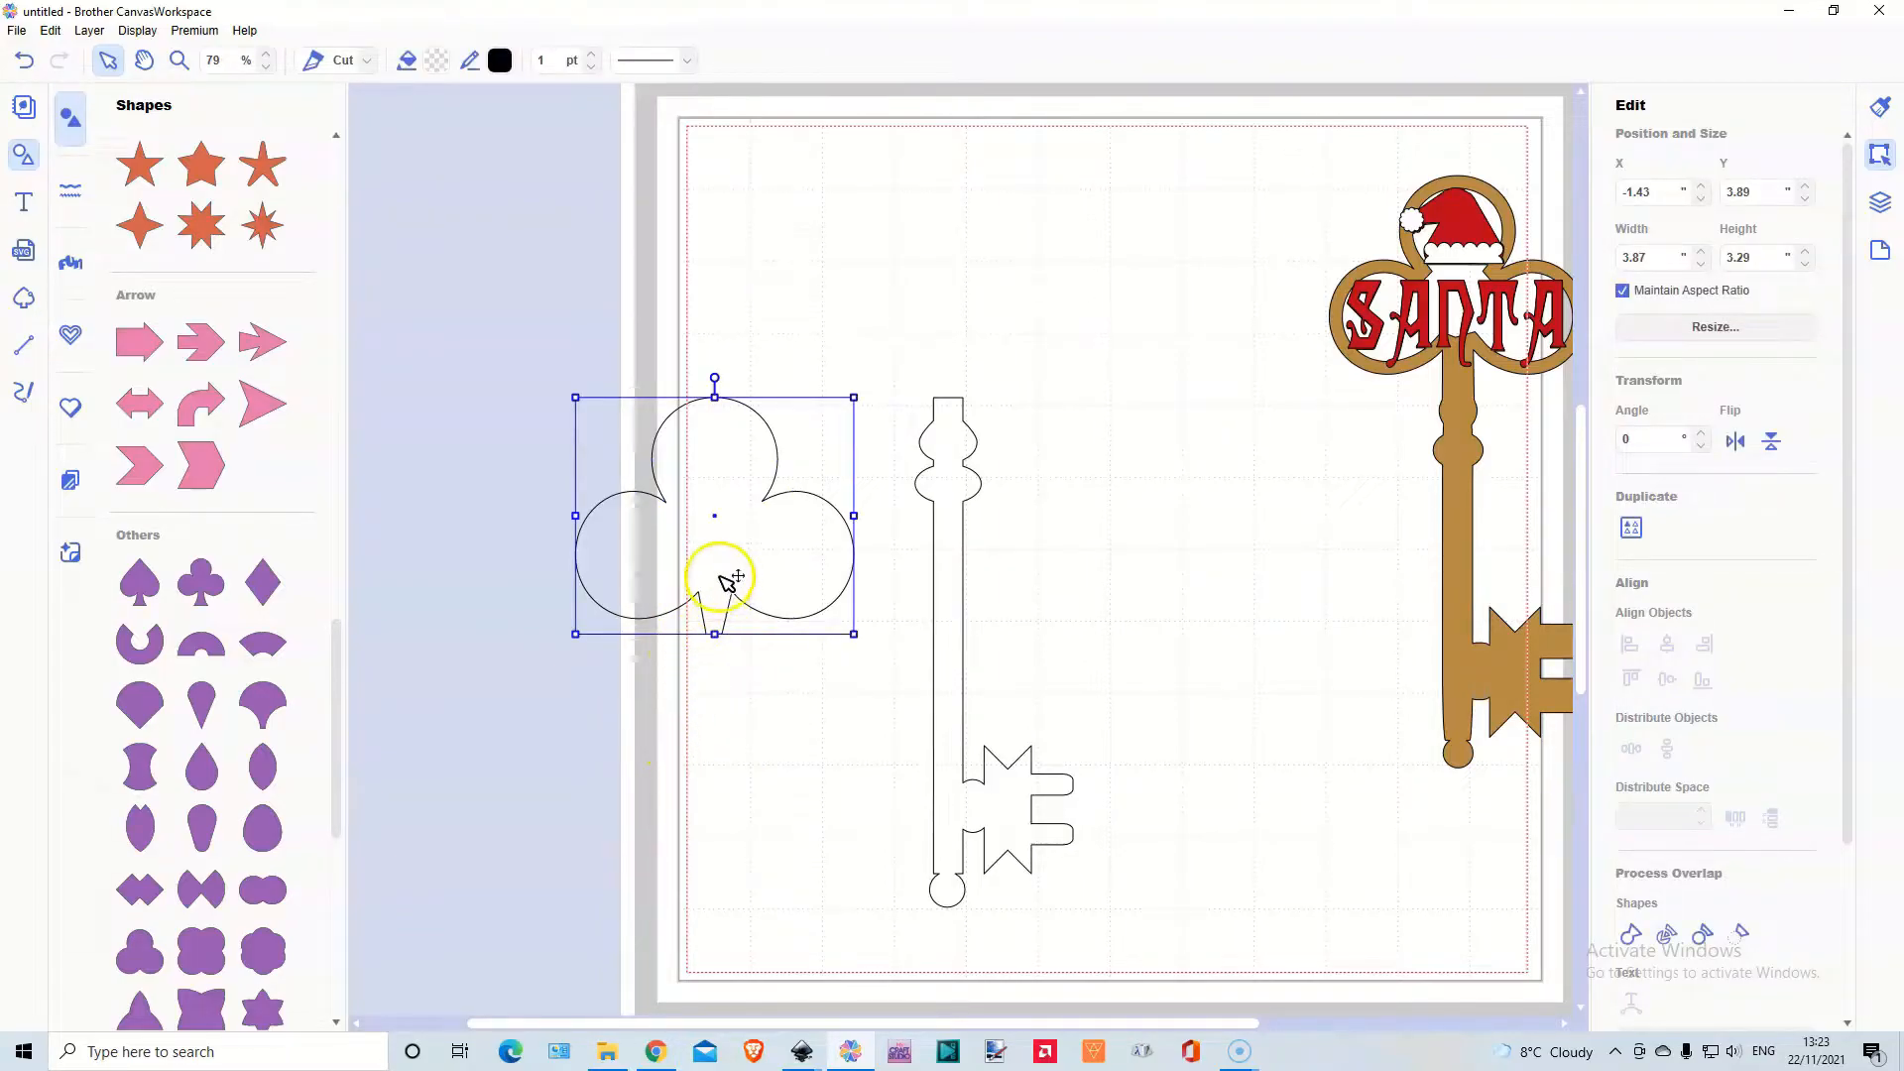
# Create an inward offset line of the club with 0.20 inch spacing and Bevel corners, leaving the original line as is
pyautogui.scroll(-3, 1612, 869)
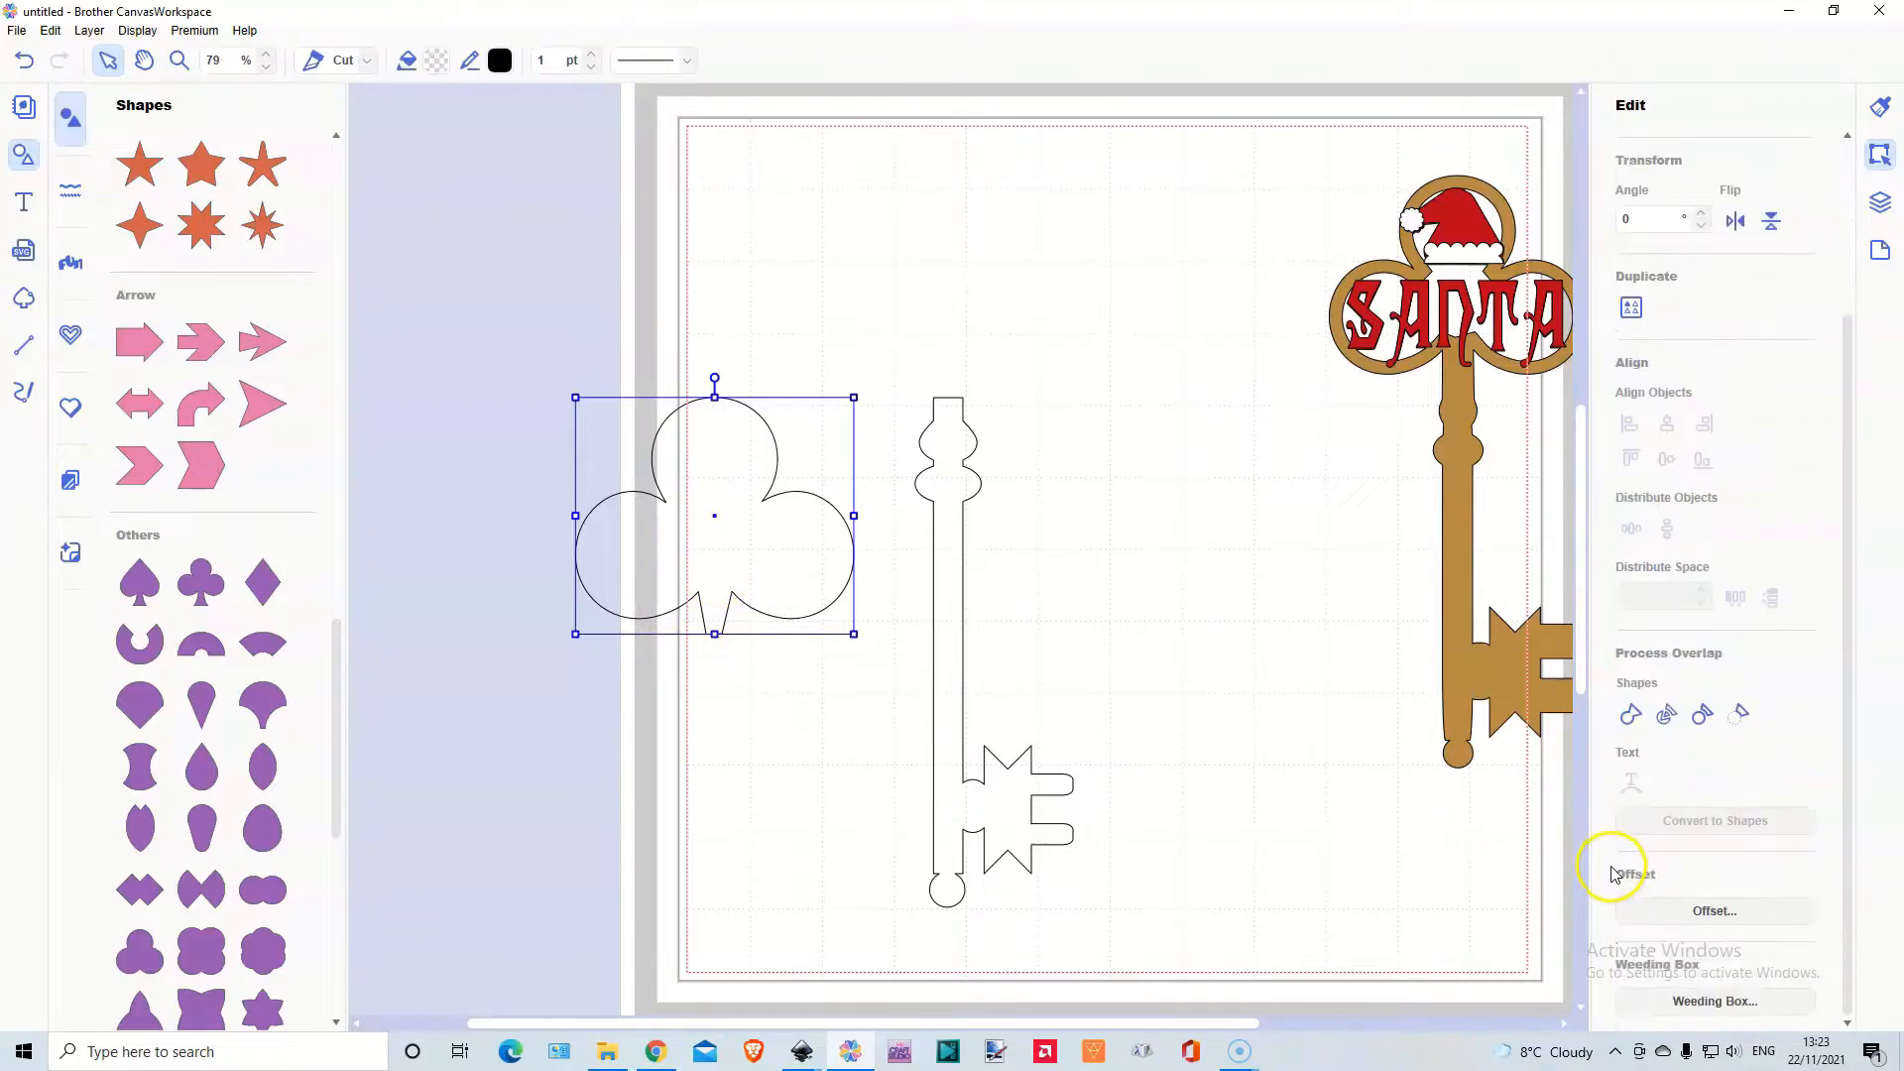
pyautogui.click(1701, 911)
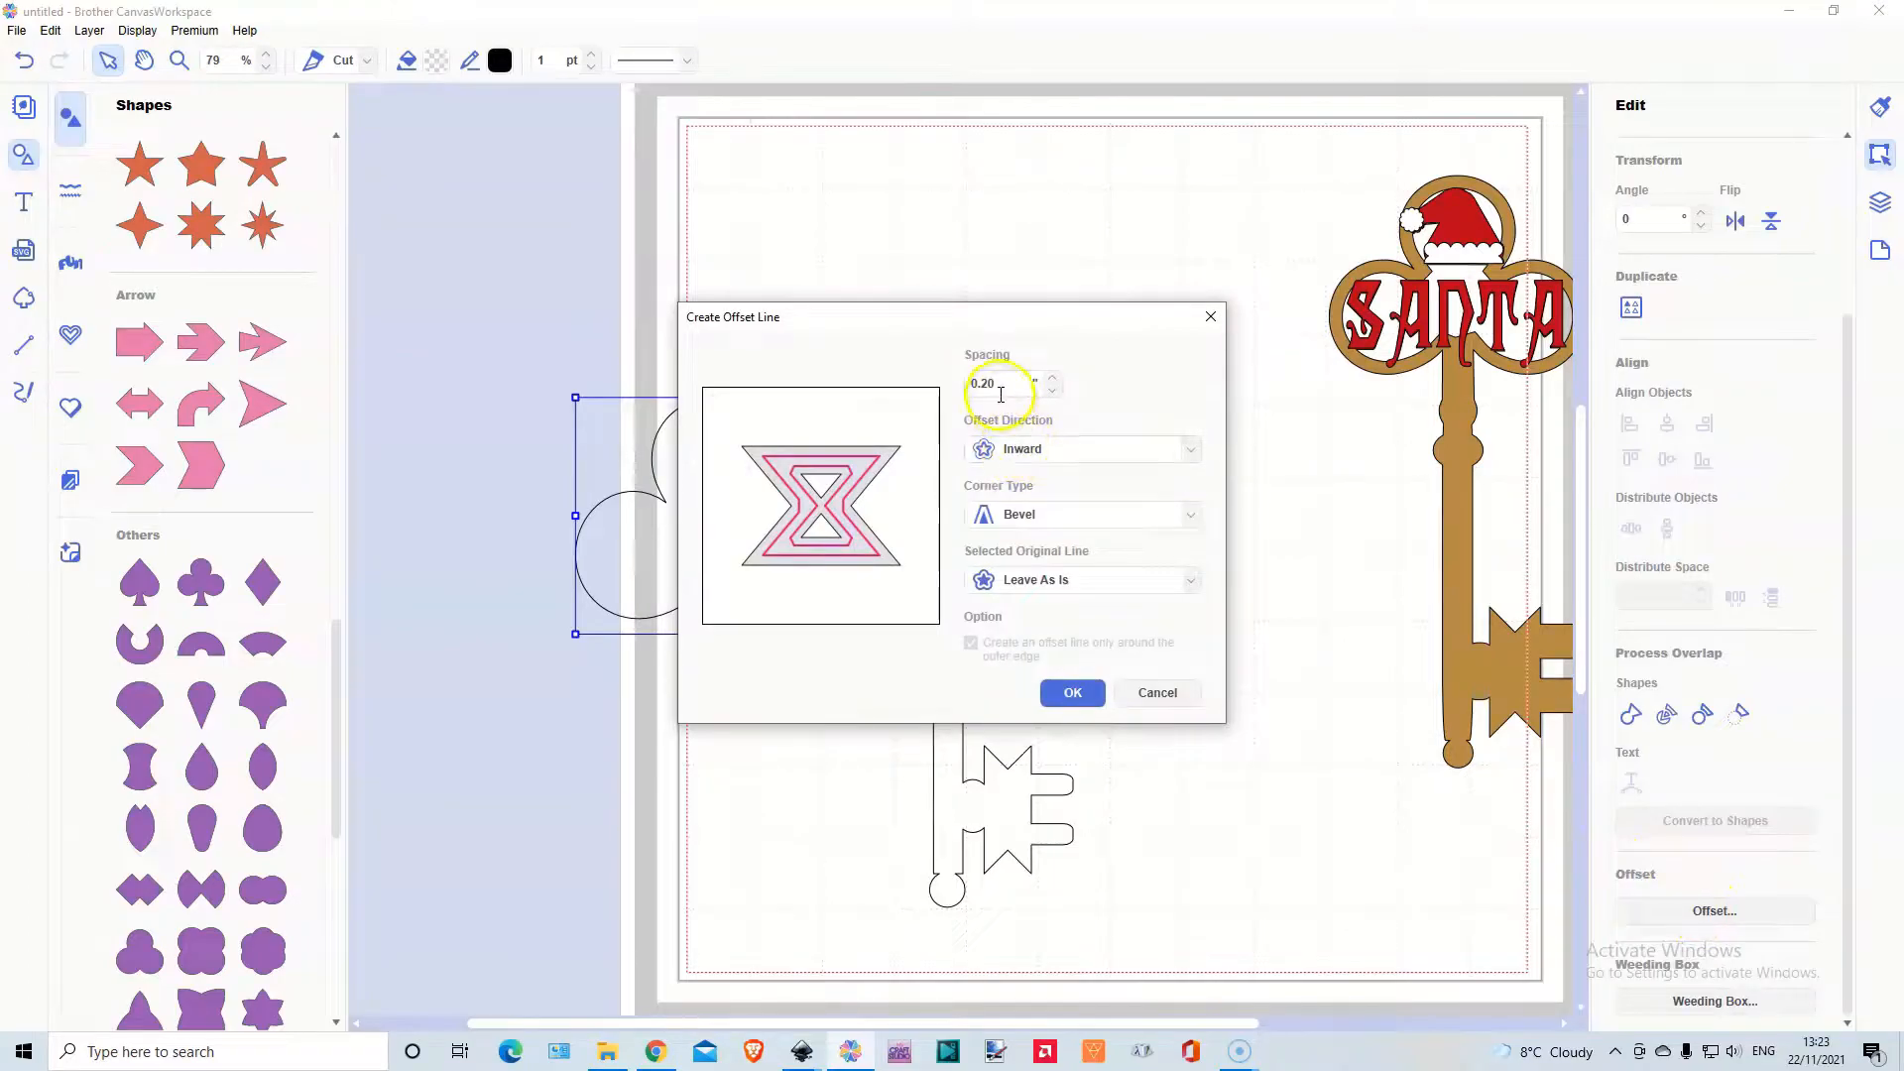
pyautogui.click(1027, 526)
pyautogui.click(1025, 561)
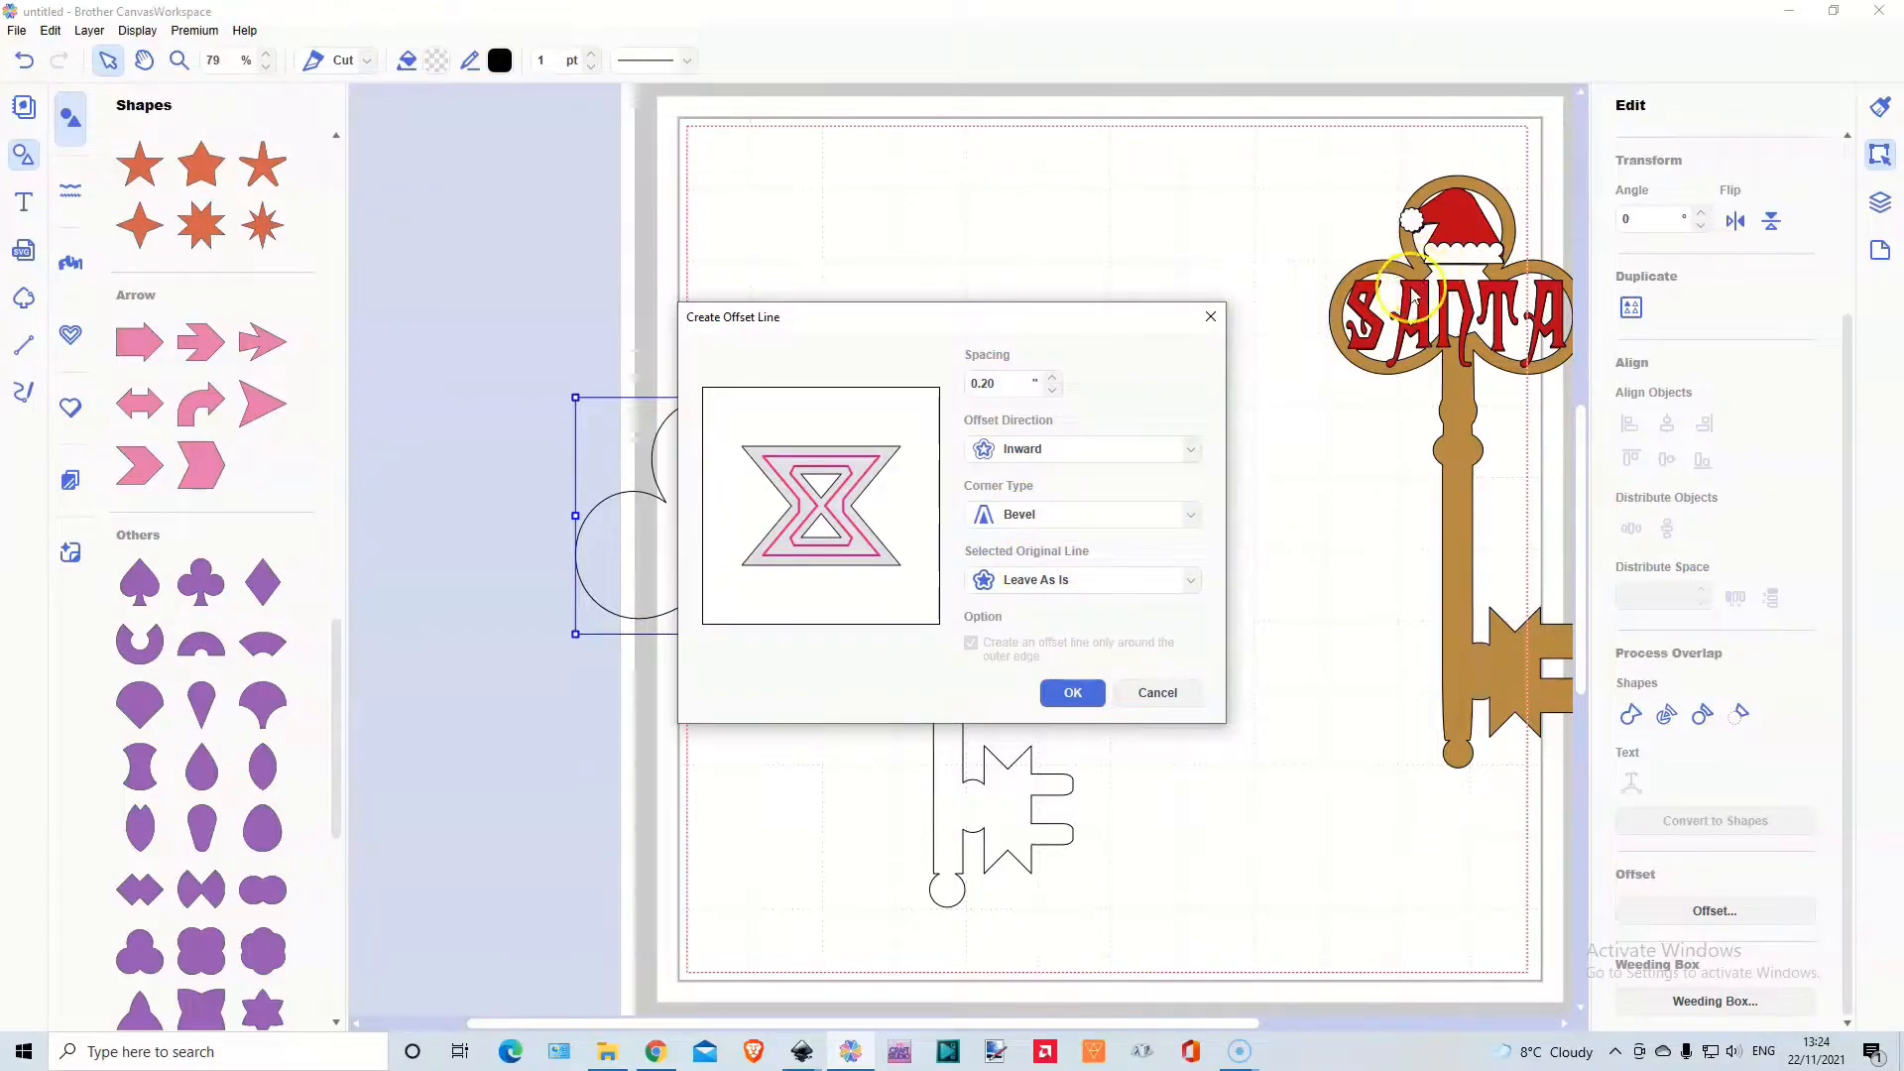
pyautogui.click(1075, 695)
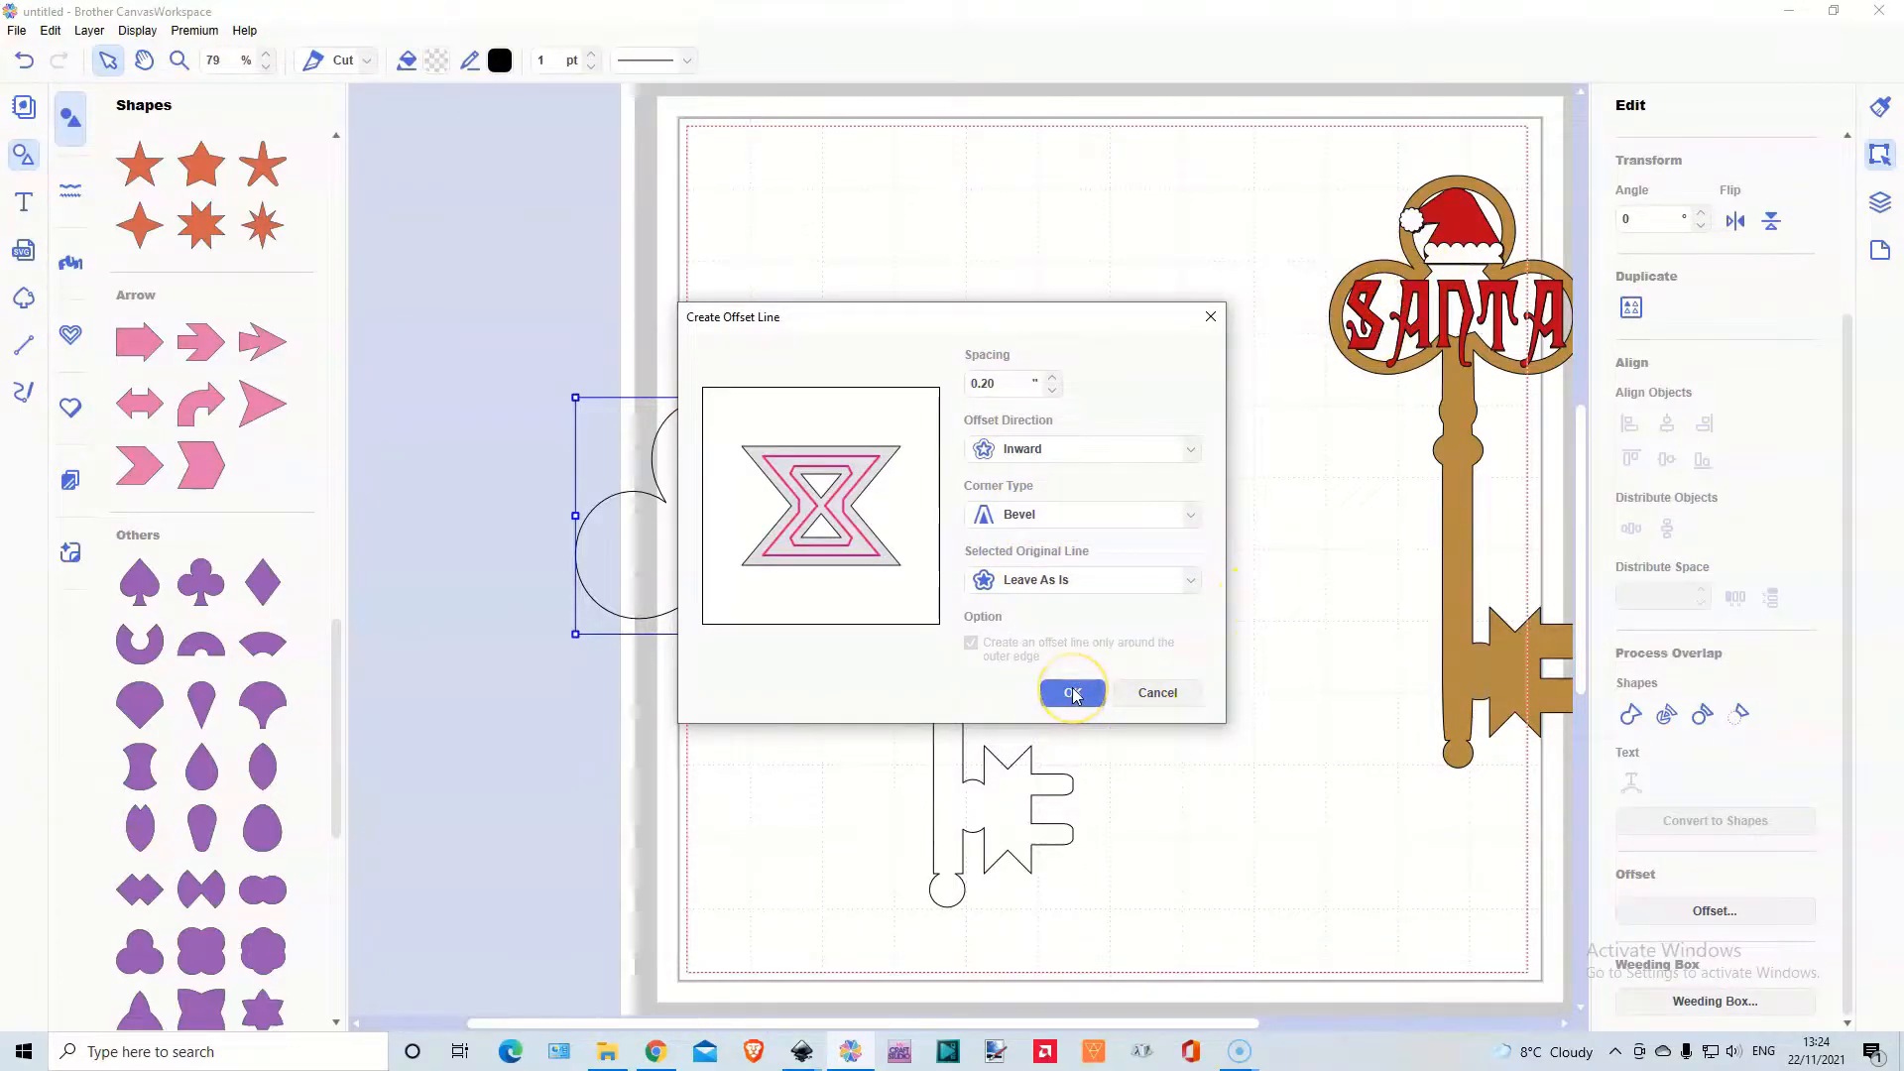
# Delete the pointed stem tip and the extra points around it on the inner outline, leaving a straight bottom edge
pyautogui.click(1126, 601)
pyautogui.click(762, 517)
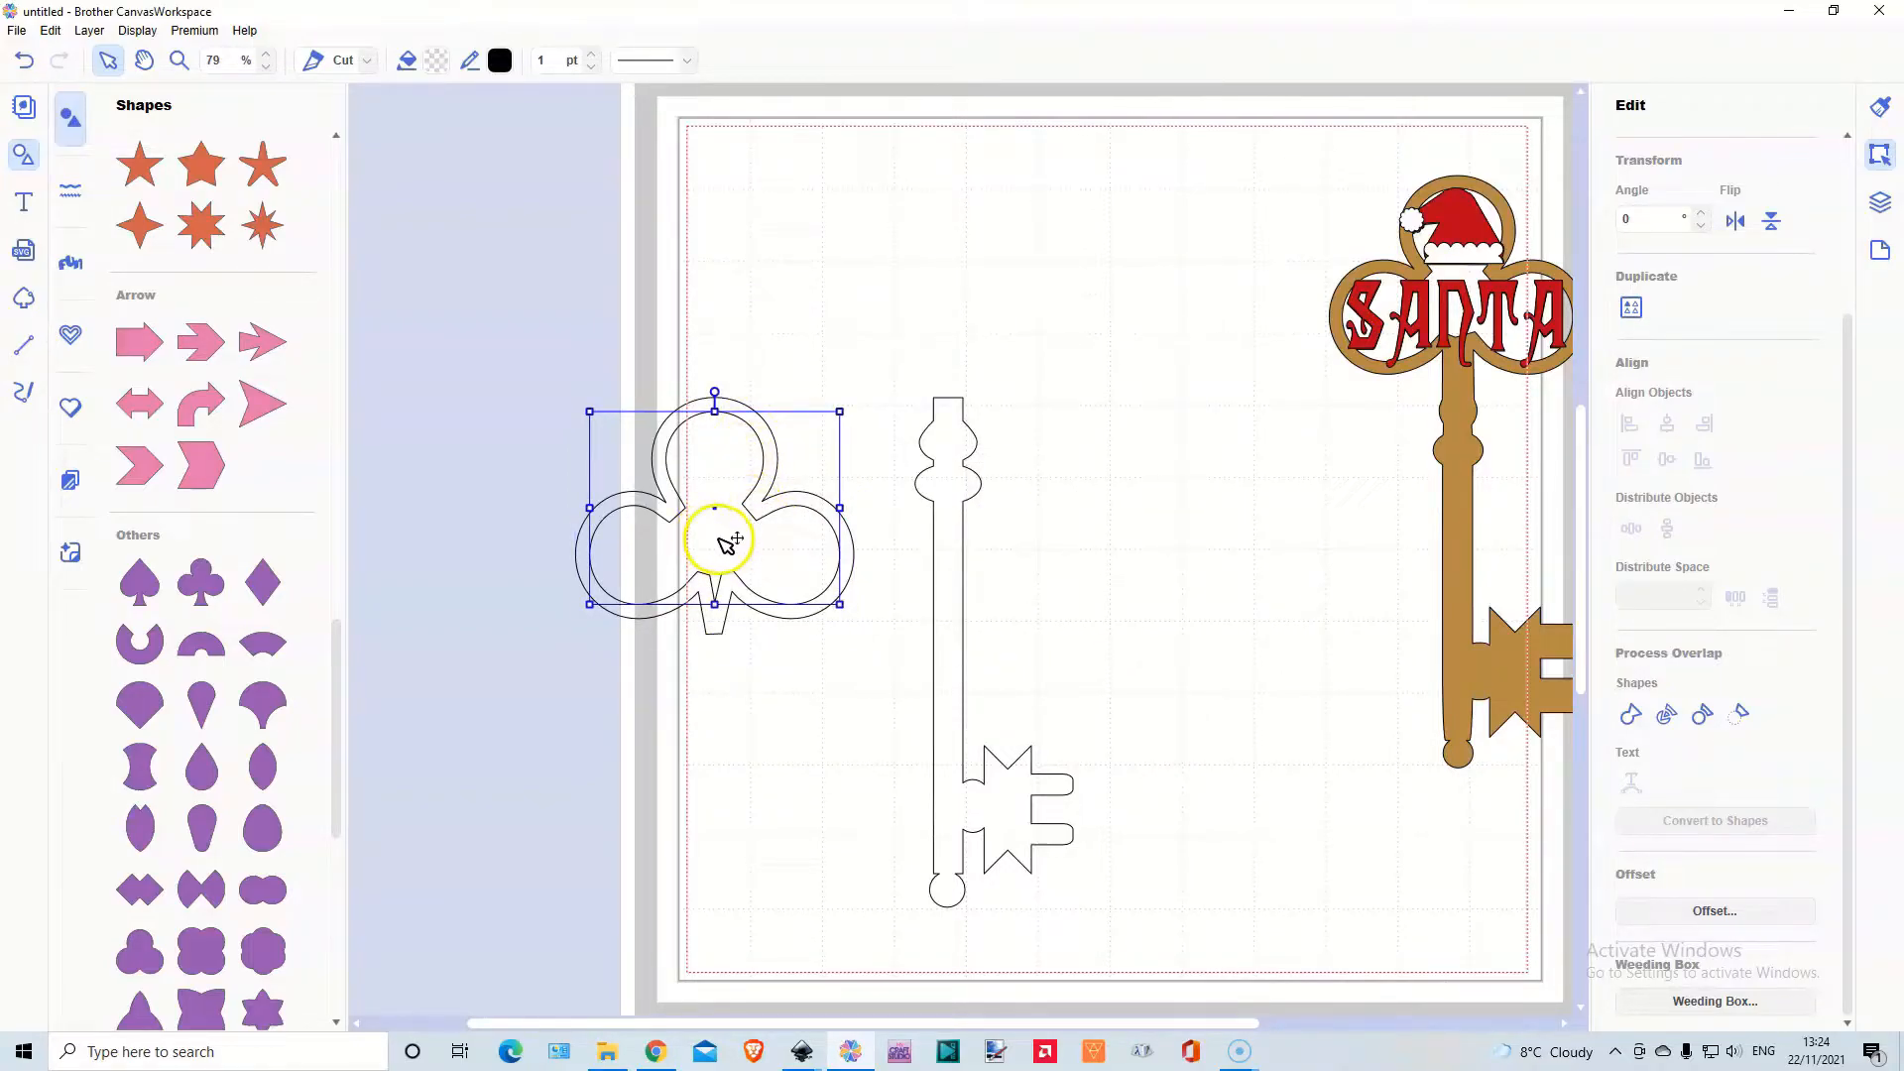
pyautogui.doubleClick(726, 546)
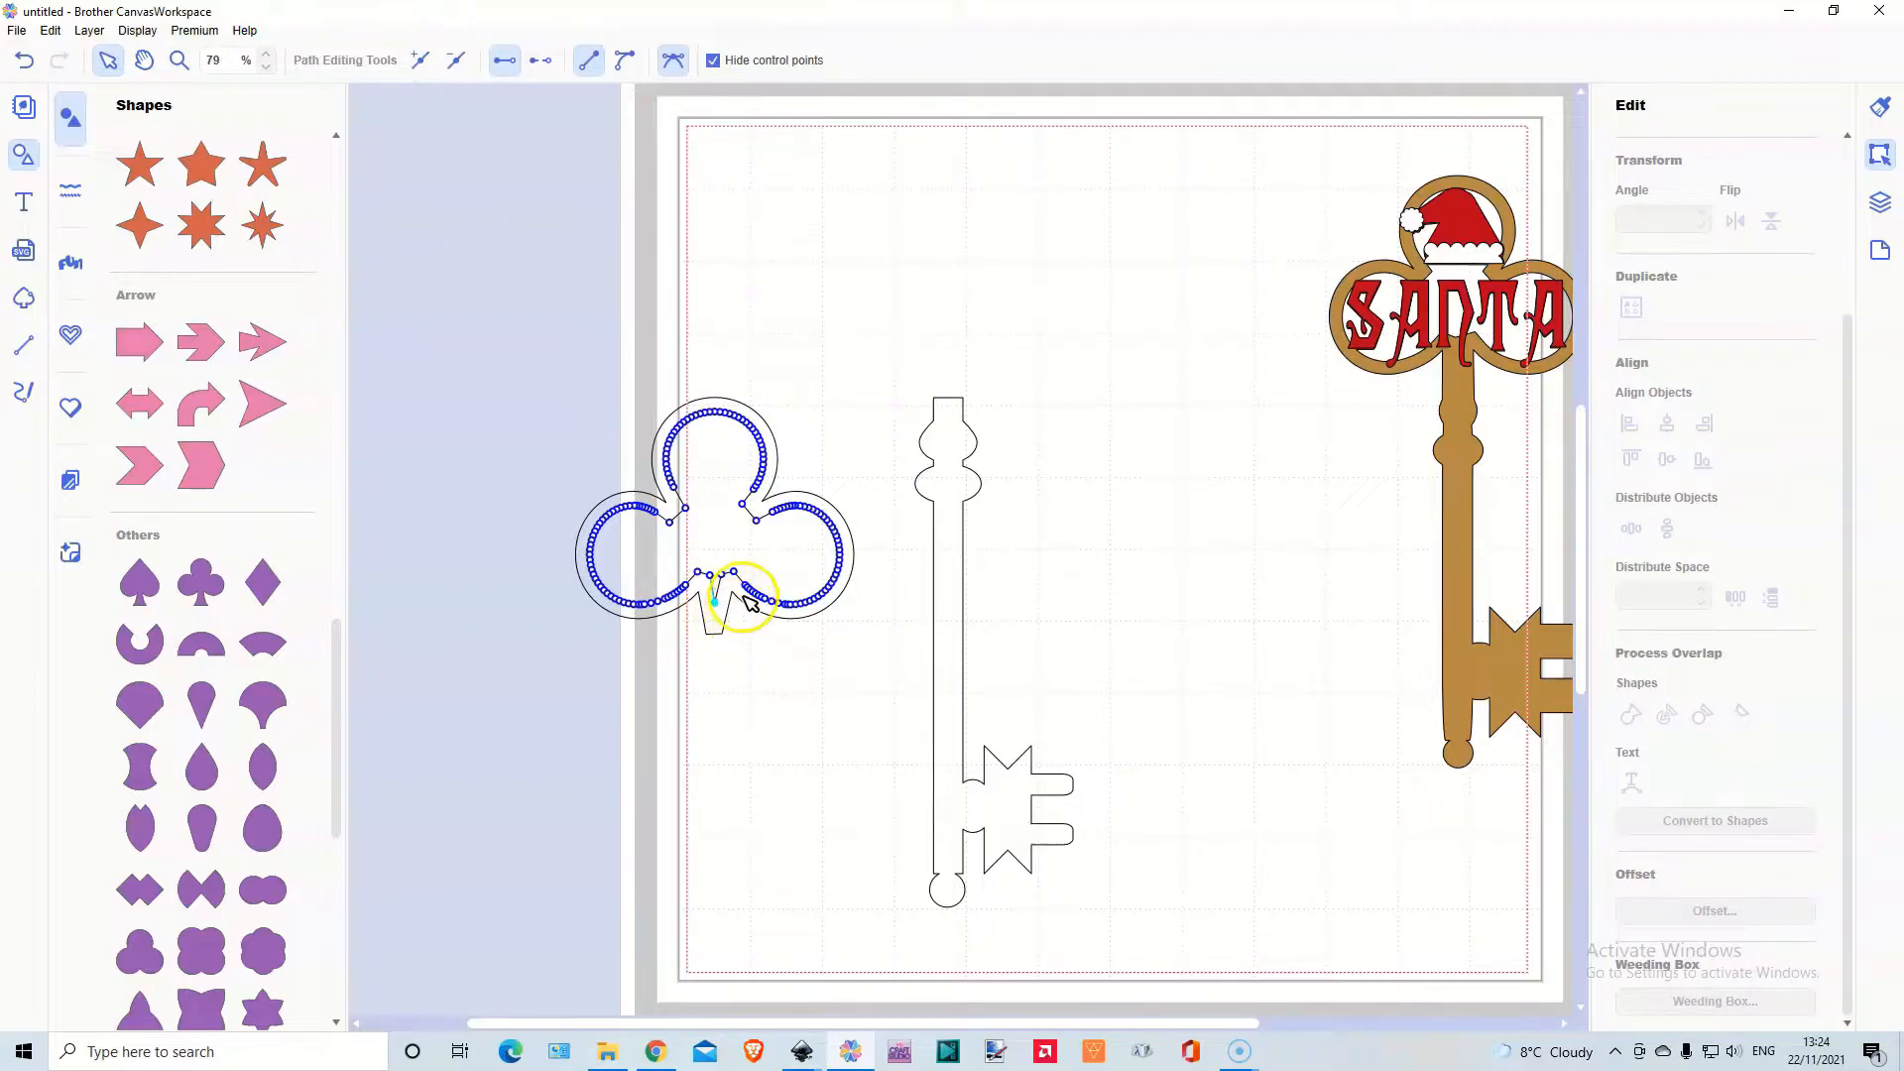
pyautogui.click(732, 700)
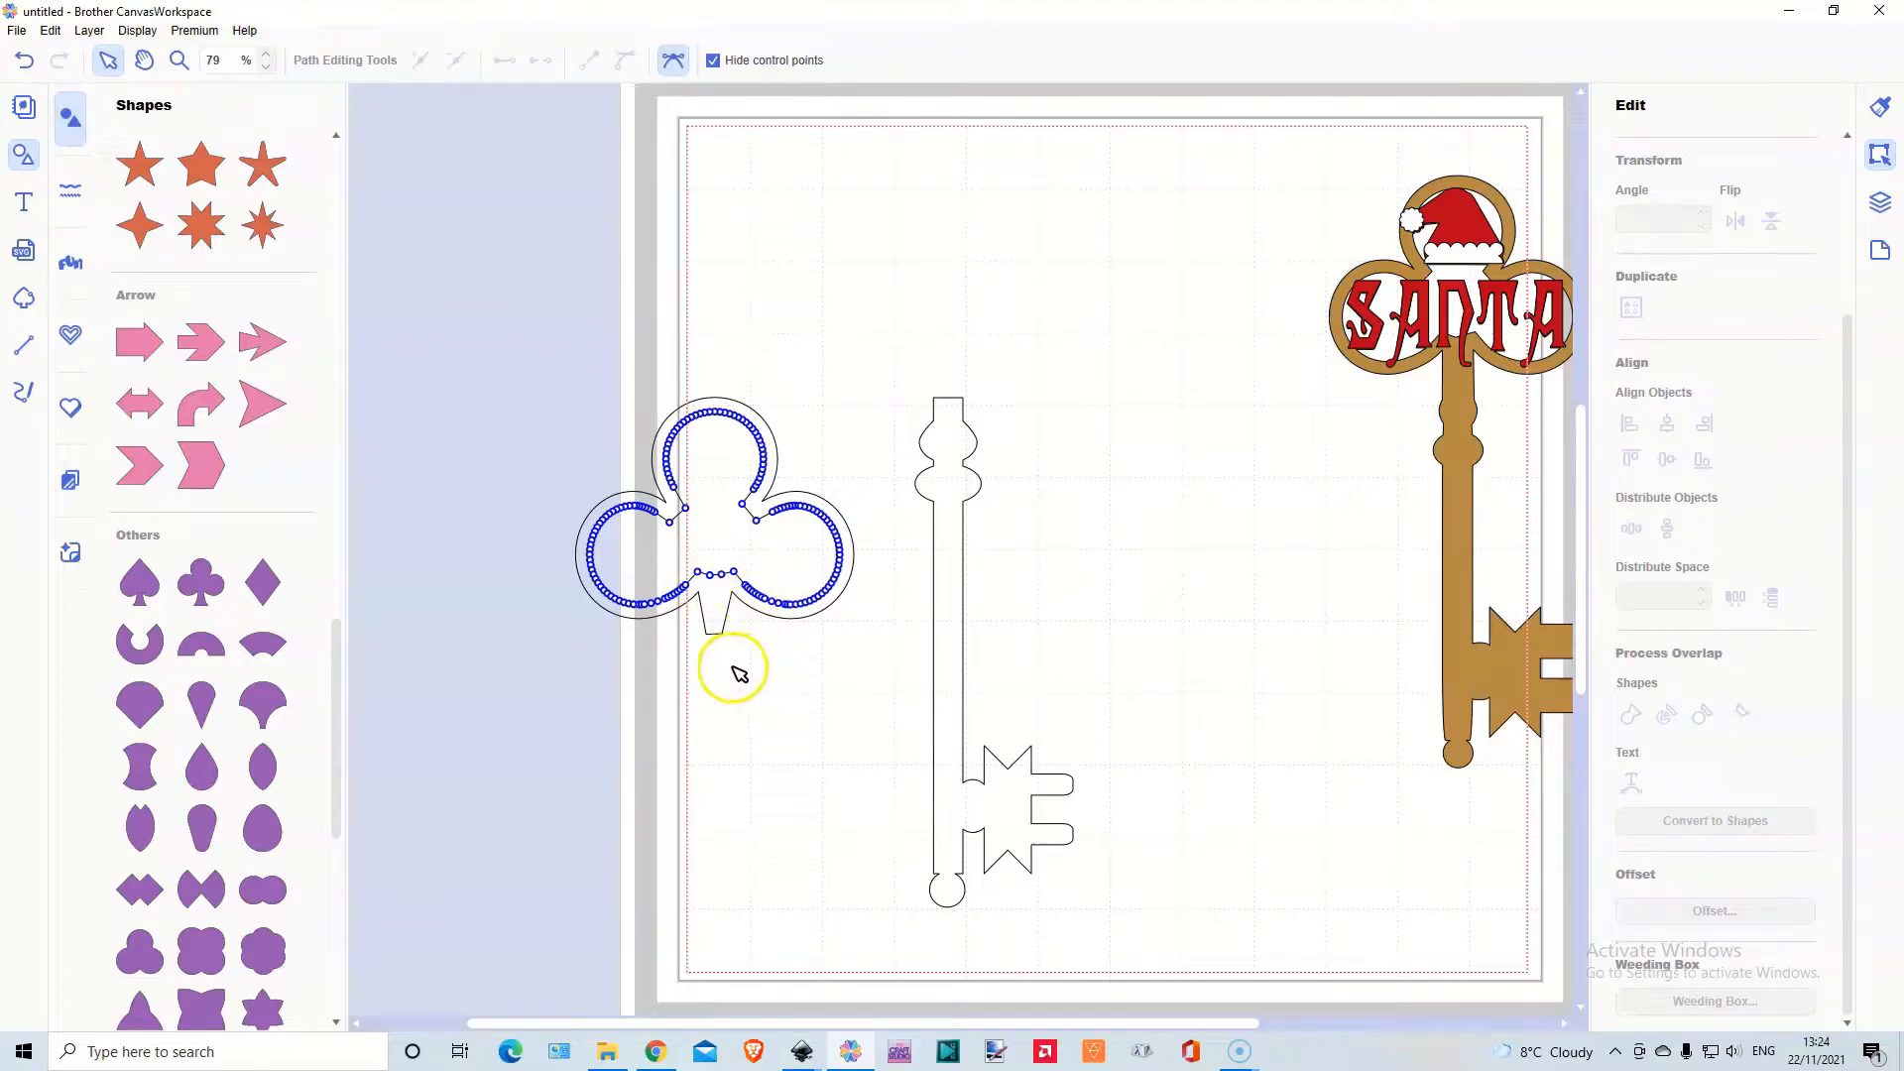
pyautogui.click(714, 572)
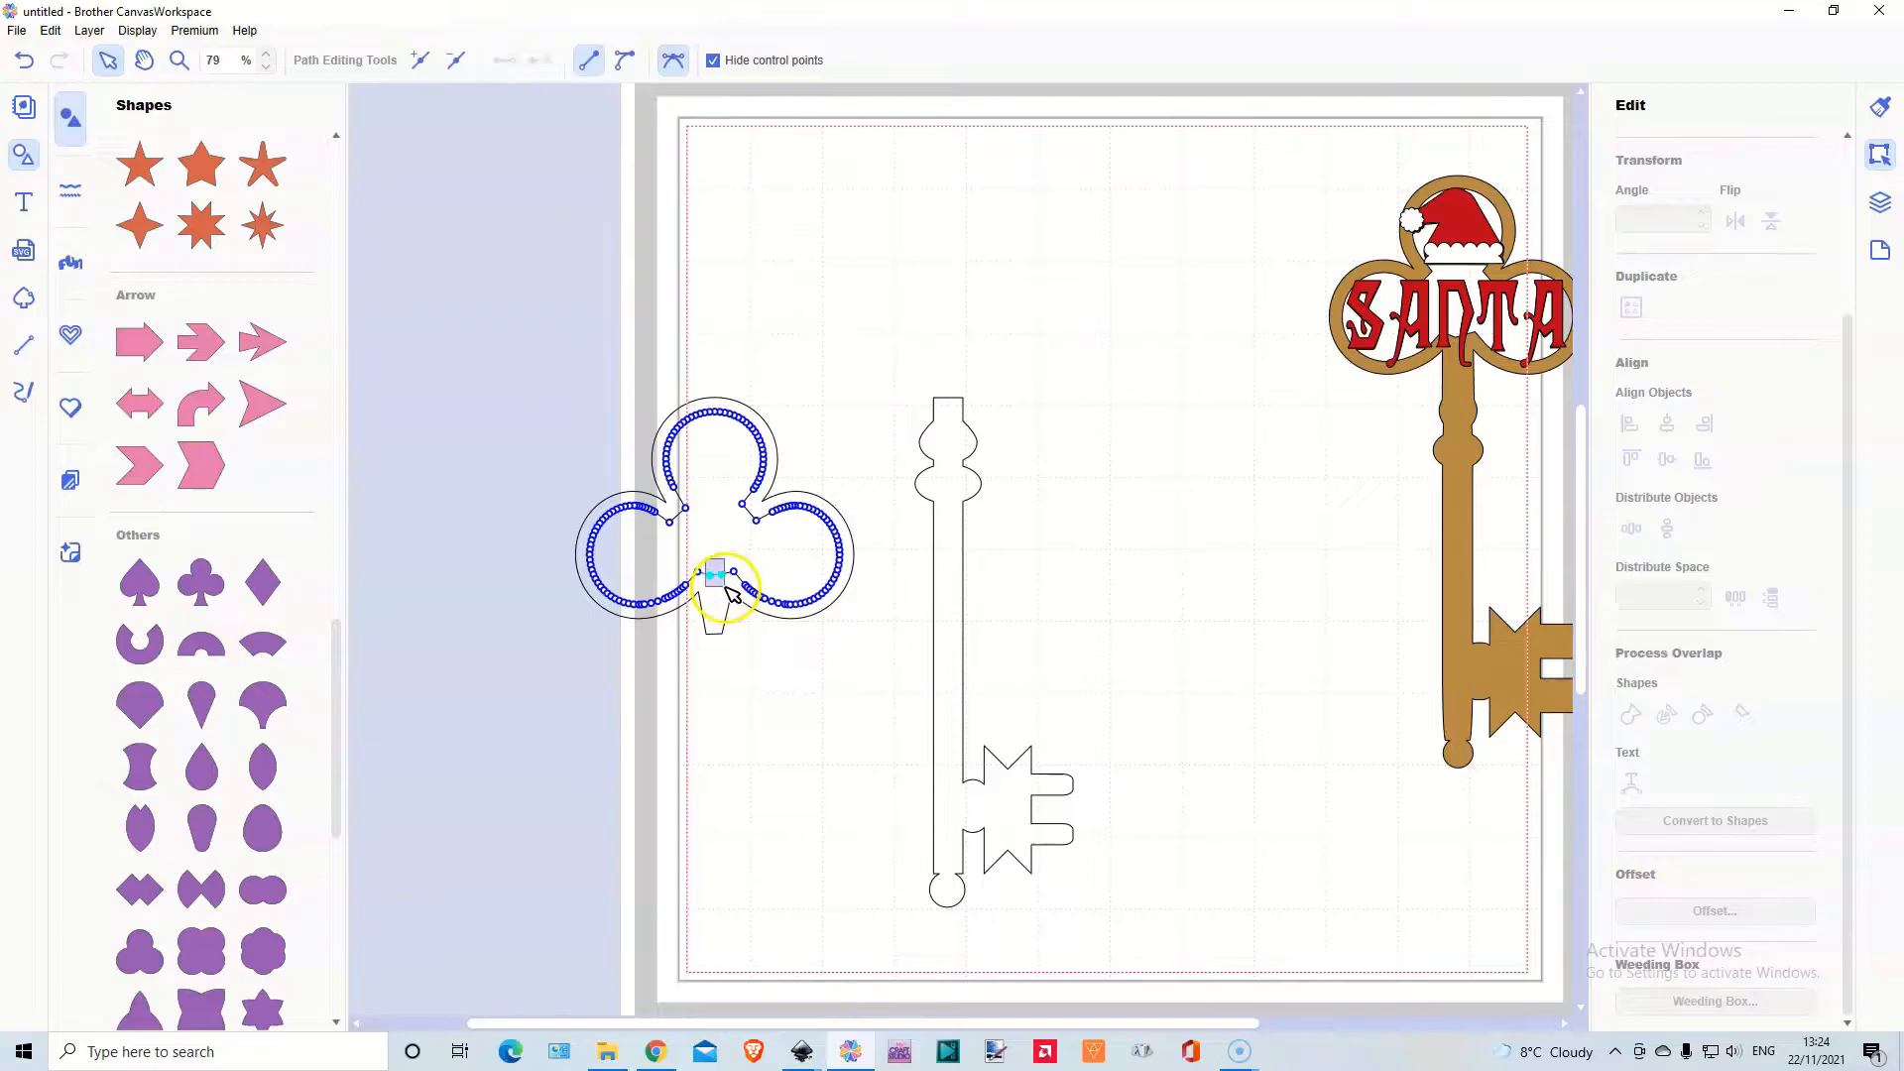
pyautogui.click(756, 660)
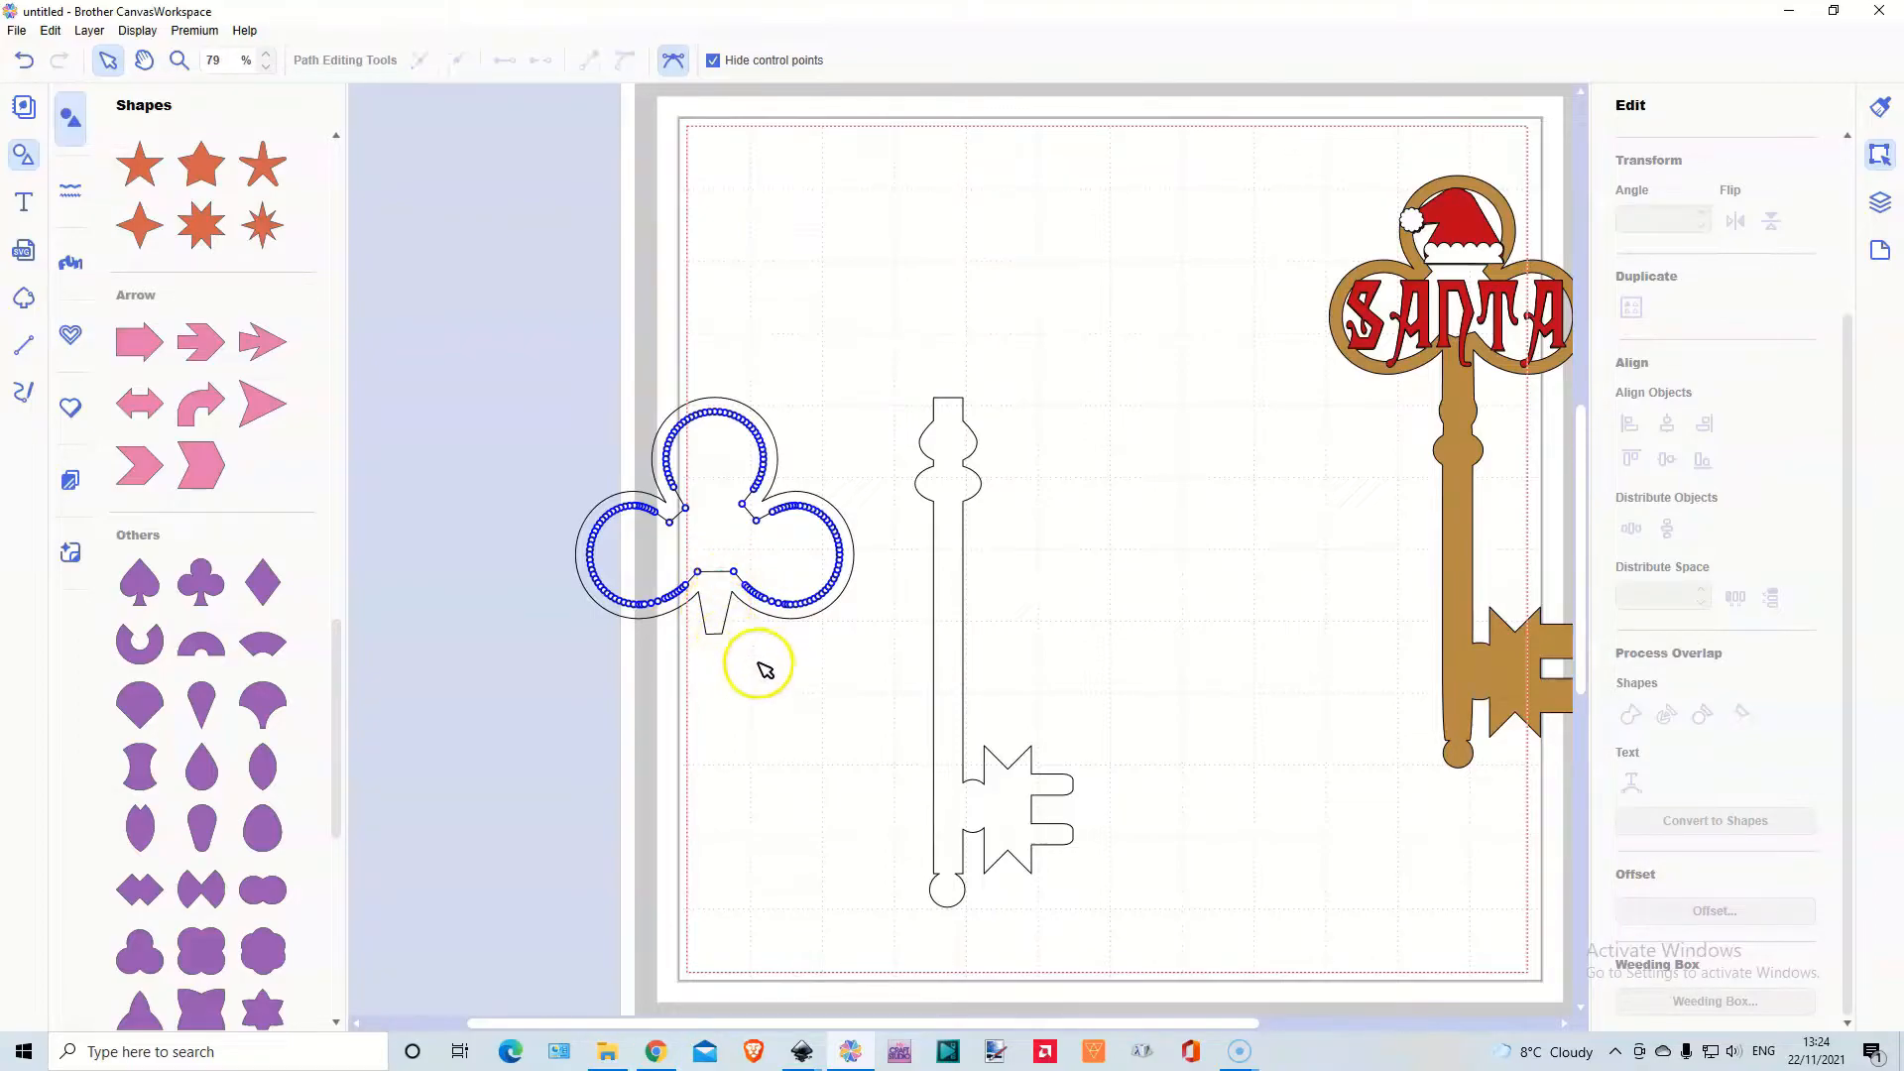
pyautogui.click(713, 695)
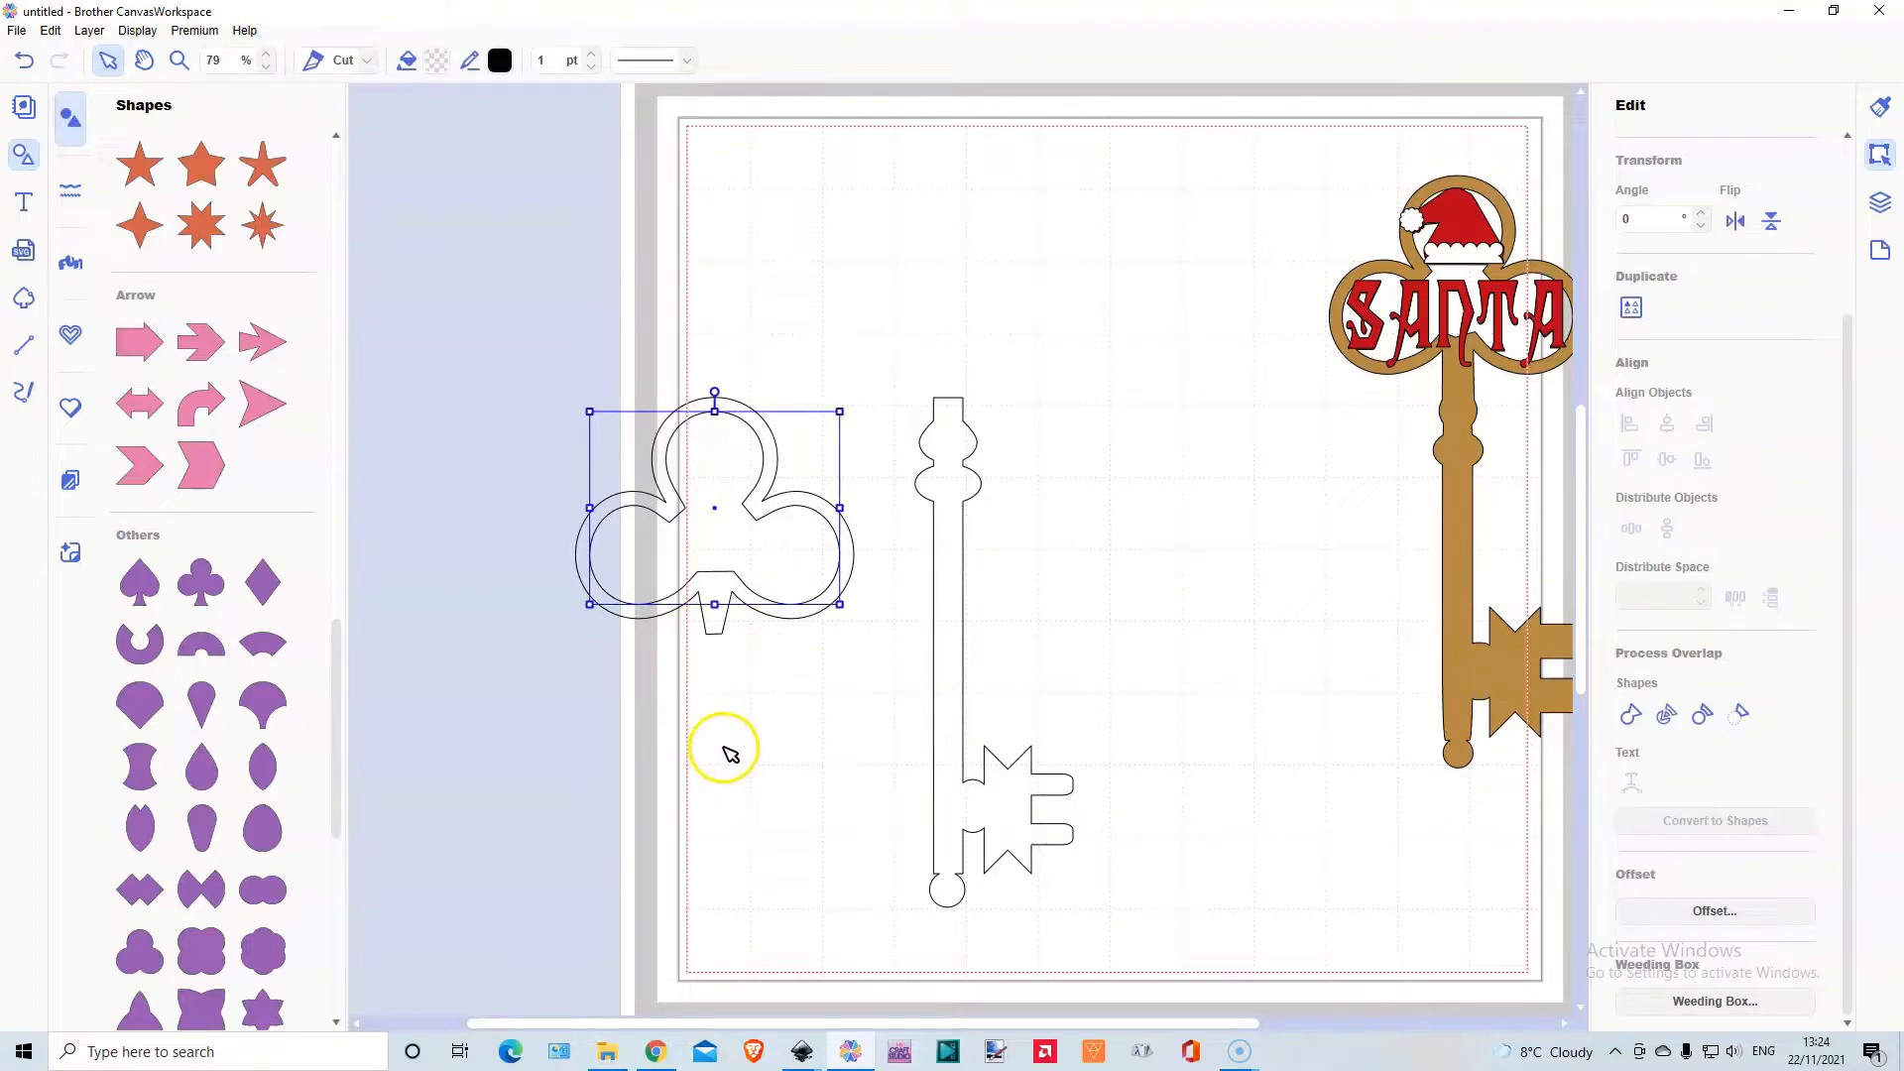
# Combine the club and its inner outline into one hollow frame with an overlap operation
pyautogui.moveTo(634, 366); pyautogui.dragTo(870, 505)
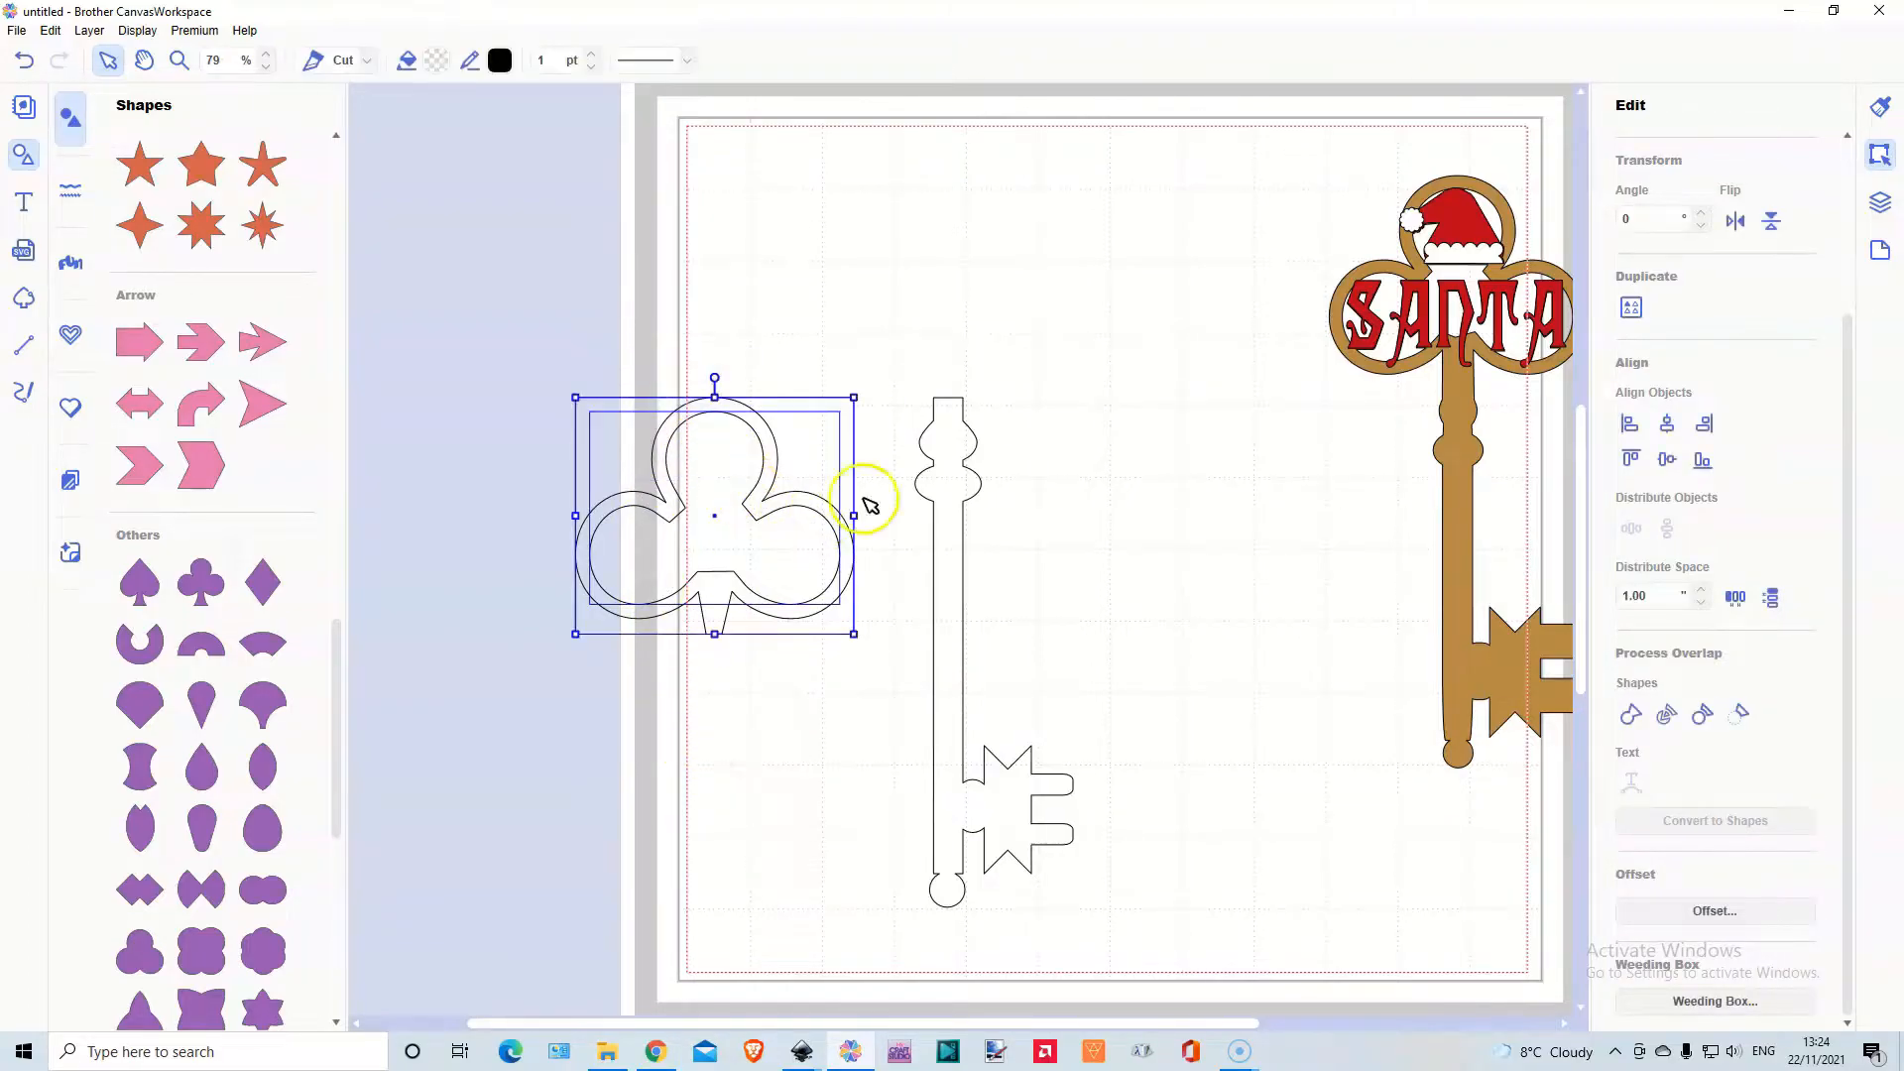
pyautogui.click(1738, 714)
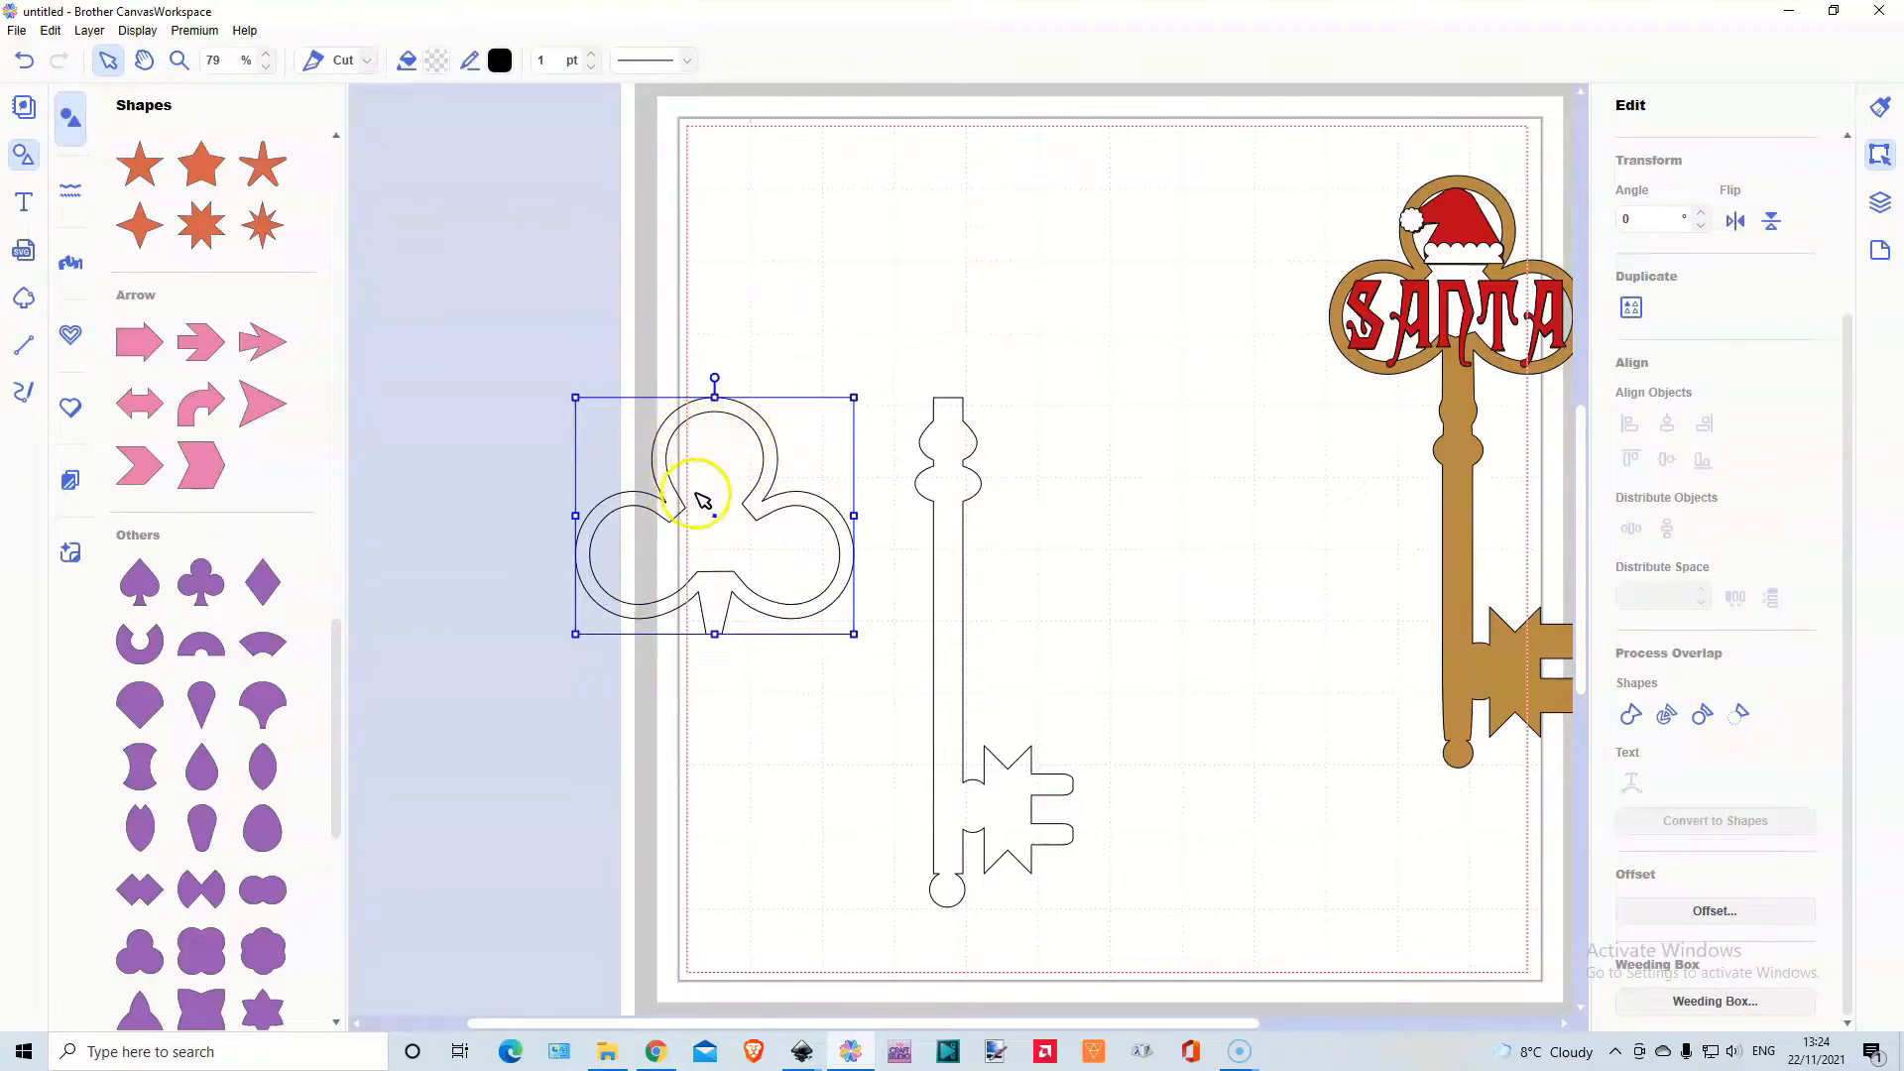
# Move the hollow club handle onto the upper end of the key shaft so its stem overlaps the shaft
pyautogui.click(713, 536)
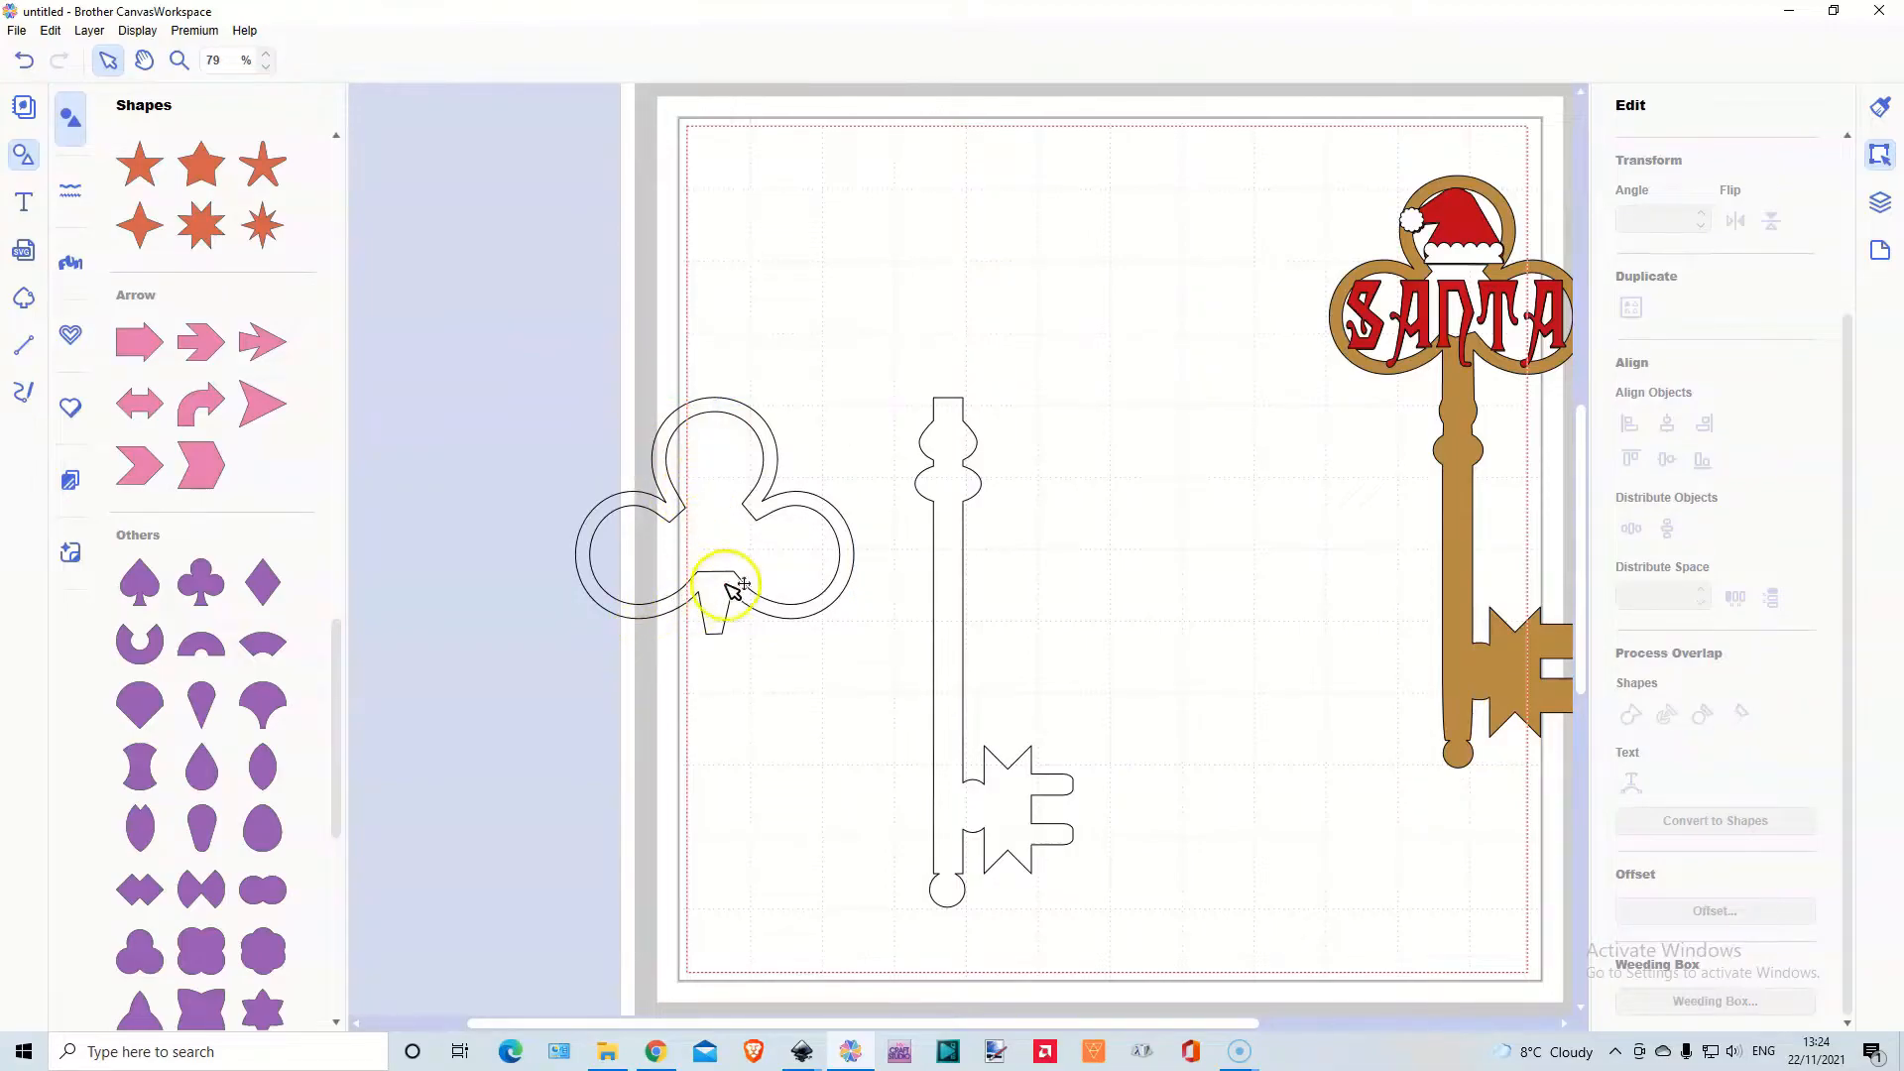
pyautogui.moveTo(725, 594); pyautogui.dragTo(958, 397)
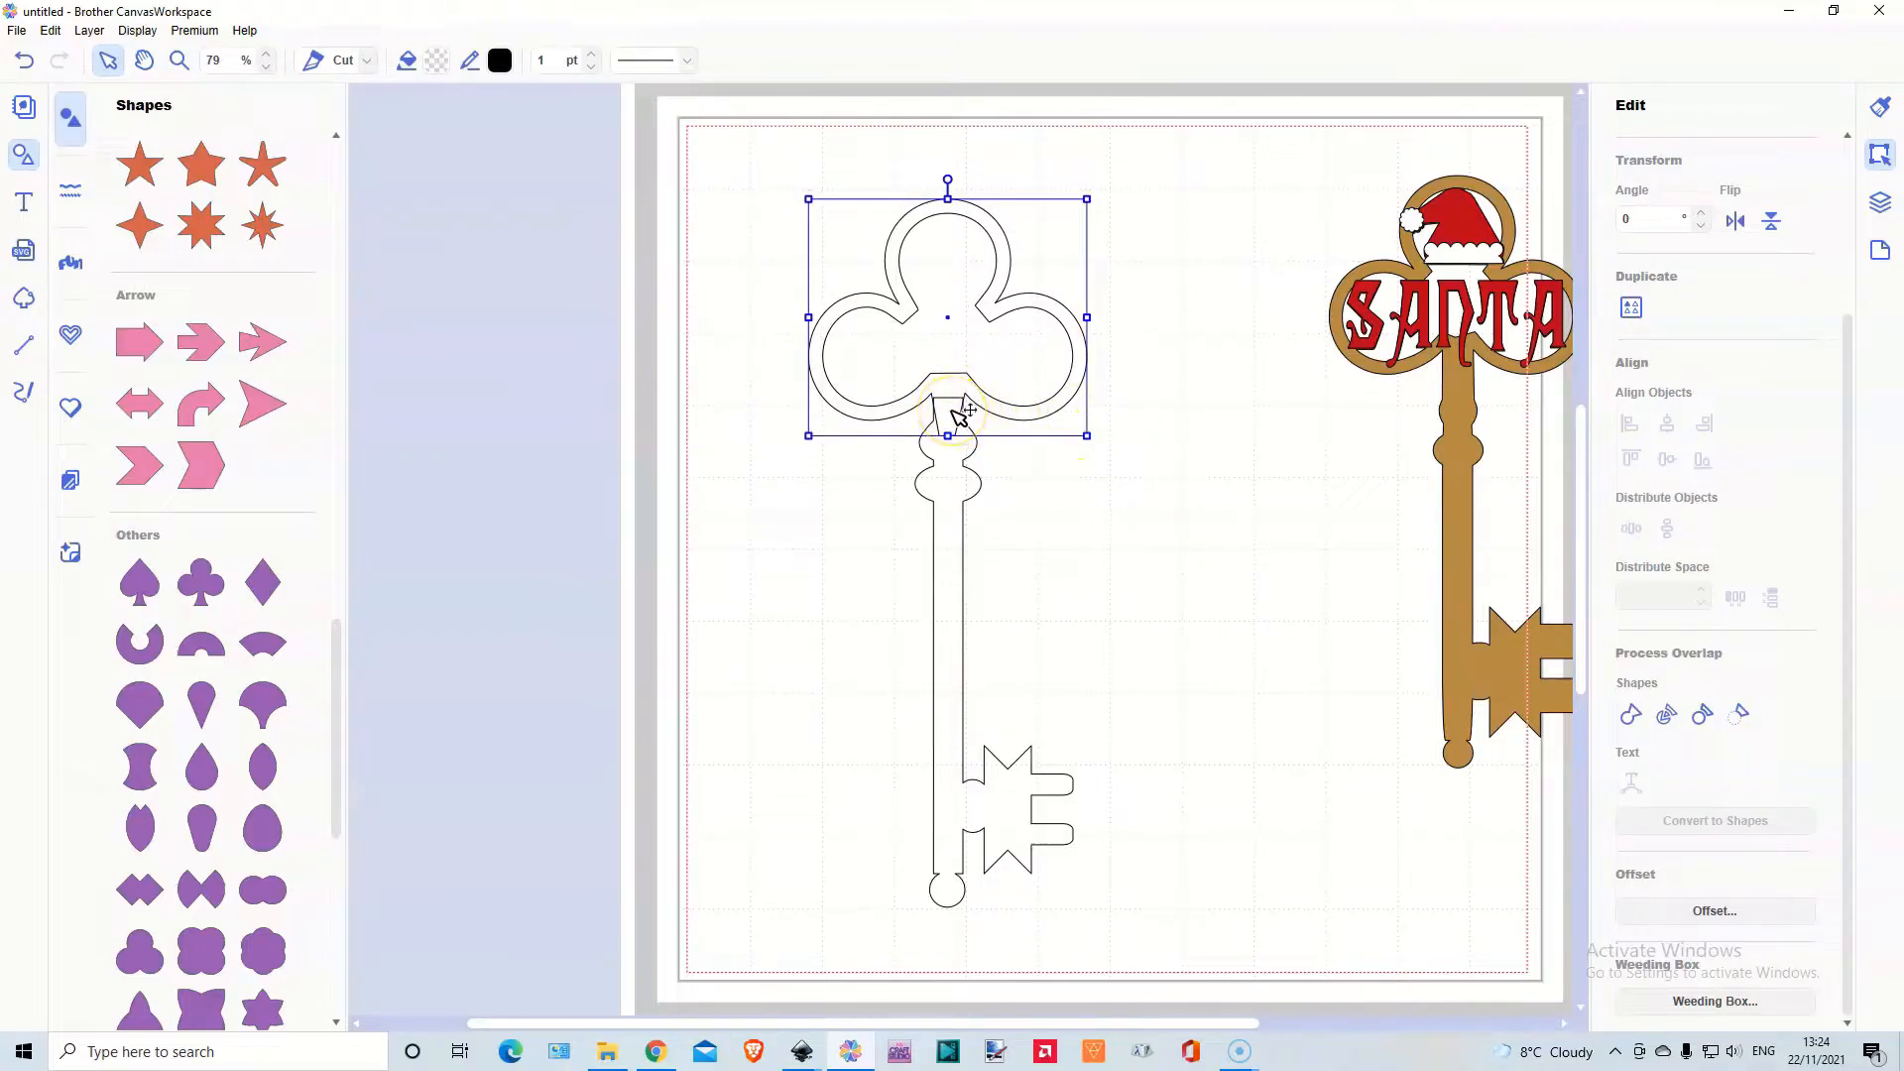
pyautogui.moveTo(952, 410); pyautogui.dragTo(961, 422)
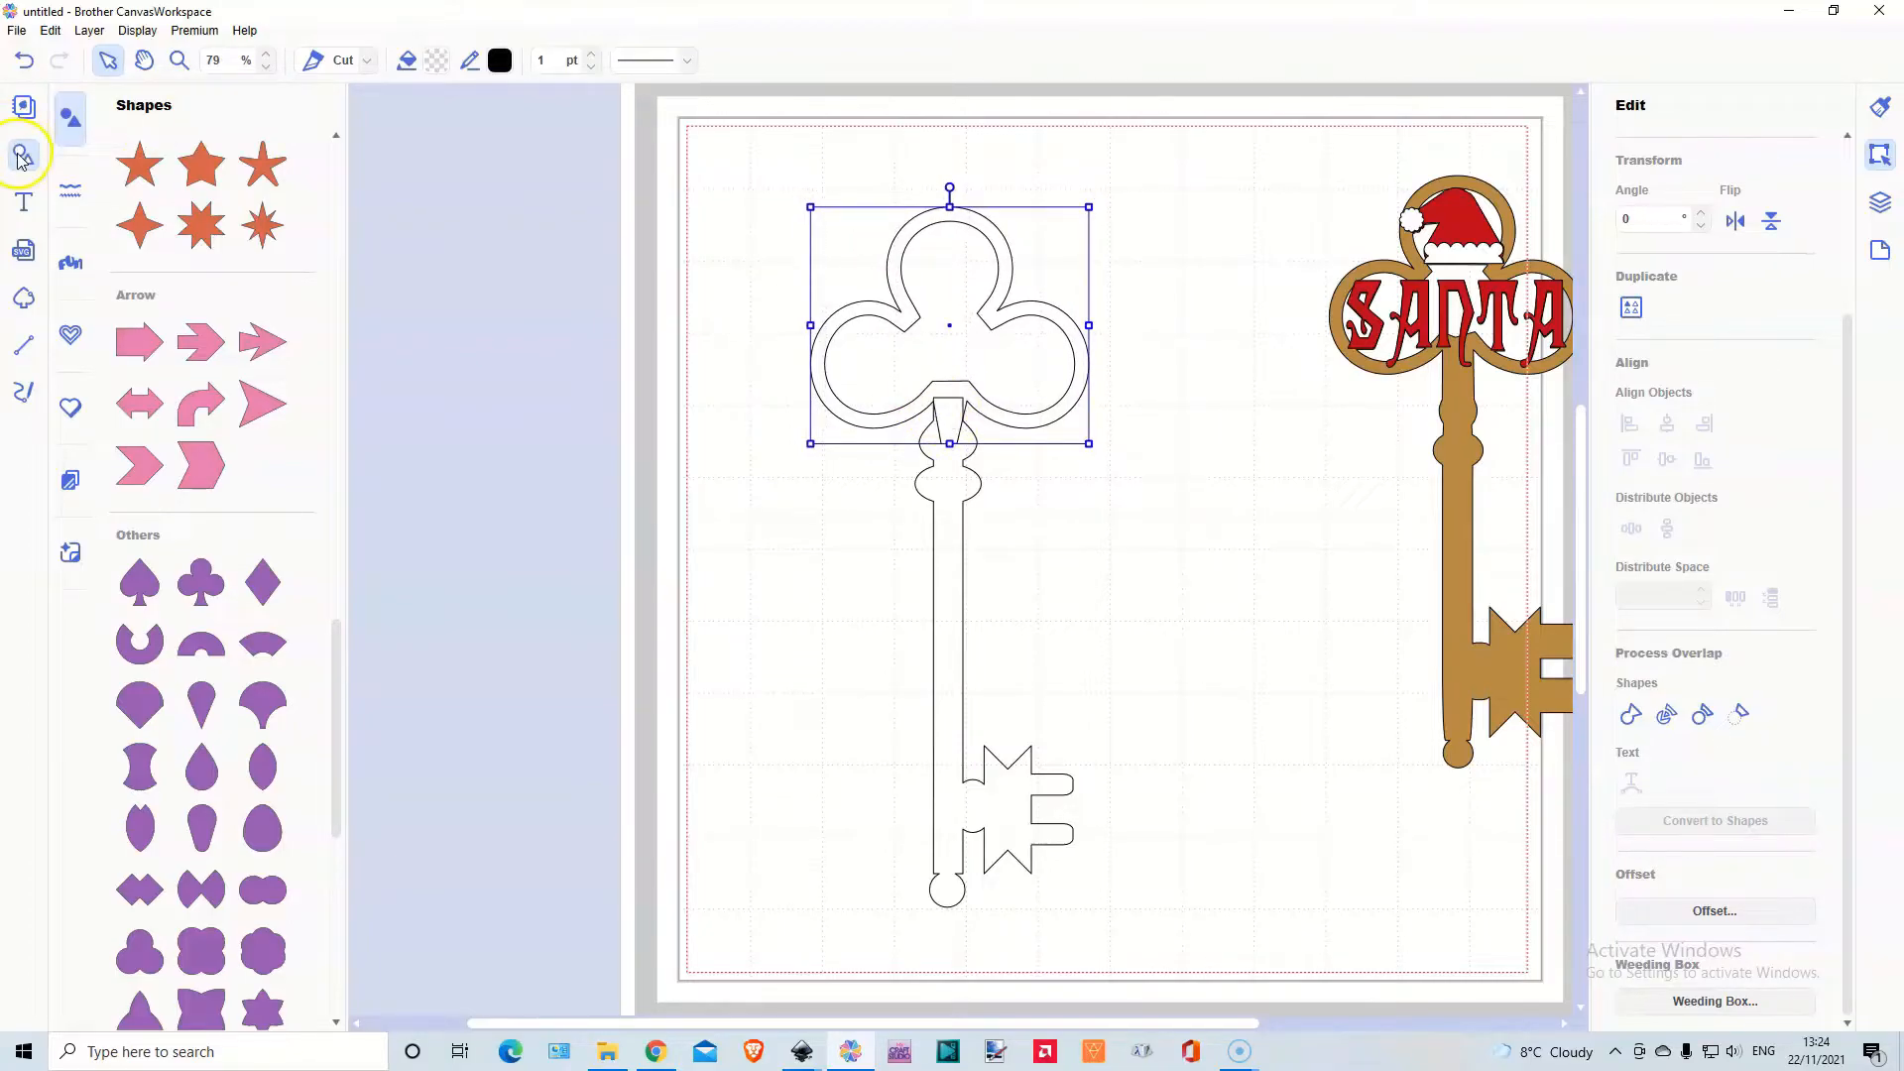
# Nudge the club handle slightly left so its tapered stem is centred on the shaft
pyautogui.click(179, 59)
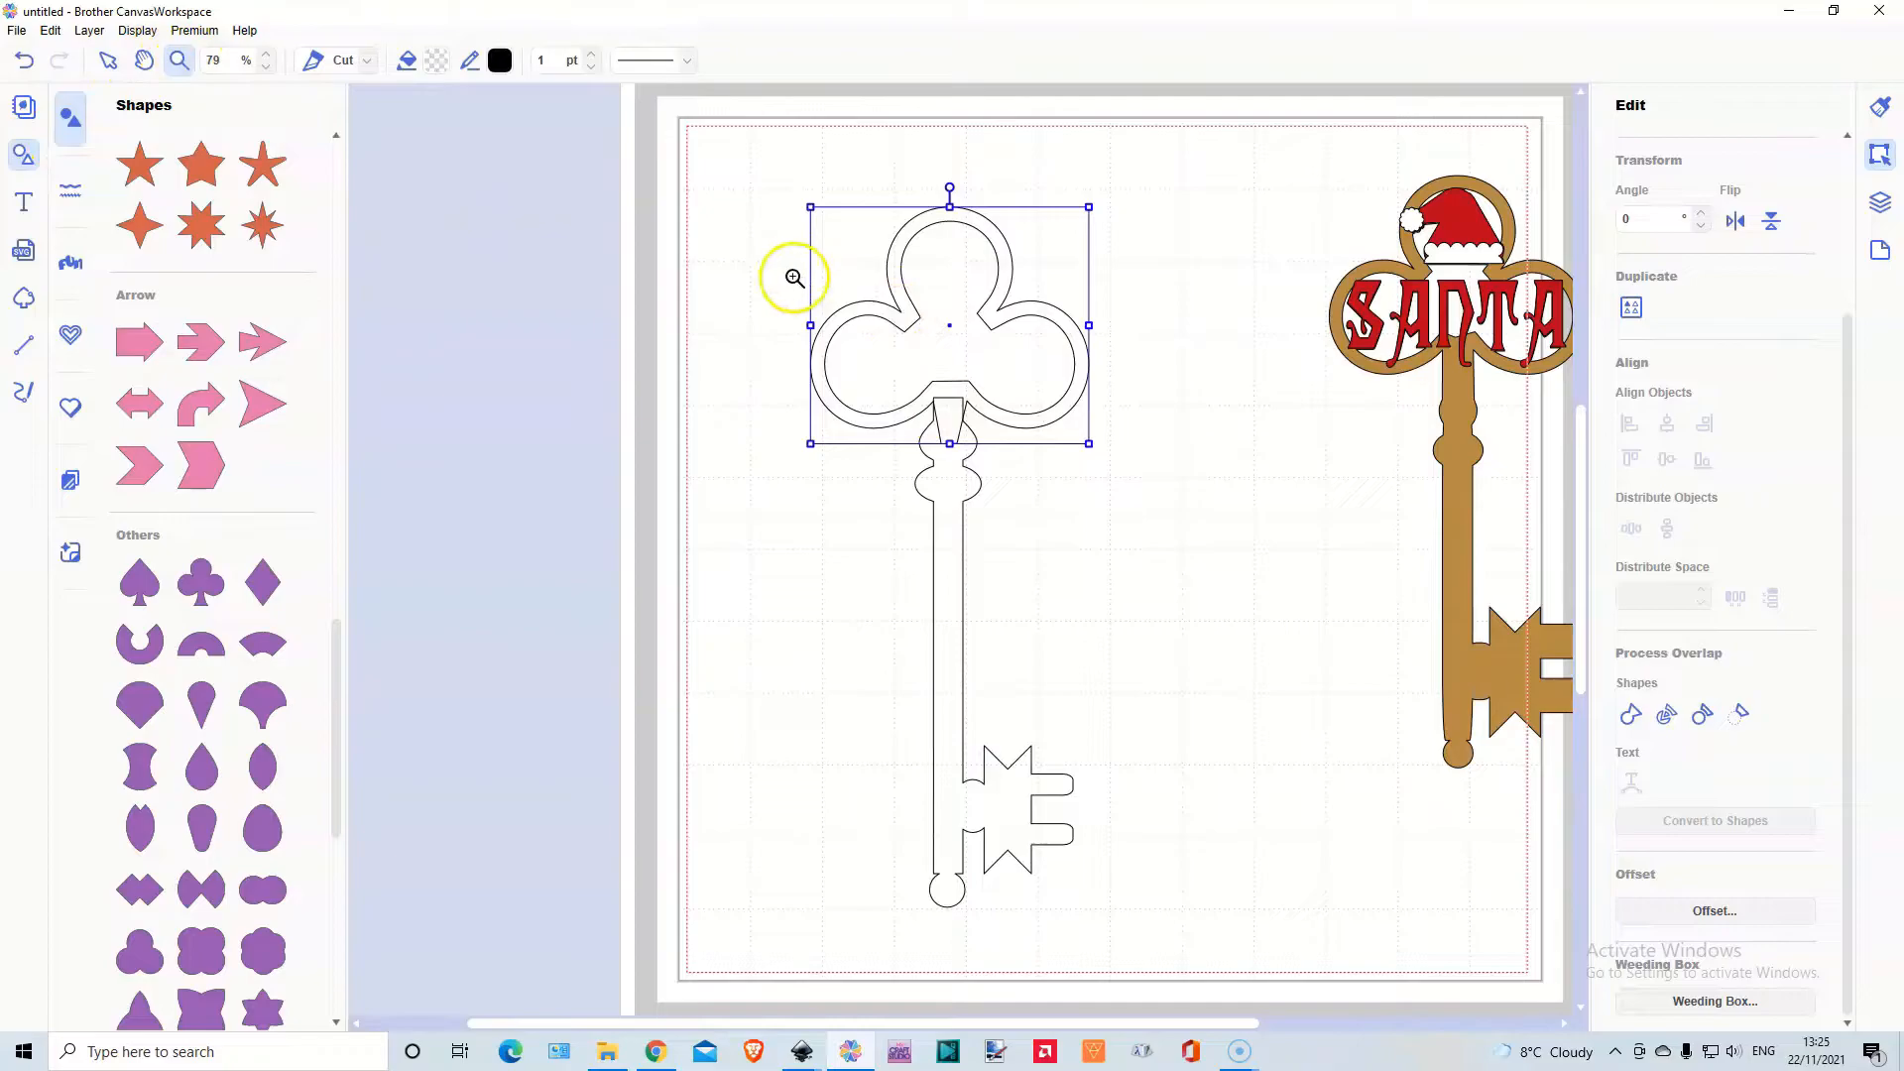
pyautogui.moveTo(889, 359); pyautogui.dragTo(1034, 506)
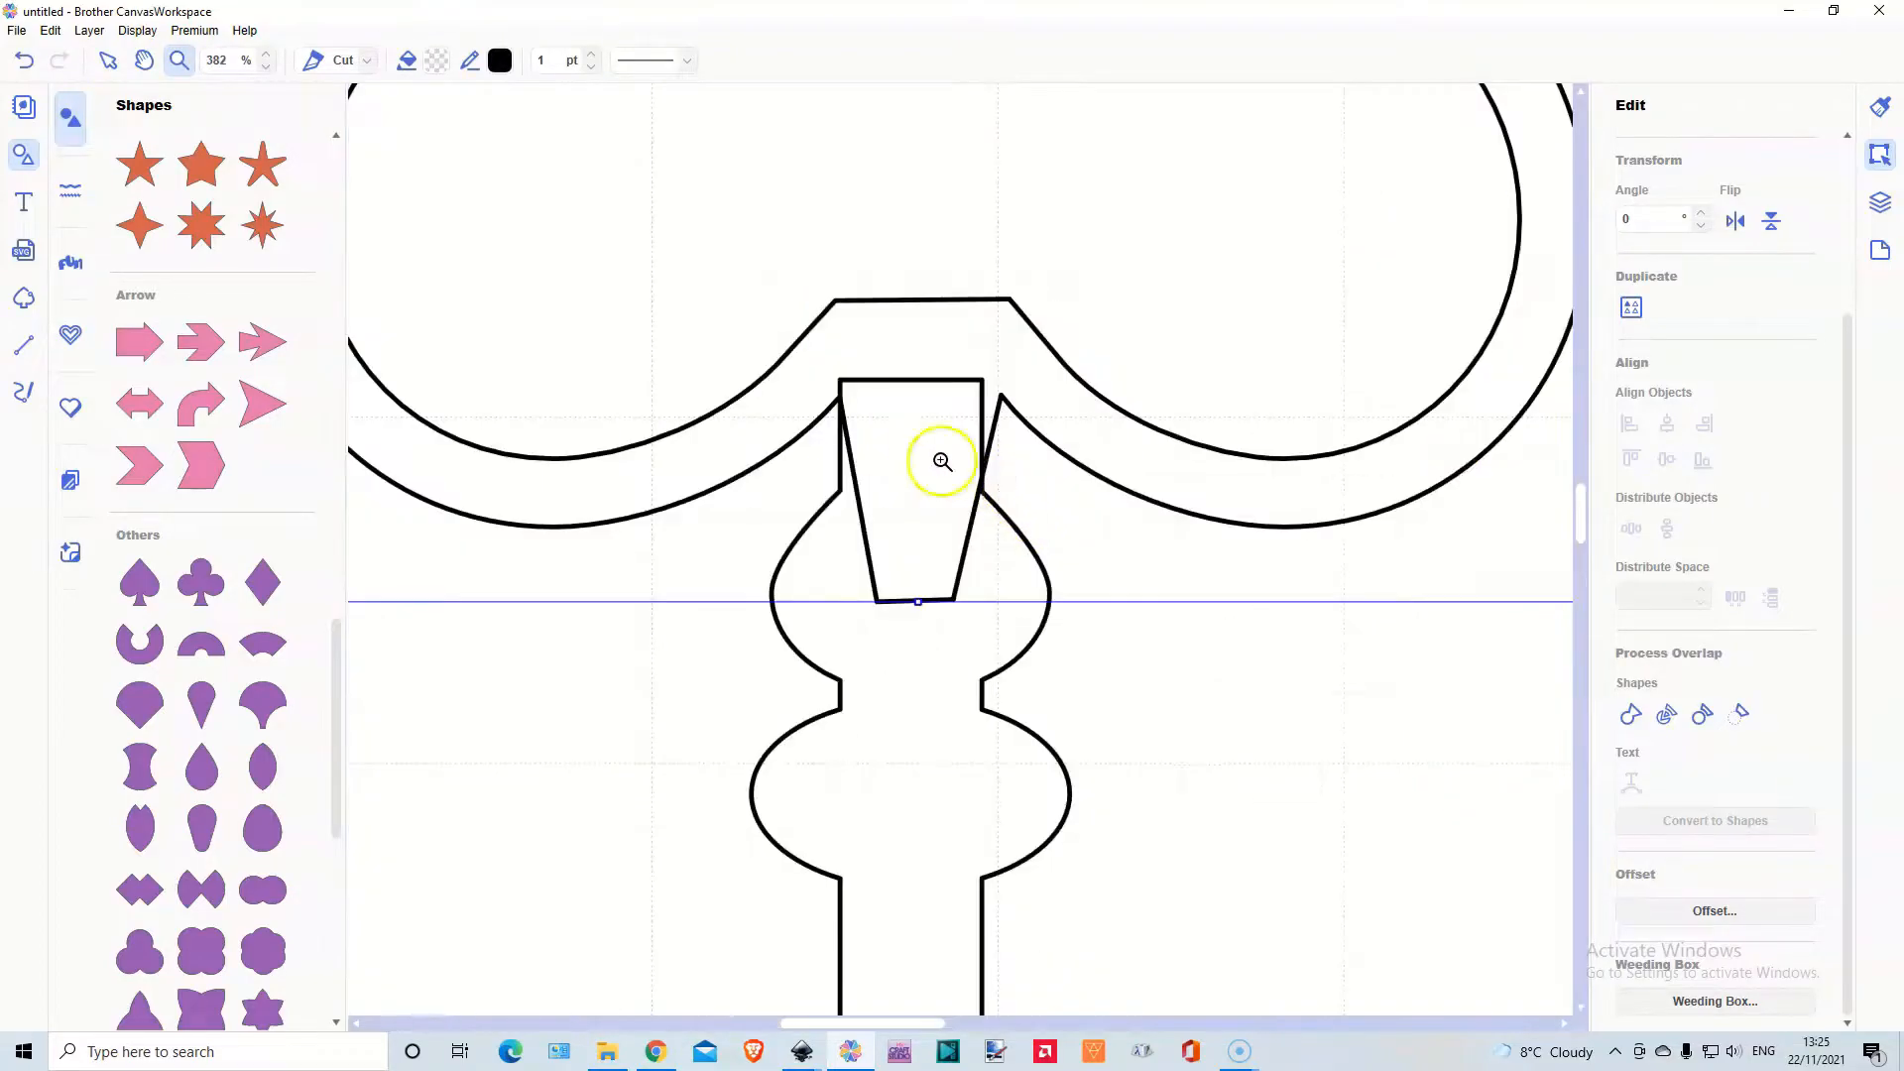
pyautogui.click(108, 60)
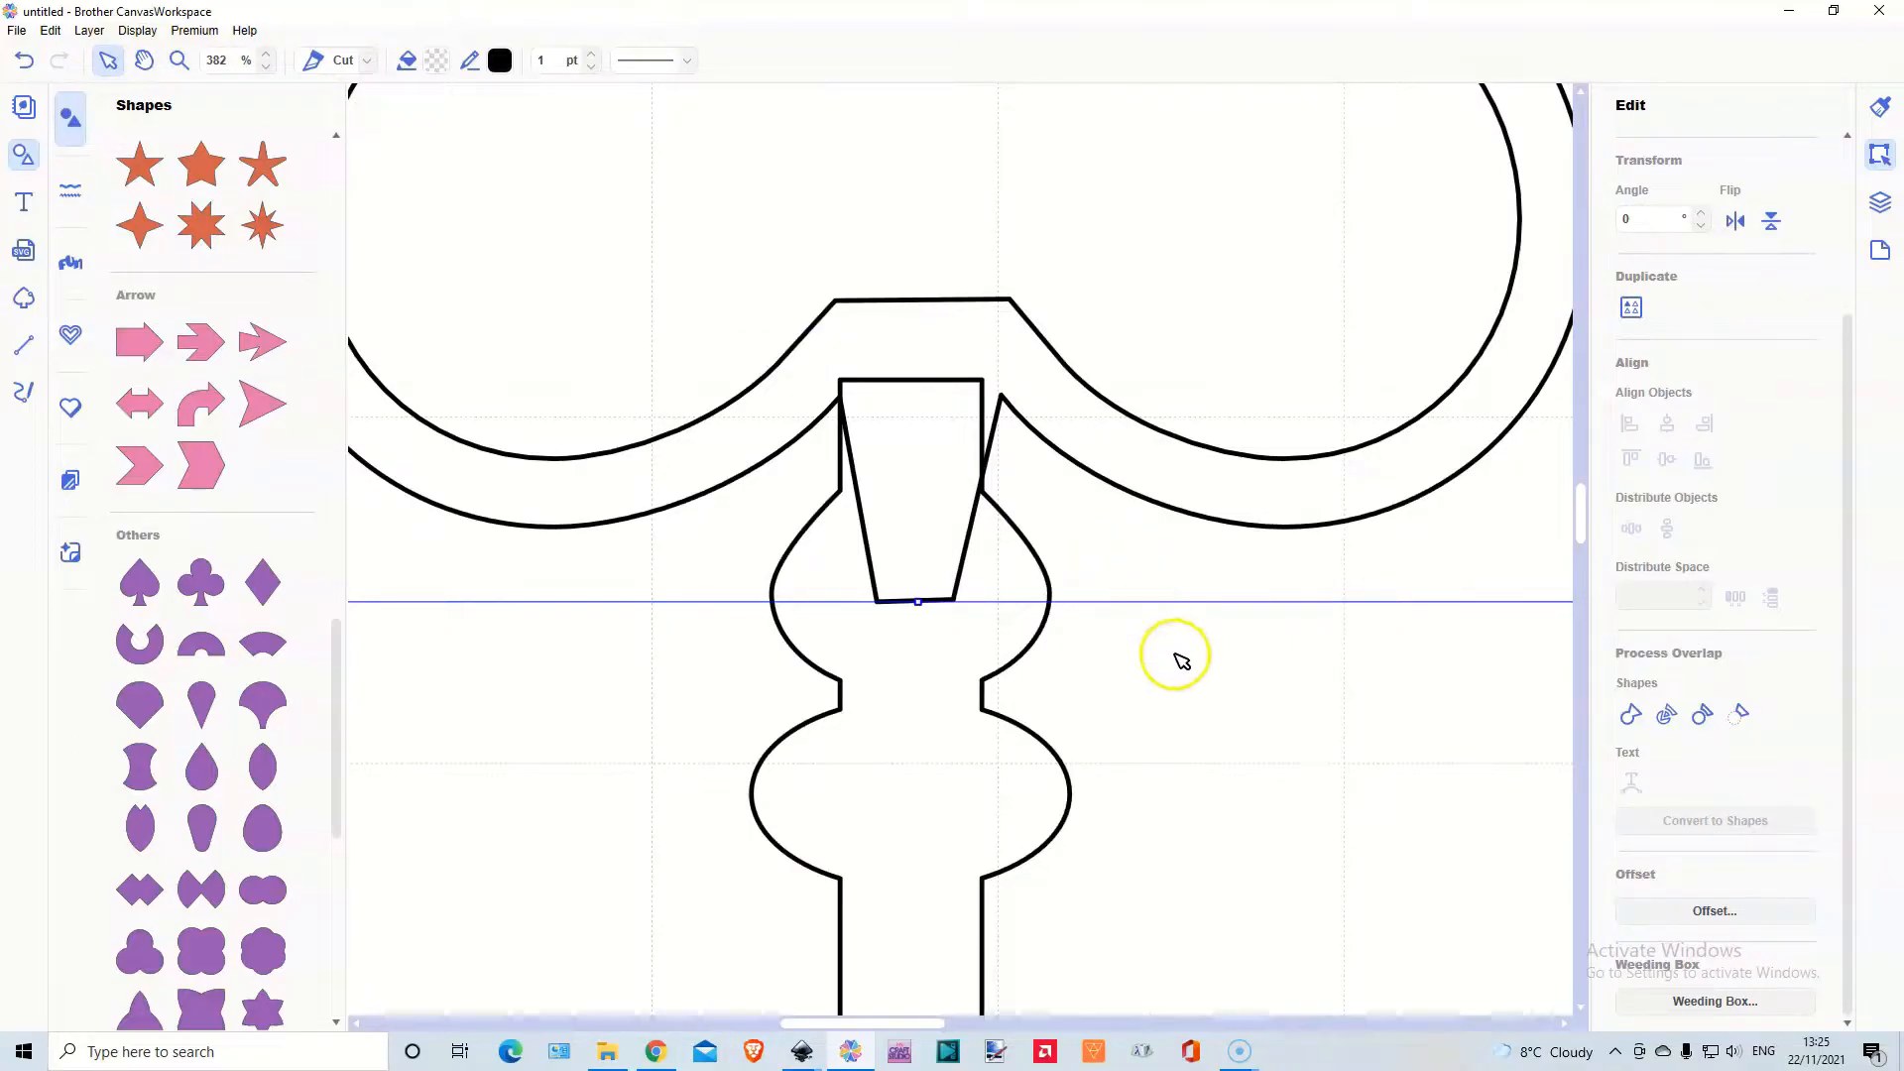
pyautogui.scroll(-8, 1235, 654)
pyautogui.scroll(-6, 1289, 645)
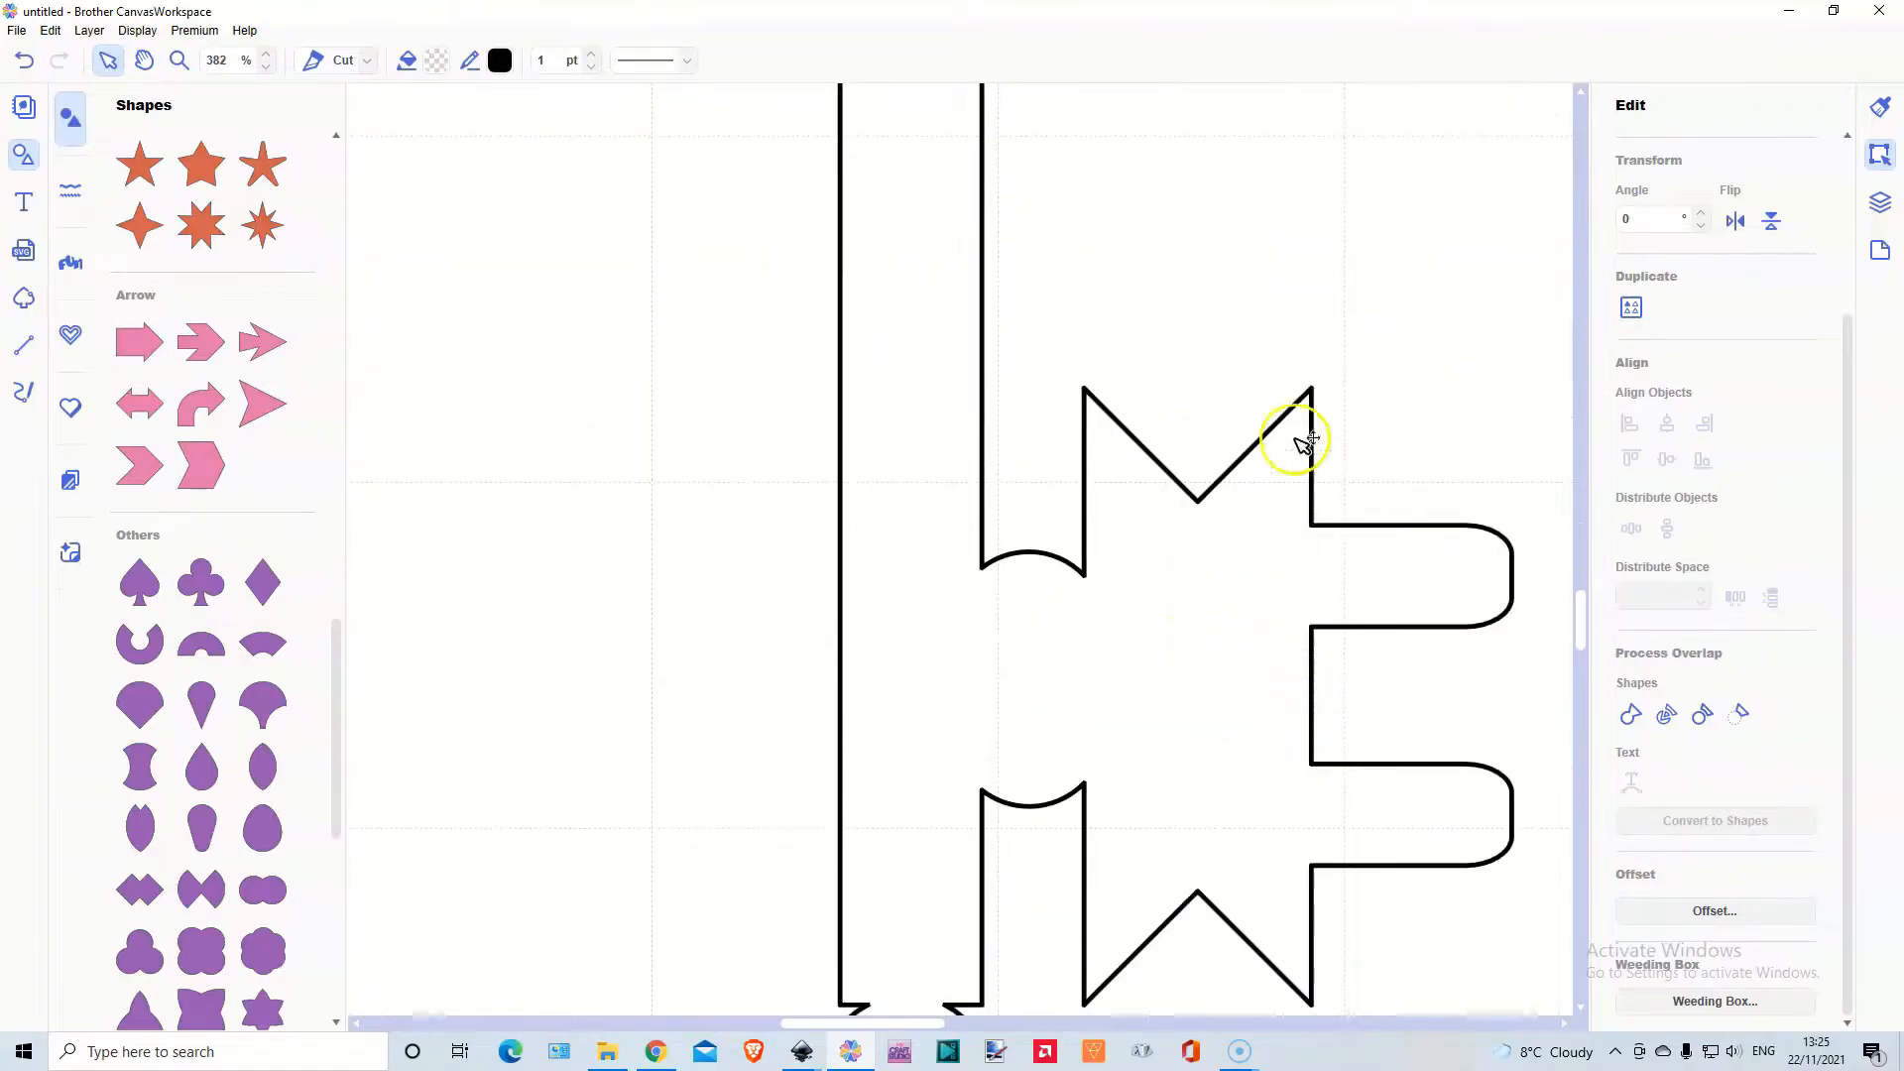
pyautogui.scroll(3, 1180, 687)
pyautogui.scroll(10, 1180, 686)
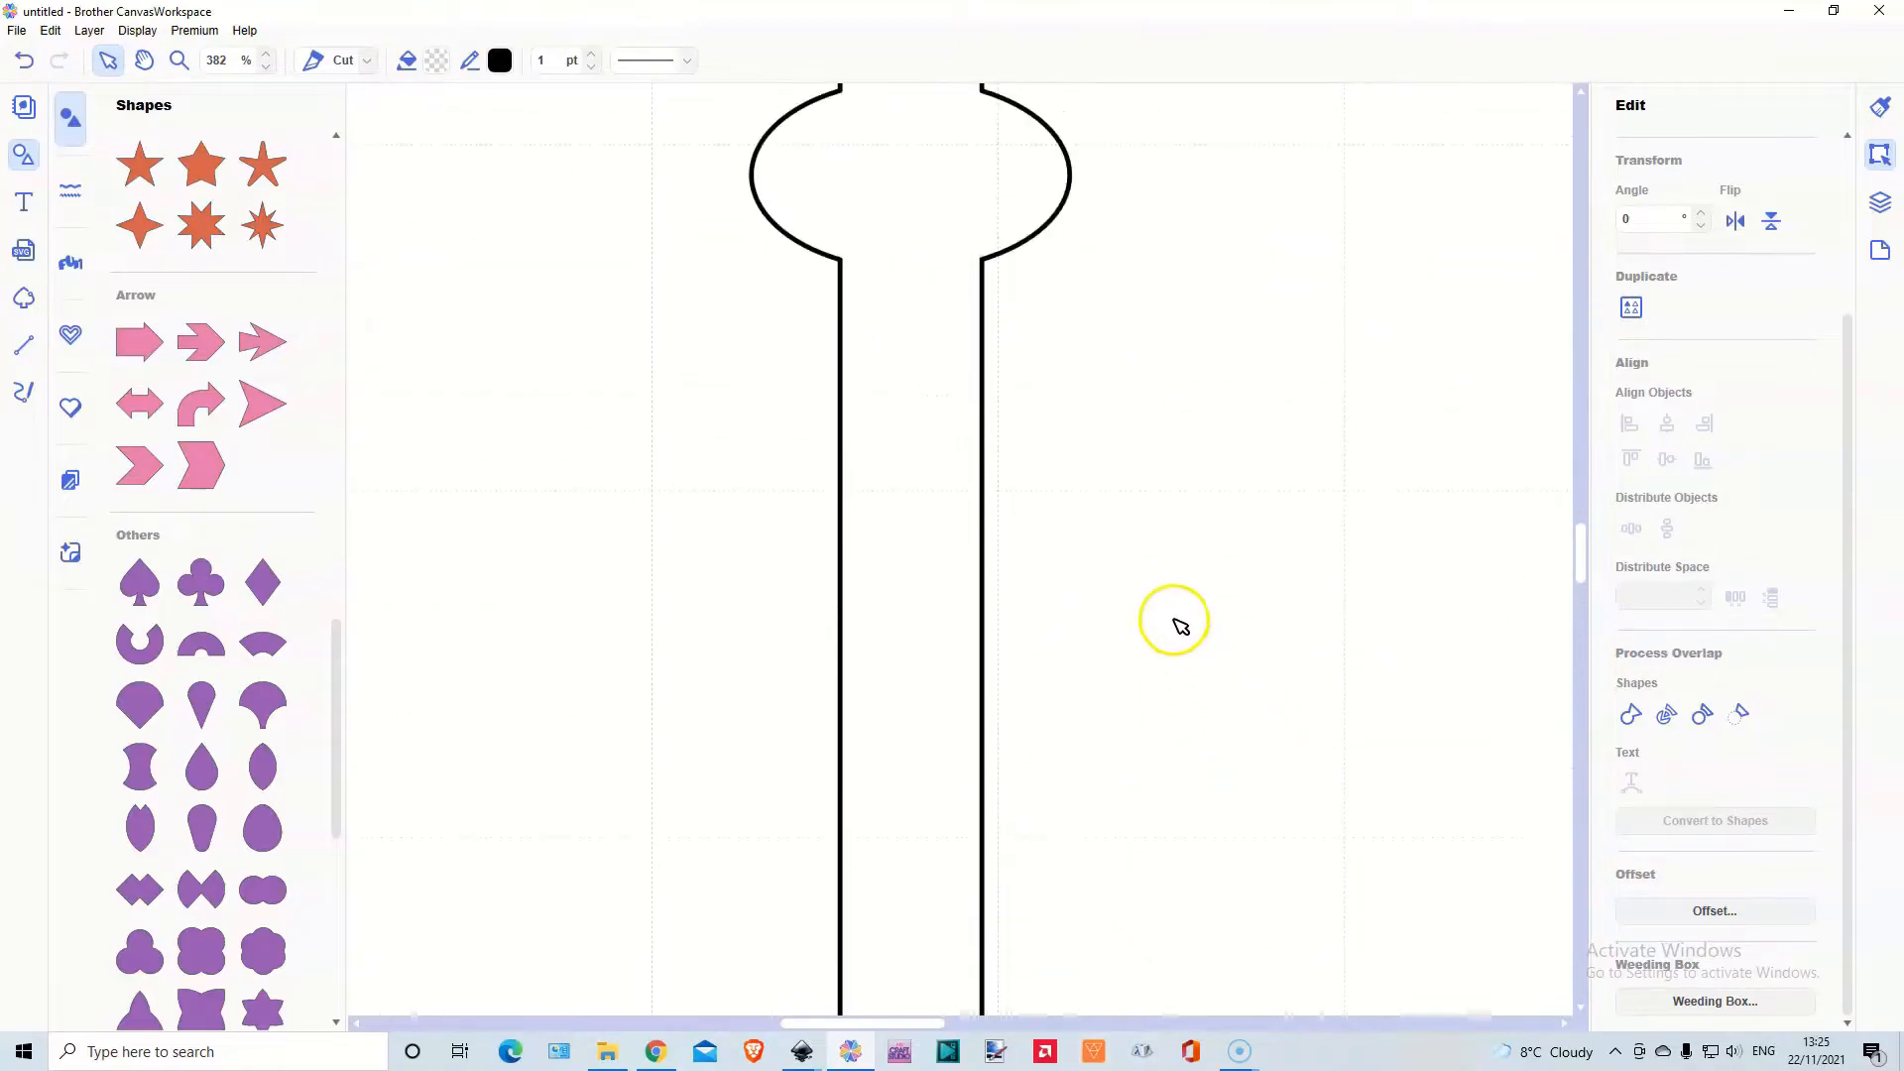
pyautogui.scroll(2, 1193, 610)
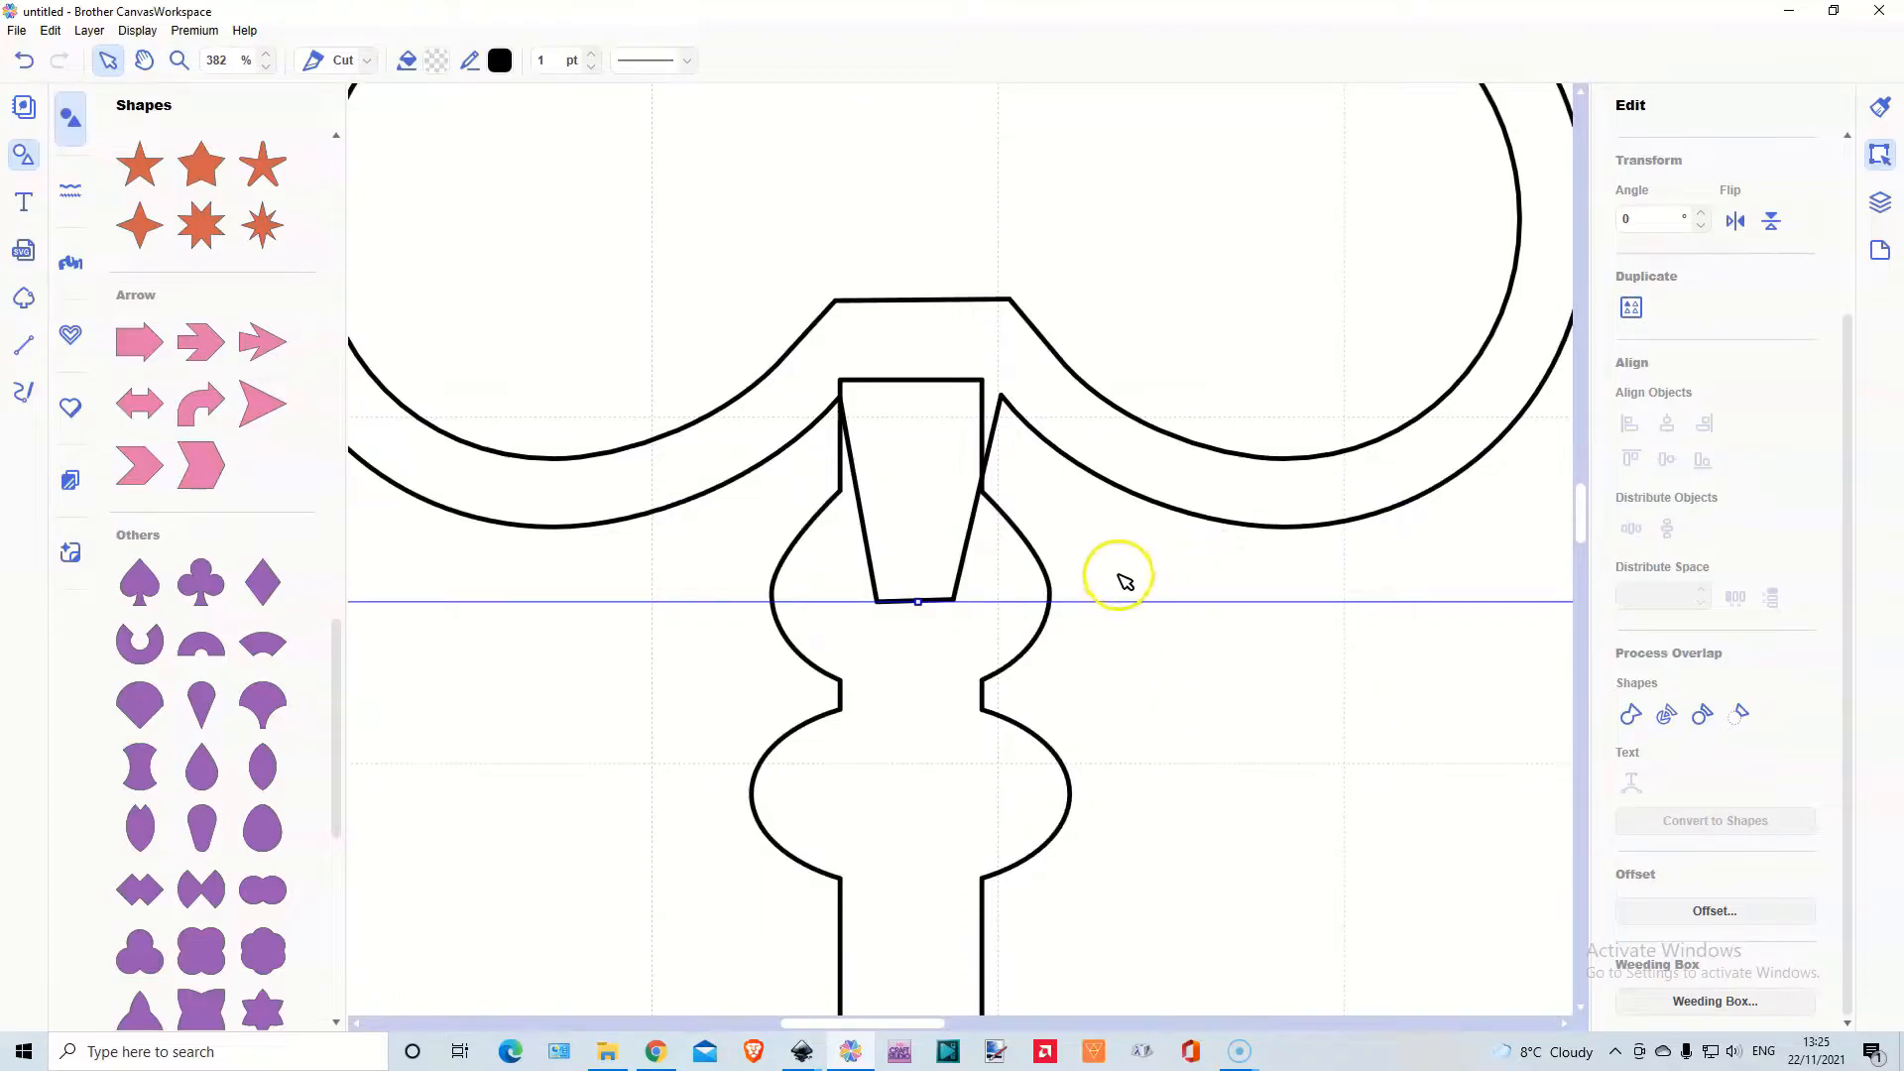
pyautogui.press('Left')
pyautogui.press('Left')
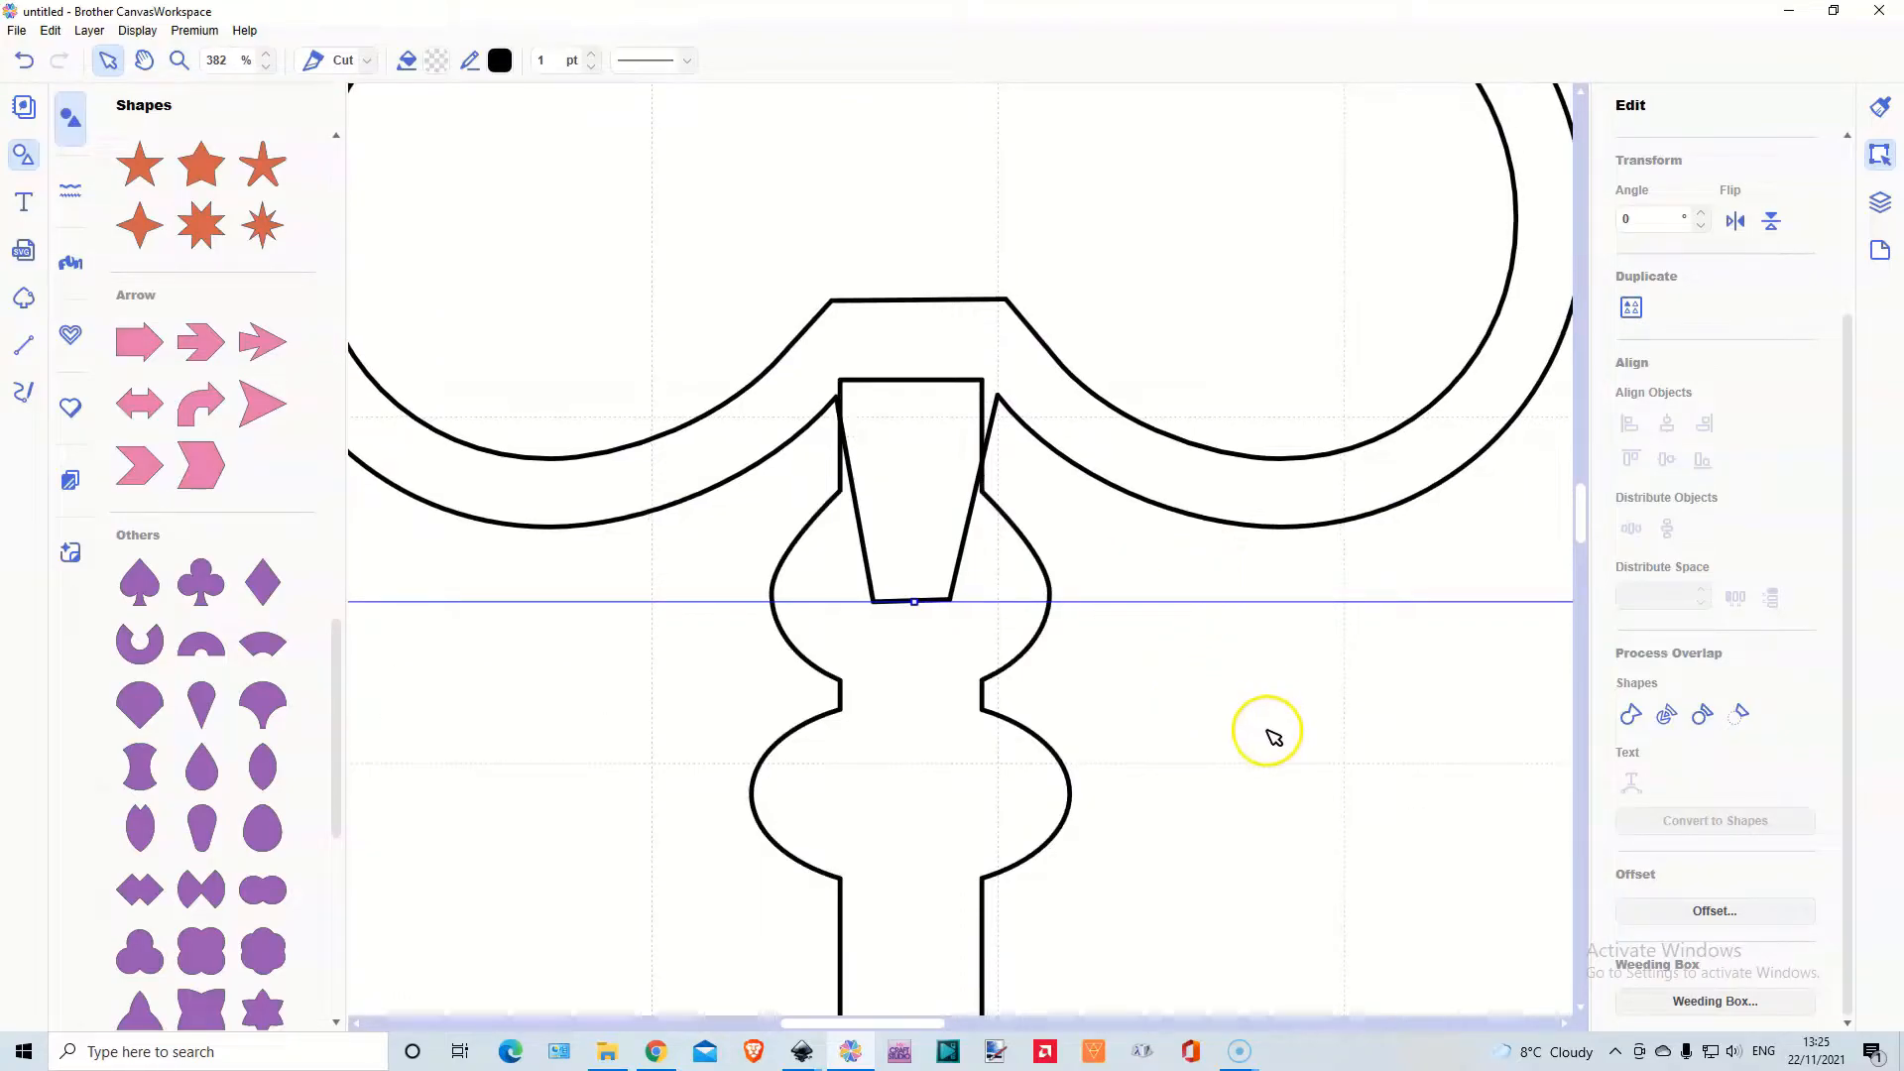
pyautogui.press('Left')
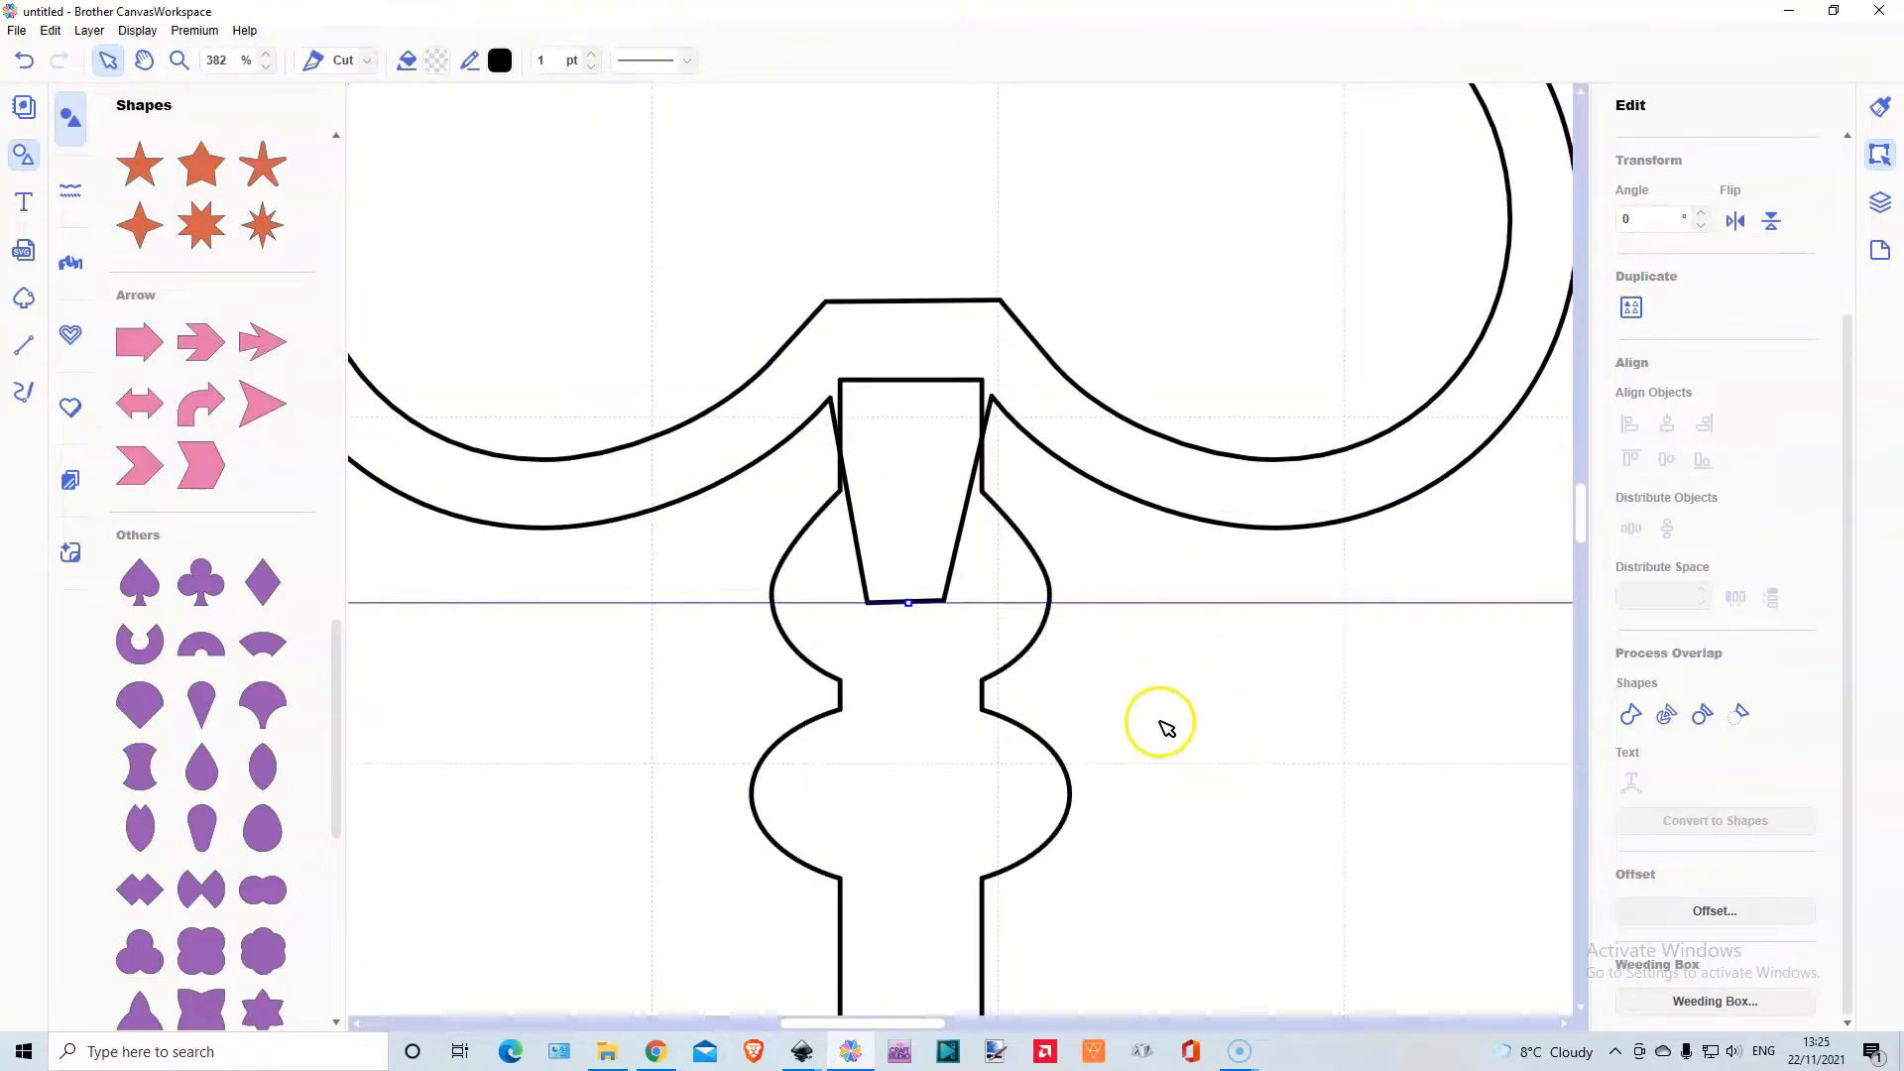
# Weld the club handle and the shaft into one key outline
pyautogui.moveTo(1078, 738); pyautogui.dragTo(869, 149)
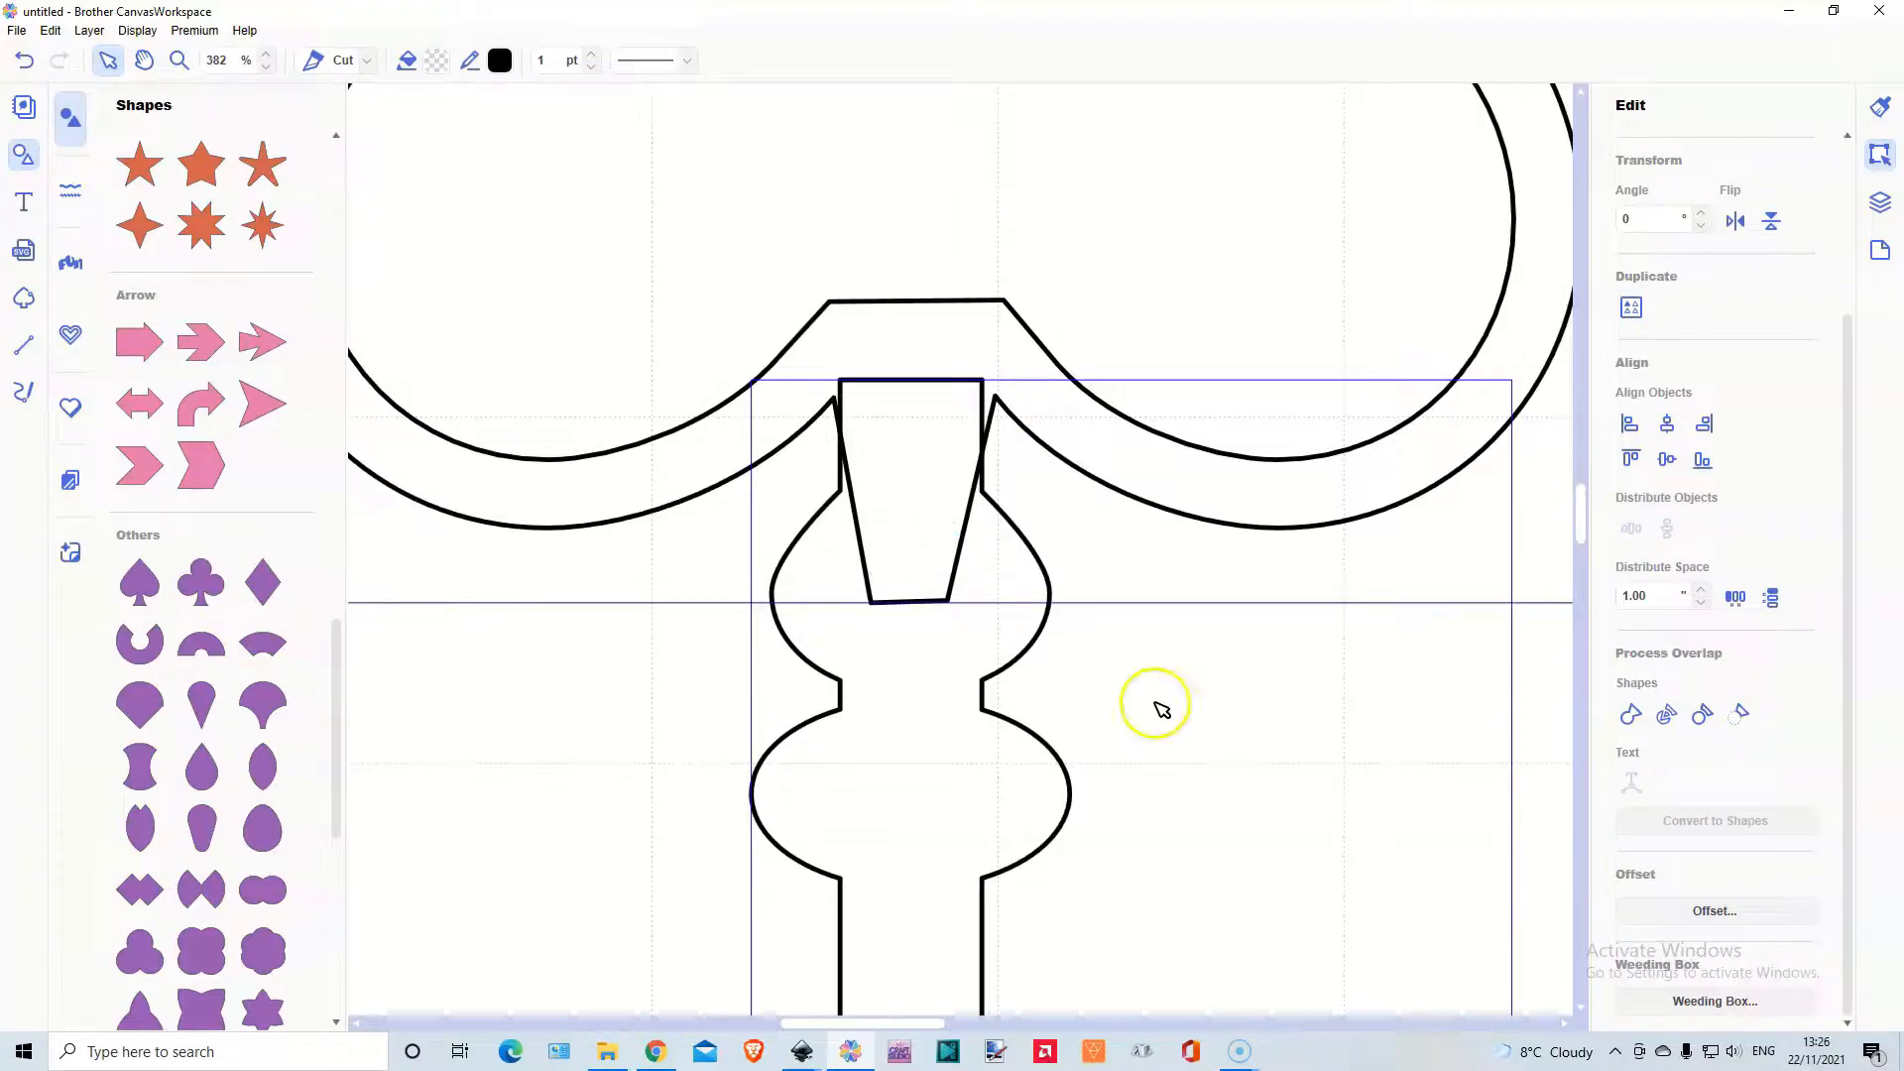
pyautogui.click(1629, 716)
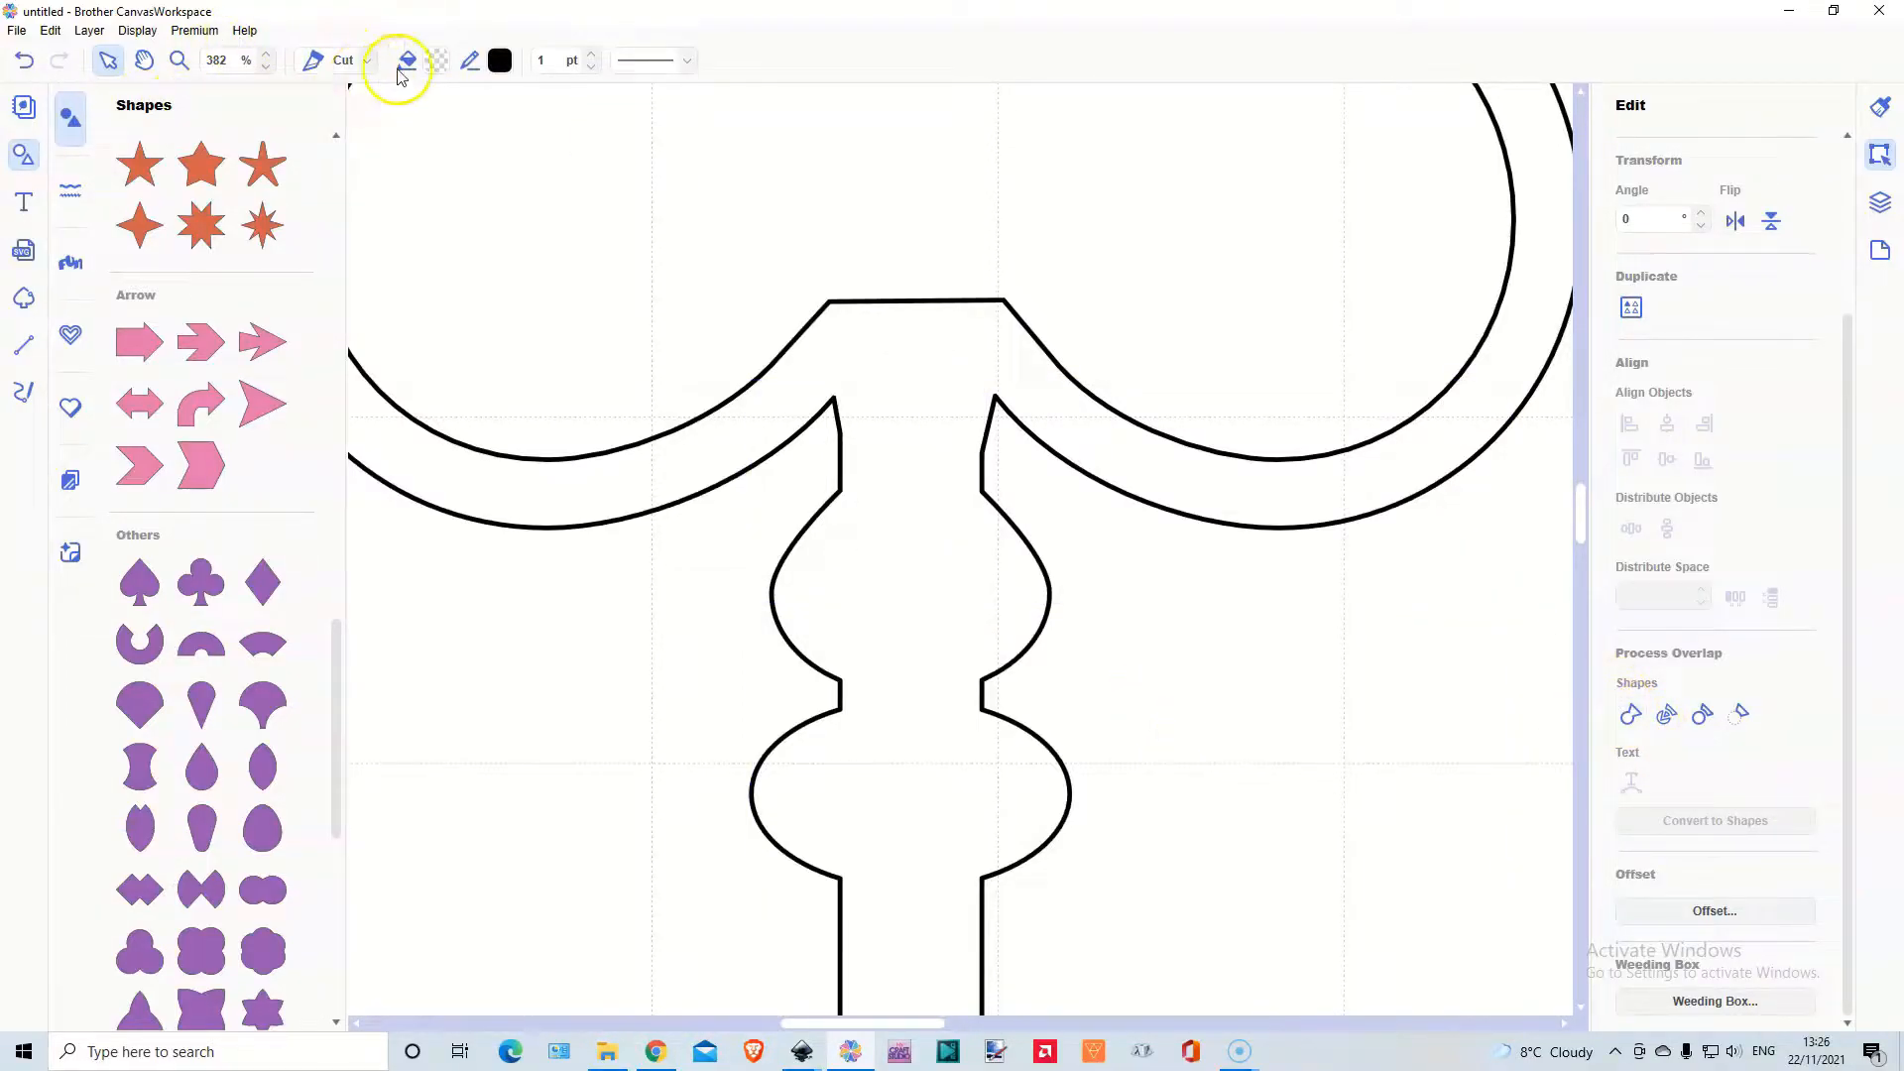
pyautogui.click(137, 29)
pyautogui.click(212, 96)
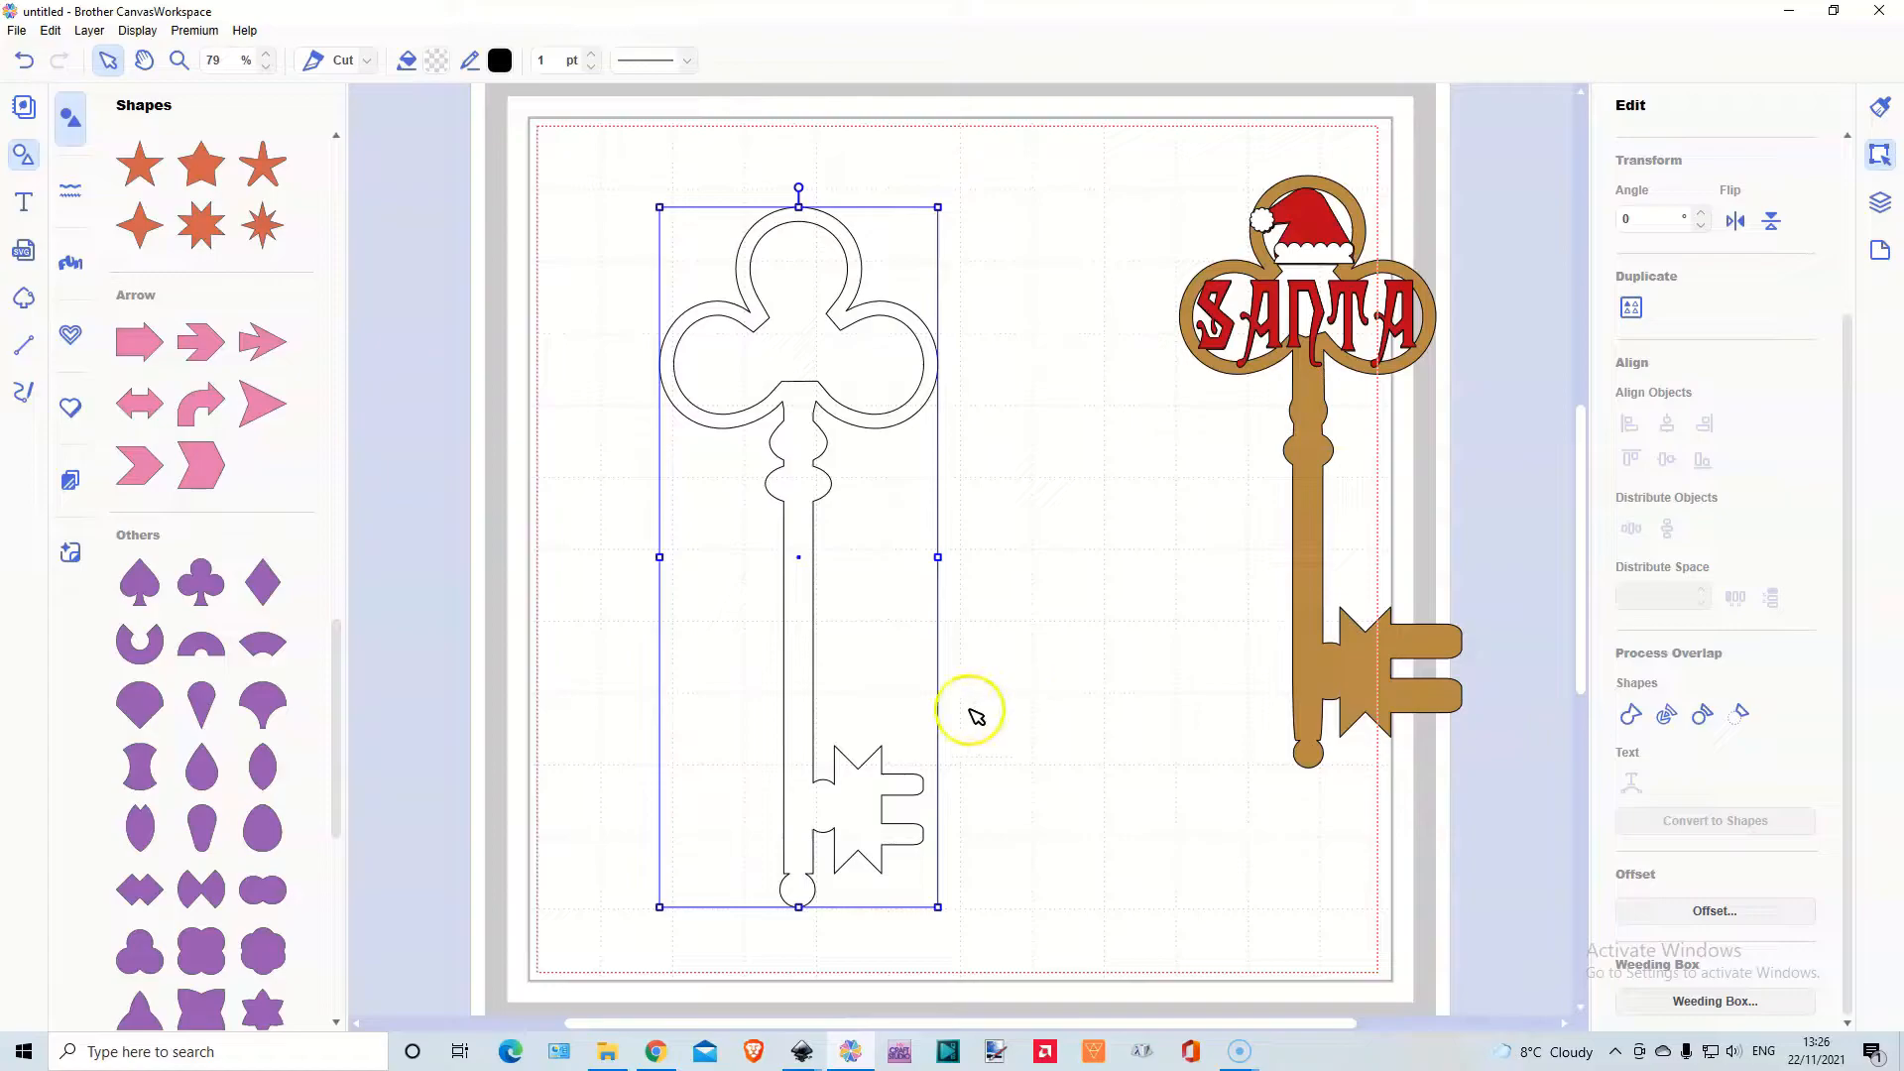
# Insert a triangle with strongly rounded corners and place it to the left of the key shaft
pyautogui.scroll(1, 280, 577)
pyautogui.scroll(6, 276, 573)
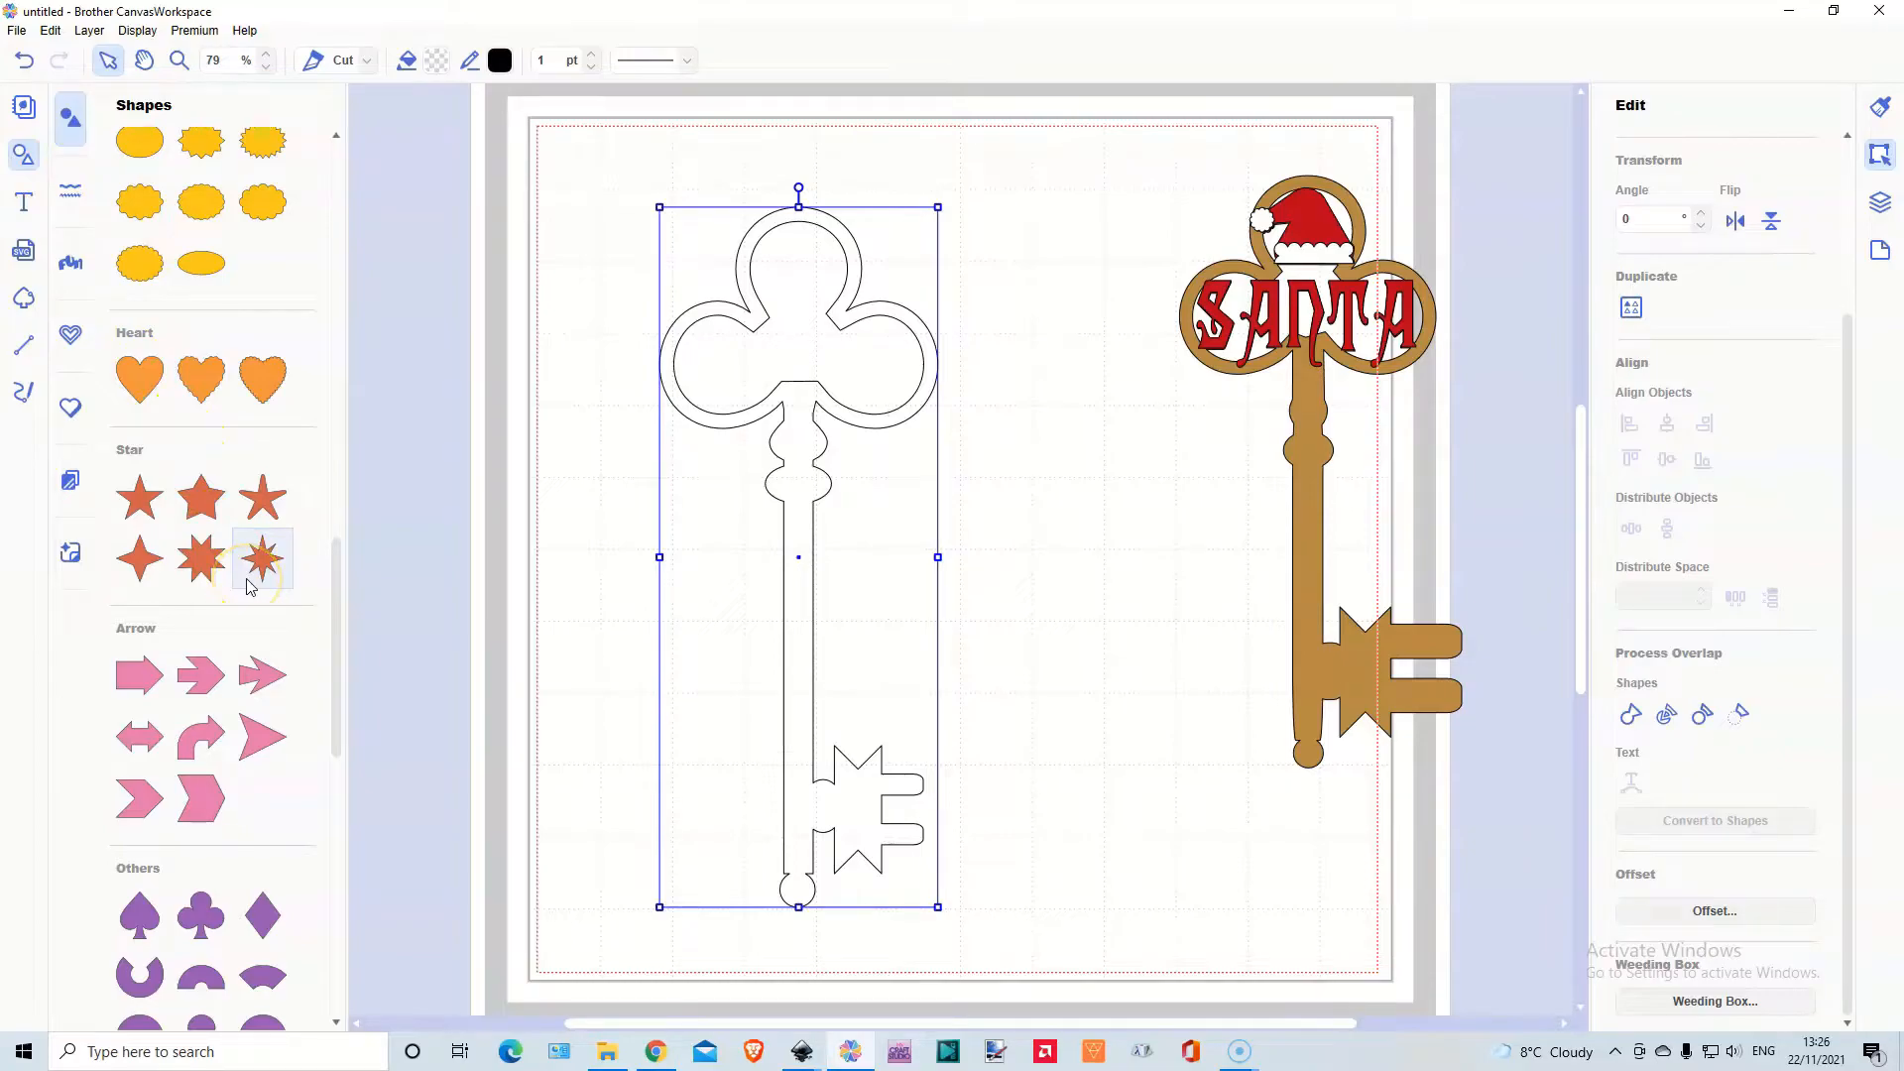
pyautogui.scroll(15, 251, 589)
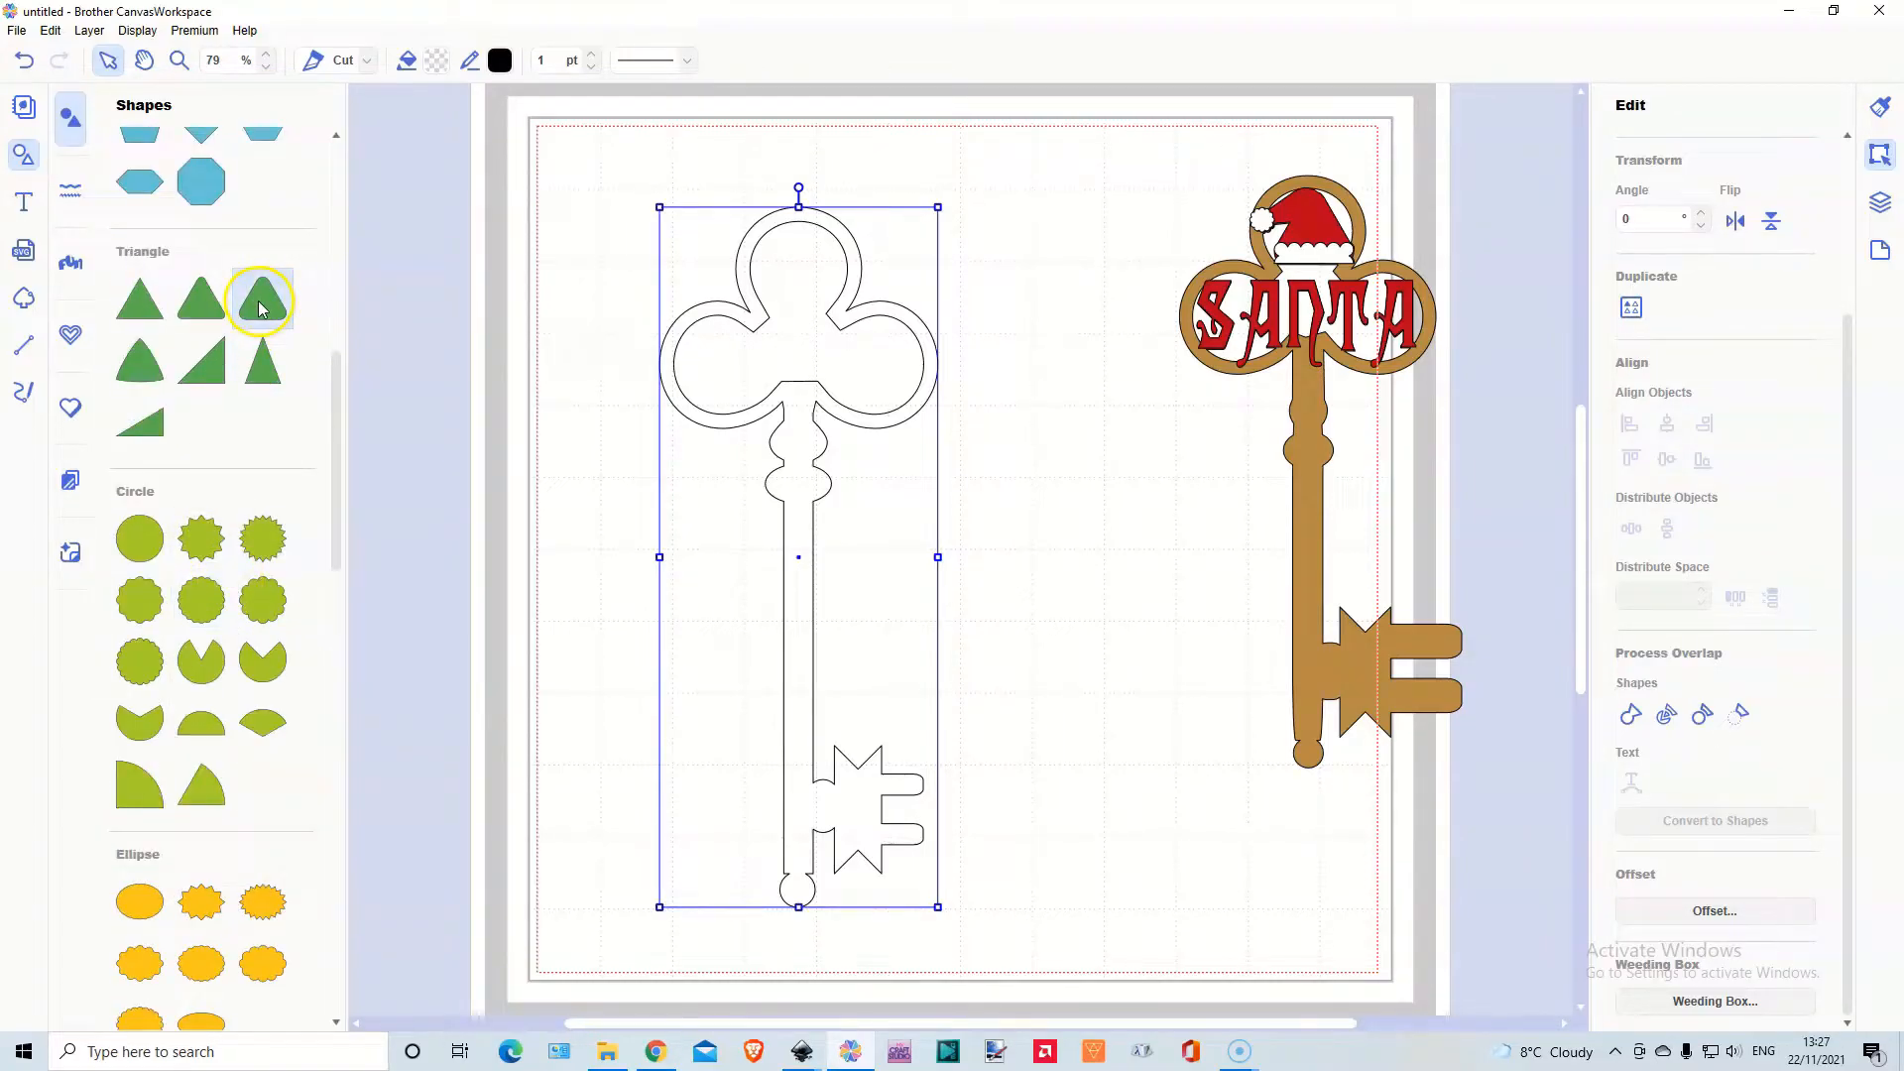
pyautogui.click(260, 308)
pyautogui.moveTo(637, 310); pyautogui.dragTo(607, 587)
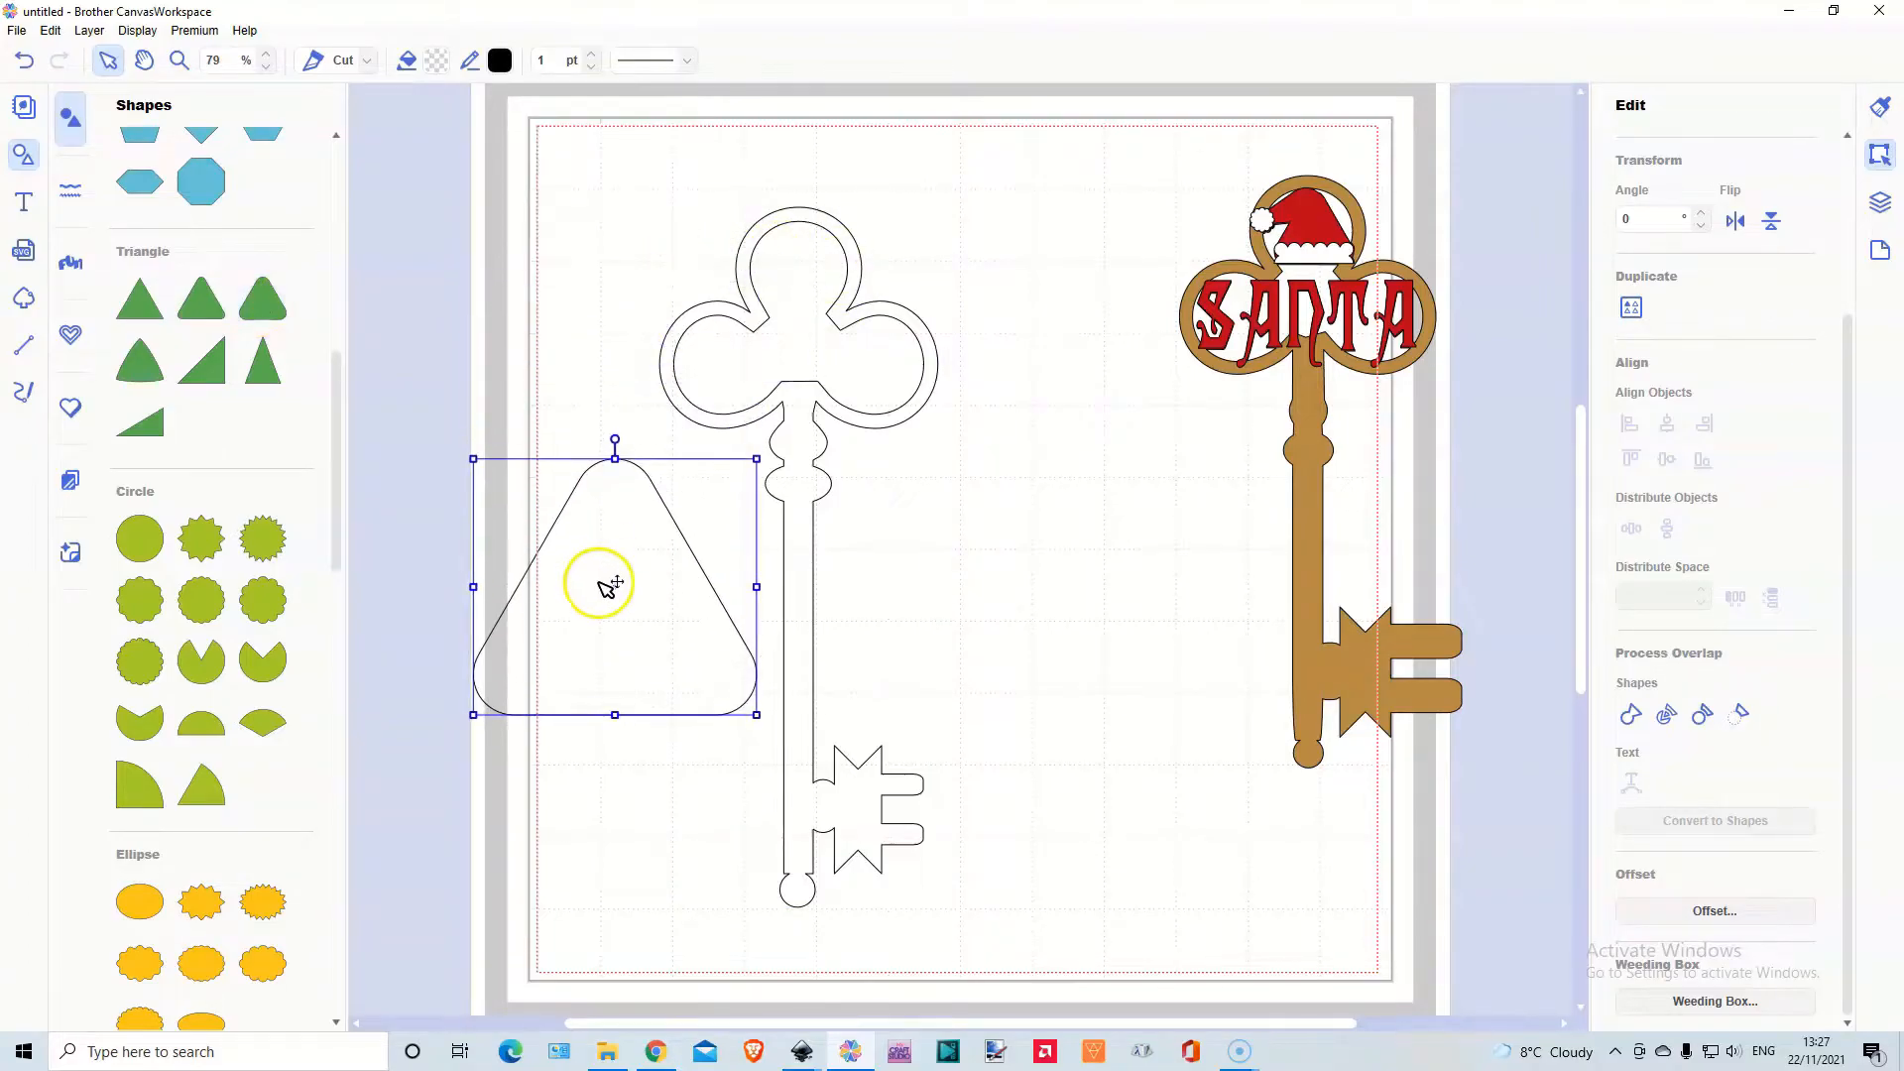
# Insert the rounded teardrop shape that tapers toward a blunt lower end
pyautogui.scroll(-15, 214, 451)
pyautogui.scroll(-5, 217, 457)
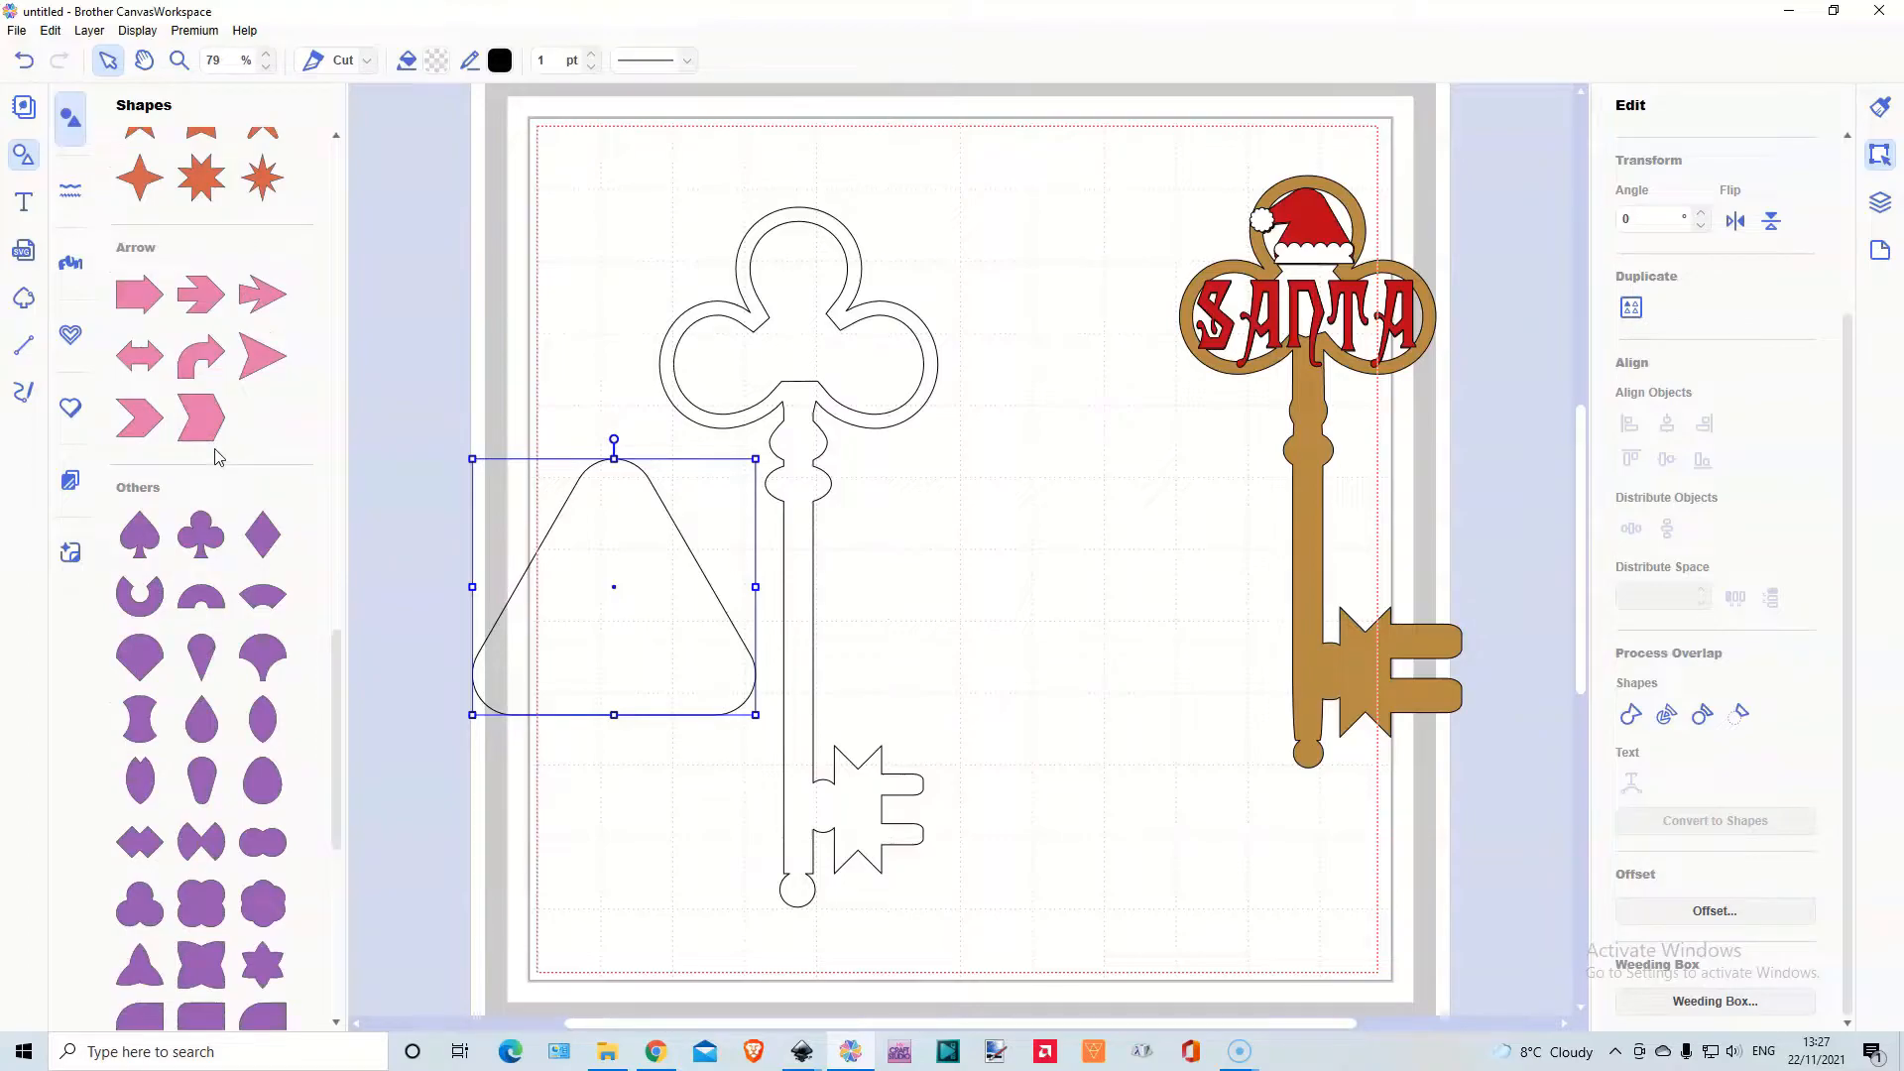
pyautogui.scroll(-3, 218, 456)
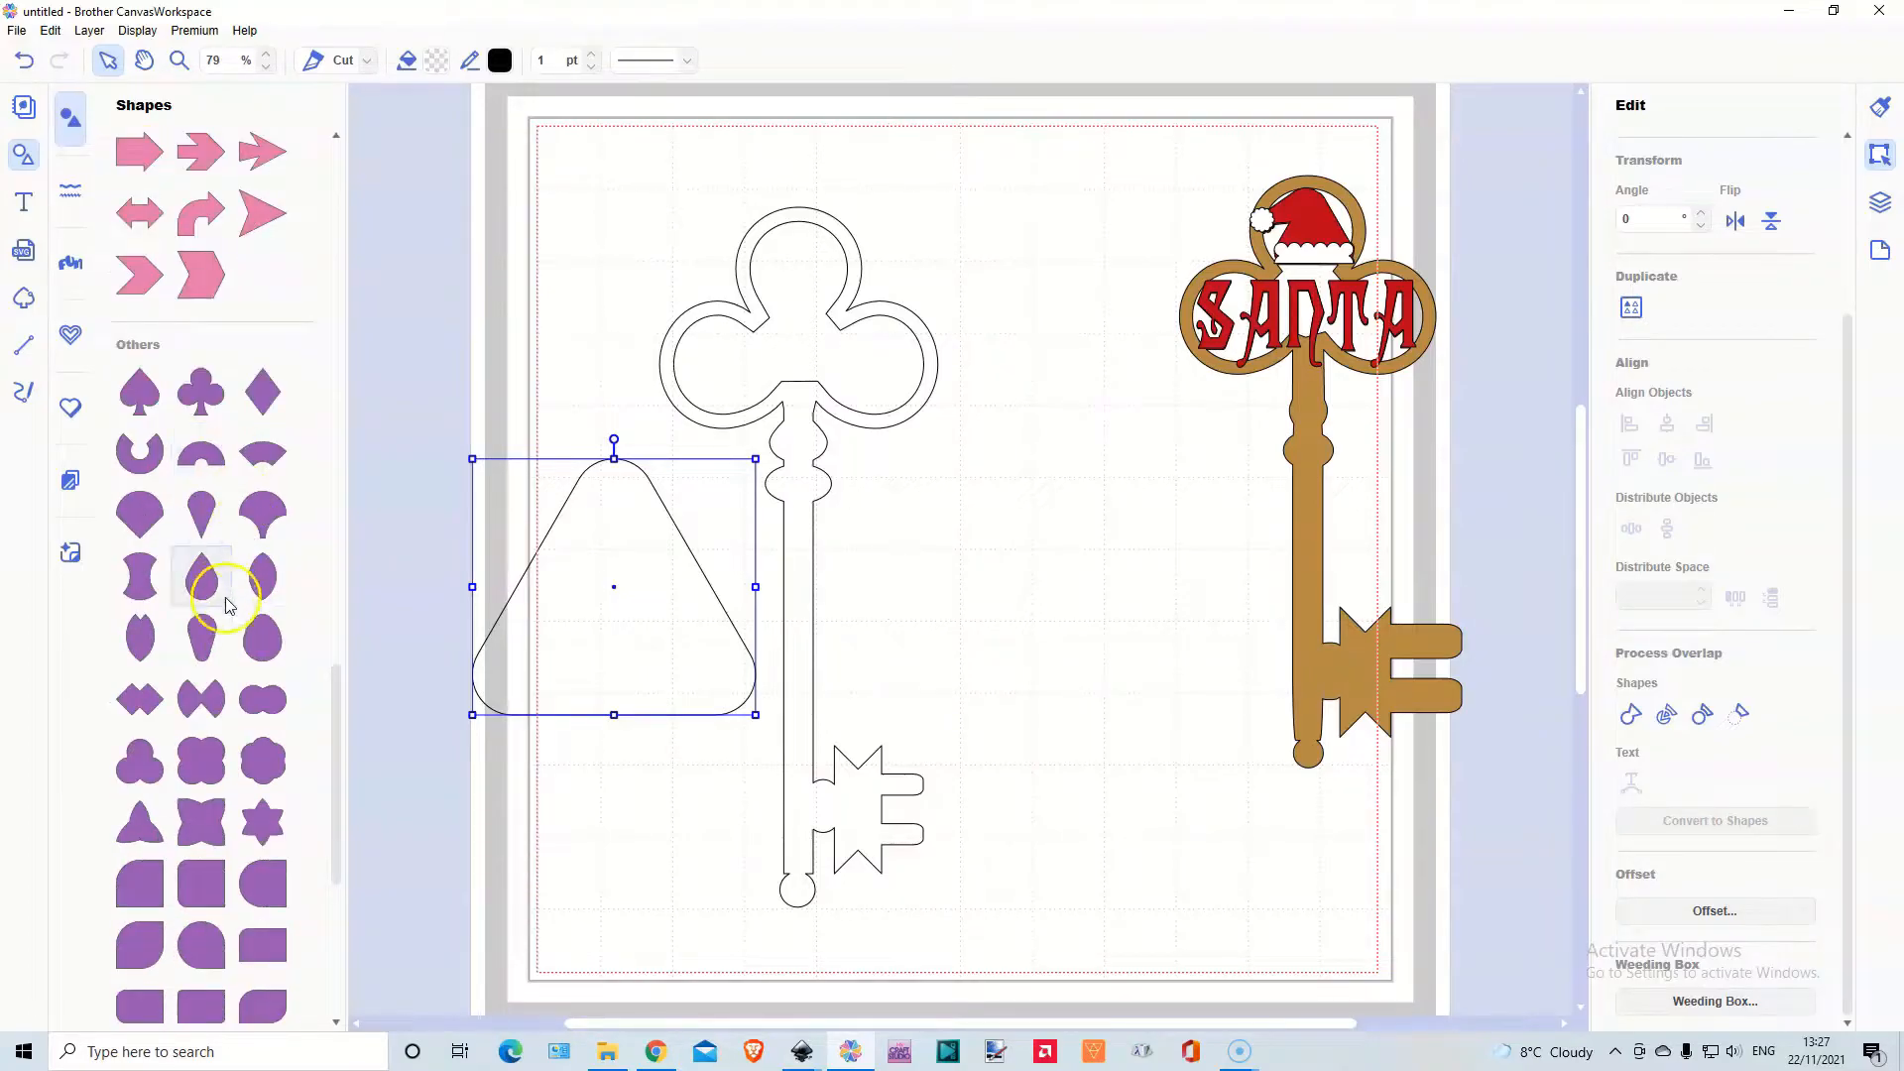
pyautogui.click(204, 645)
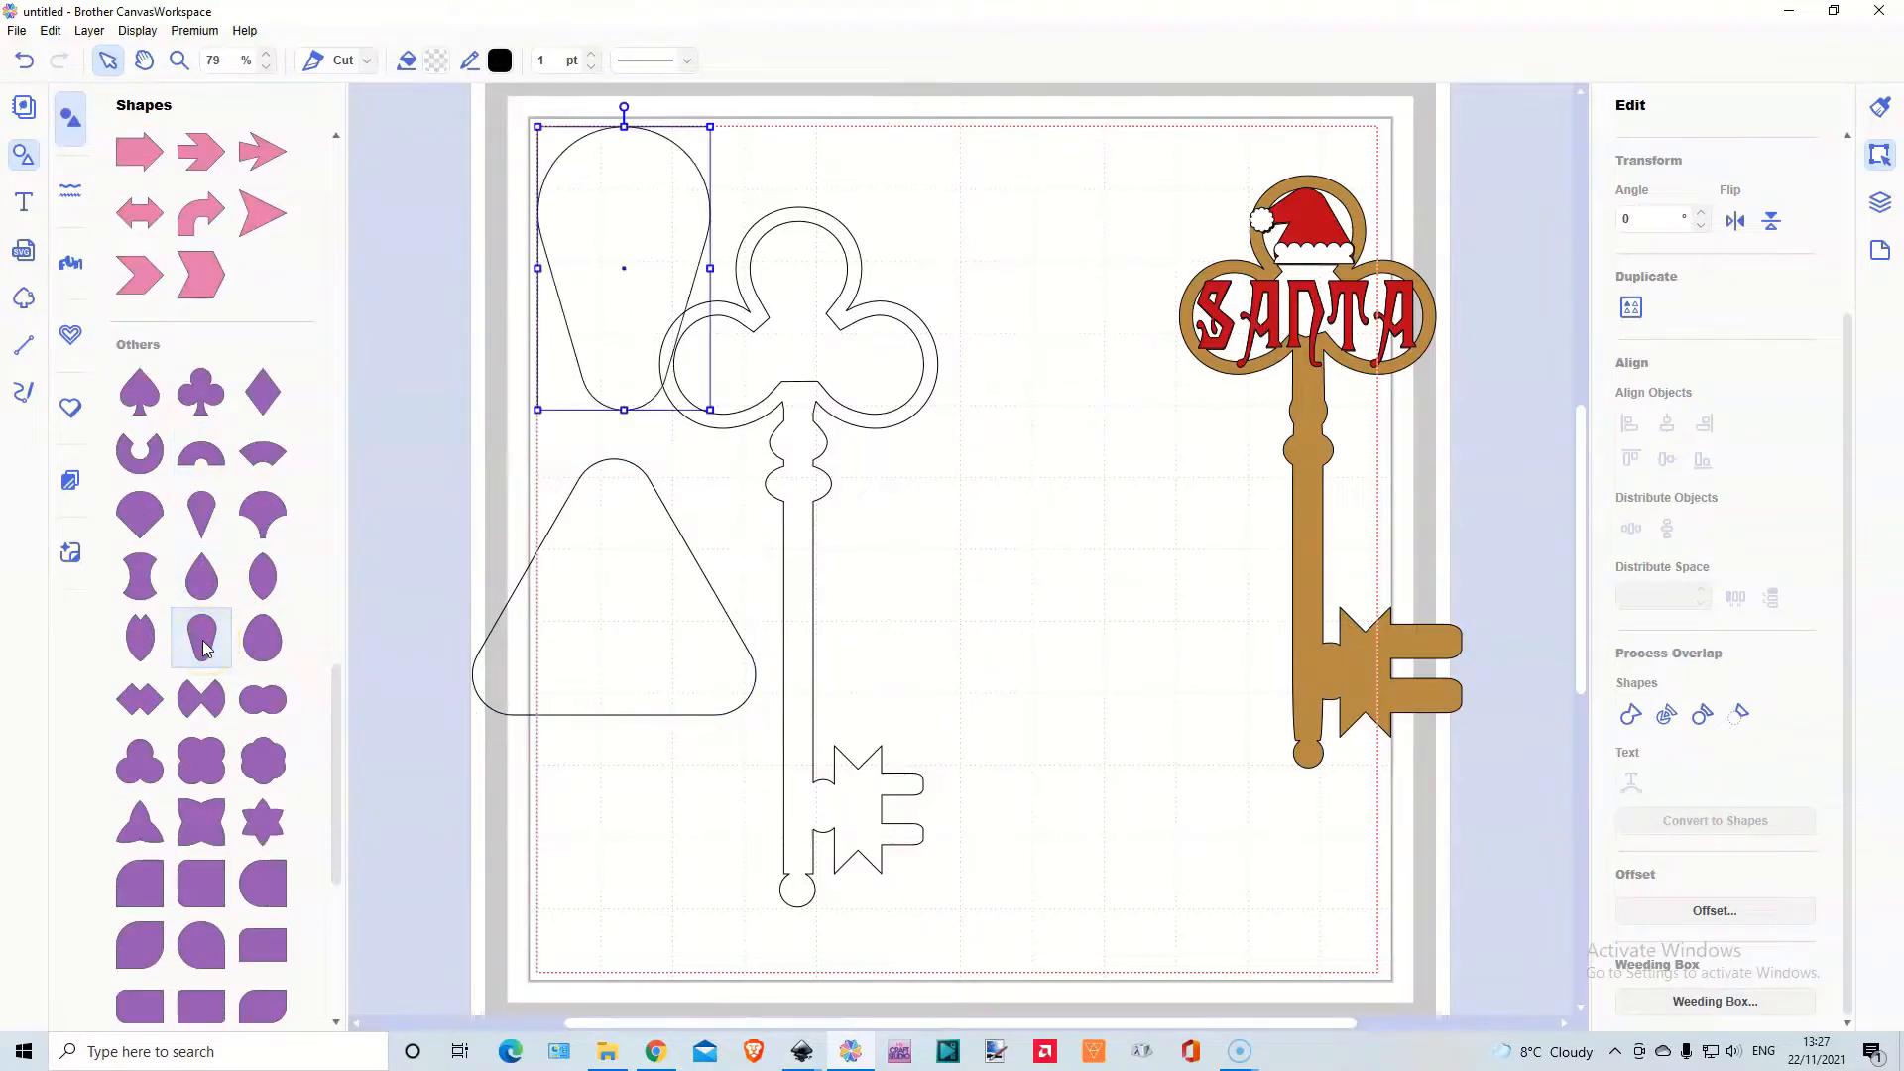
# Insert a scalloped circle and a scalloped rectangle, and close the shape library
pyautogui.scroll(18, 205, 647)
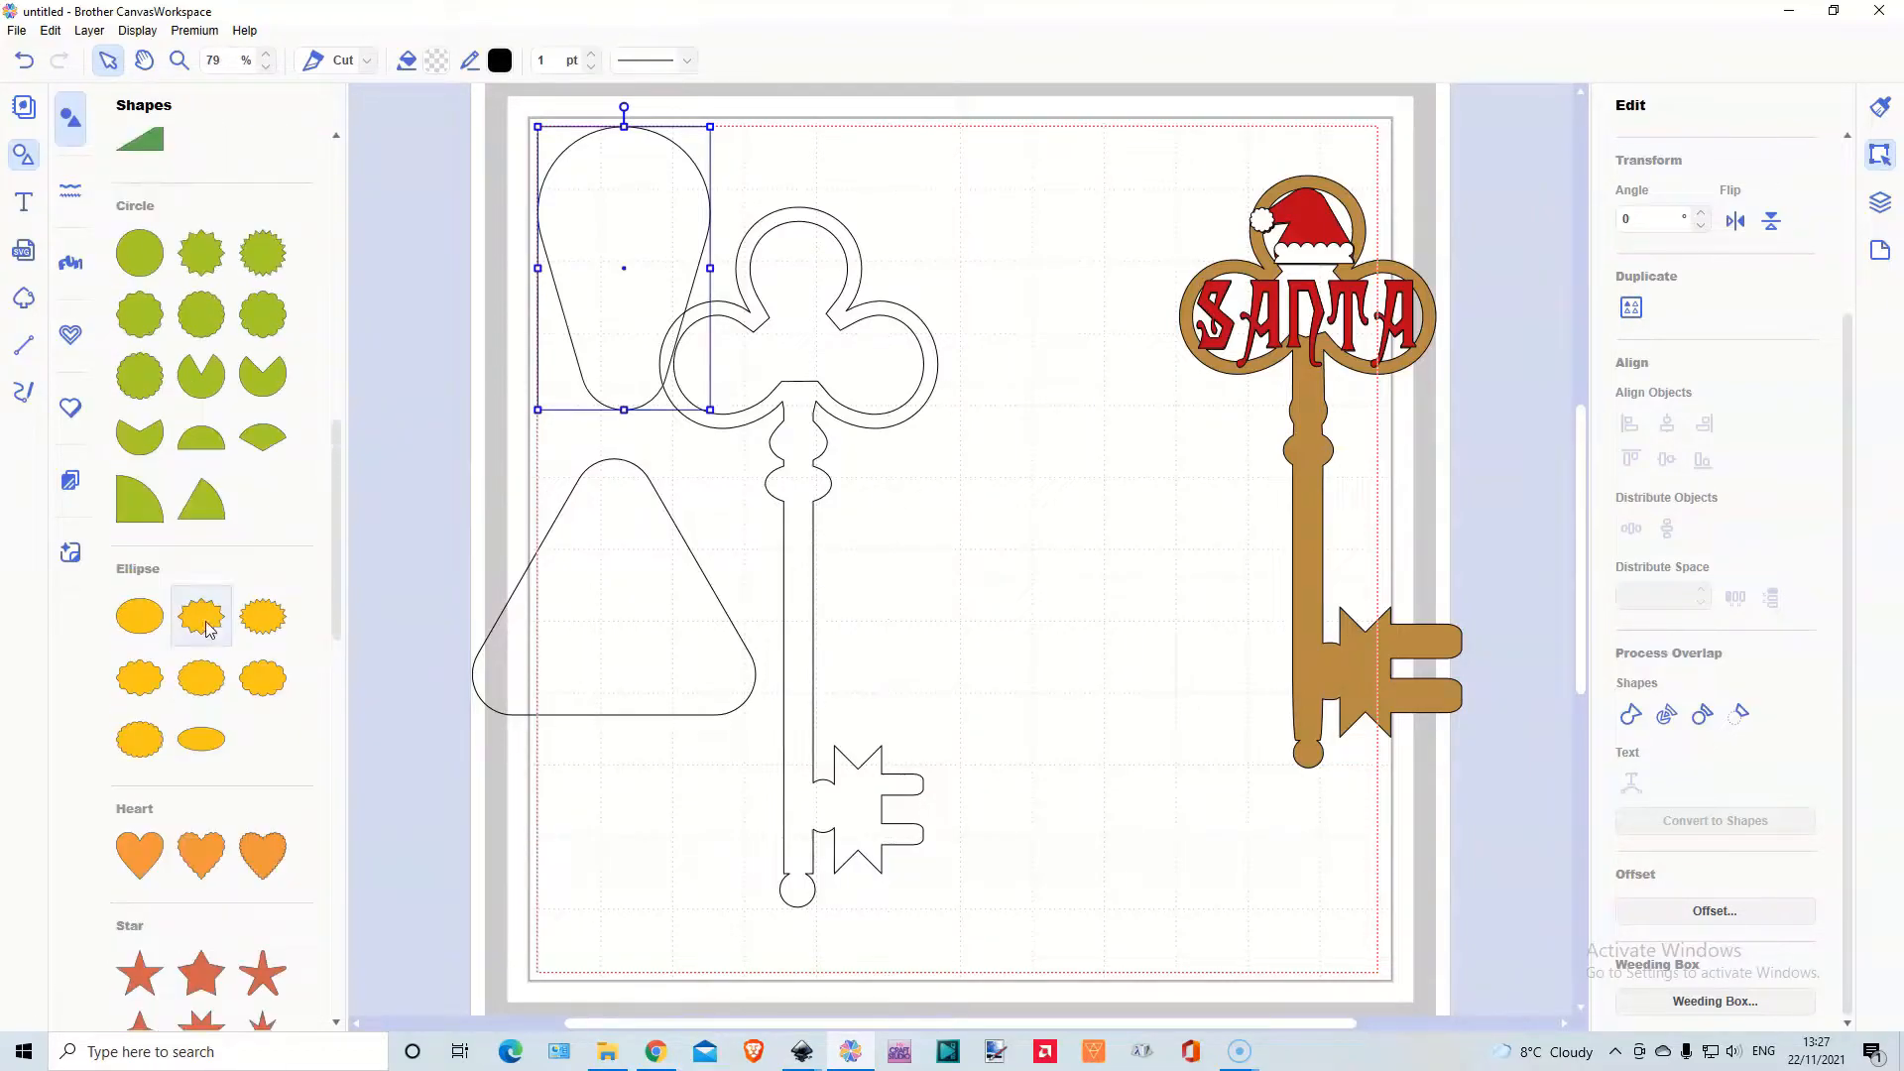
pyautogui.scroll(4, 201, 595)
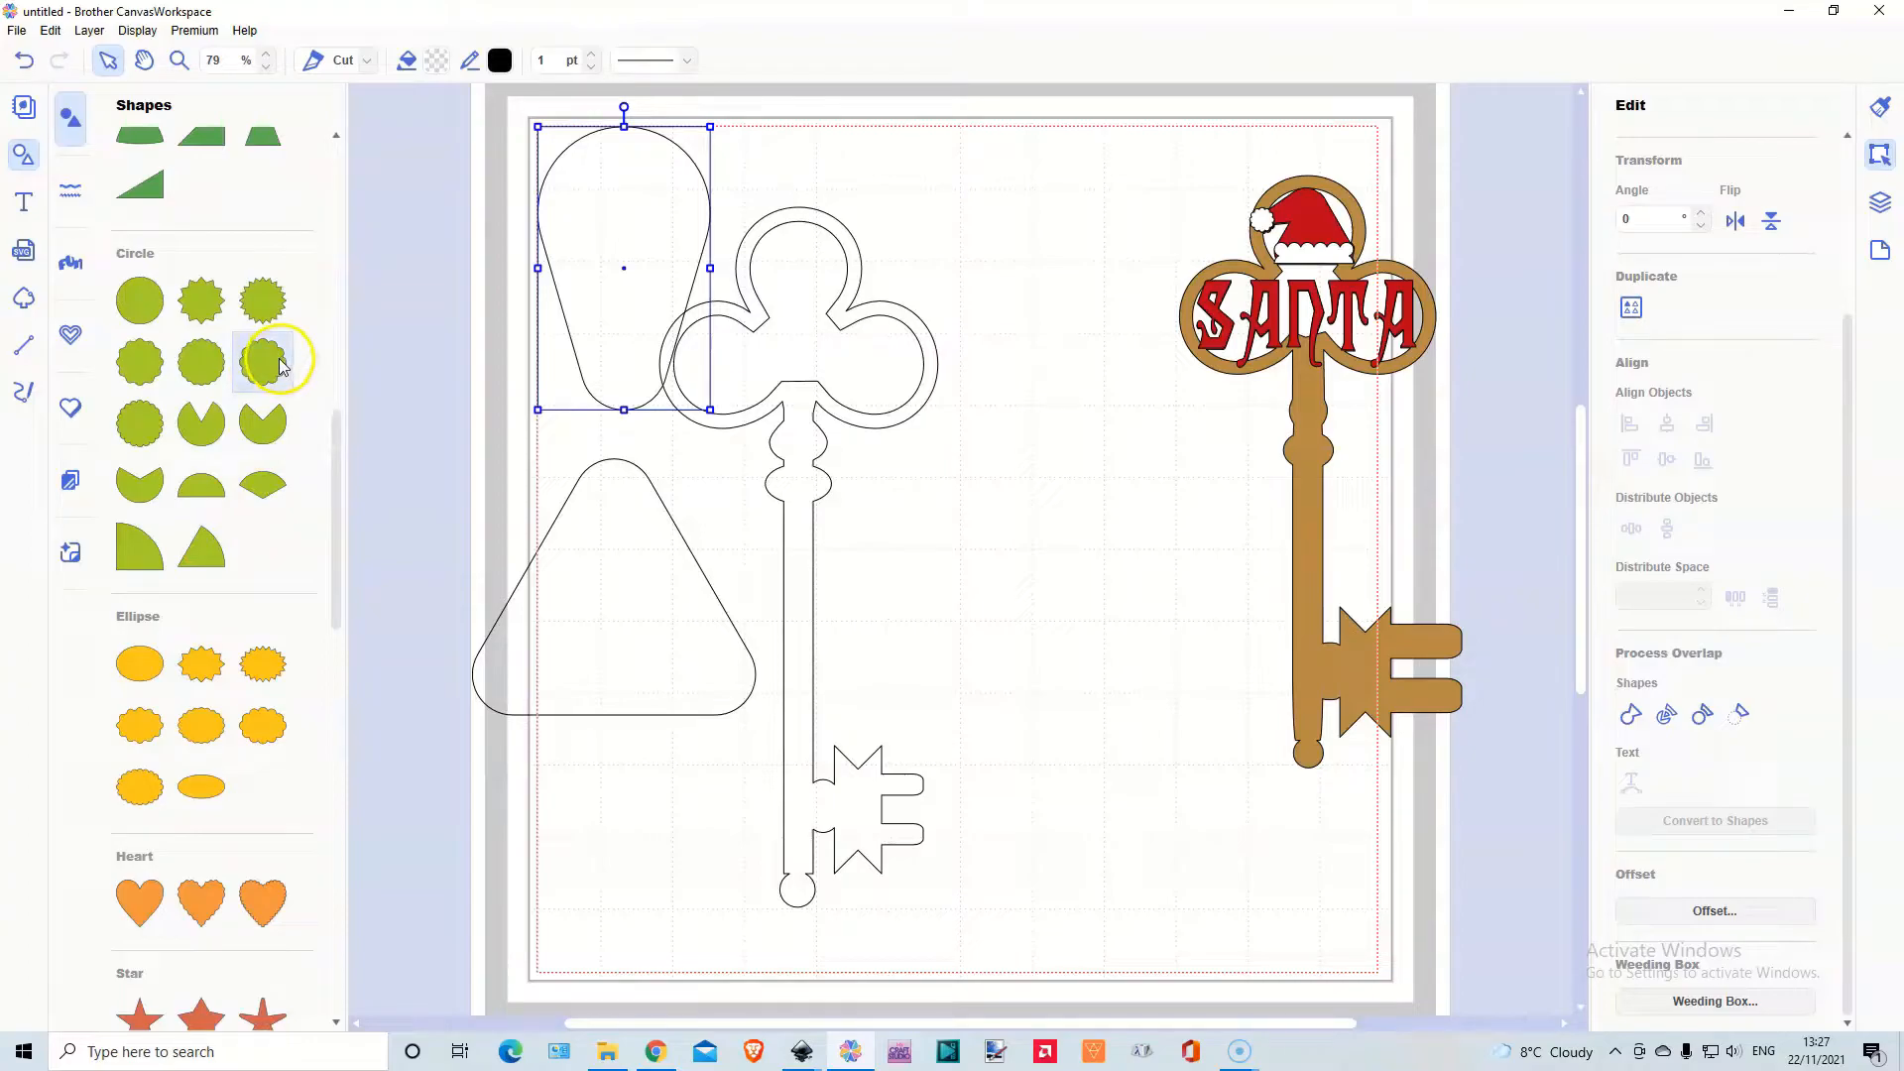
pyautogui.click(235, 392)
pyautogui.scroll(3, 243, 404)
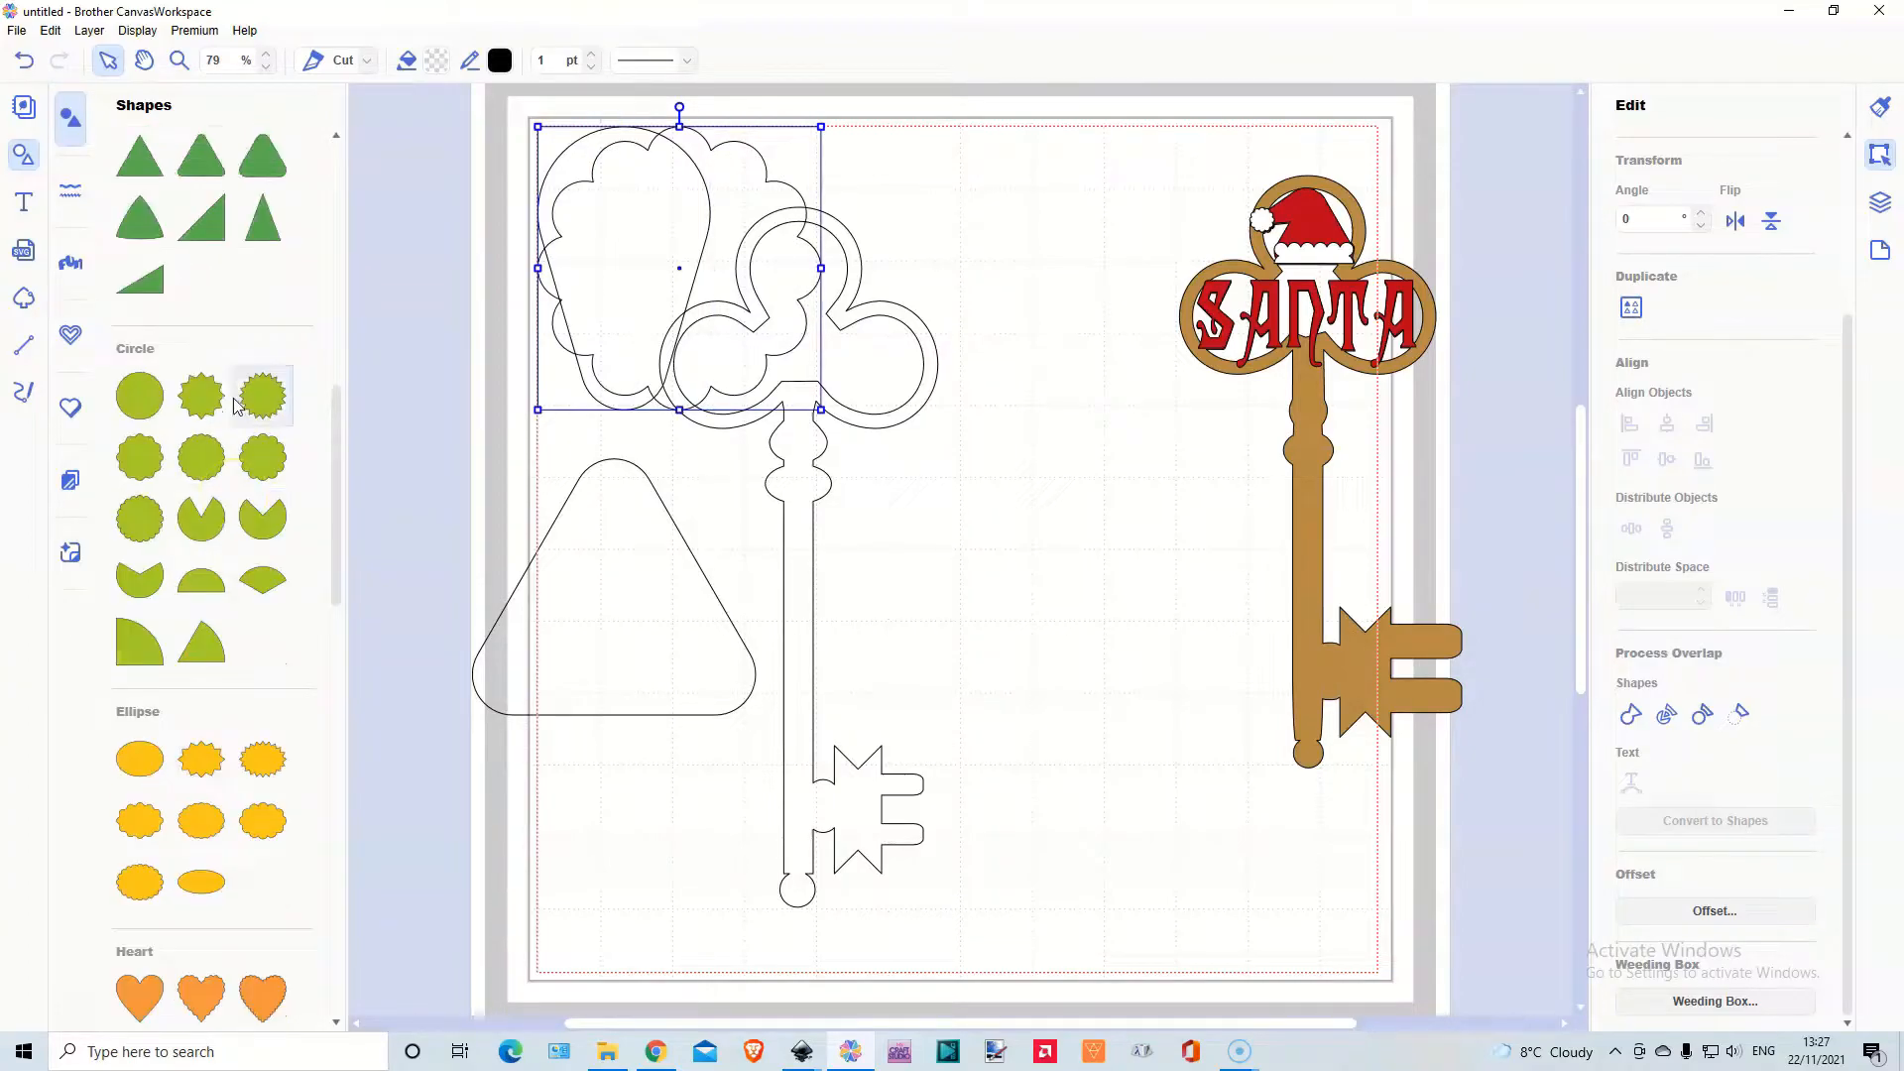
pyautogui.scroll(5, 247, 409)
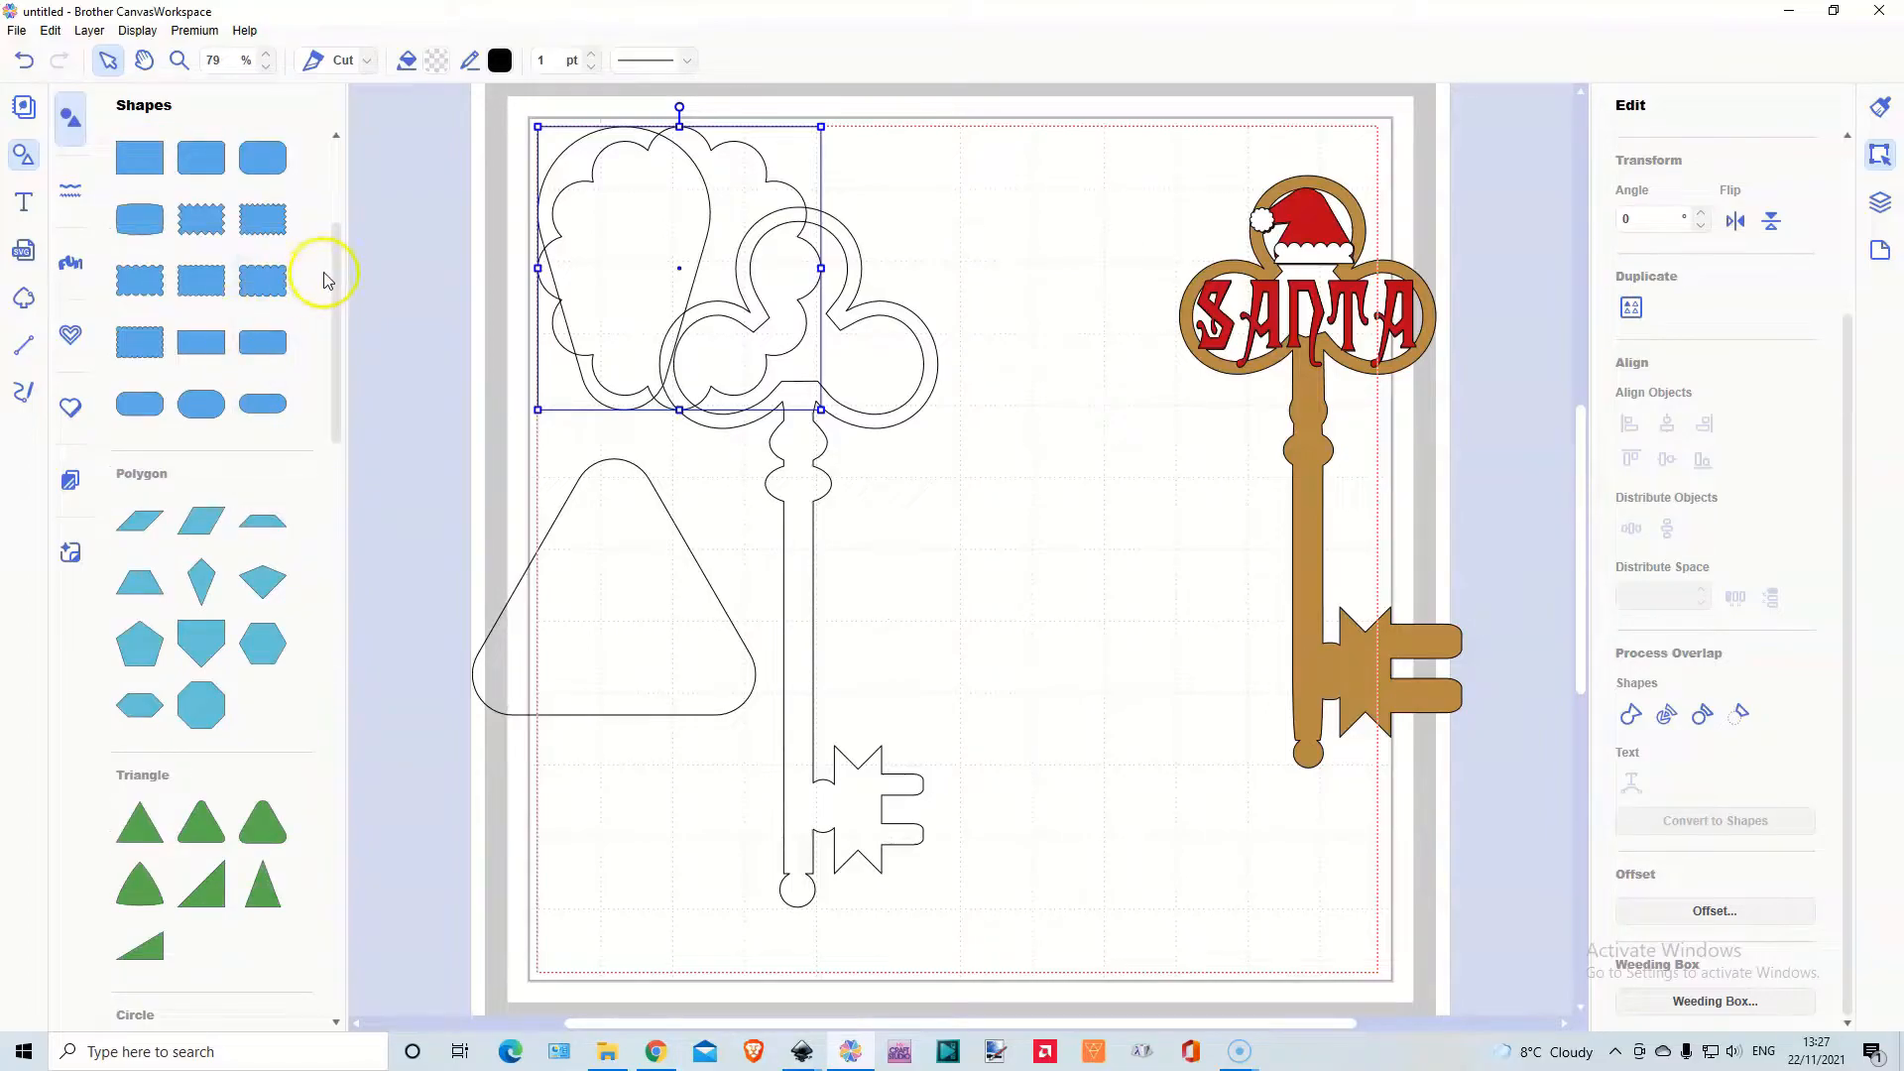
pyautogui.click(261, 284)
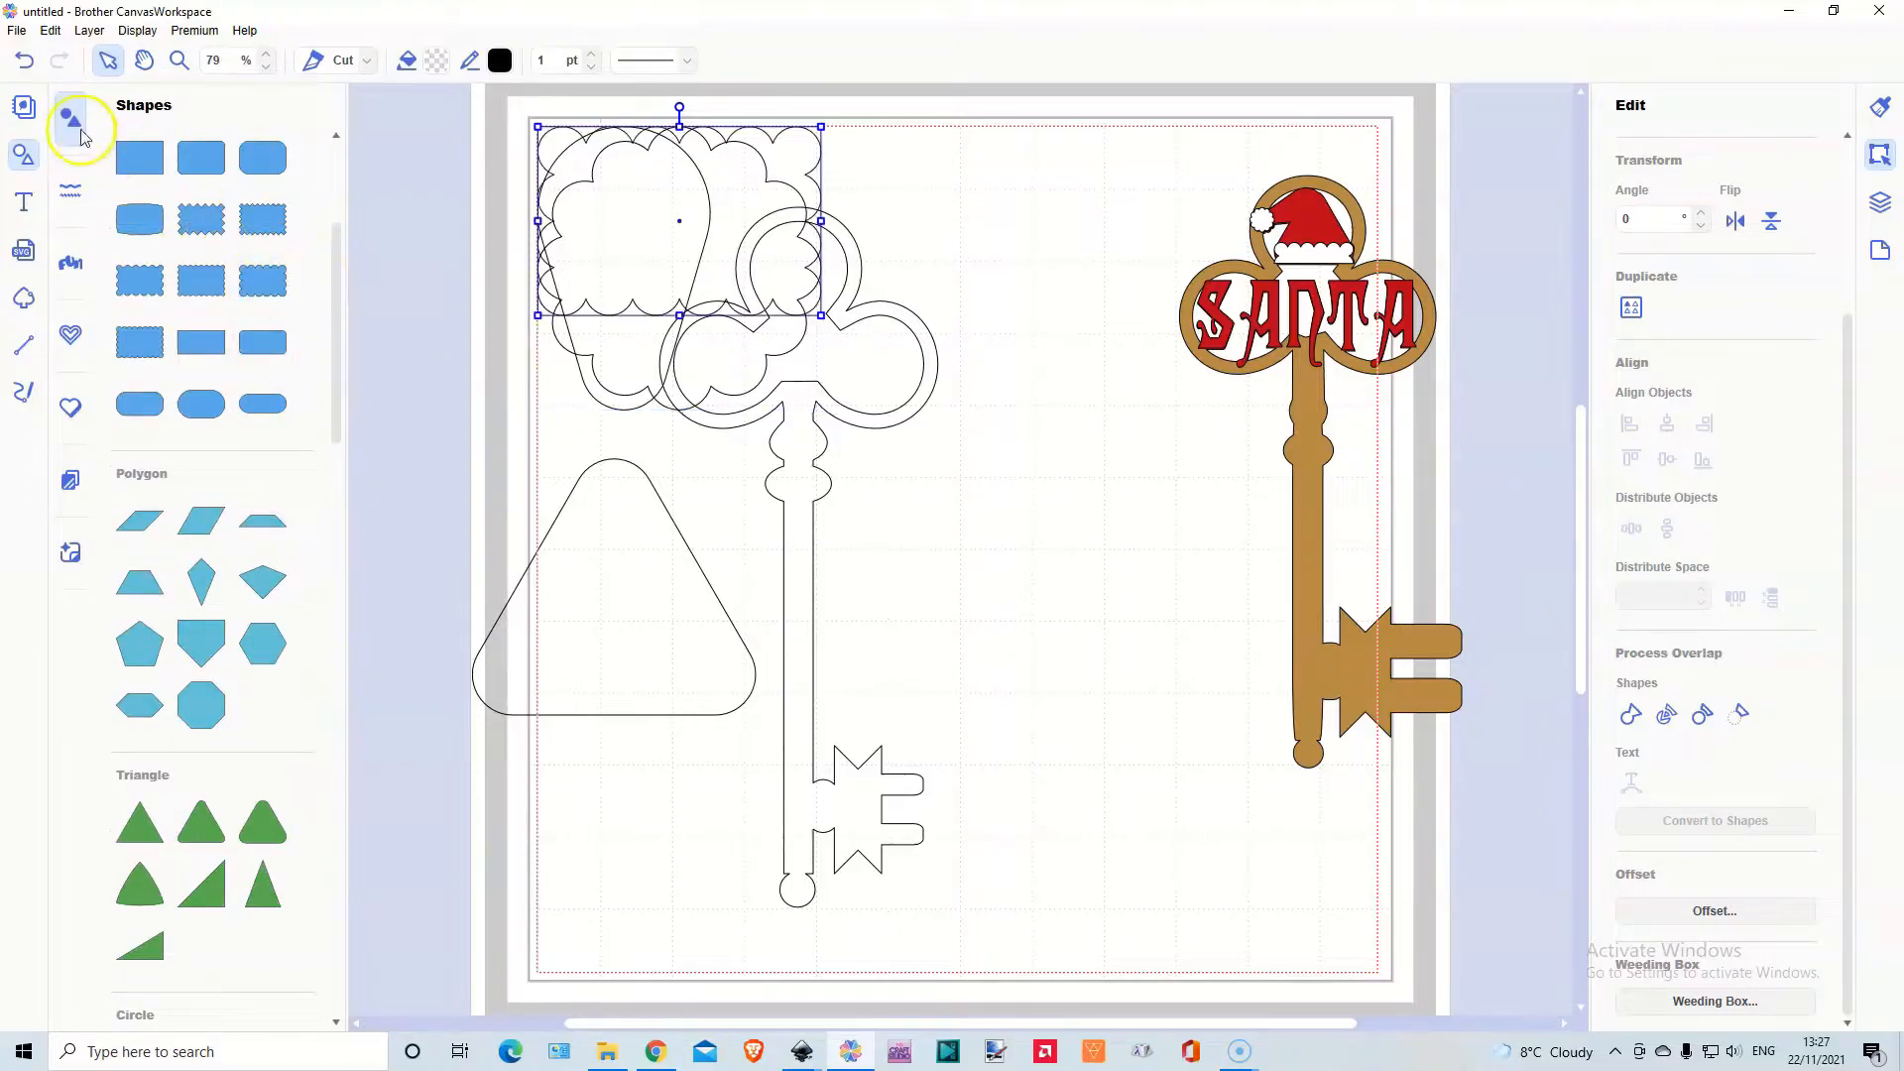
pyautogui.click(21, 153)
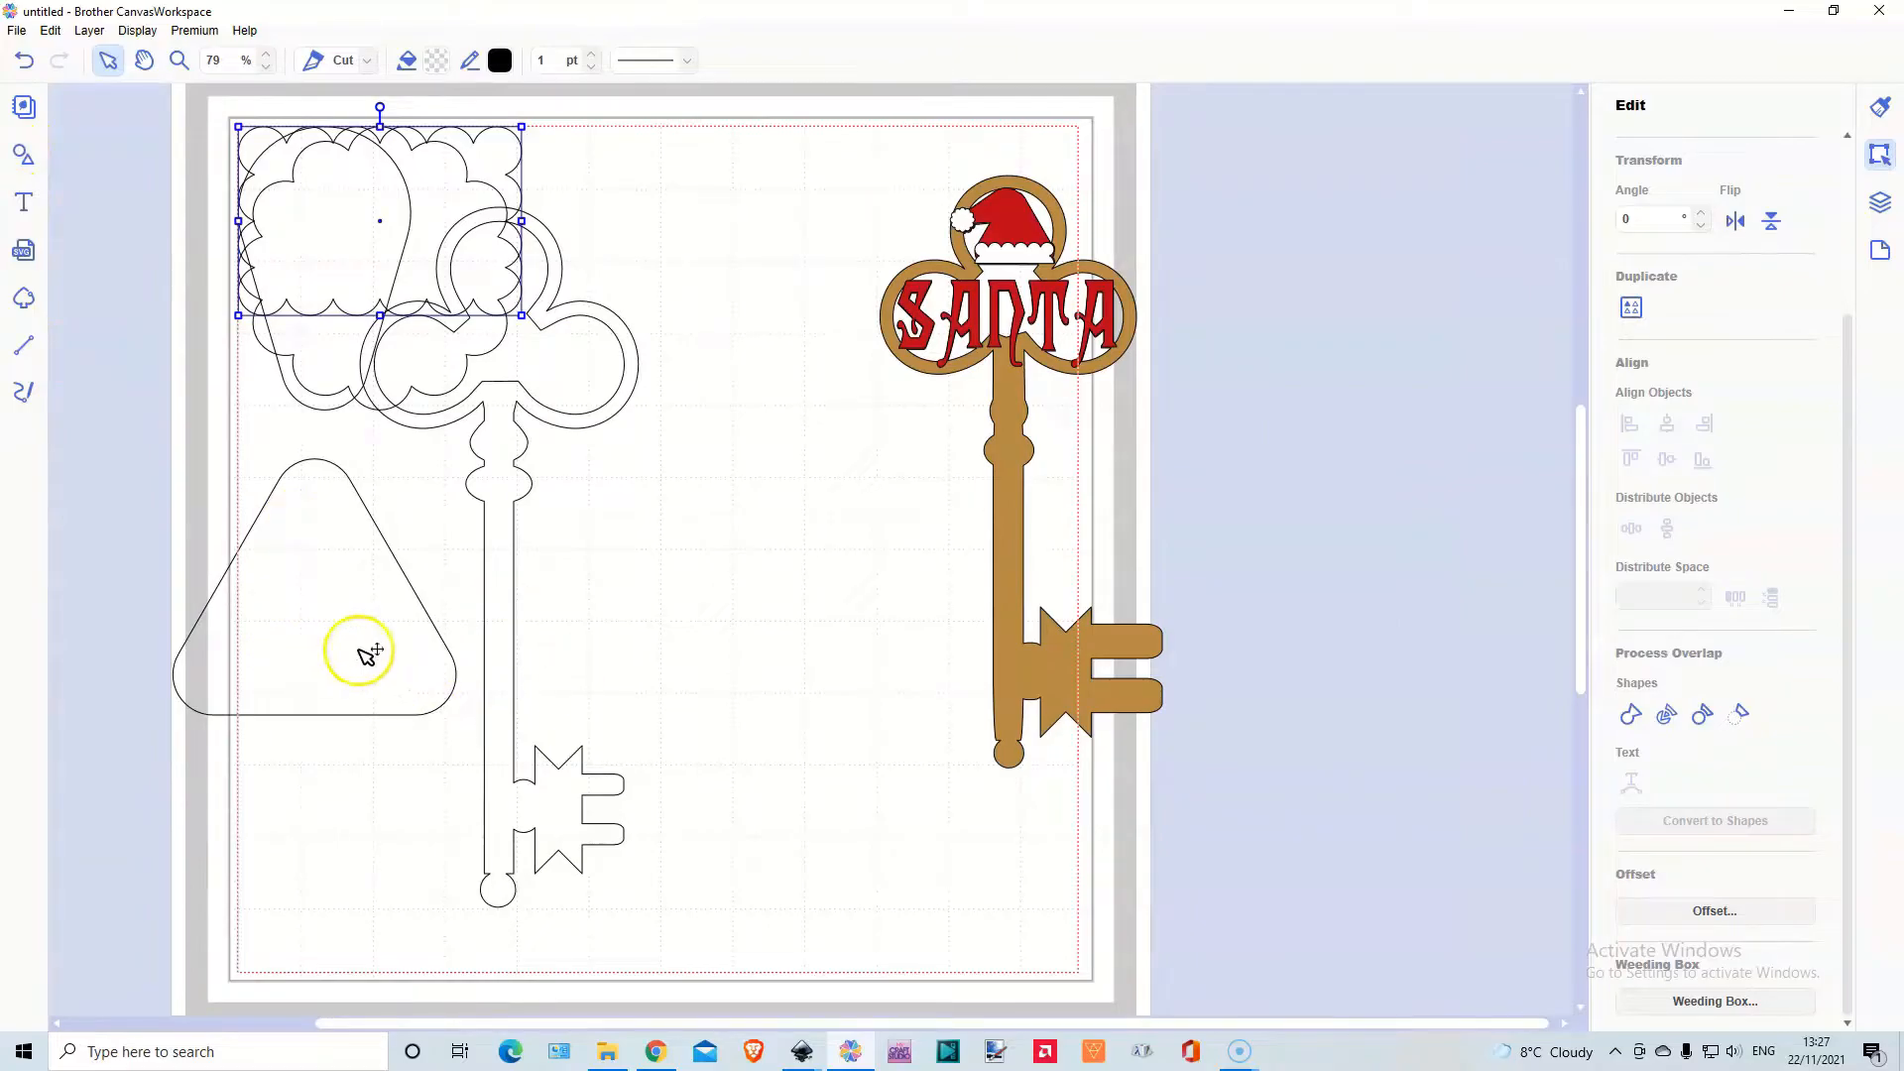
# Spread out the overlapping shapes, moving the outline key toward the finished key and the teardrop beside the rounded triangle
pyautogui.moveTo(523, 428); pyautogui.dragTo(816, 397)
pyautogui.moveTo(359, 608); pyautogui.dragTo(528, 734)
pyautogui.moveTo(331, 169); pyautogui.dragTo(526, 149)
pyautogui.click(270, 177)
pyautogui.moveTo(270, 176); pyautogui.dragTo(224, 586)
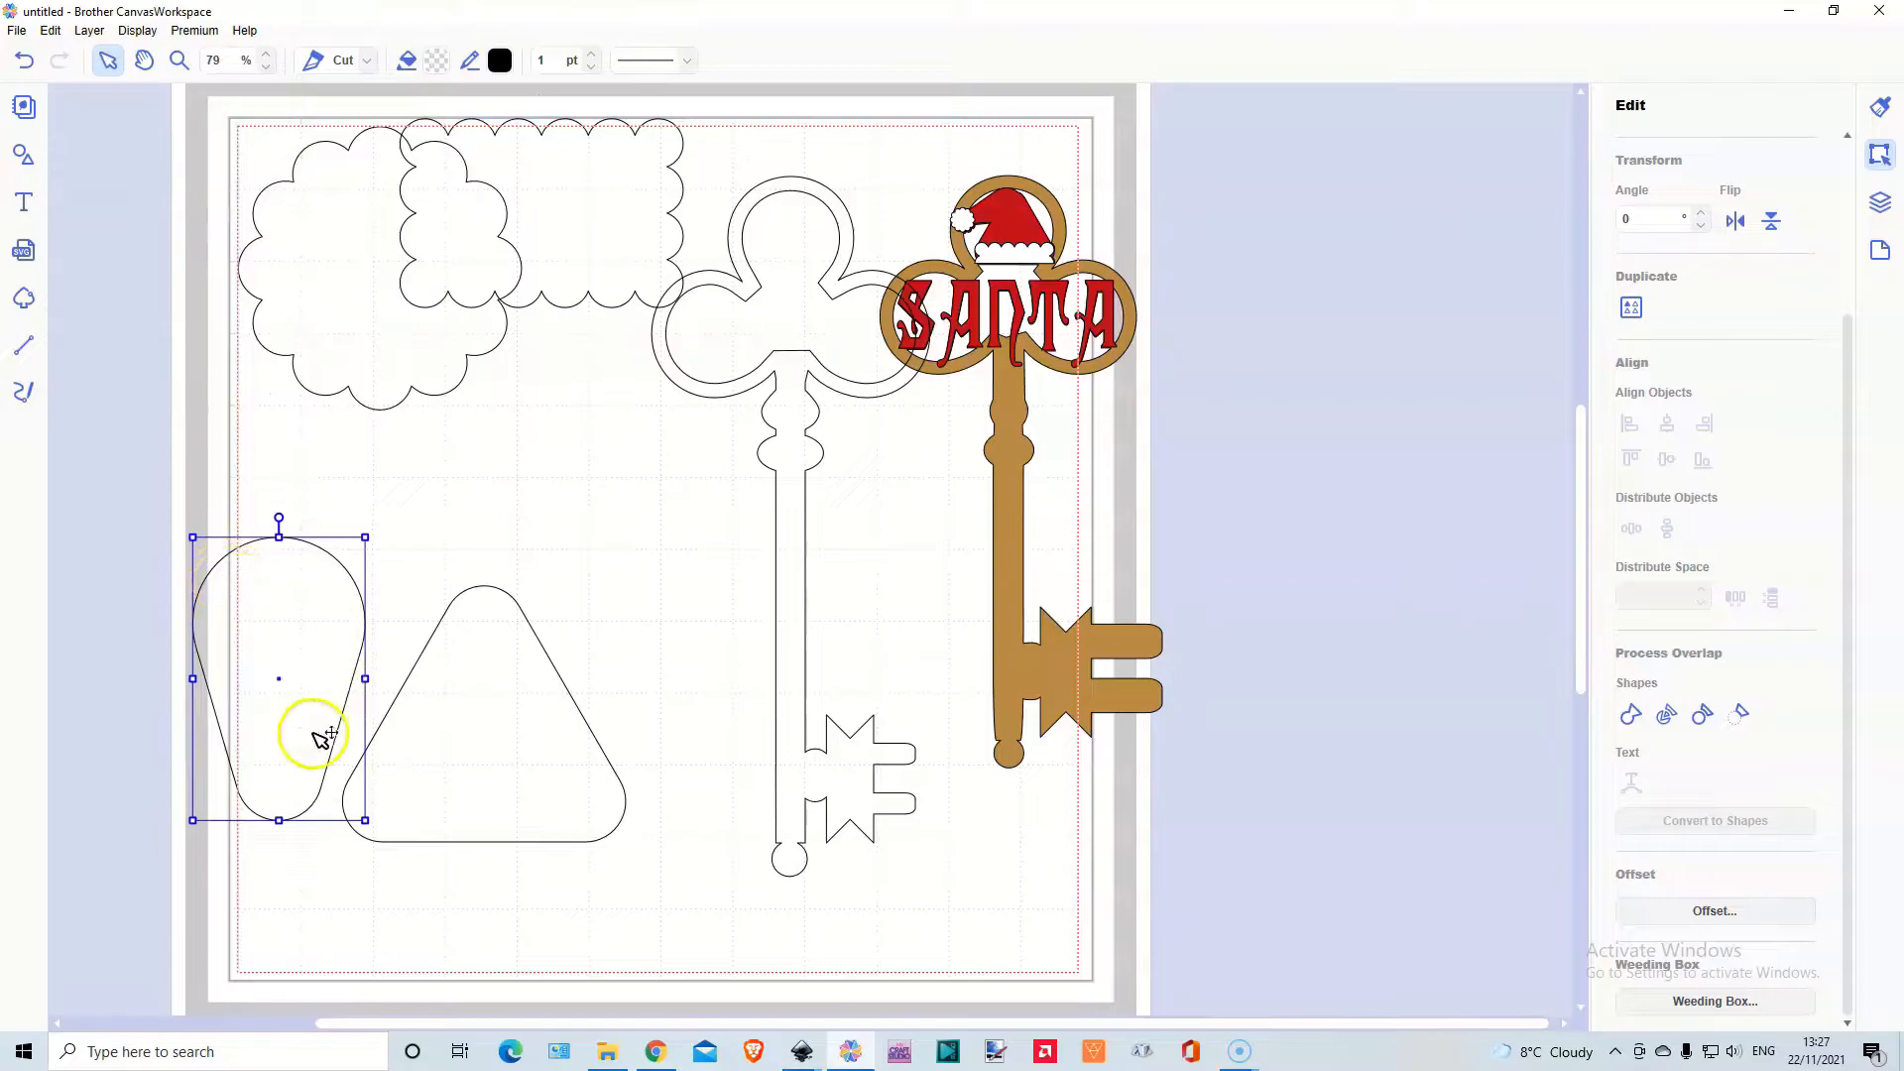
# Shrink the teardrop, tilt it to 61 degrees and lay it across the triangle's tip as the hat's drooping end
pyautogui.moveTo(279, 518); pyautogui.dragTo(468, 613)
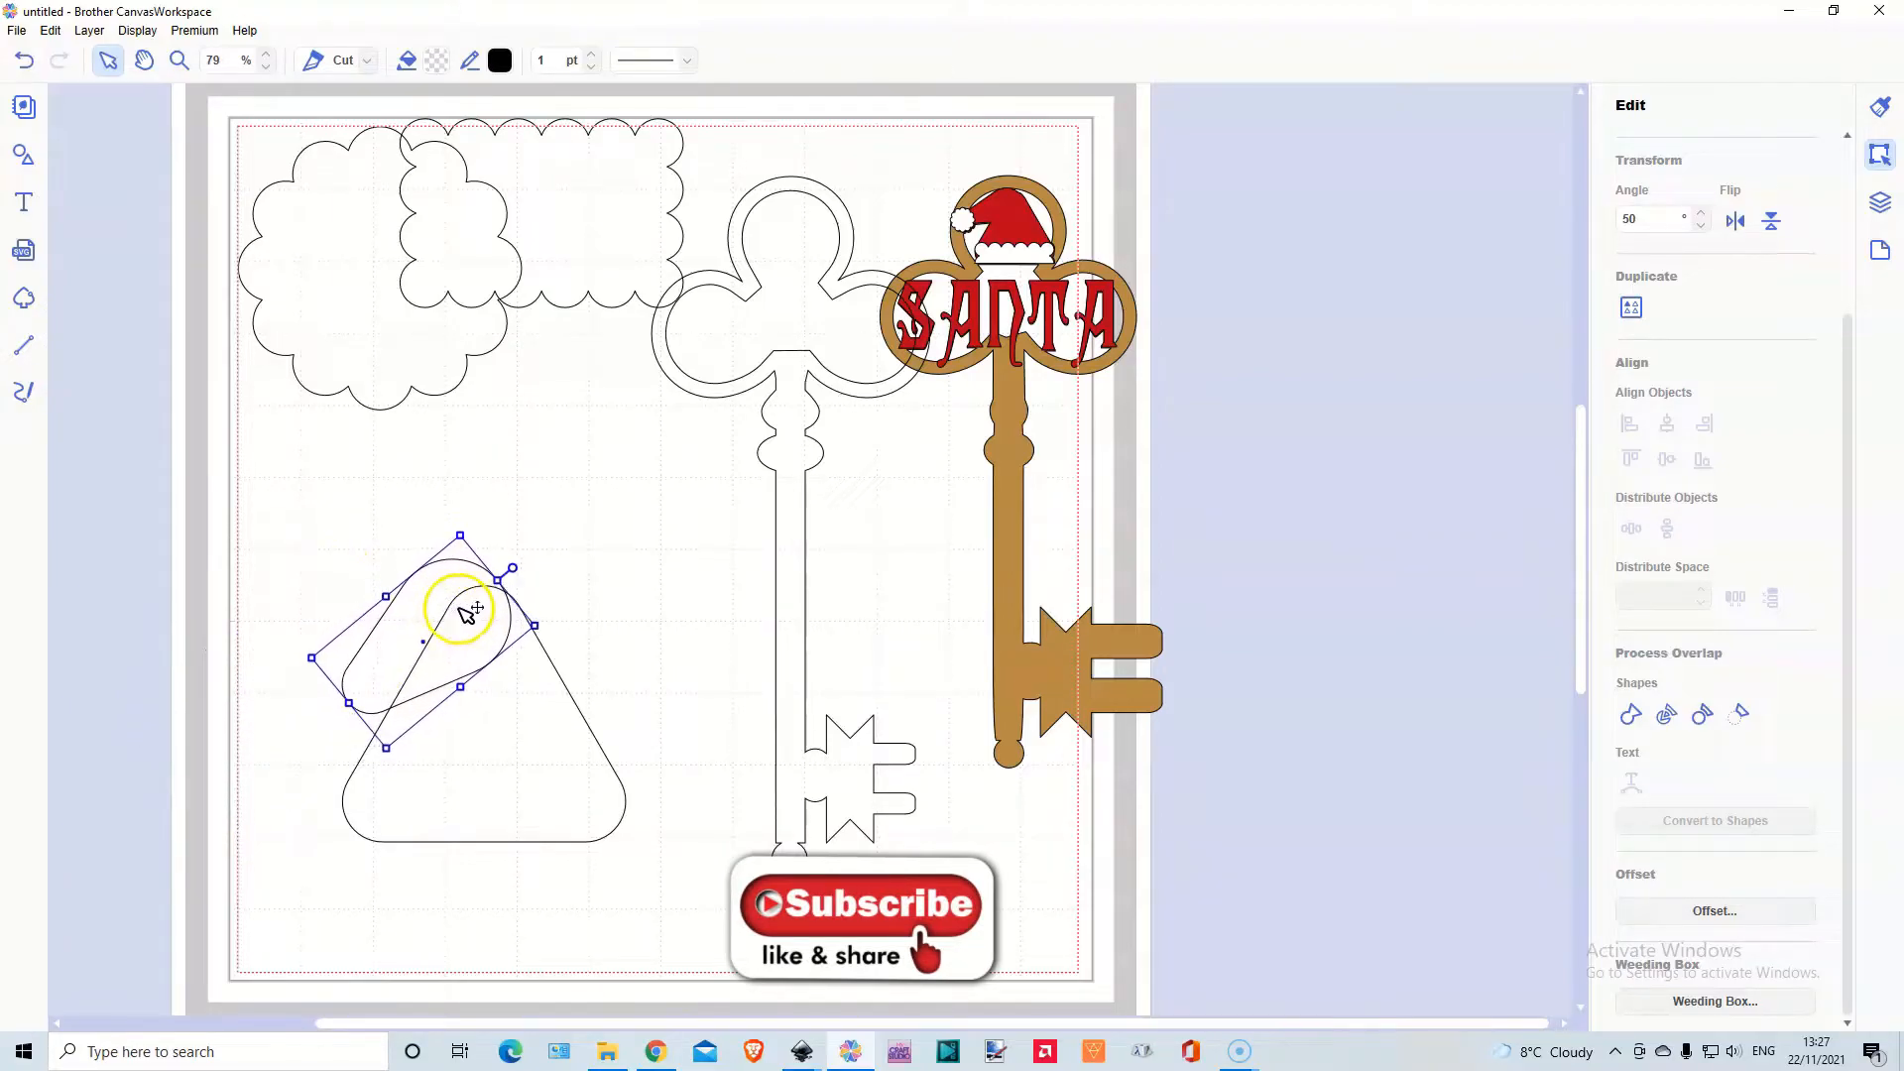
pyautogui.moveTo(347, 702)
pyautogui.mouseDown()
pyautogui.moveTo(320, 706)
pyautogui.moveTo(327, 721)
pyautogui.mouseUp()
pyautogui.moveTo(513, 565); pyautogui.dragTo(527, 584)
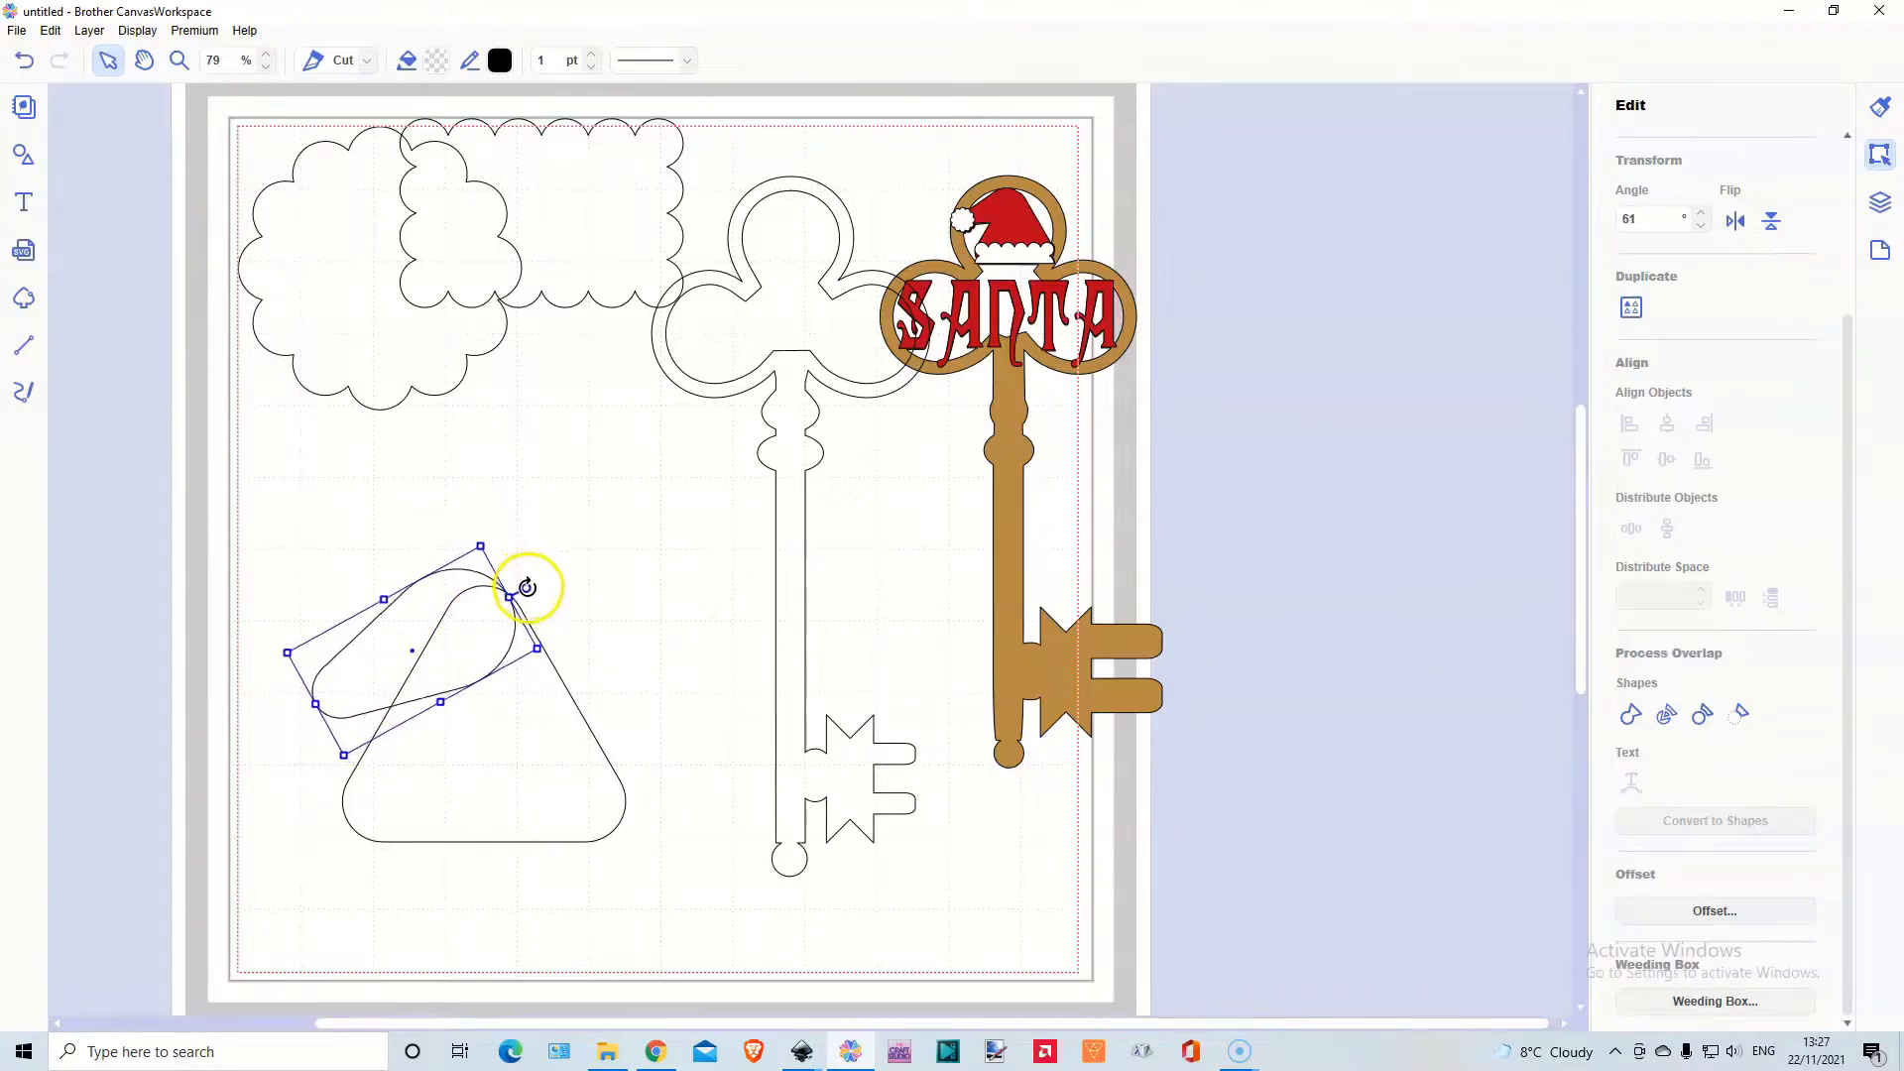
# Try to weld the tilted teardrop to the rounded triangle, and undo the weld
pyautogui.moveTo(375, 543); pyautogui.dragTo(545, 821)
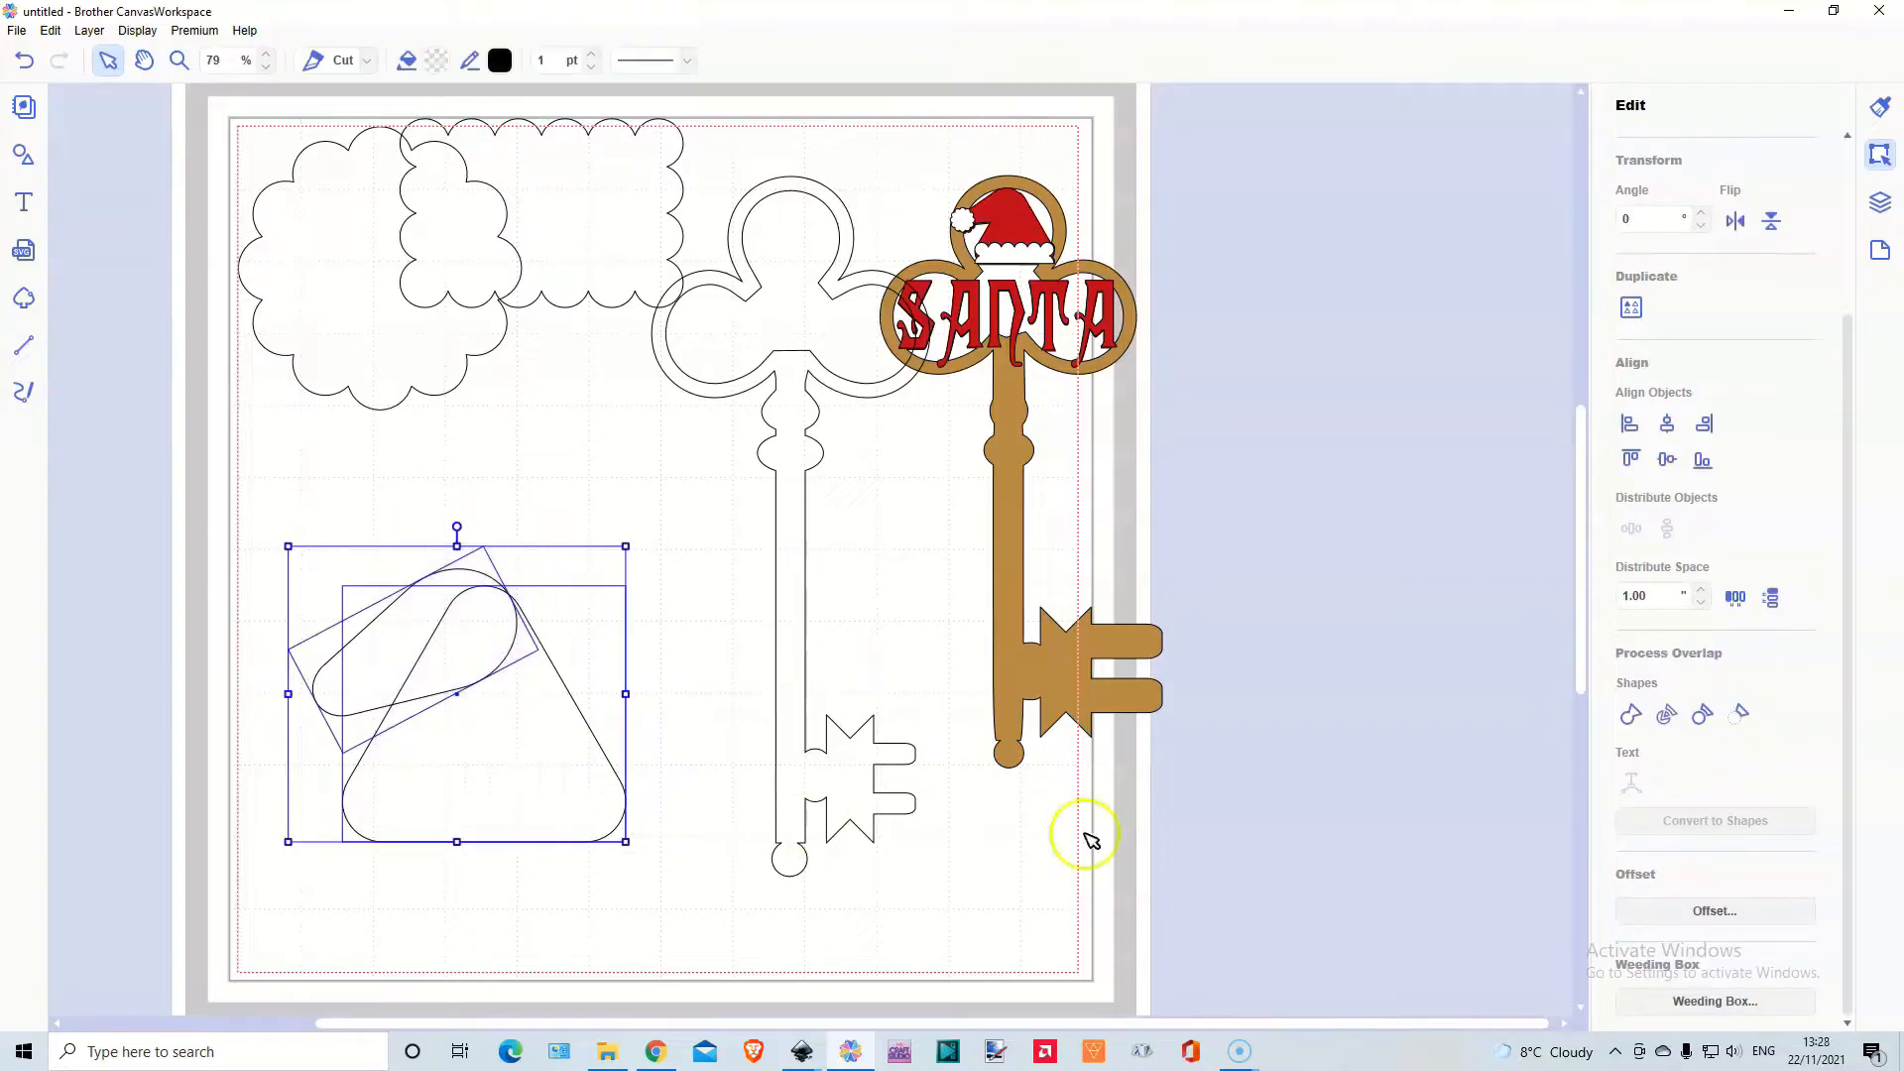
pyautogui.click(1631, 715)
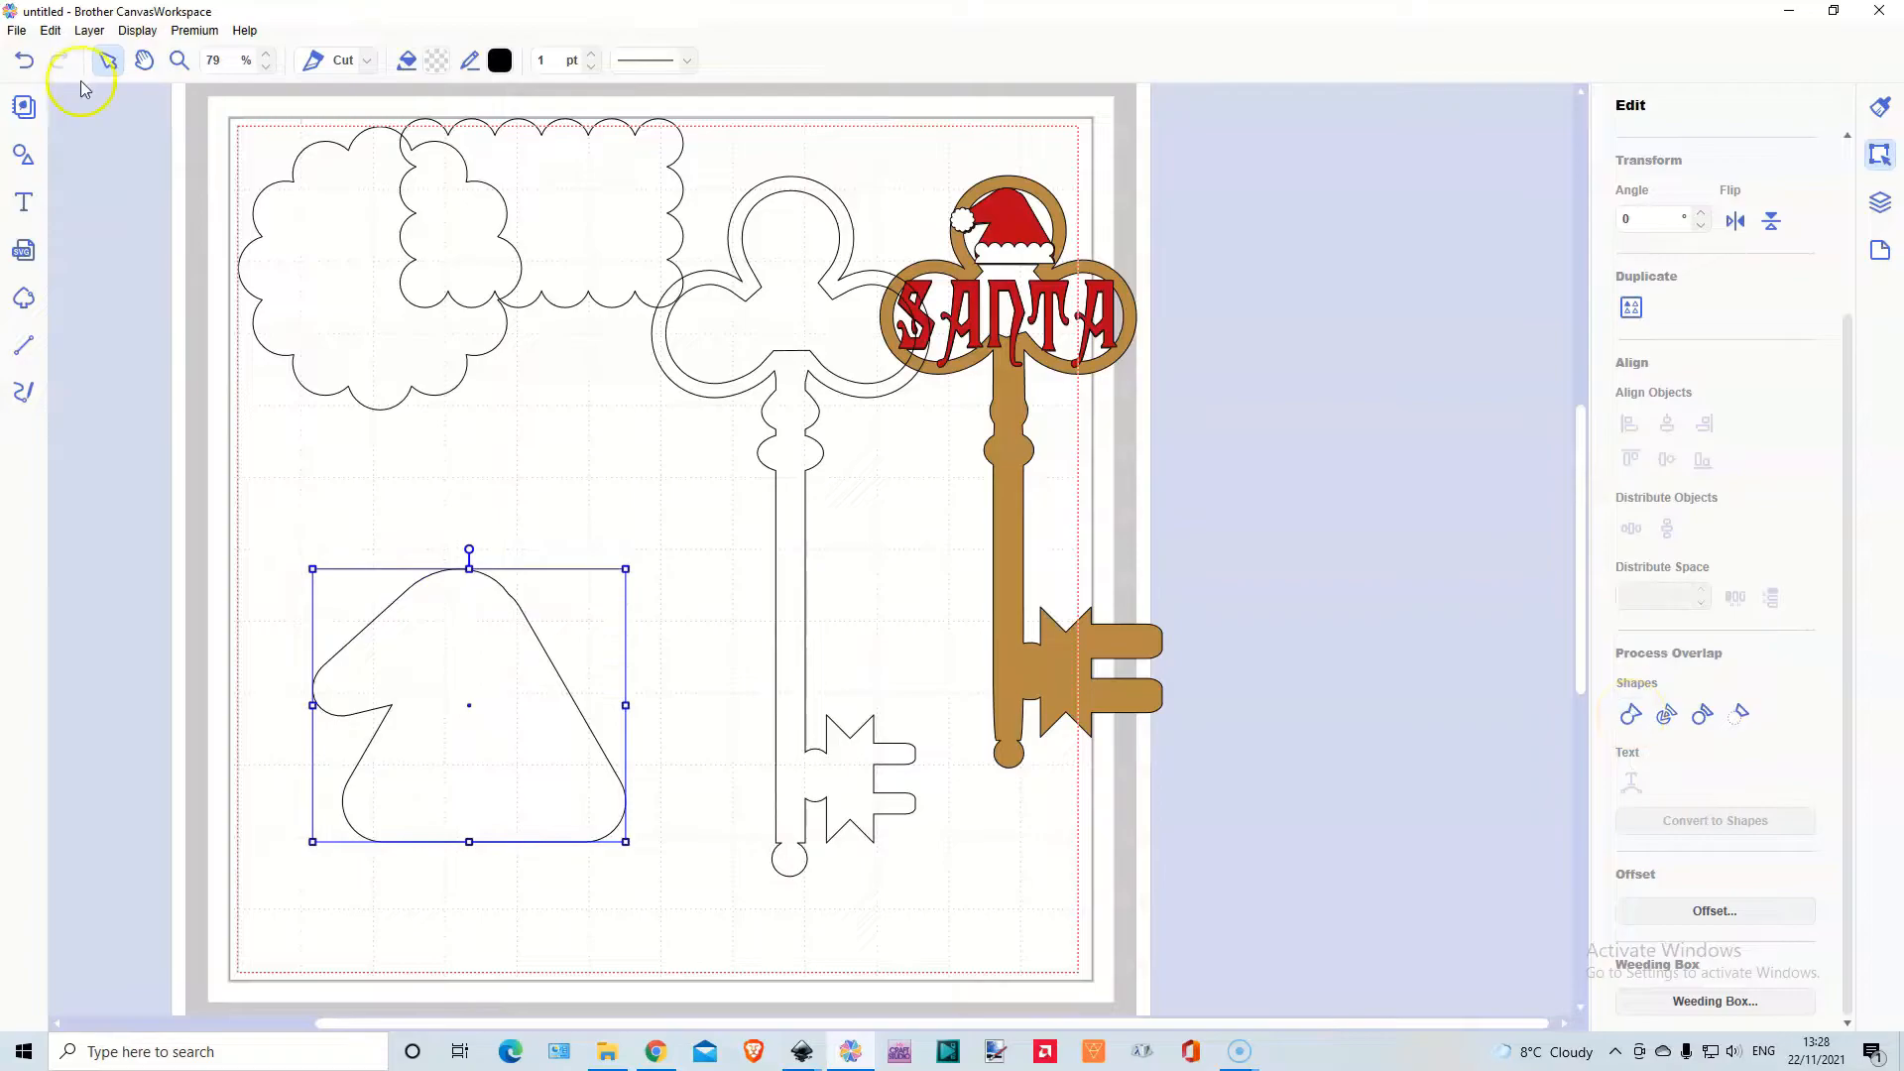
pyautogui.click(21, 61)
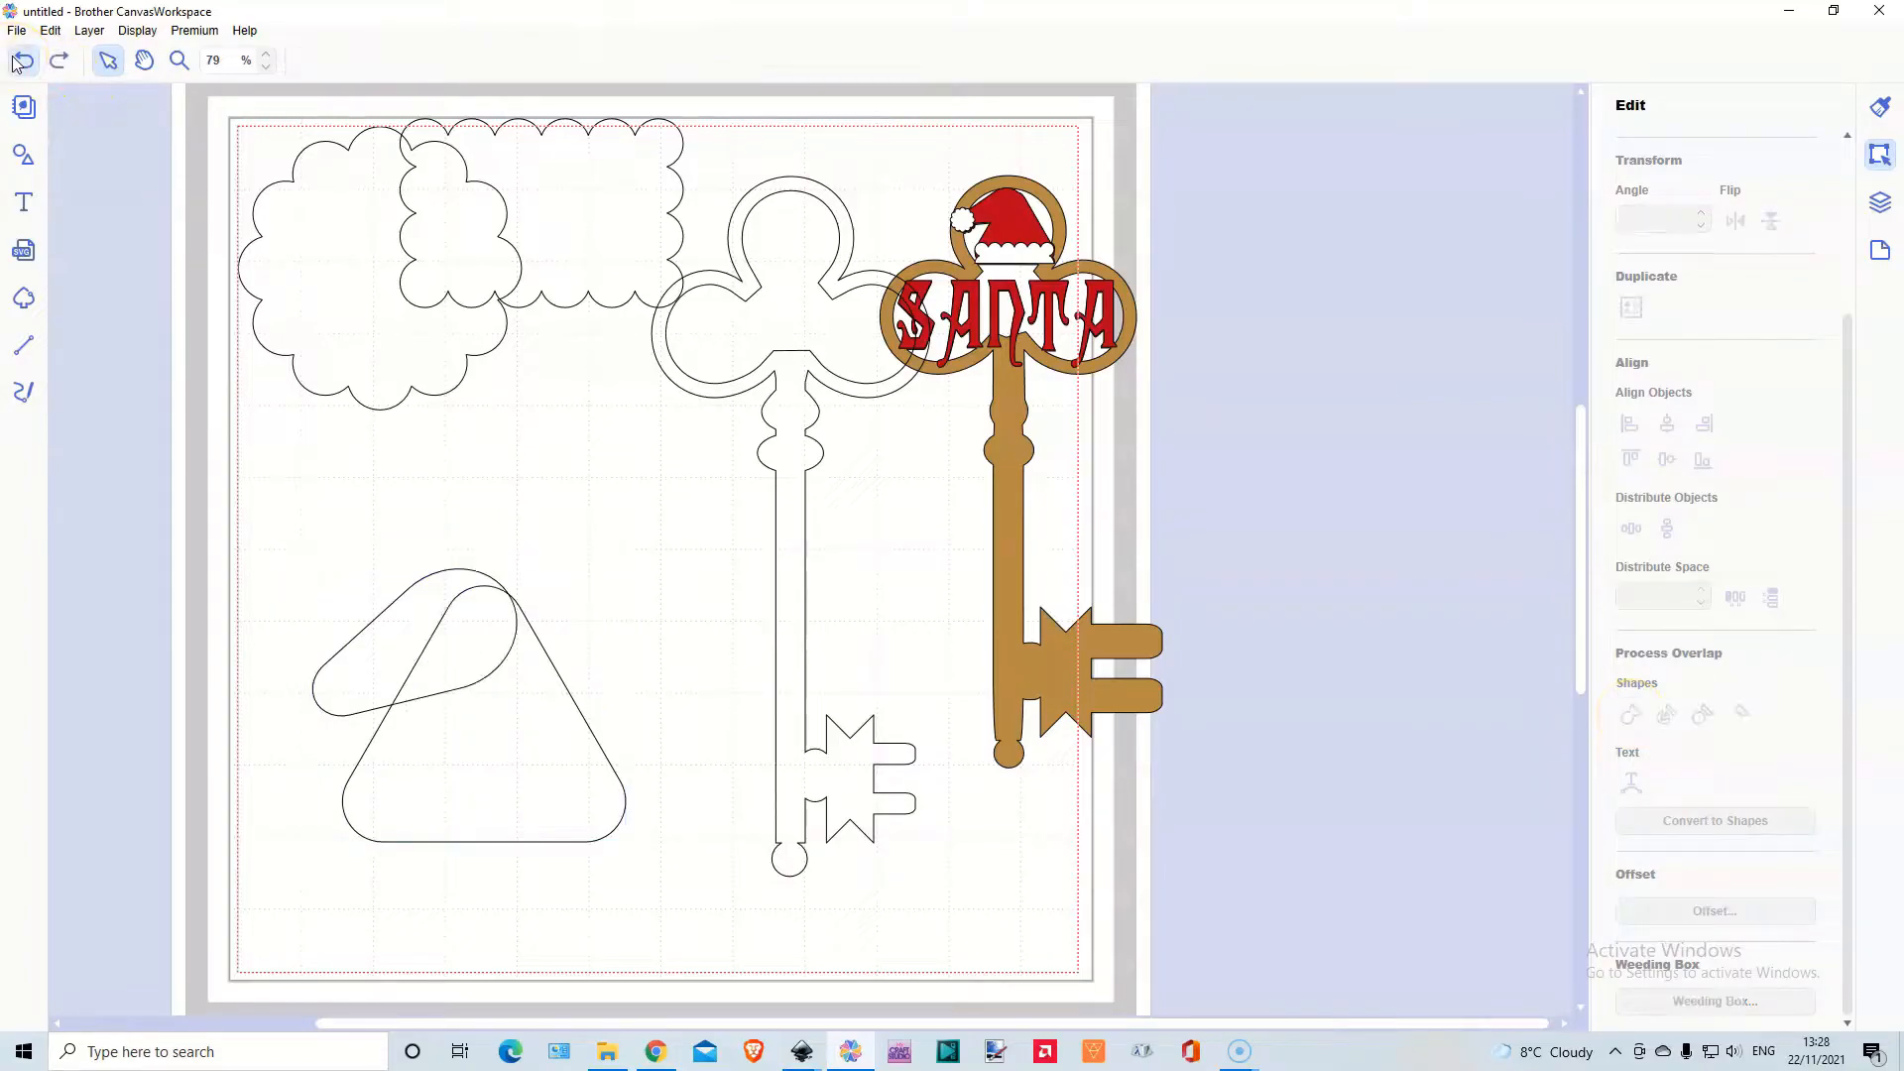
# Tilt the teardrop to 68 degrees across the triangle's tip and weld it to the rounded triangle
pyautogui.click(414, 586)
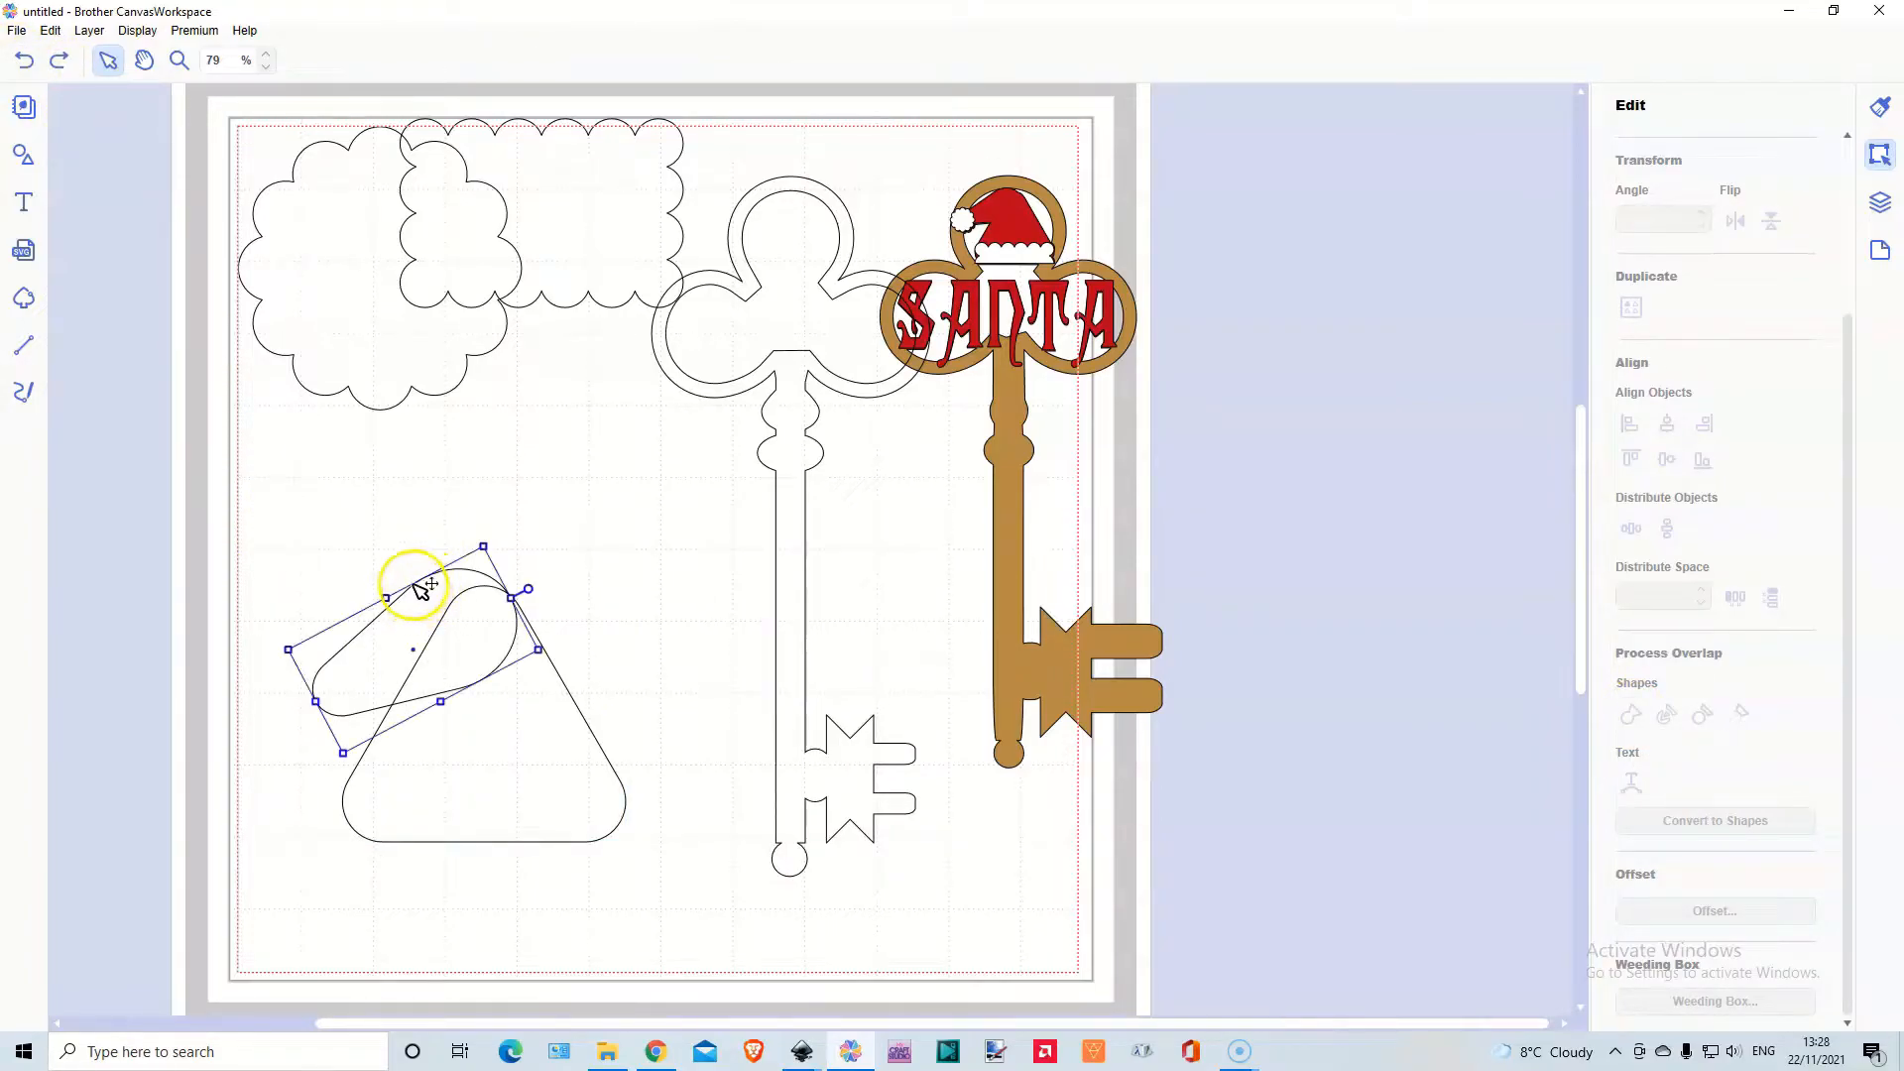
pyautogui.moveTo(417, 583); pyautogui.dragTo(531, 583)
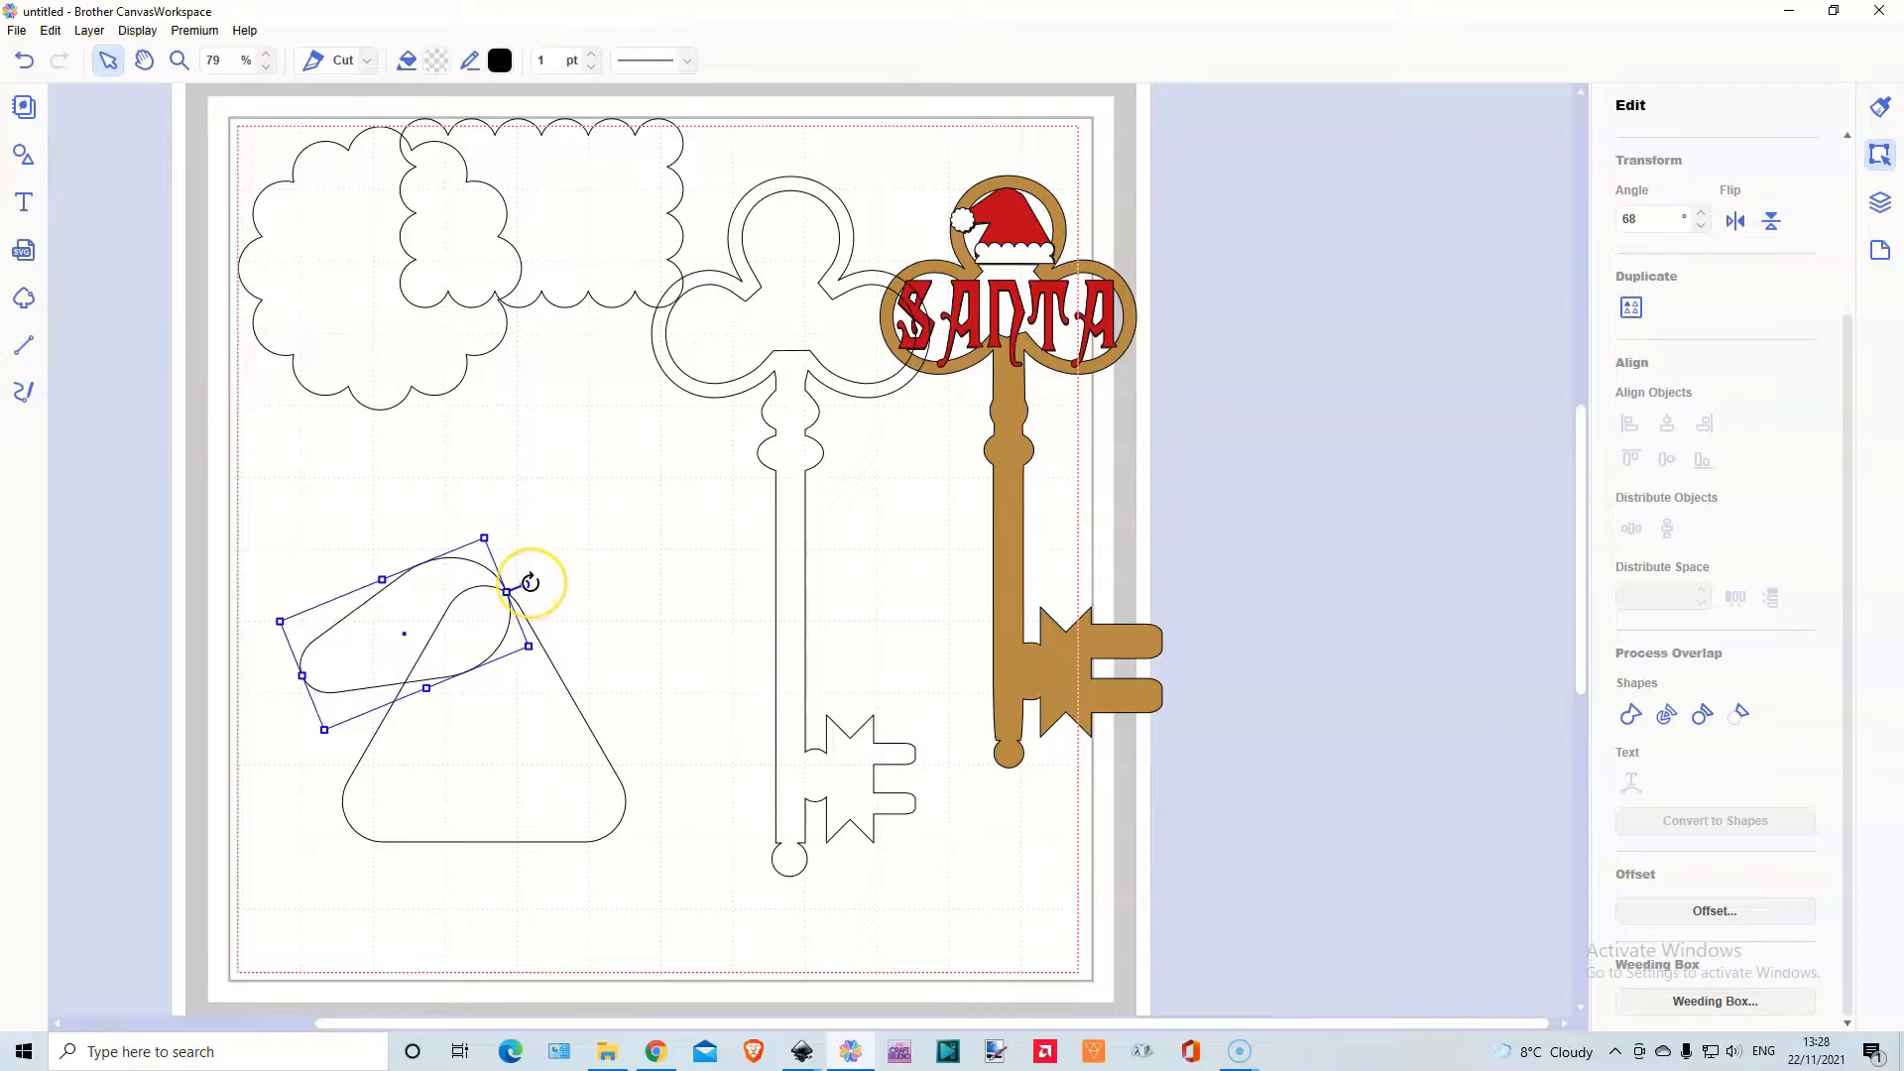
pyautogui.moveTo(319, 528); pyautogui.dragTo(580, 779)
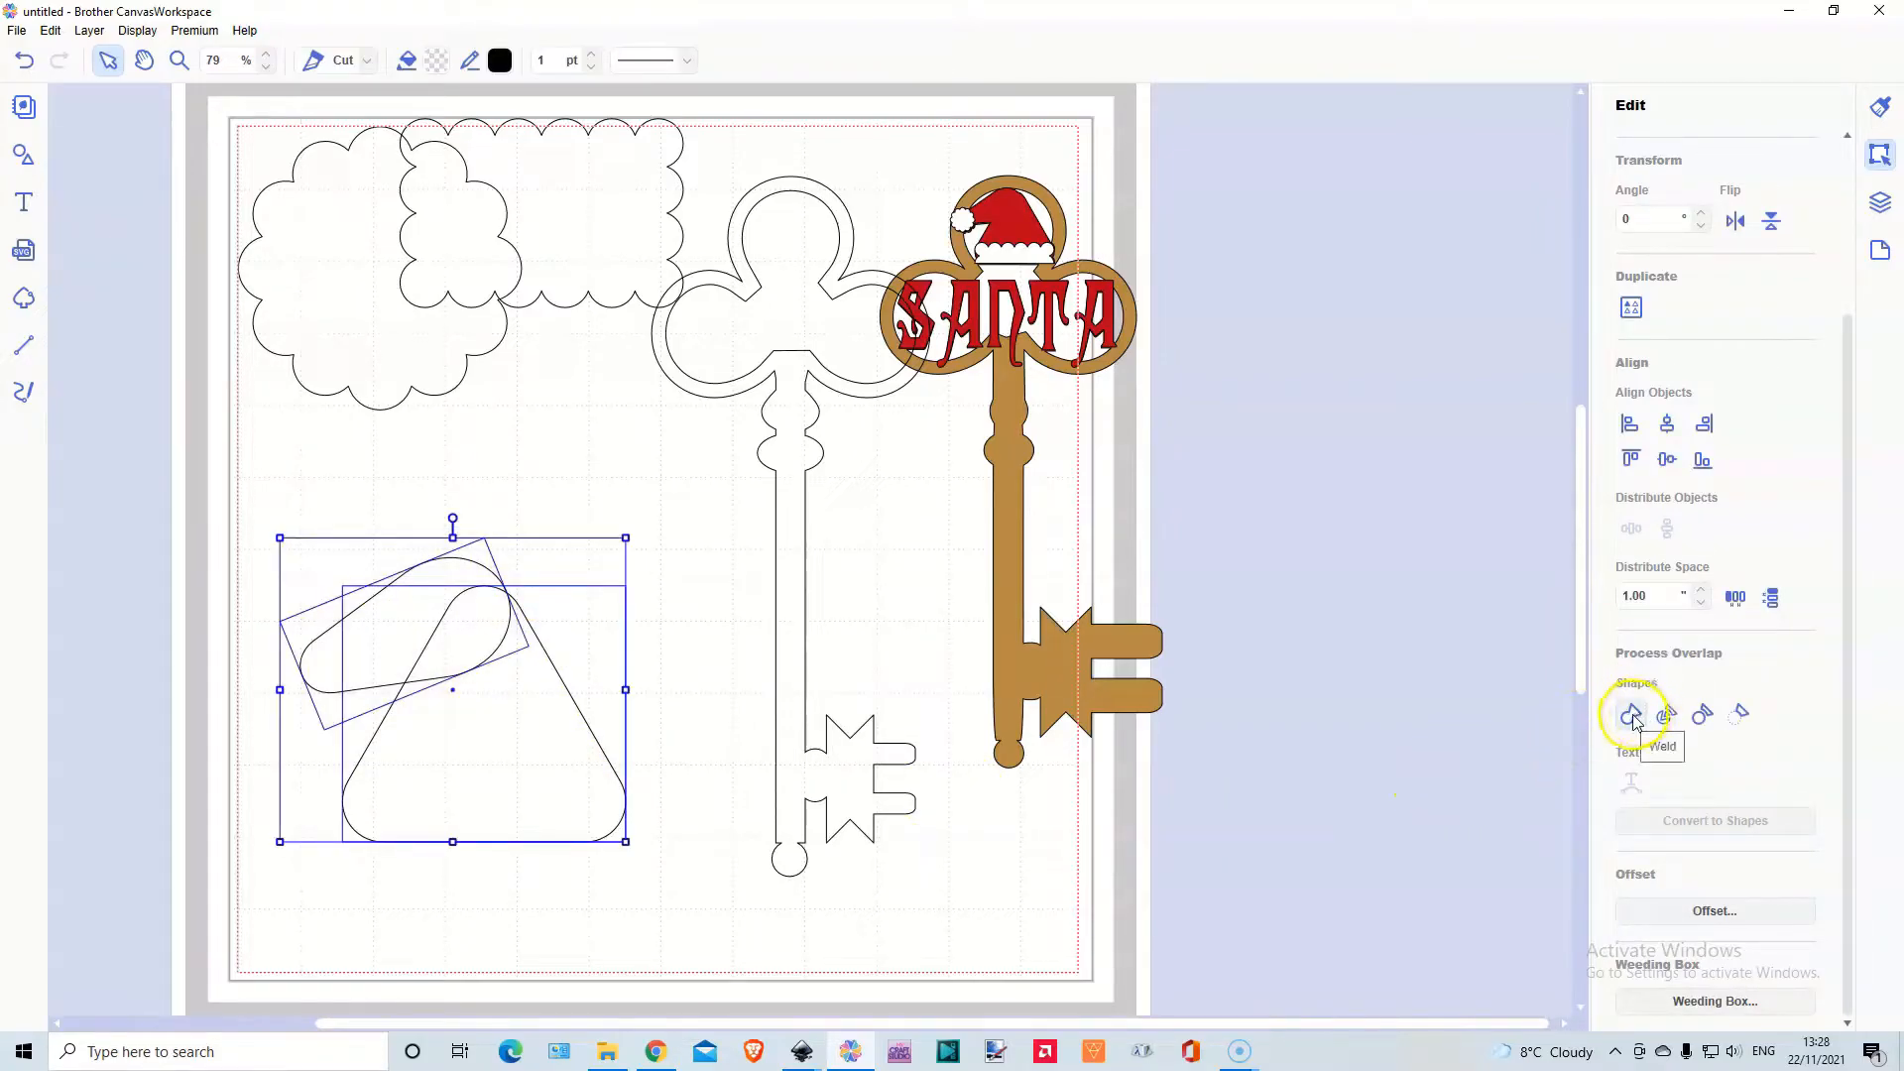
pyautogui.click(1633, 715)
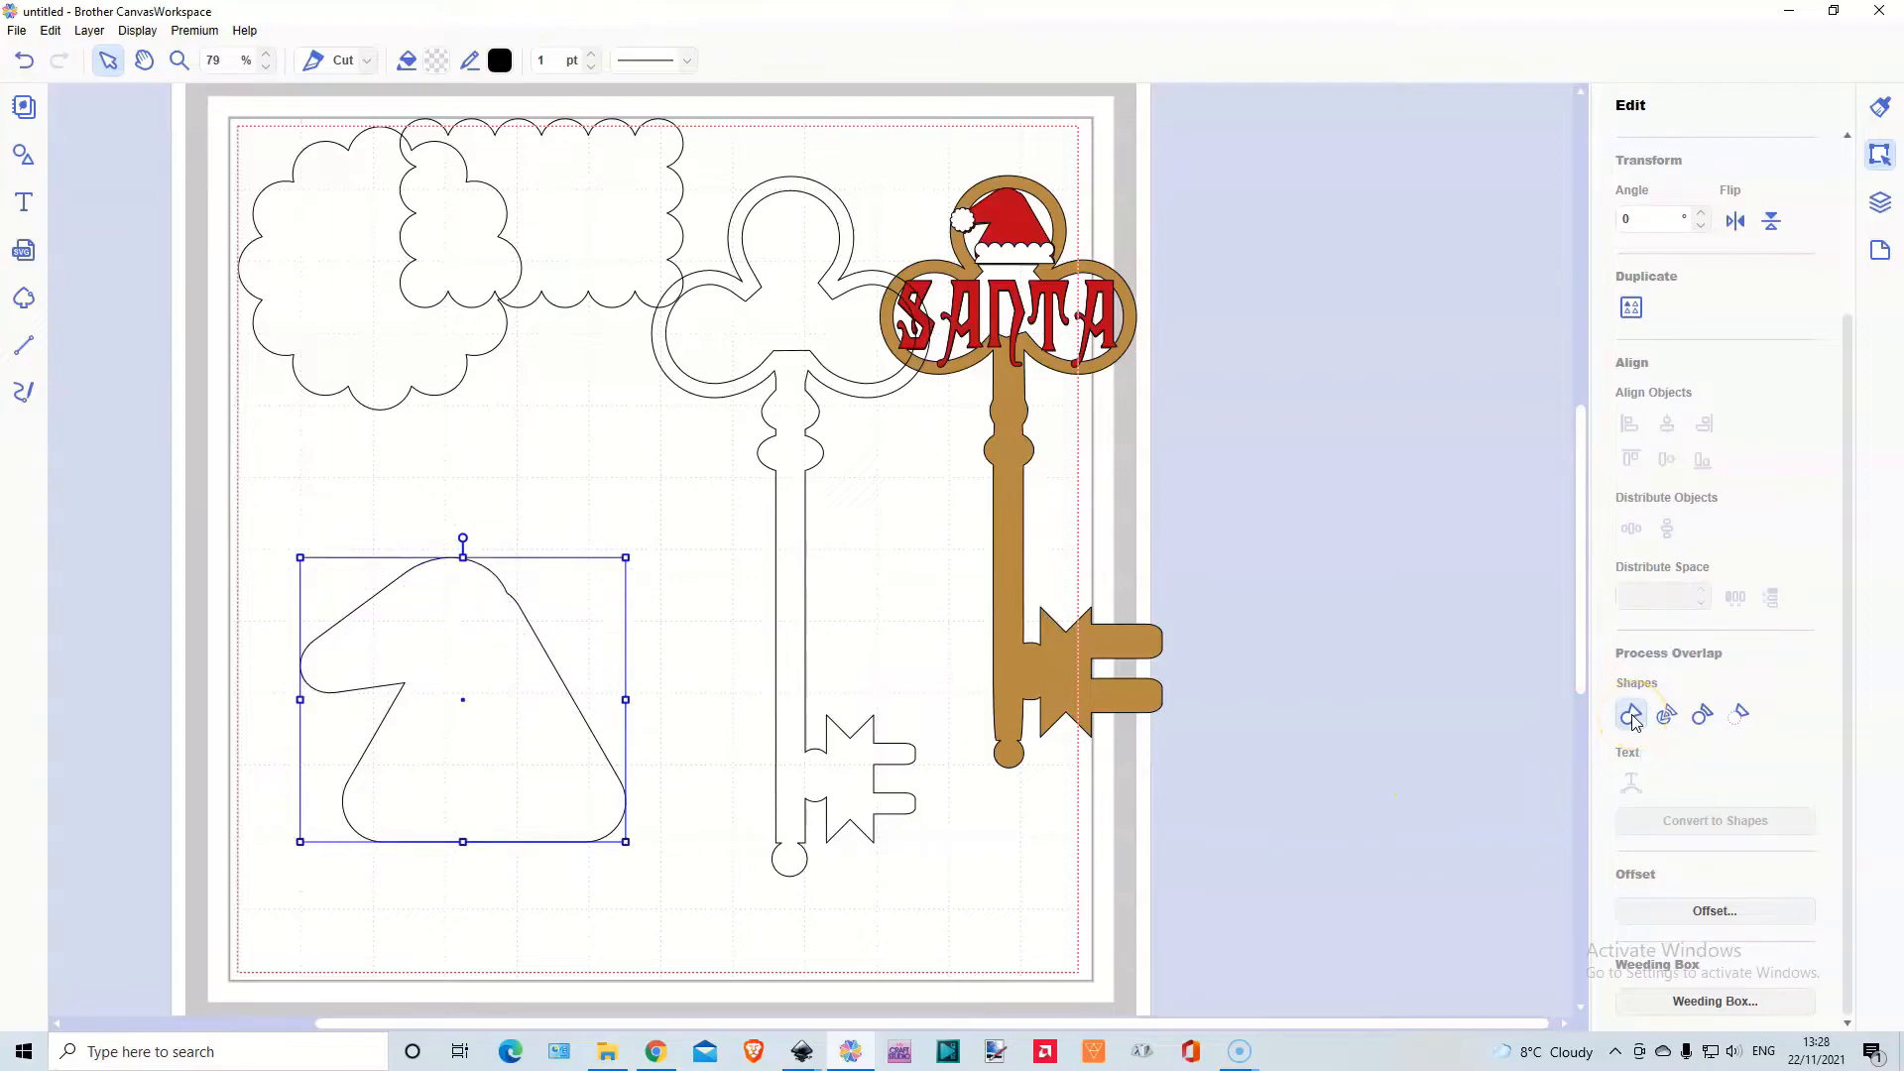
# Try to delete the path point at the kink beside the hat's tip, and undo the deletion
pyautogui.doubleClick(513, 629)
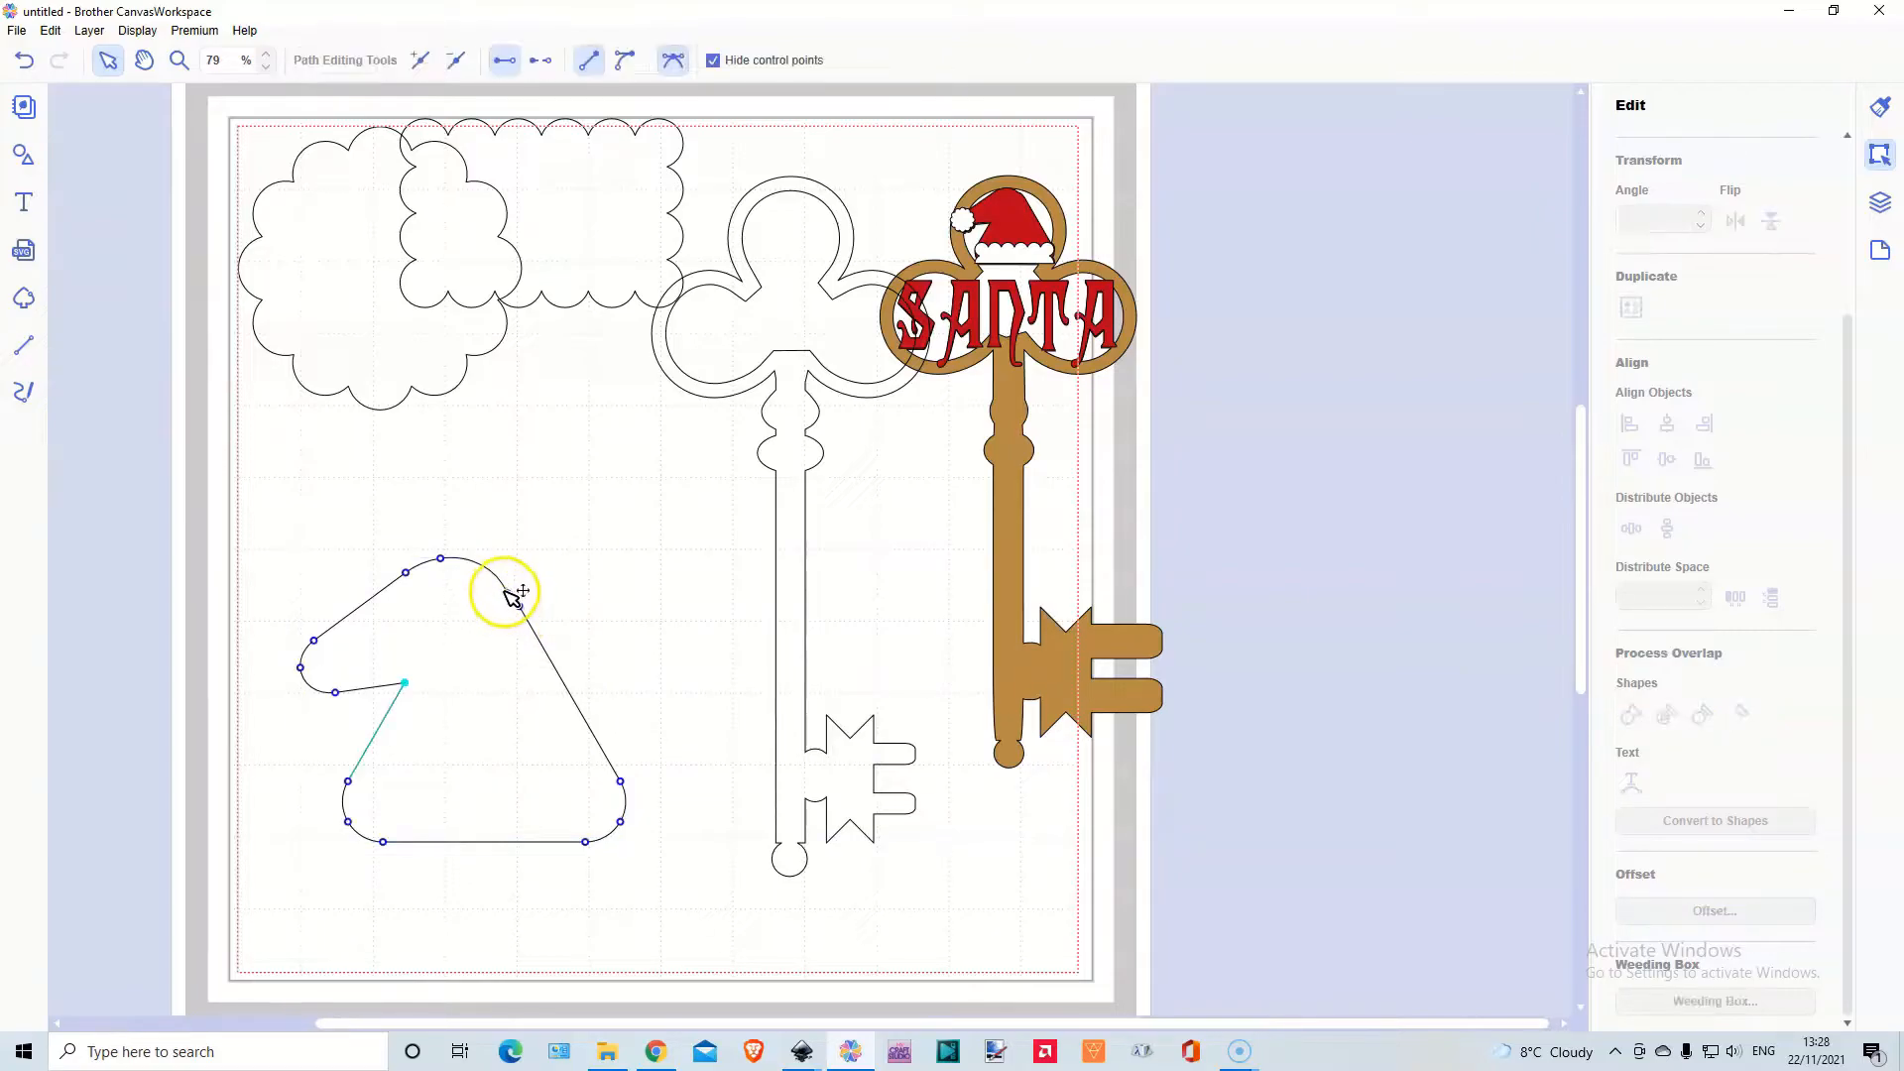
pyautogui.click(509, 593)
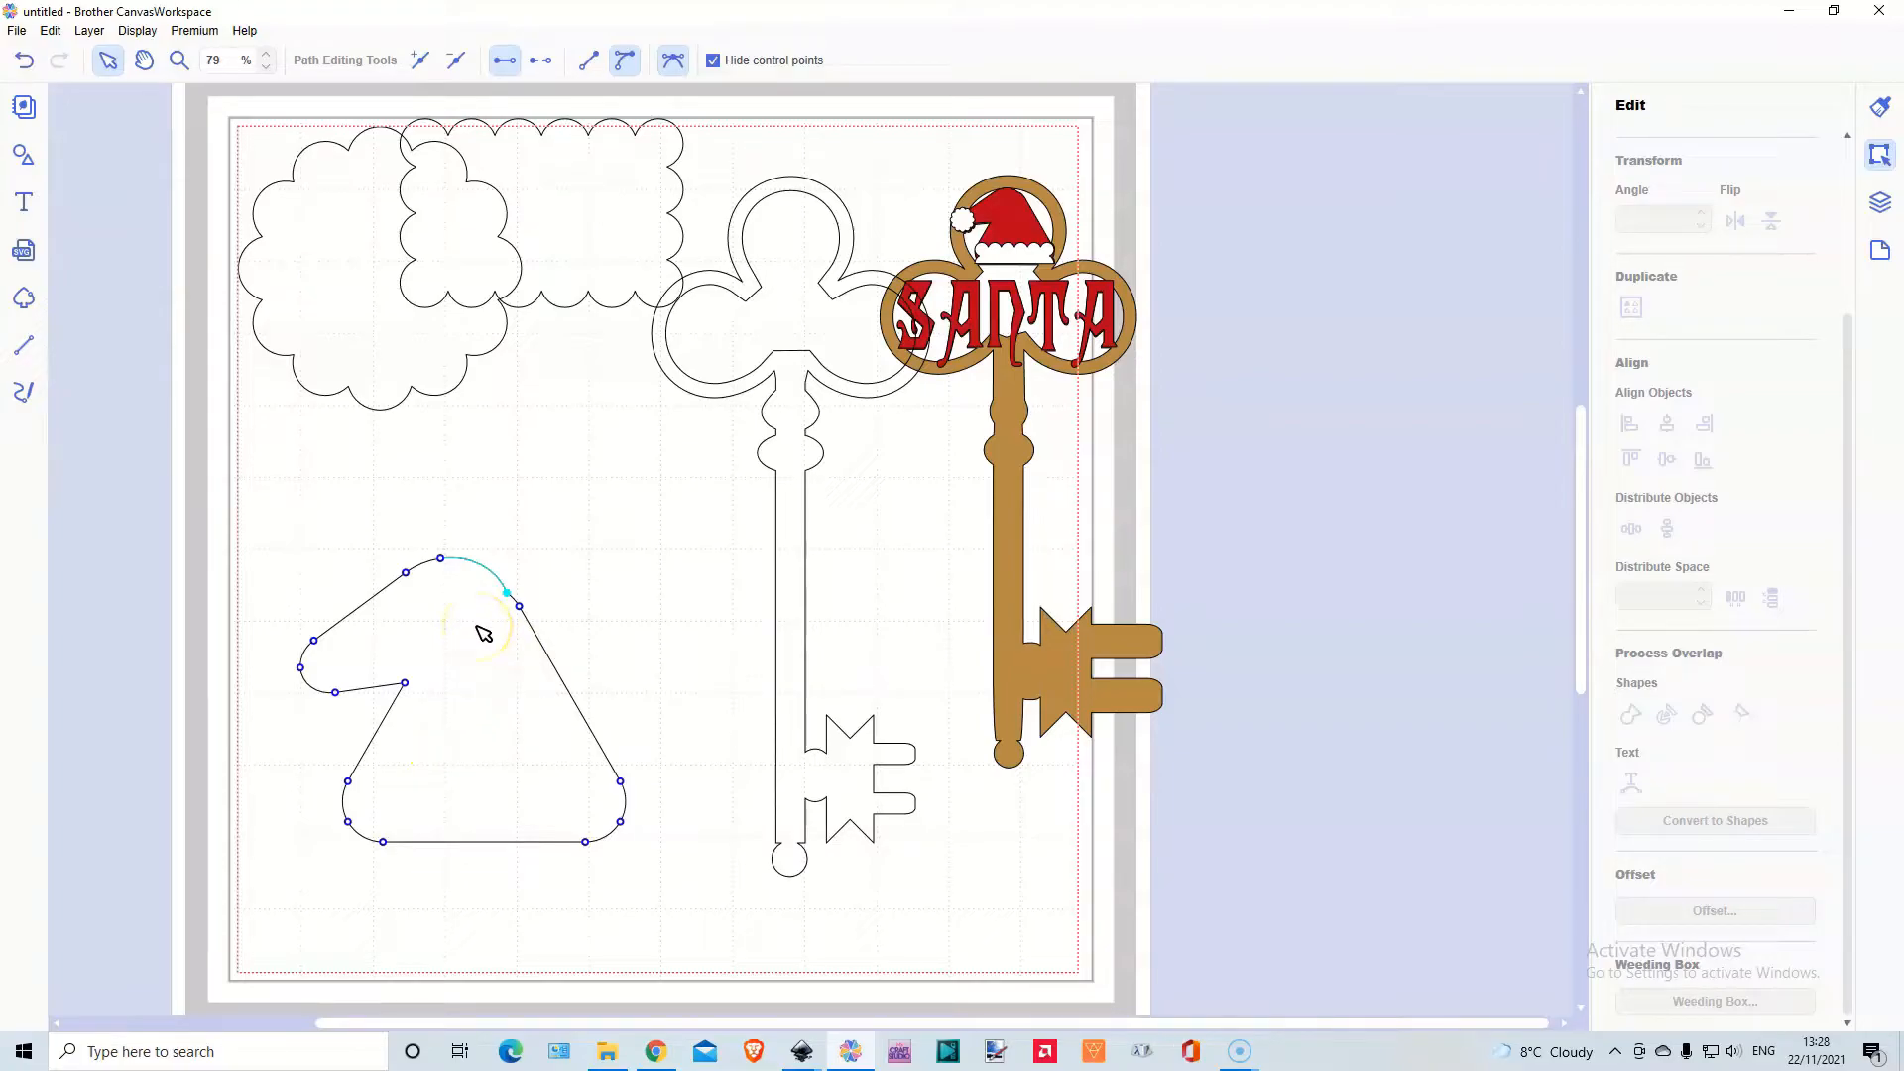
pyautogui.hotkey('ctrl', 'z')
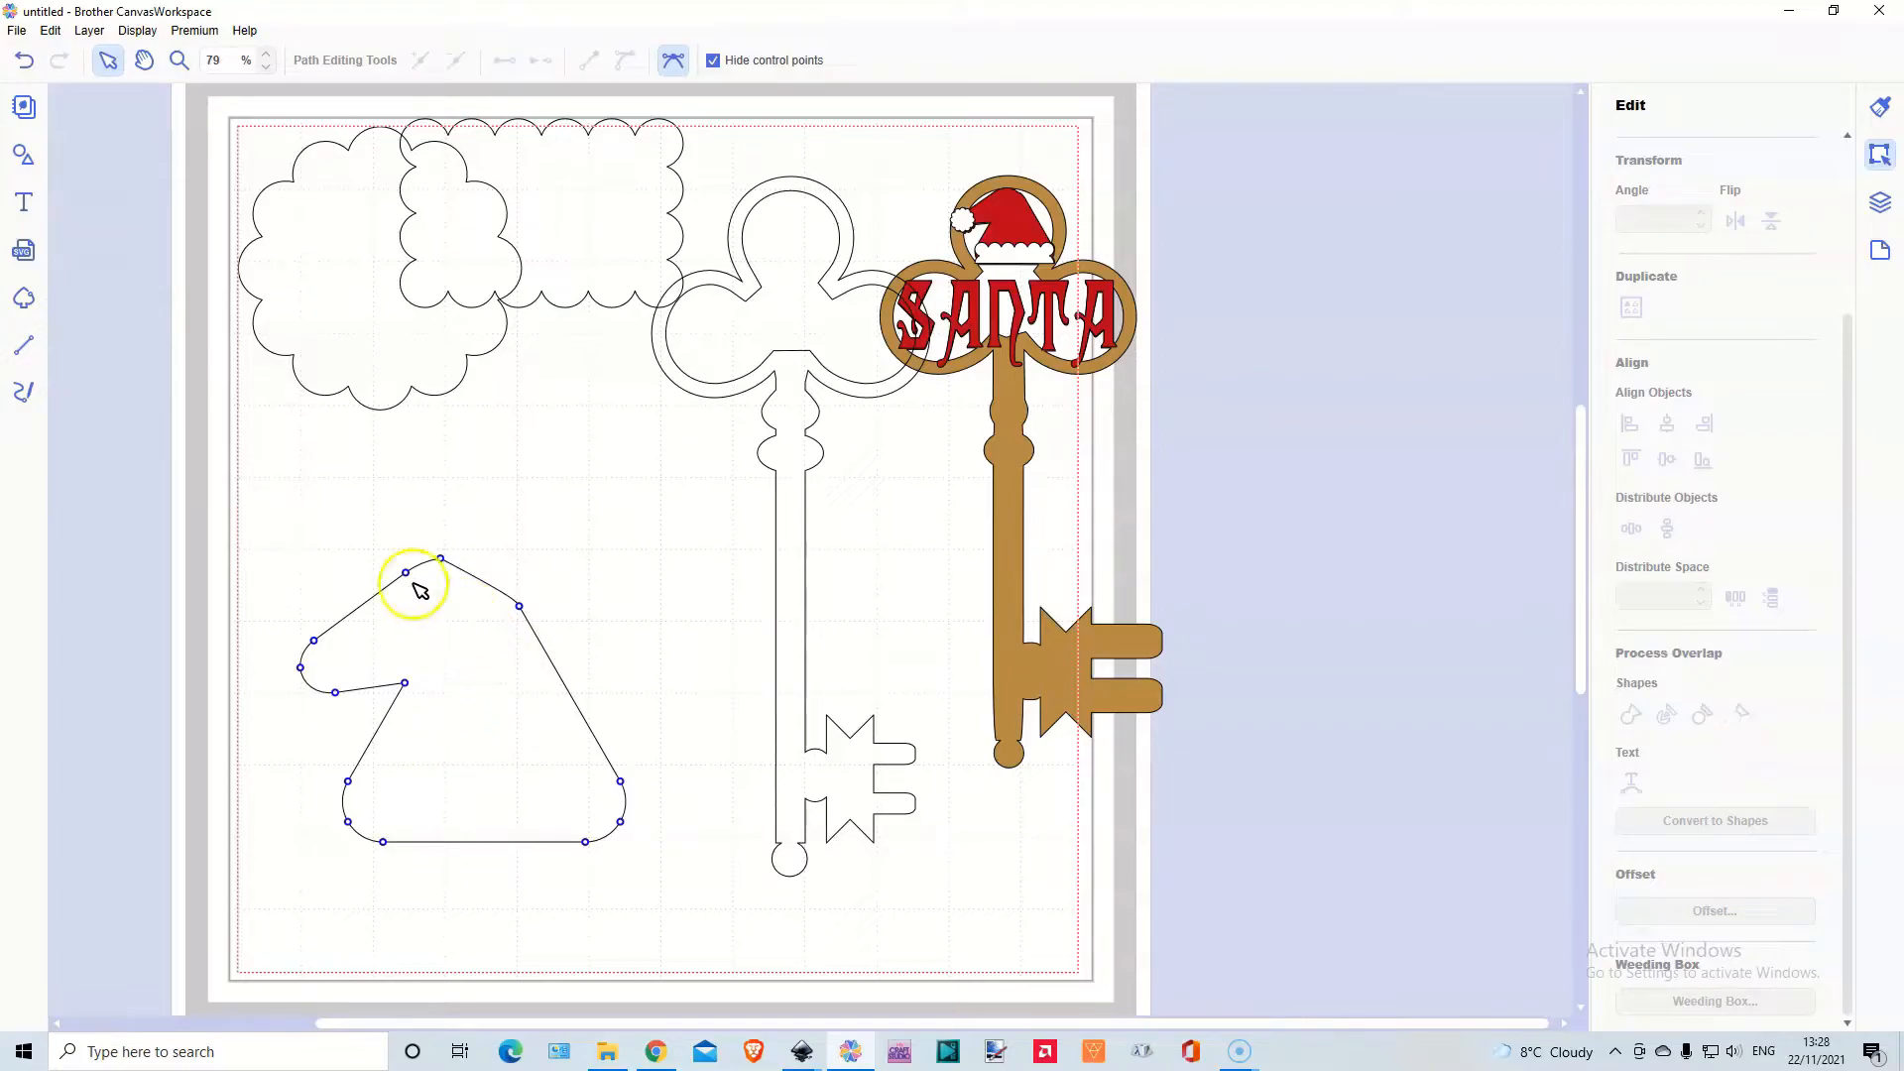
pyautogui.click(22, 65)
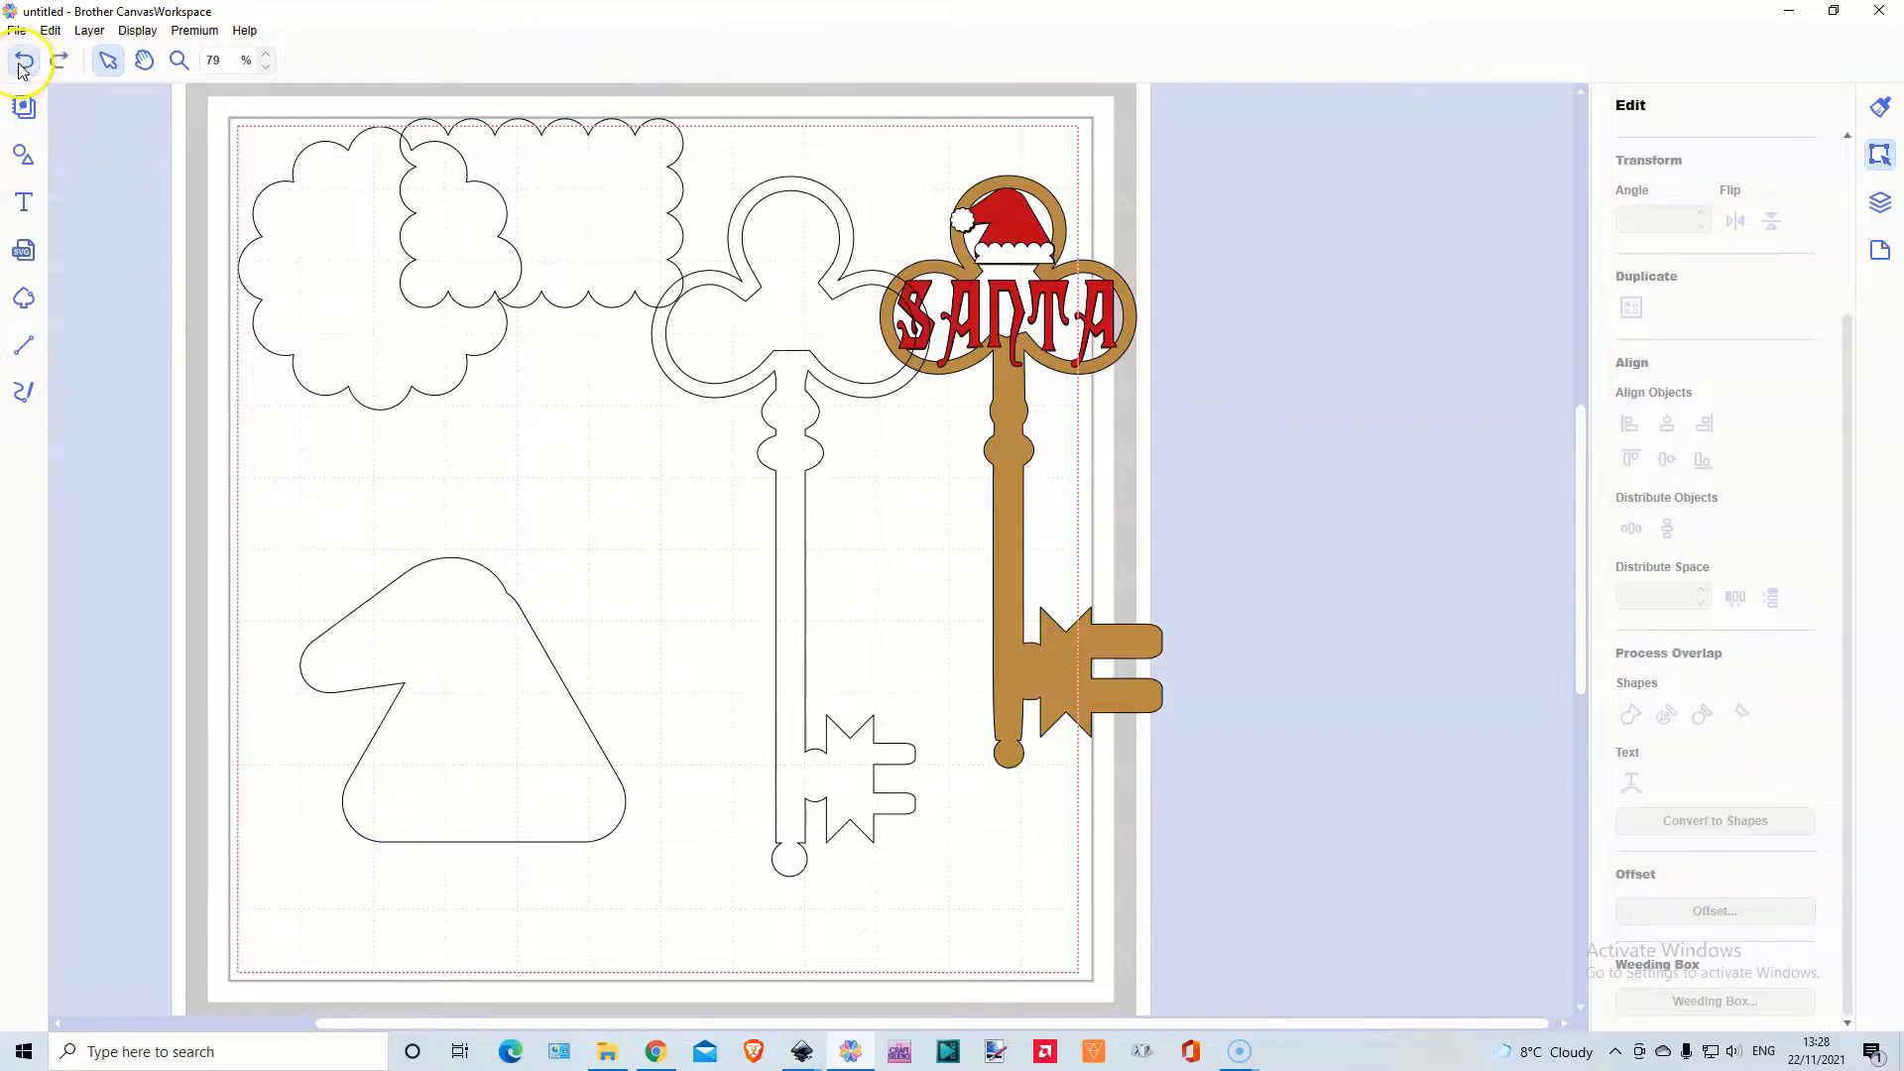
# Edit the hat's path, shifting the point at the kink beside its tip slightly to smooth the outline
pyautogui.click(512, 665)
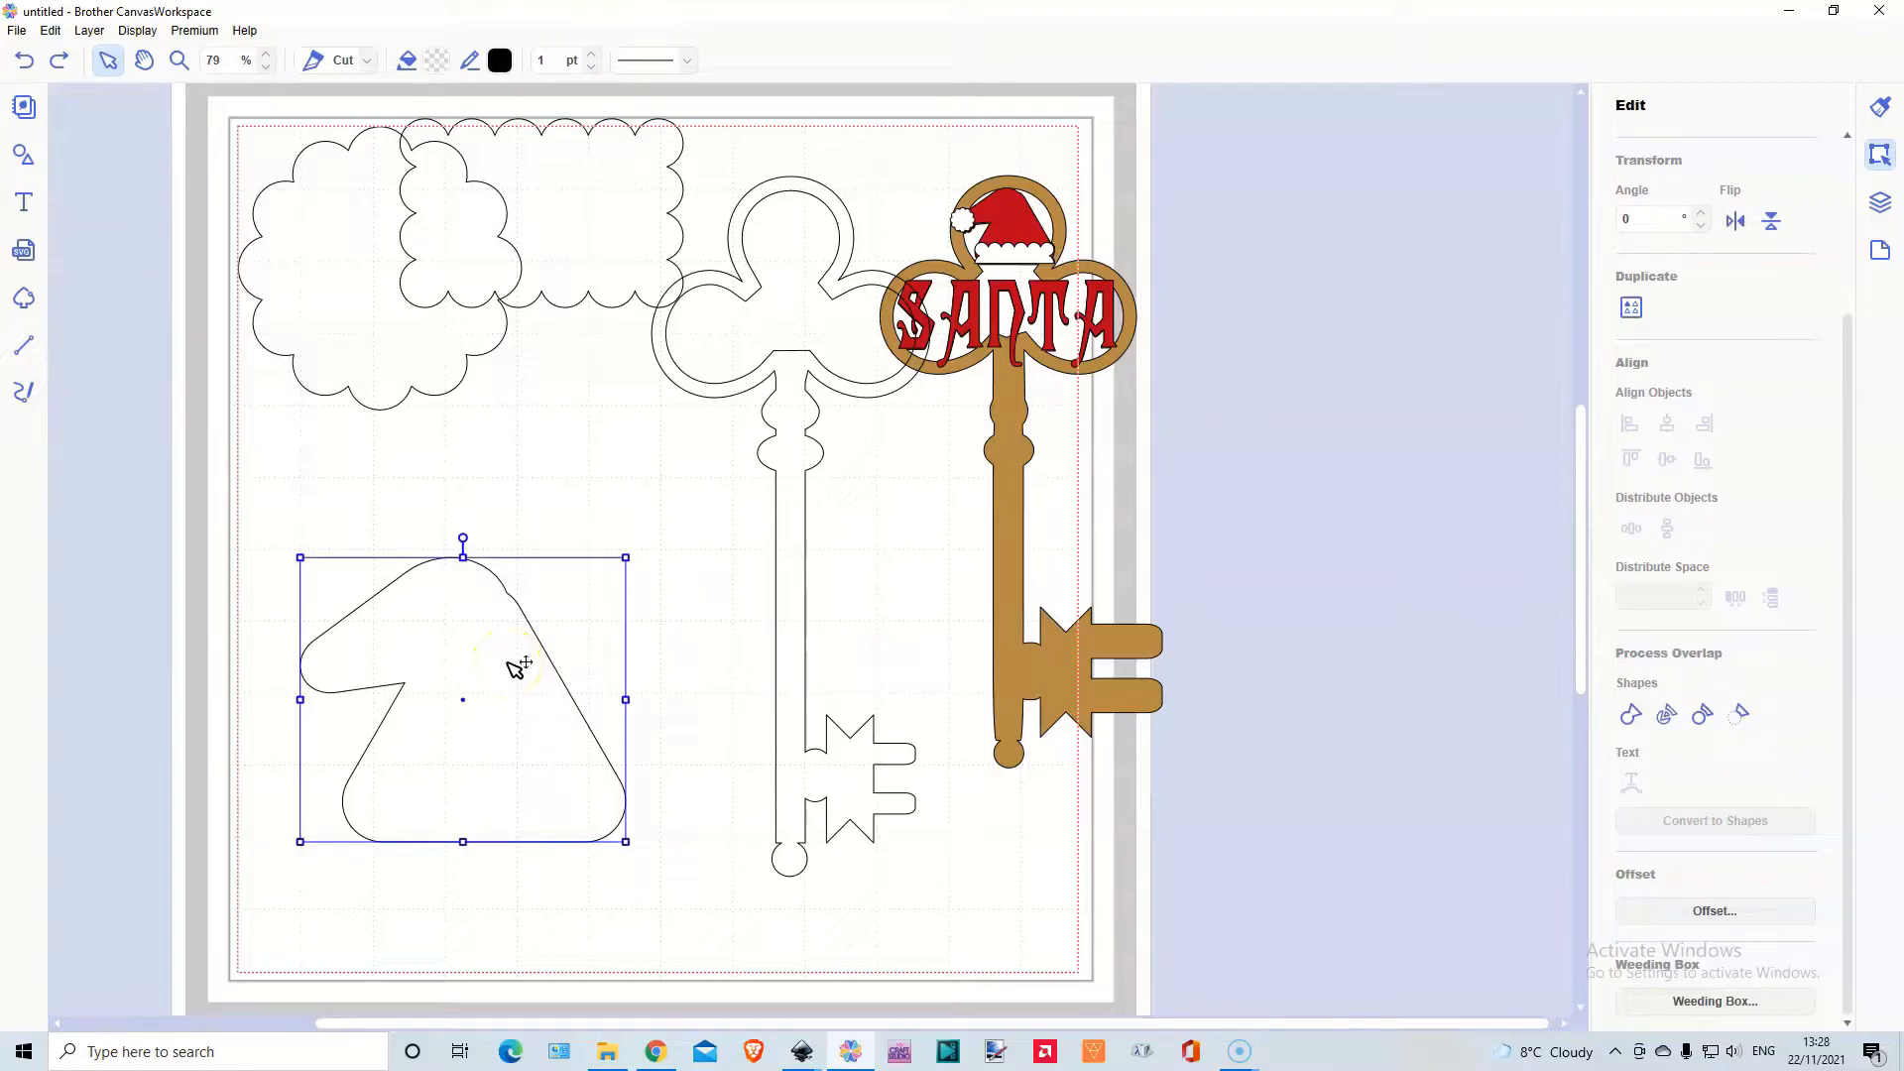
pyautogui.doubleClick(516, 667)
pyautogui.click(507, 593)
pyautogui.click(511, 692)
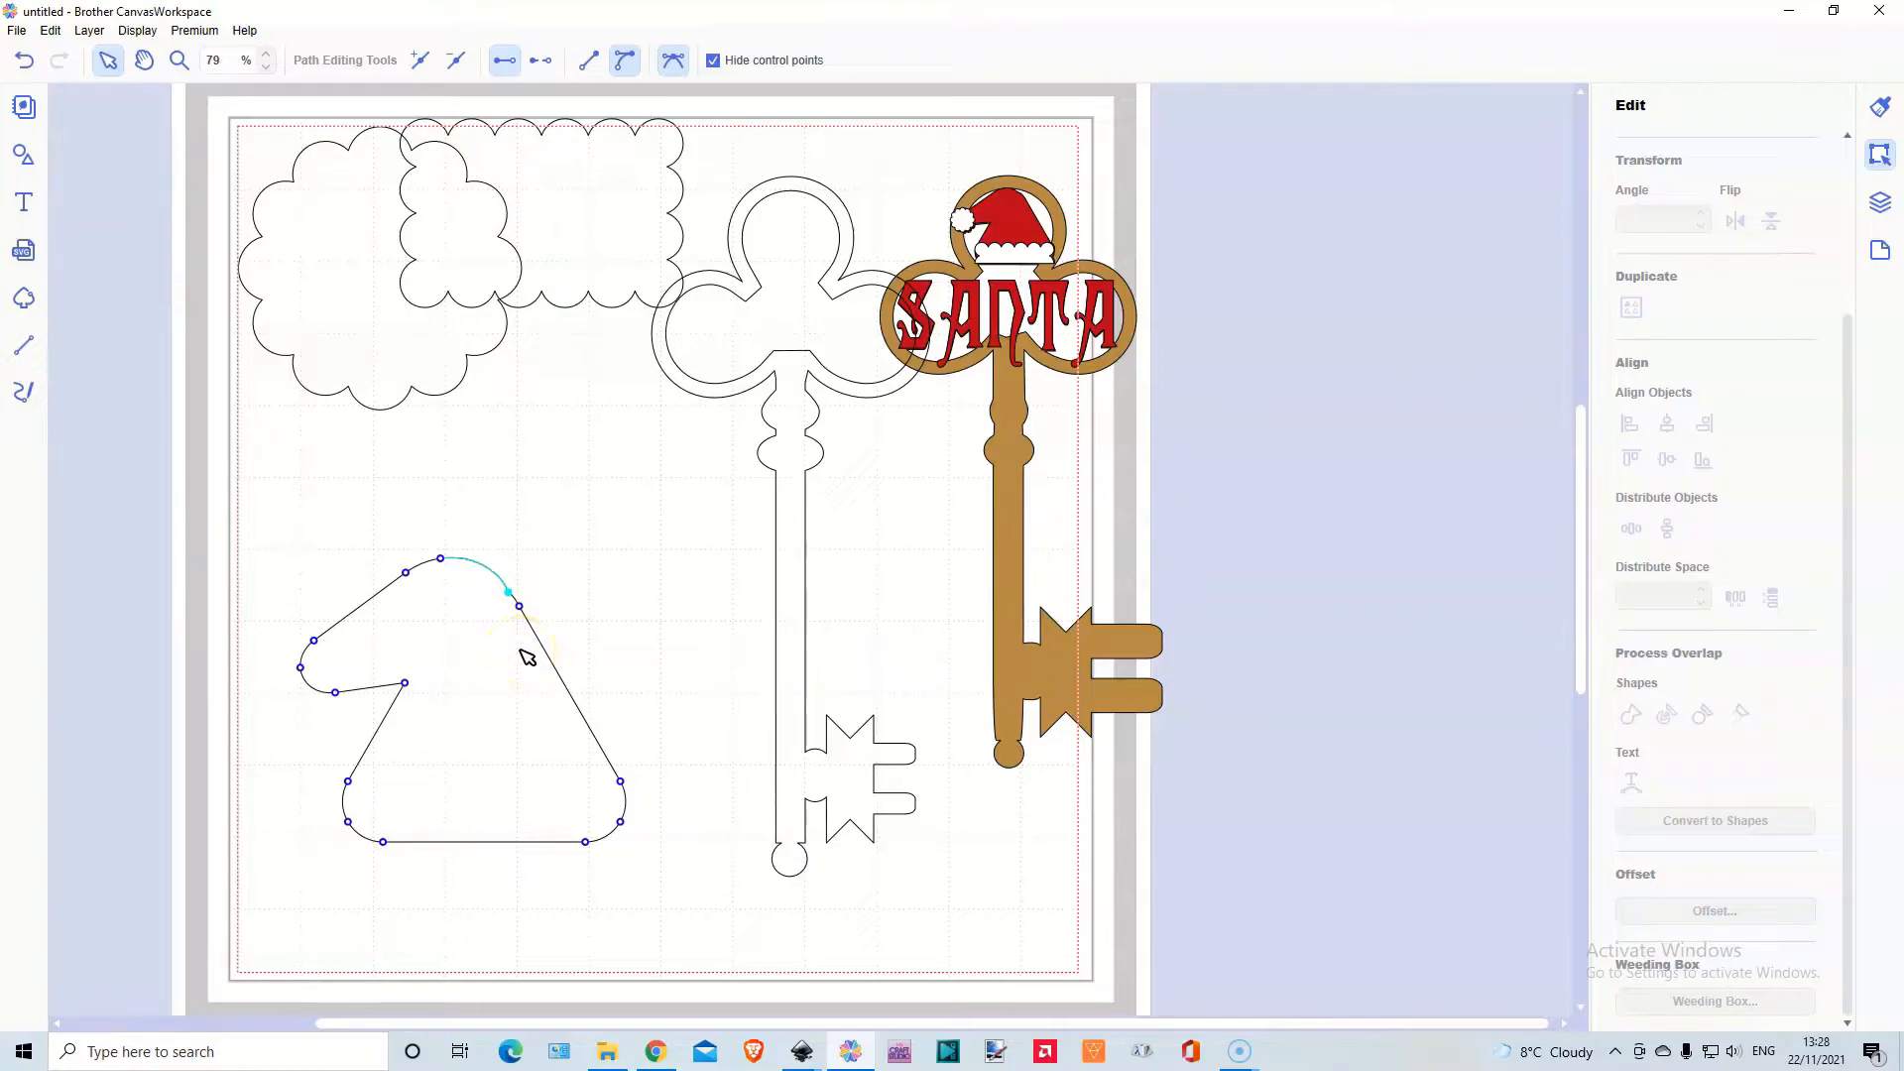
pyautogui.click(527, 658)
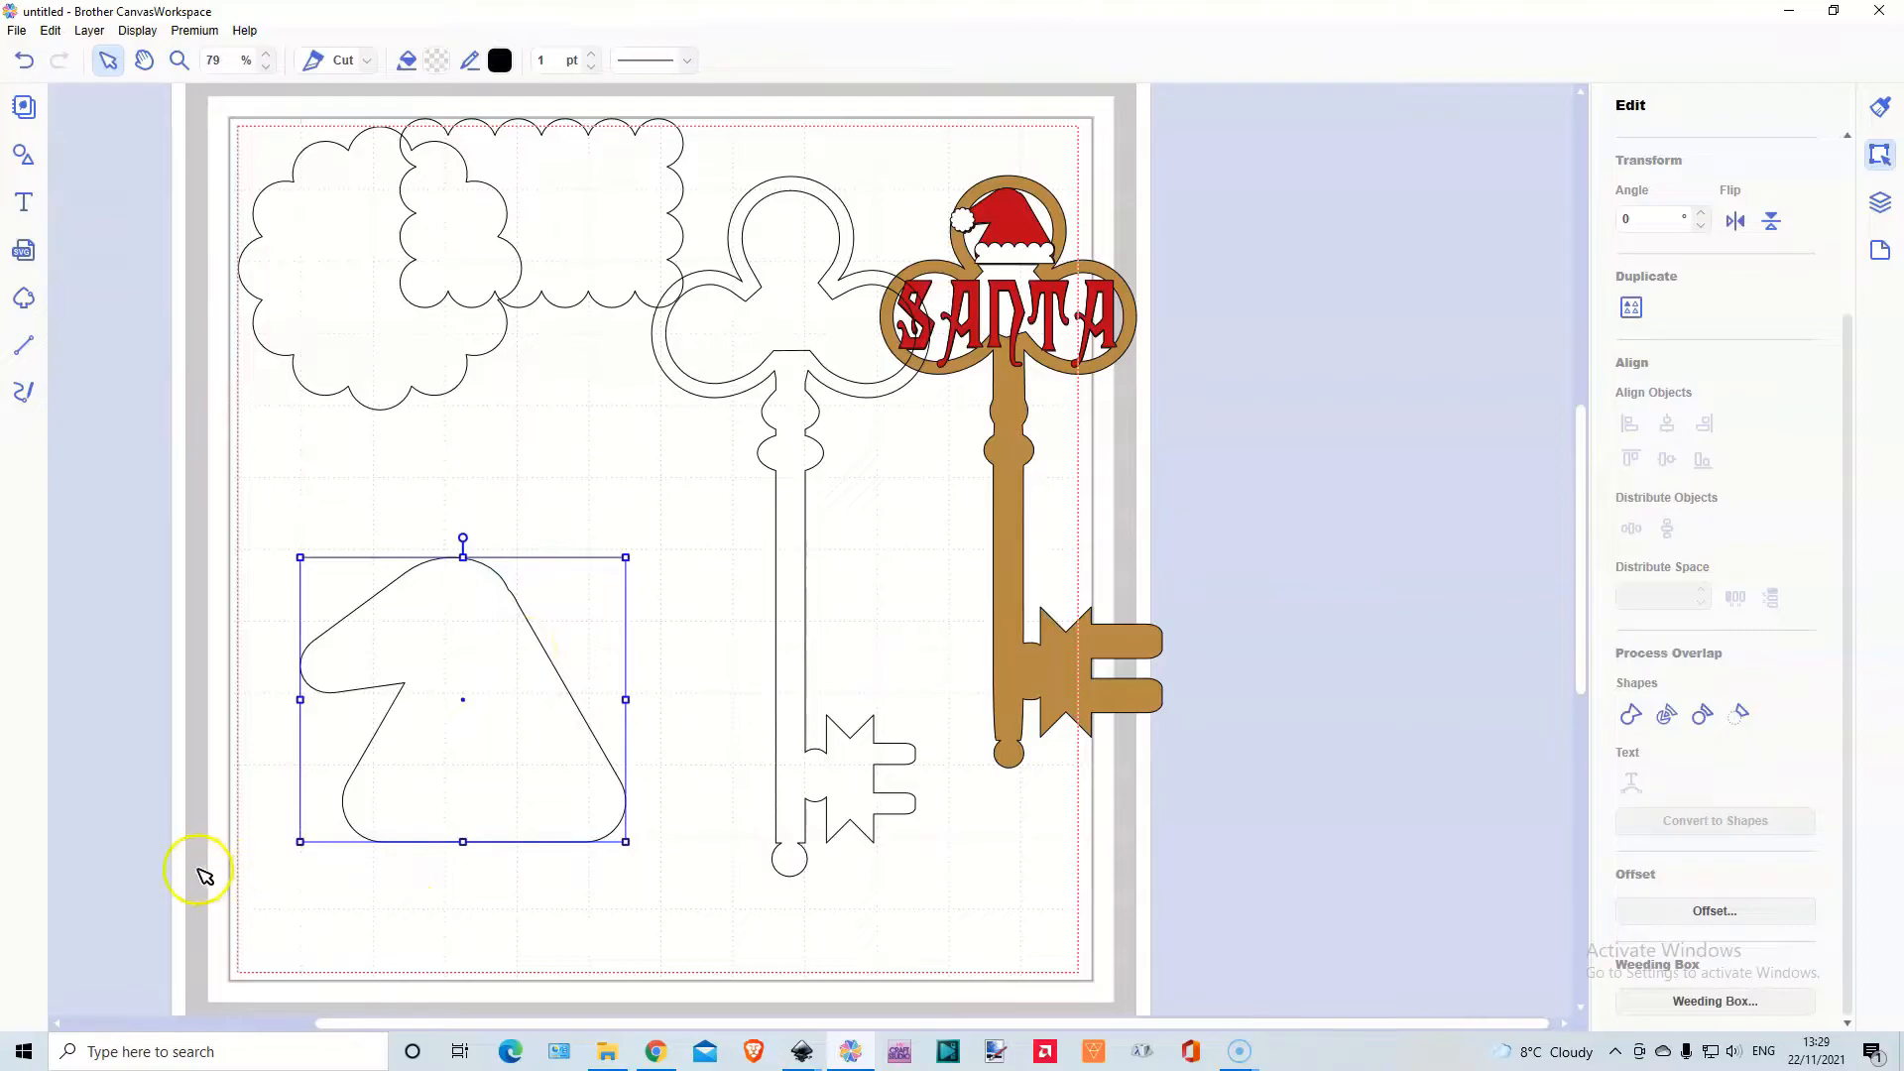
# Shrink the scalloped circle to pompom size and place it over the end of the hat's drooping tail
pyautogui.moveTo(337, 322); pyautogui.dragTo(260, 490)
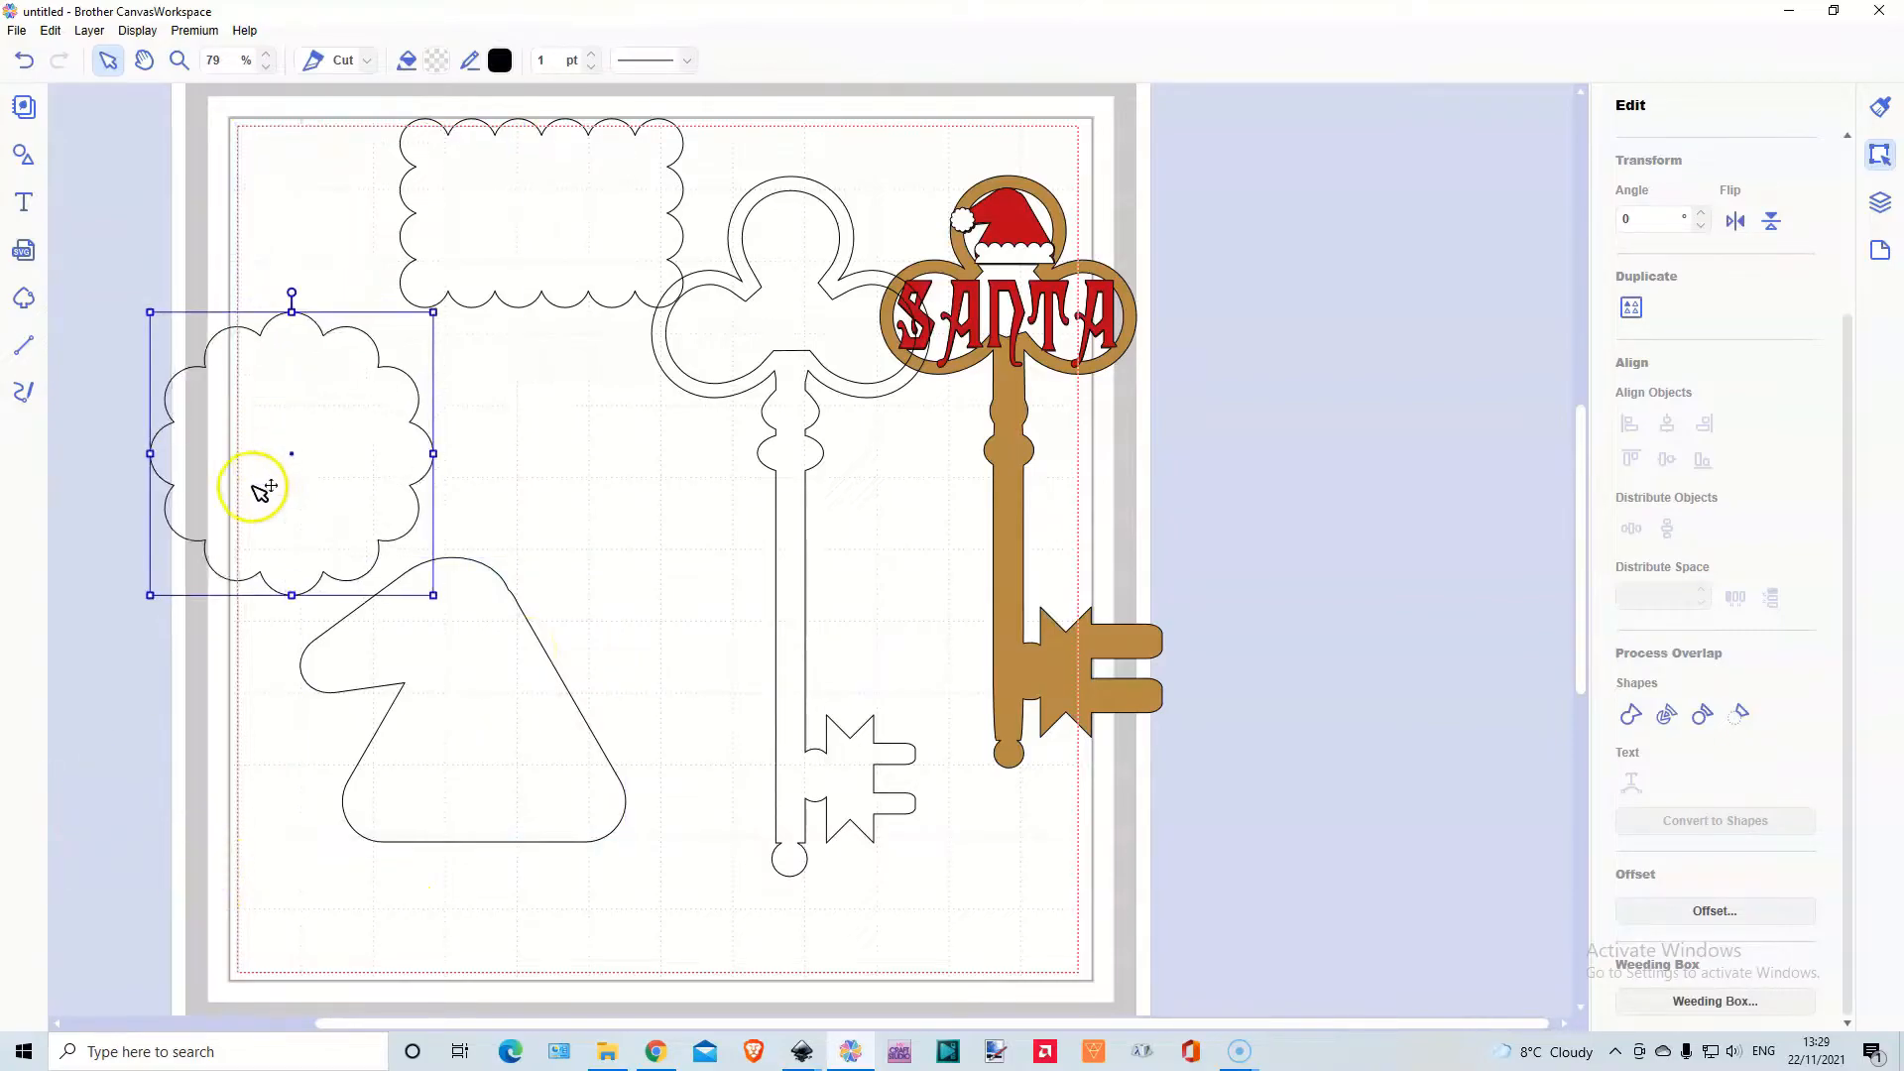
pyautogui.moveTo(149, 309); pyautogui.dragTo(332, 489)
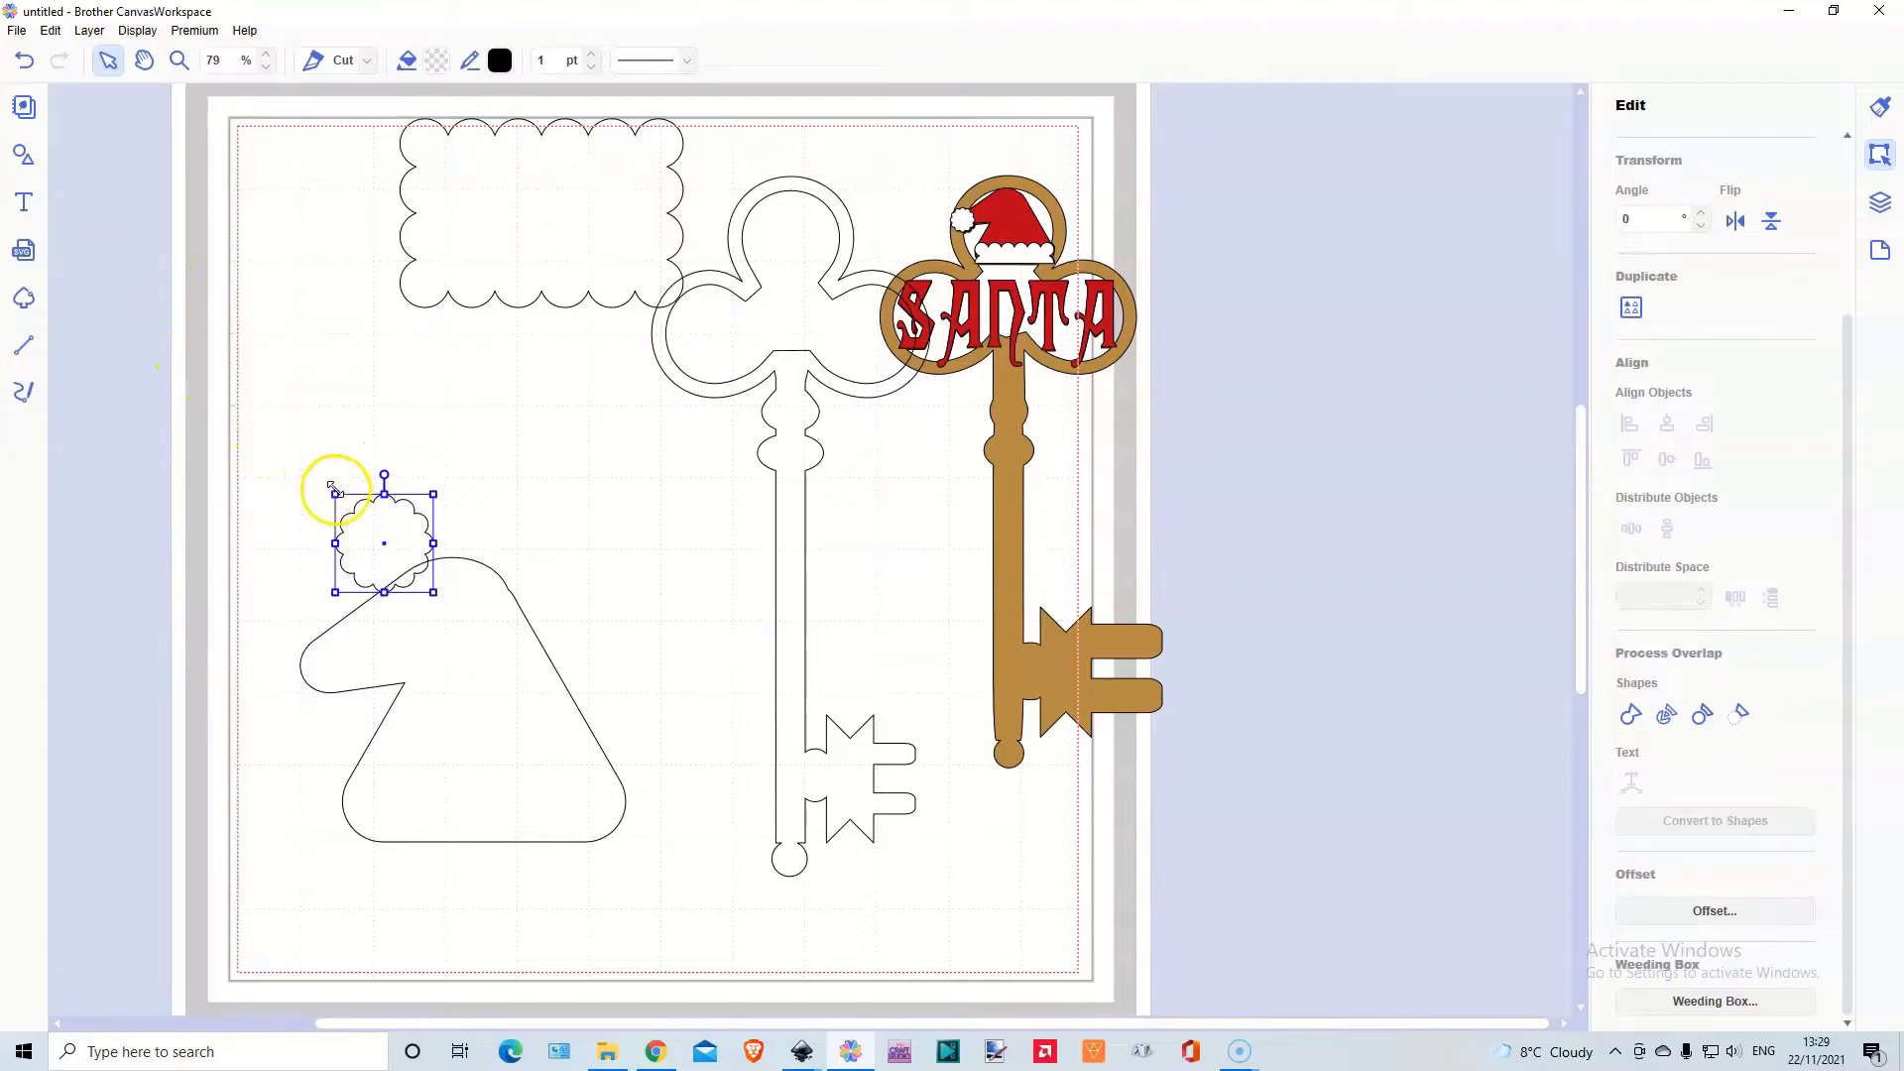
pyautogui.moveTo(415, 542); pyautogui.dragTo(327, 674)
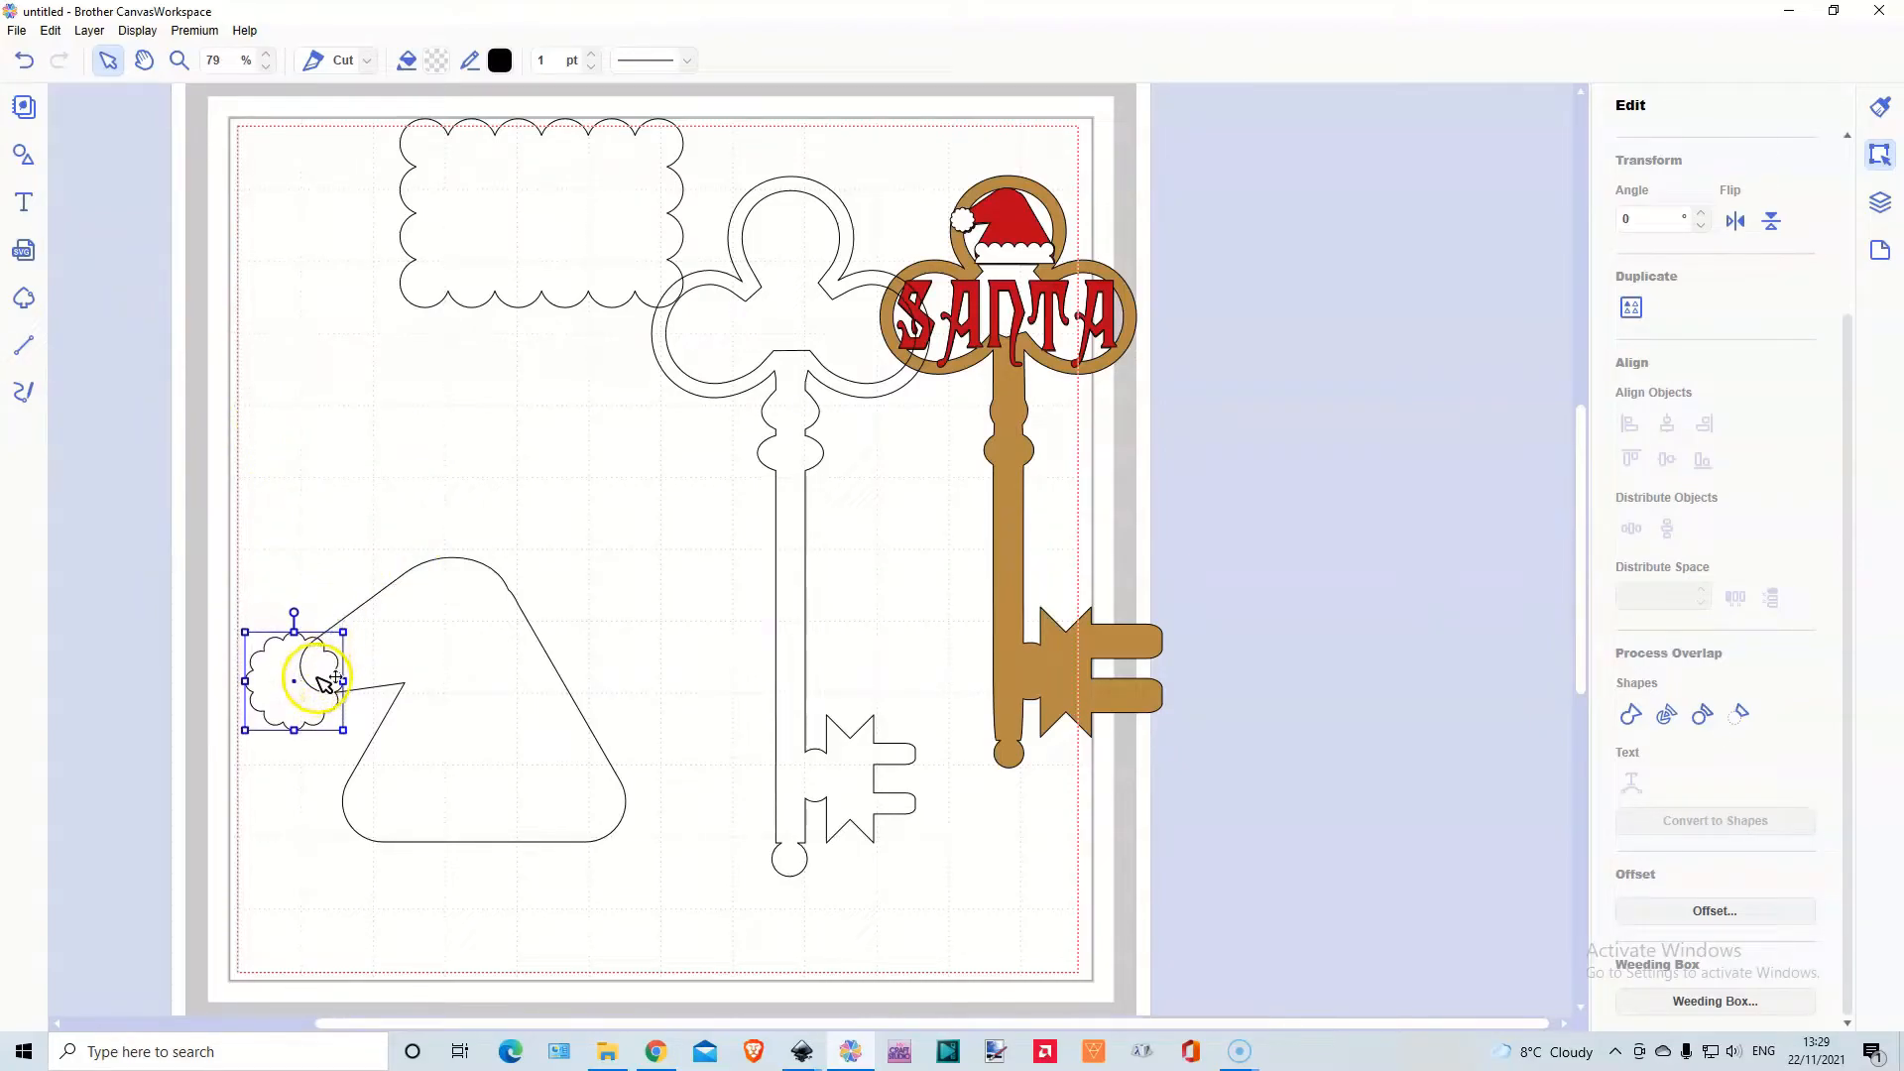
# Move the scalloped rectangle over the hat's base and enlarge it slightly so it overhangs both sides
pyautogui.moveTo(509, 225); pyautogui.dragTo(480, 859)
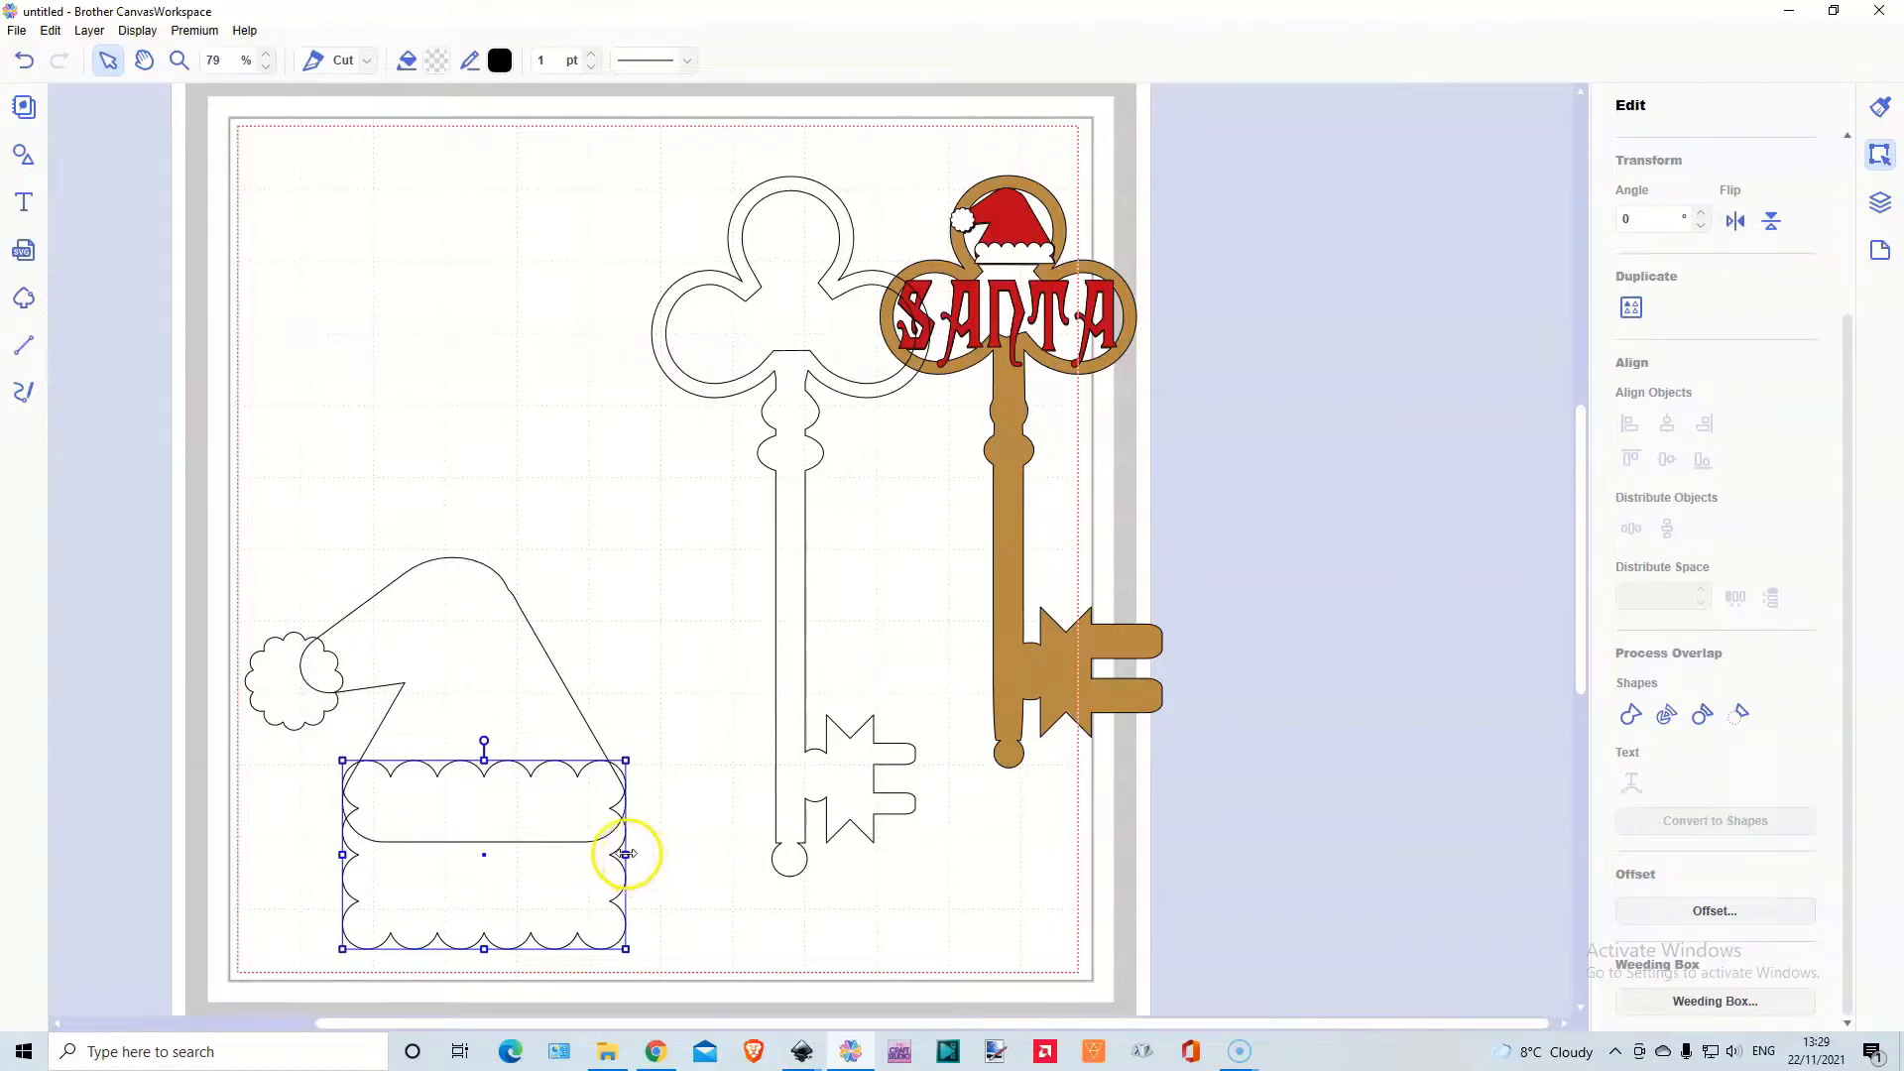
pyautogui.moveTo(626, 949); pyautogui.dragTo(644, 960)
pyautogui.moveTo(522, 894); pyautogui.dragTo(518, 895)
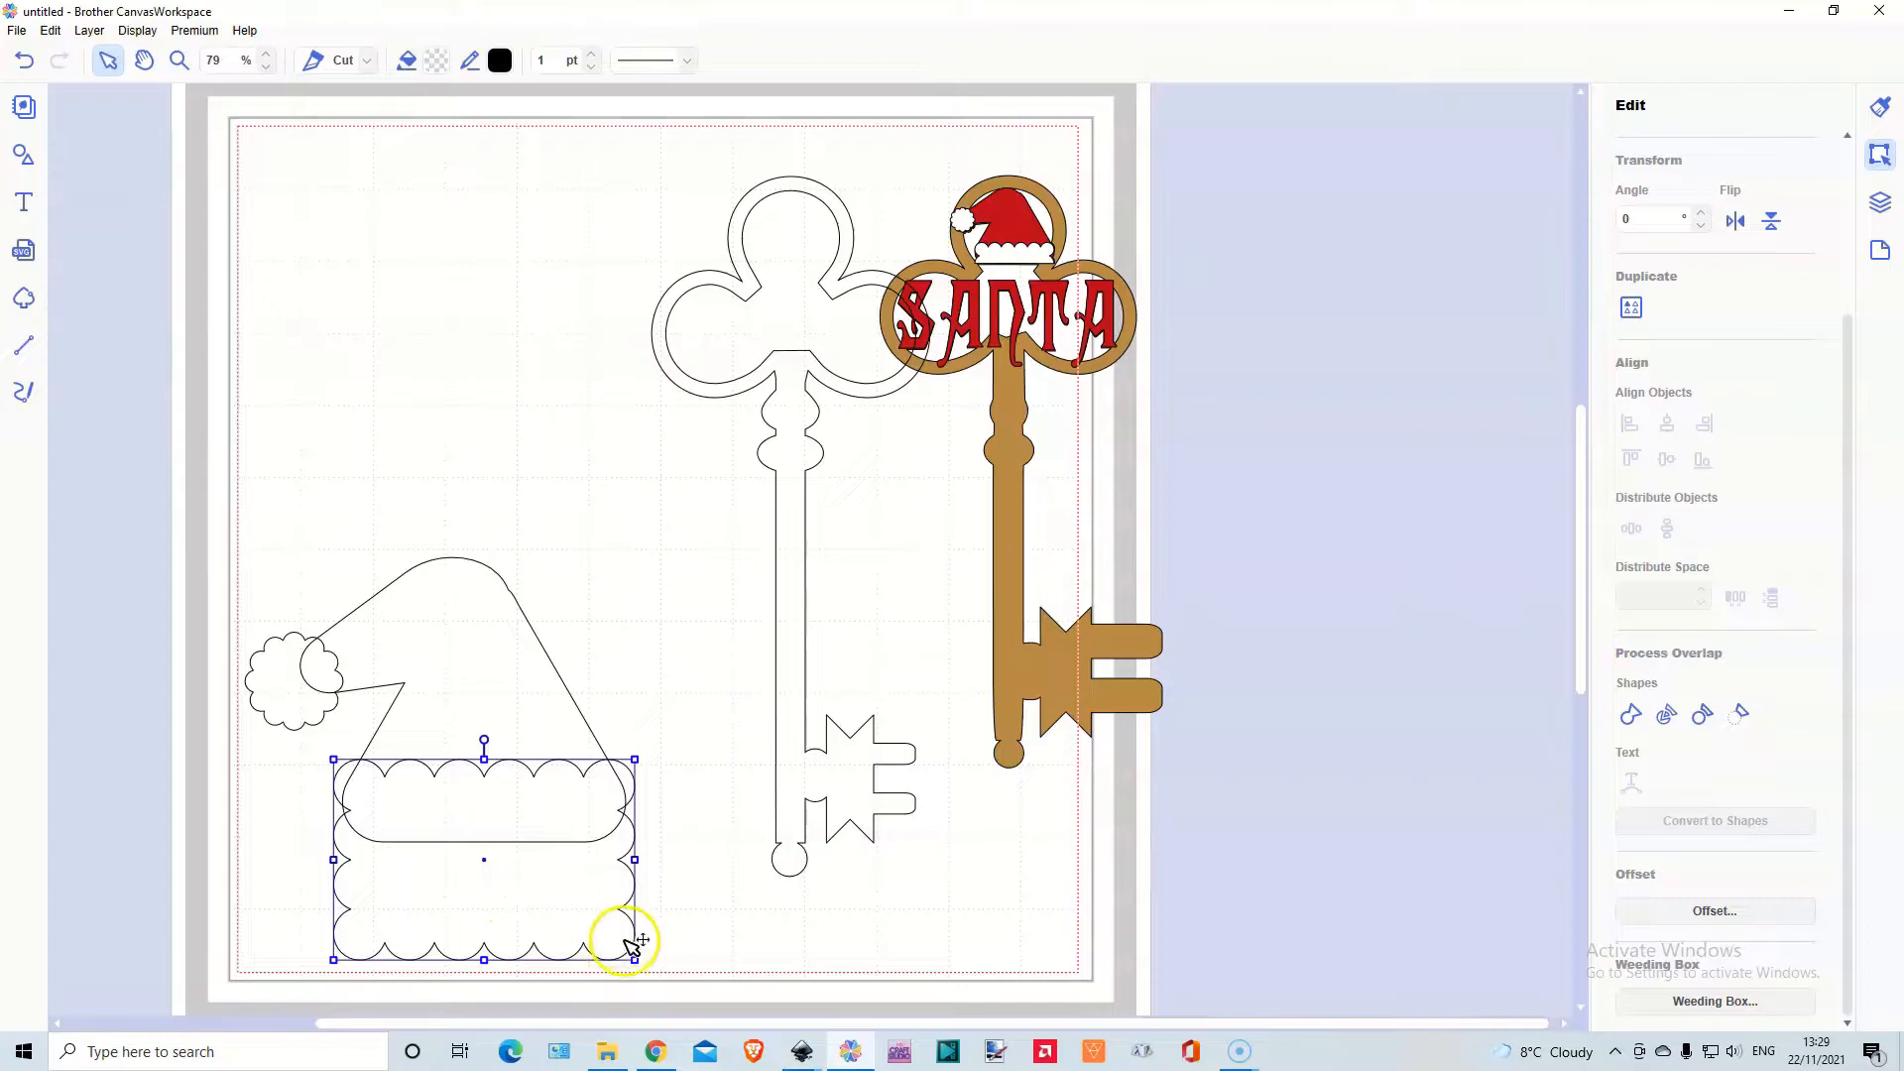
pyautogui.moveTo(635, 959); pyautogui.dragTo(639, 969)
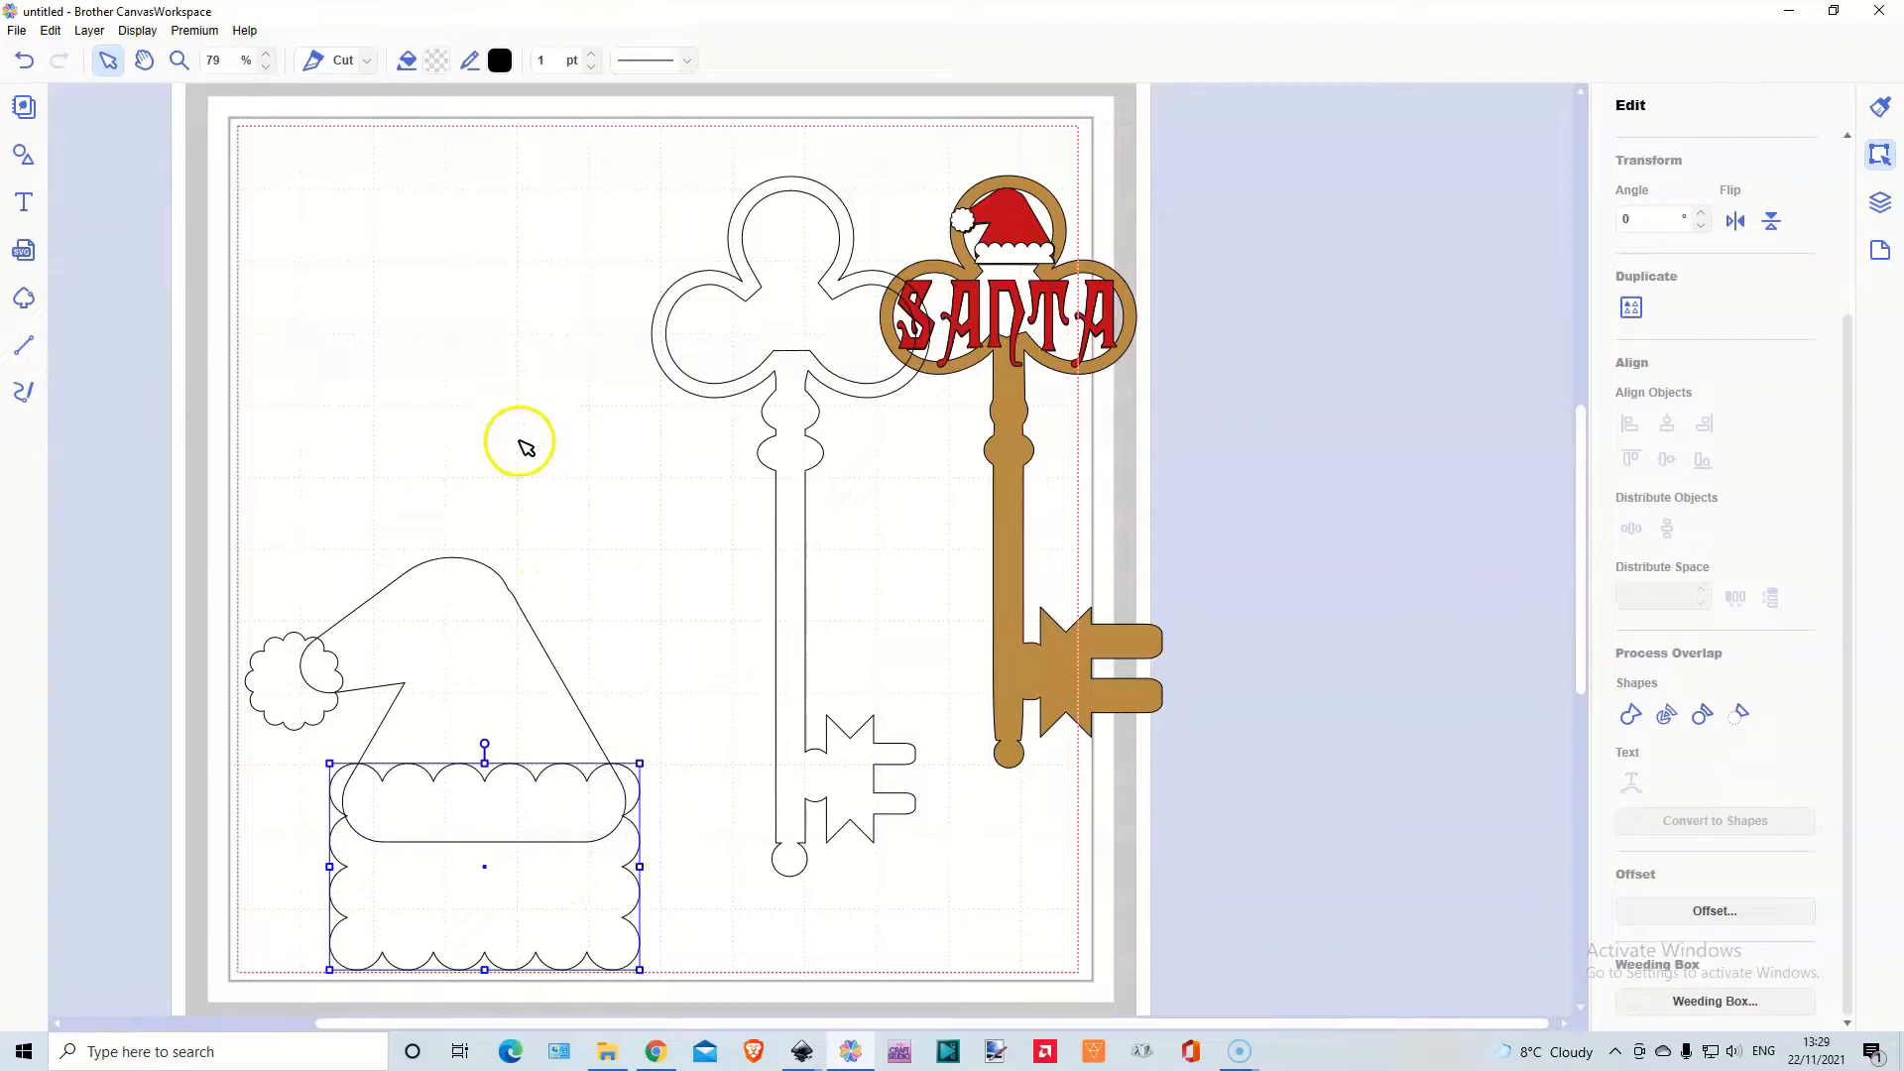
# Delete the scalloped rectangle's lower path points and make its bottom edge a straight line
pyautogui.doubleClick(493, 898)
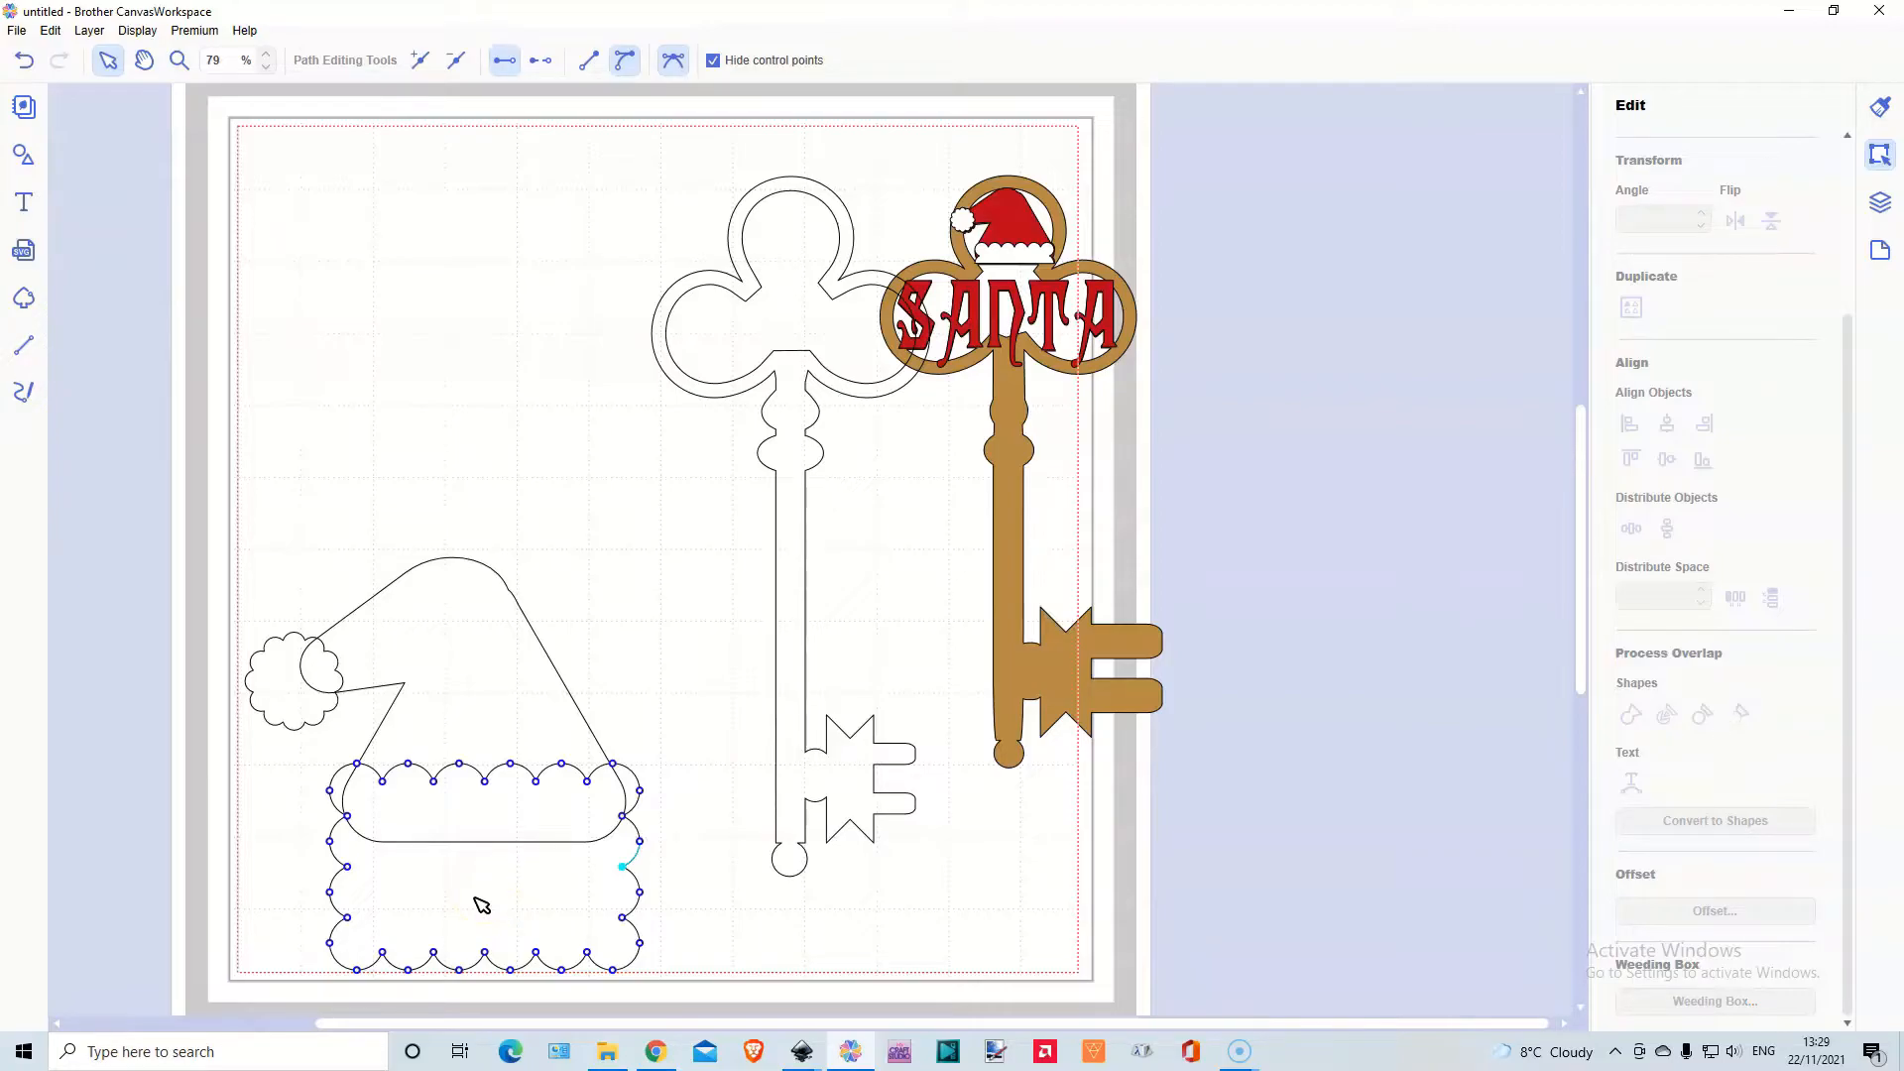
pyautogui.moveTo(225, 851); pyautogui.dragTo(665, 987)
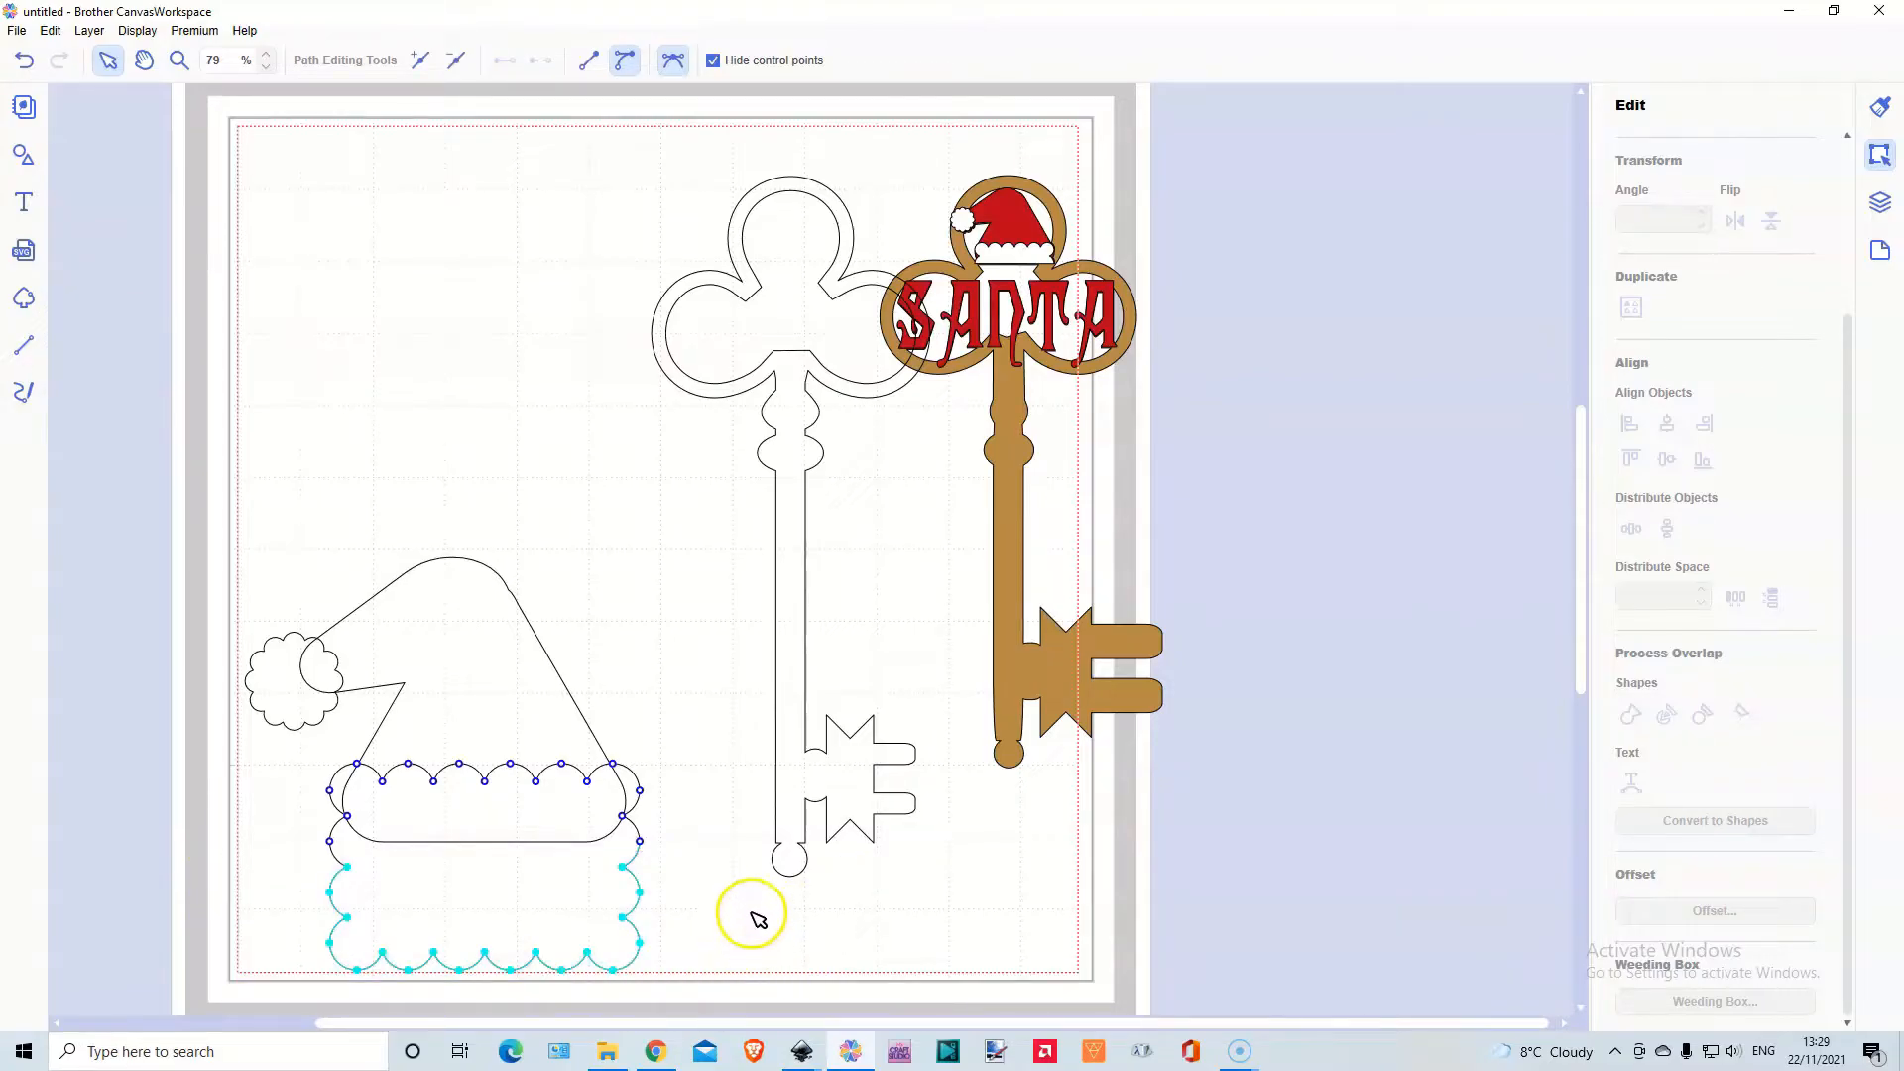
pyautogui.press('Delete')
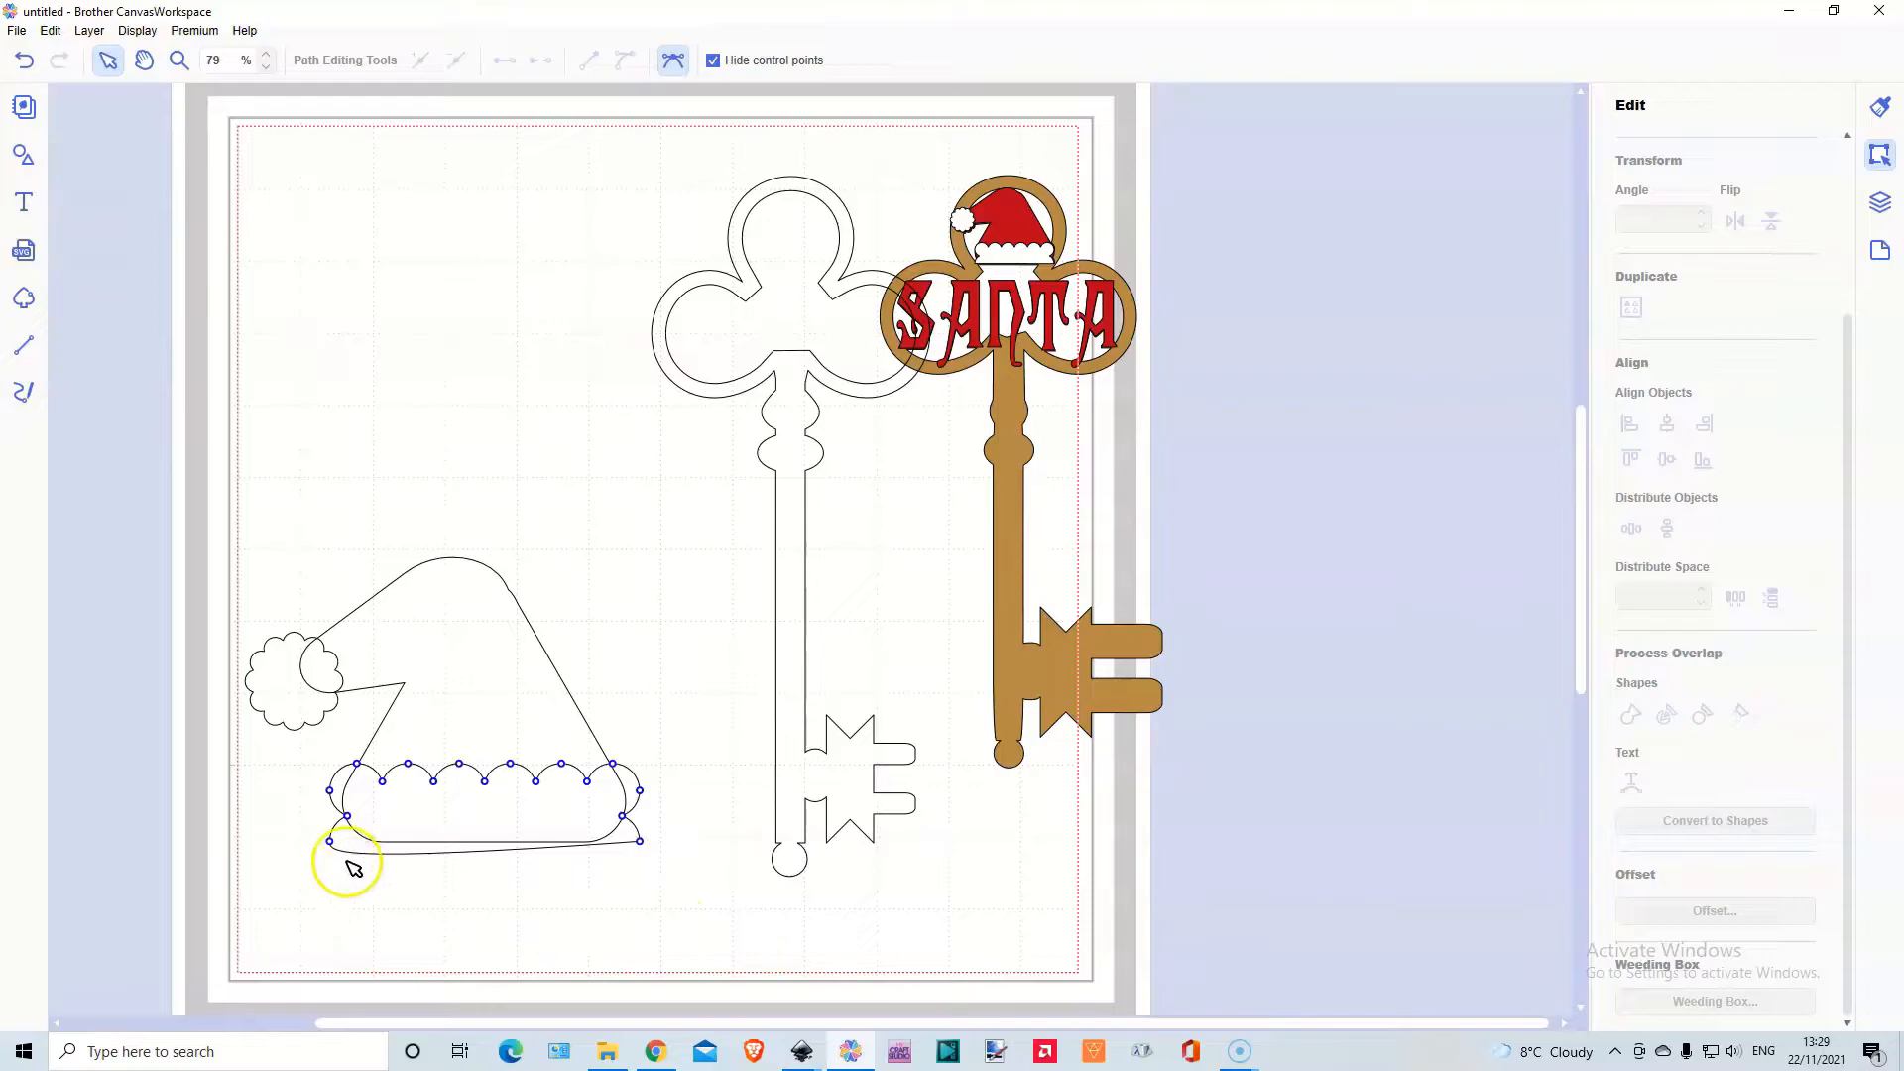
pyautogui.click(329, 841)
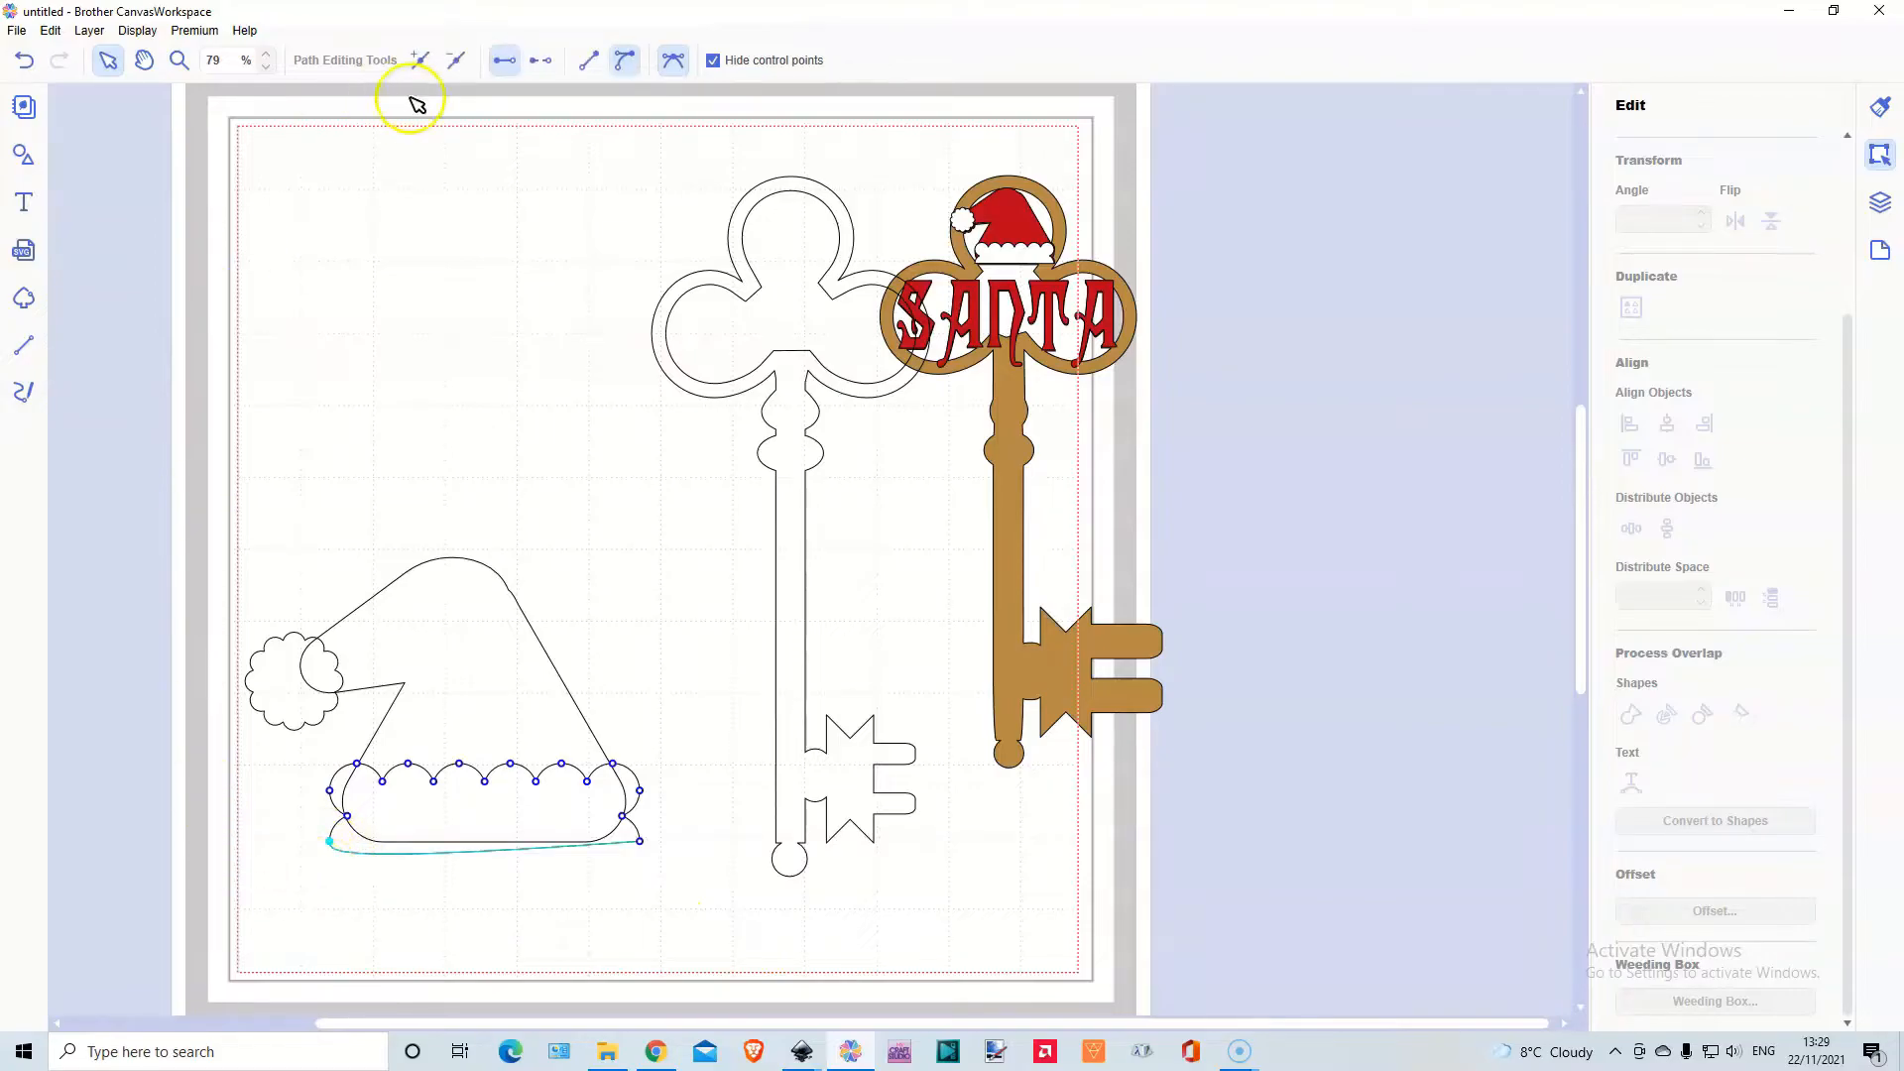
pyautogui.click(592, 63)
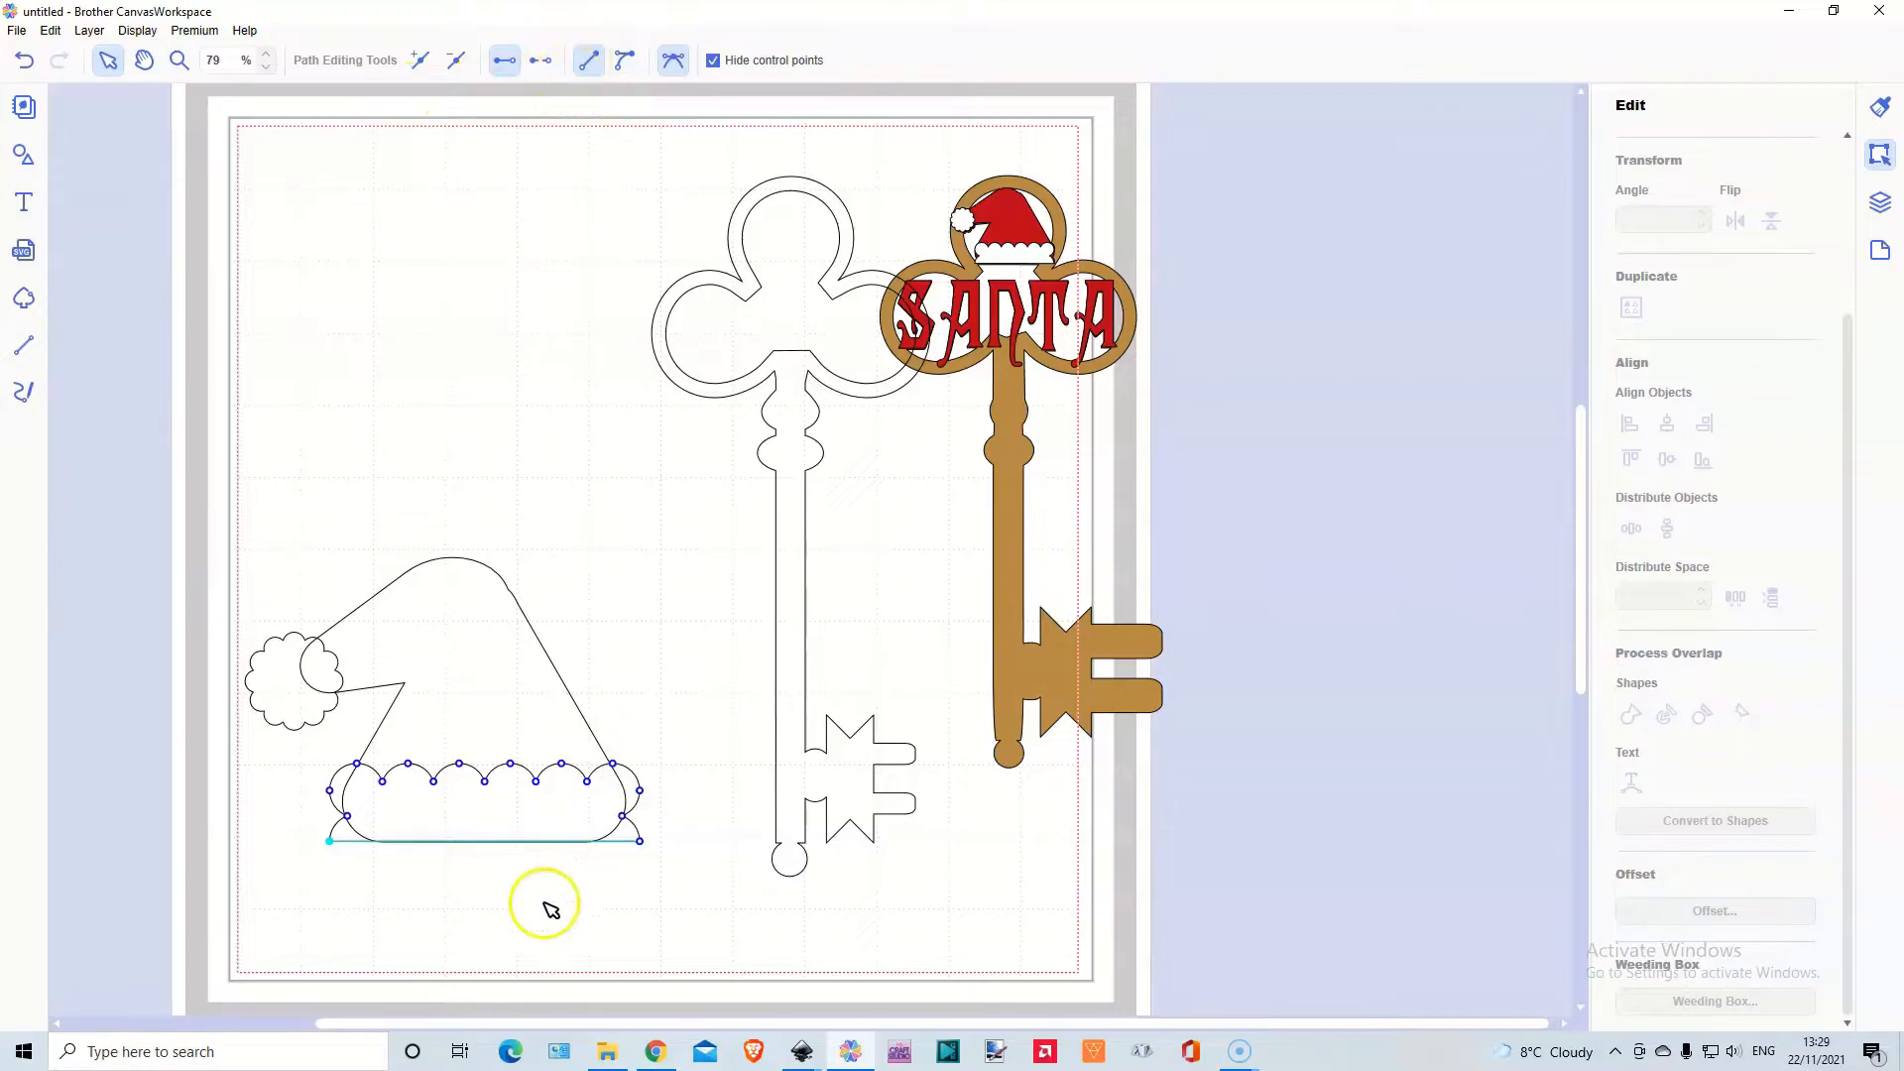
pyautogui.click(418, 905)
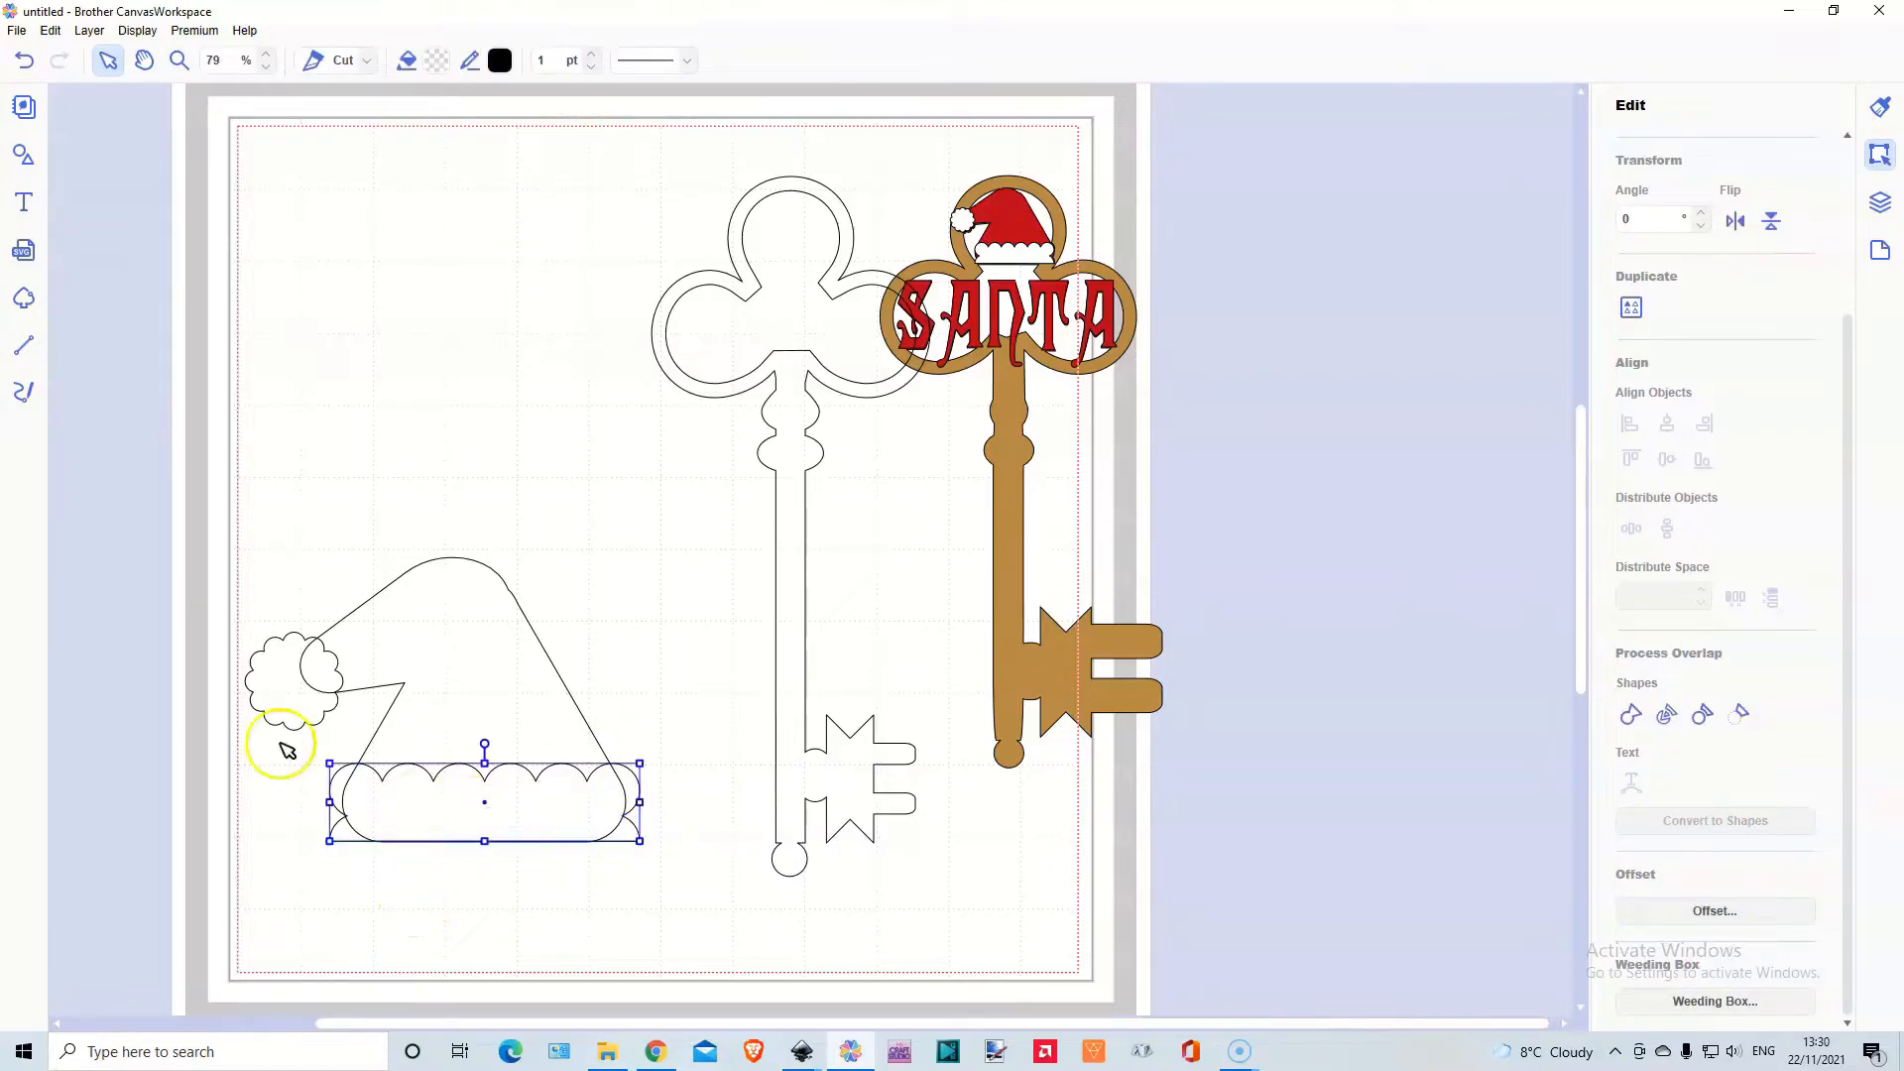
# Make a copy of the scalloped band, flip it vertically and line it up below the original as the brim's lower half
pyautogui.click(89, 29)
pyautogui.click(114, 60)
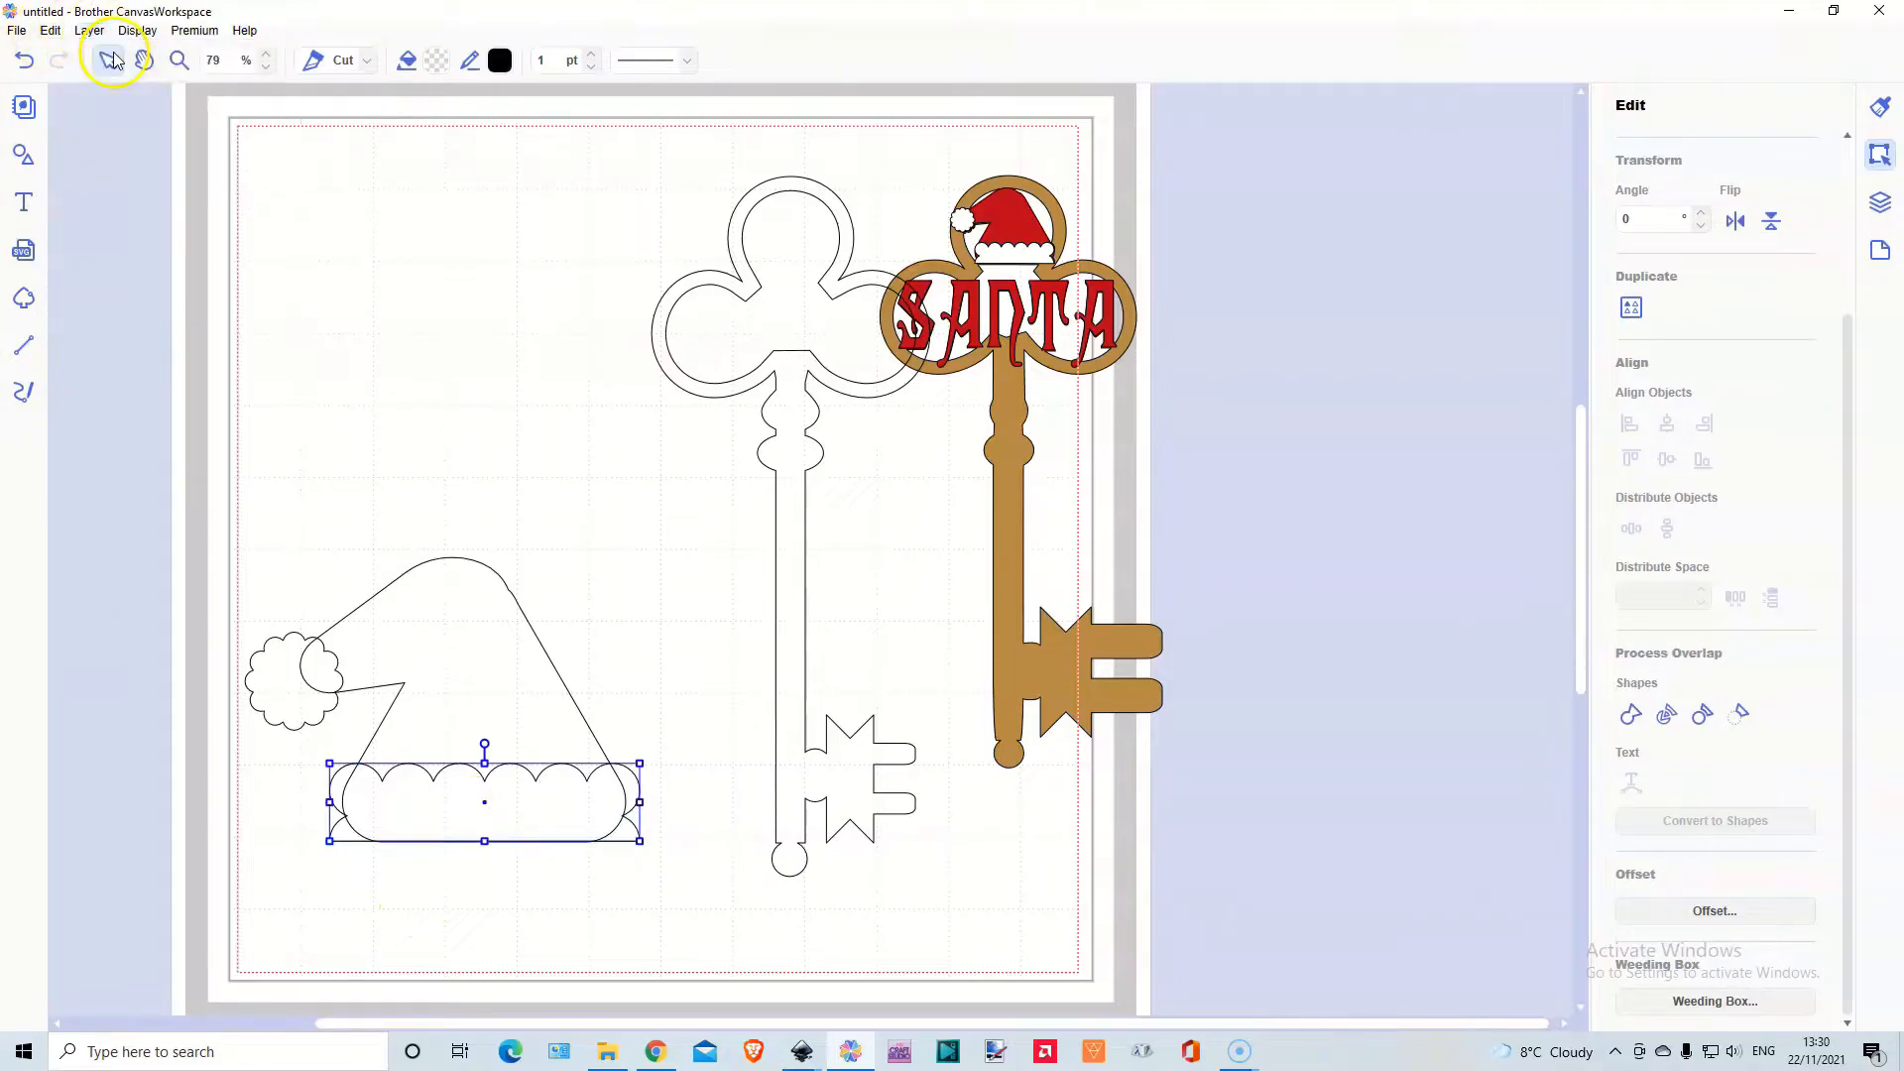
pyautogui.hotkey('ctrl', 'v')
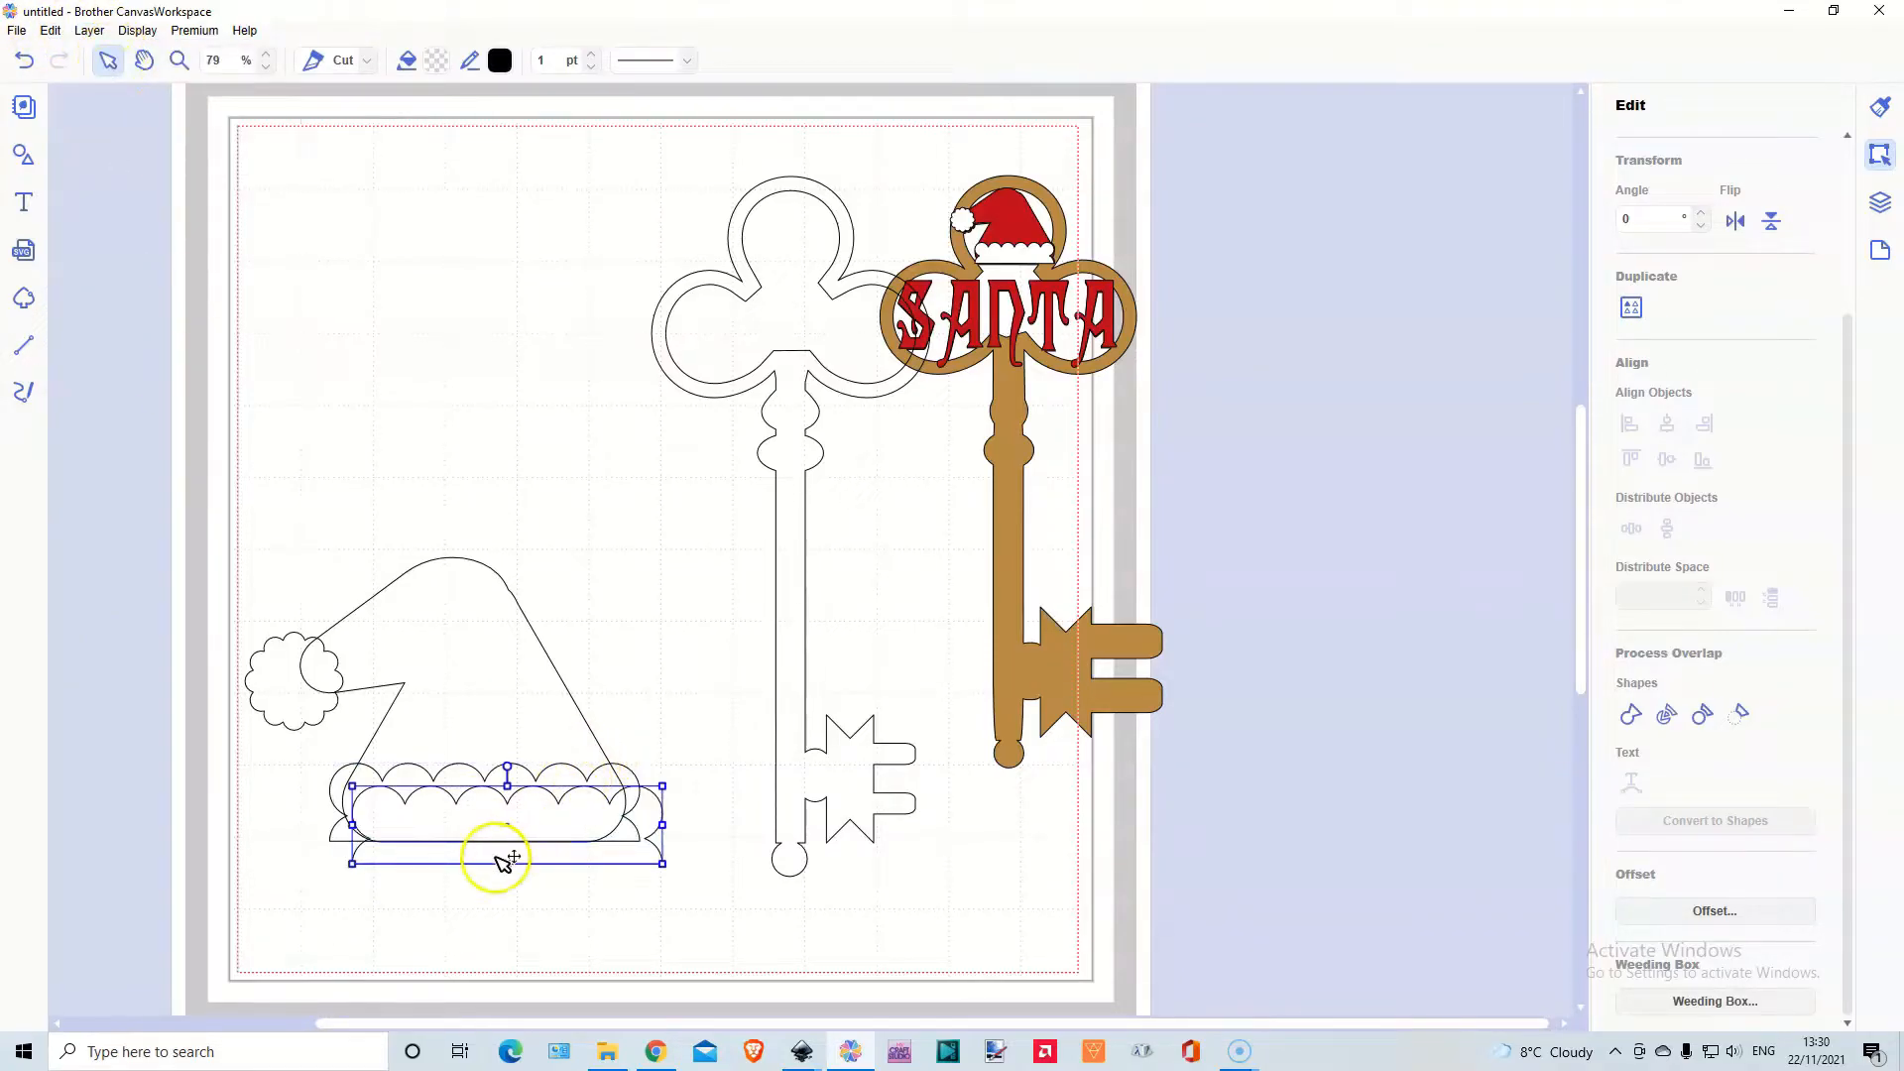
pyautogui.click(1771, 220)
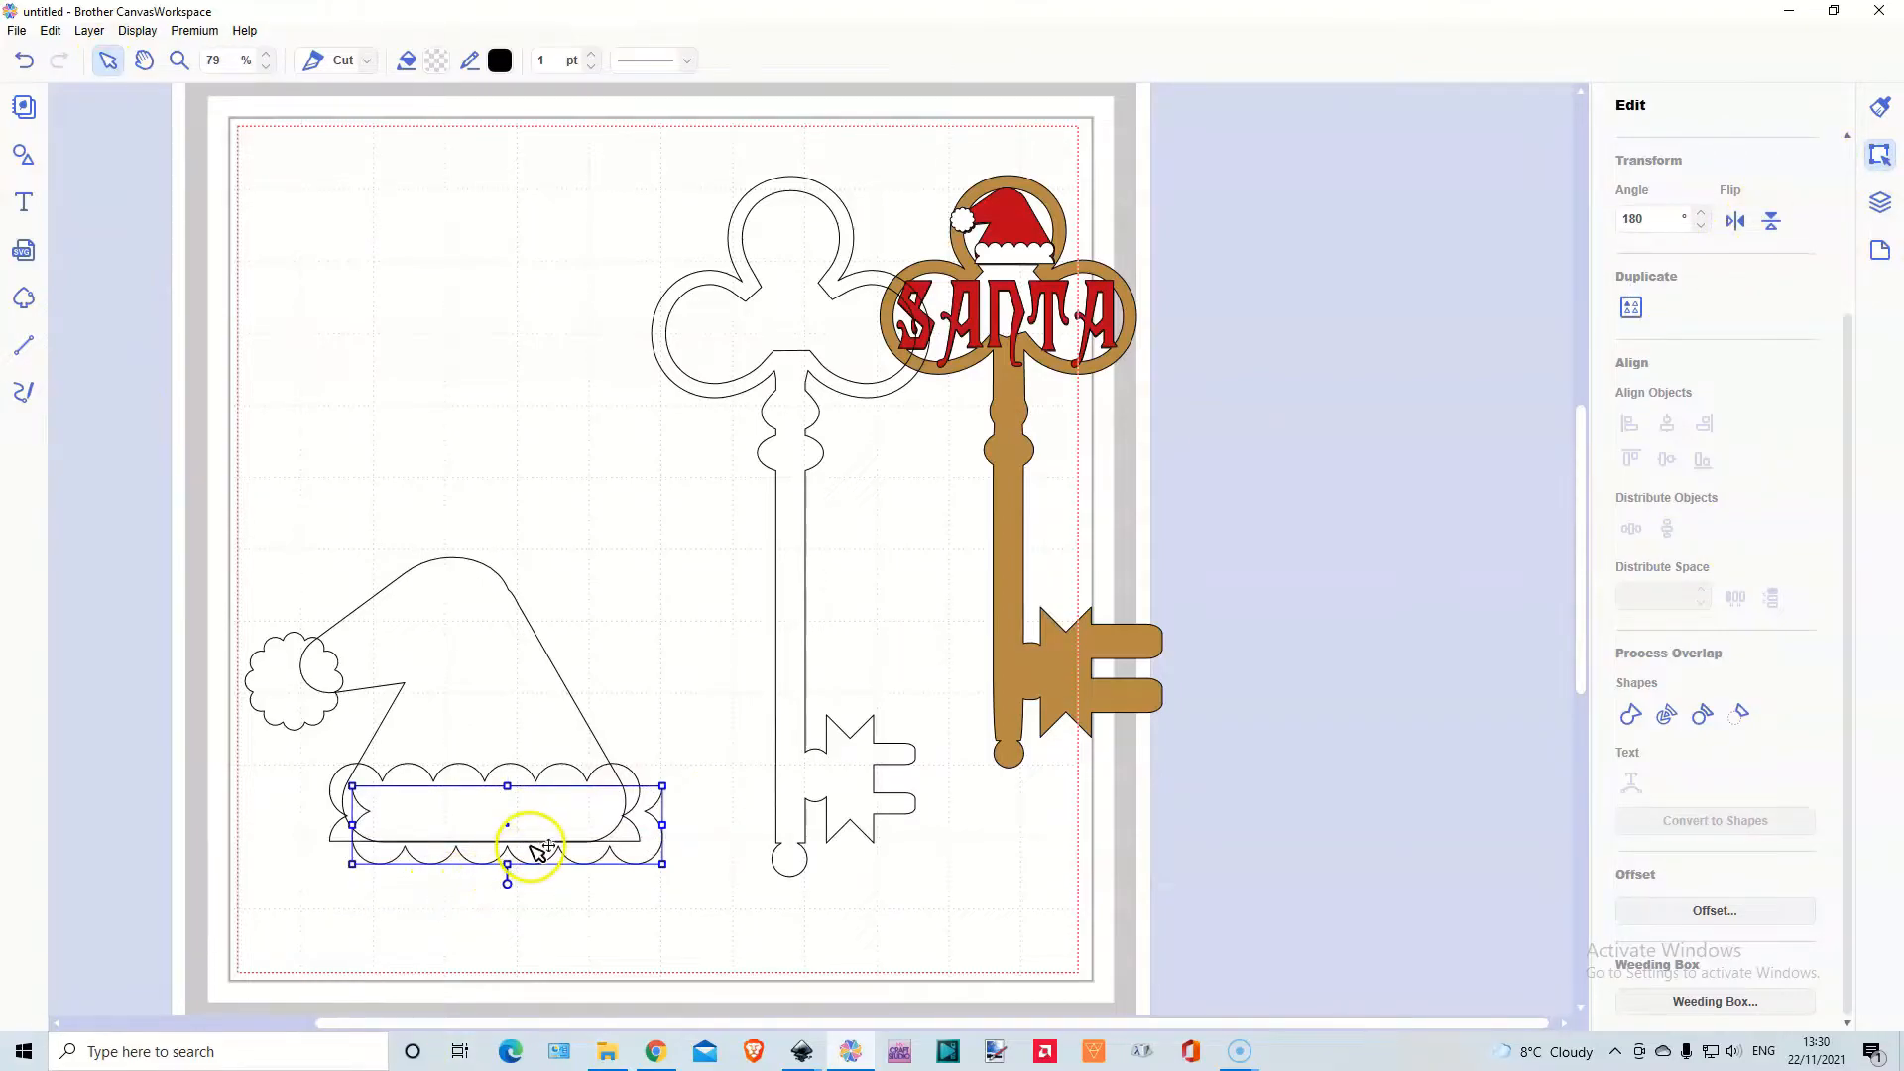
pyautogui.moveTo(535, 859)
pyautogui.mouseDown()
pyautogui.moveTo(506, 879)
pyautogui.moveTo(513, 864)
pyautogui.mouseUp()
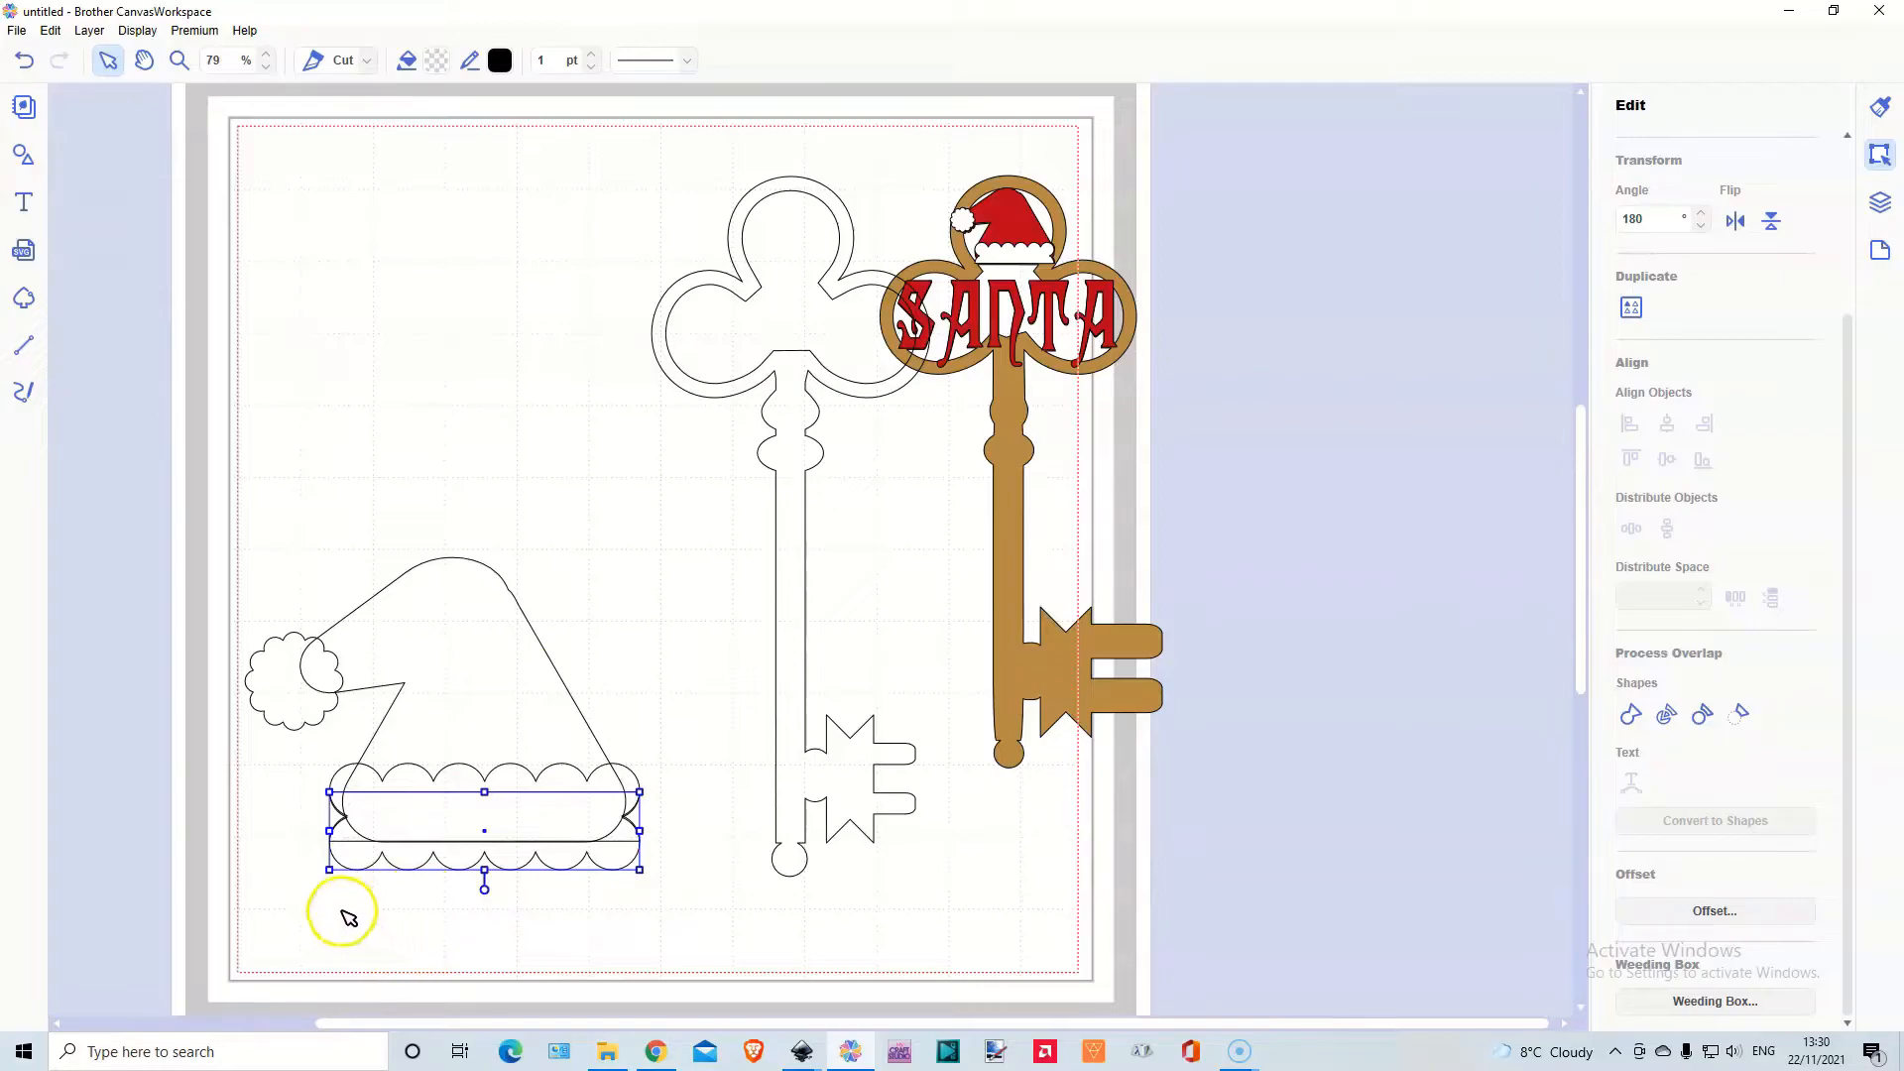
# Nudge the flipped band vertically until its side scallops coincide with those of the upper band
pyautogui.click(177, 60)
pyautogui.moveTo(296, 775); pyautogui.dragTo(516, 935)
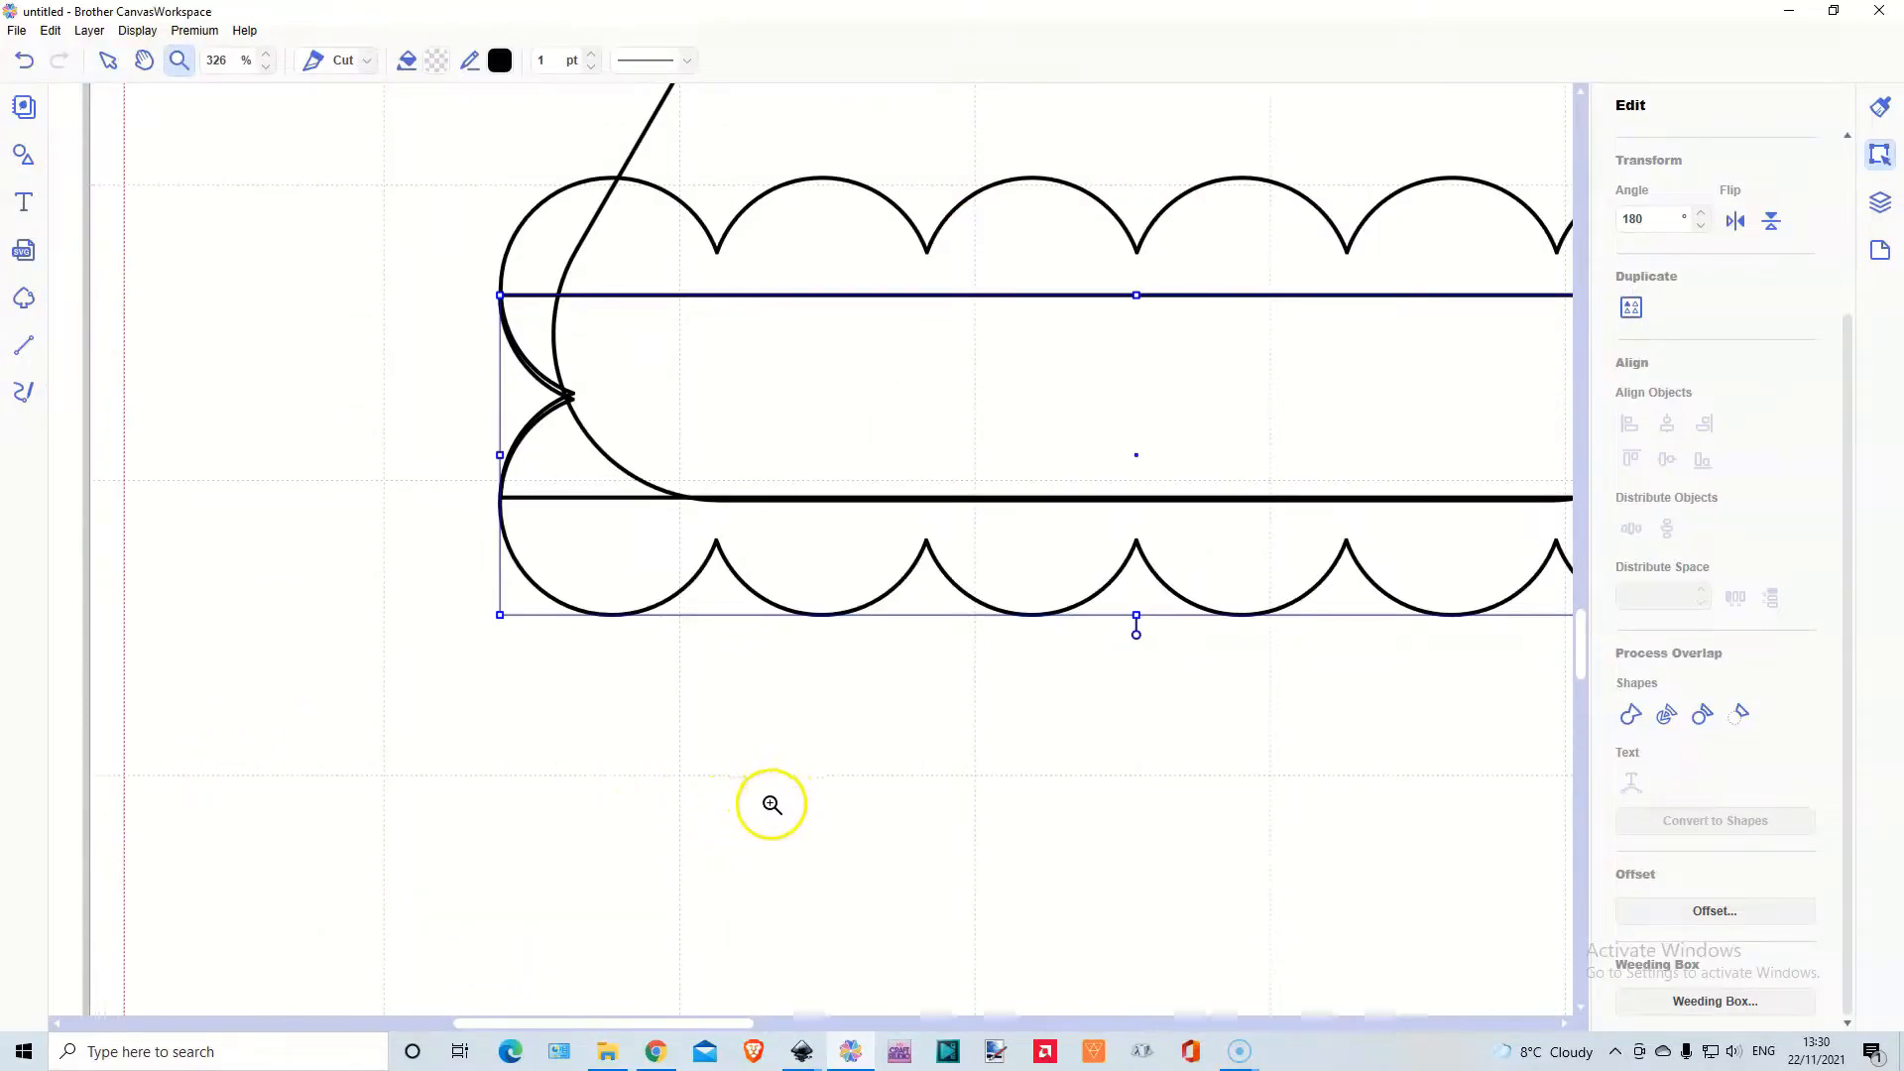
pyautogui.press('Down')
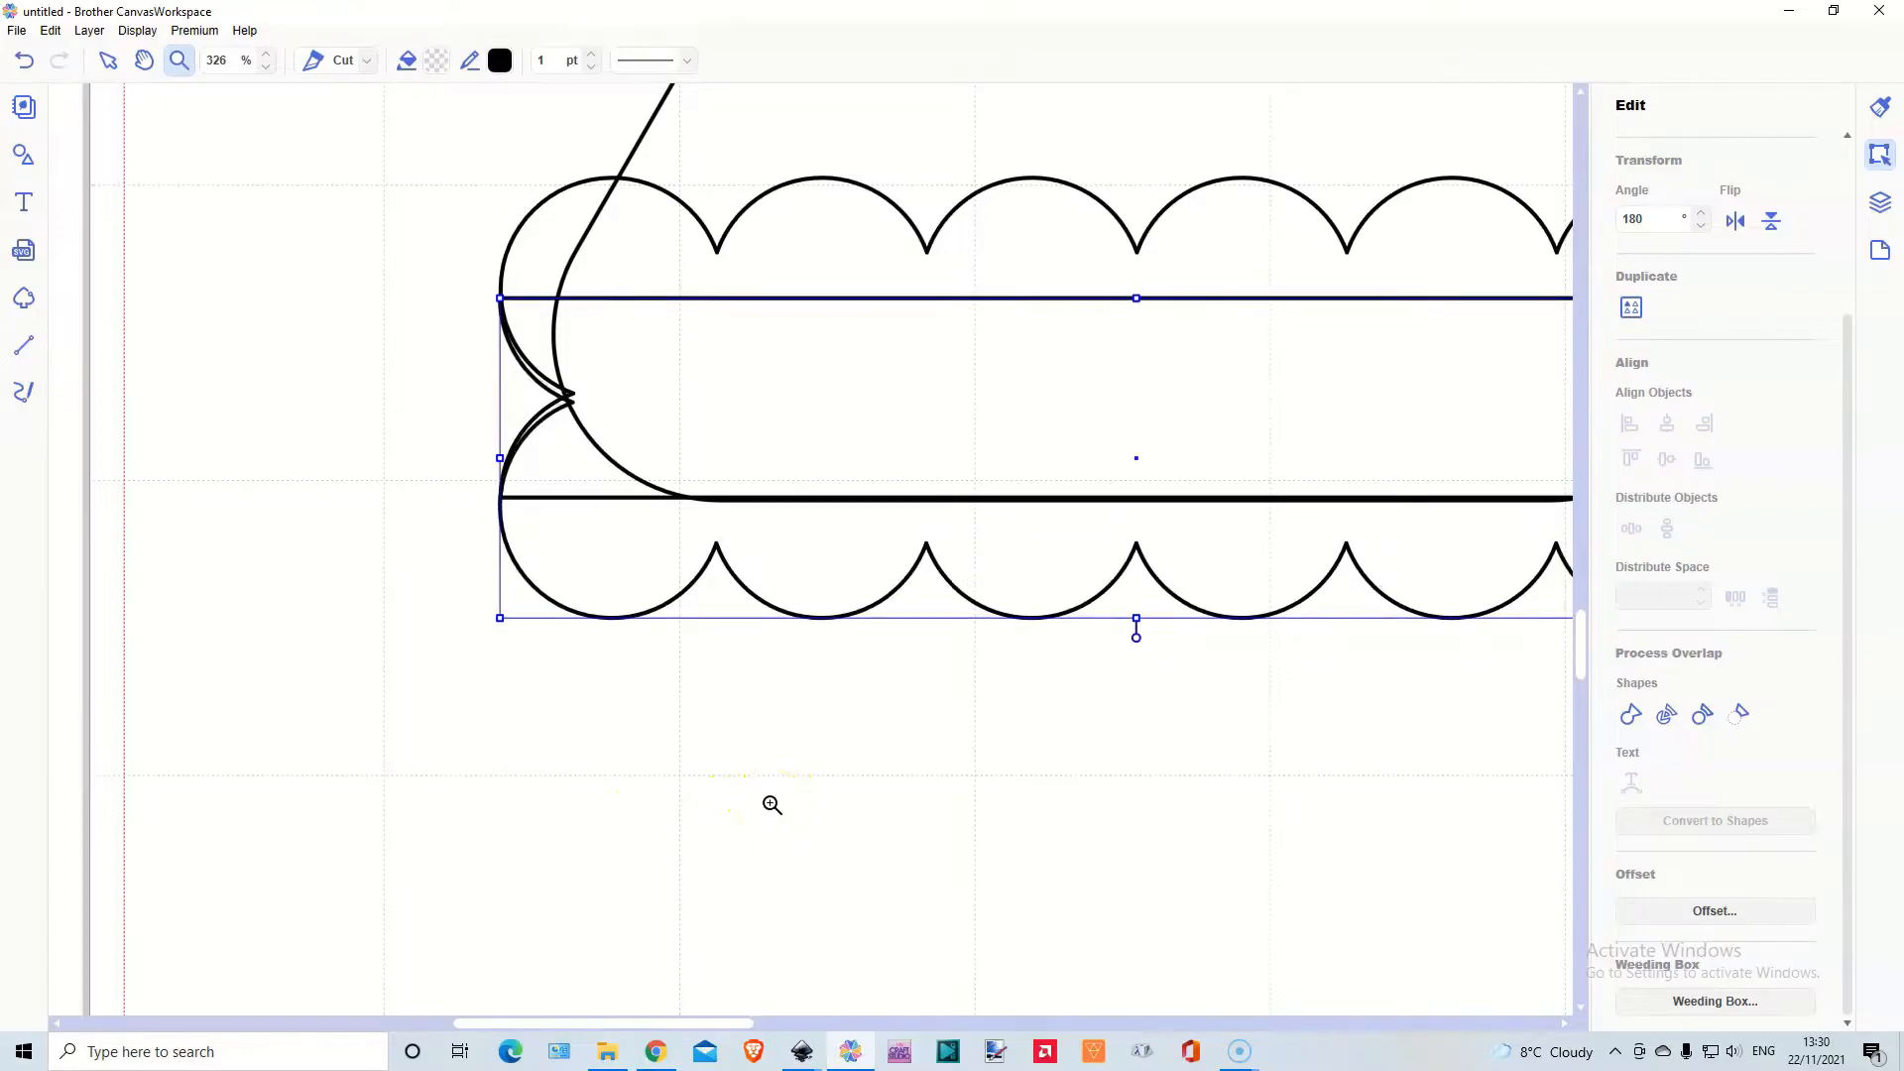
pyautogui.press('Up')
pyautogui.press('Up')
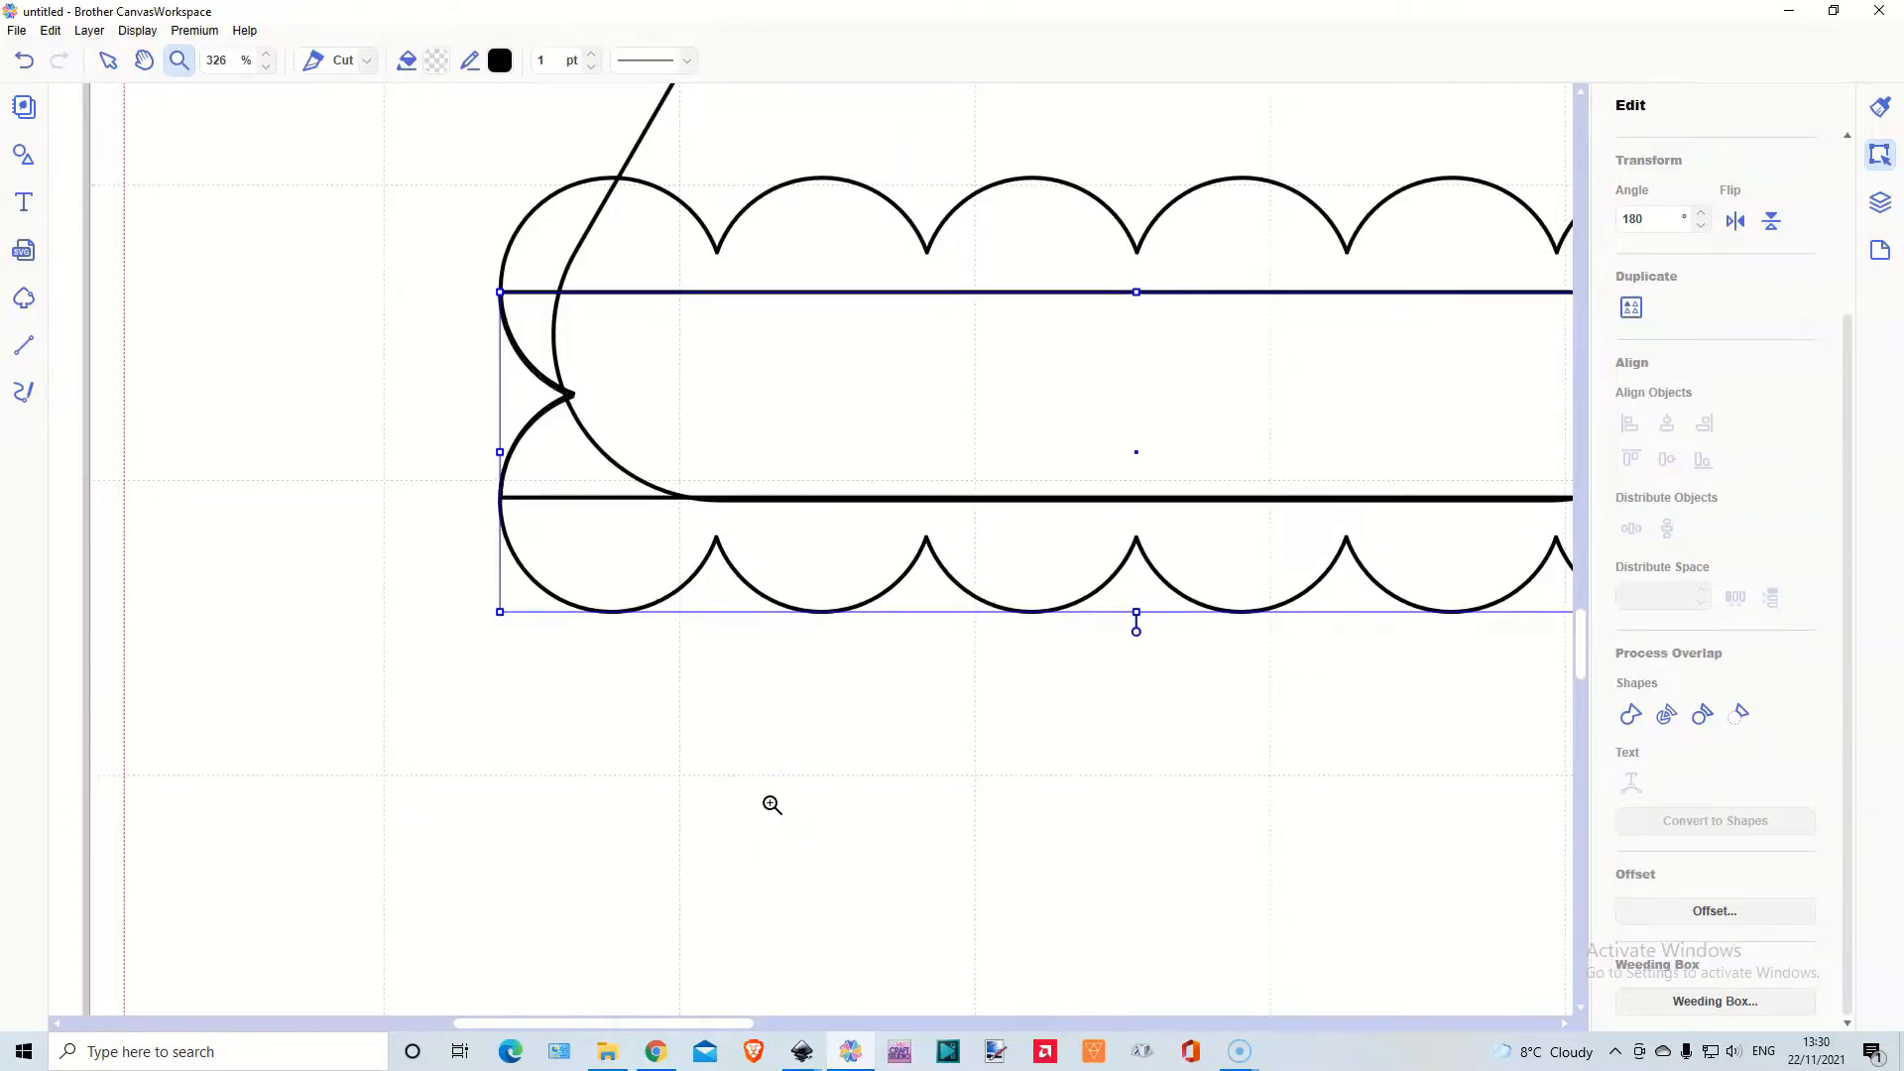
pyautogui.press('Up')
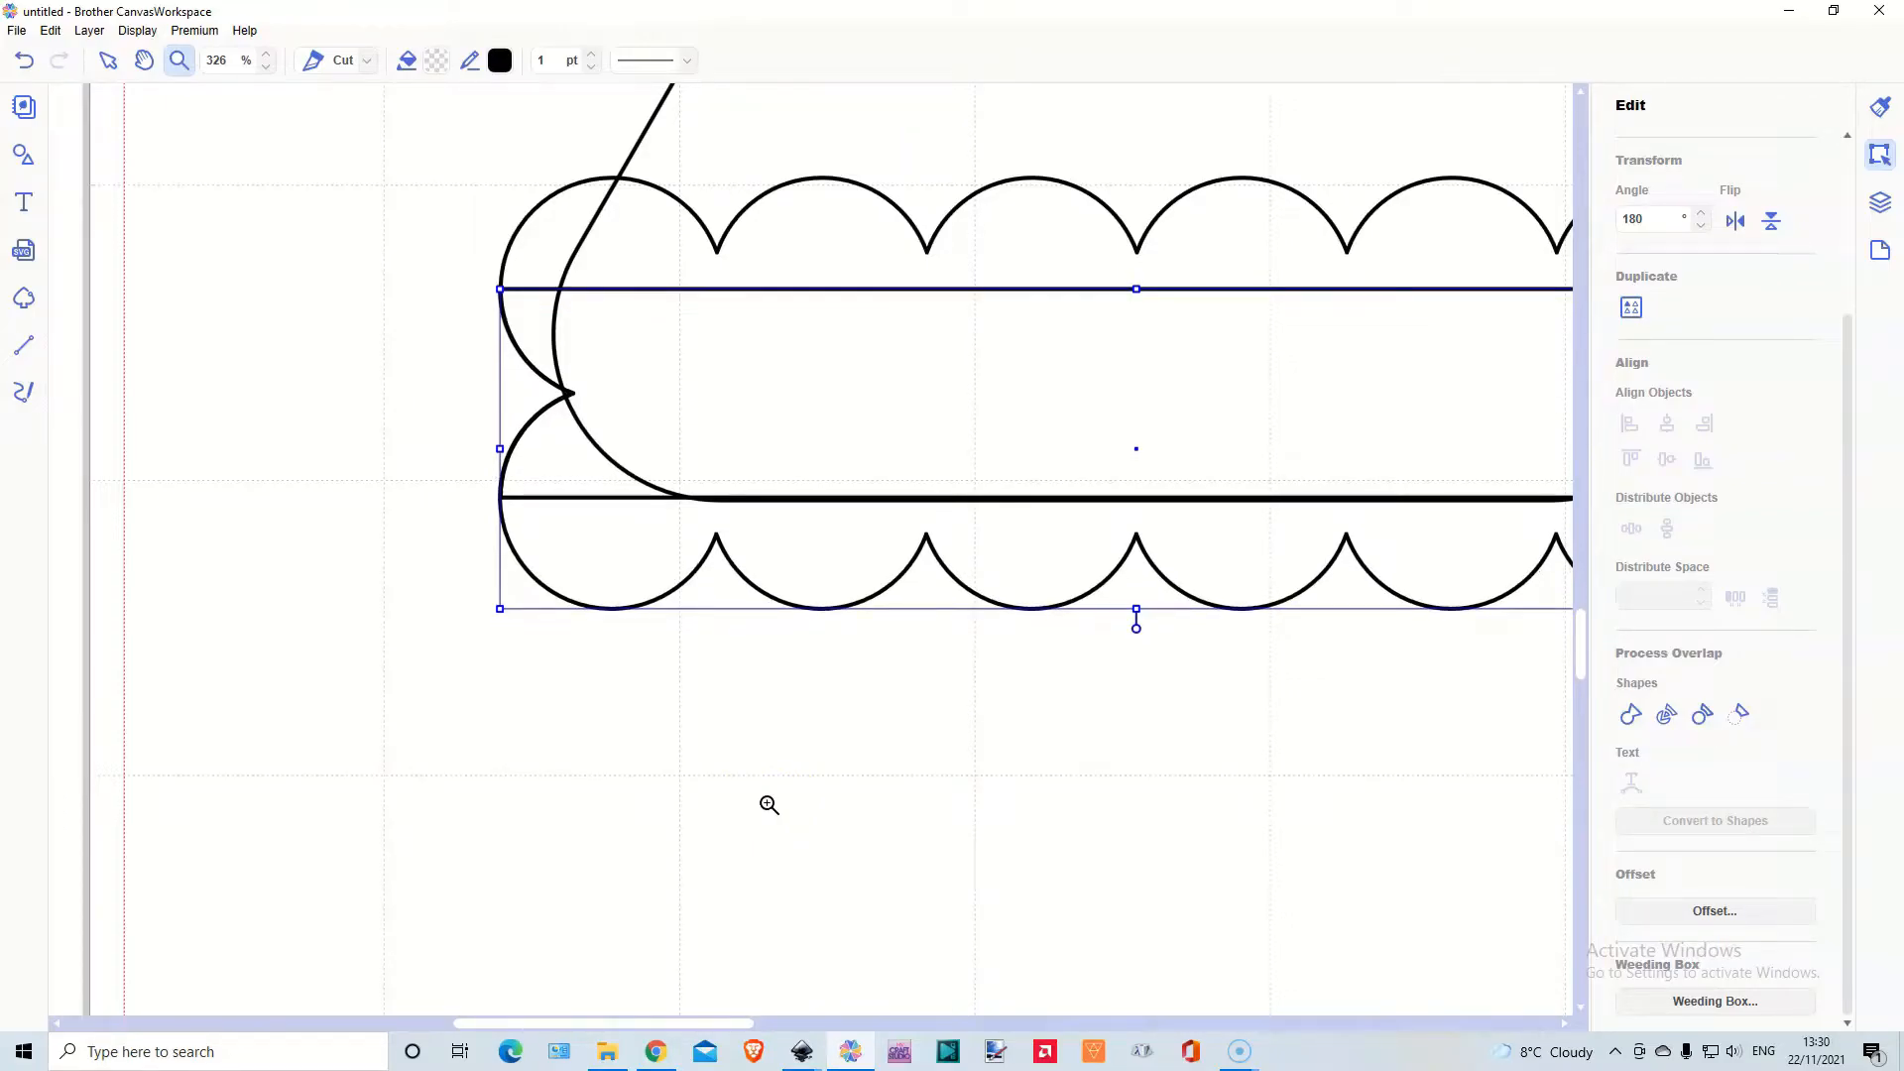
# Weld the upper and lower scalloped bands into a single hat brim
pyautogui.click(107, 60)
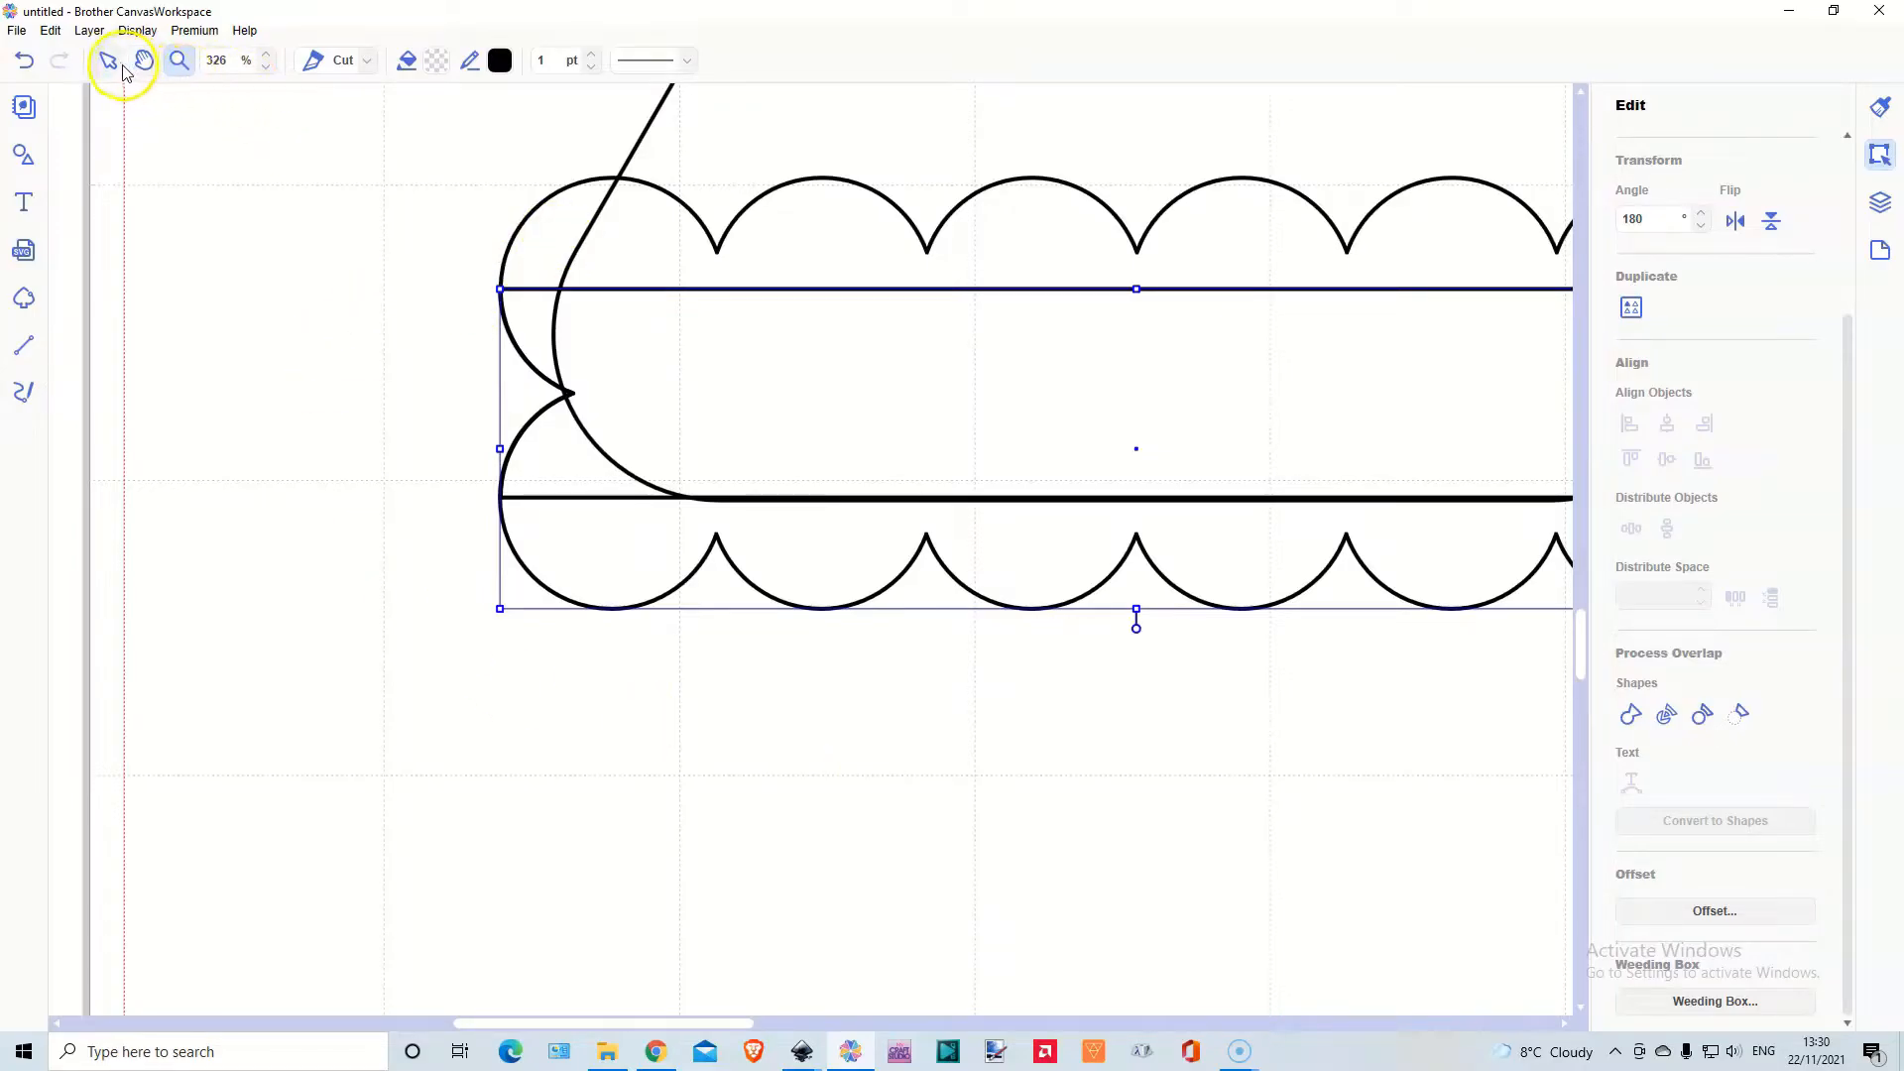
pyautogui.keyDown('shift'); pyautogui.click(537, 236); pyautogui.keyUp('shift')
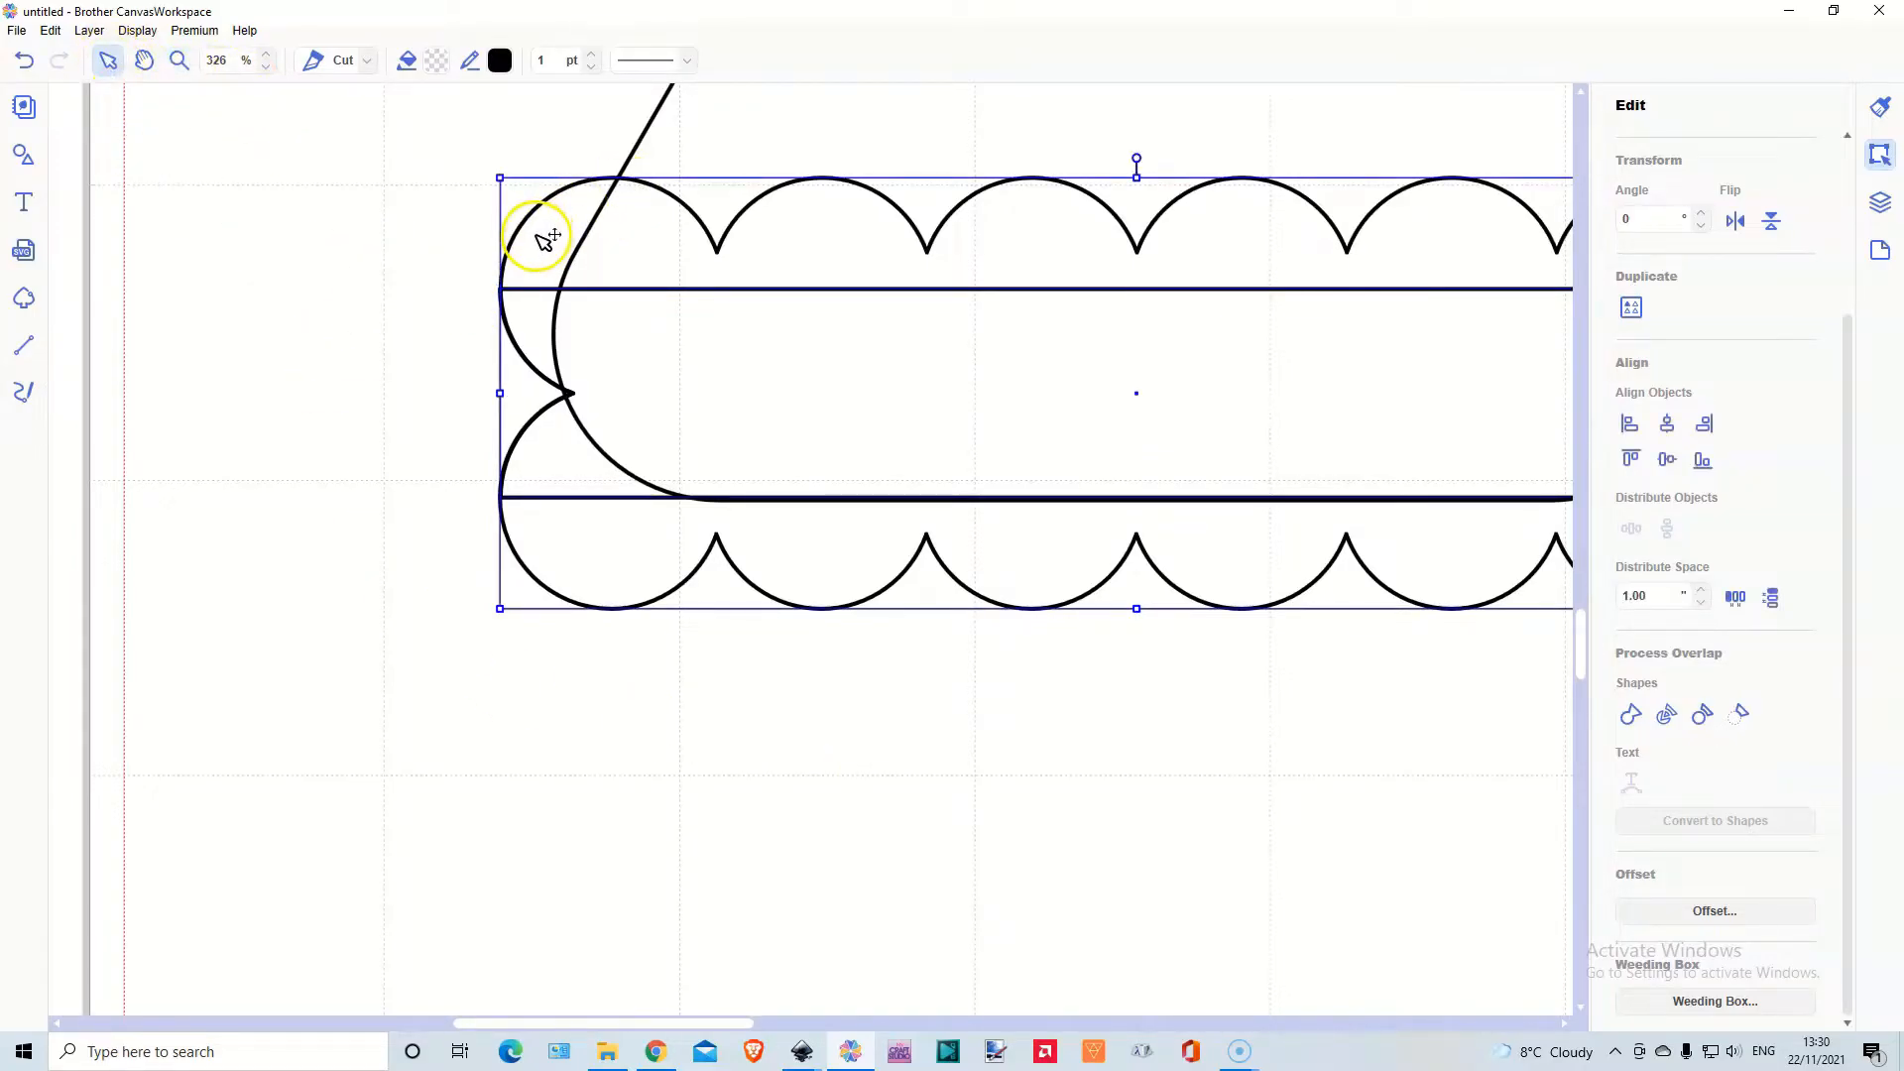
pyautogui.click(1632, 715)
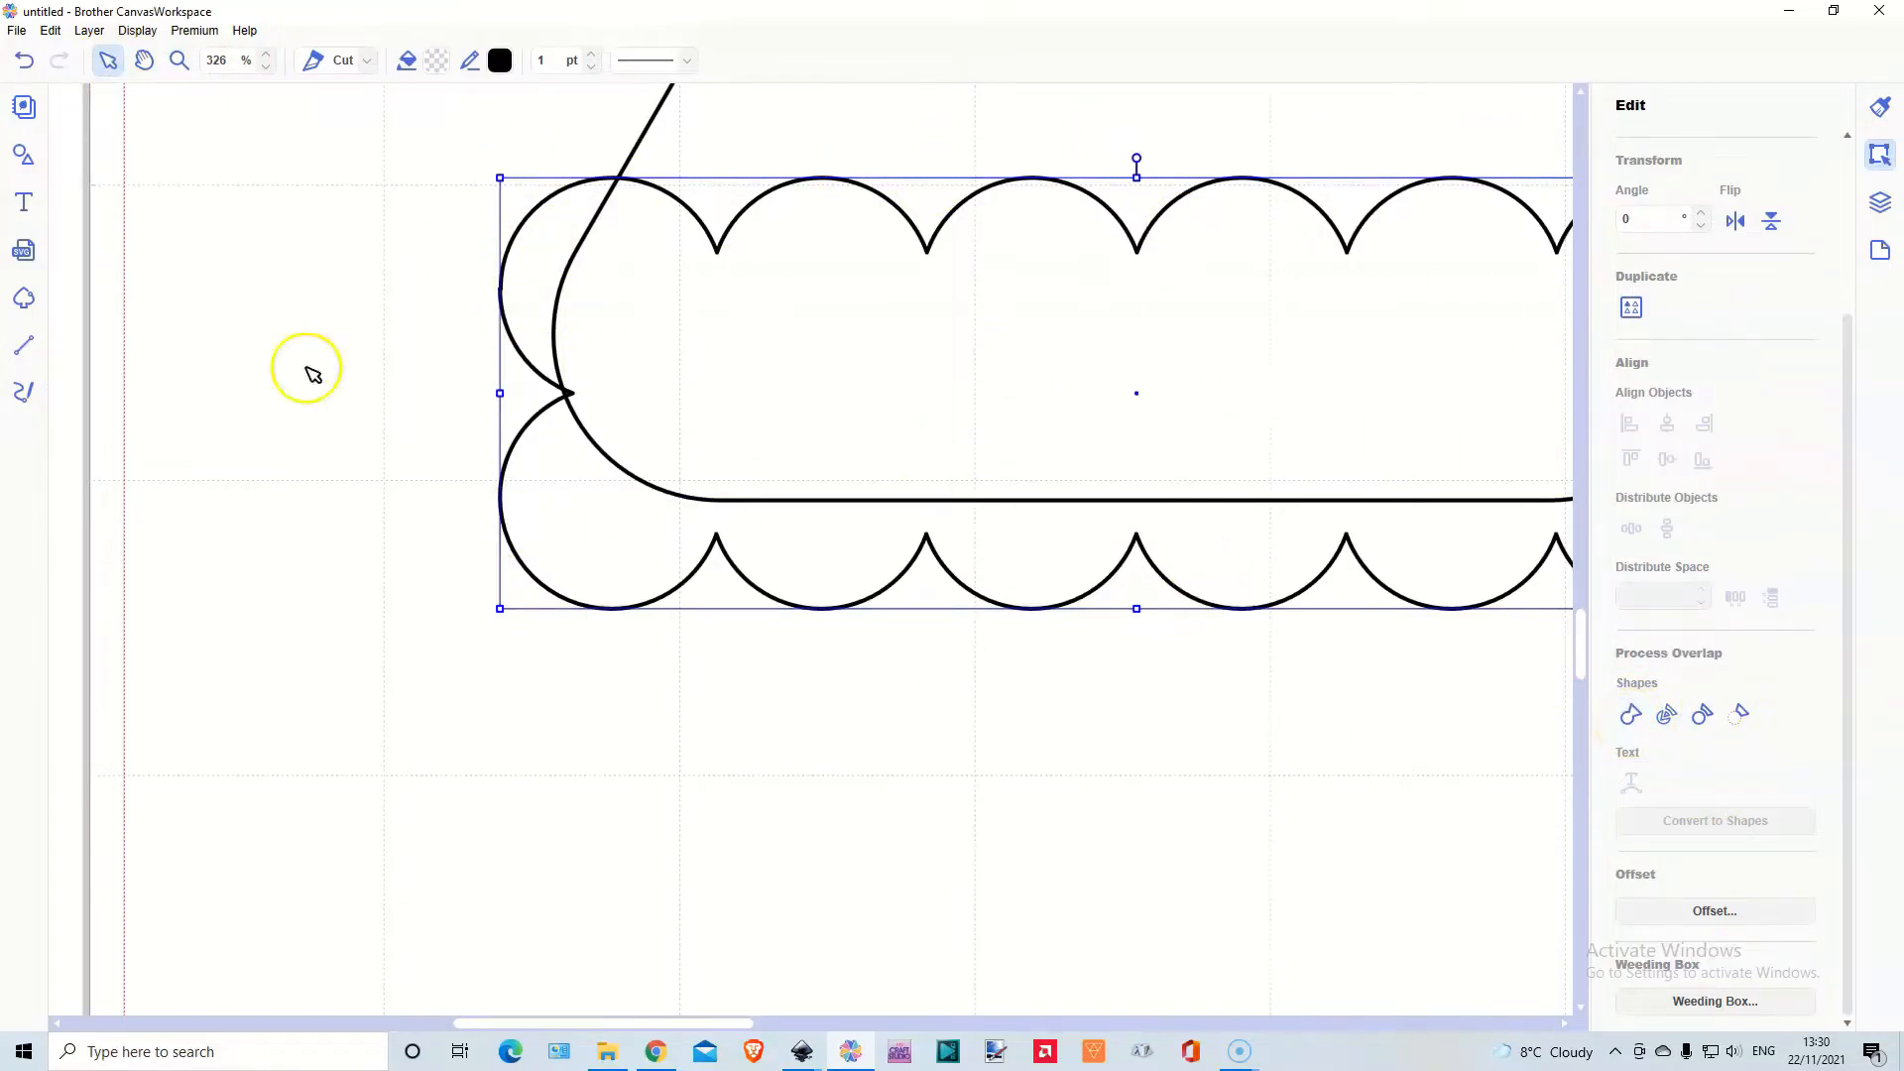
pyautogui.click(138, 30)
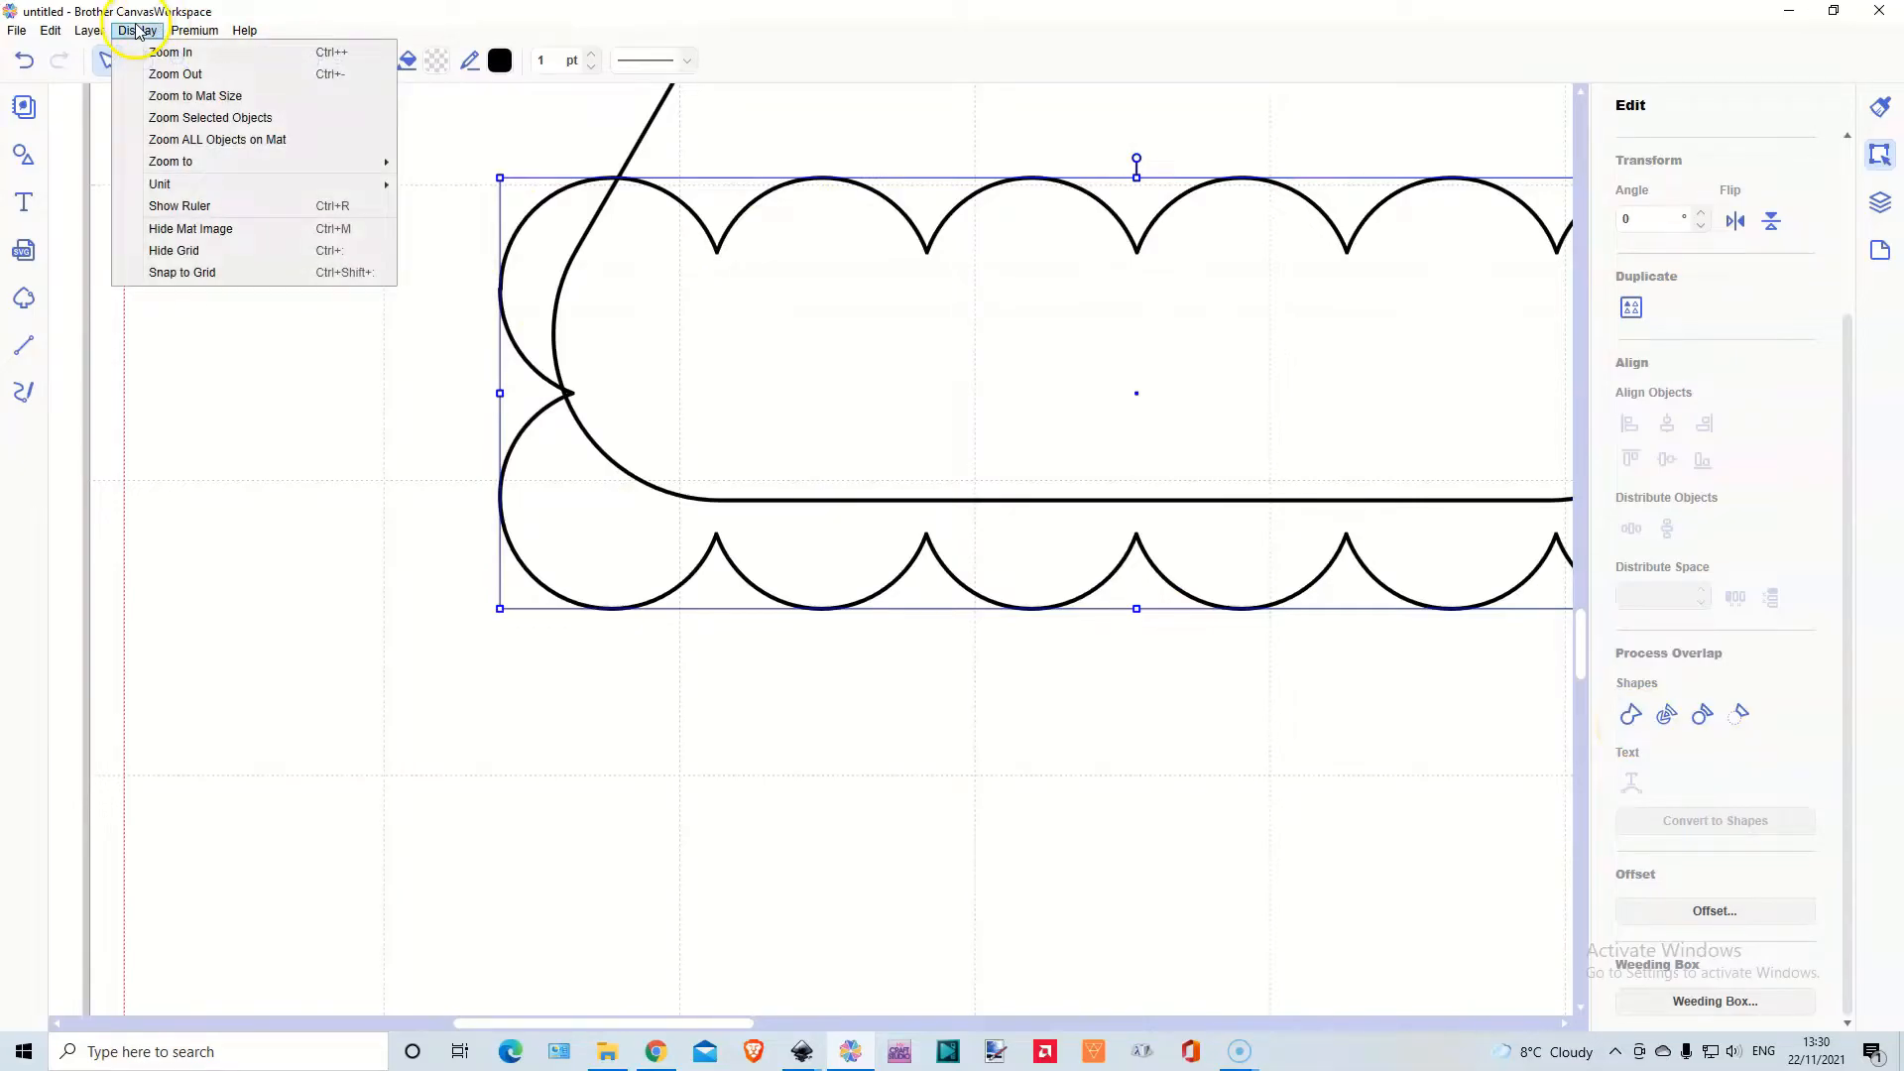
# Duplicate the pompom, hat body and brim together, place the copy above the original, and weld the copy into one hat silhouette
pyautogui.click(168, 101)
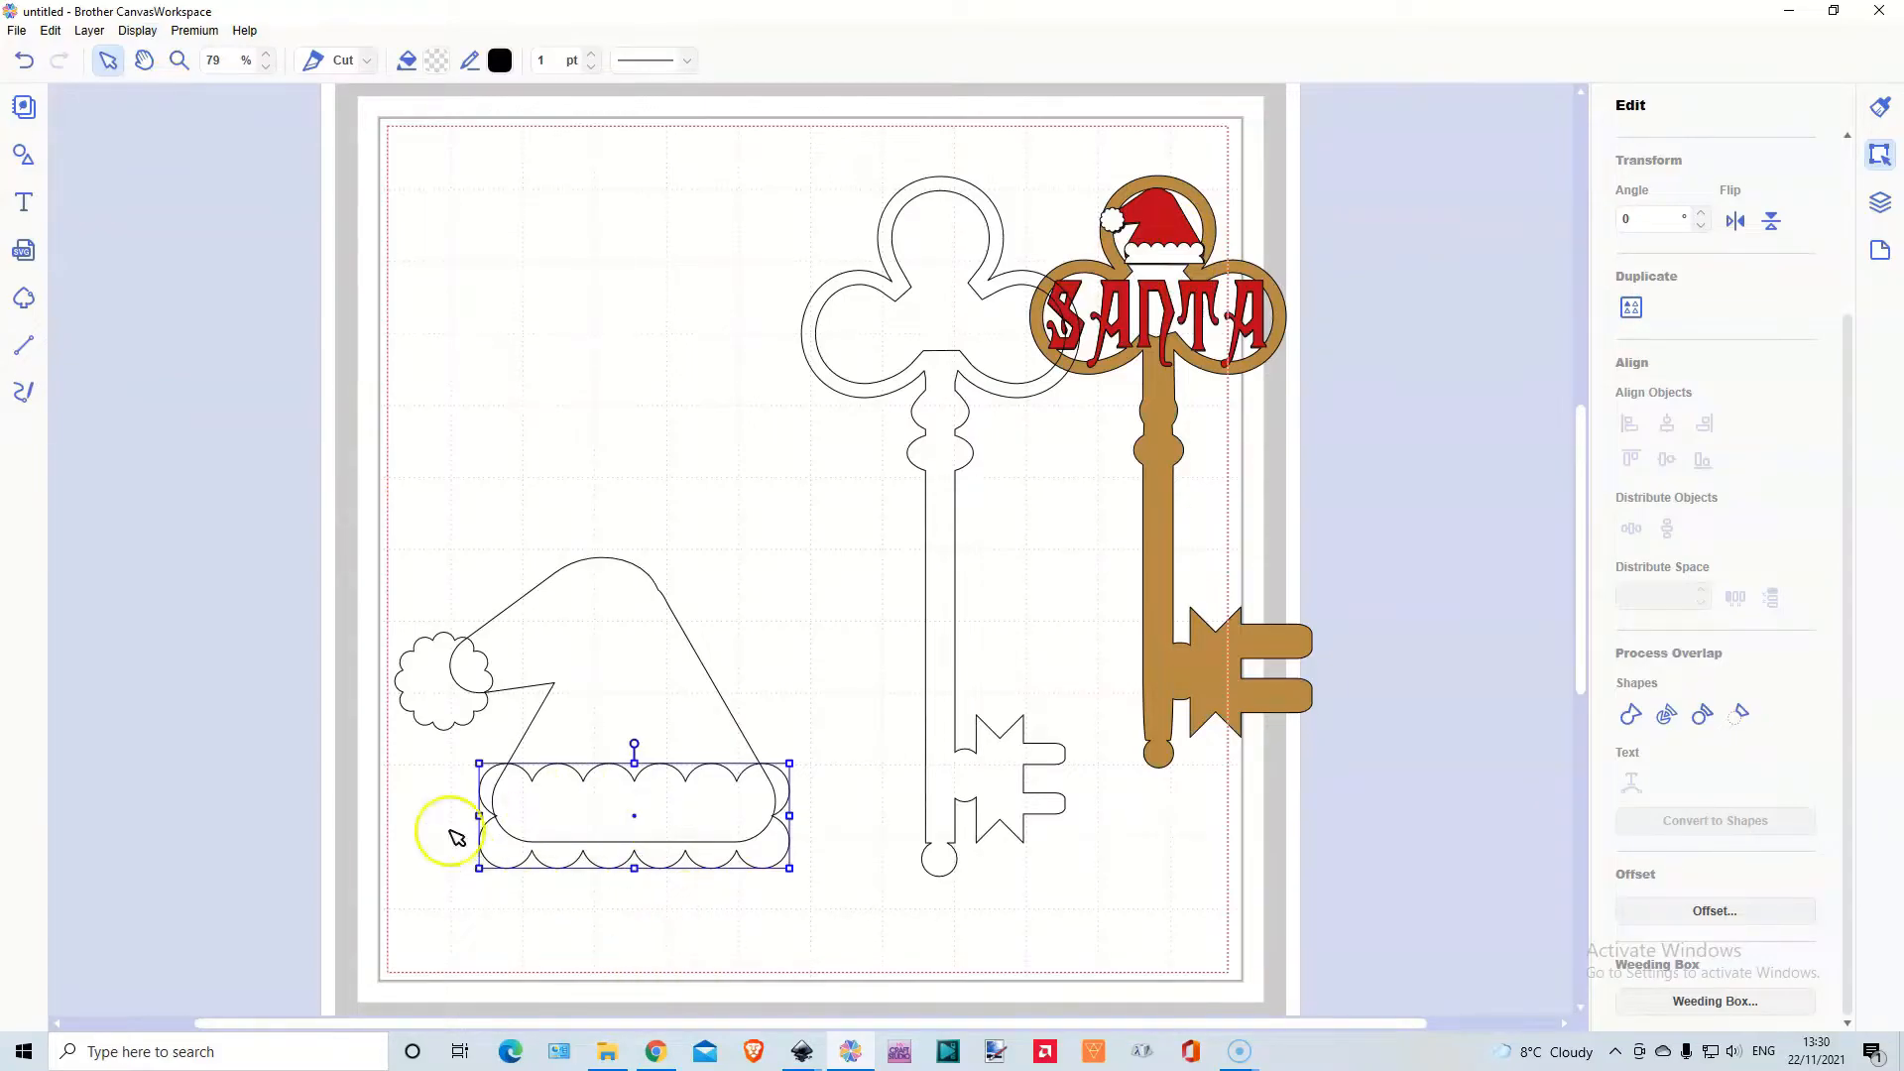
pyautogui.moveTo(361, 596); pyautogui.dragTo(749, 927)
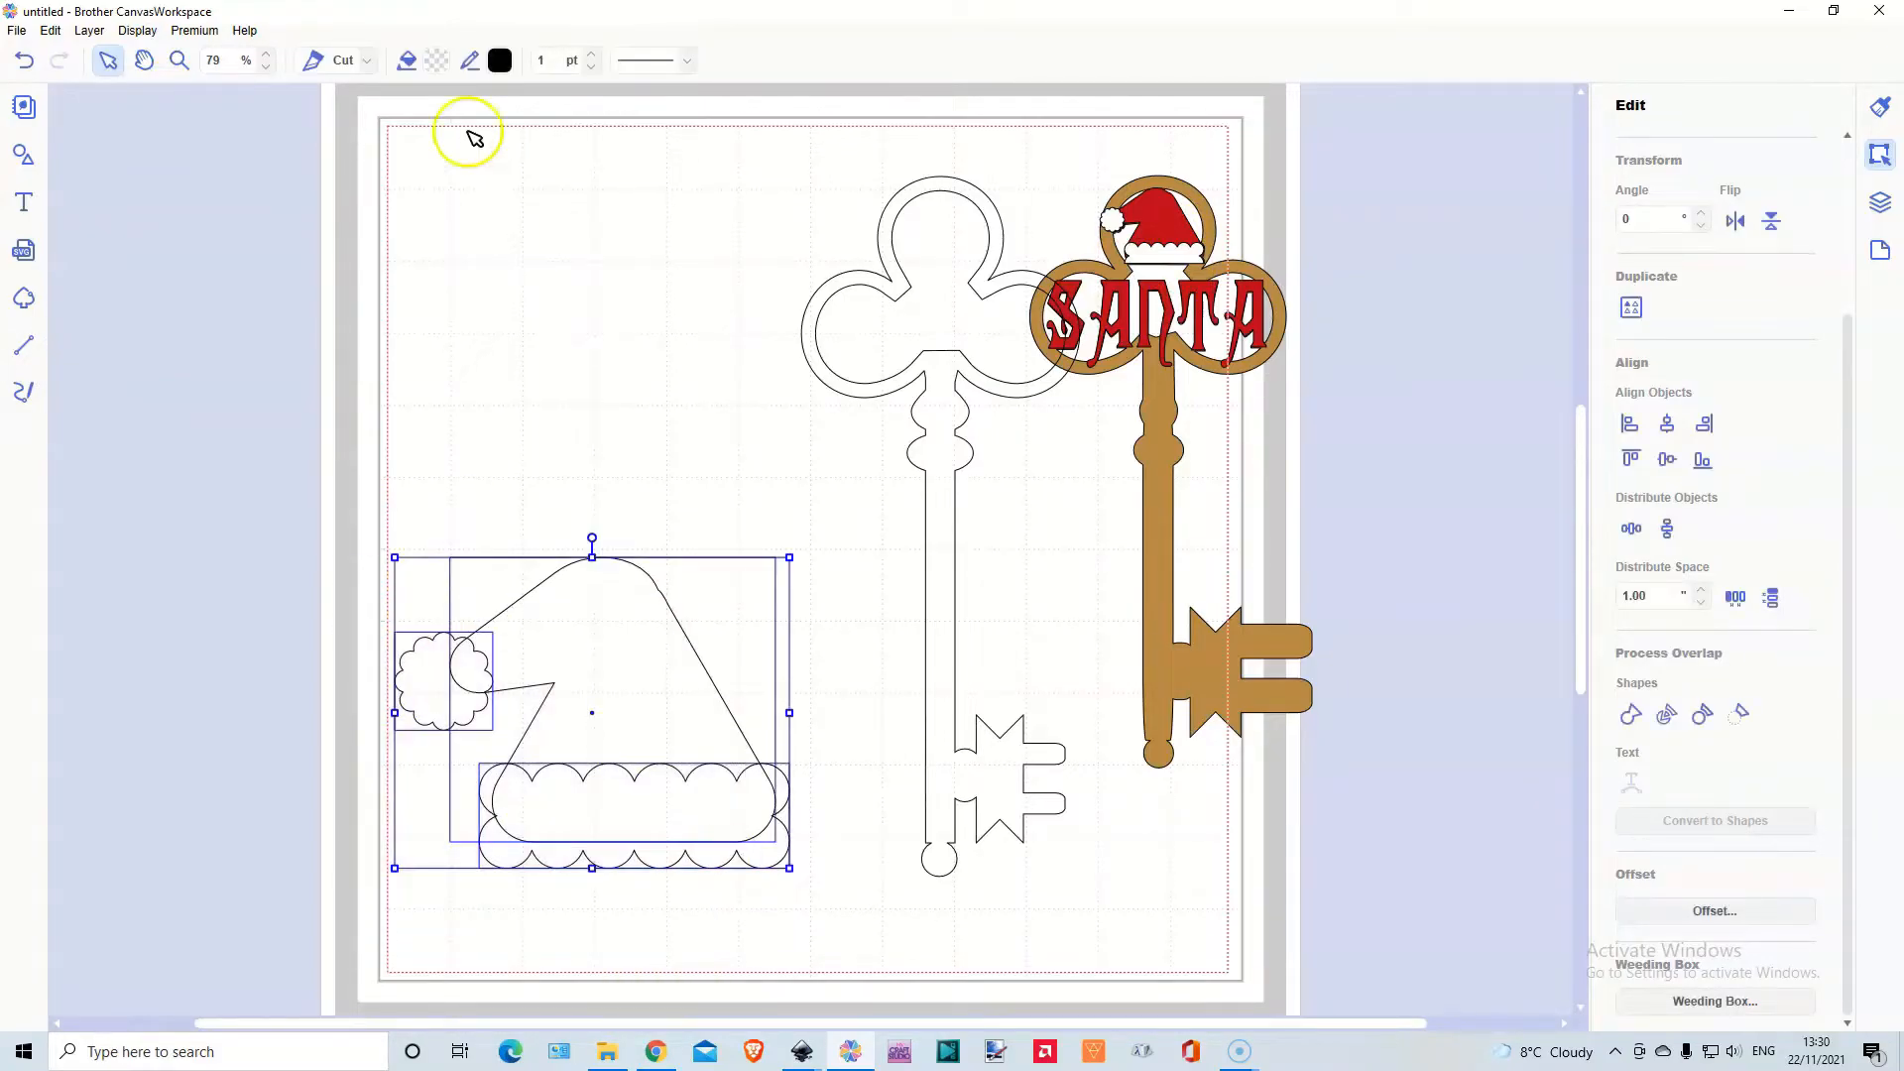
pyautogui.click(87, 31)
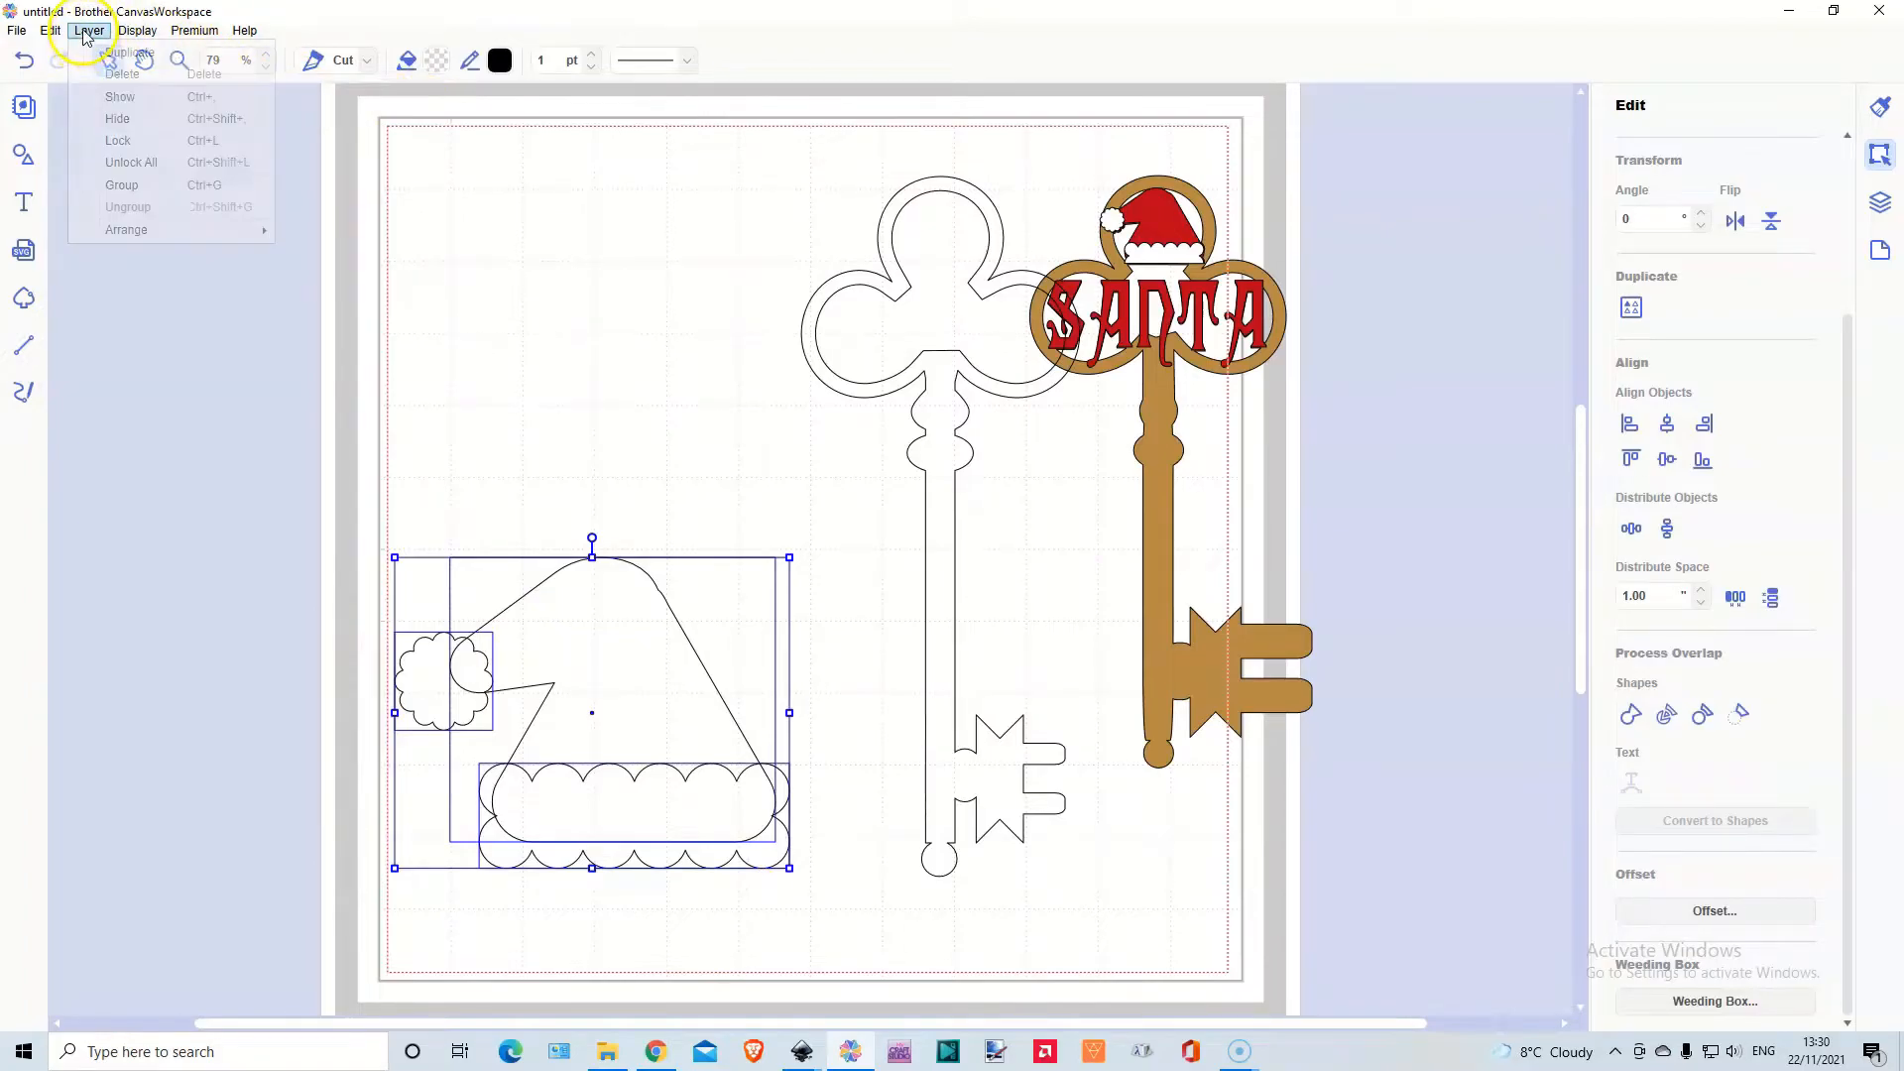
pyautogui.click(549, 509)
pyautogui.hotkey('ctrl', 'c')
pyautogui.hotkey('ctrl', 'v')
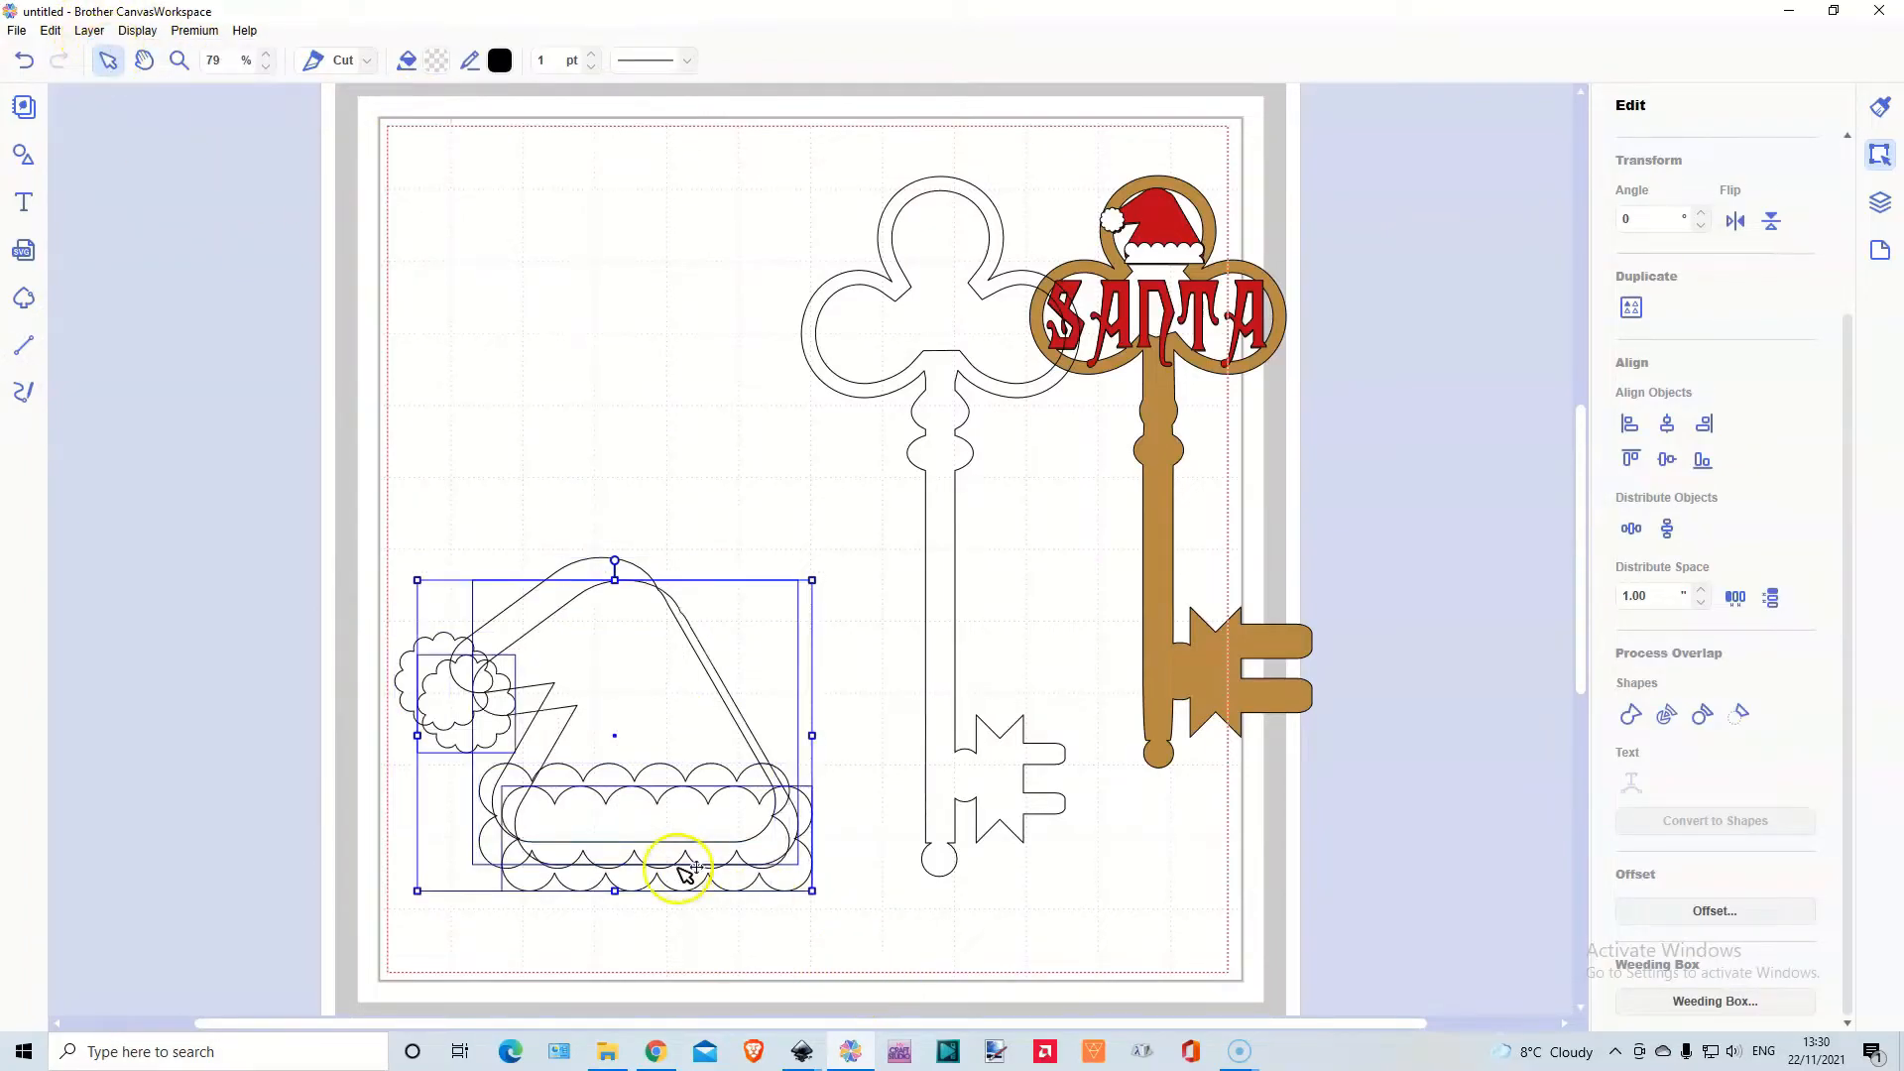
pyautogui.moveTo(680, 837); pyautogui.dragTo(475, 403)
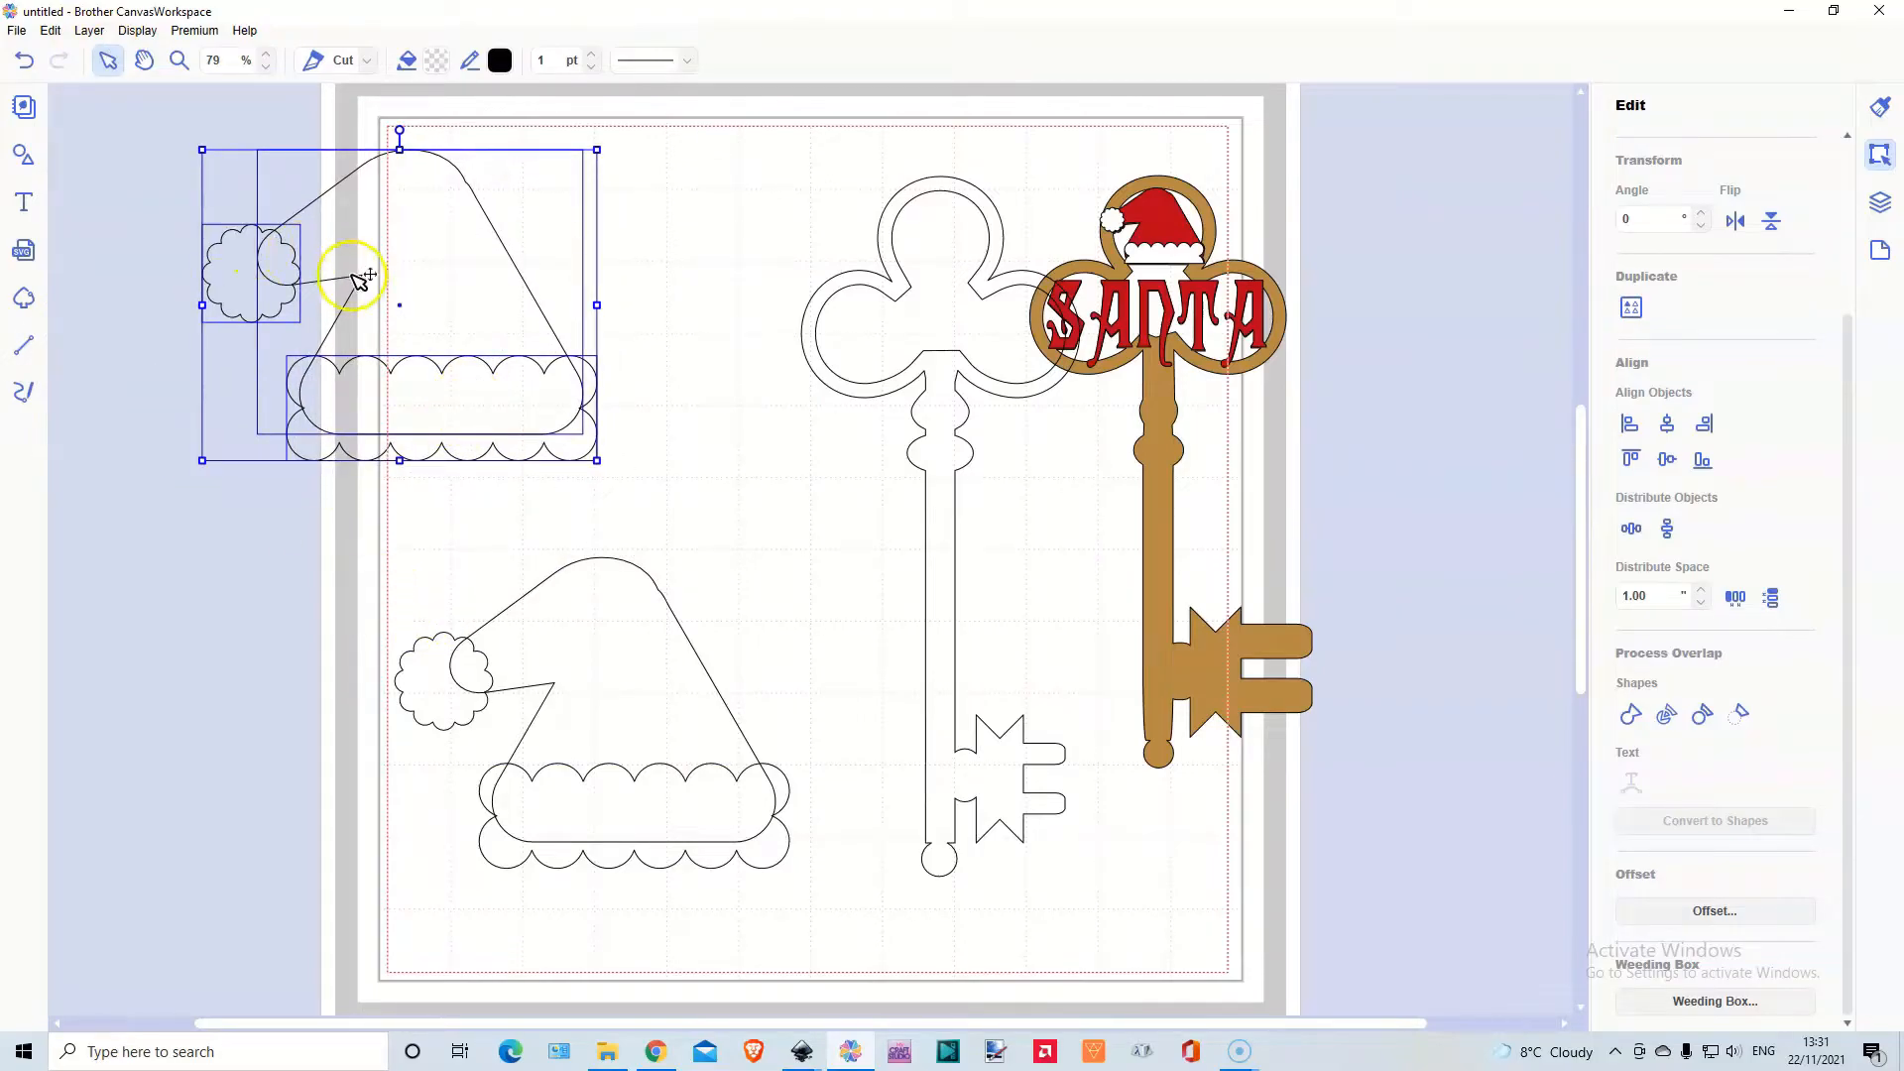
pyautogui.click(1629, 714)
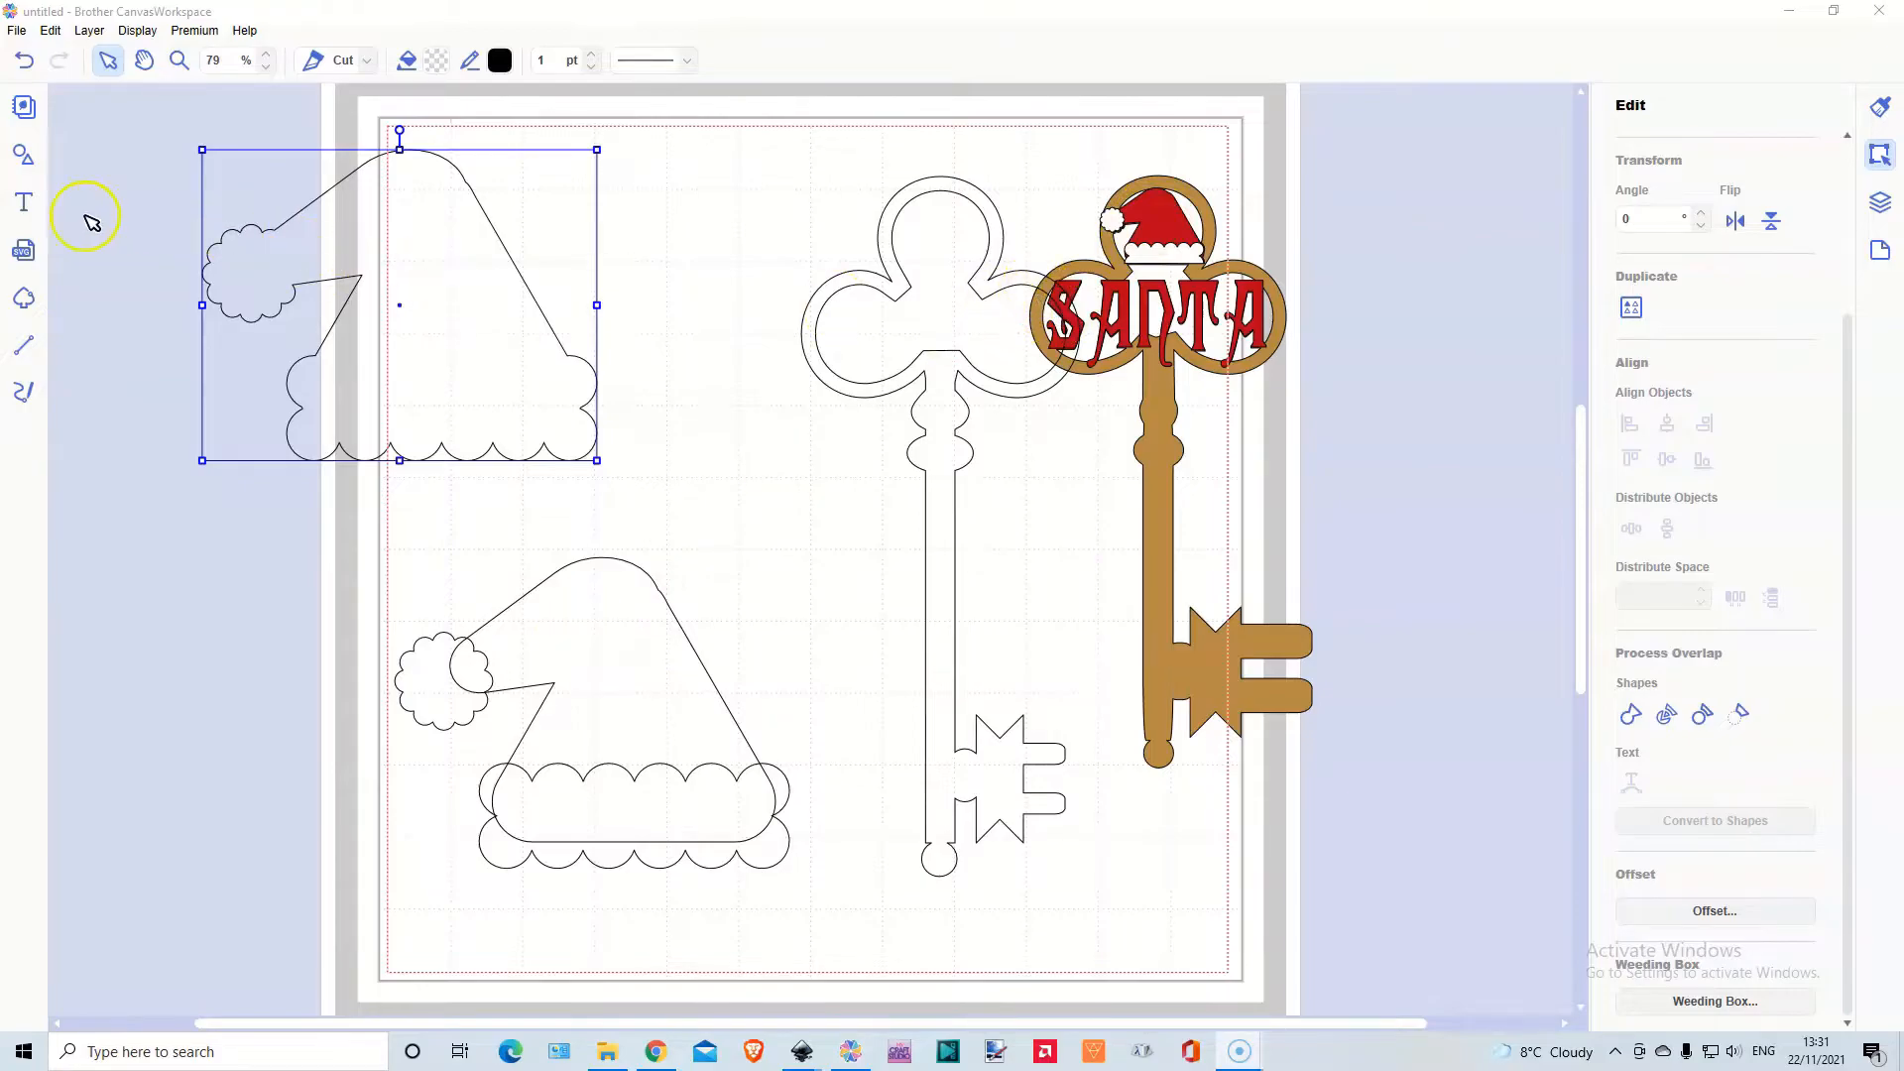
# Add the text SANTA between the two hats, to their left, and narrow its width slightly
pyautogui.click(28, 202)
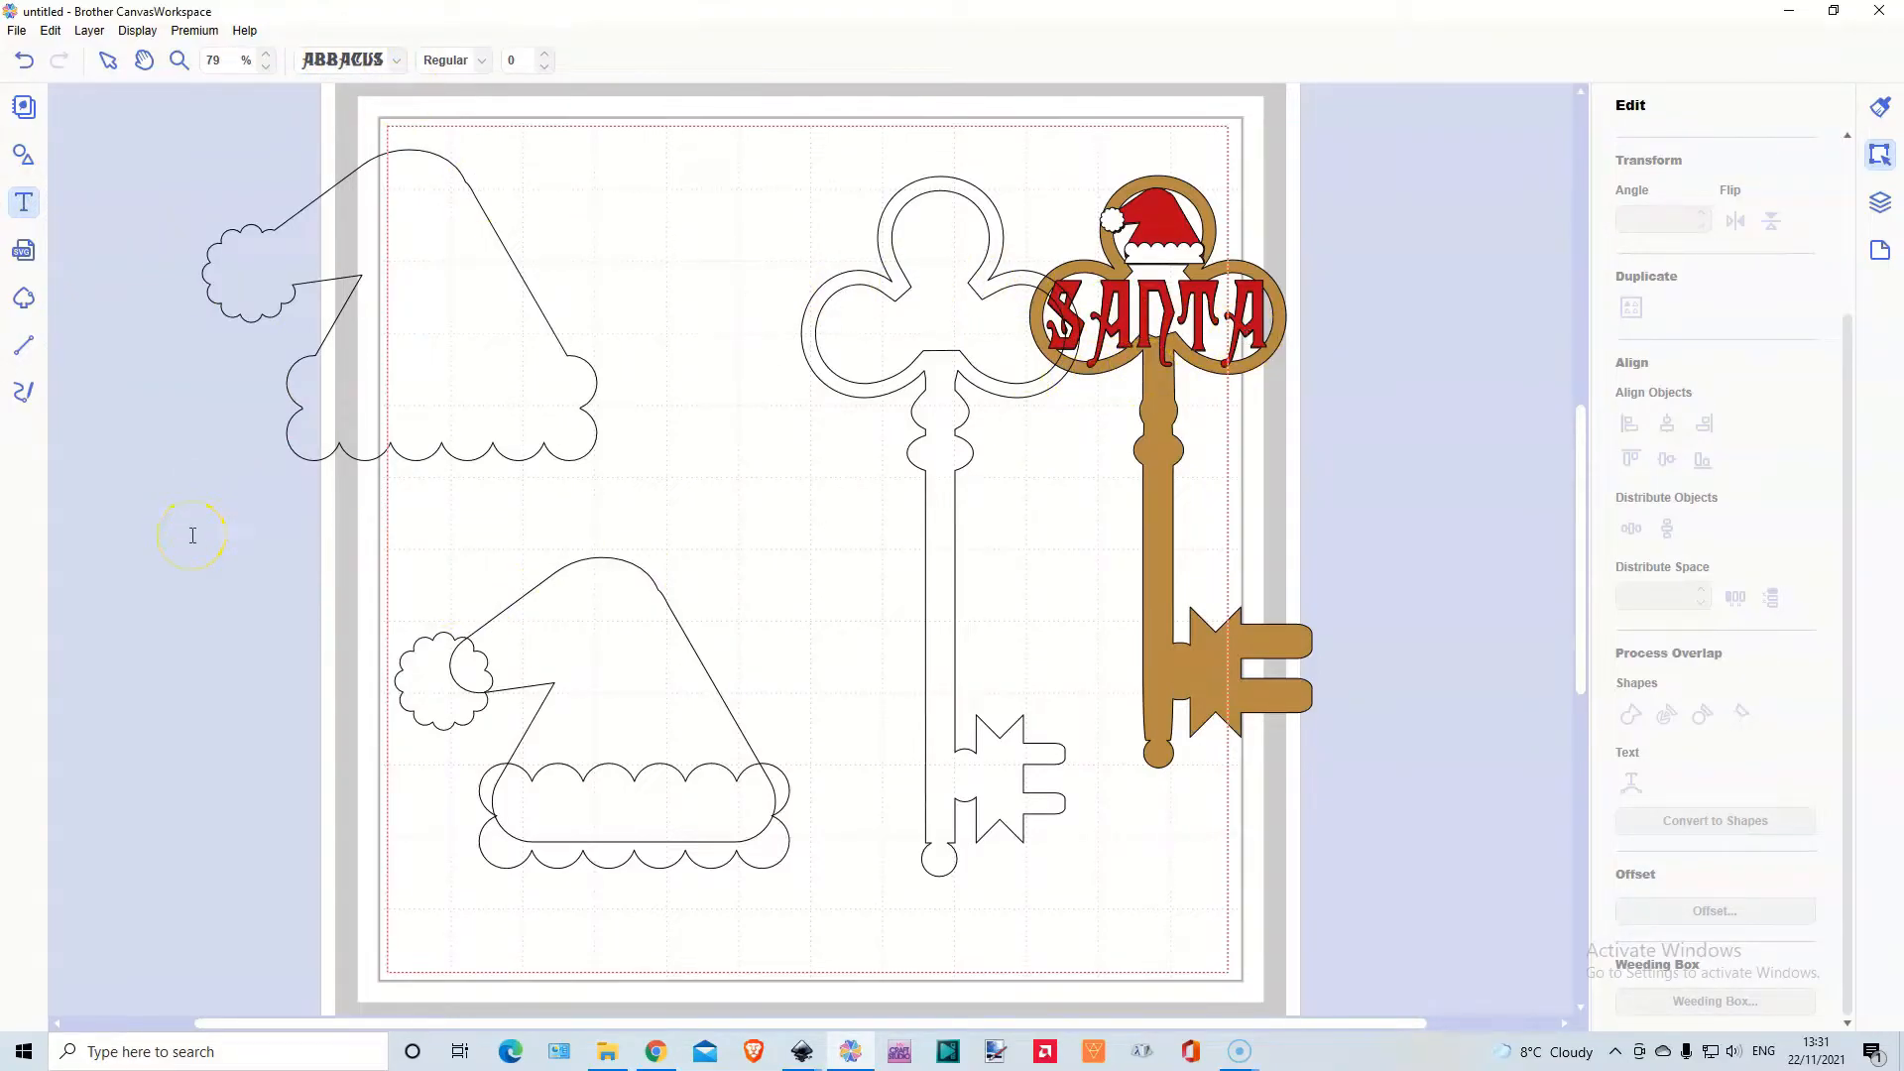
pyautogui.click(315, 571)
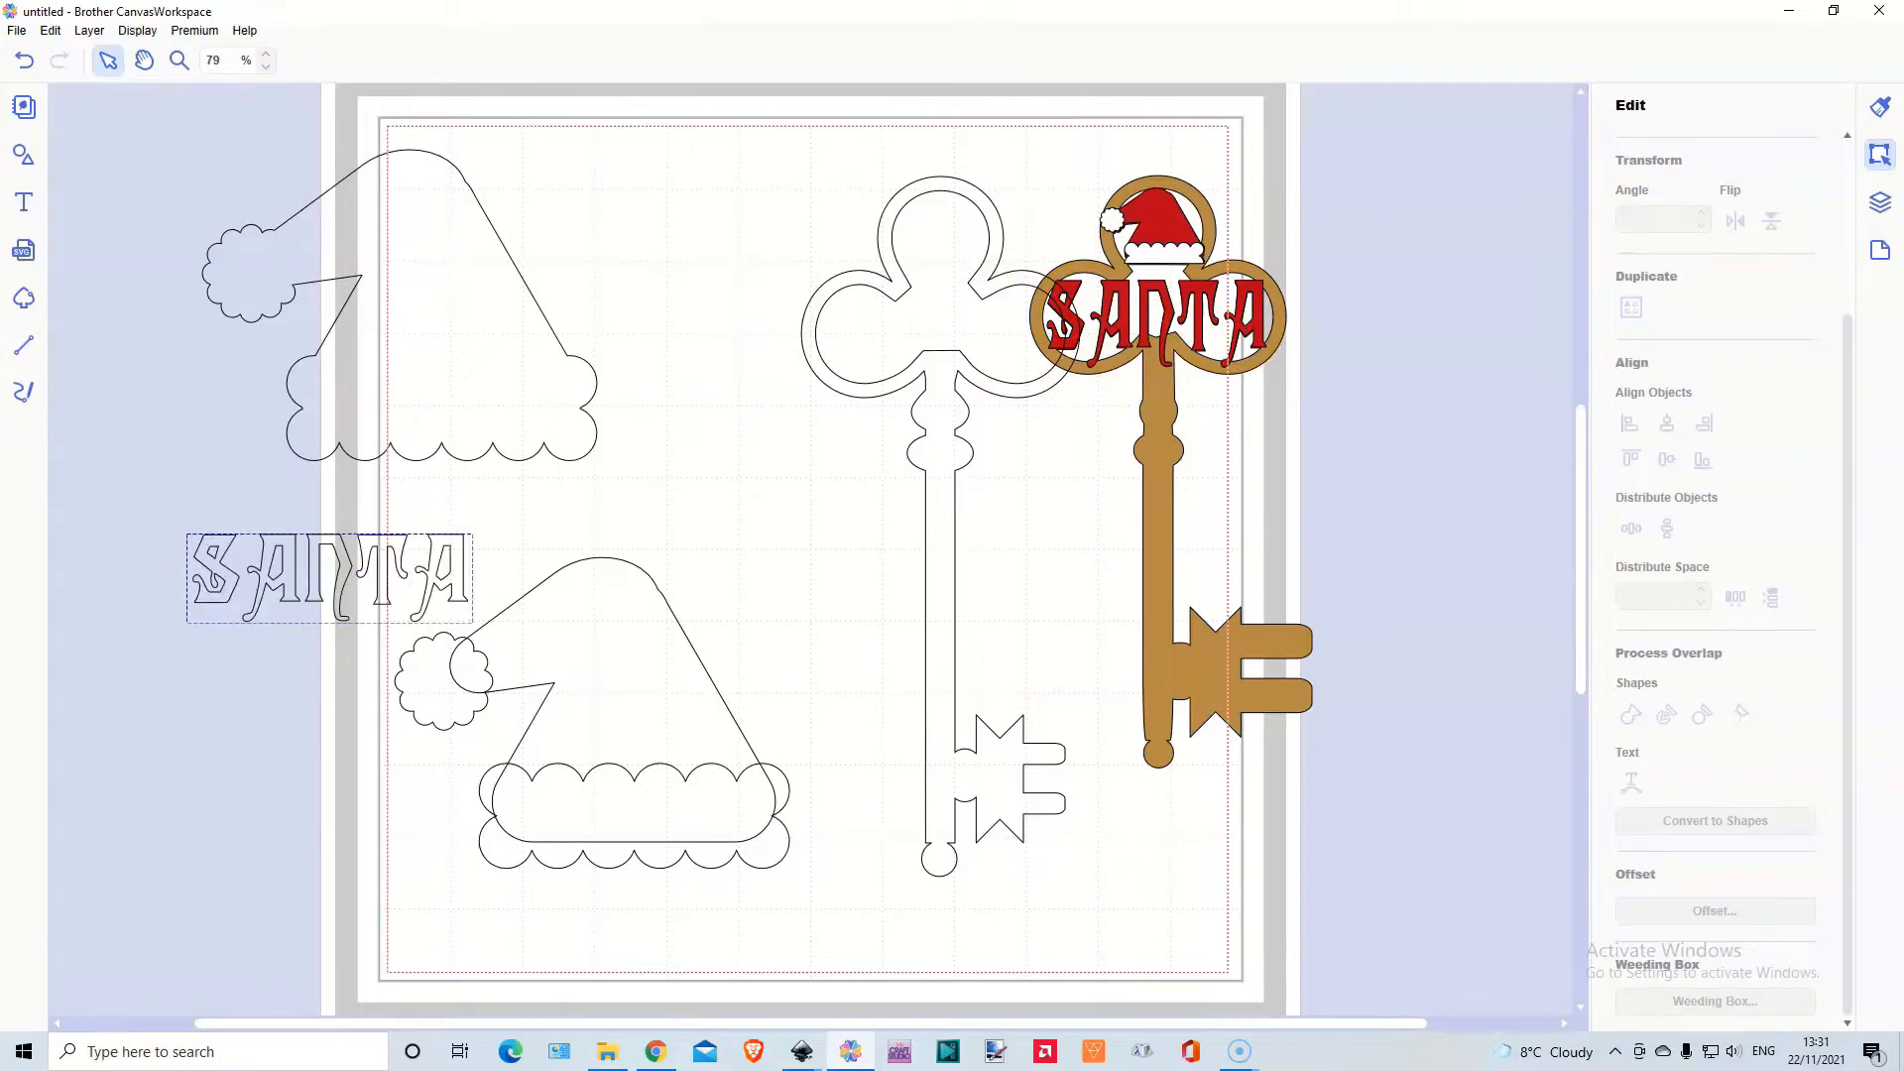
pyautogui.click(427, 617)
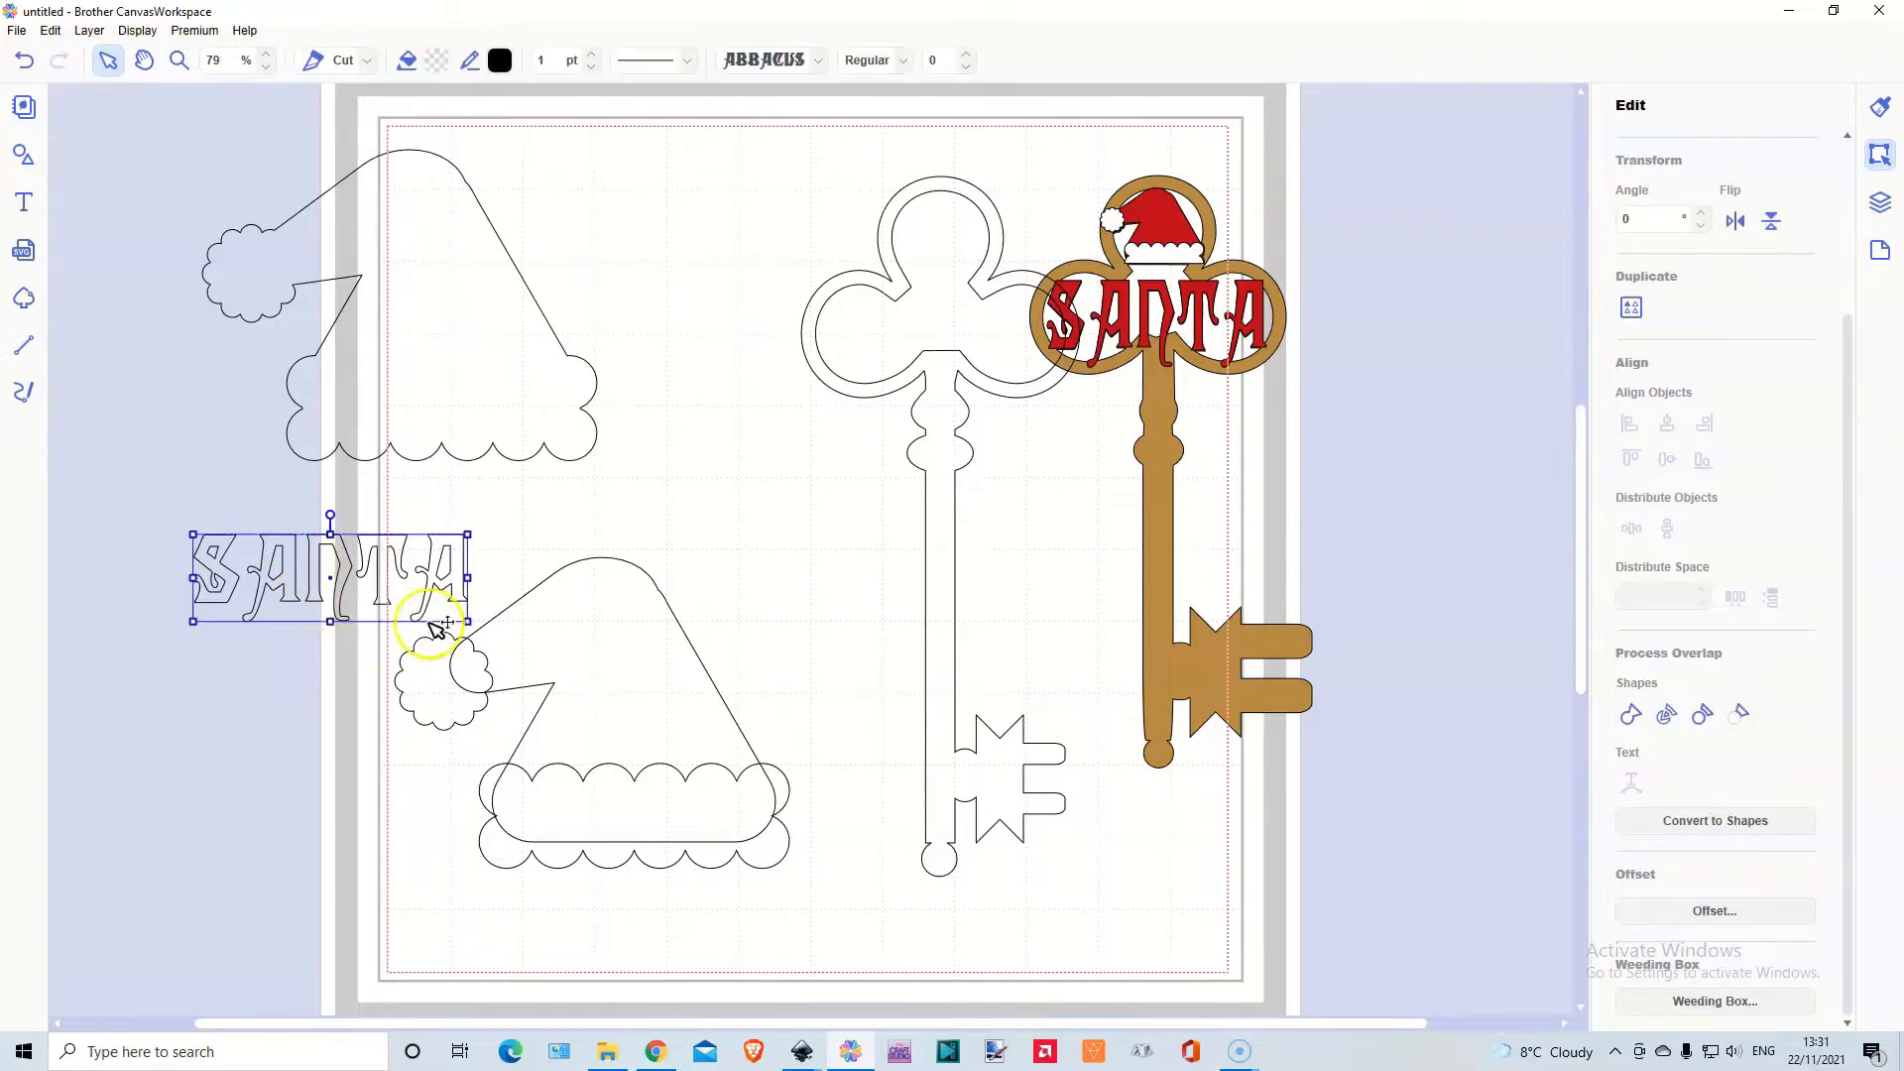
pyautogui.moveTo(467, 578); pyautogui.dragTo(412, 578)
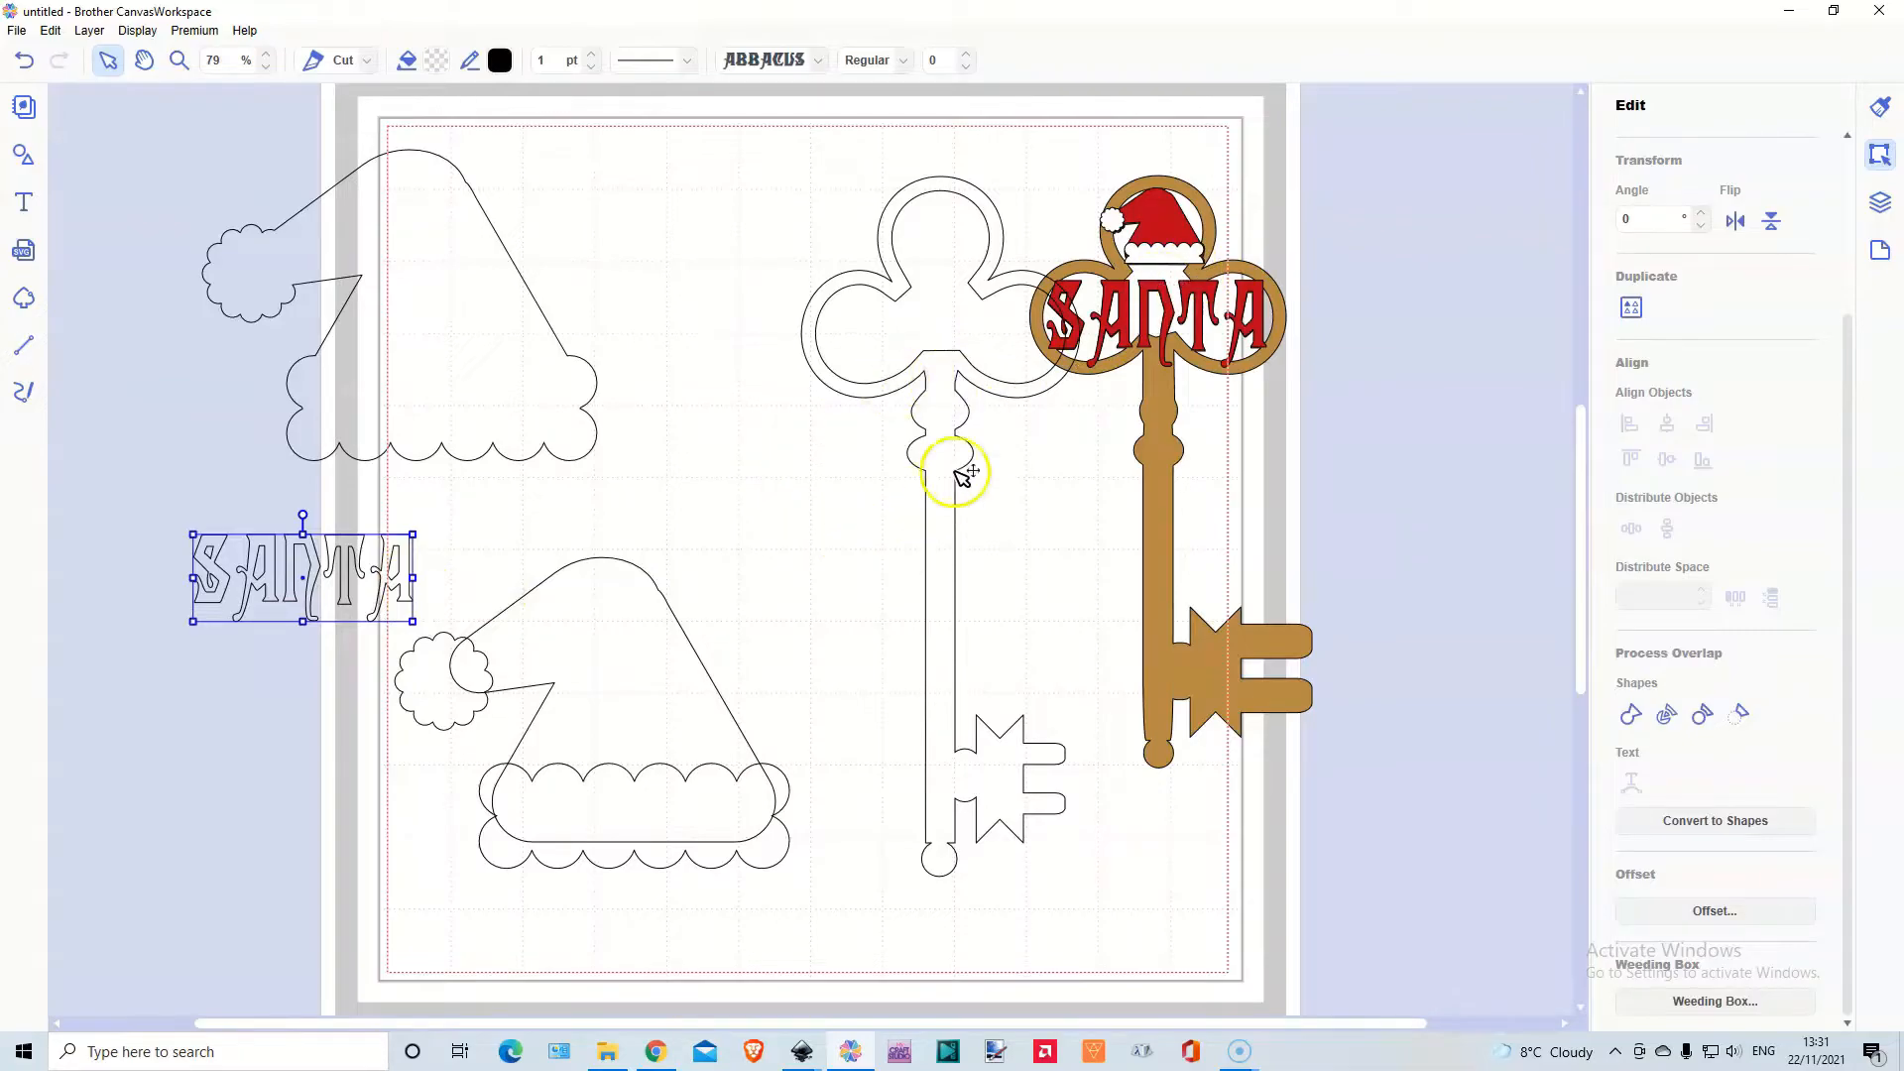
# Move the unfilled key clear of the coloured key and place a spare copy of the SANTA text beside the mat
pyautogui.moveTo(957, 464); pyautogui.dragTo(831, 496)
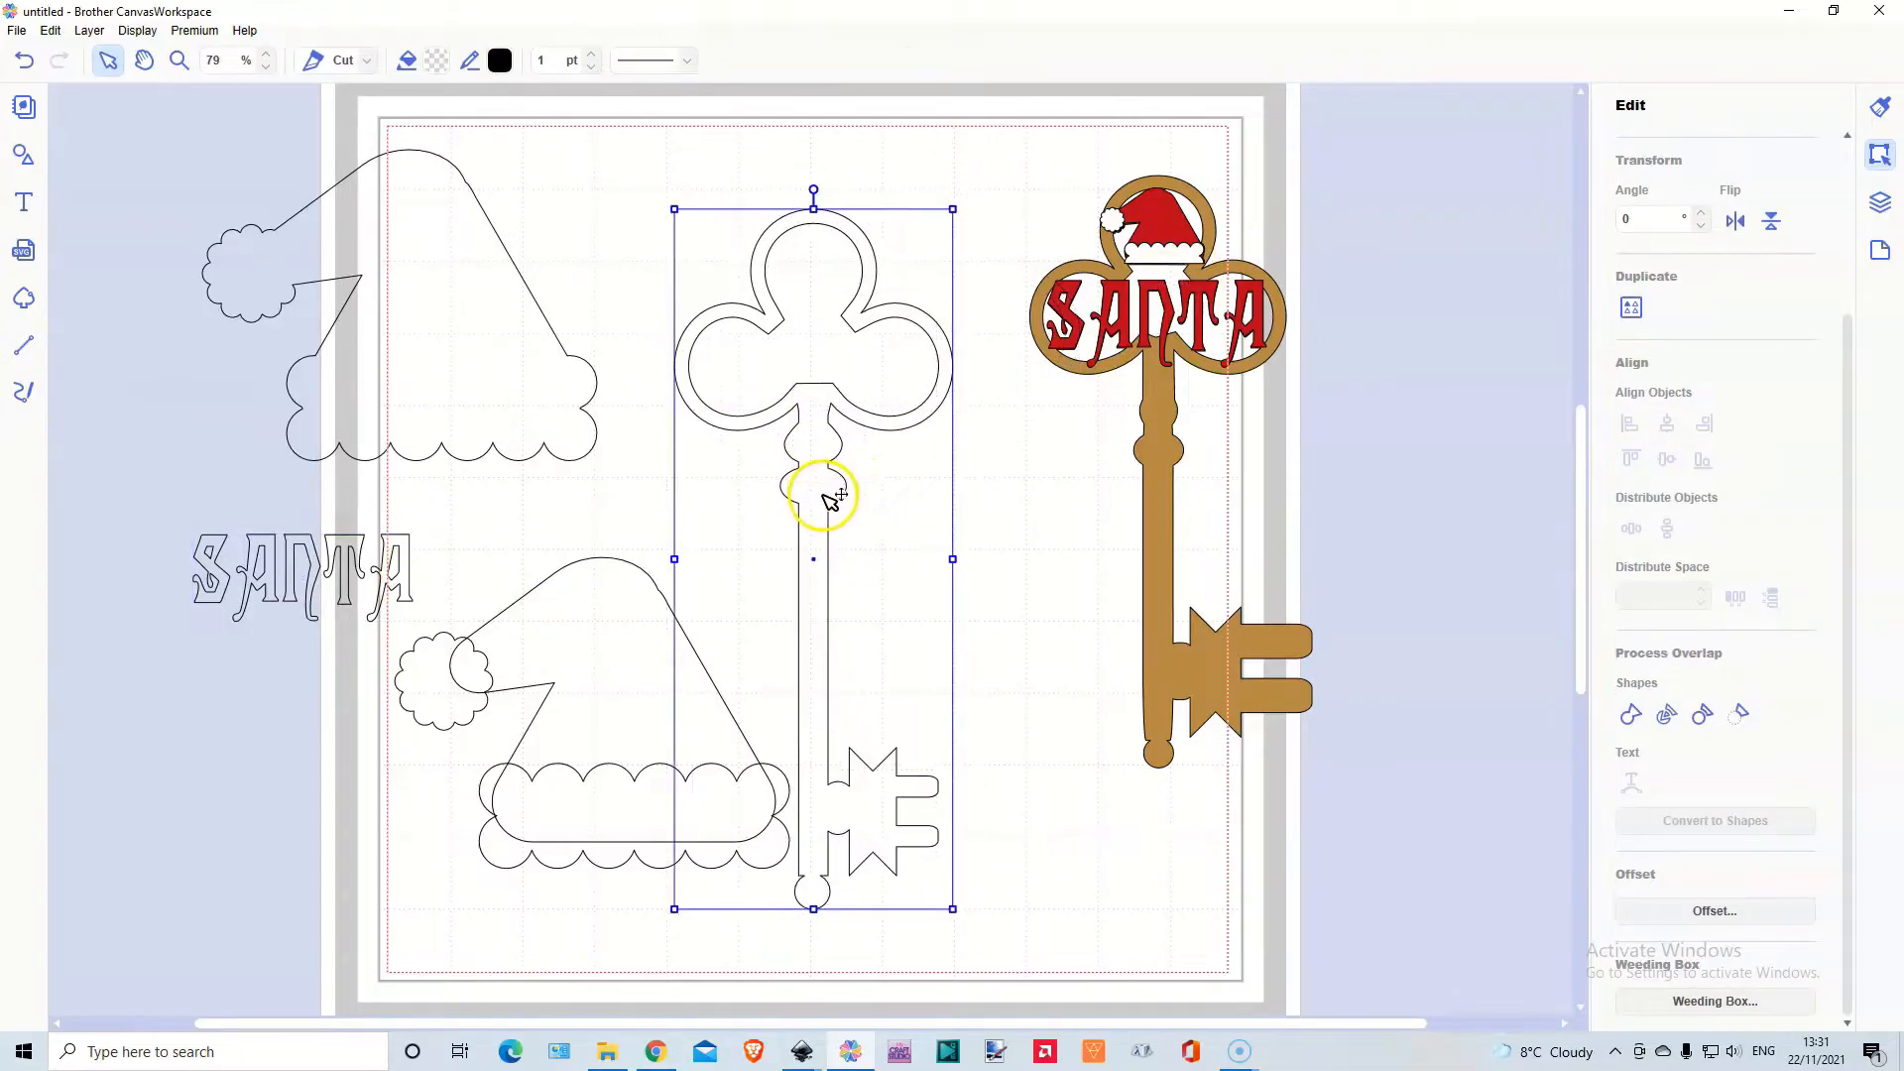
pyautogui.click(302, 549)
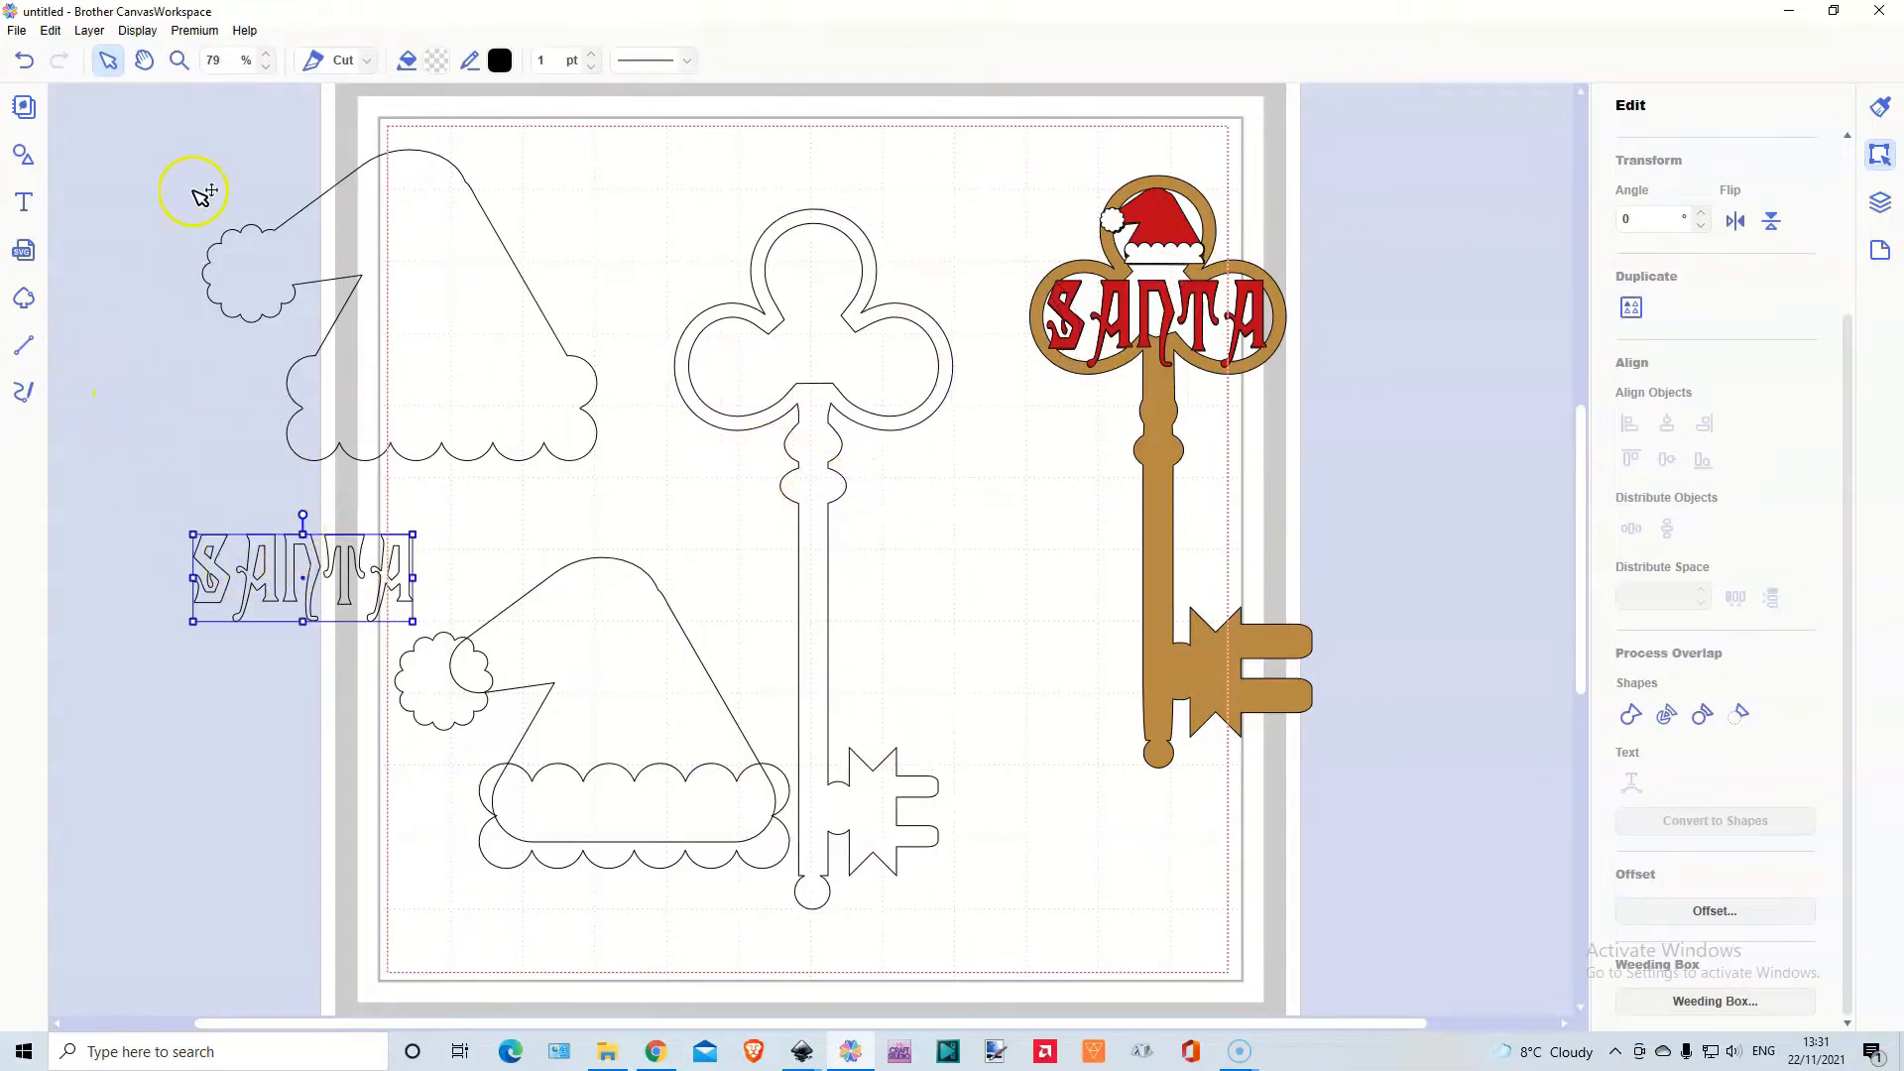
pyautogui.click(100, 36)
pyautogui.click(85, 155)
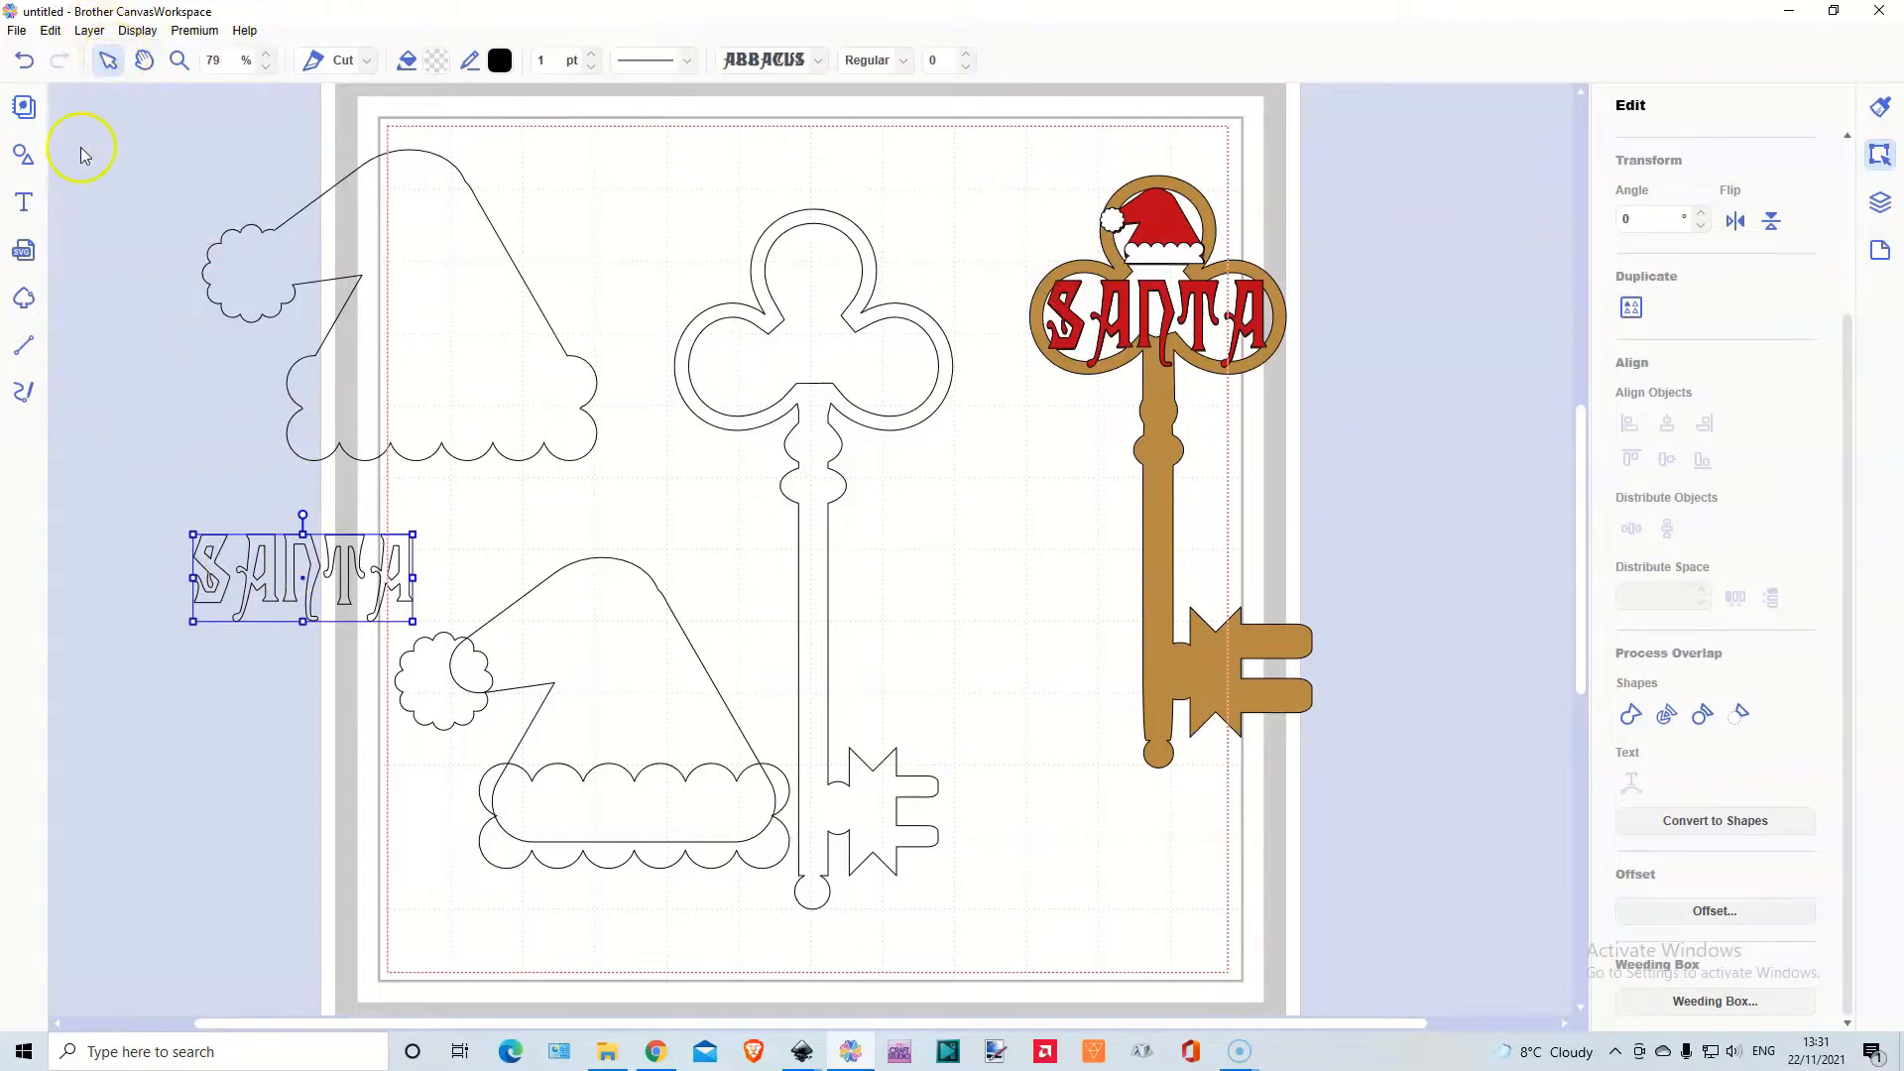
pyautogui.hotkey('ctrl', 'v')
pyautogui.moveTo(338, 585); pyautogui.dragTo(191, 429)
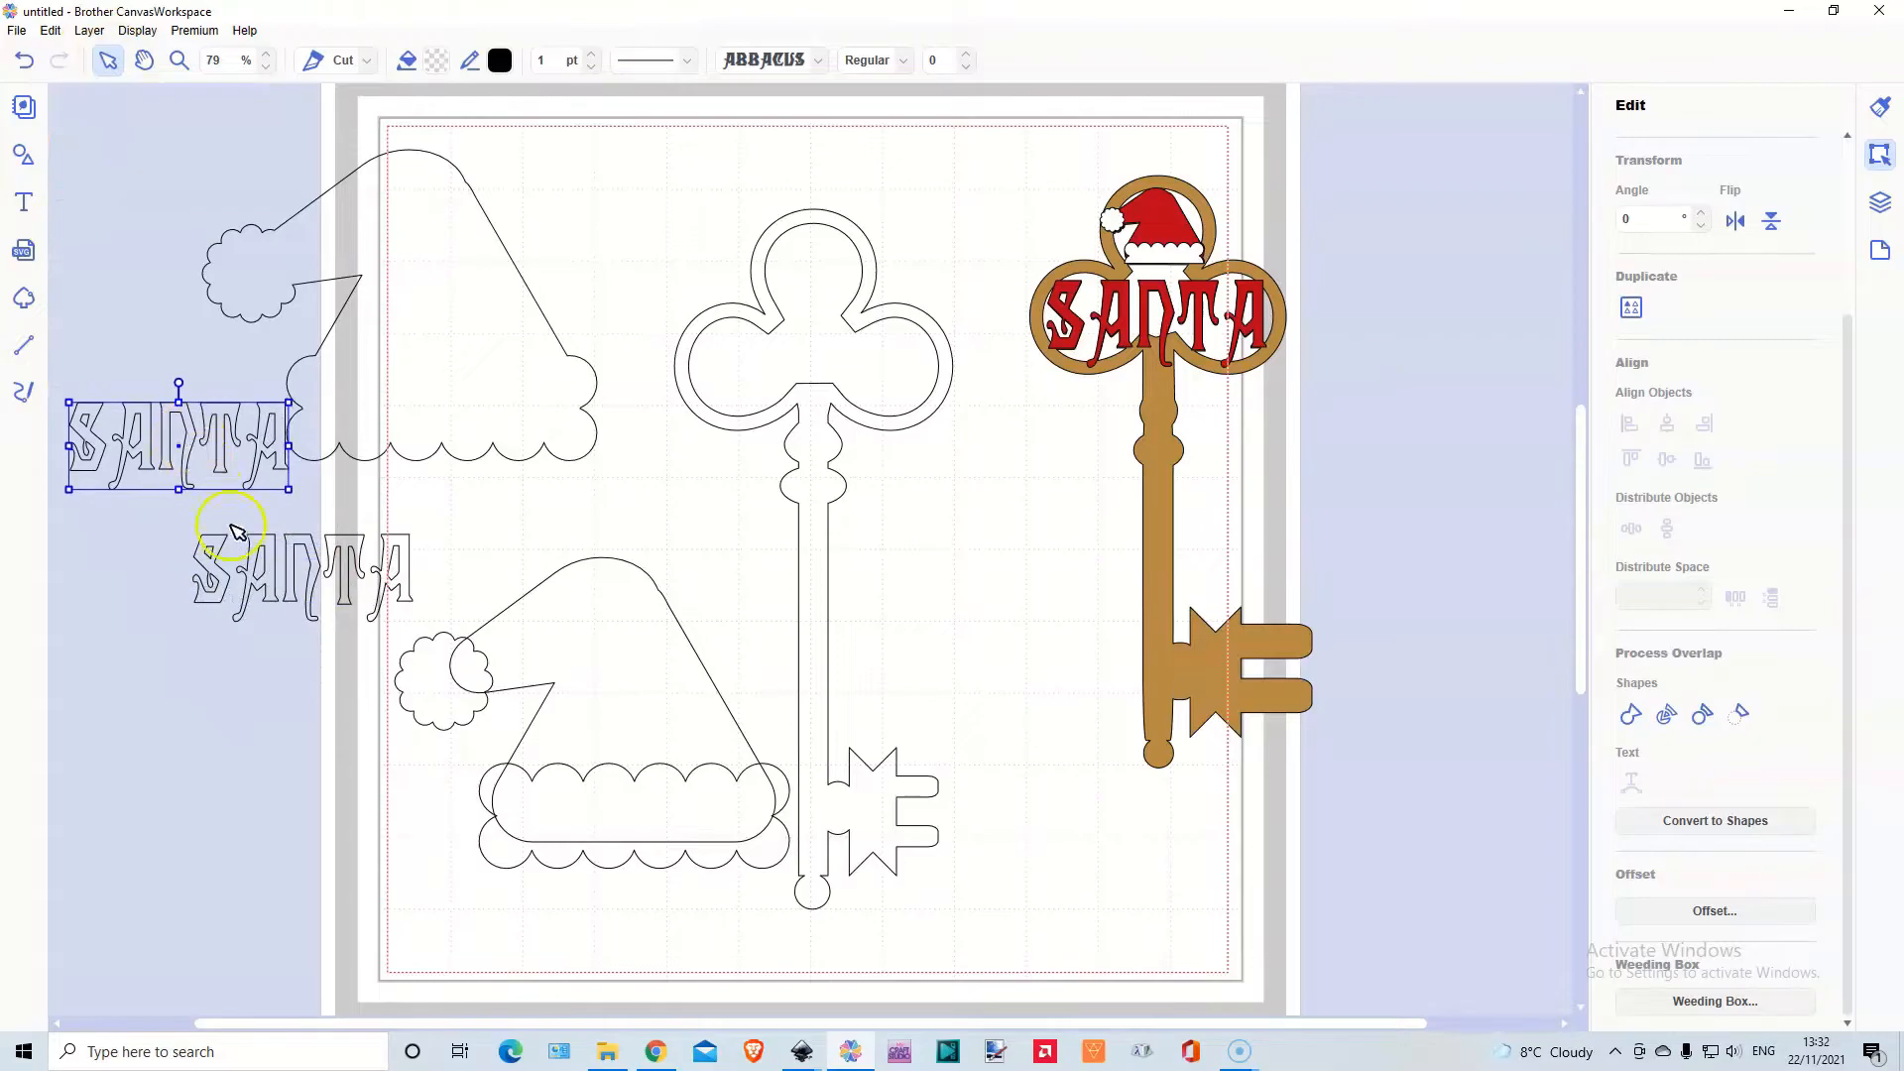
# Place the original SANTA text across the unfilled key's two side loops, enlarge it slightly and centre it so the letters overlap the rings
pyautogui.moveTo(303, 545); pyautogui.dragTo(812, 337)
pyautogui.click(175, 63)
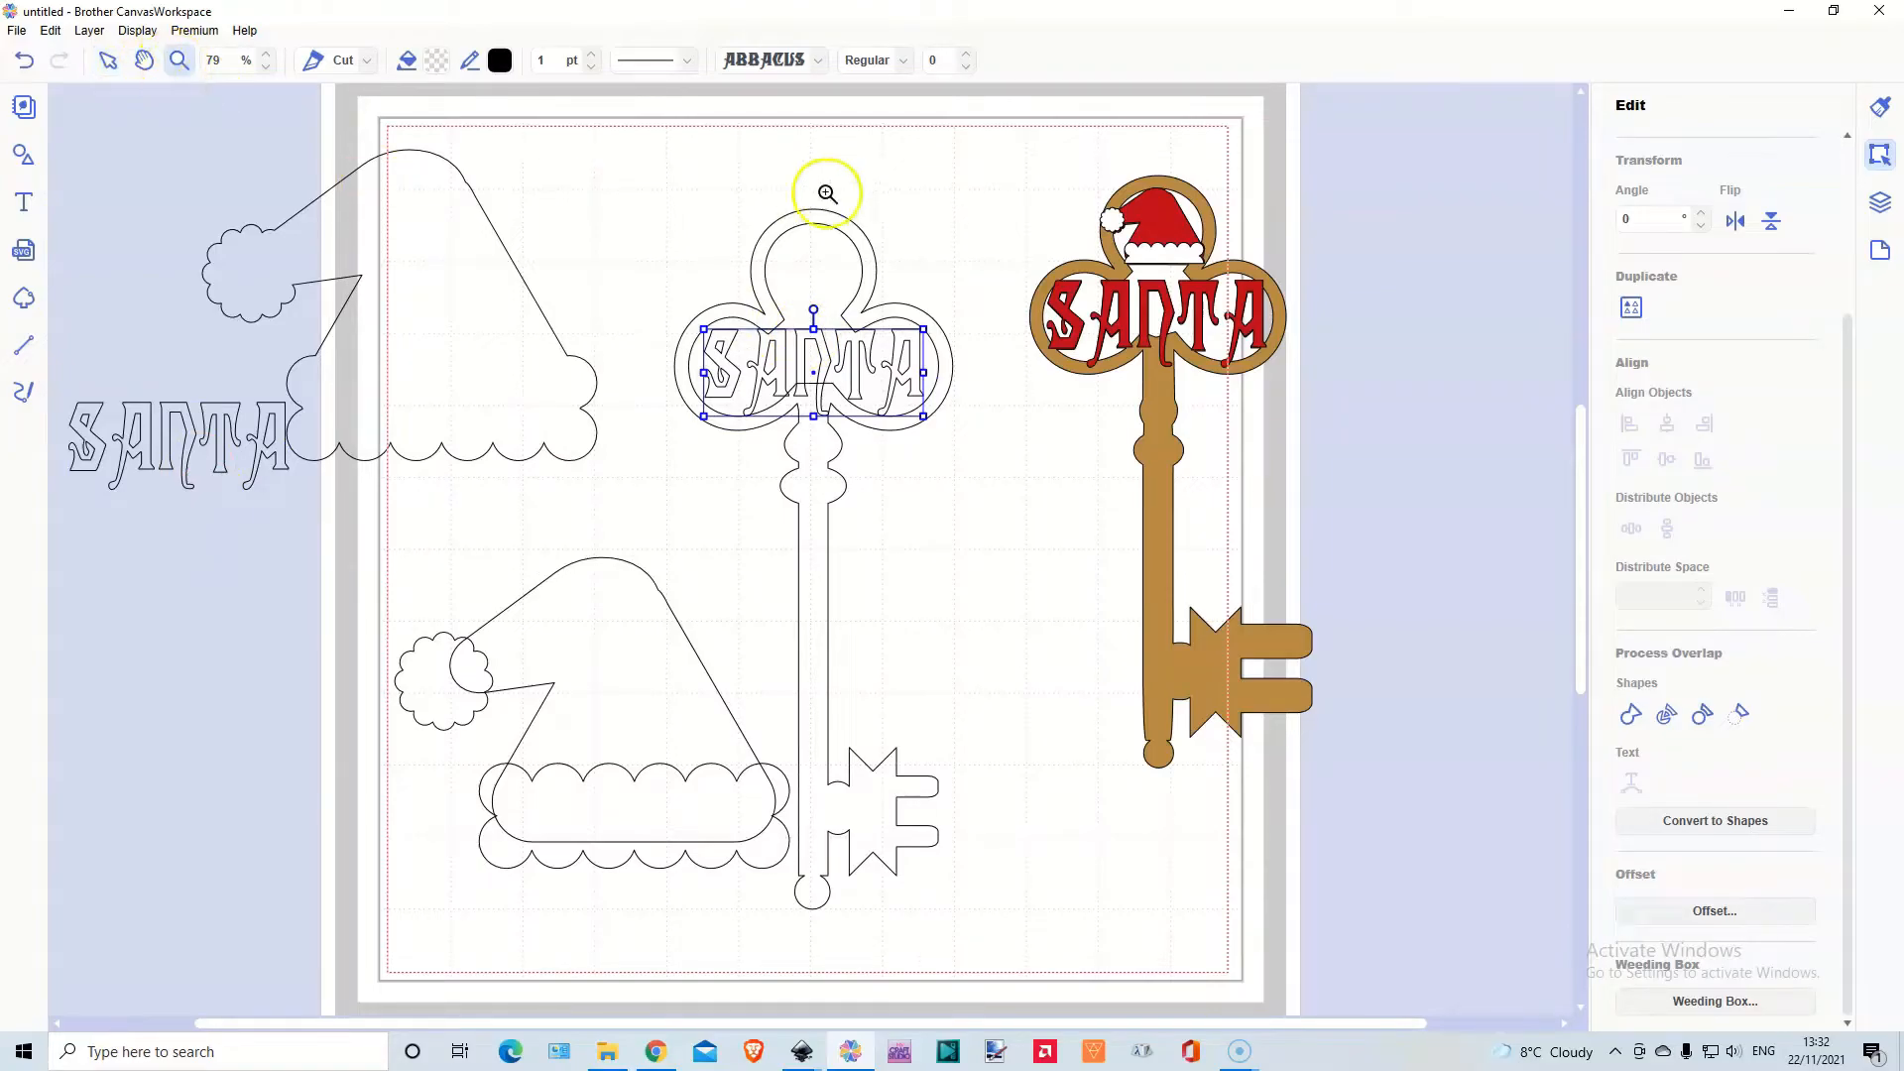
pyautogui.moveTo(684, 298); pyautogui.dragTo(960, 441)
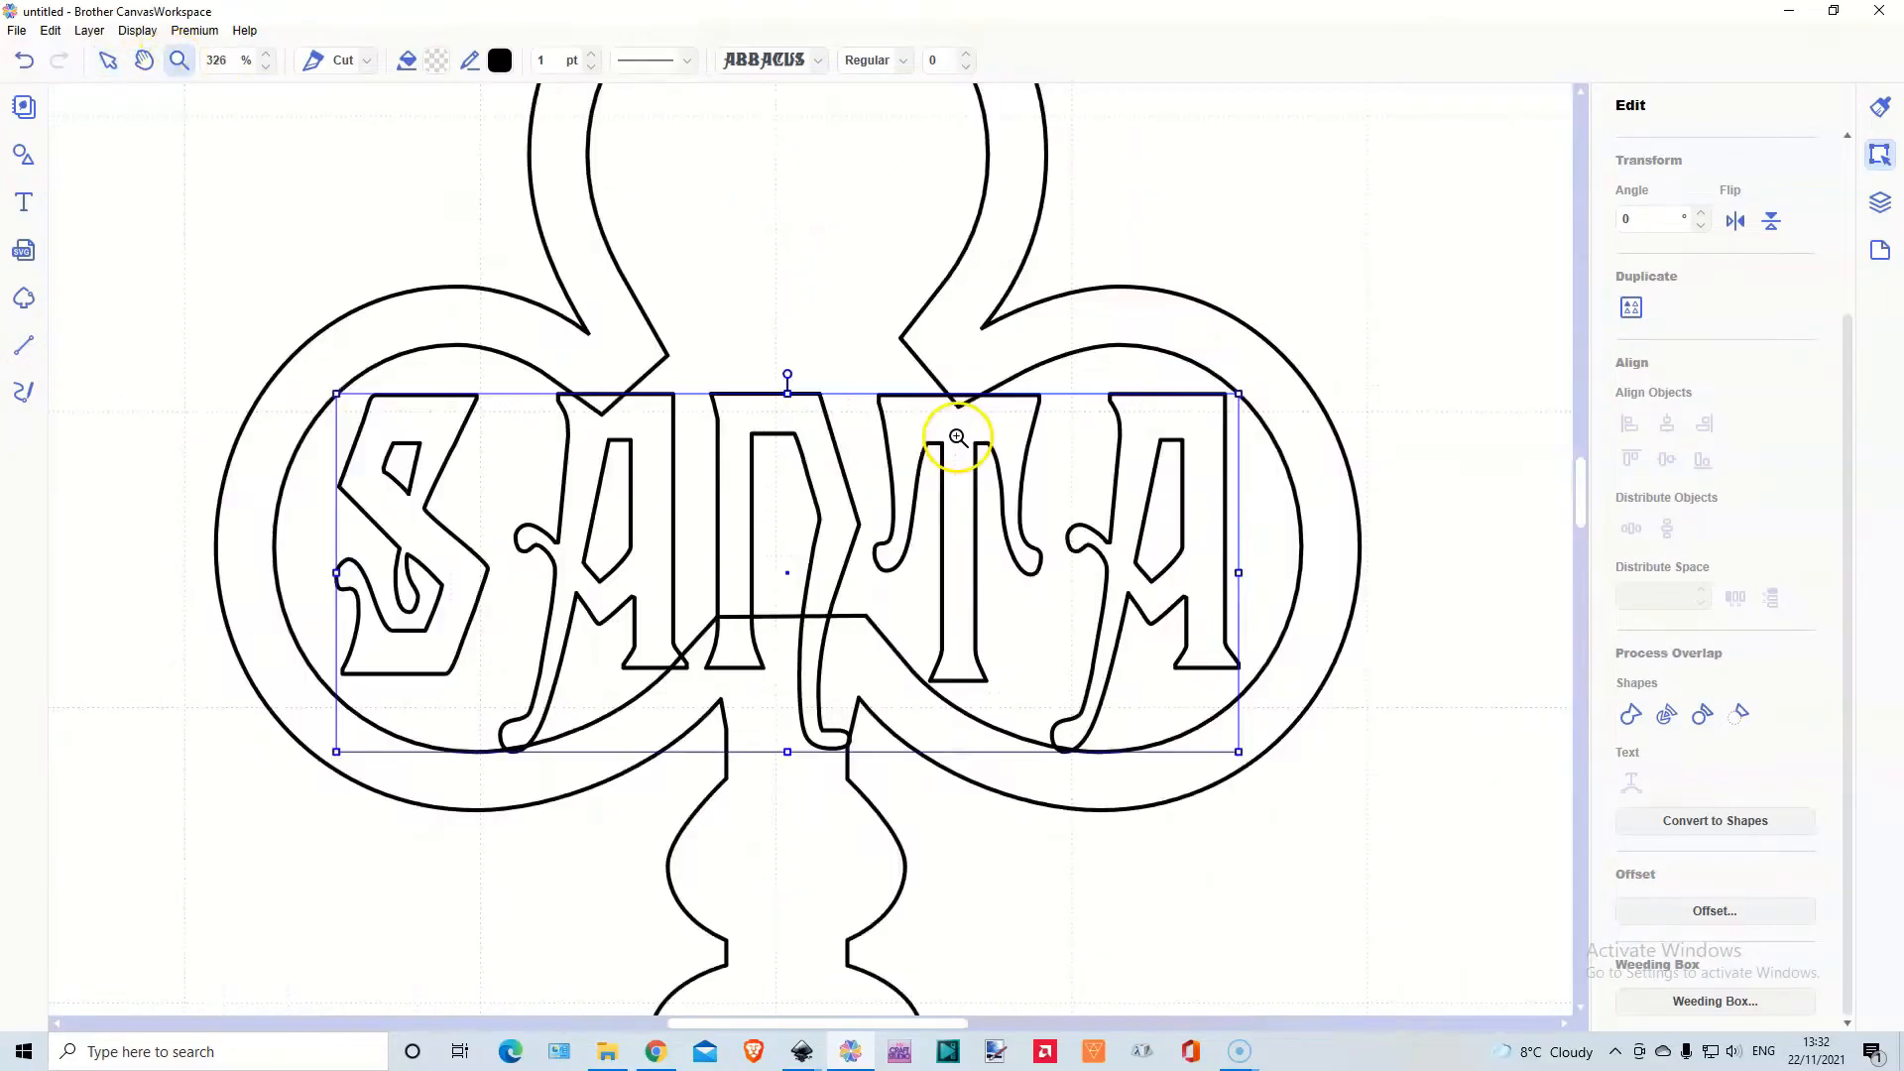
pyautogui.click(109, 62)
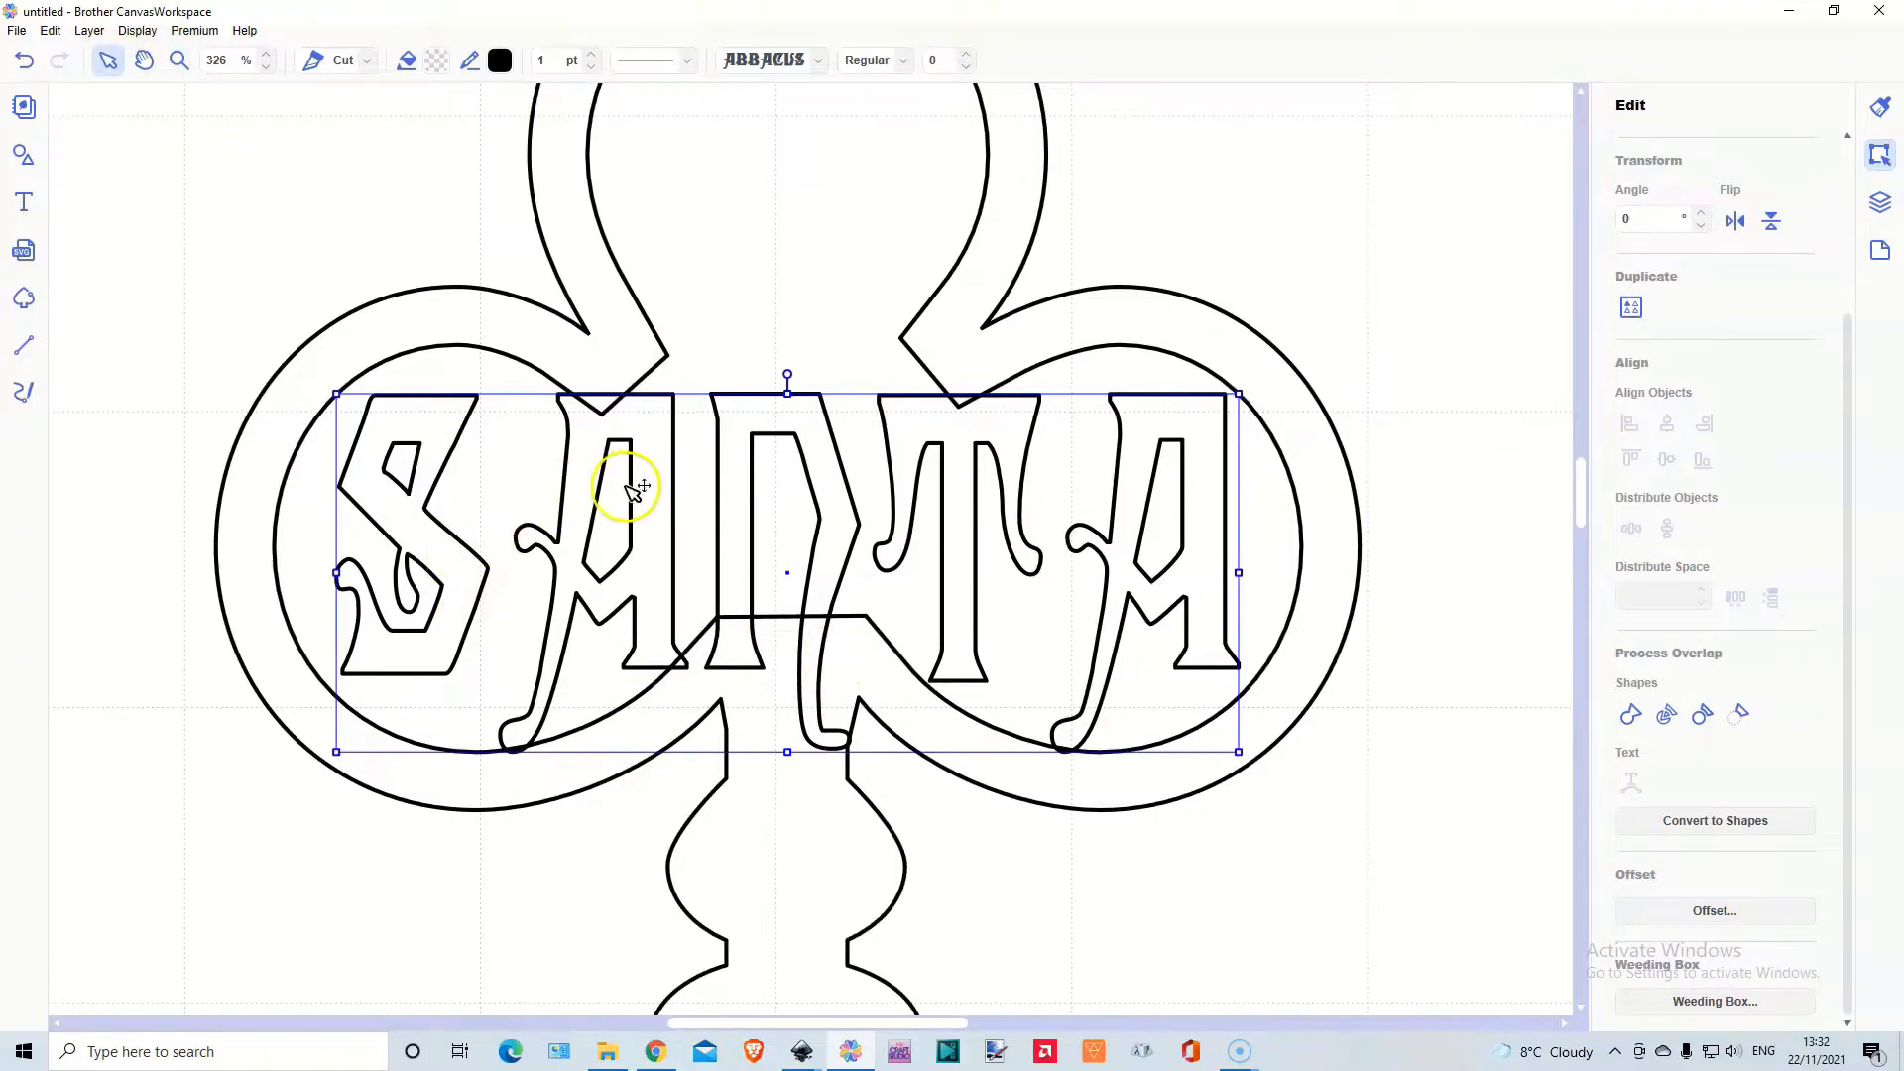
pyautogui.moveTo(656, 433); pyautogui.dragTo(638, 441)
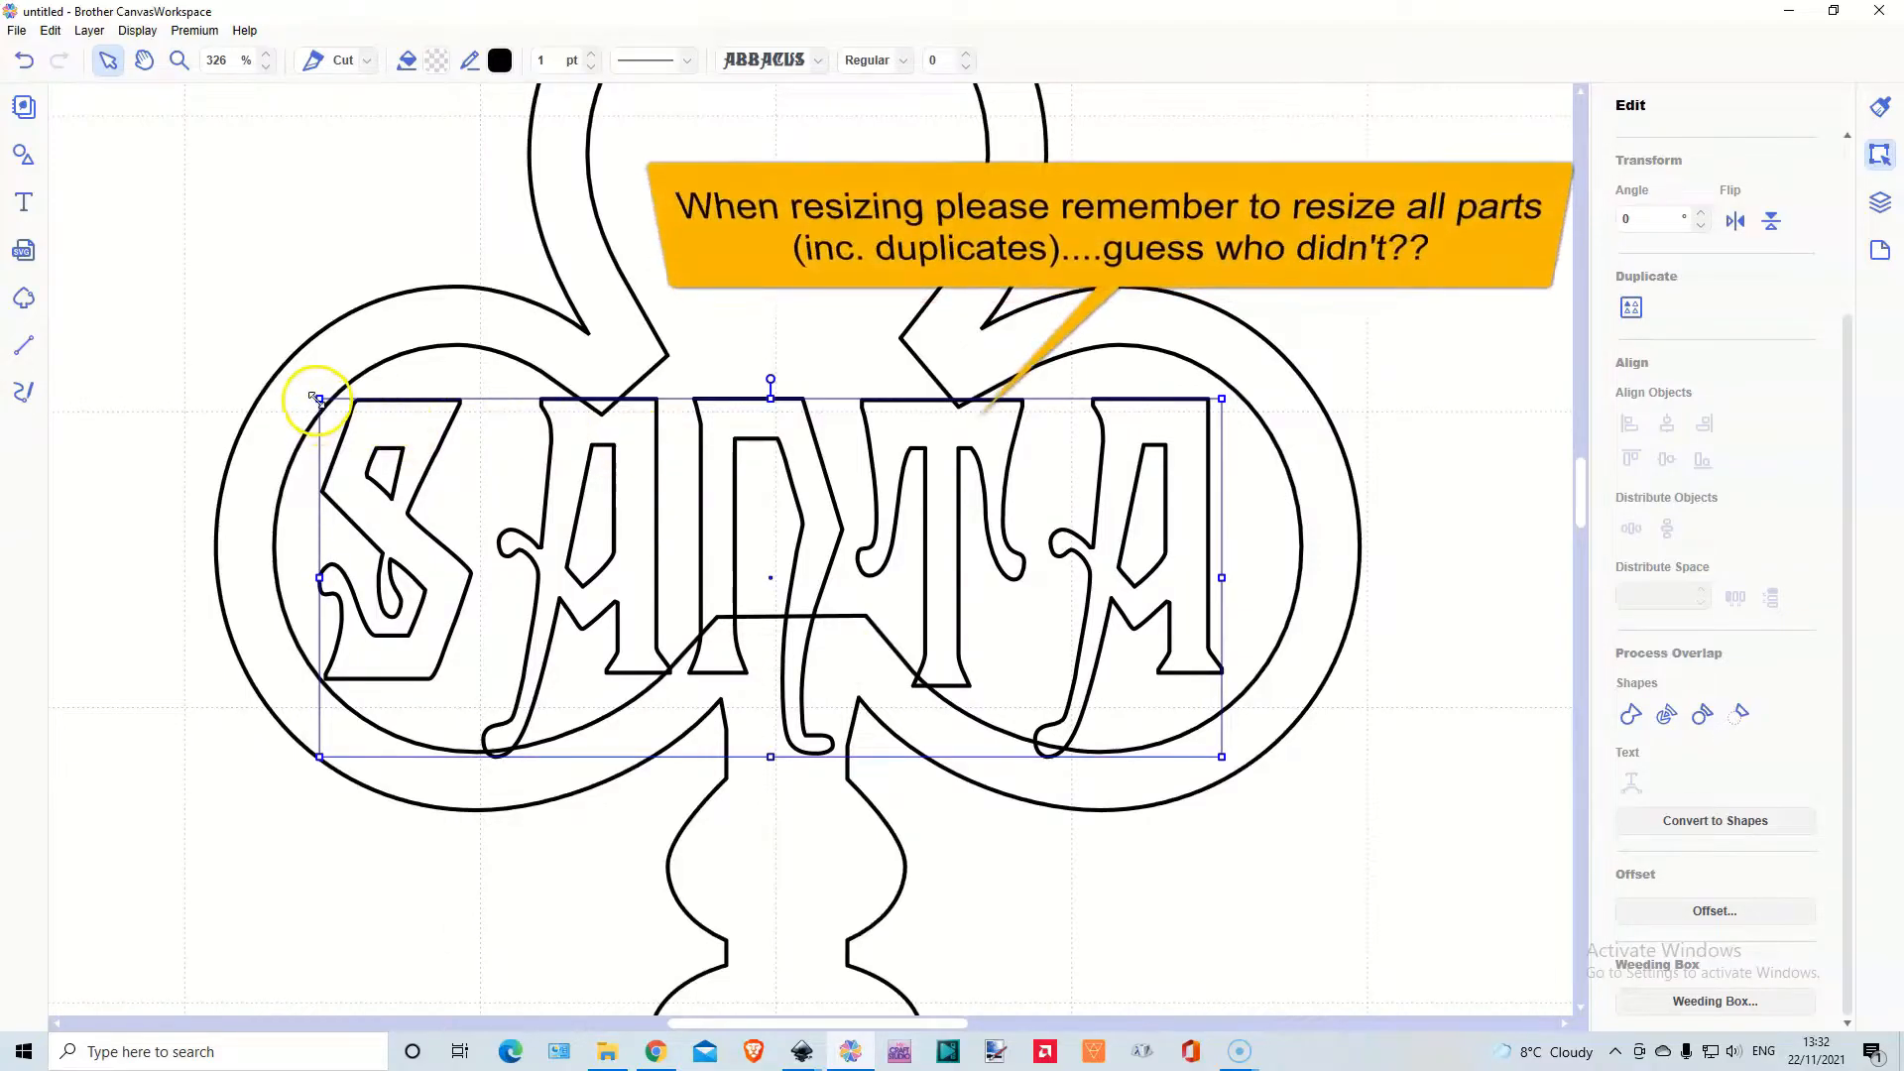
pyautogui.moveTo(319, 399); pyautogui.dragTo(282, 370)
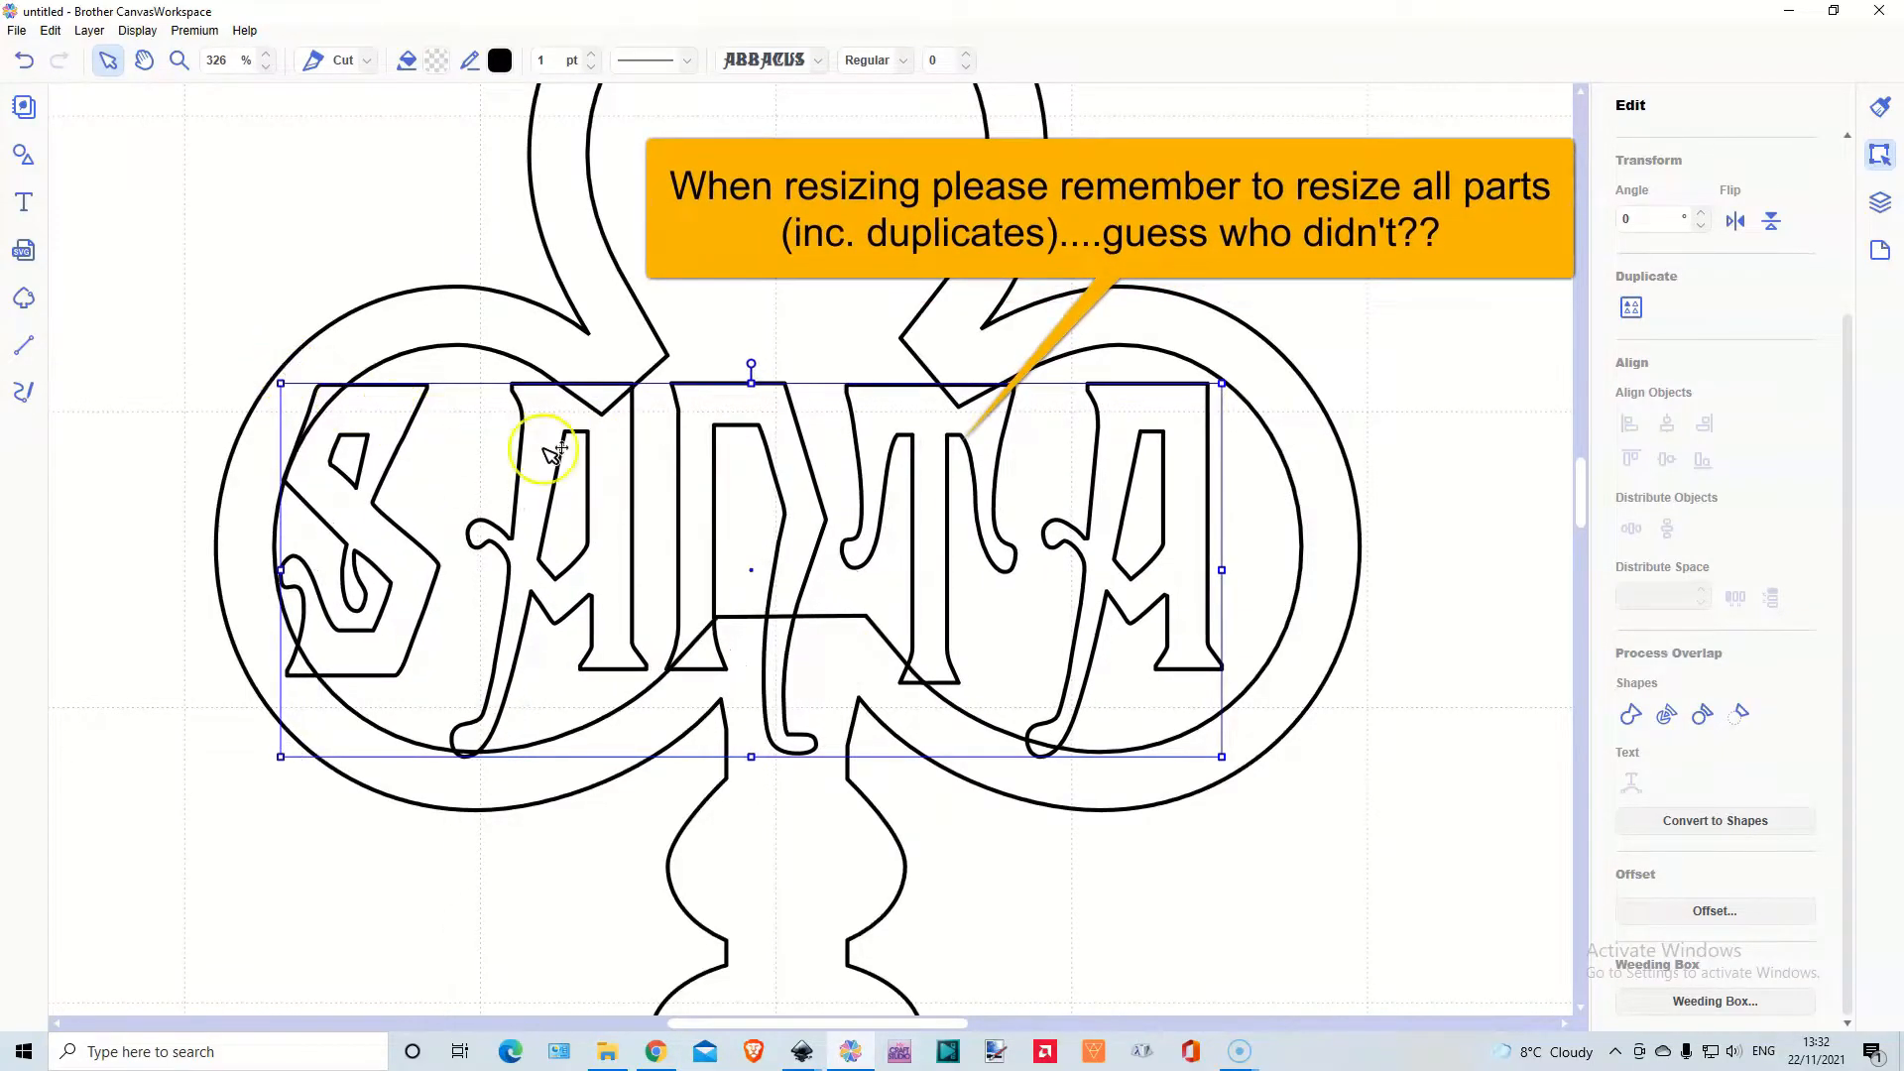
pyautogui.moveTo(759, 403); pyautogui.dragTo(779, 405)
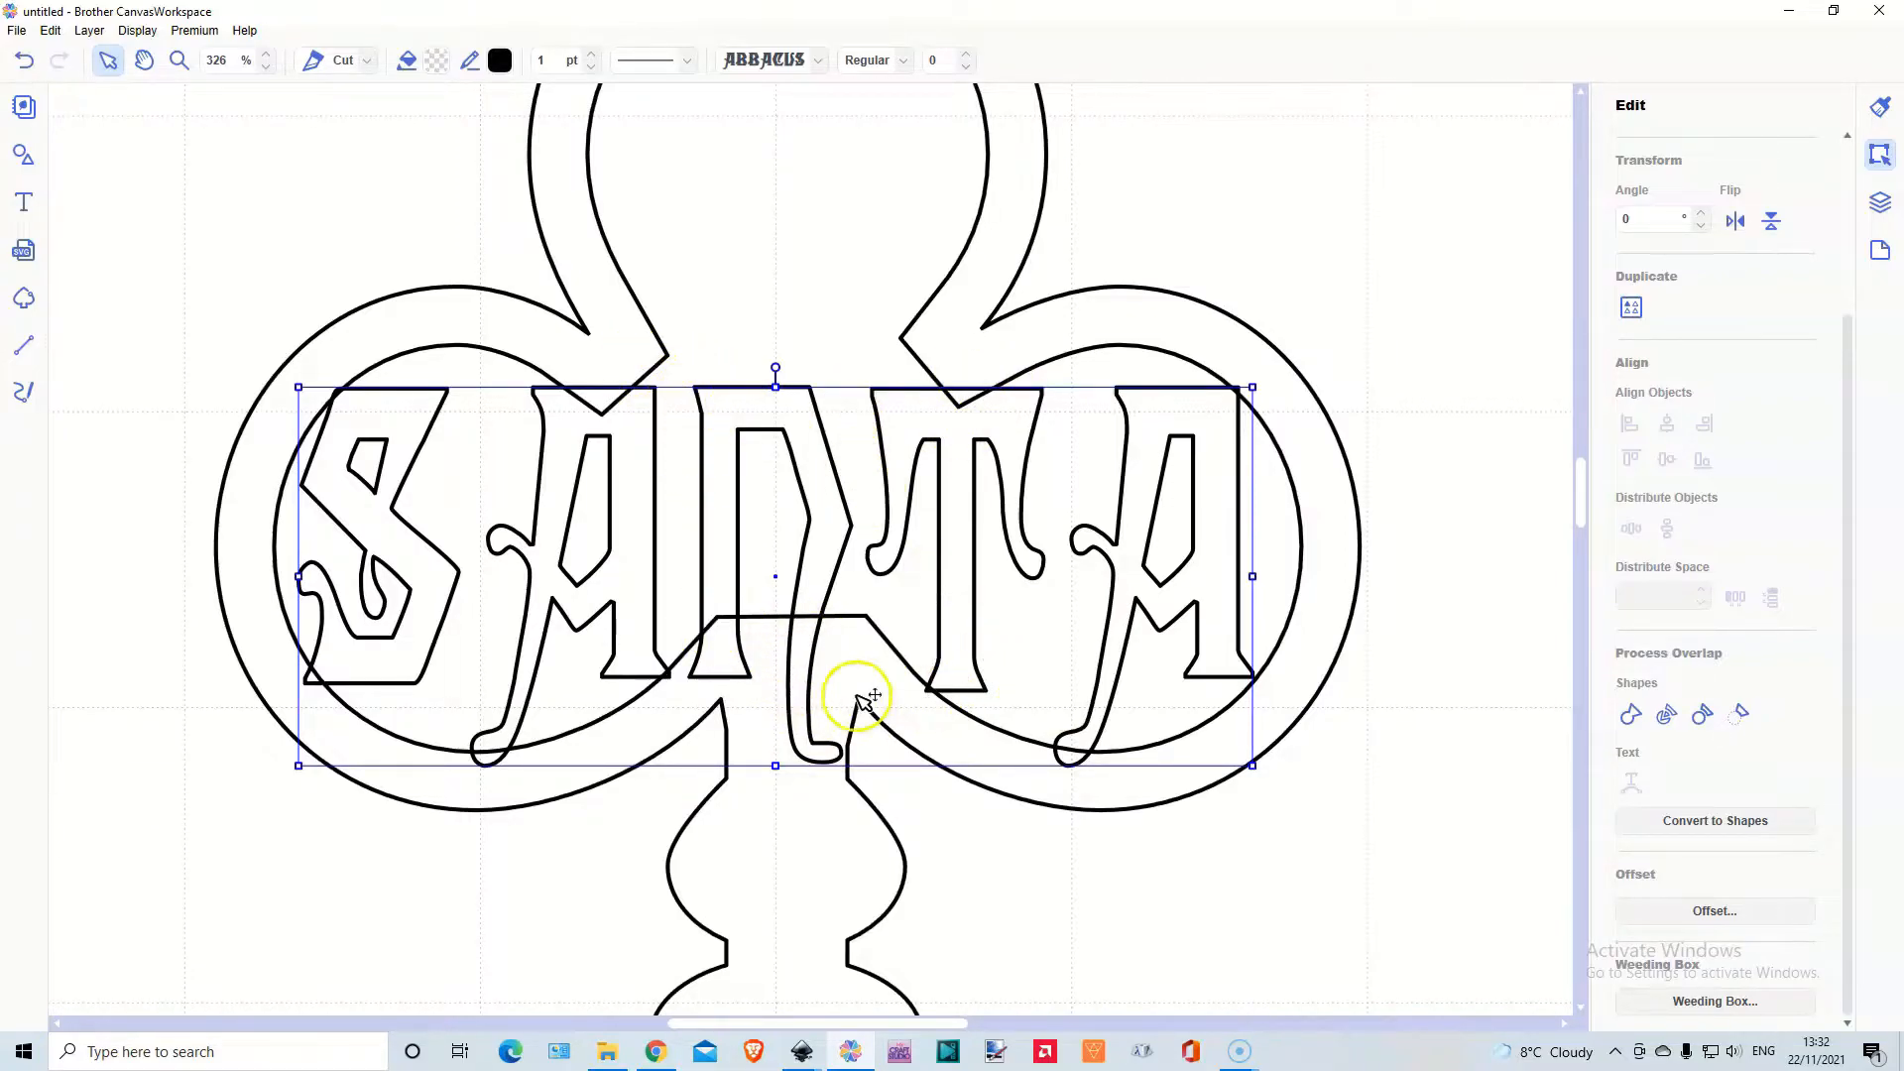
# Weld the SANTA text and the key outline into one shape
pyautogui.keyDown('shift'); pyautogui.click(611, 359); pyautogui.keyUp('shift')
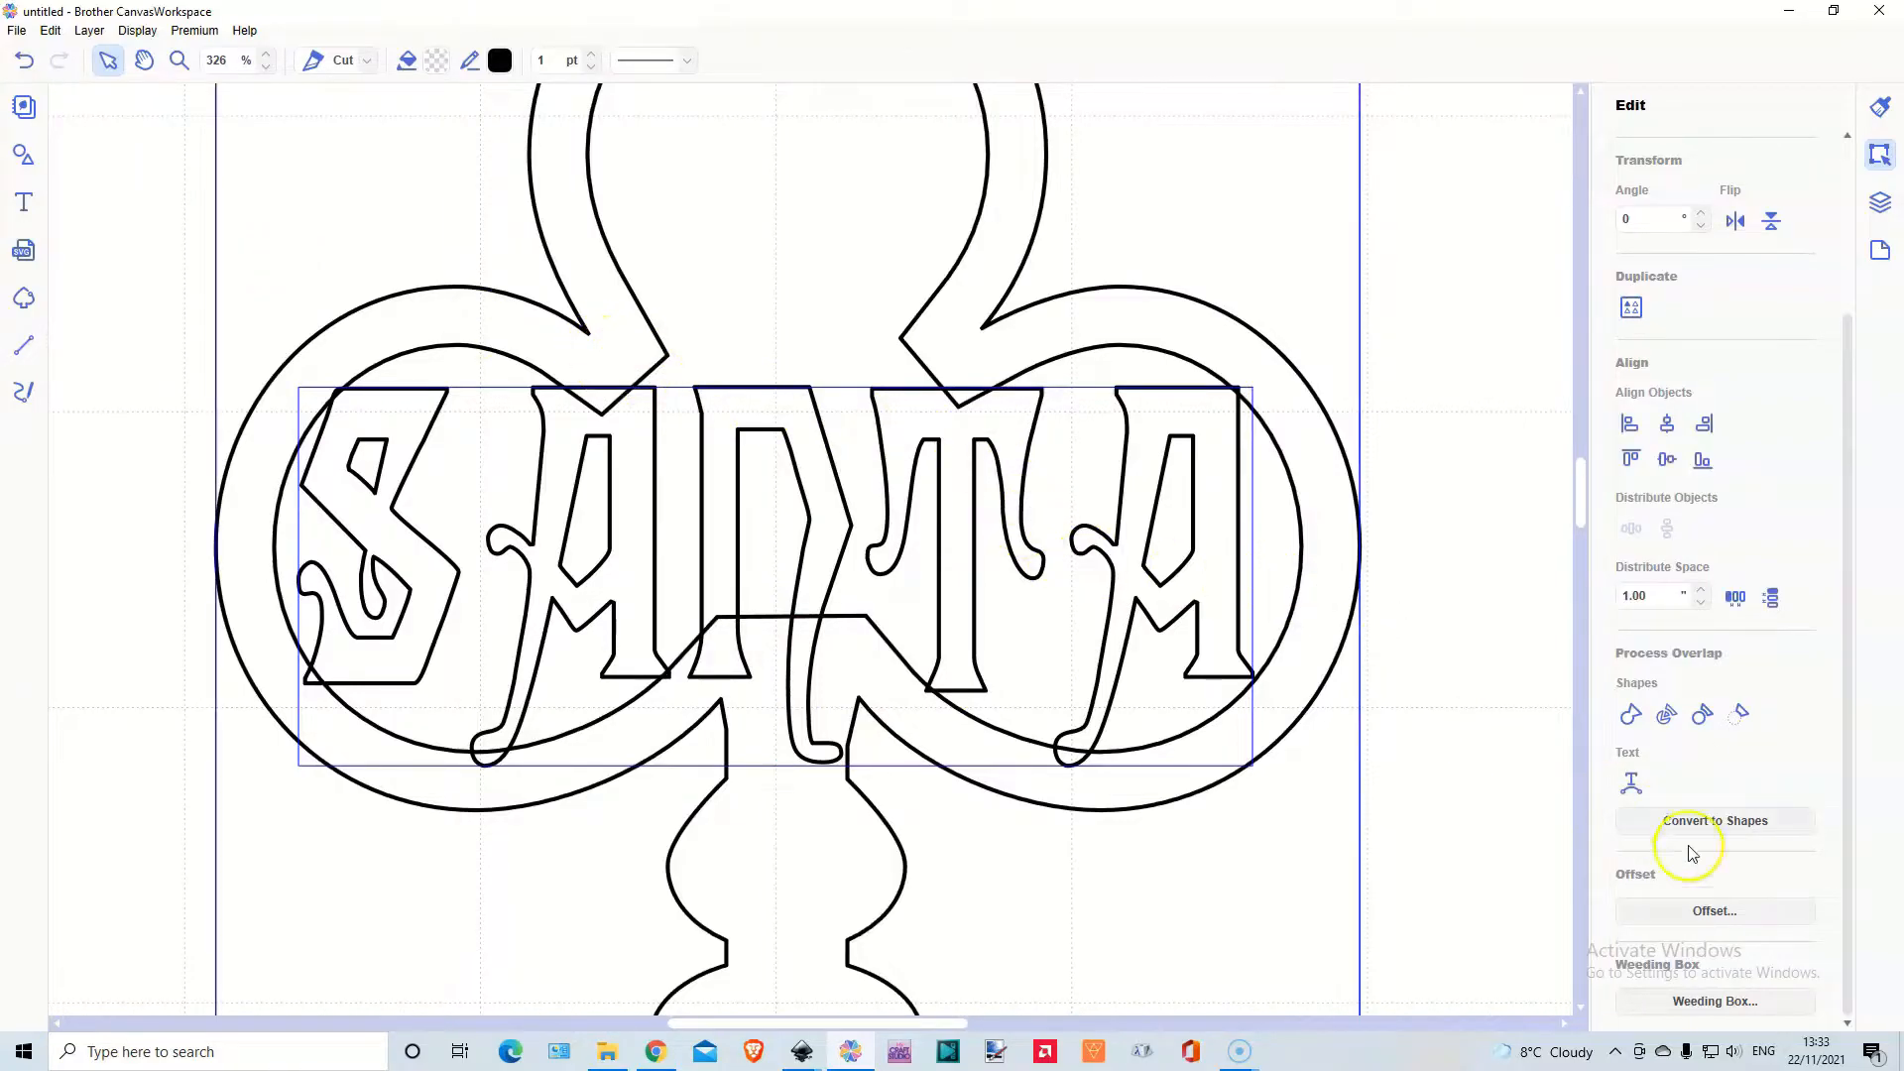
pyautogui.click(1630, 714)
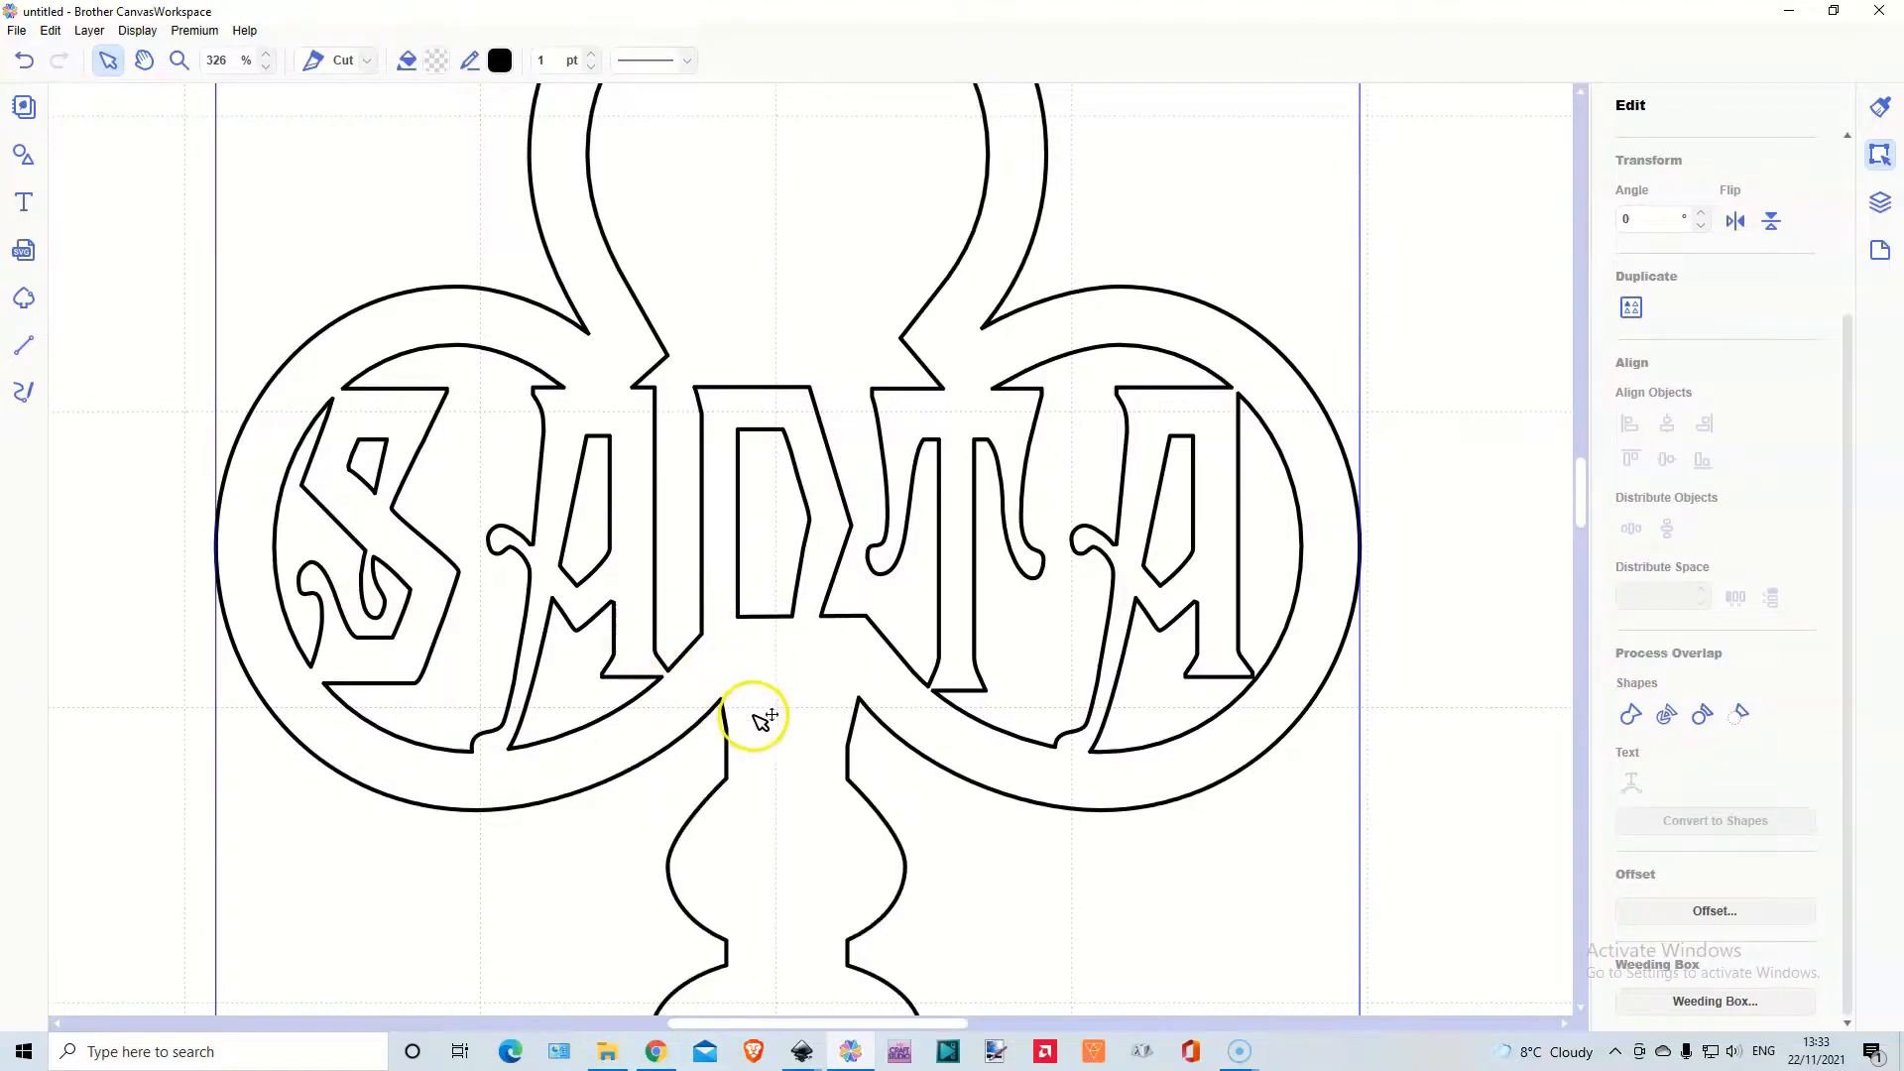
pyautogui.scroll(2, 766, 712)
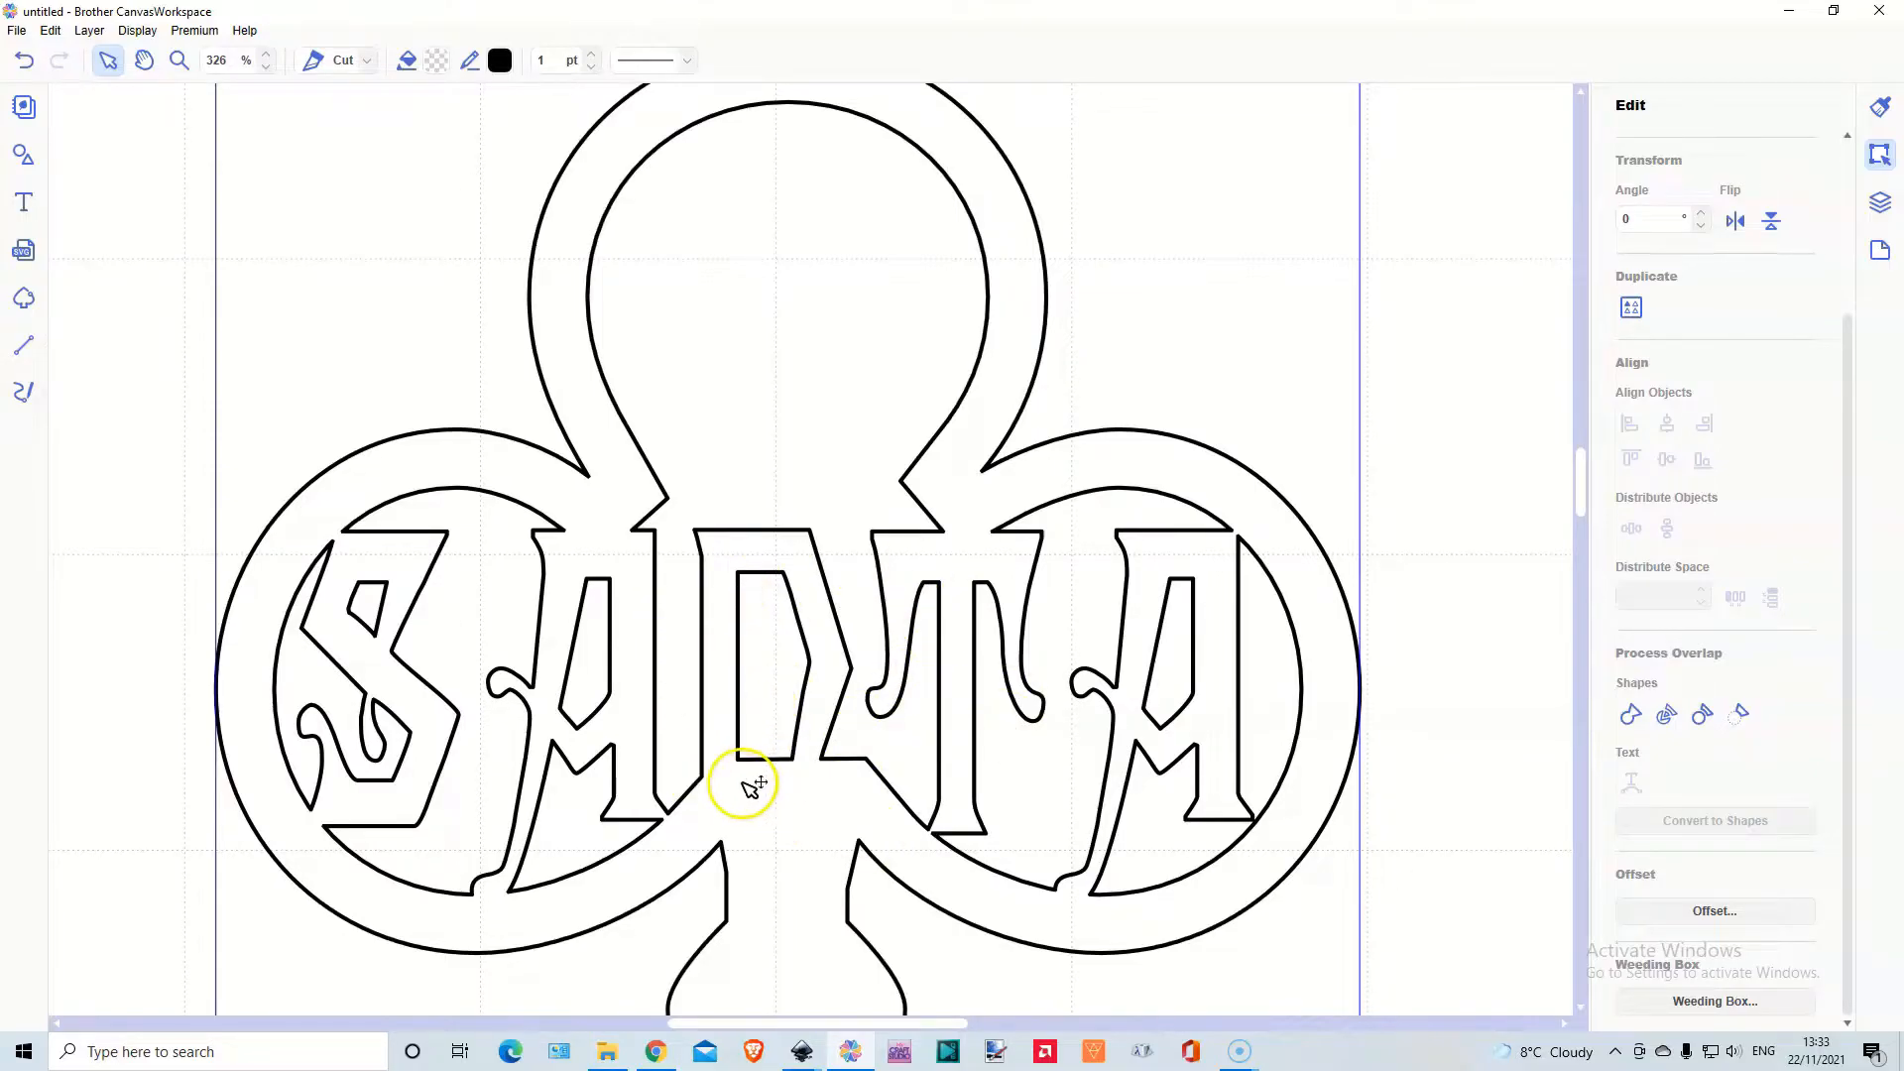
# Shrink the welded hat silhouette and position it inside the key's upper loop so it overlaps the ring
pyautogui.click(138, 30)
pyautogui.click(188, 96)
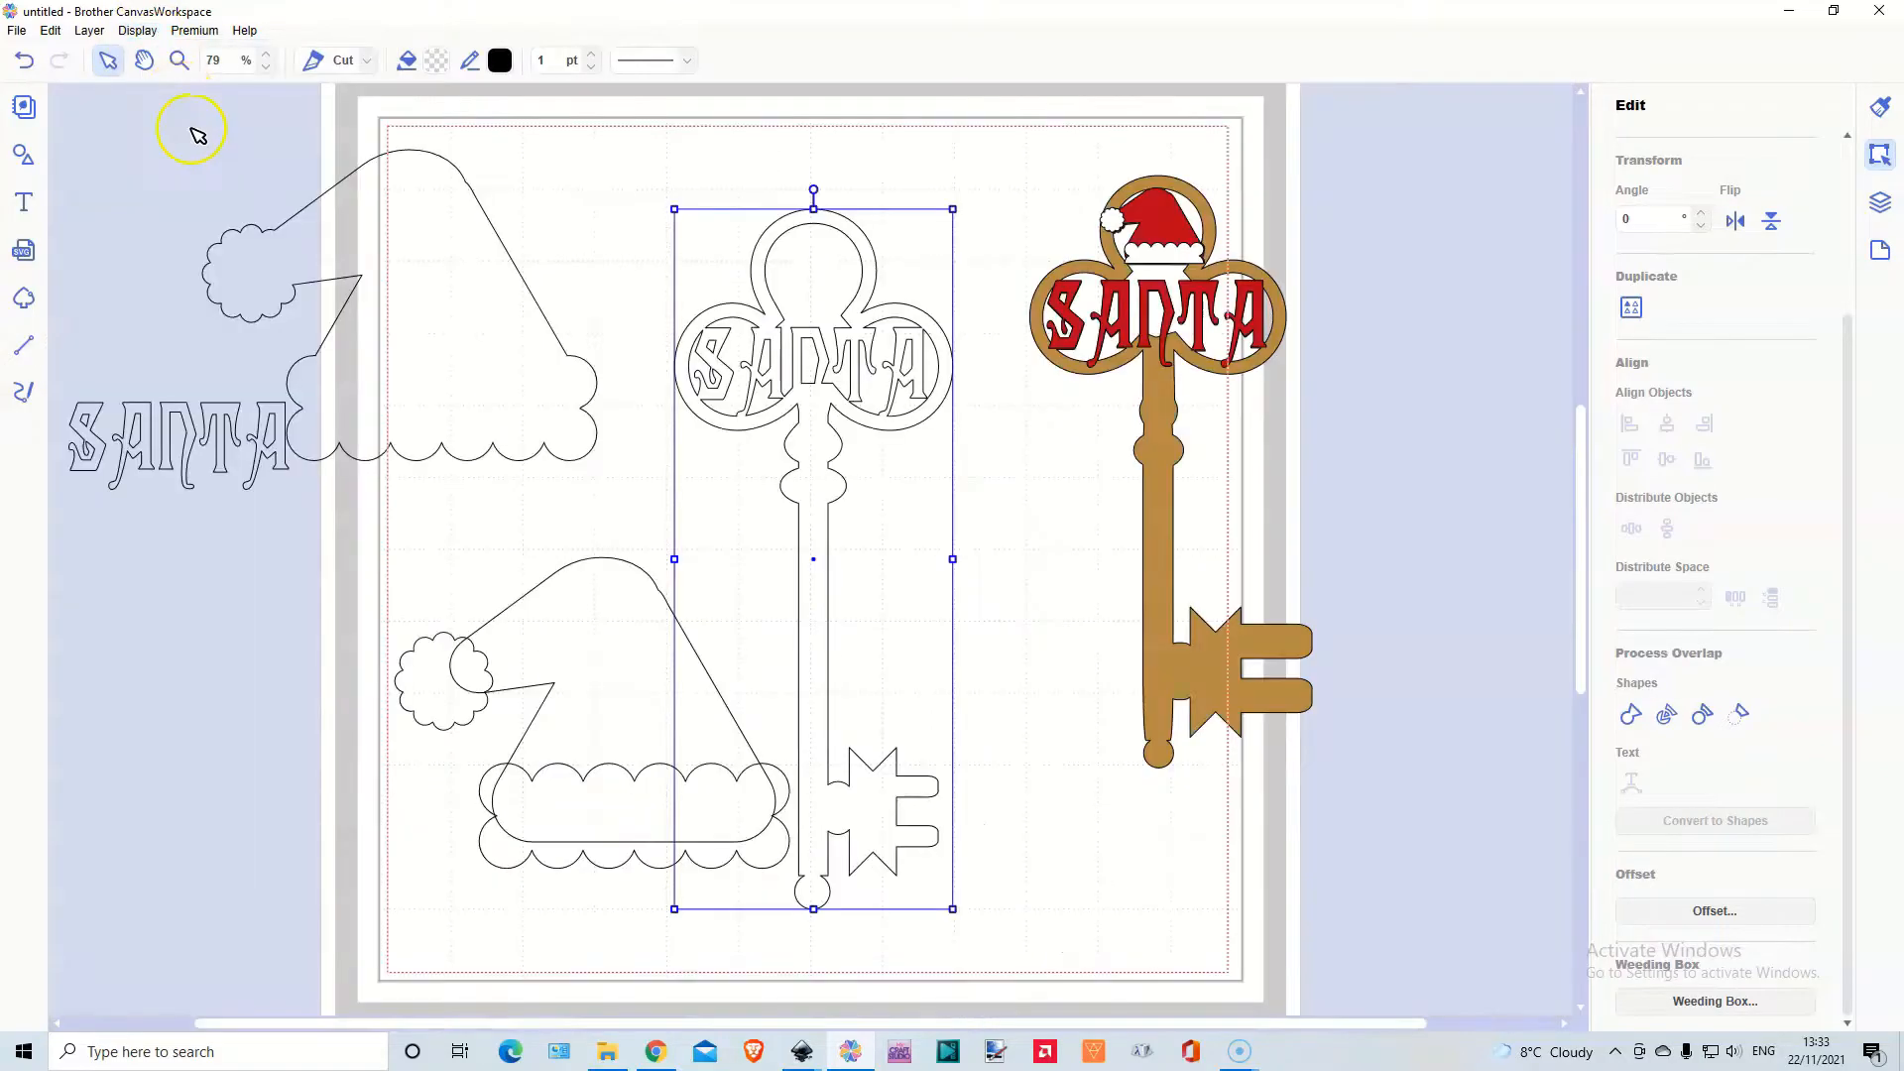
pyautogui.click(451, 322)
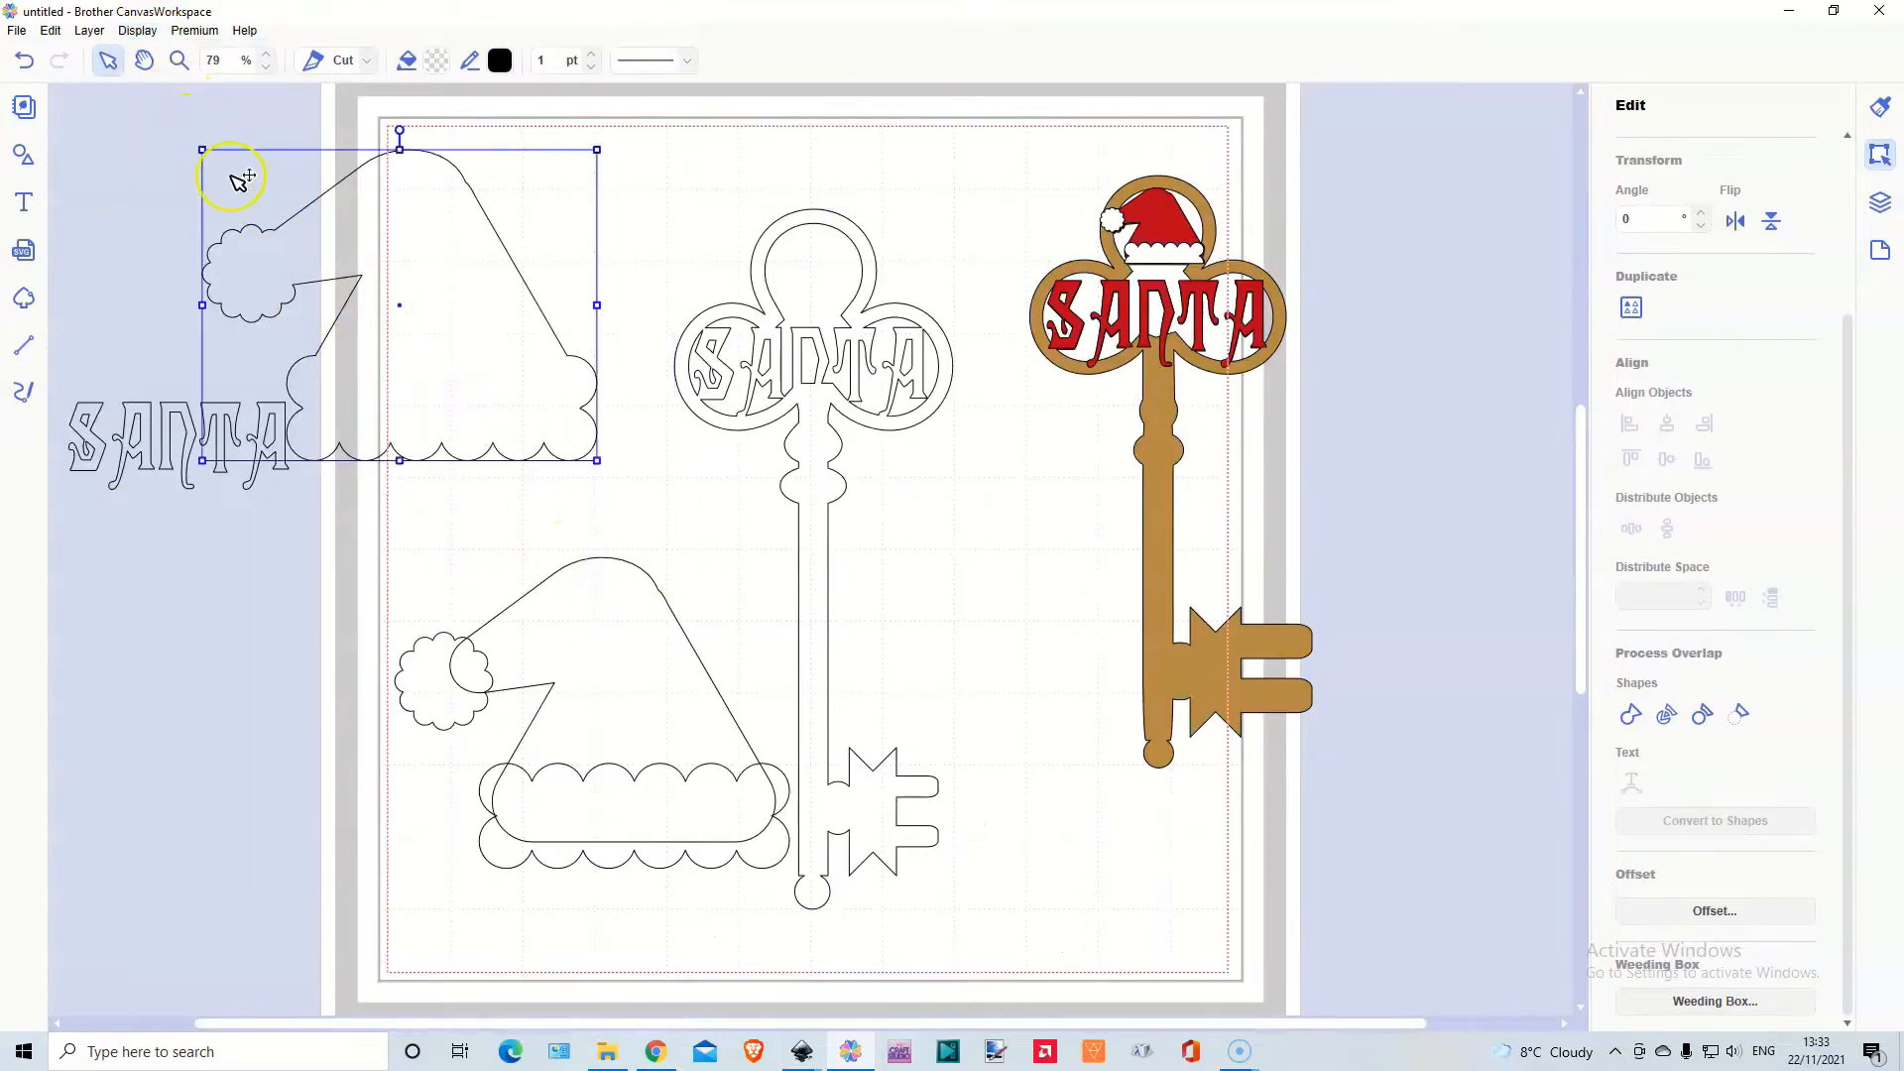
pyautogui.moveTo(202, 149); pyautogui.dragTo(810, 278)
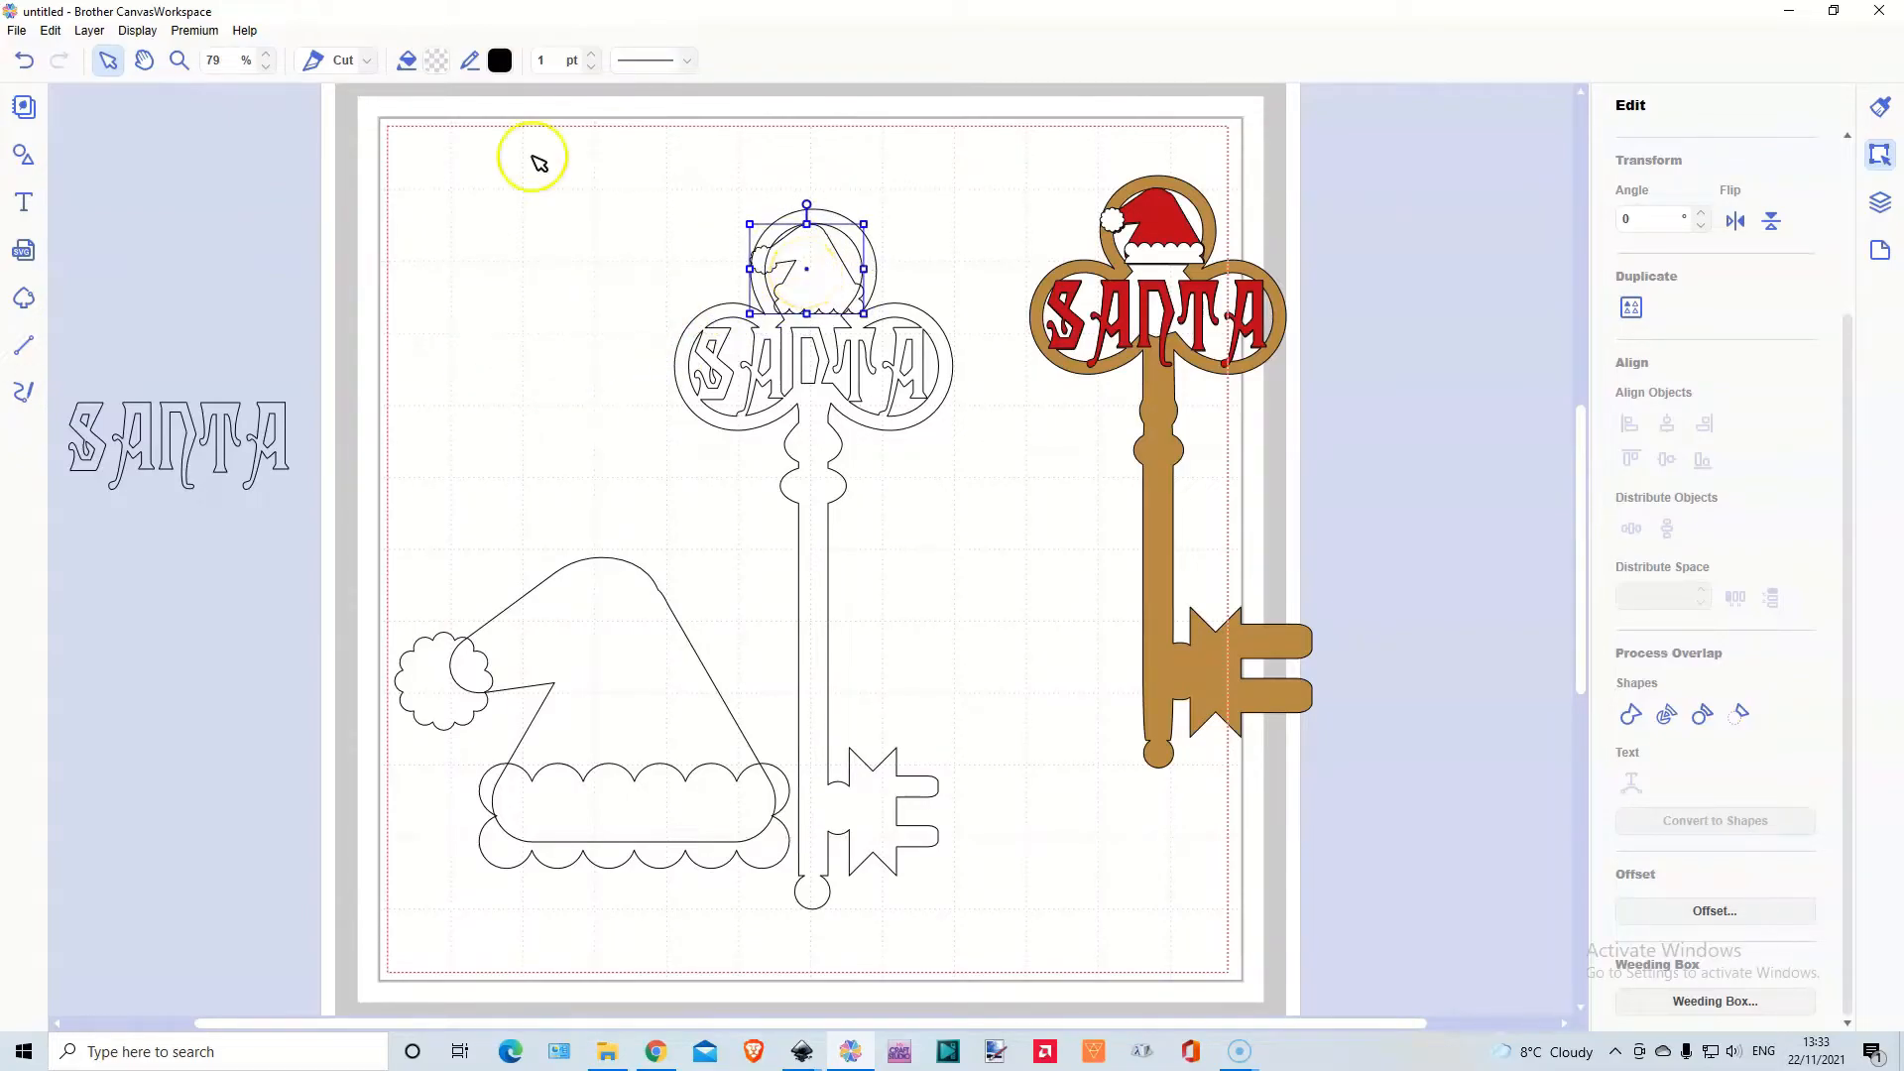
pyautogui.moveTo(708, 195); pyautogui.dragTo(900, 374)
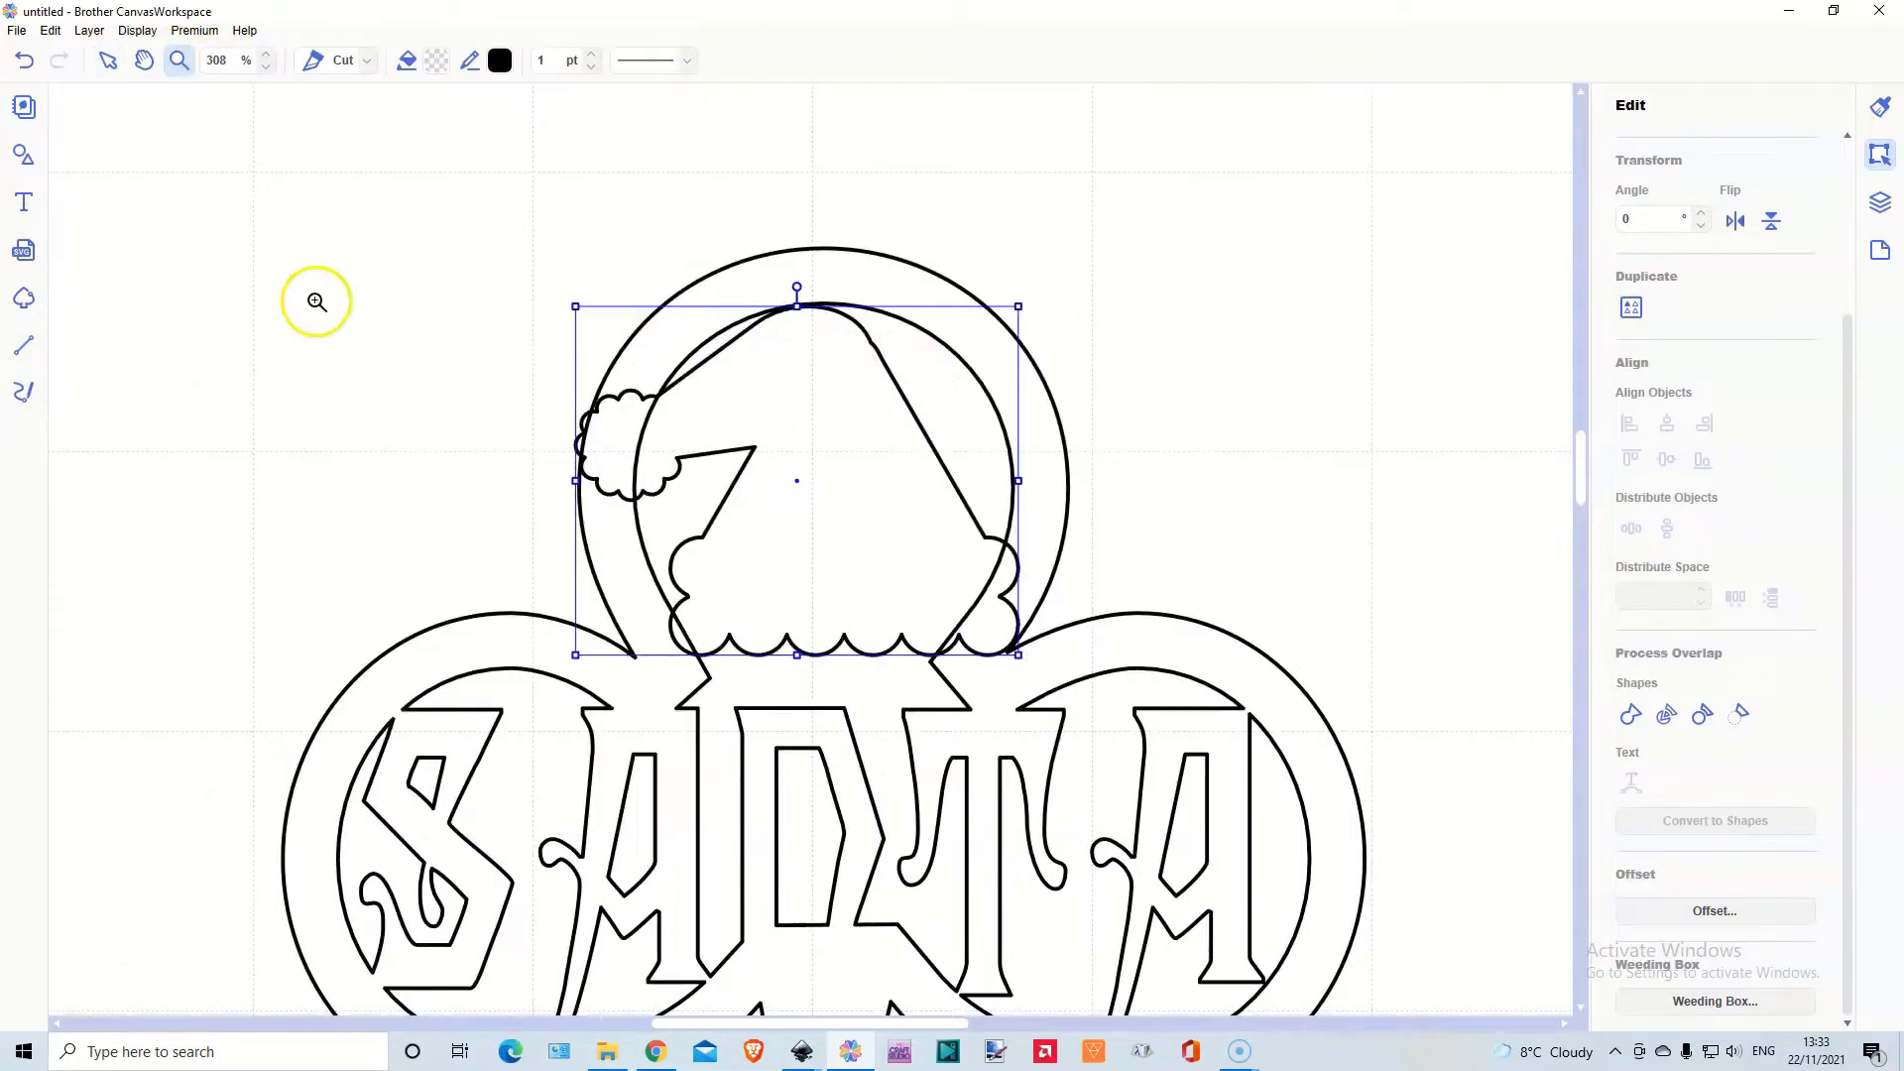
pyautogui.click(108, 62)
pyautogui.moveTo(816, 442)
pyautogui.mouseDown()
pyautogui.moveTo(836, 437)
pyautogui.moveTo(815, 441)
pyautogui.mouseUp()
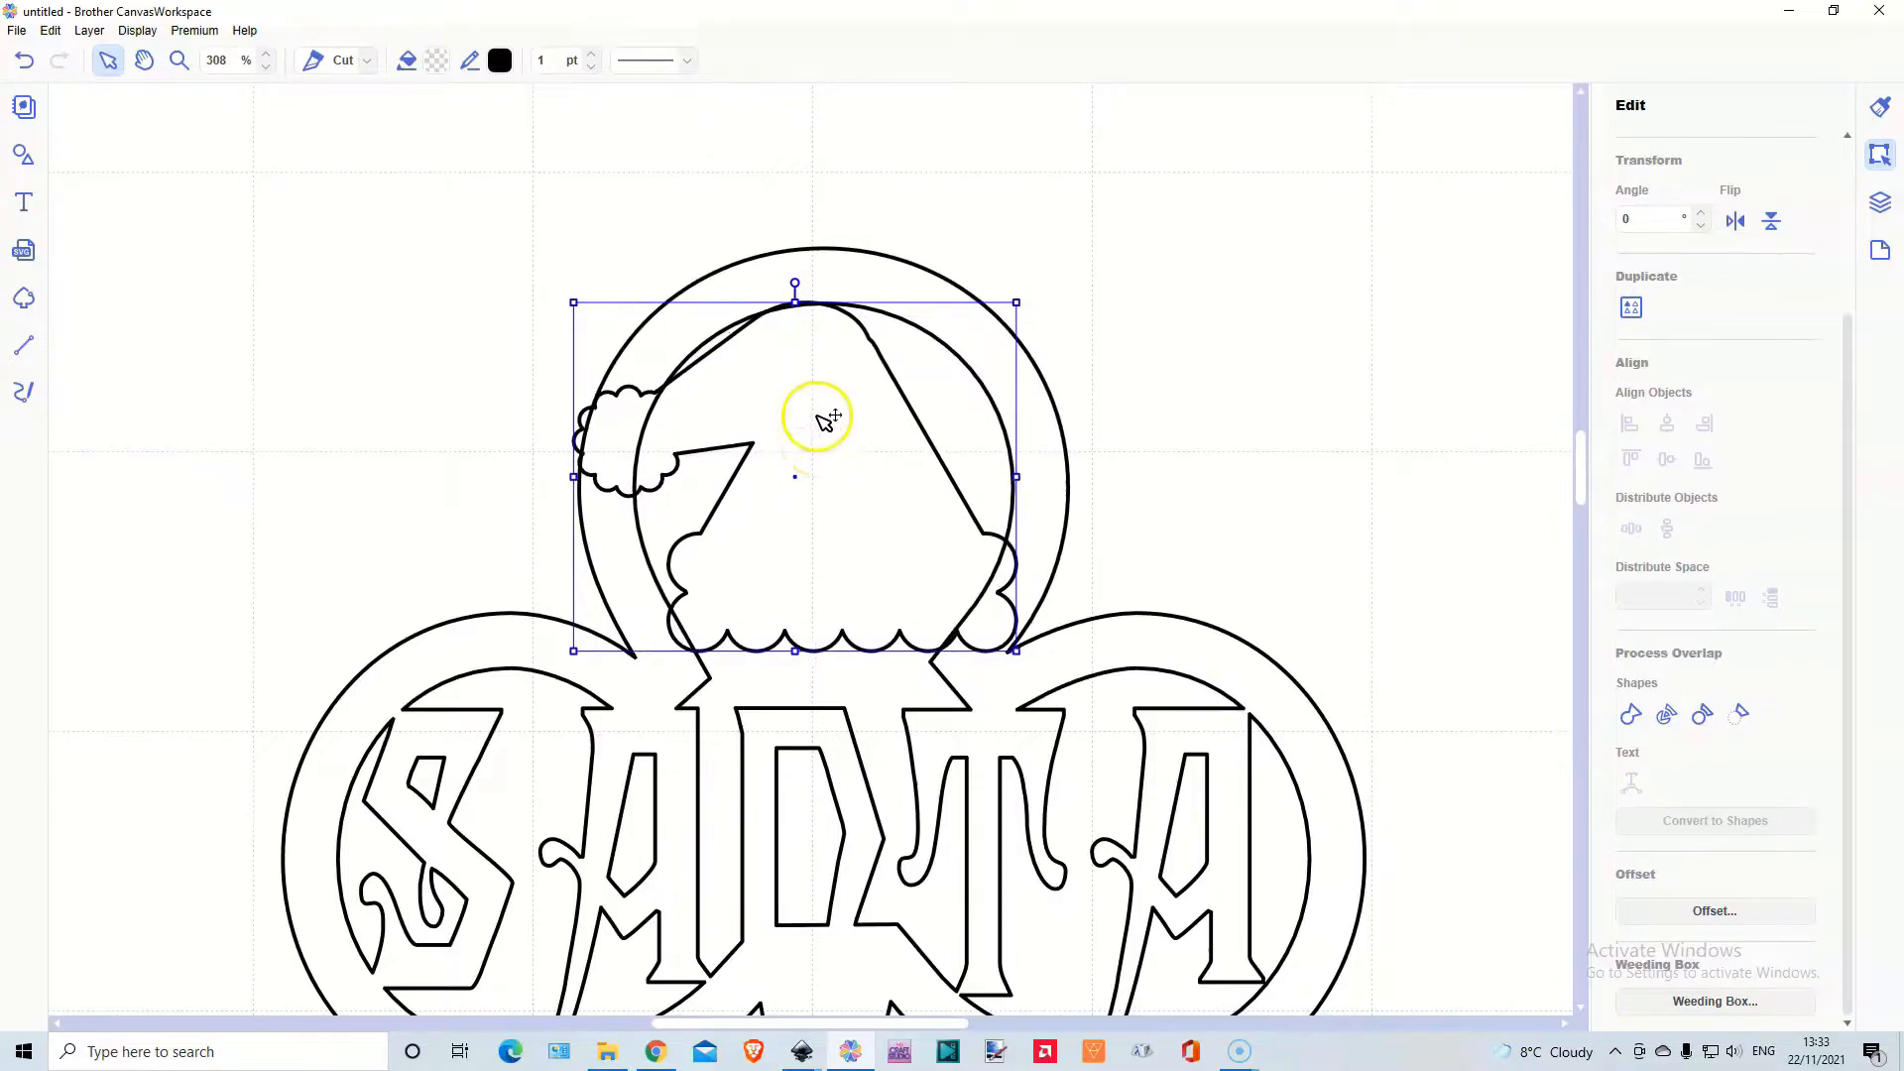
# Rotate the small hat silhouette to 11 degrees and shift it until its pompom, tip and brim overlap the upper ring
pyautogui.moveTo(795, 284); pyautogui.dragTo(821, 286)
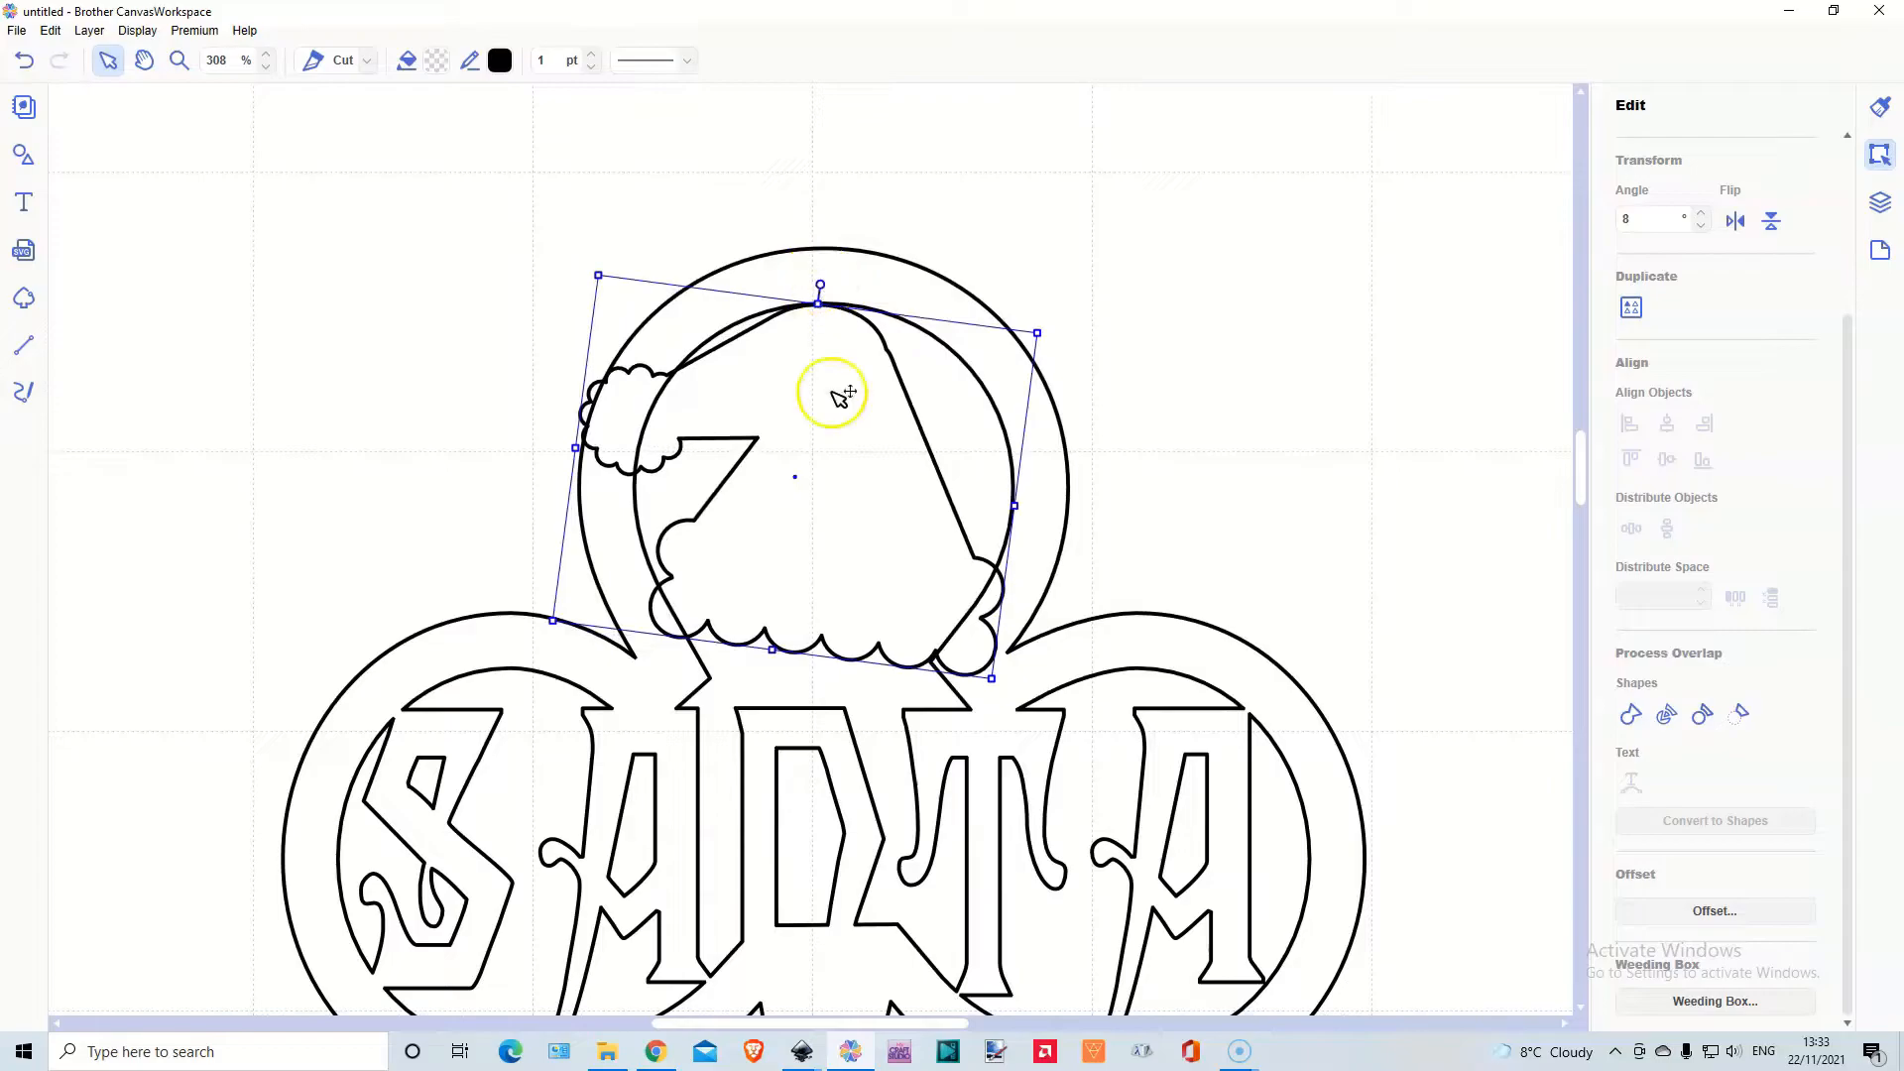
pyautogui.moveTo(843, 515); pyautogui.dragTo(863, 506)
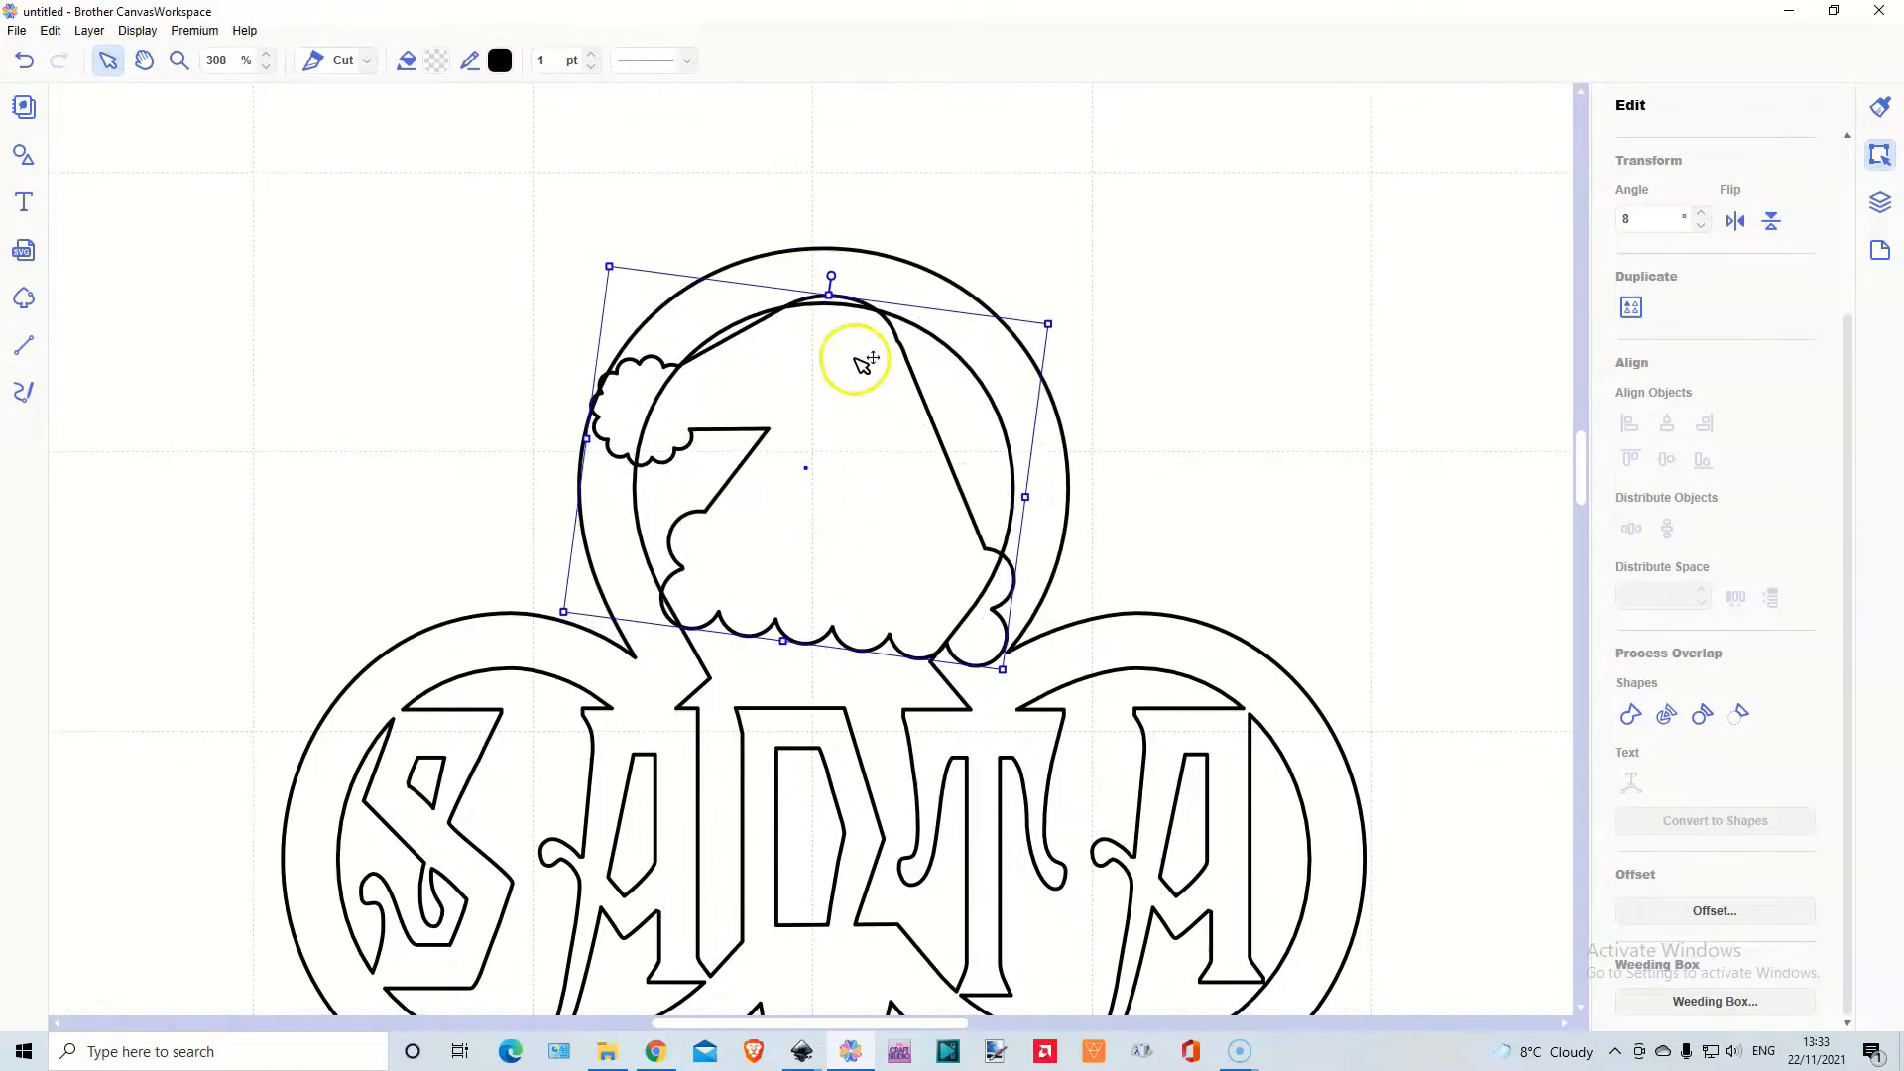
pyautogui.moveTo(831, 274); pyautogui.dragTo(843, 274)
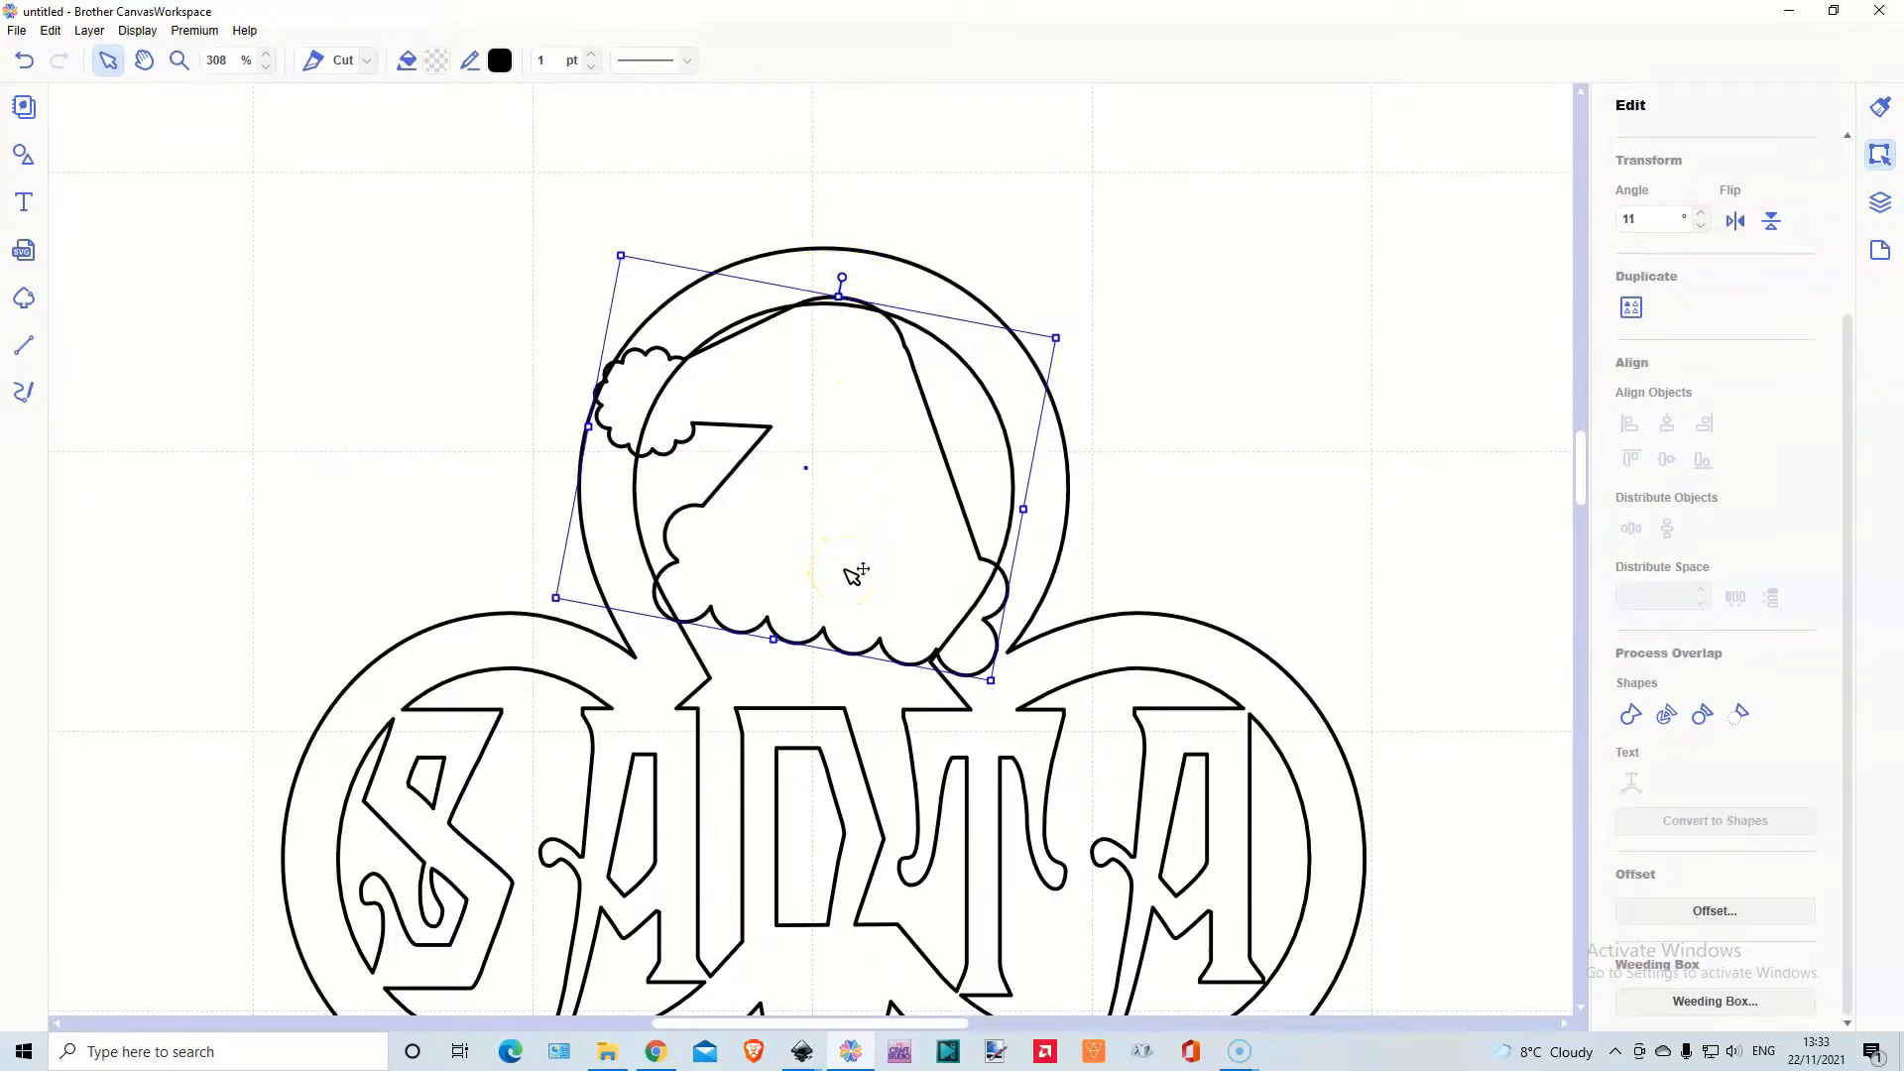
pyautogui.moveTo(859, 576); pyautogui.dragTo(862, 576)
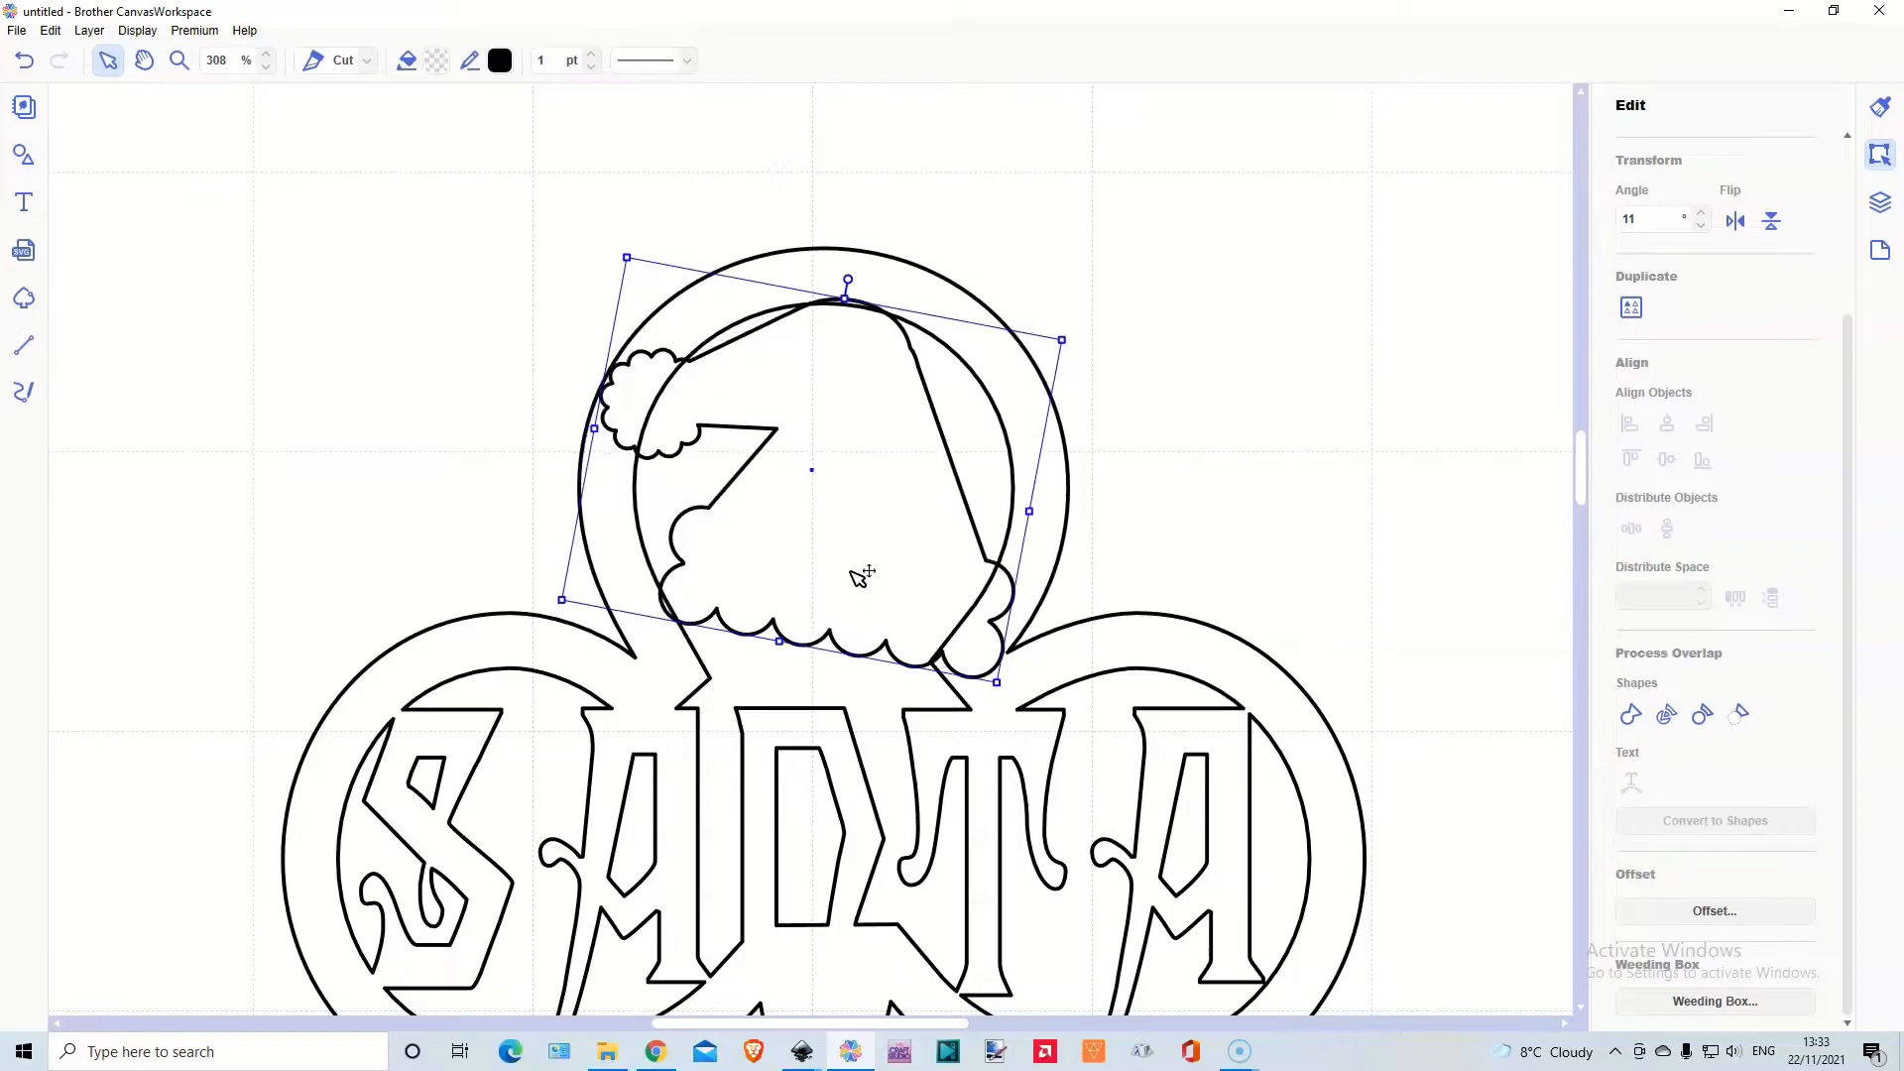
pyautogui.moveTo(859, 575); pyautogui.dragTo(864, 576)
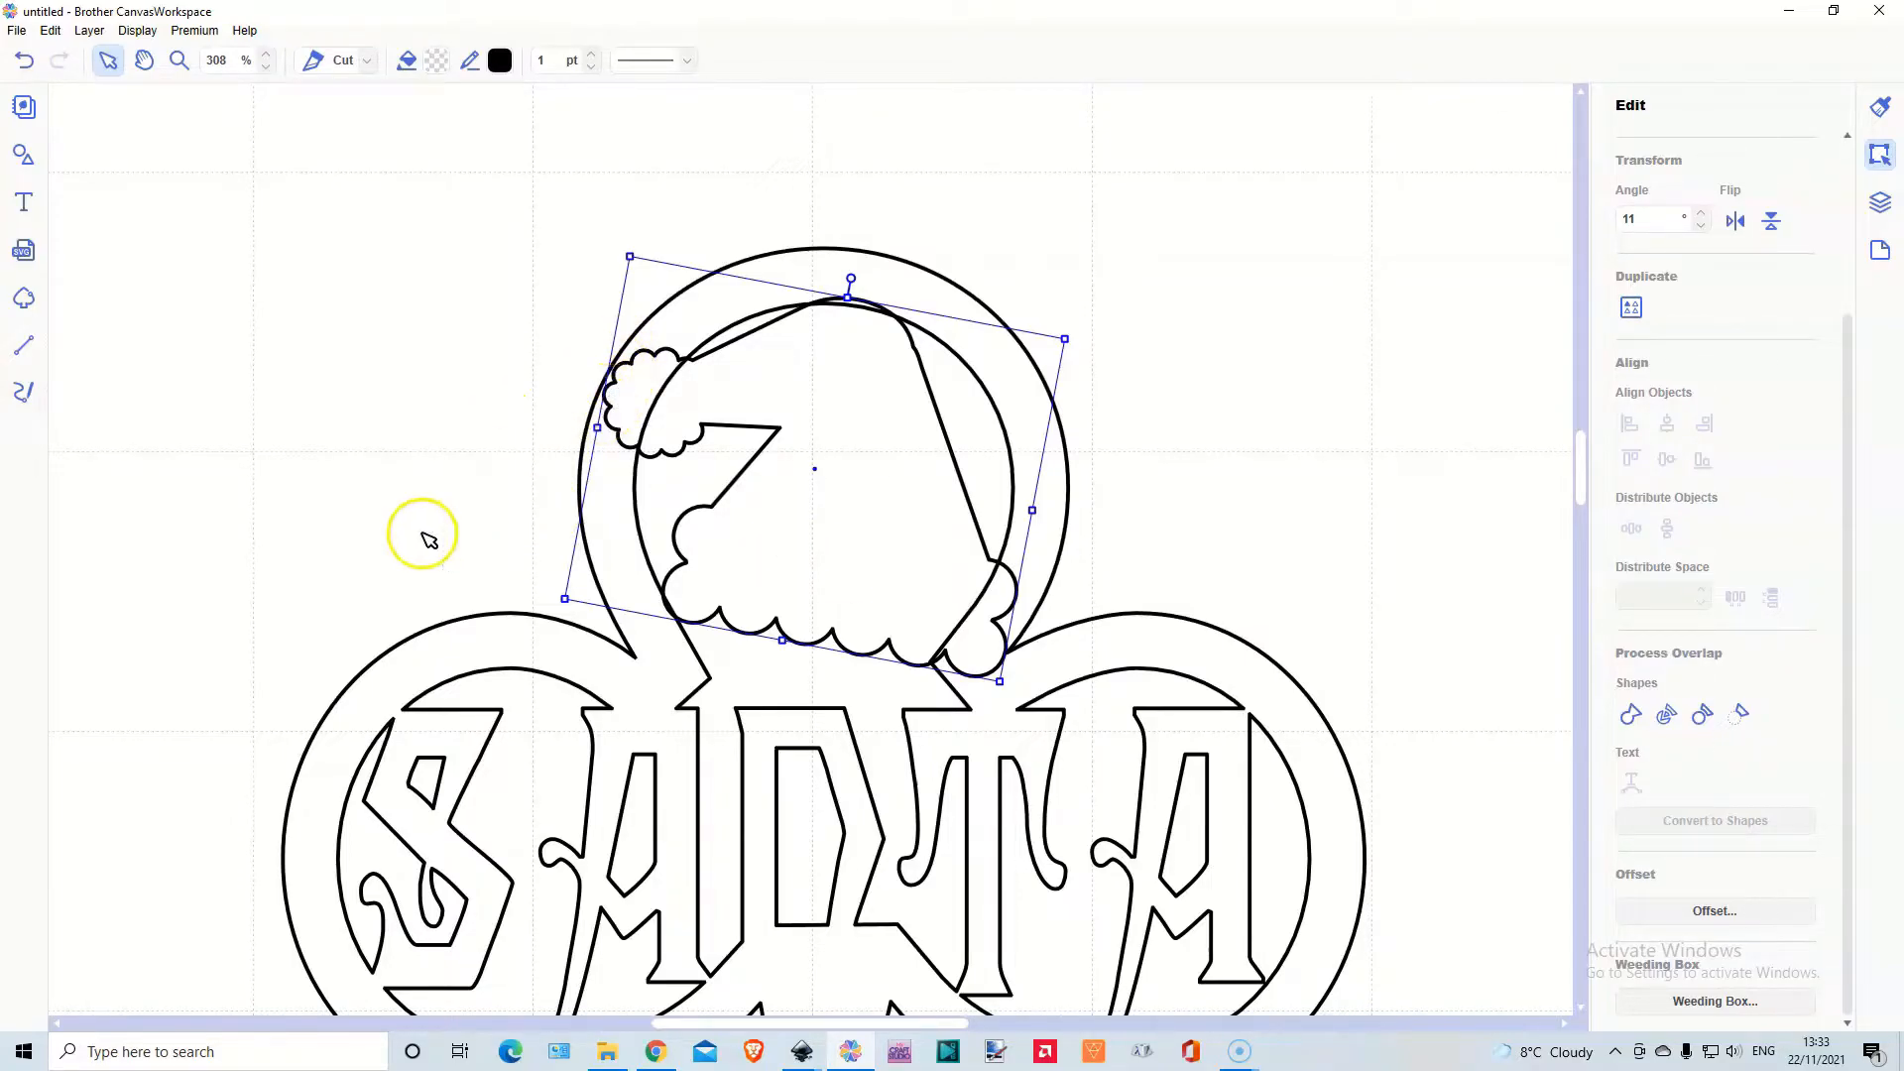
# Weld the tilted hat silhouette to the SANTA key
pyautogui.click(546, 282)
pyautogui.click(759, 426)
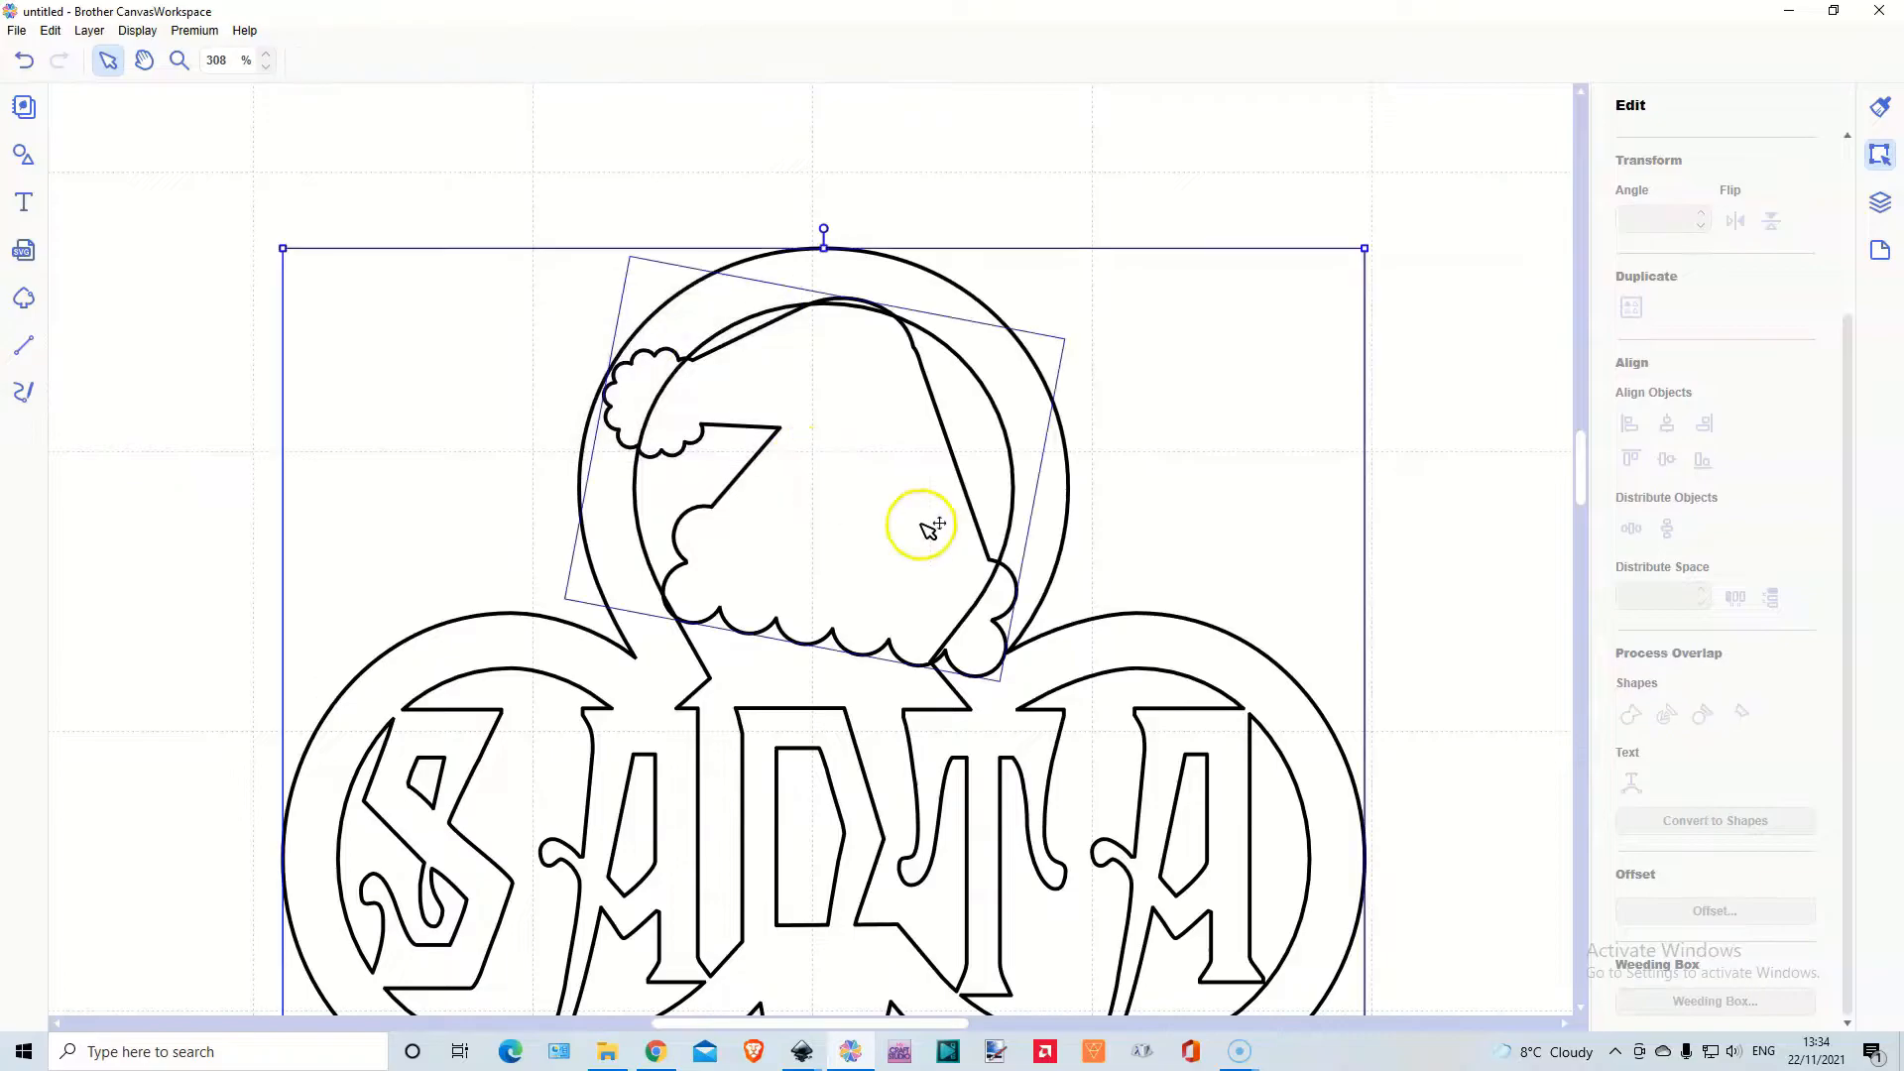
pyautogui.click(1633, 716)
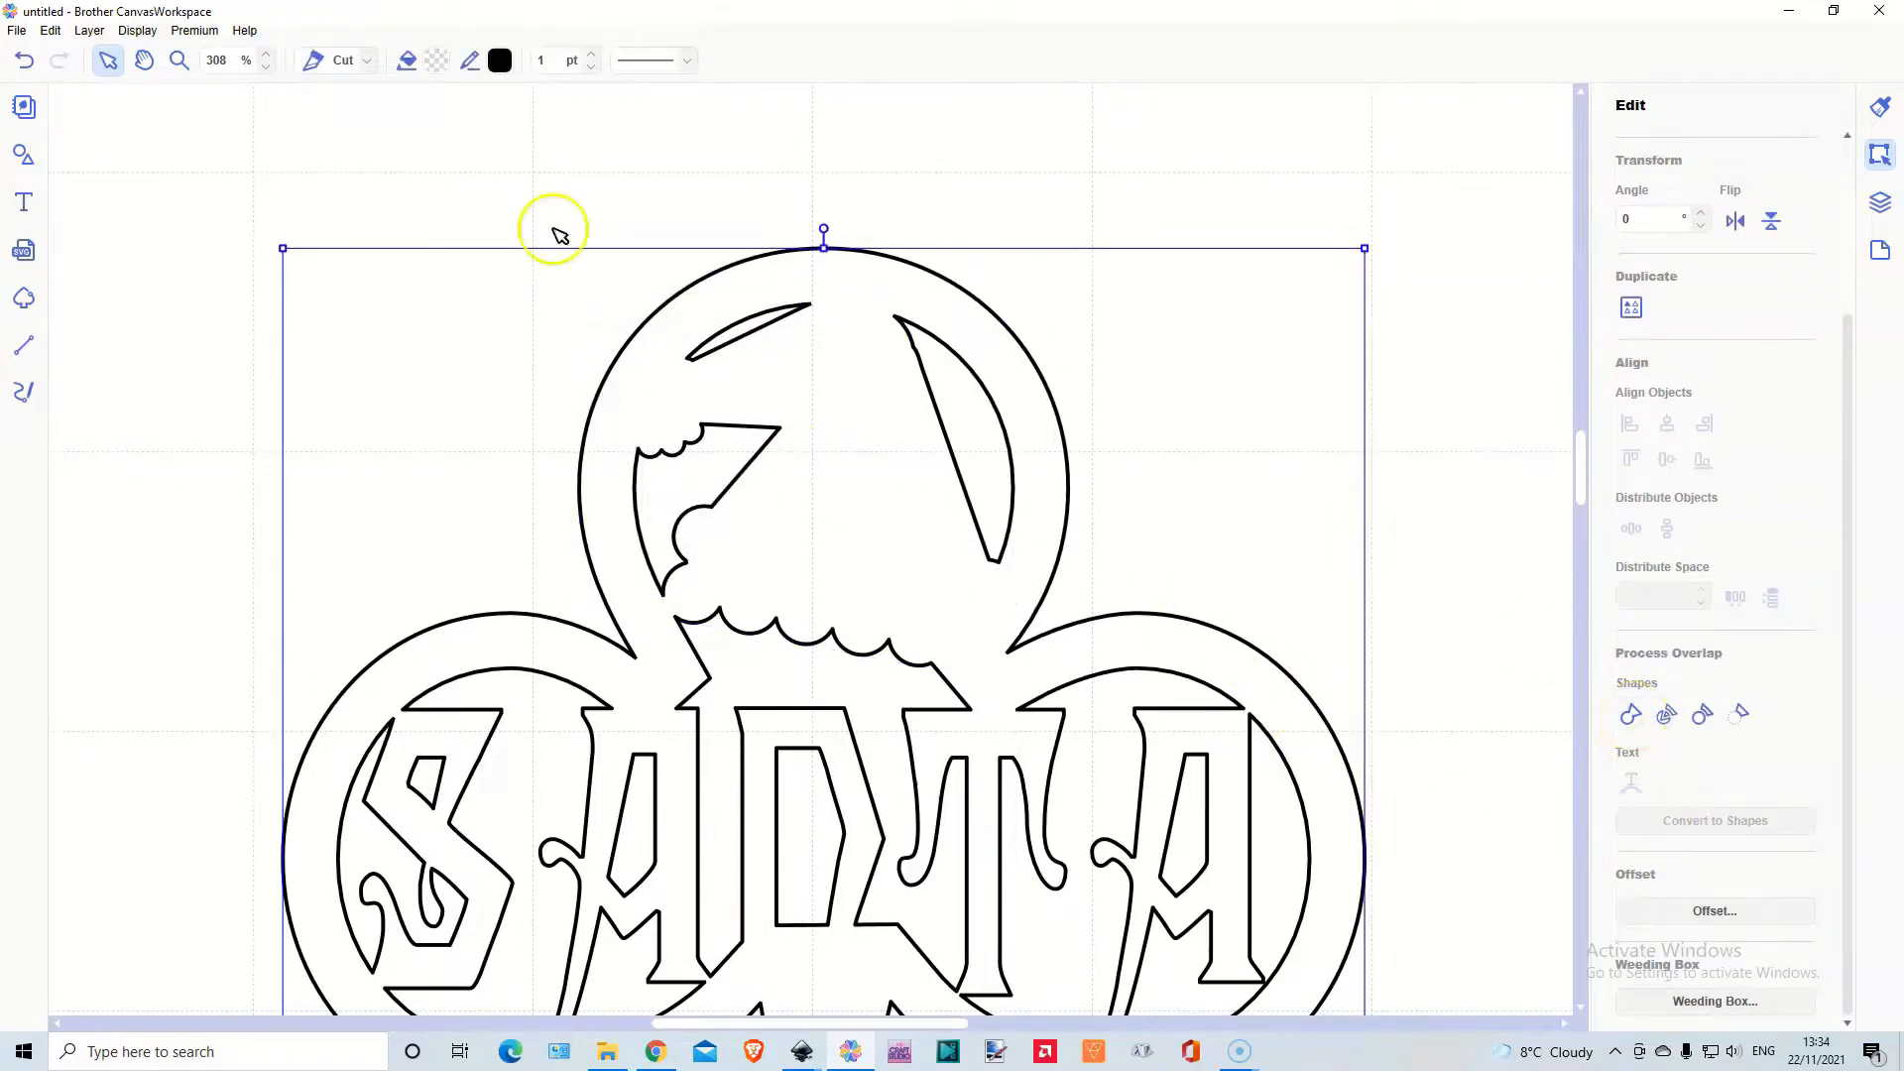
# Move the welded SANTA key slightly up and across the mat, clear of the large hat's brim
pyautogui.click(137, 30)
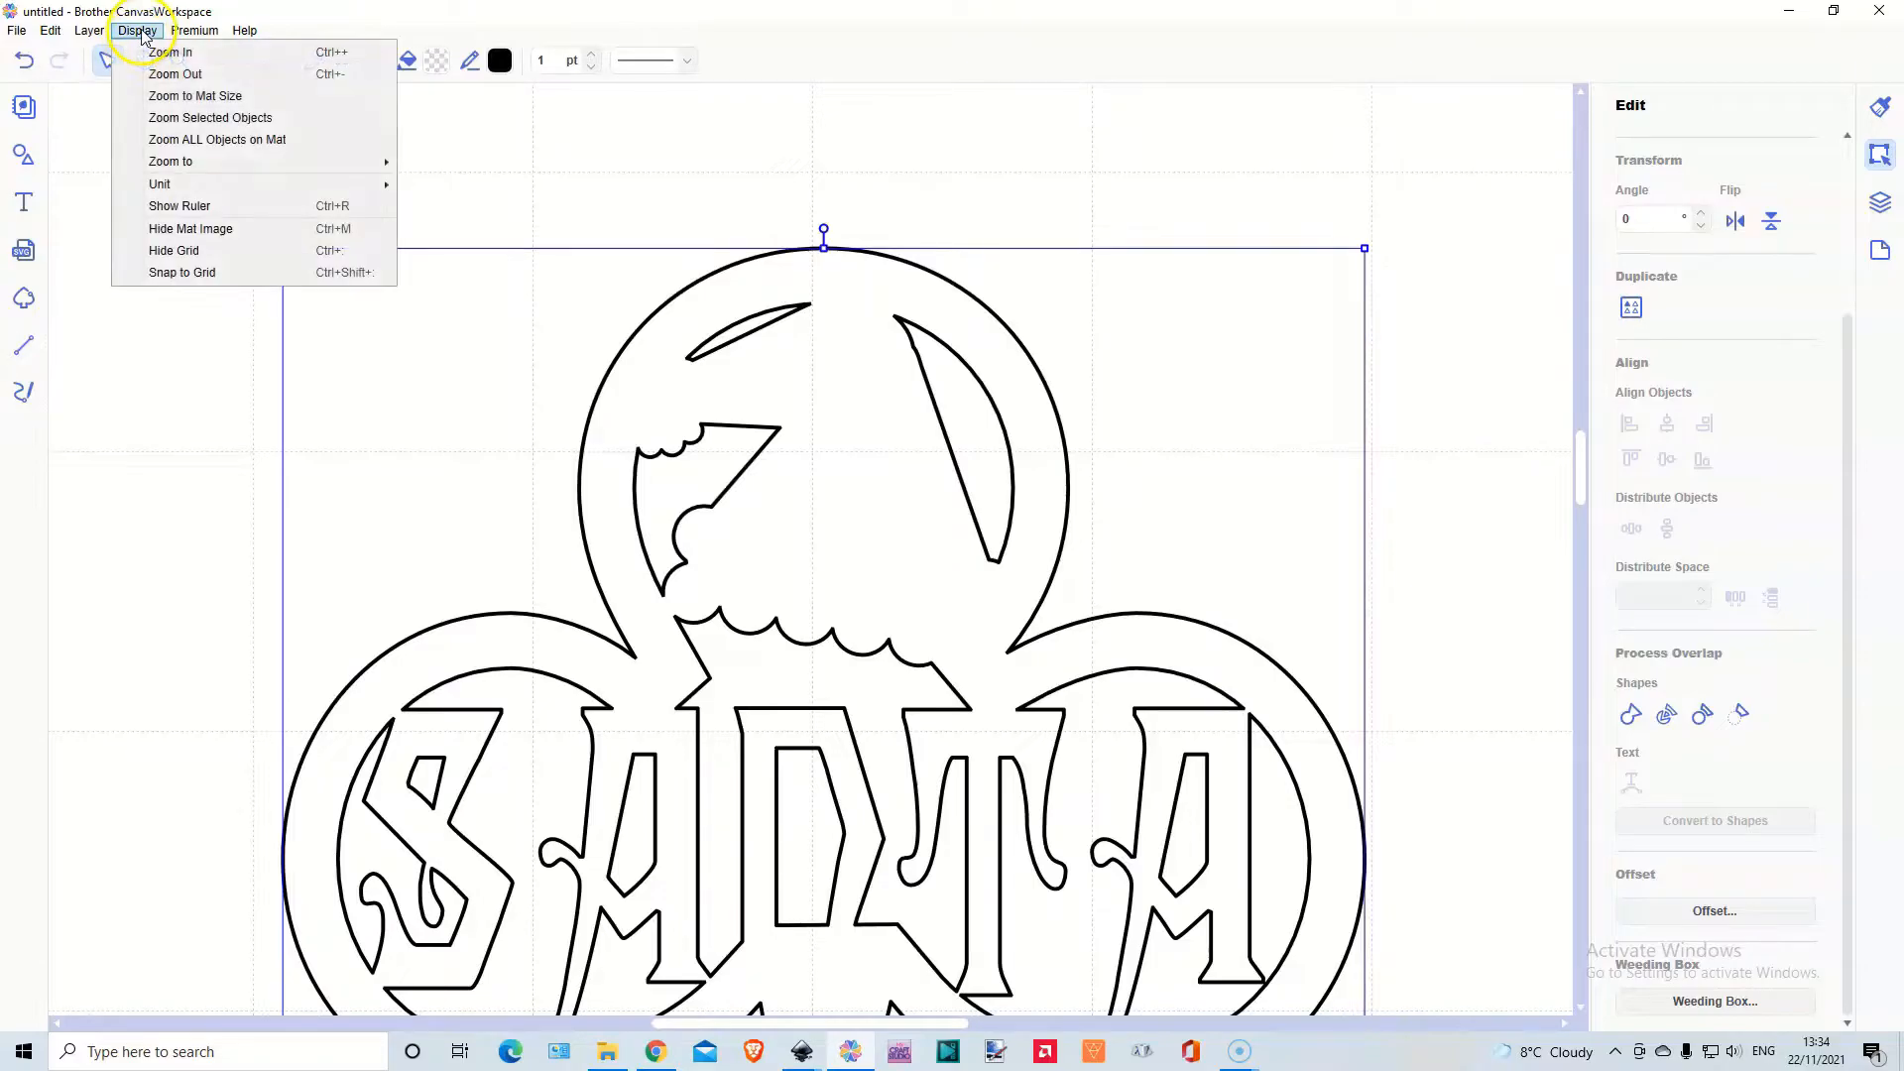
pyautogui.click(173, 95)
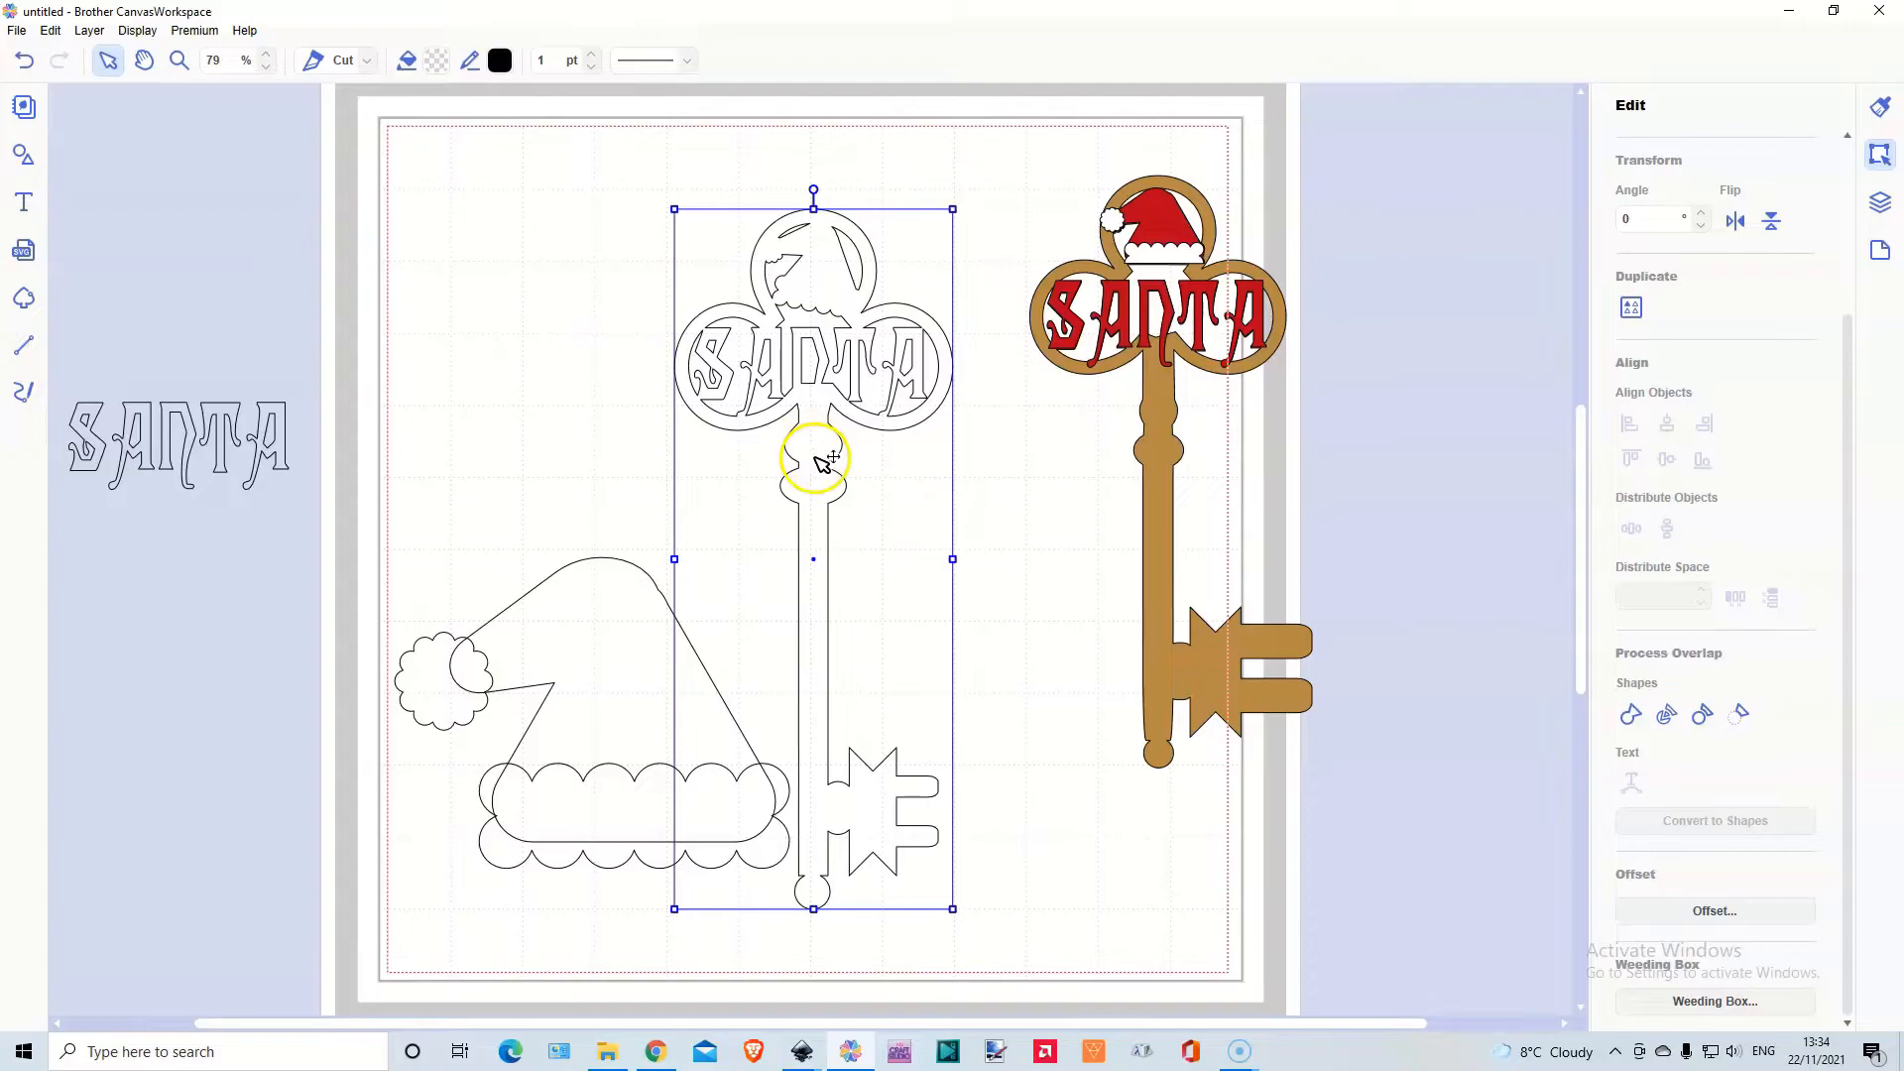
pyautogui.moveTo(826, 484); pyautogui.dragTo(849, 467)
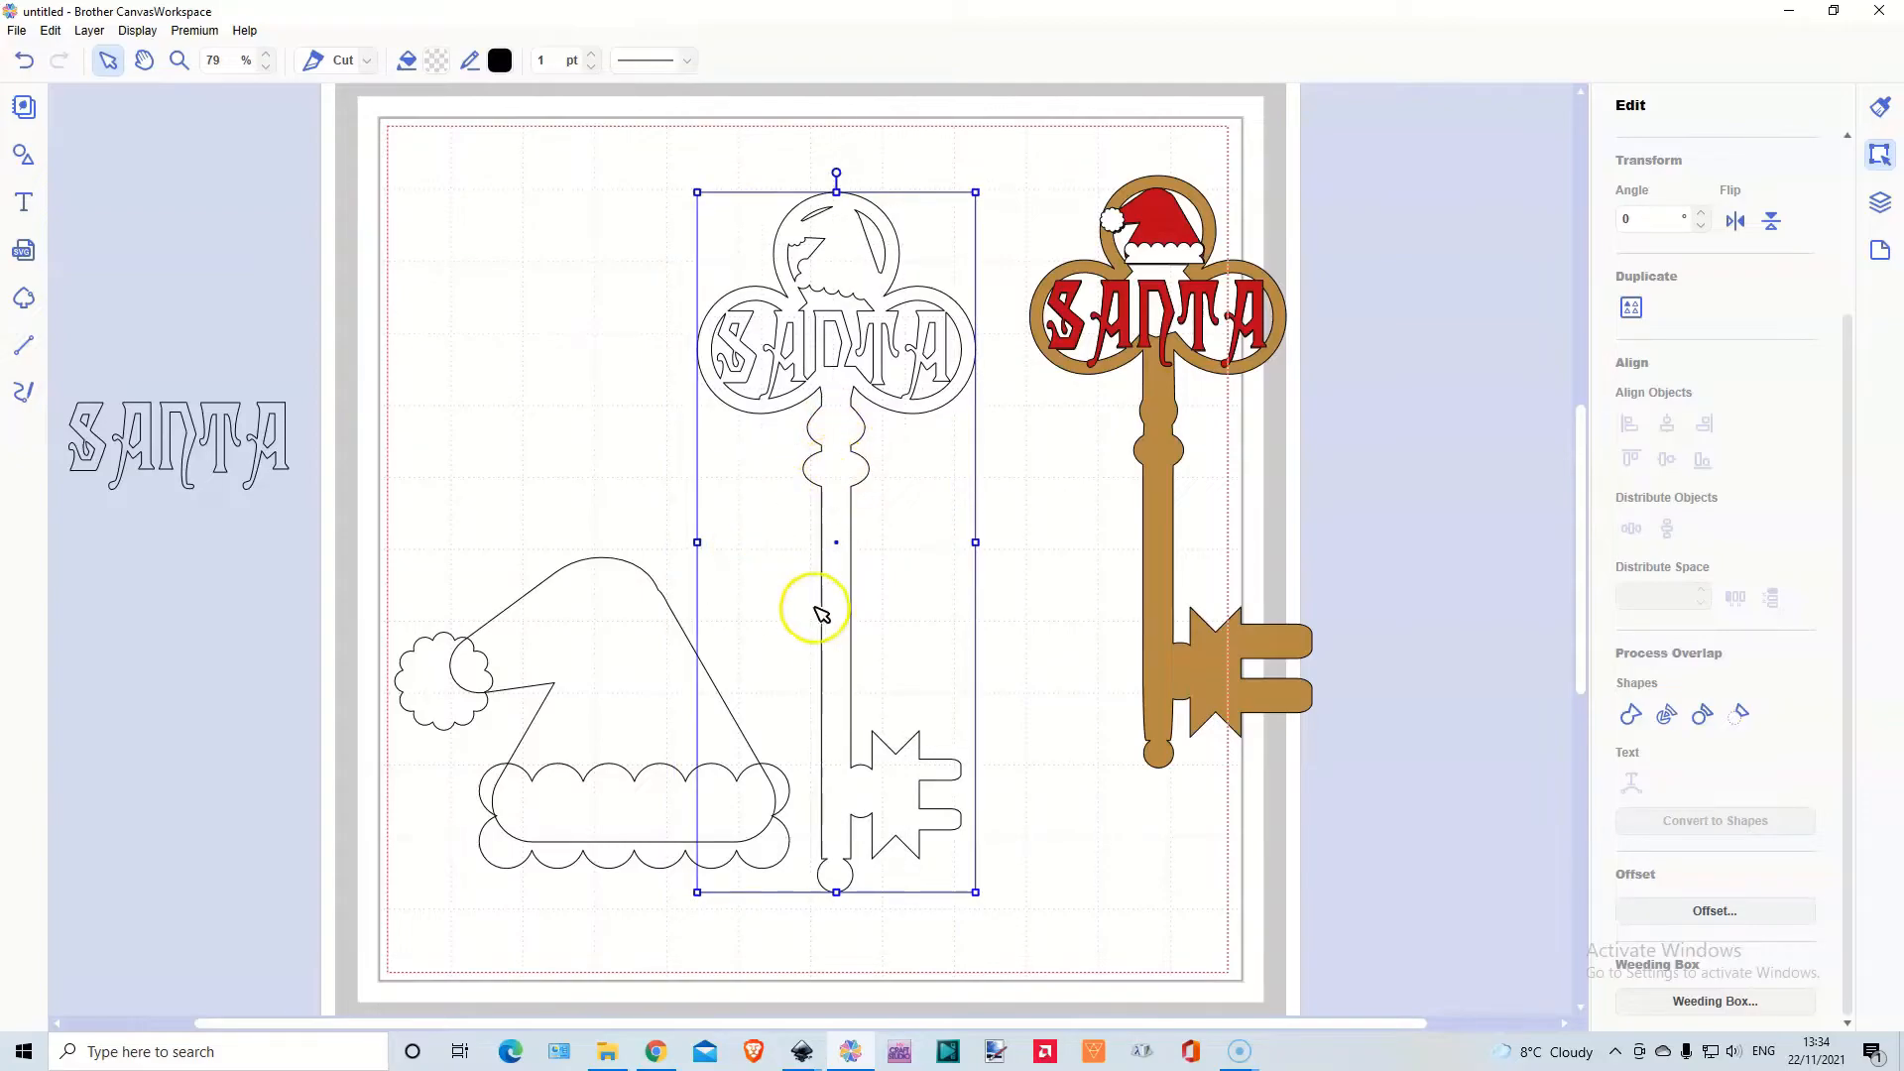
# Fill the large hat's body with red #B80619
pyautogui.click(593, 622)
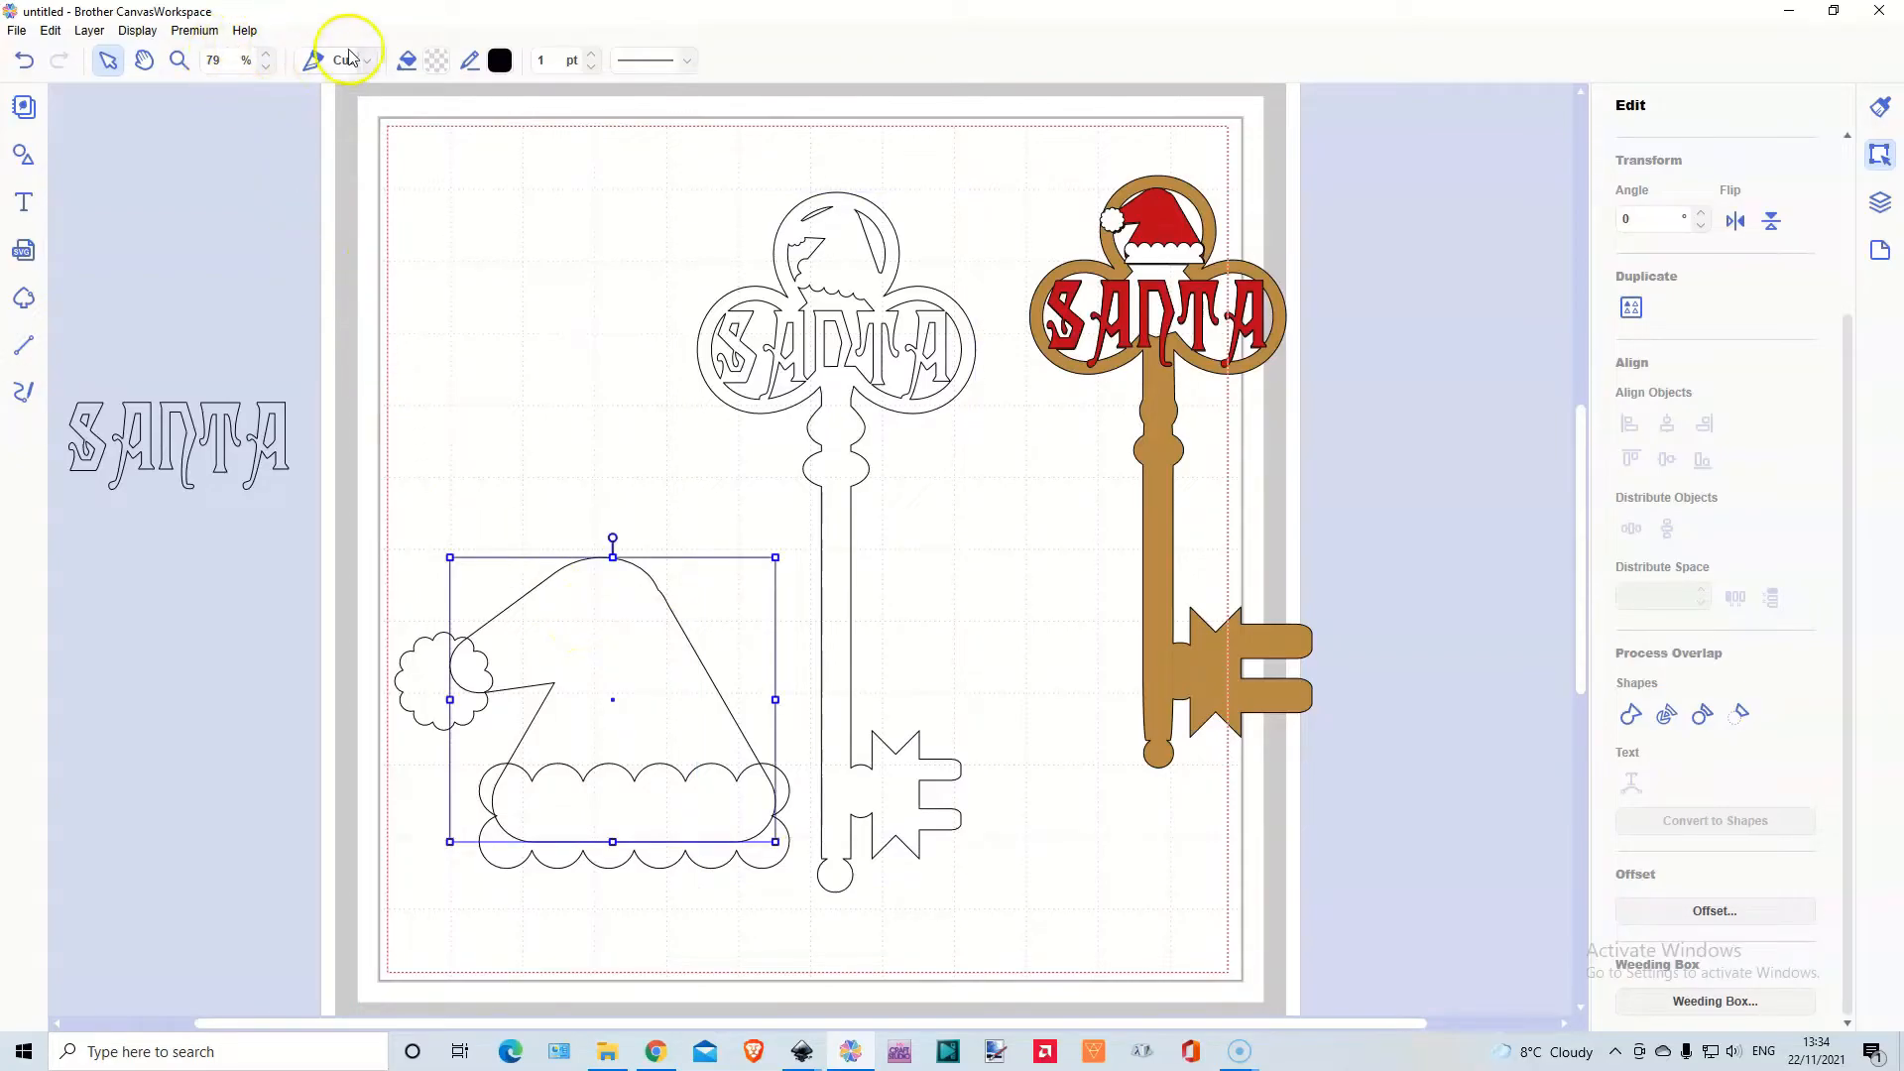
pyautogui.click(409, 60)
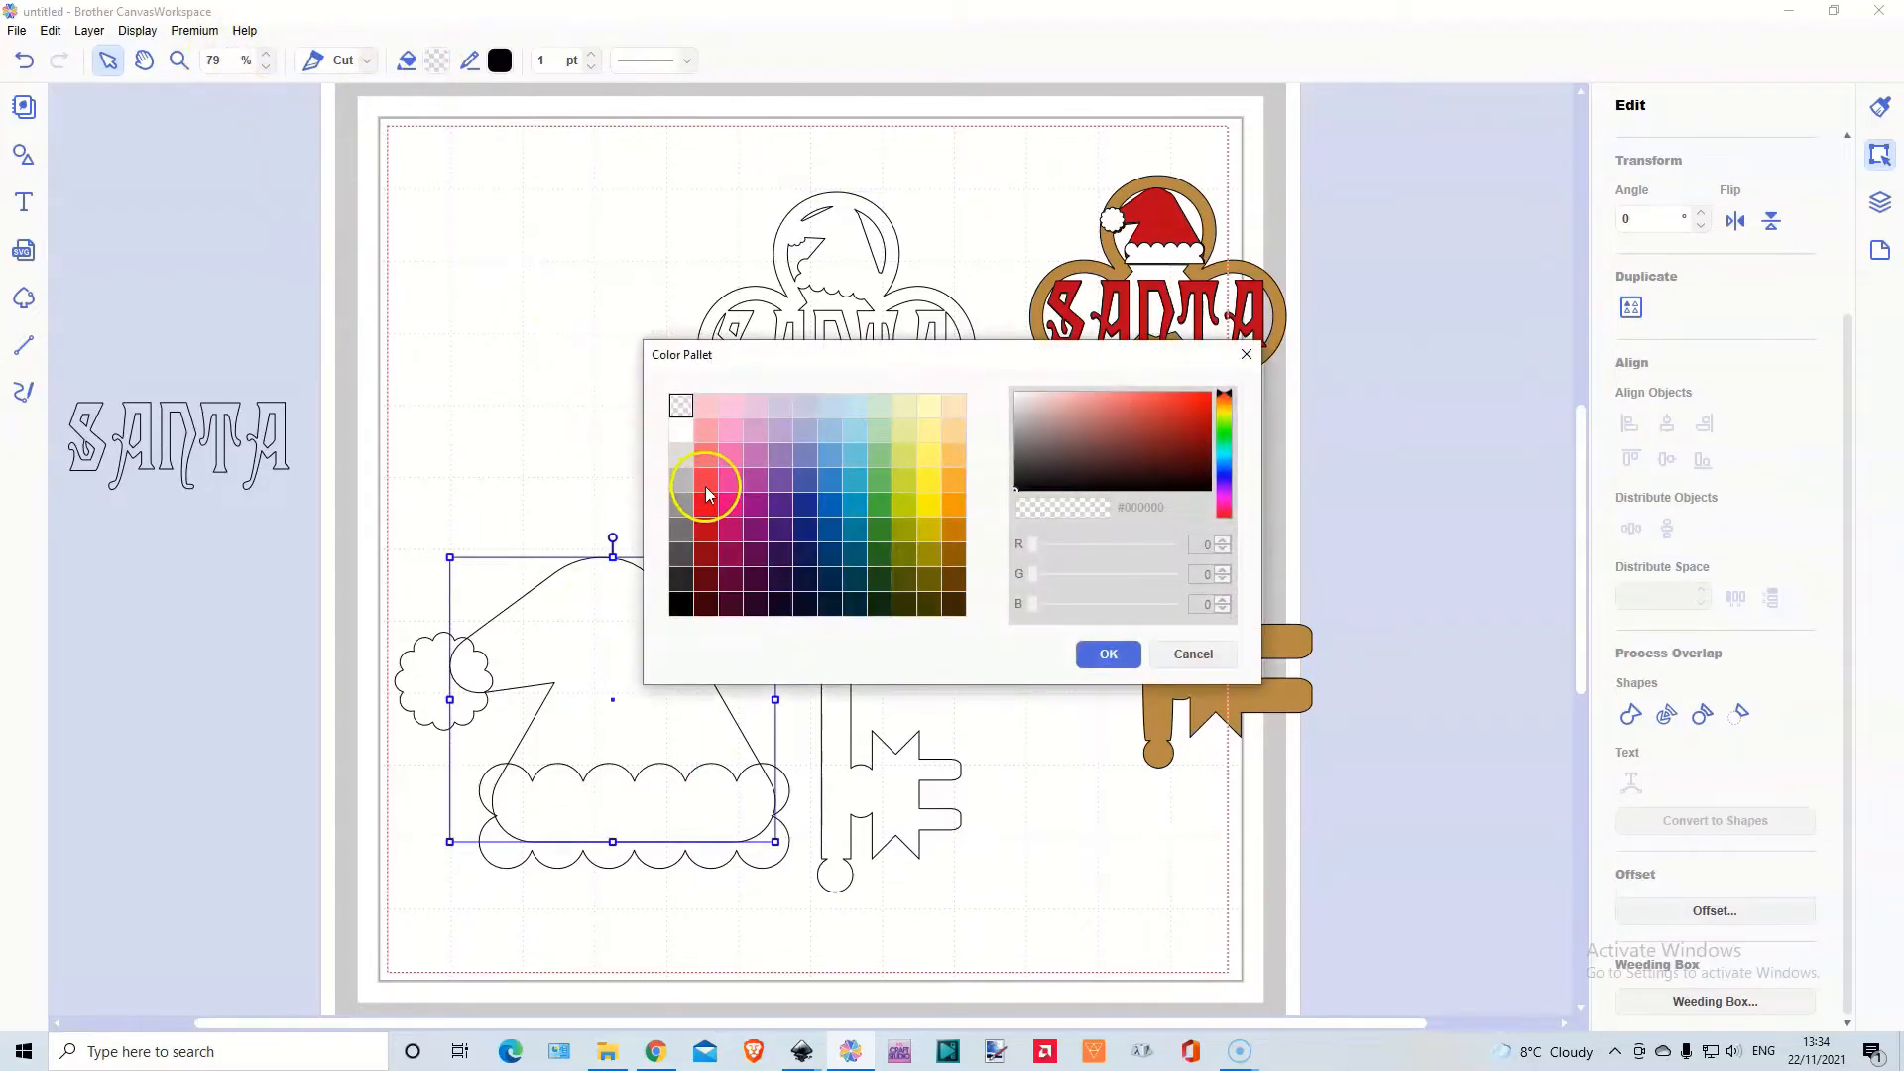
pyautogui.click(705, 529)
pyautogui.click(1108, 654)
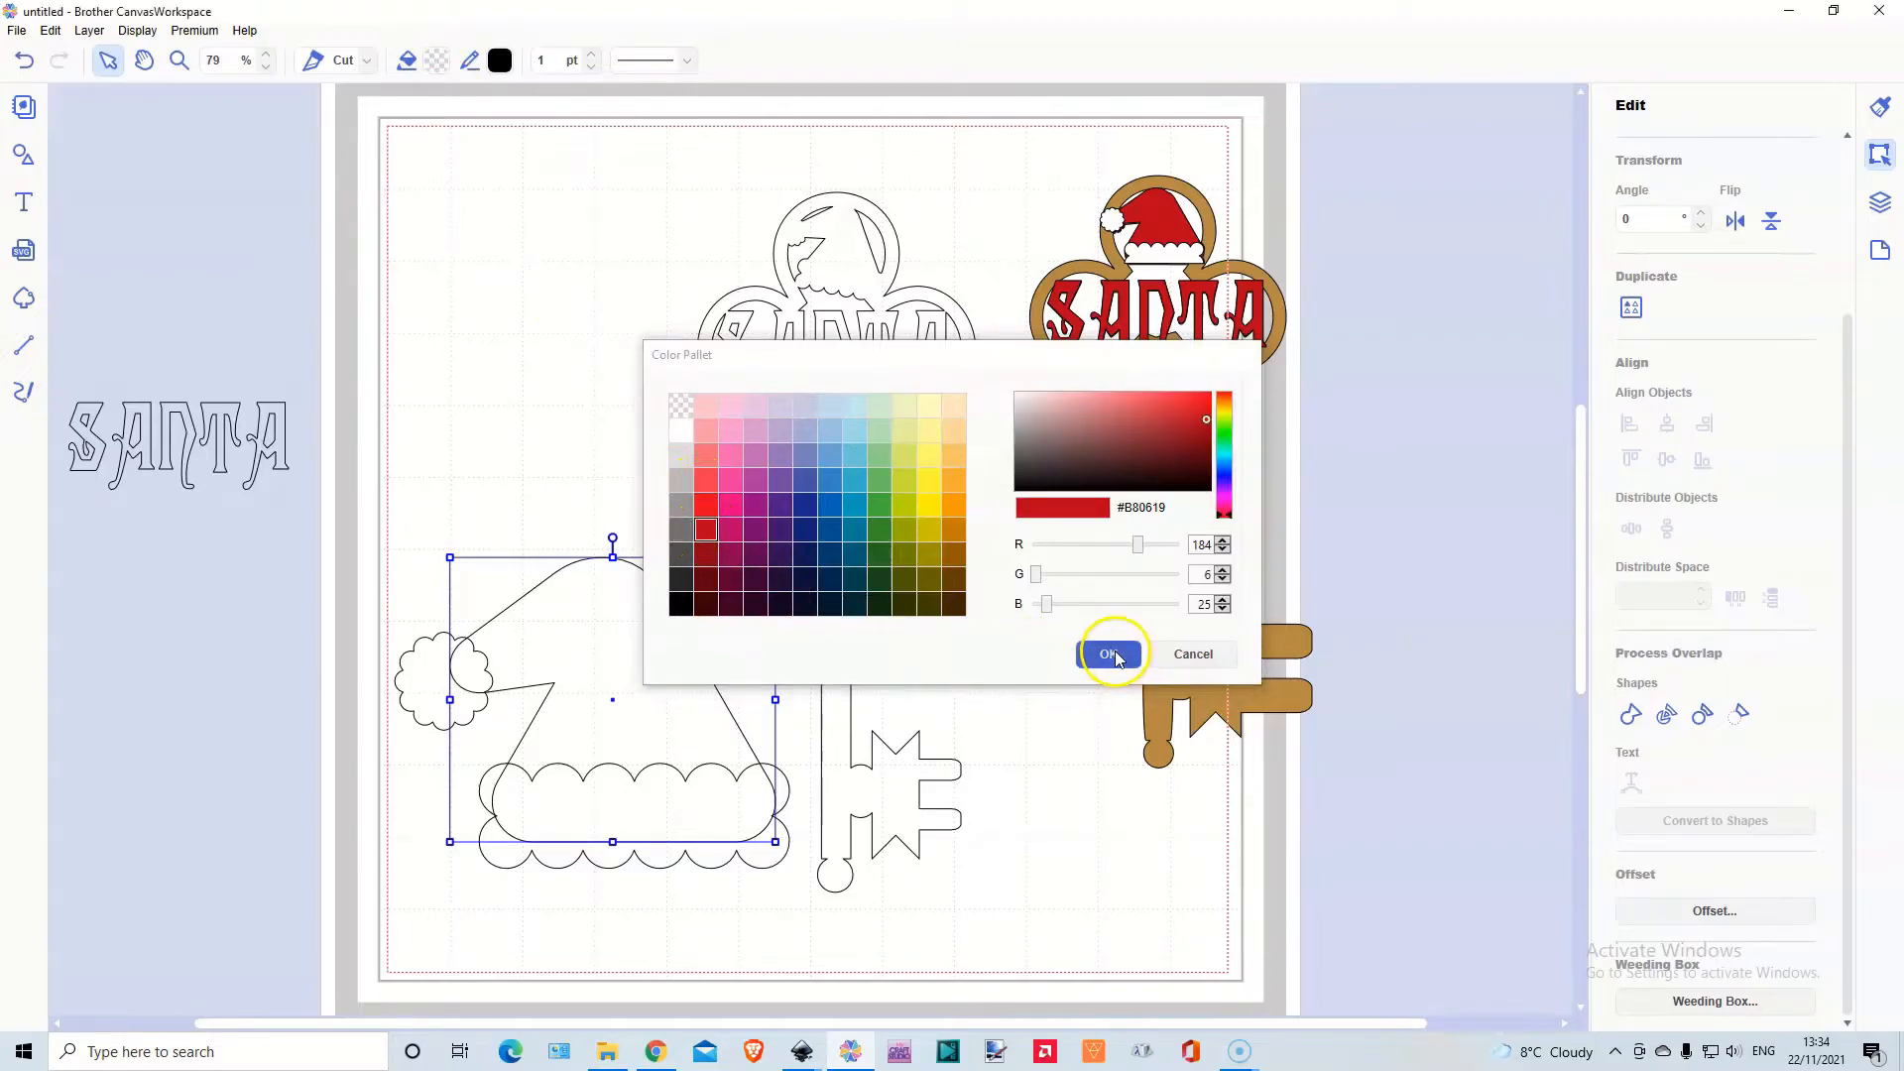
# Fill the hat's scalloped brim and its pompom with white #FFFFFF
pyautogui.click(772, 859)
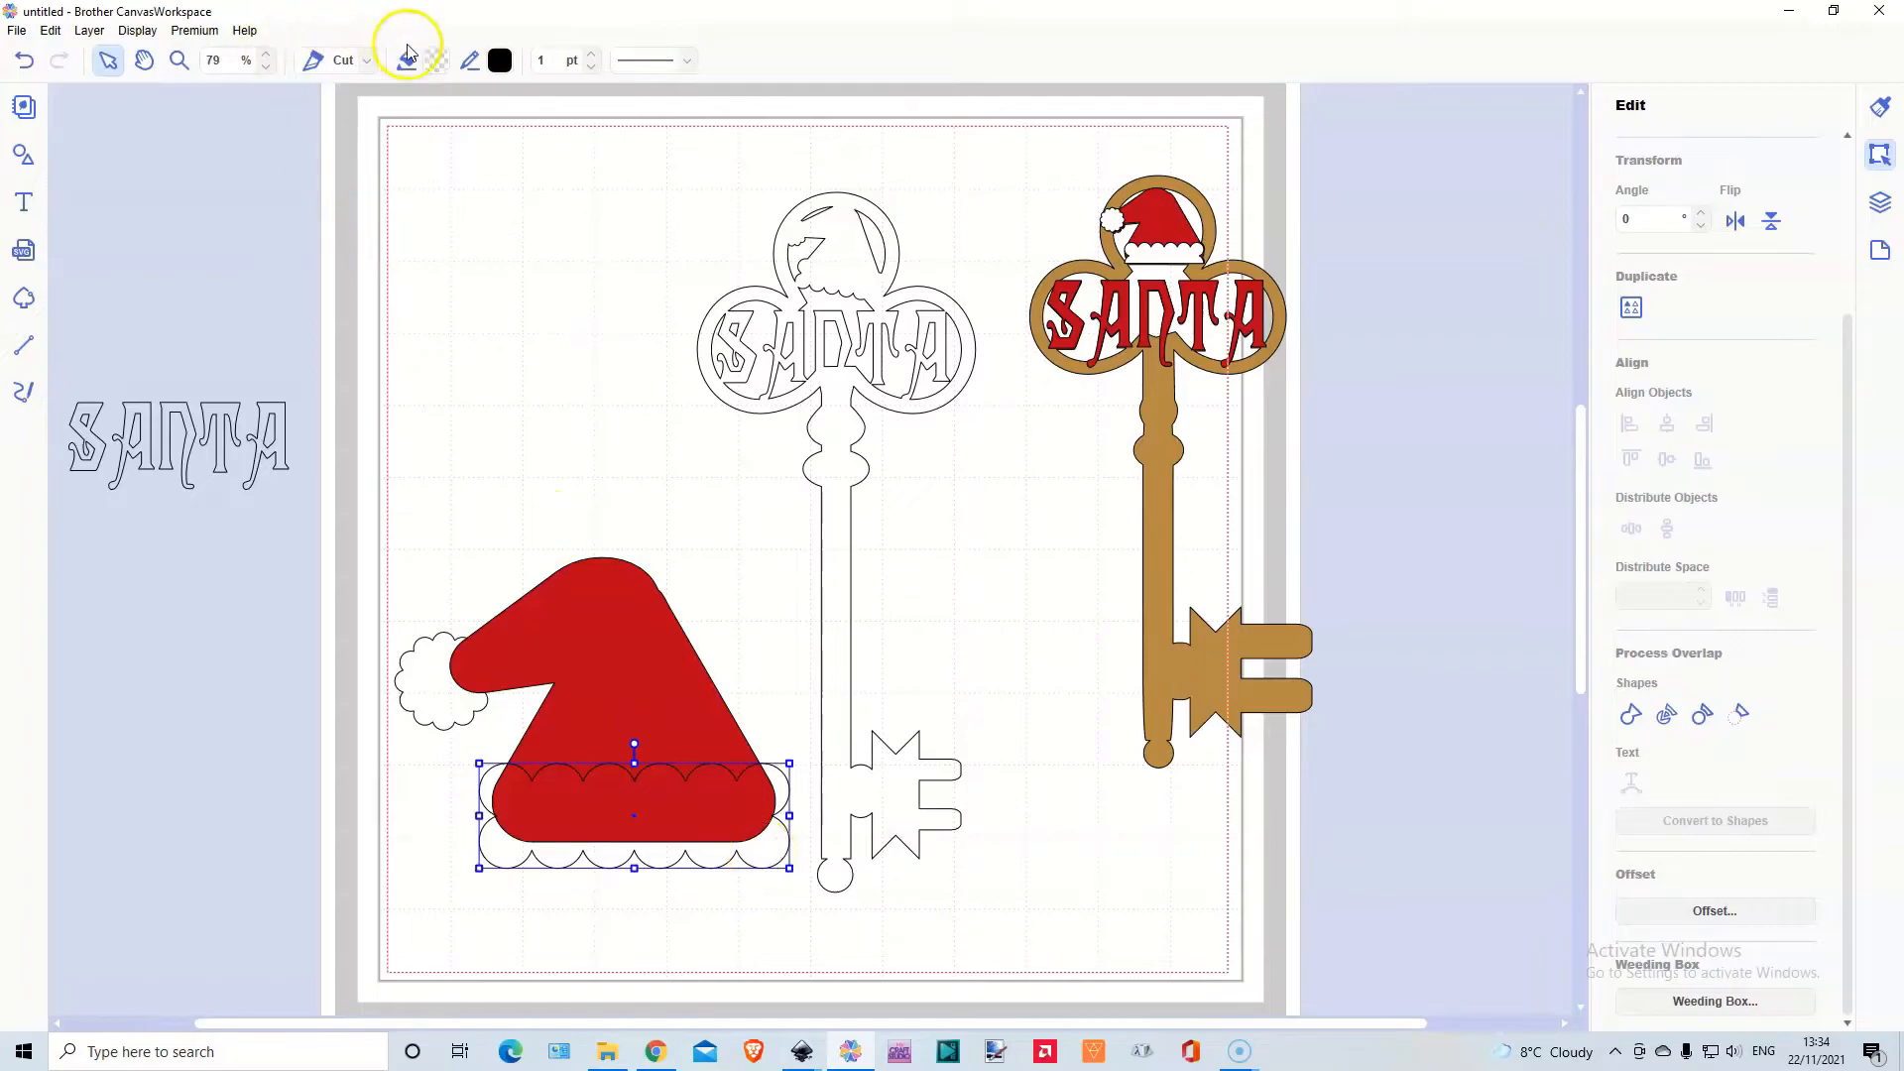
pyautogui.click(437, 65)
pyautogui.click(680, 432)
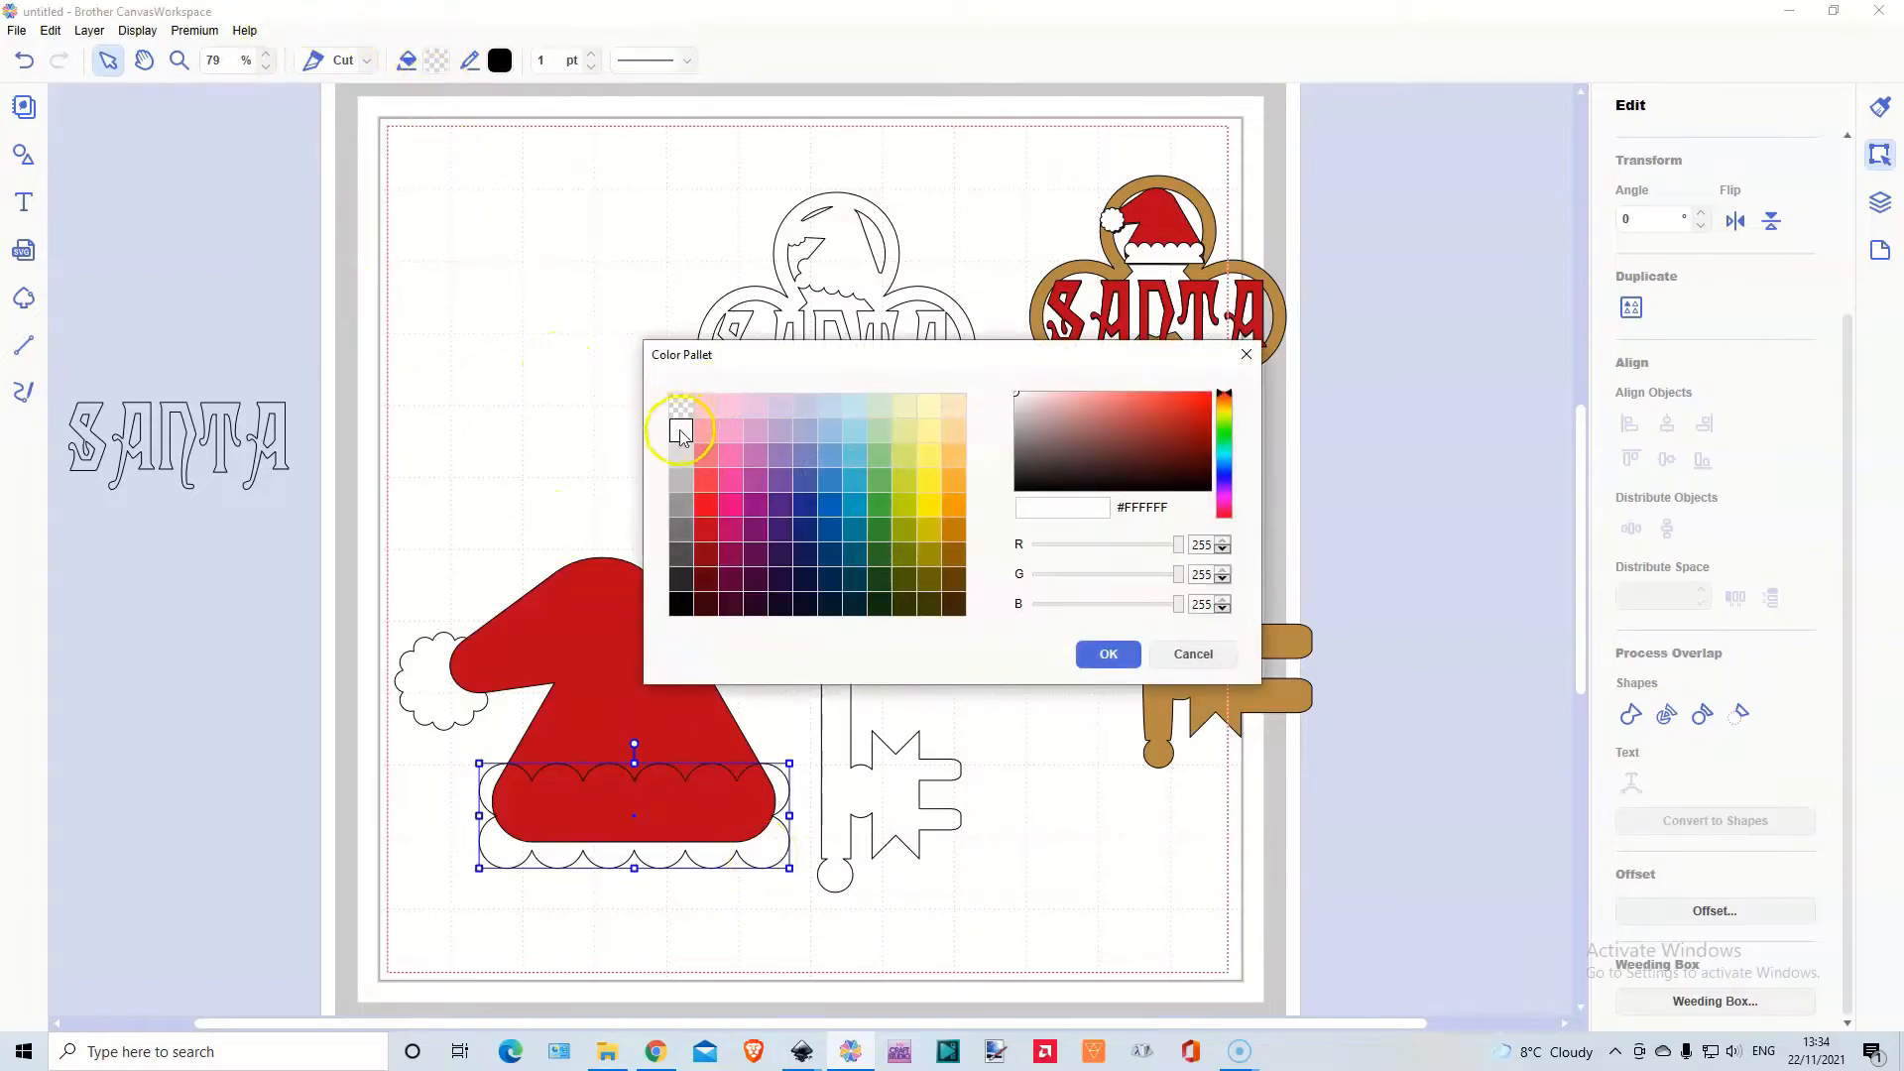
pyautogui.click(1111, 650)
pyautogui.click(399, 637)
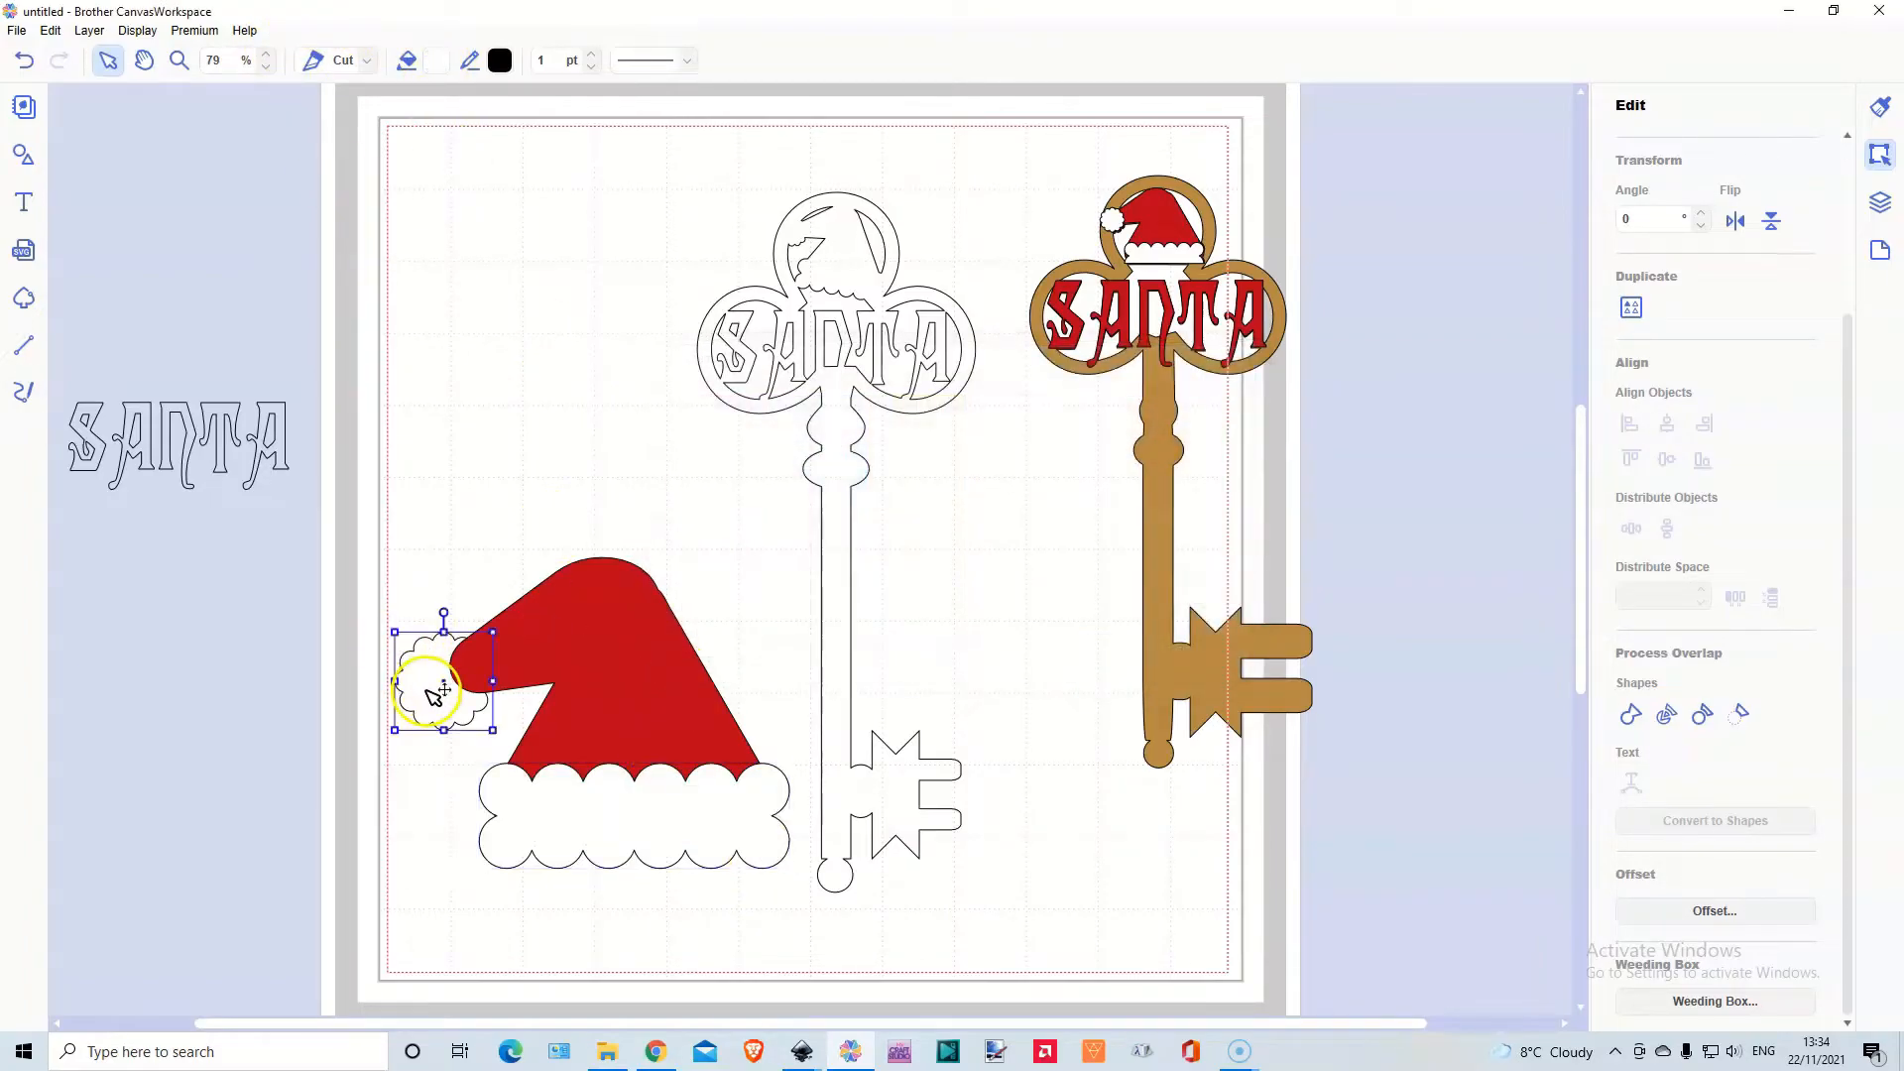
pyautogui.click(440, 63)
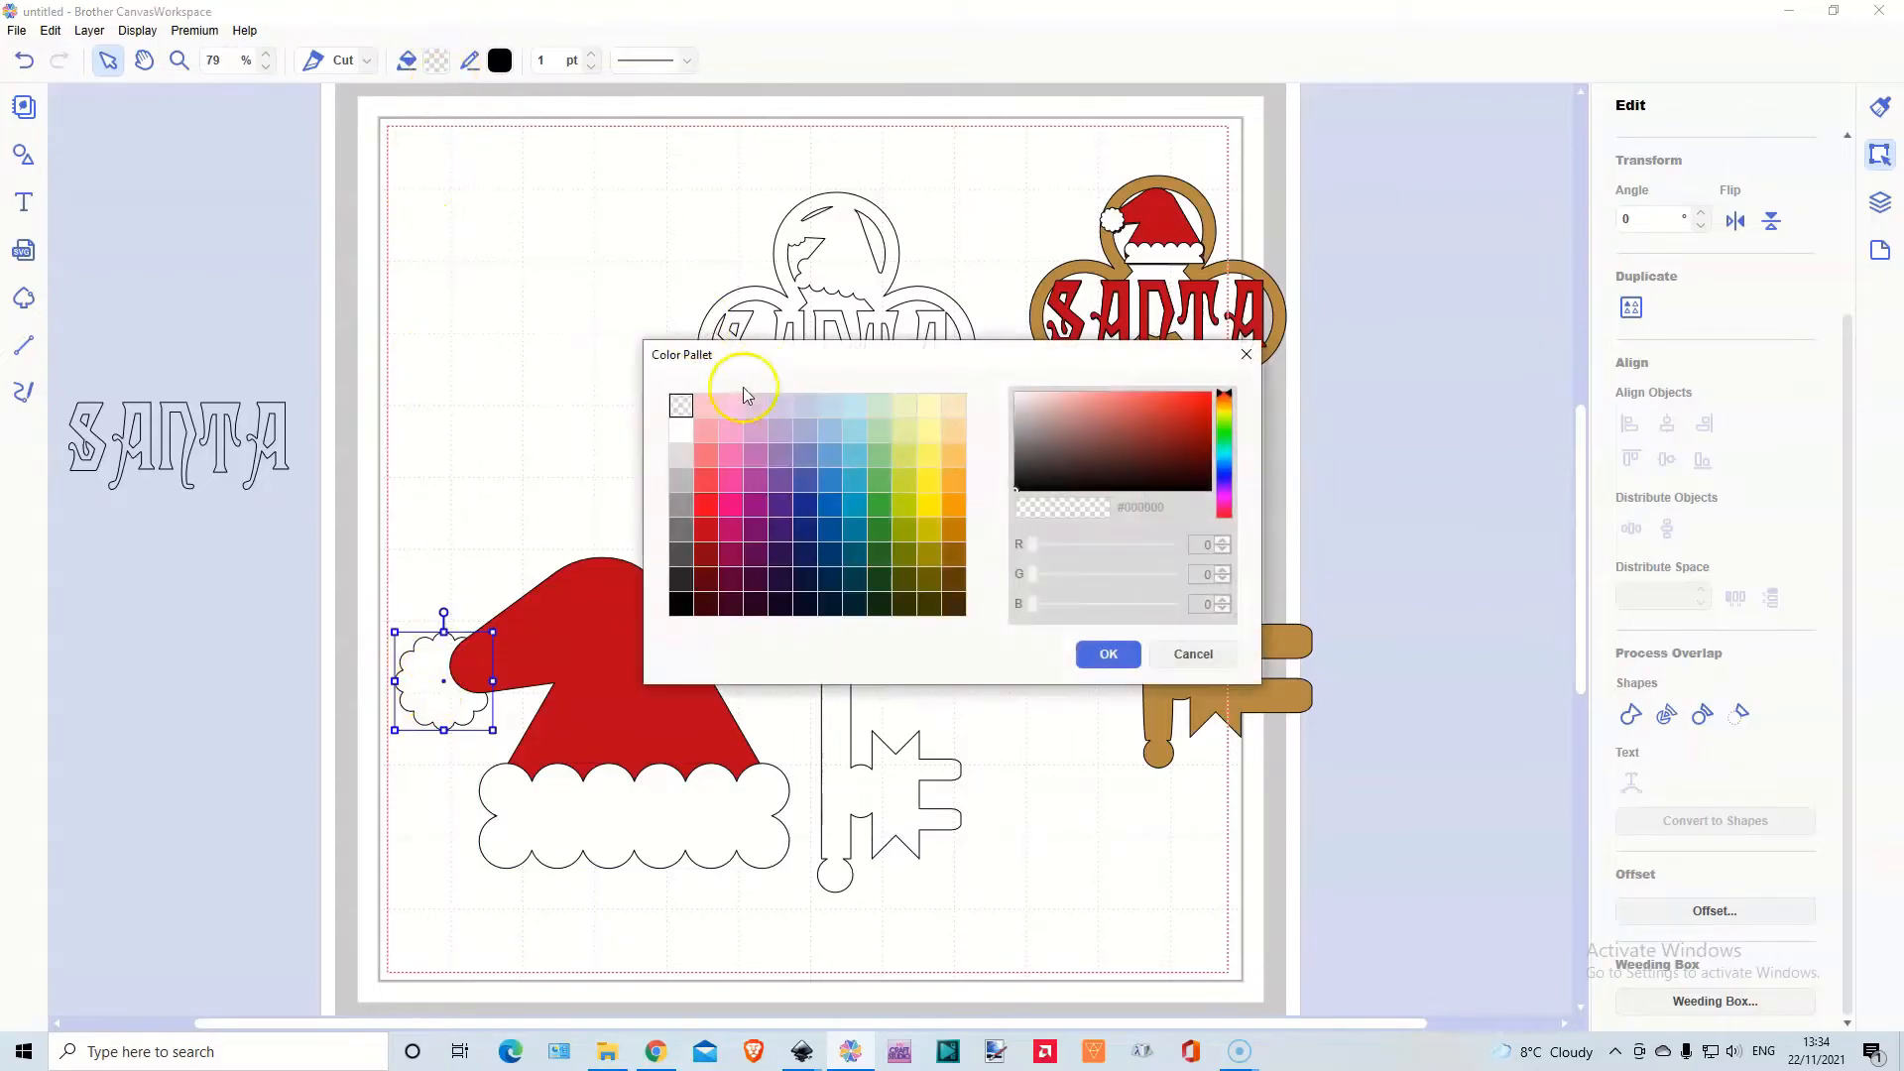
pyautogui.click(686, 437)
pyautogui.click(1108, 653)
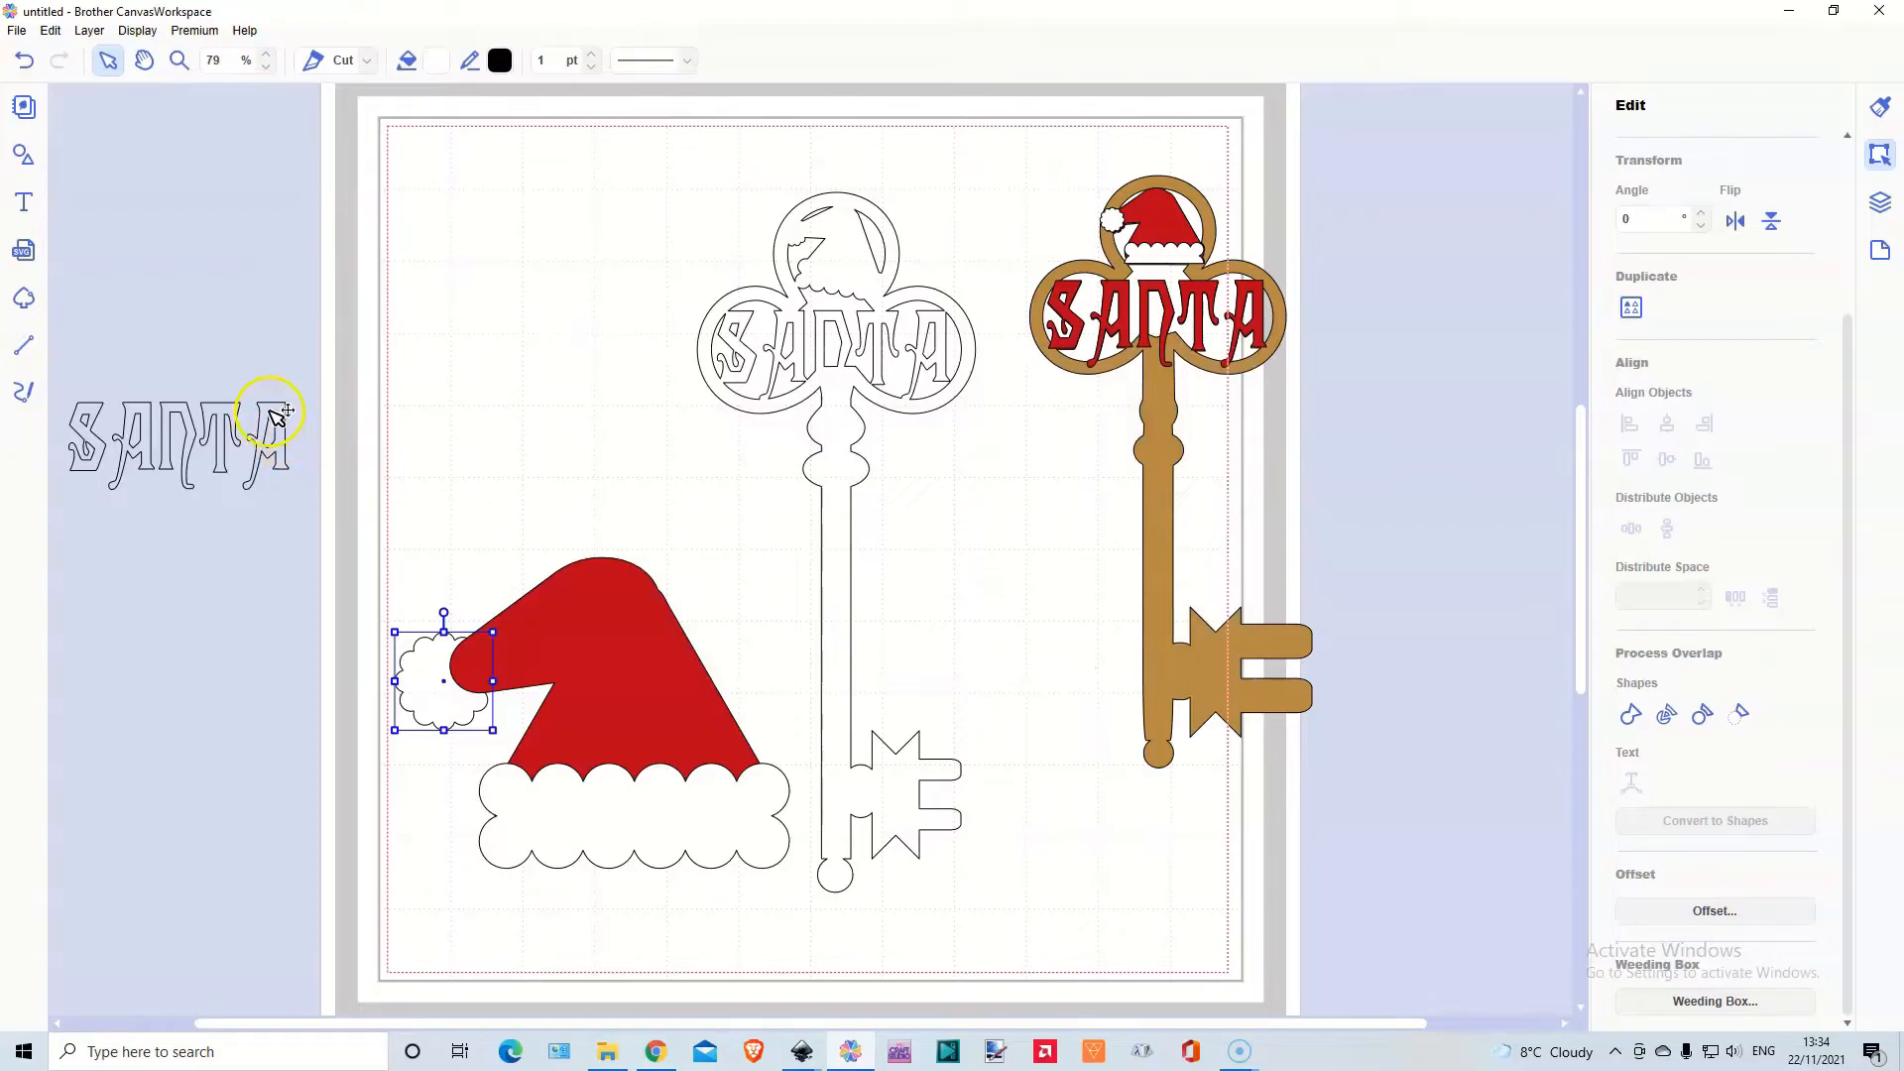
# Fill the separate SANTA text beside the mat with red #B80619
pyautogui.click(278, 422)
pyautogui.click(435, 64)
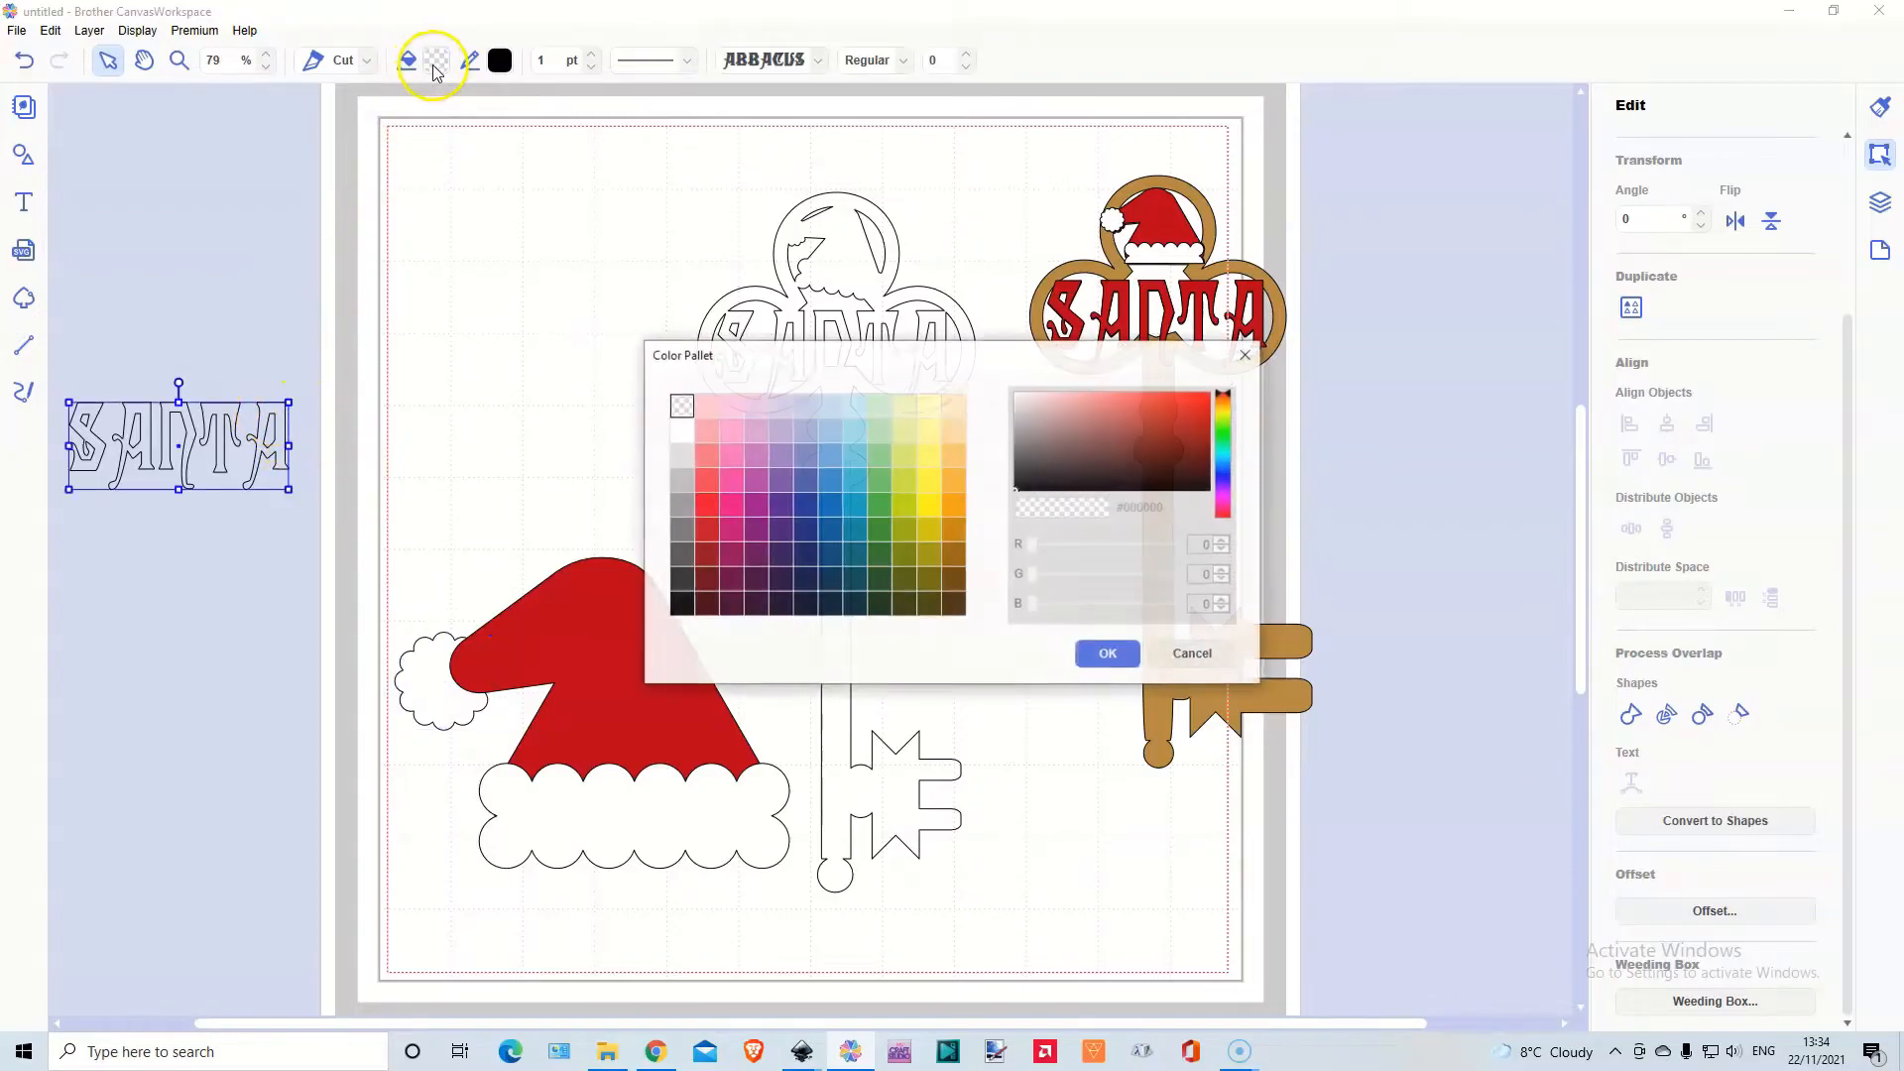
pyautogui.click(708, 532)
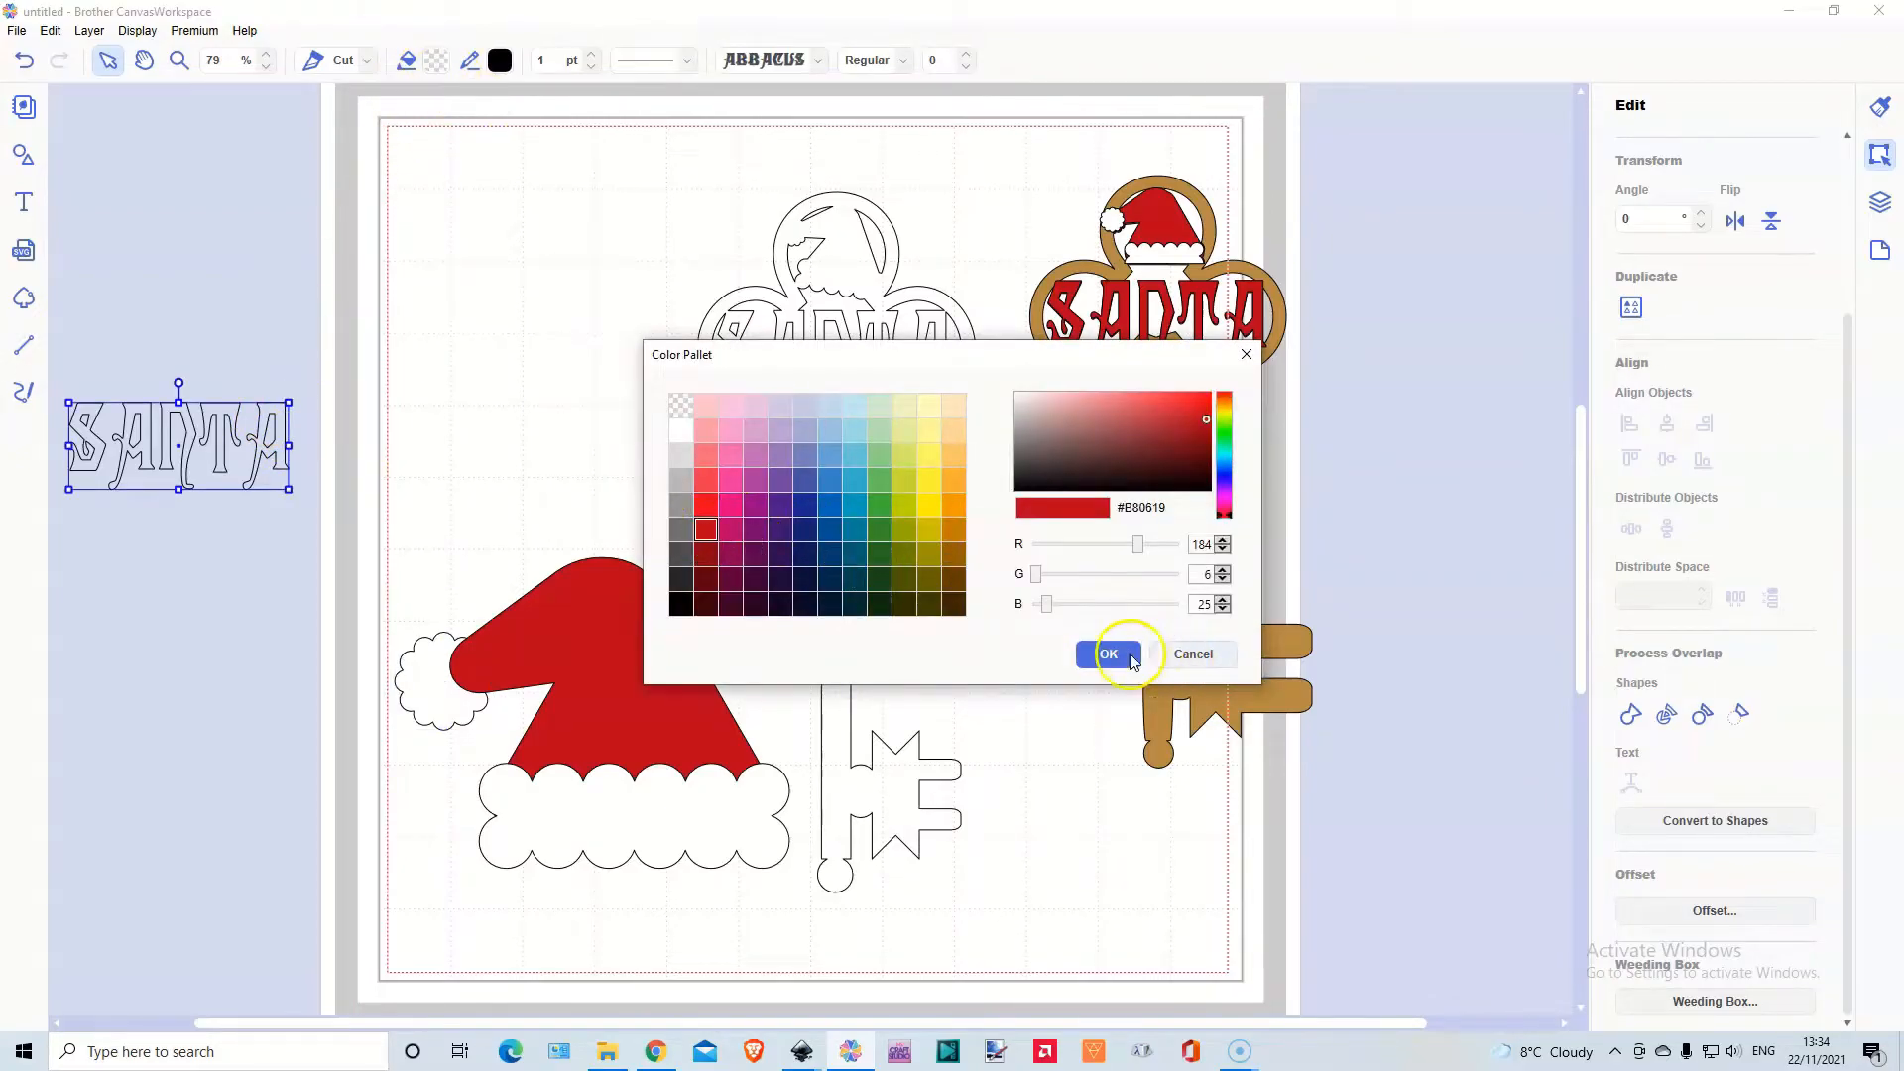
pyautogui.click(1102, 651)
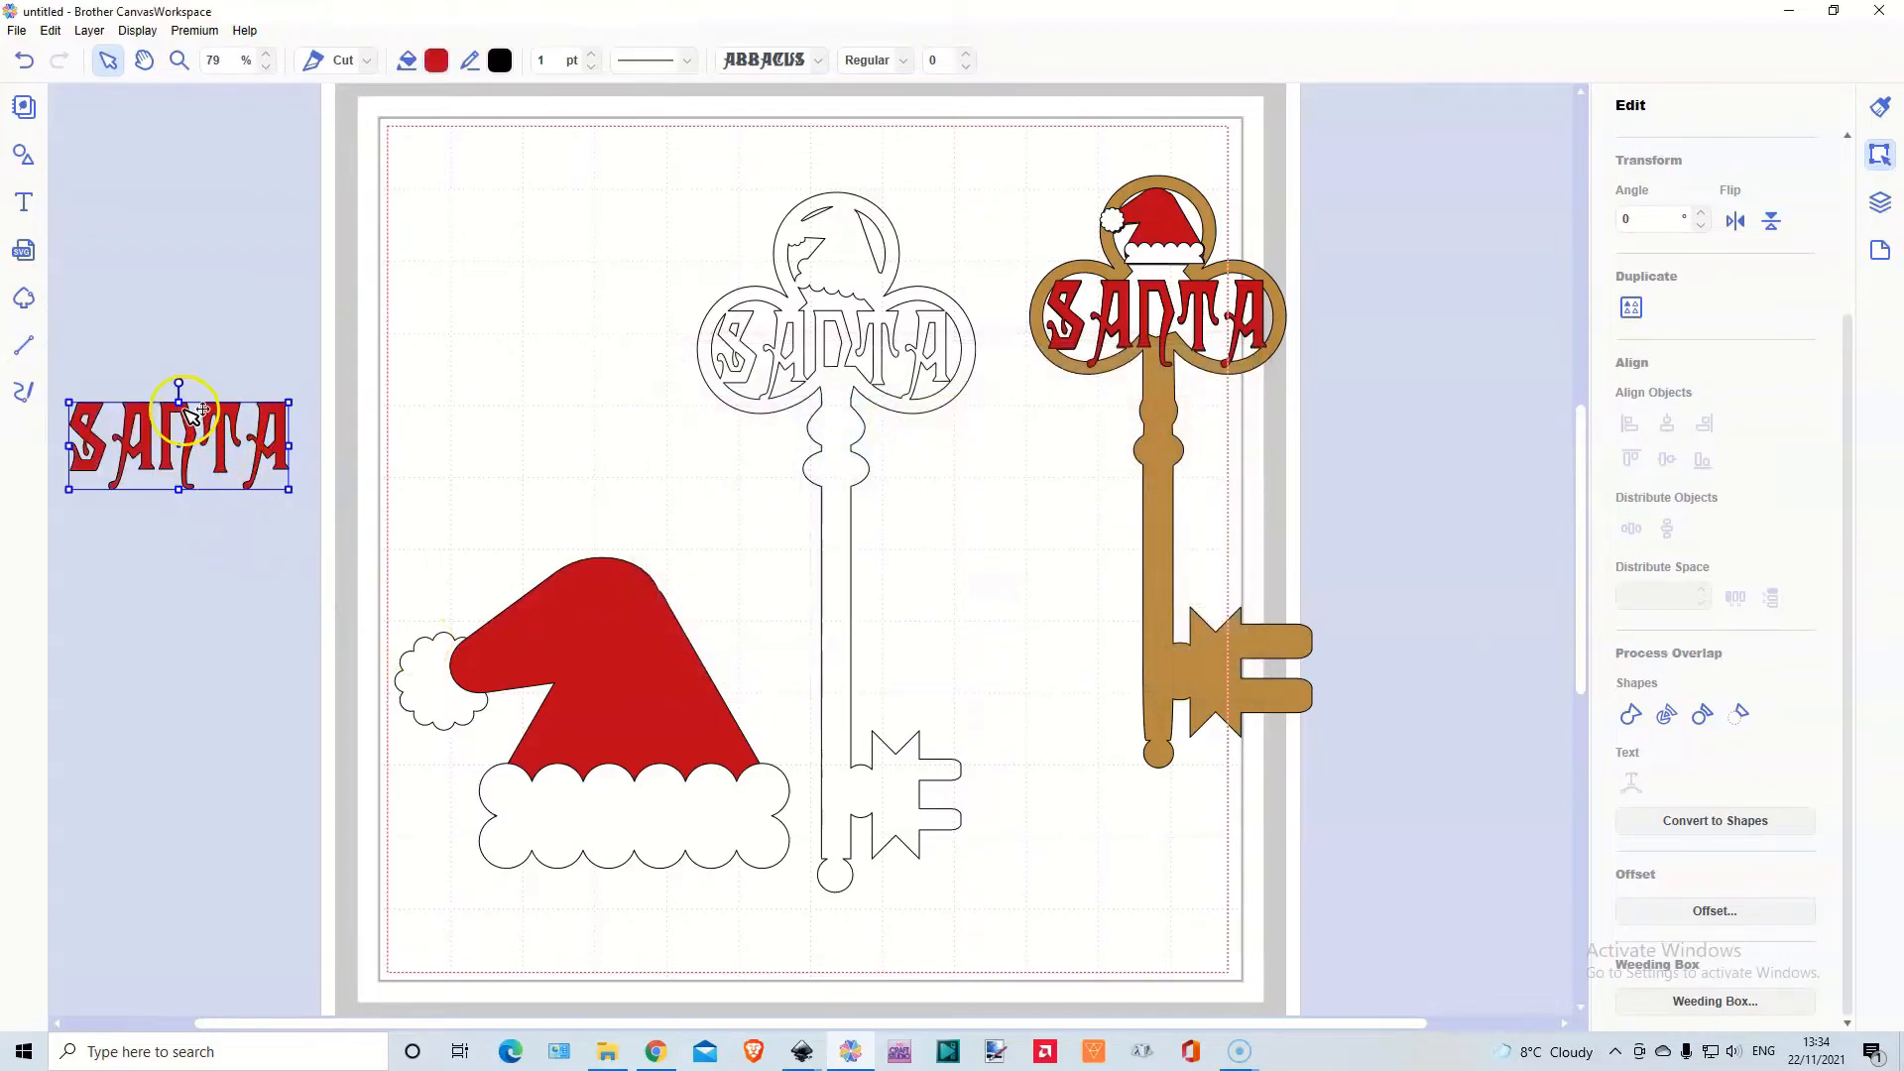
# Place the red SANTA text over the key's welded lettering and resize it to match that outline
pyautogui.moveTo(191, 411); pyautogui.dragTo(837, 317)
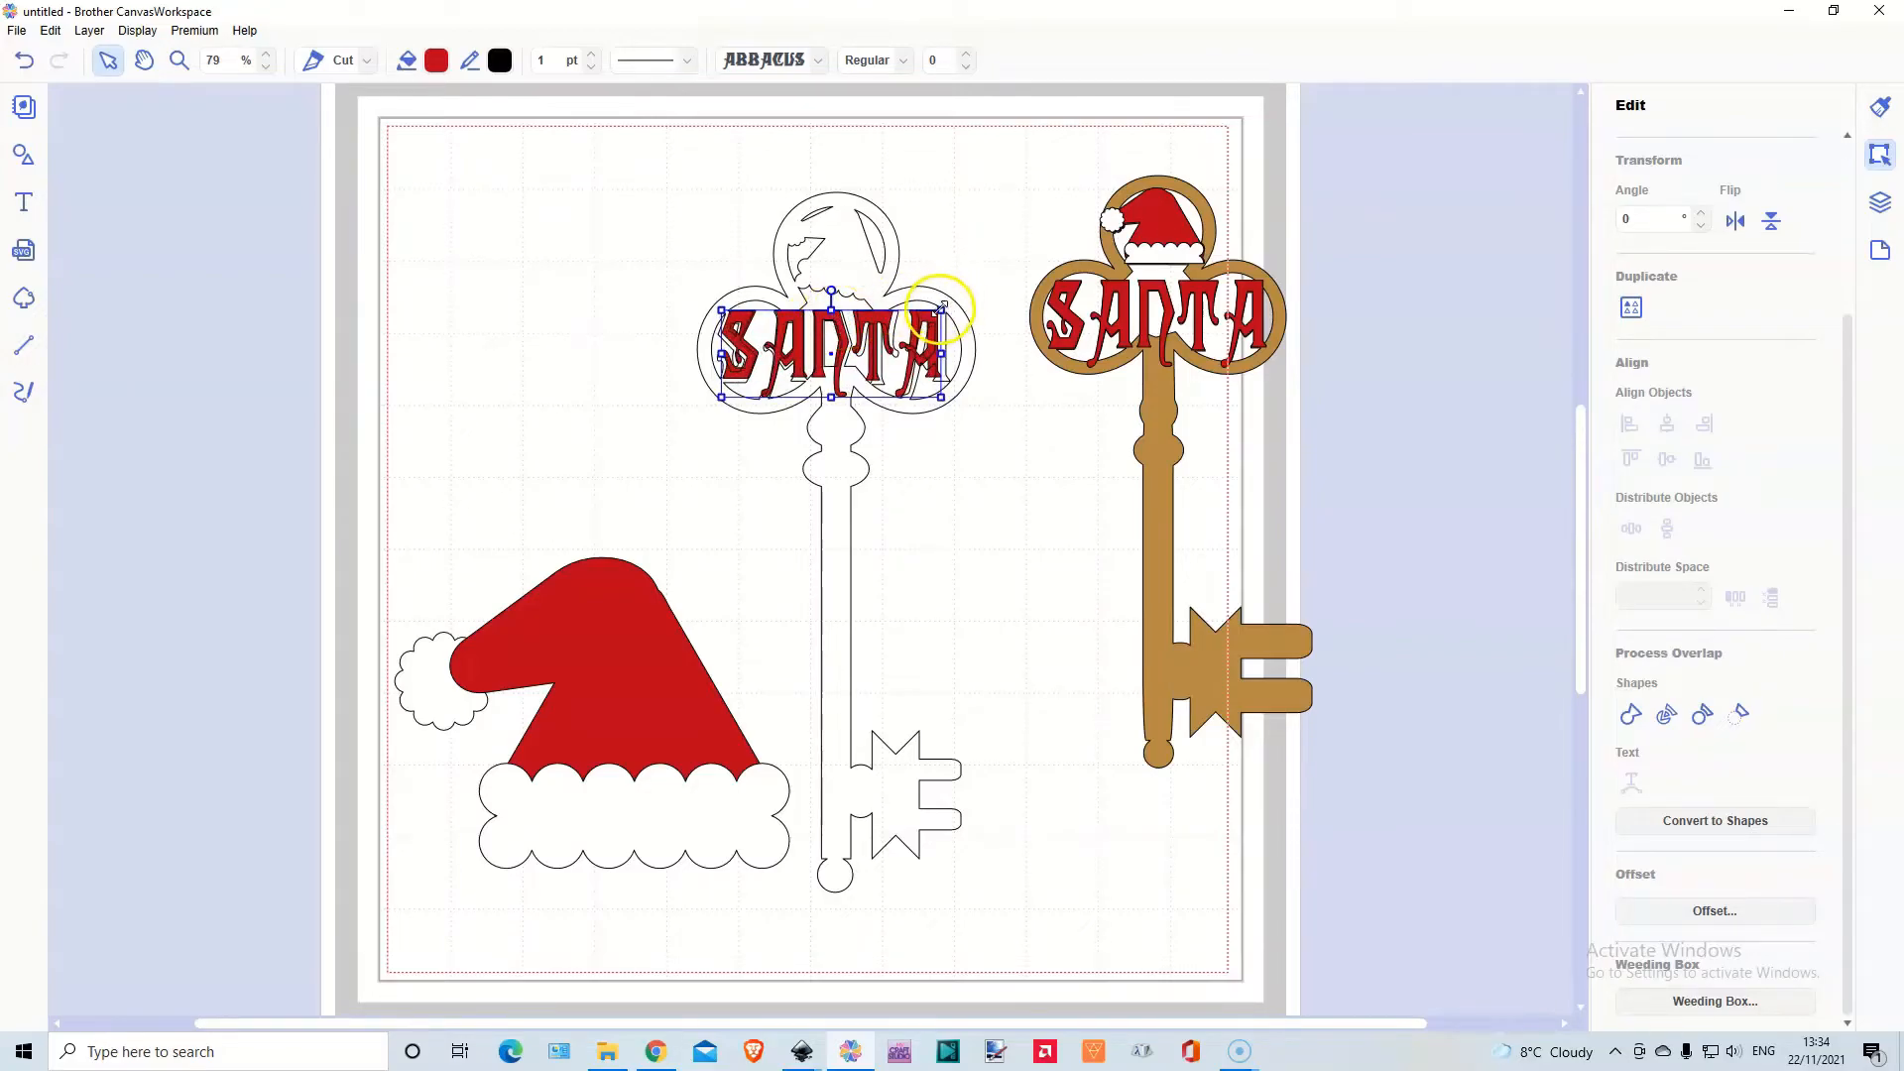
pyautogui.moveTo(944, 308); pyautogui.dragTo(950, 306)
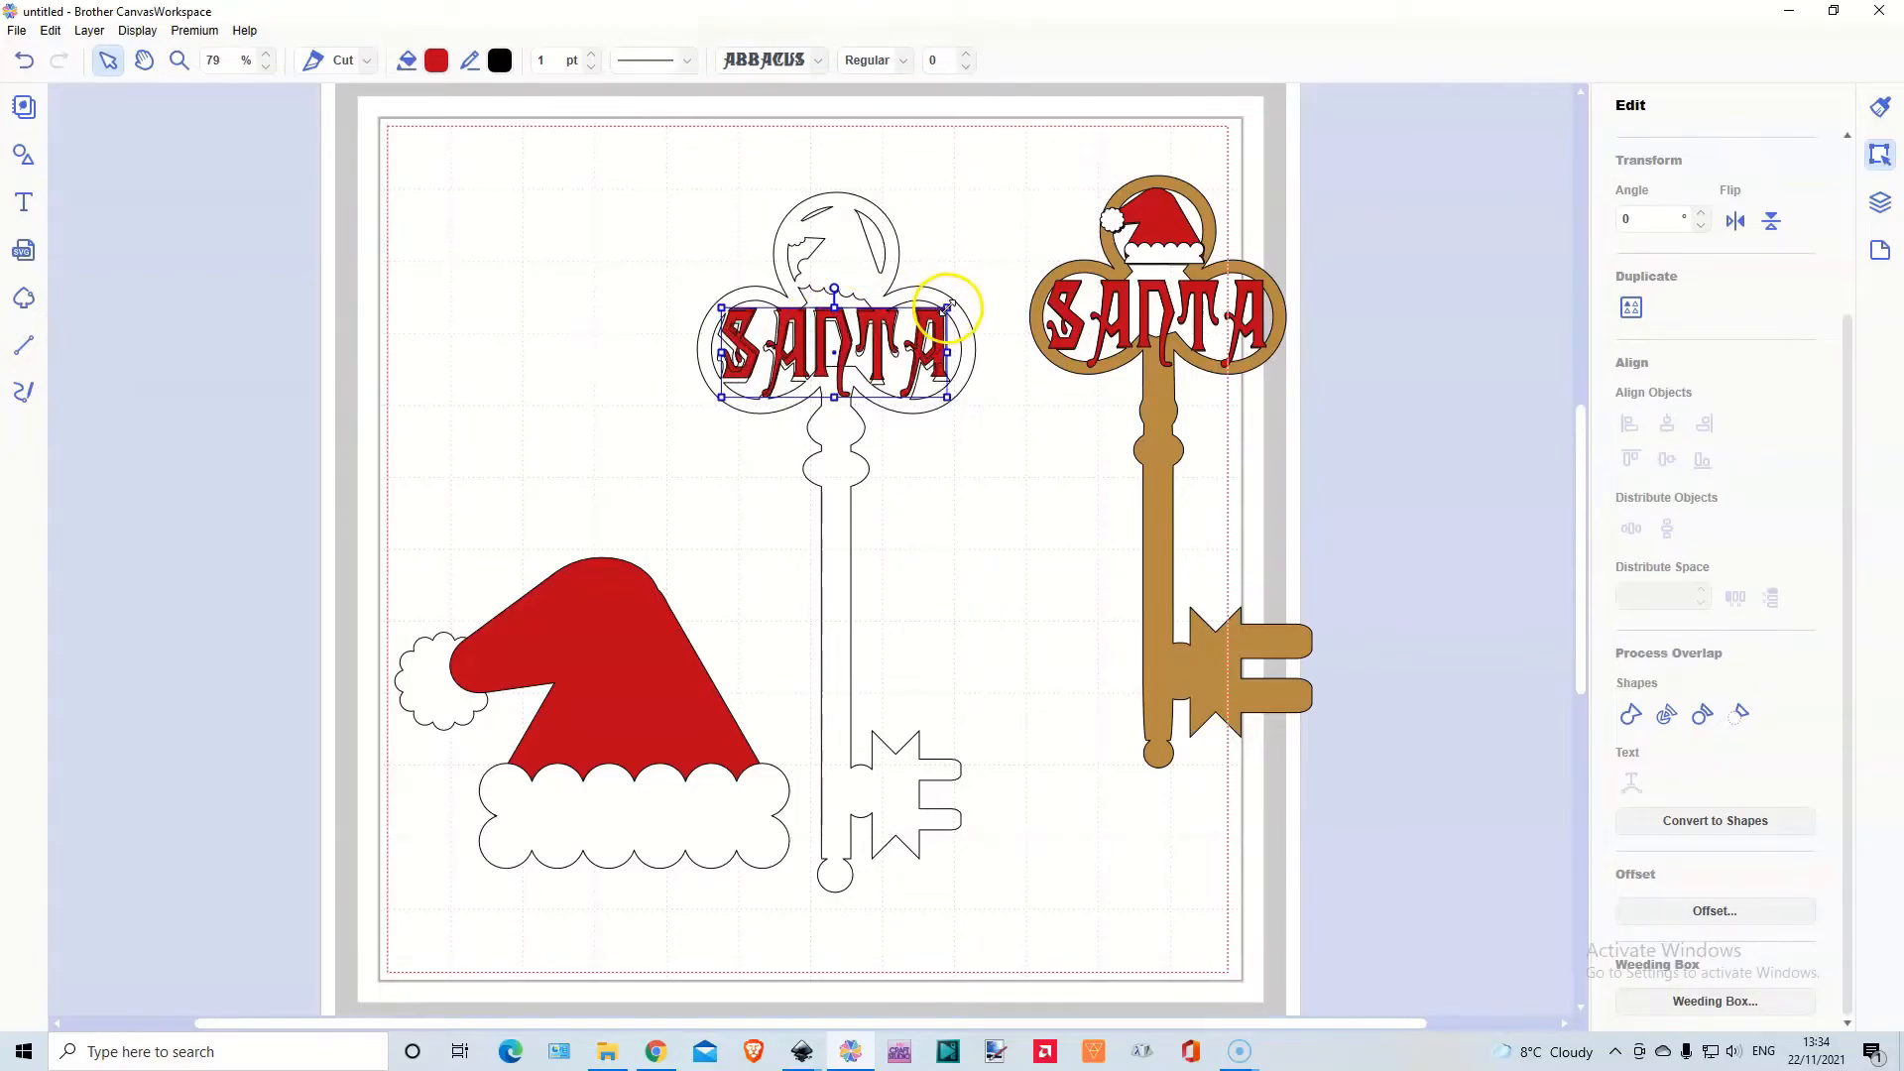
pyautogui.click(886, 332)
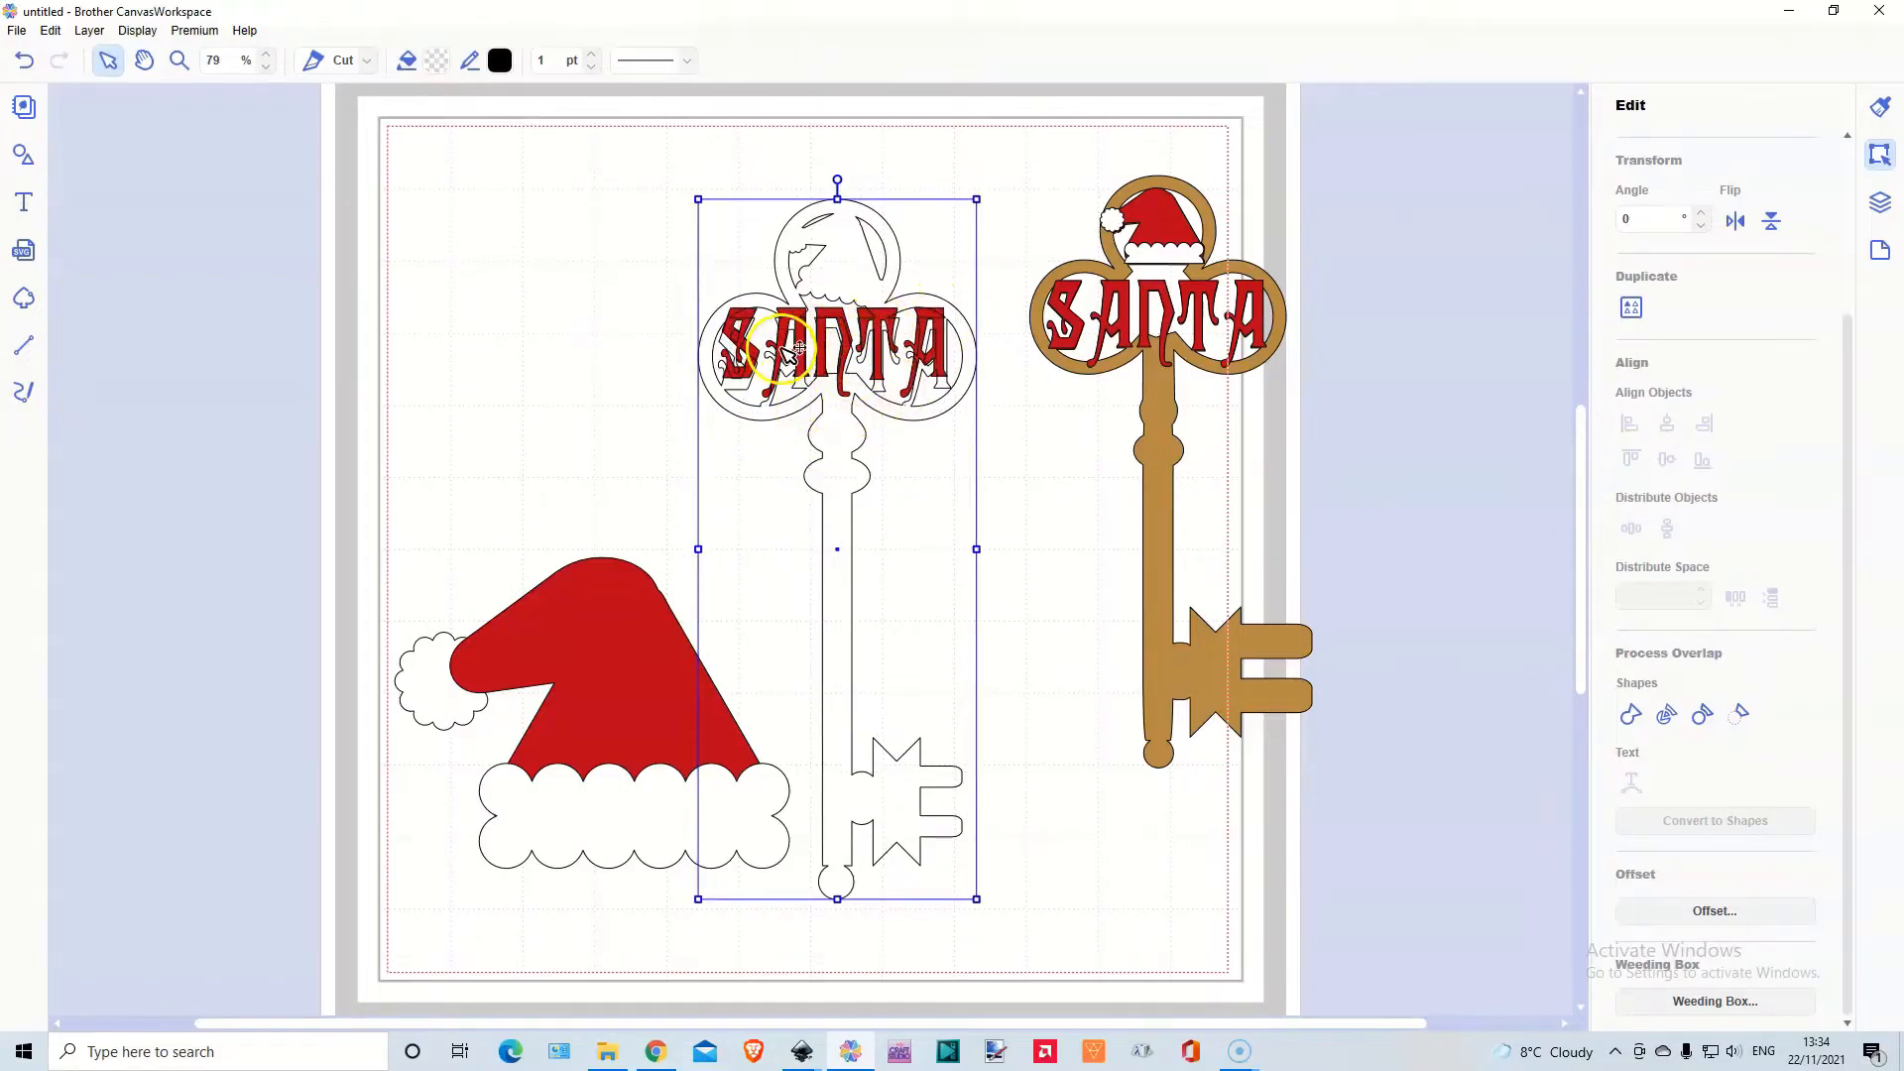
pyautogui.rightClick(855, 438)
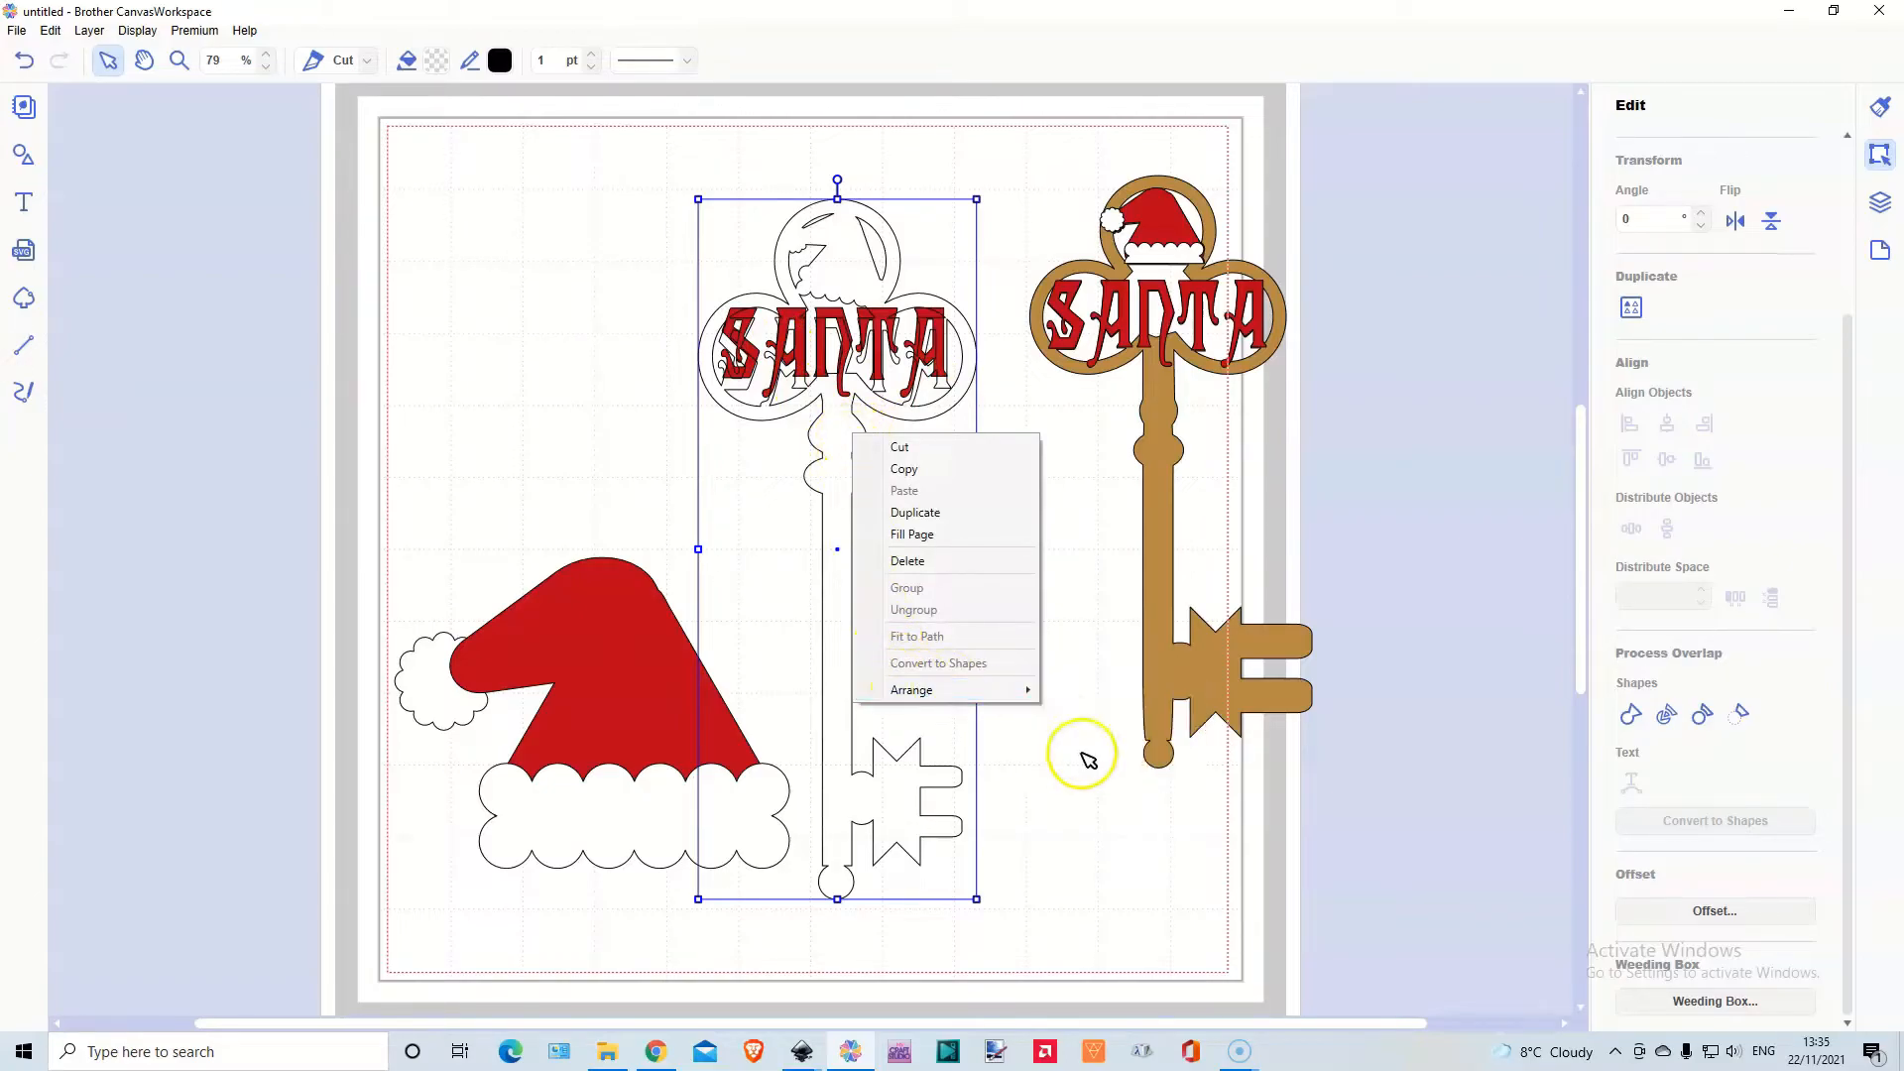
pyautogui.click(969, 288)
pyautogui.click(883, 315)
pyautogui.moveTo(885, 316); pyautogui.dragTo(952, 319)
# Shrink the red hat body to roughly half its size and move it onto the key's upper loop
pyautogui.click(638, 703)
pyautogui.moveTo(640, 706); pyautogui.dragTo(572, 440)
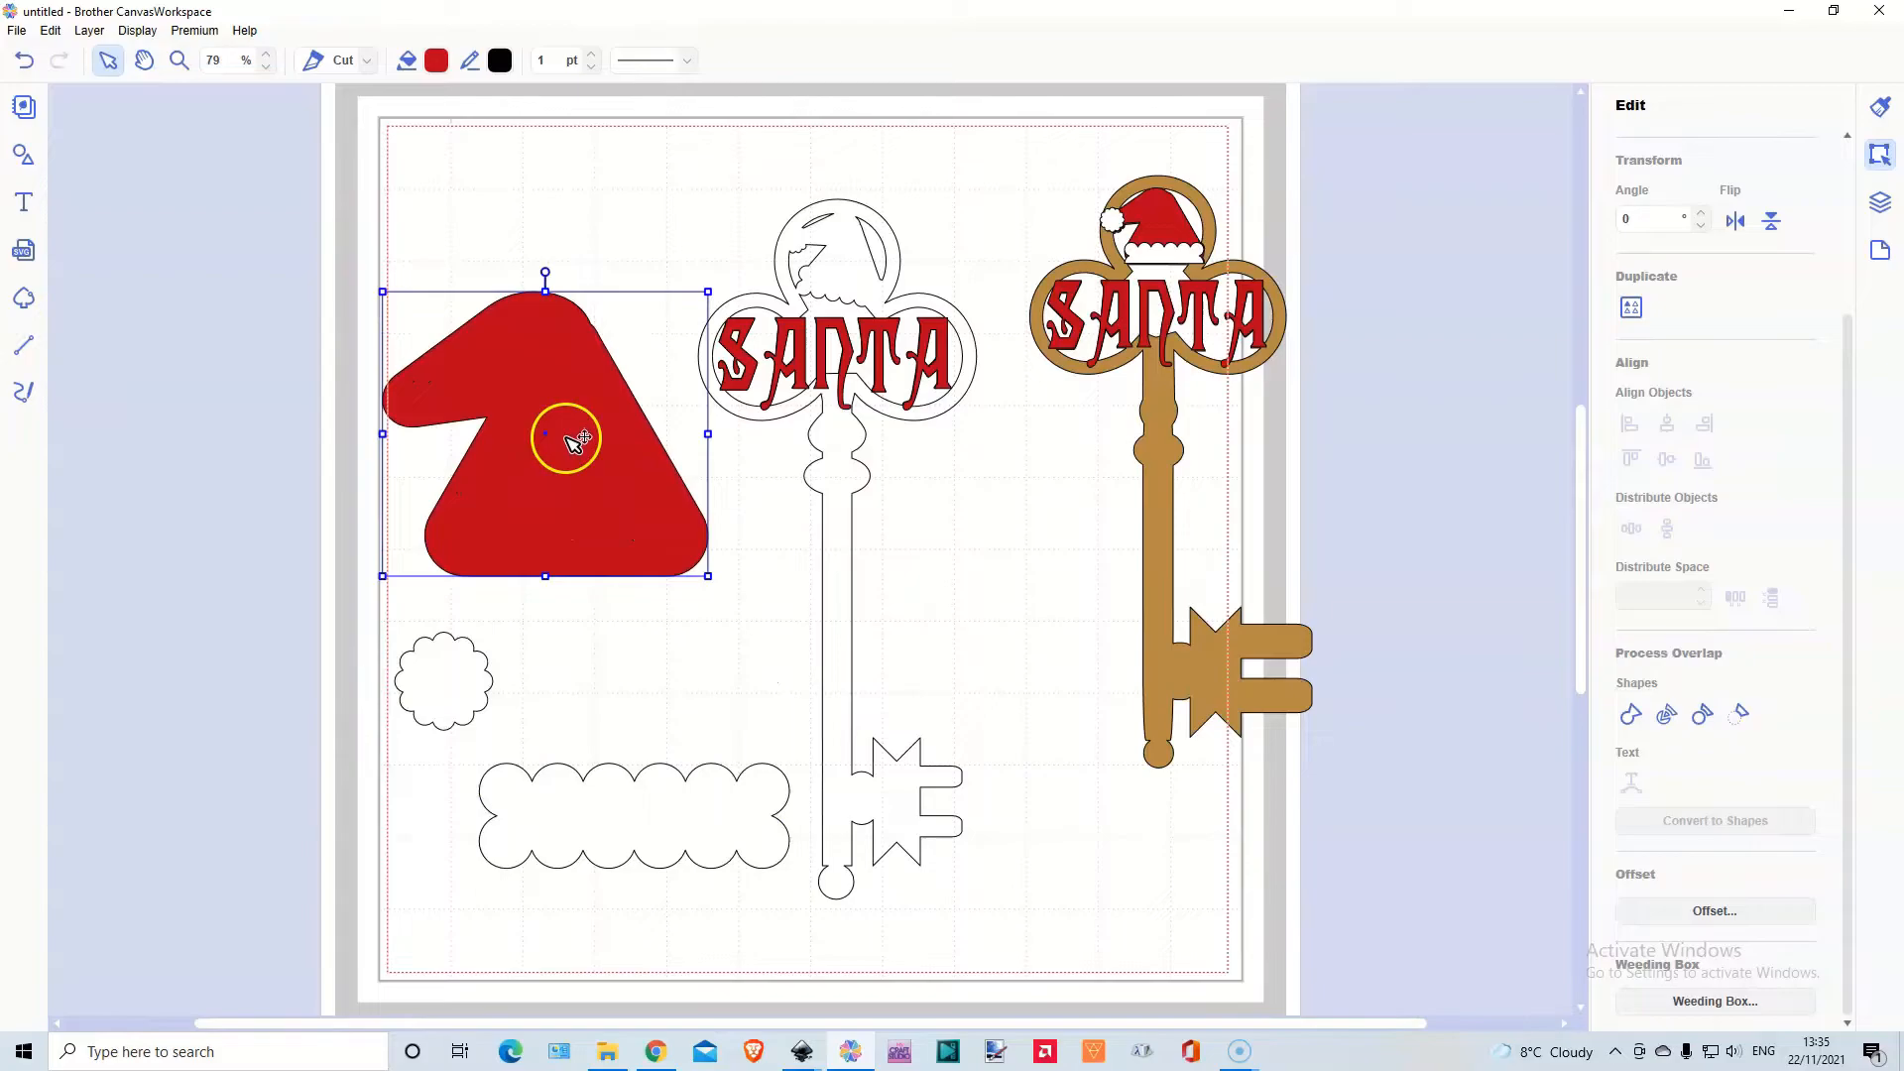
pyautogui.moveTo(383, 293); pyautogui.dragTo(558, 446)
pyautogui.moveTo(645, 547); pyautogui.dragTo(848, 275)
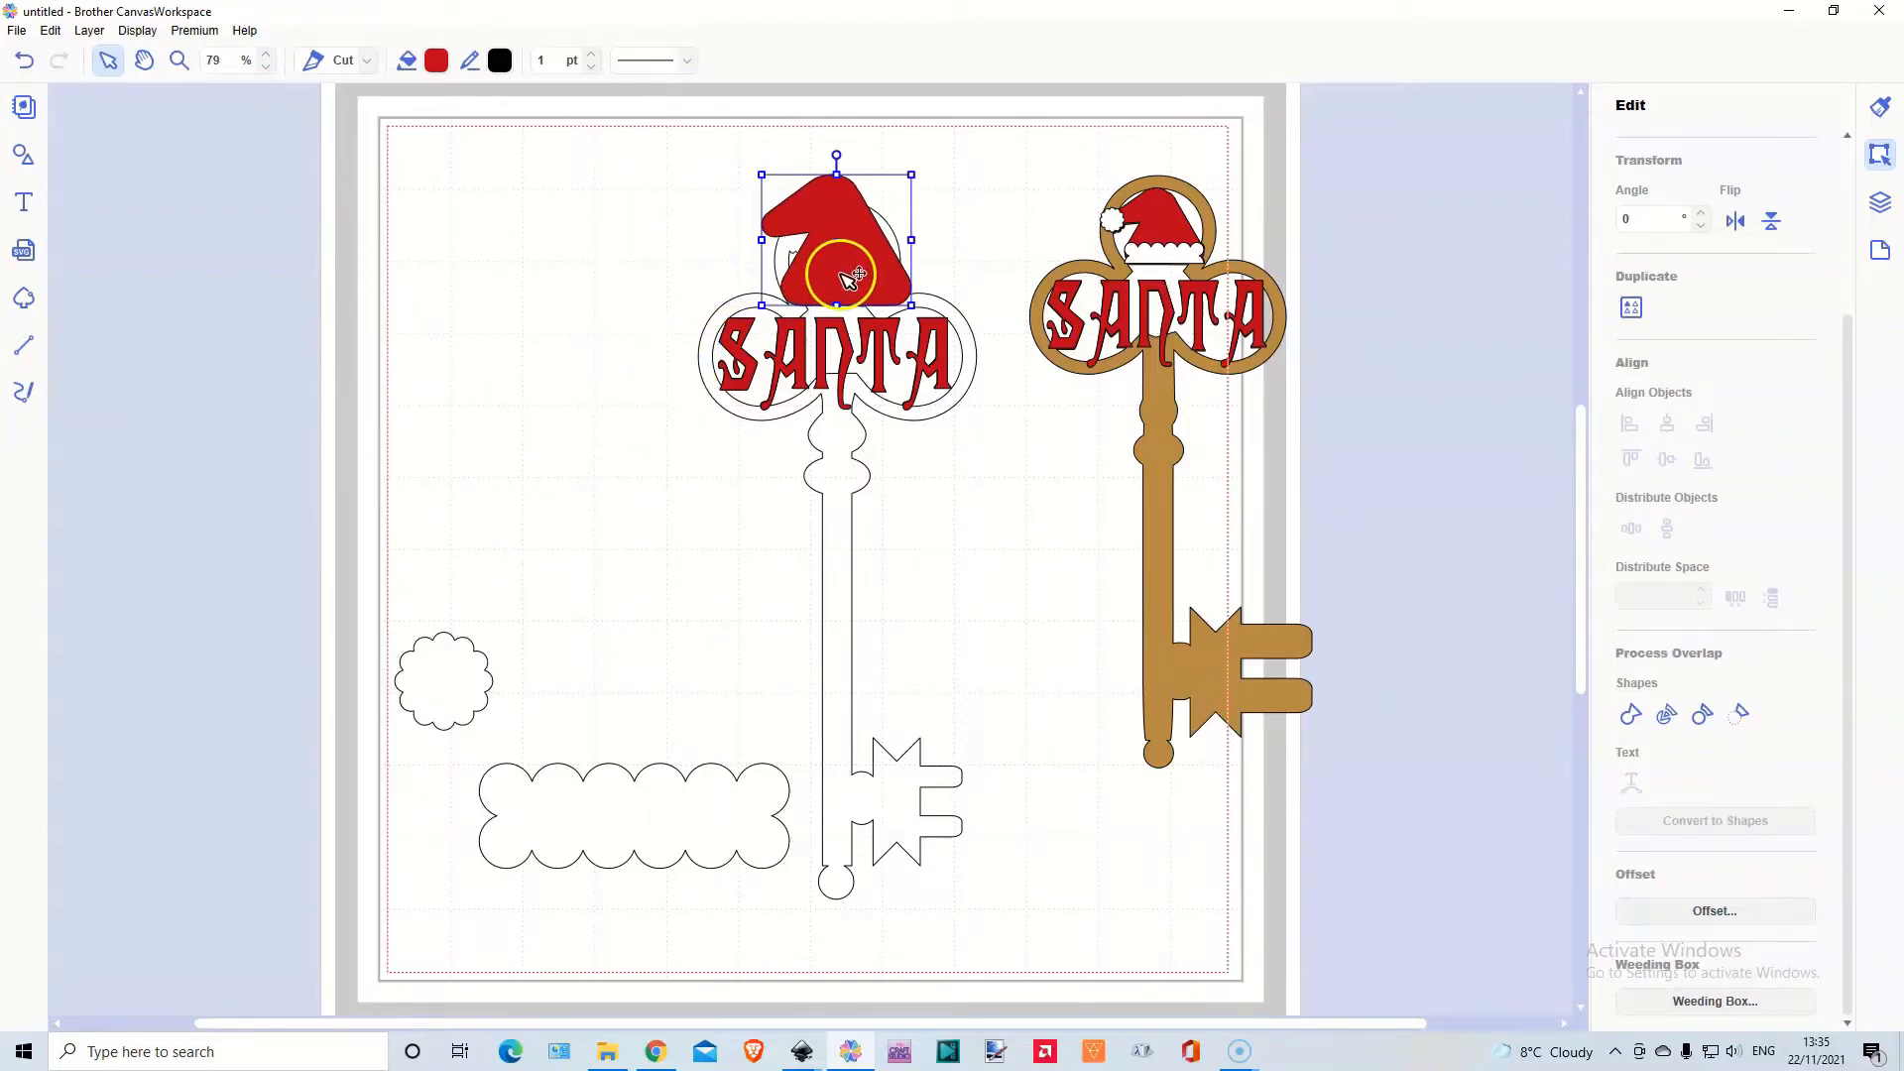
# Move the white pompom and the scalloped brim up beside the key's head
pyautogui.click(738, 238)
pyautogui.moveTo(444, 683); pyautogui.dragTo(662, 242)
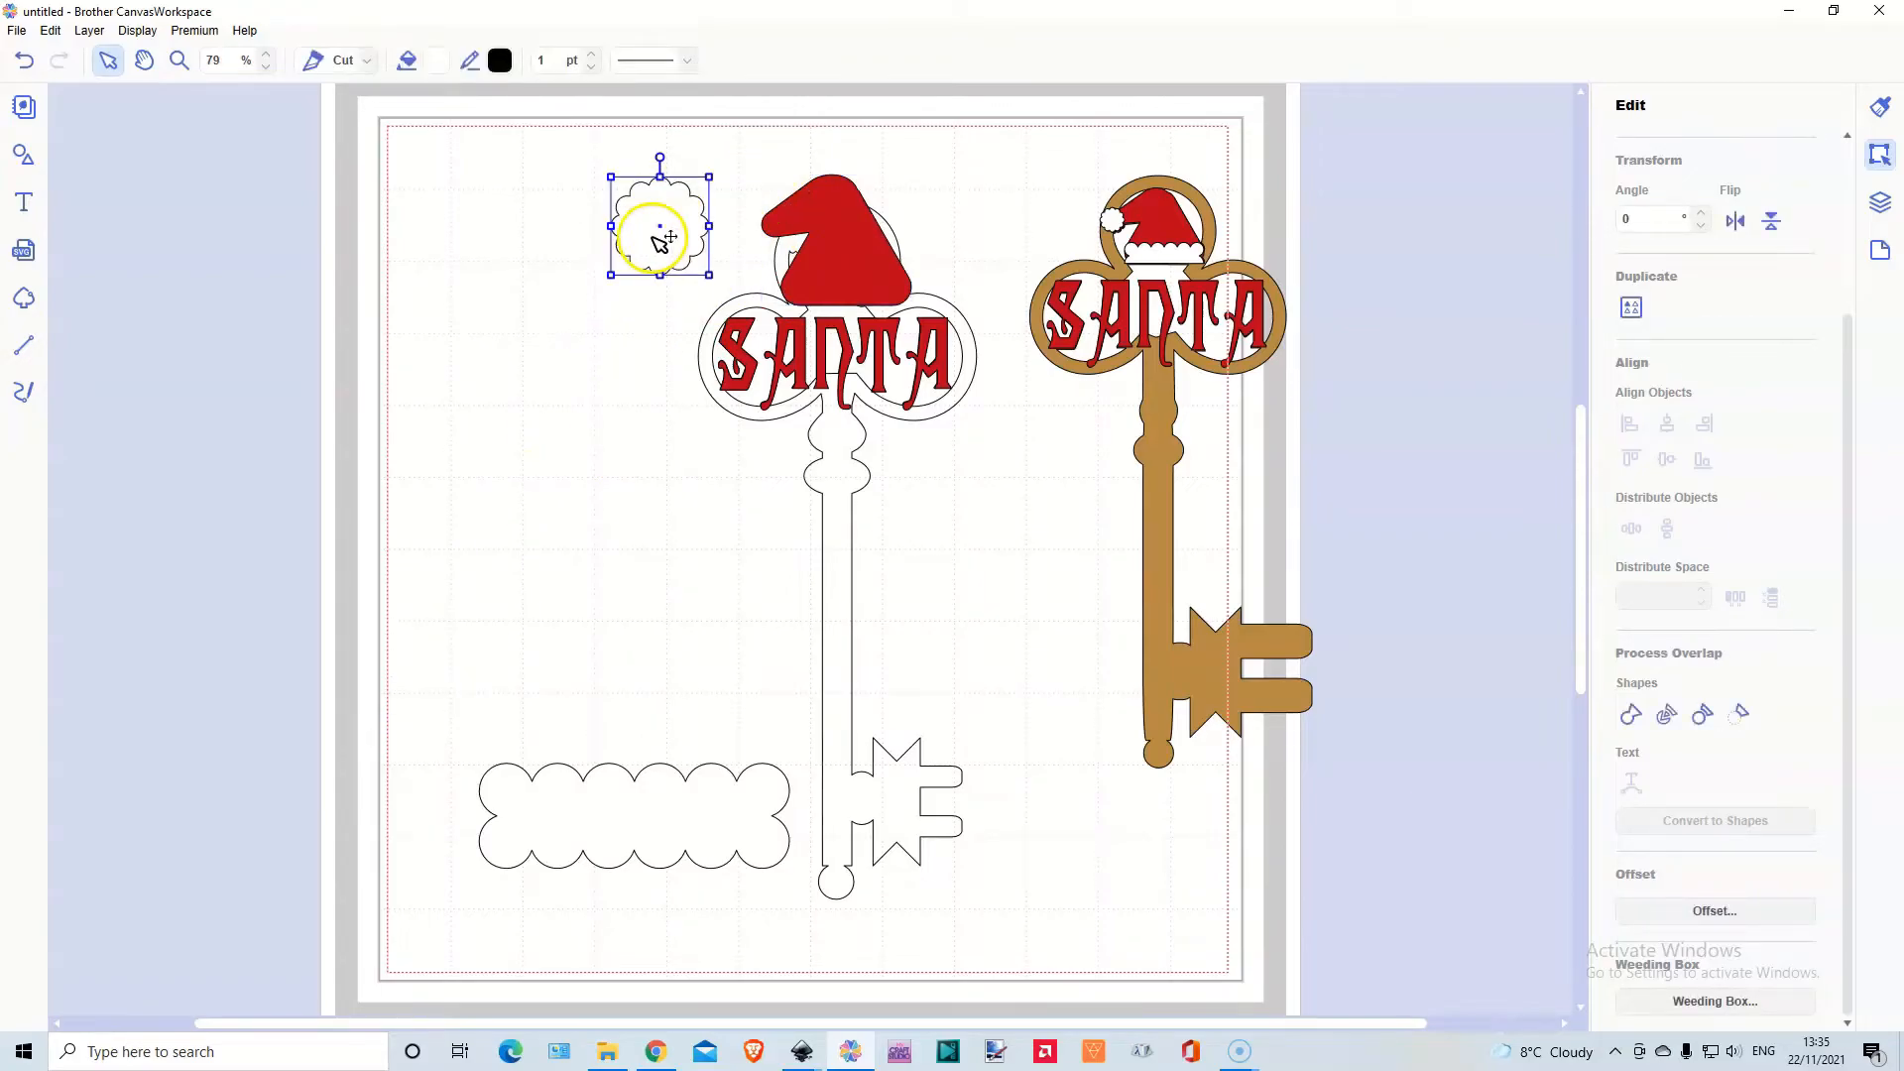
pyautogui.click(658, 806)
pyautogui.moveTo(583, 314); pyautogui.dragTo(575, 308)
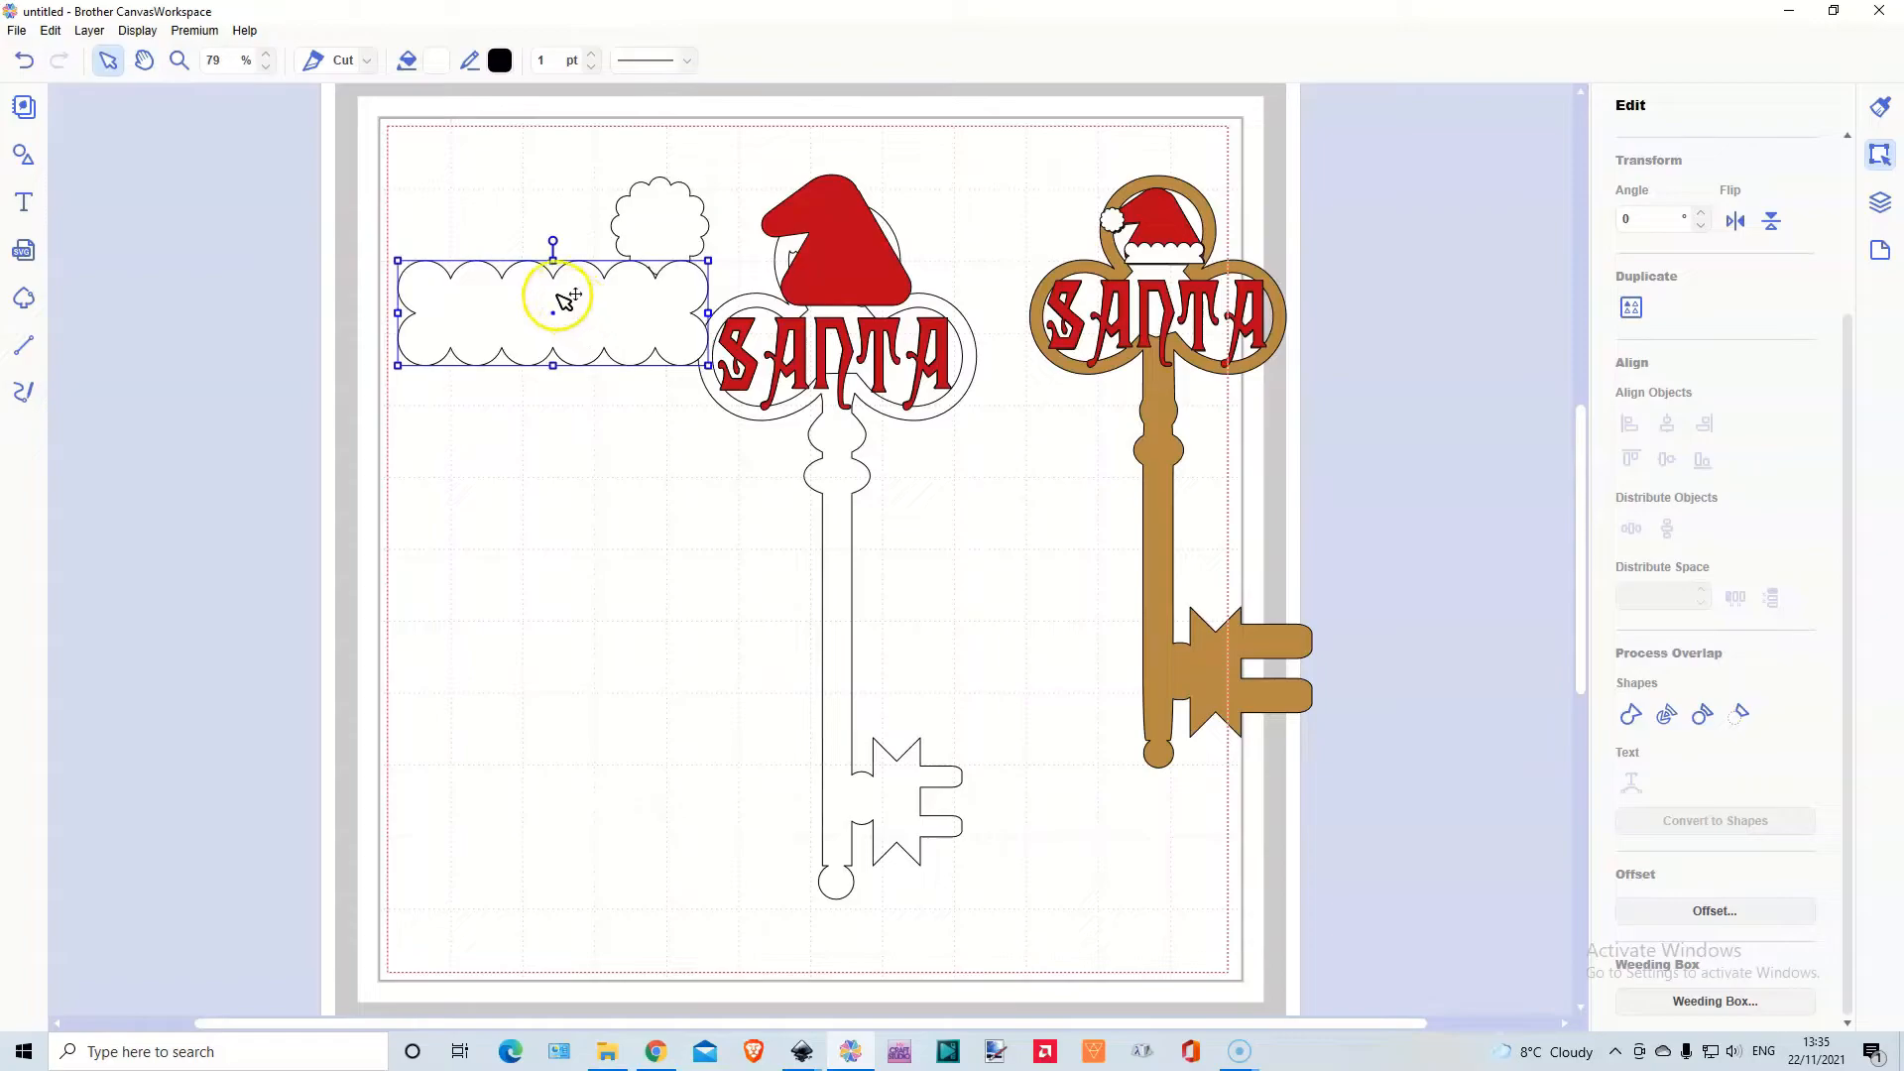
# Shrink the red hat body further, tilt it slightly and fit it over the hat outline in the upper loop
pyautogui.moveTo(835, 261); pyautogui.dragTo(950, 226)
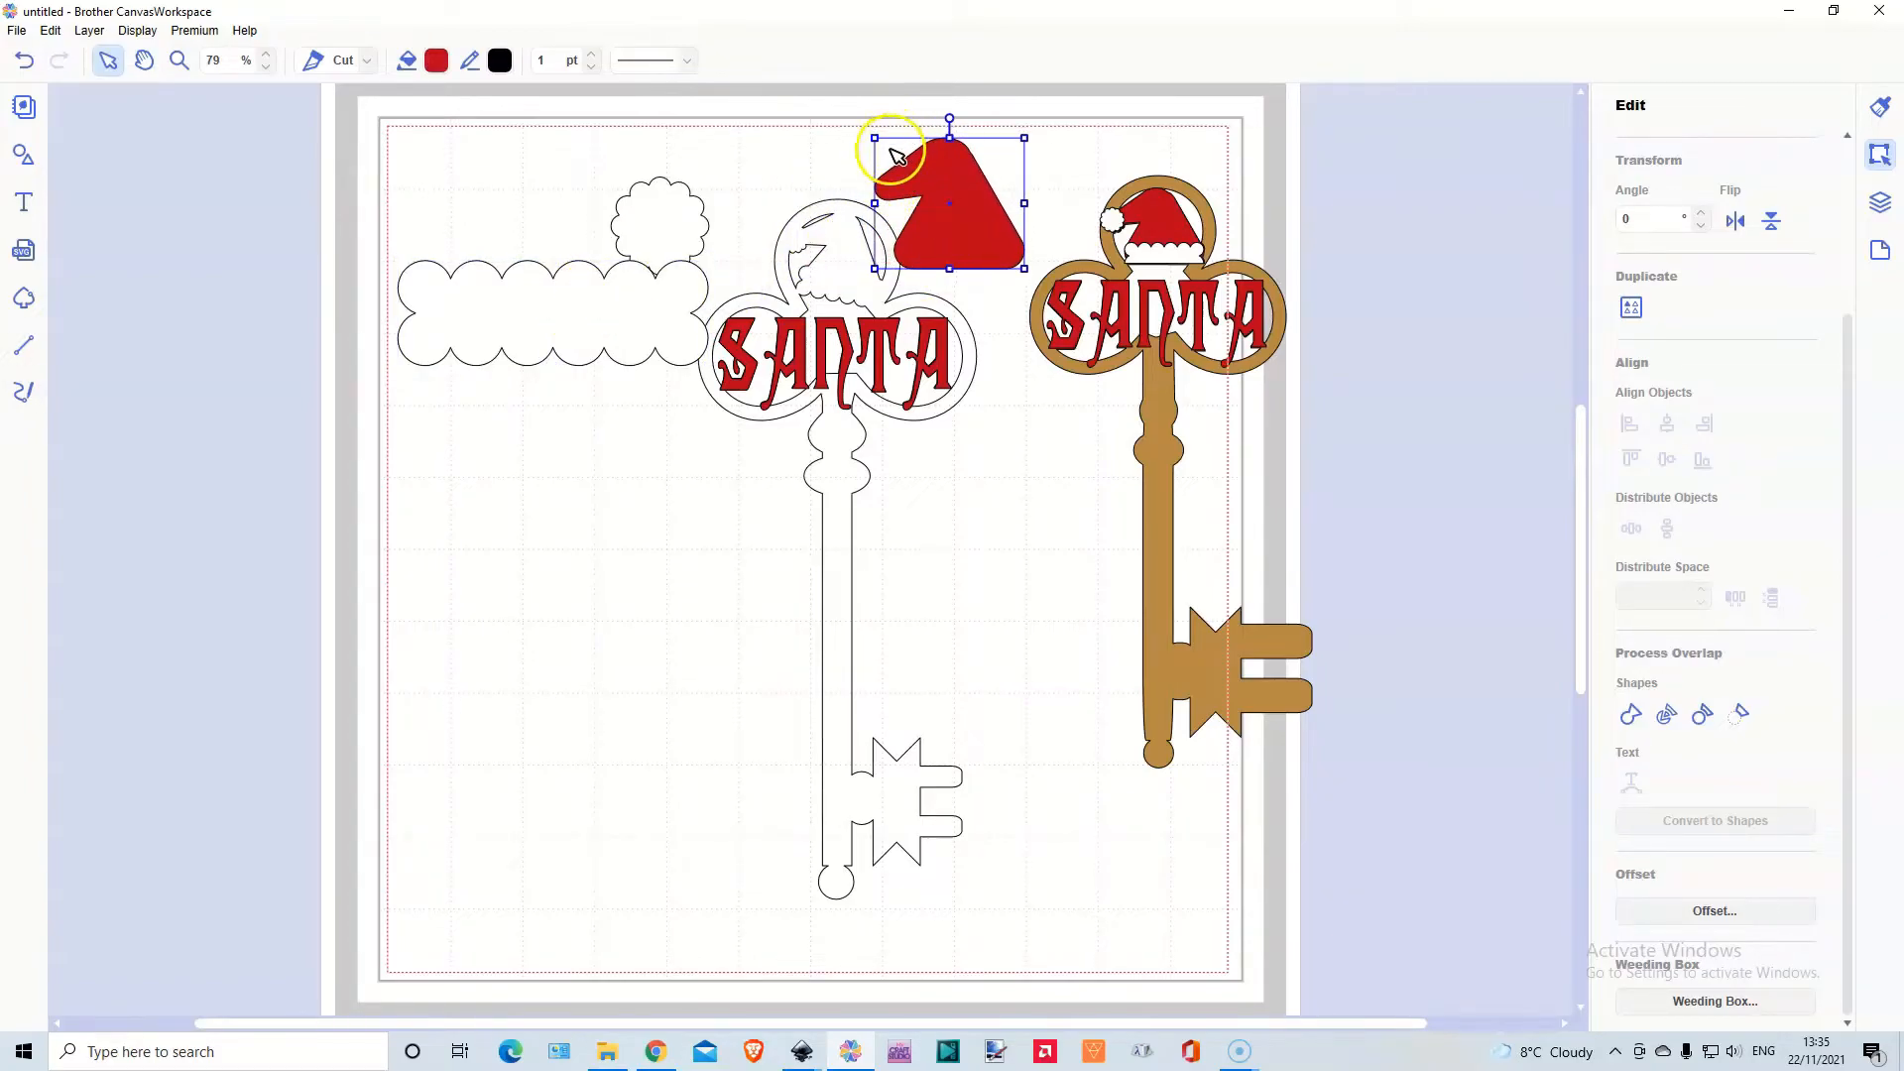
pyautogui.moveTo(875, 137); pyautogui.dragTo(924, 180)
pyautogui.moveTo(975, 162); pyautogui.dragTo(992, 166)
pyautogui.moveTo(985, 245); pyautogui.dragTo(848, 275)
pyautogui.moveTo(857, 196); pyautogui.dragTo(862, 192)
# Fit the white pompom over the hat's tip on the upper loop and bring it in front of the red hat
pyautogui.moveTo(660, 234); pyautogui.dragTo(794, 236)
pyautogui.rightClick(725, 204)
pyautogui.moveTo(813, 461)
pyautogui.click(980, 462)
# Shrink the scalloped brim, tilt it to match the hat and place it along the red hat's lower edge
pyautogui.click(399, 288)
pyautogui.moveTo(396, 264); pyautogui.dragTo(791, 287)
pyautogui.moveTo(837, 265); pyautogui.dragTo(837, 289)
pyautogui.click(640, 286)
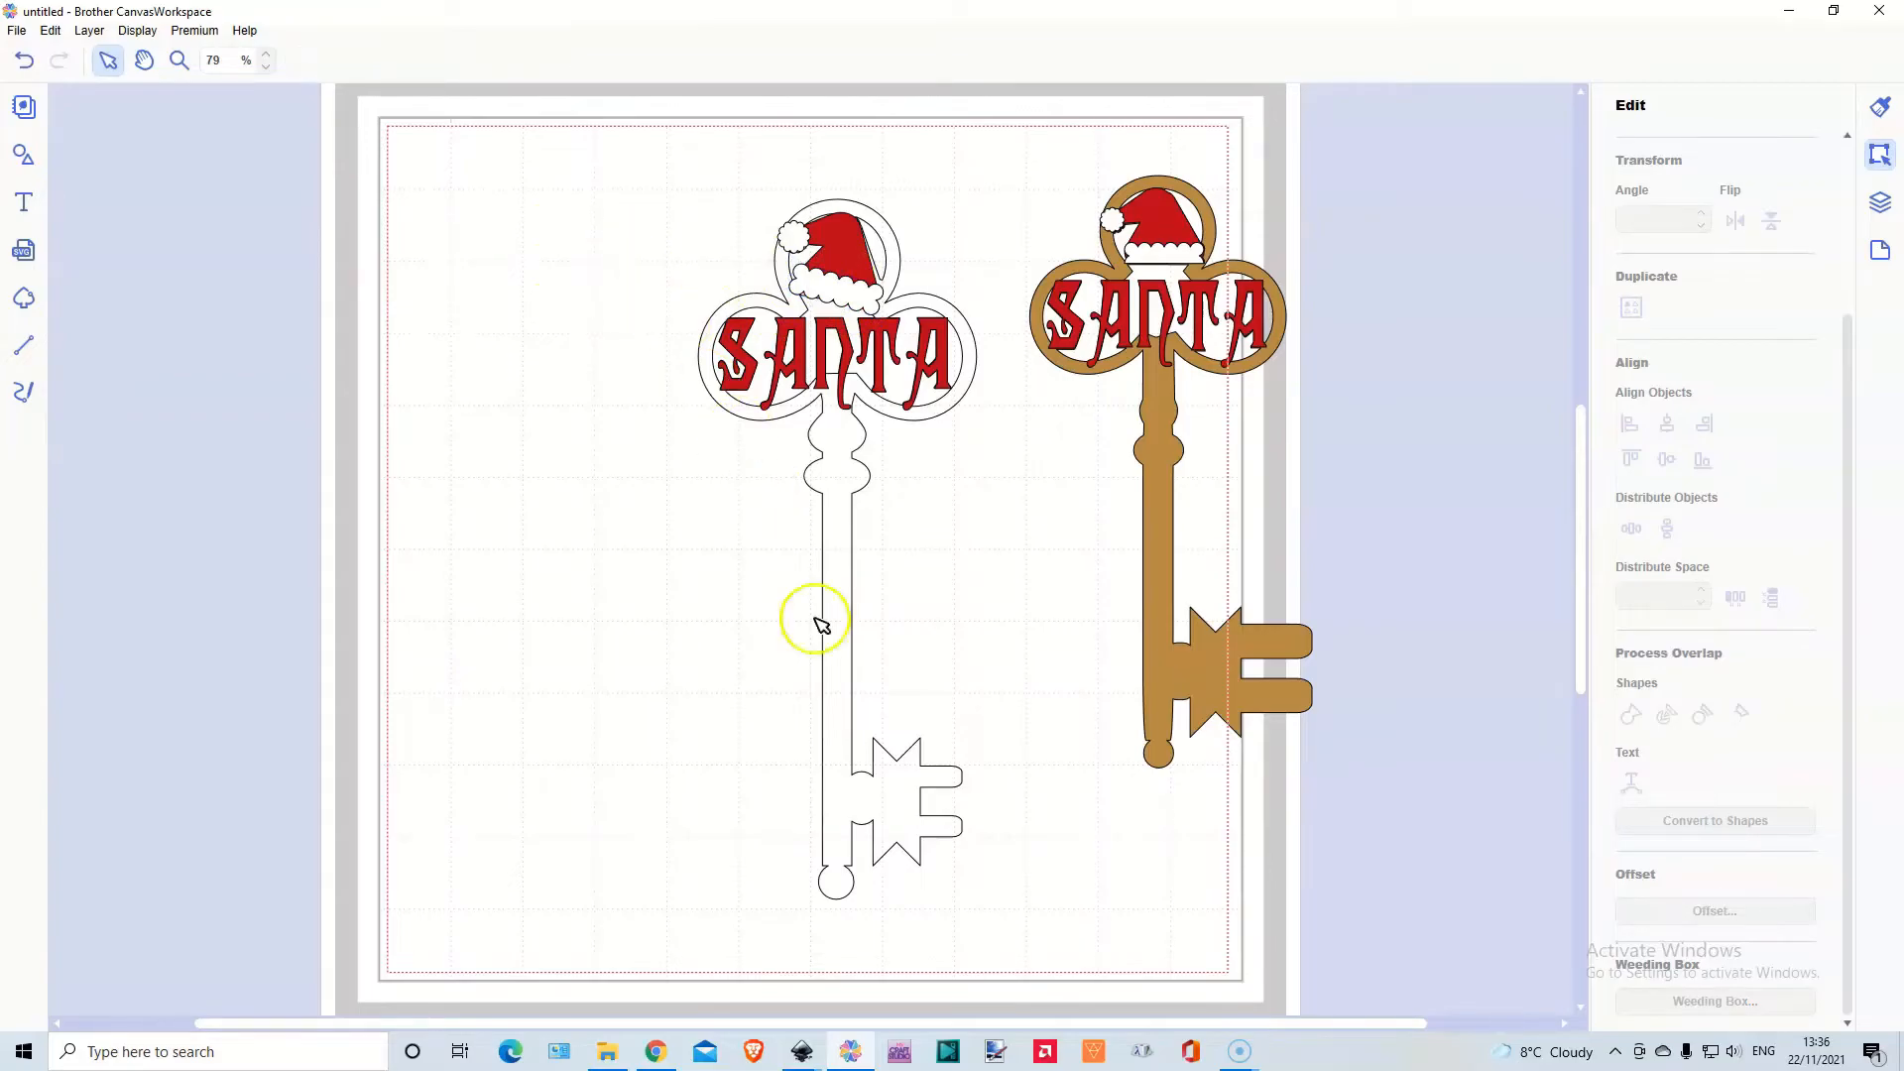
# Fill the welded key with brown #B0863E
pyautogui.click(859, 476)
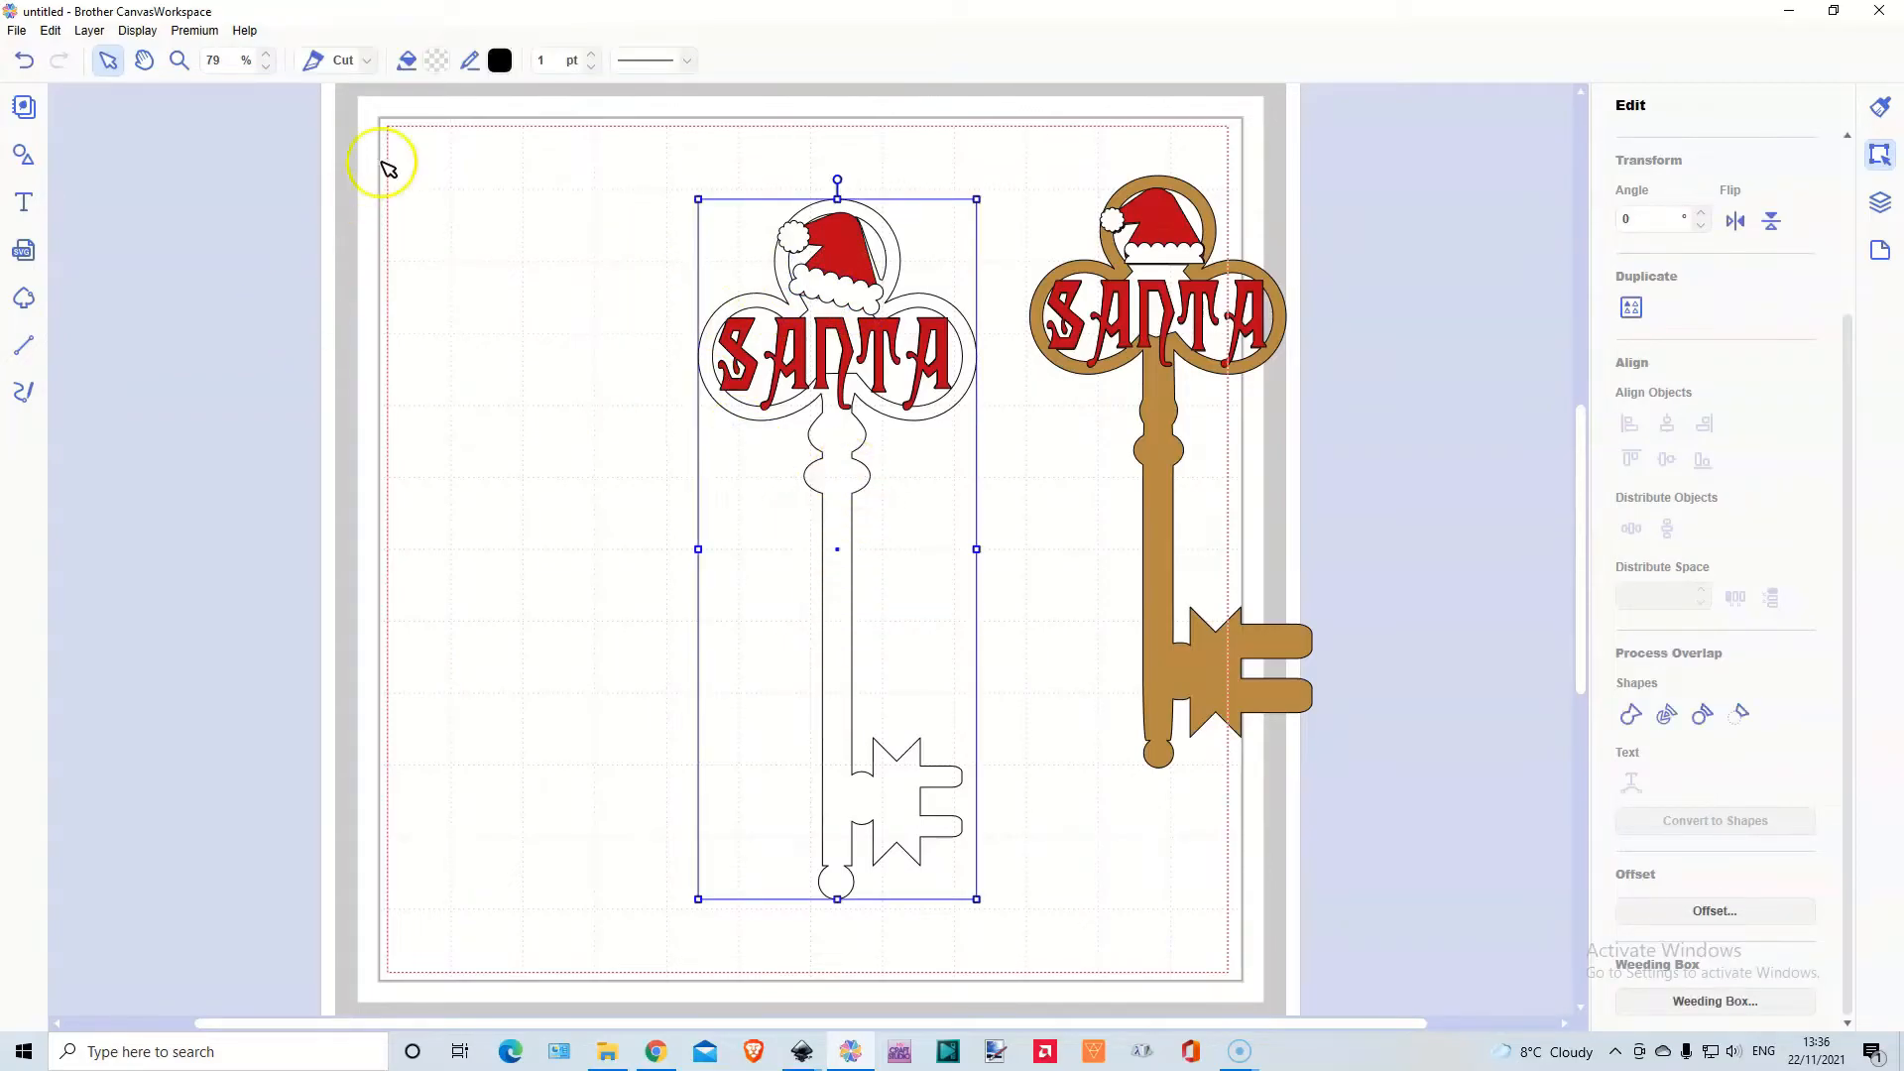
pyautogui.click(441, 61)
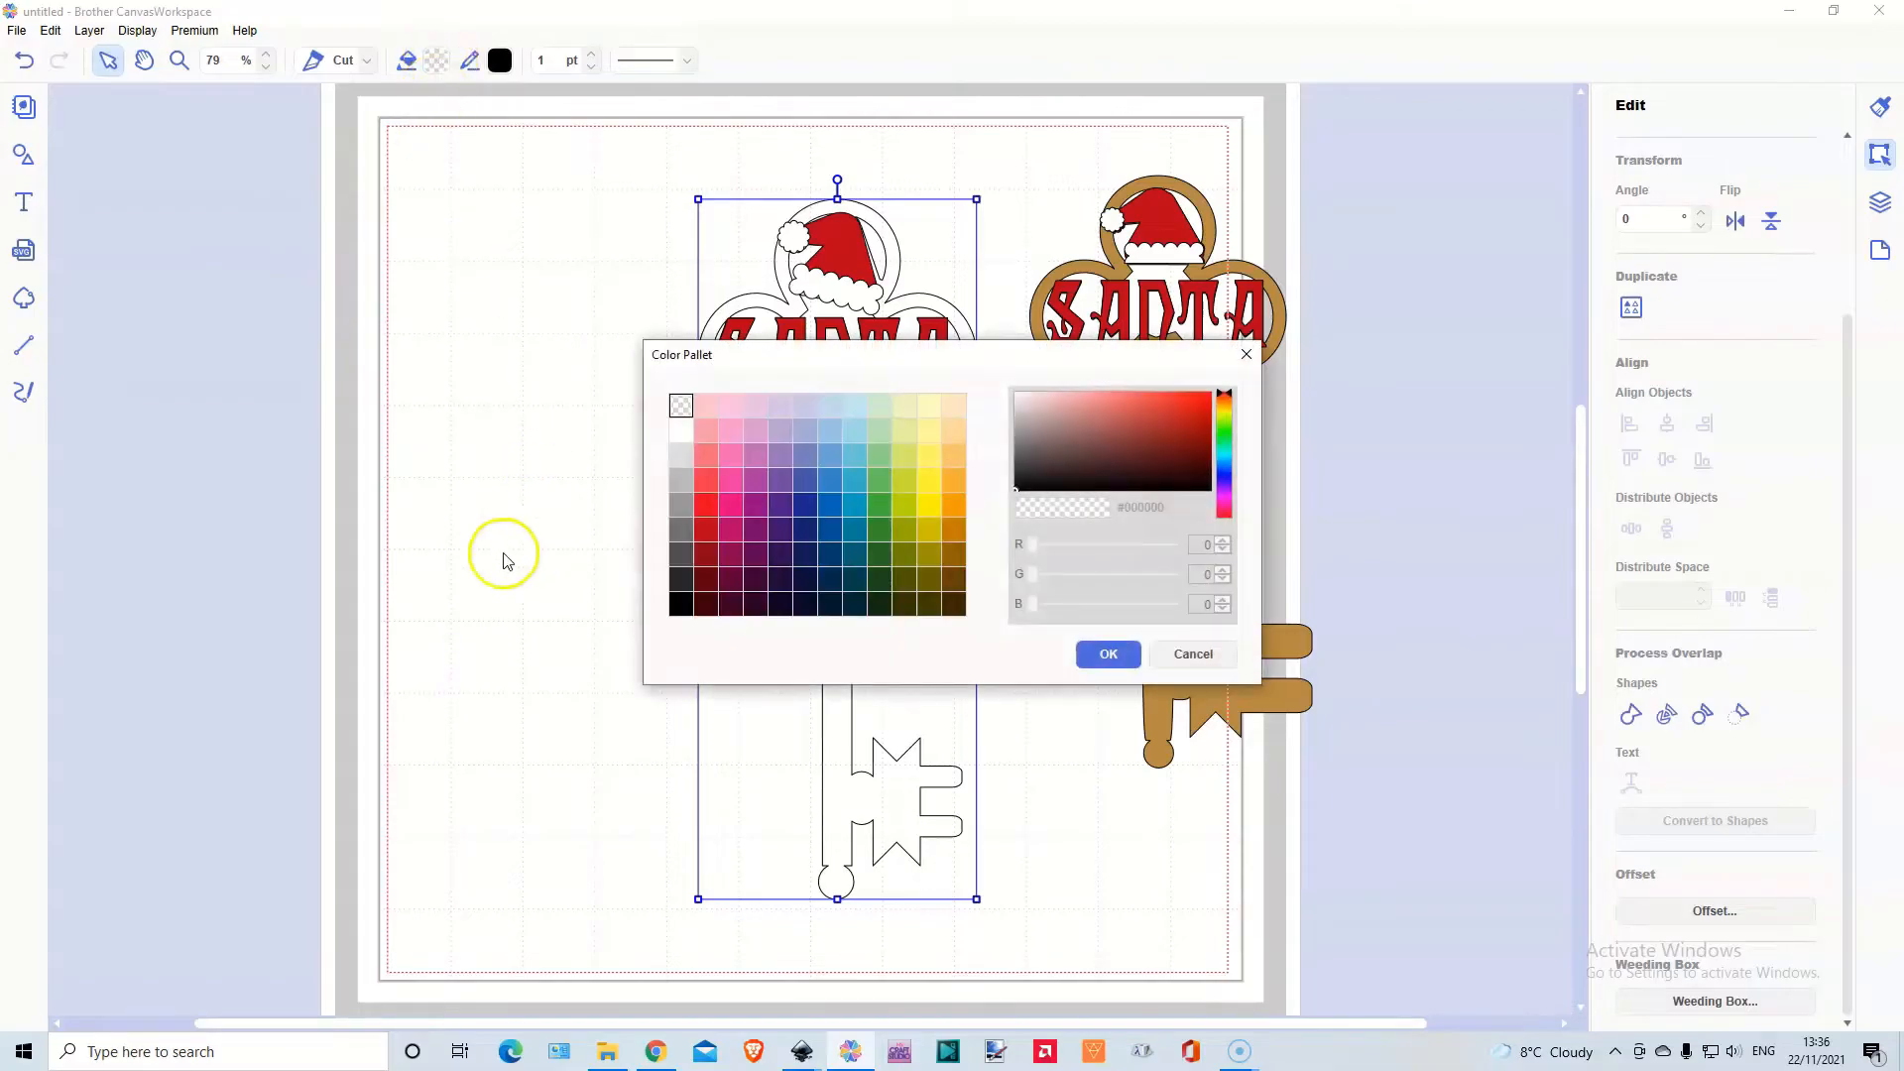
pyautogui.click(954, 481)
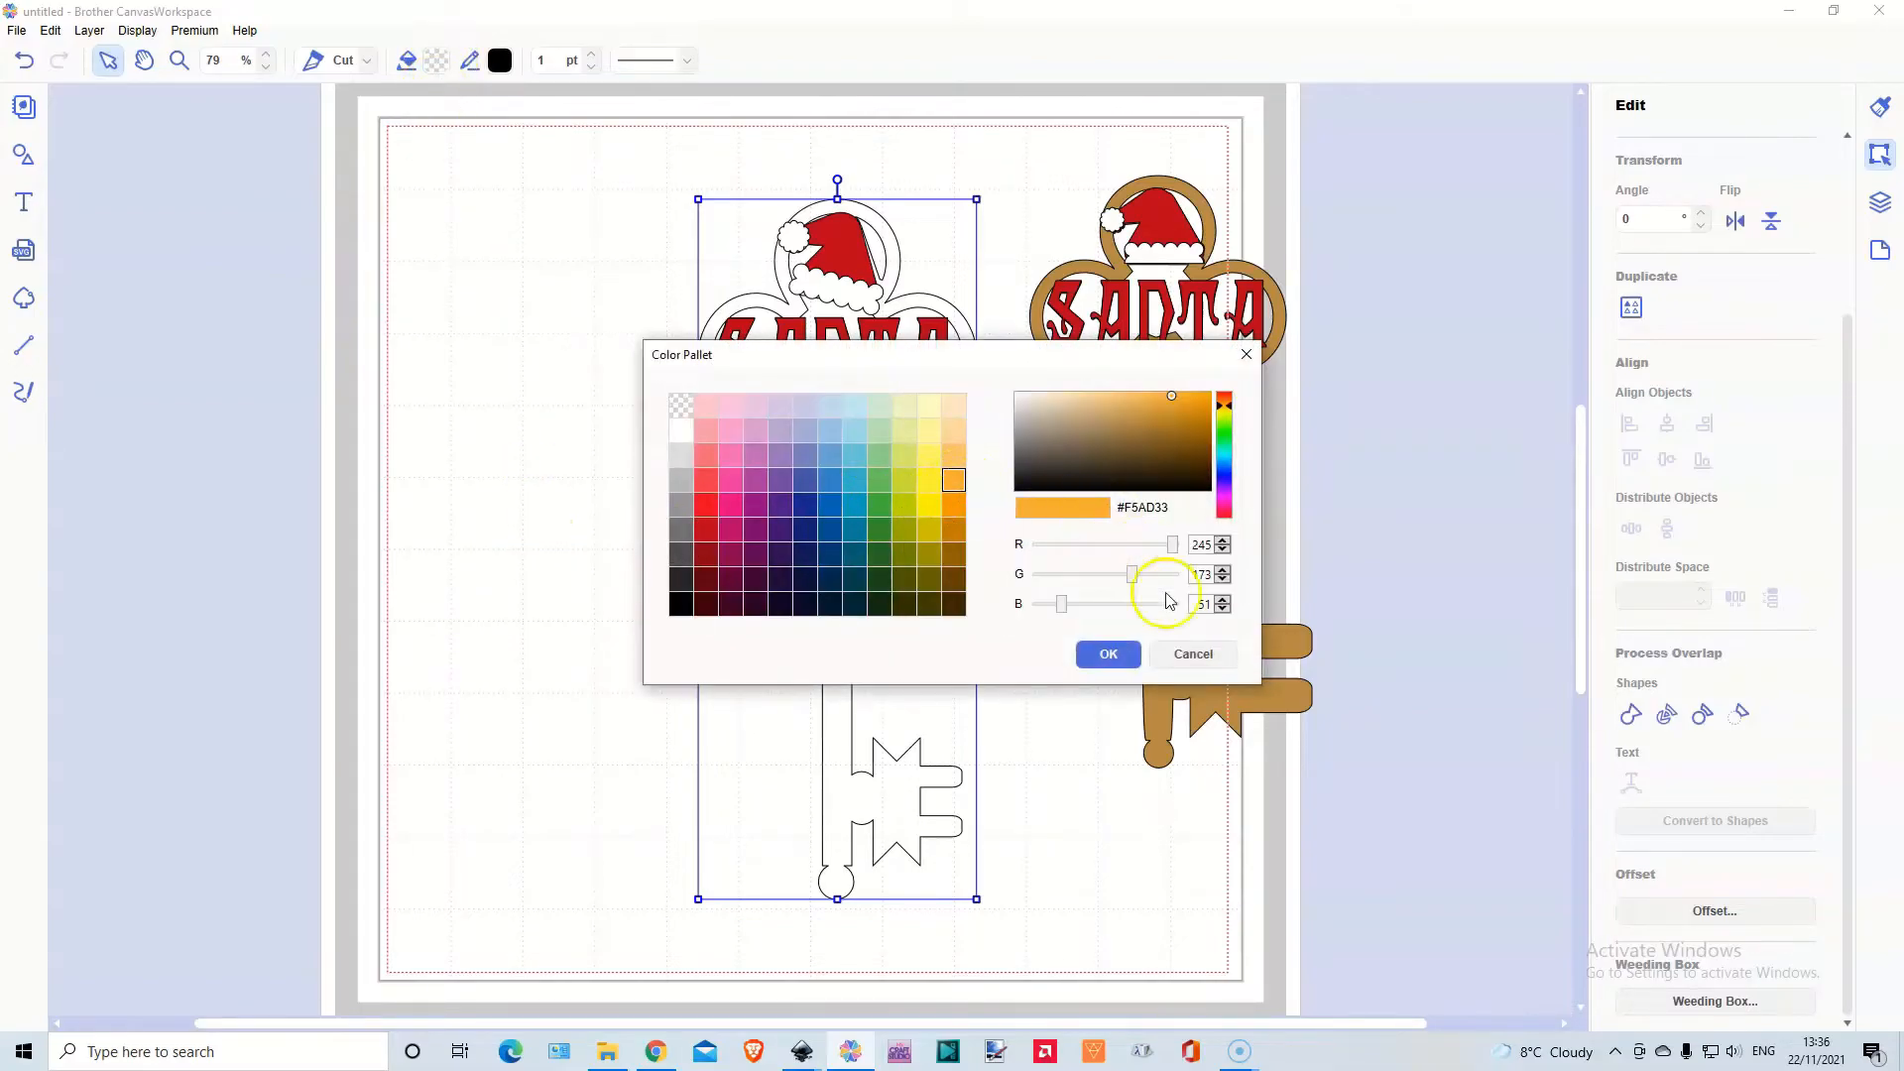
pyautogui.click(1143, 422)
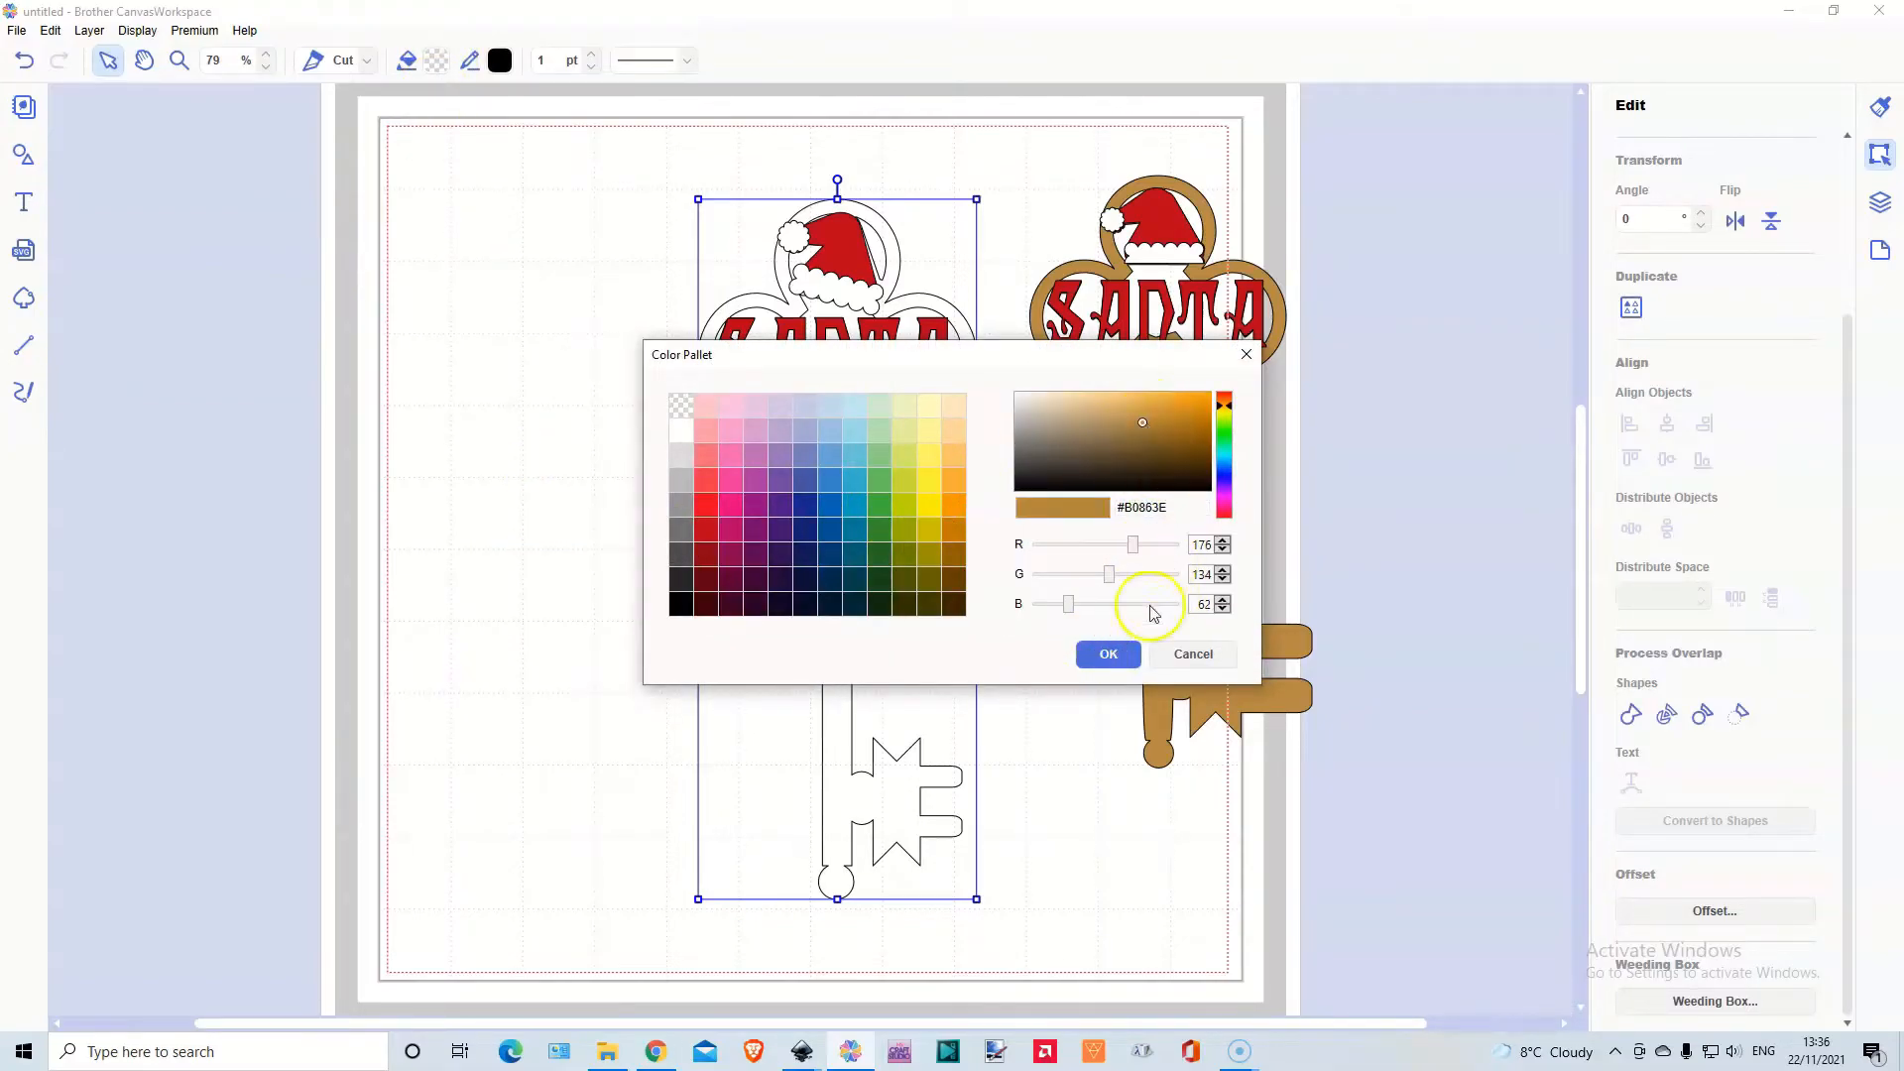
pyautogui.click(1109, 657)
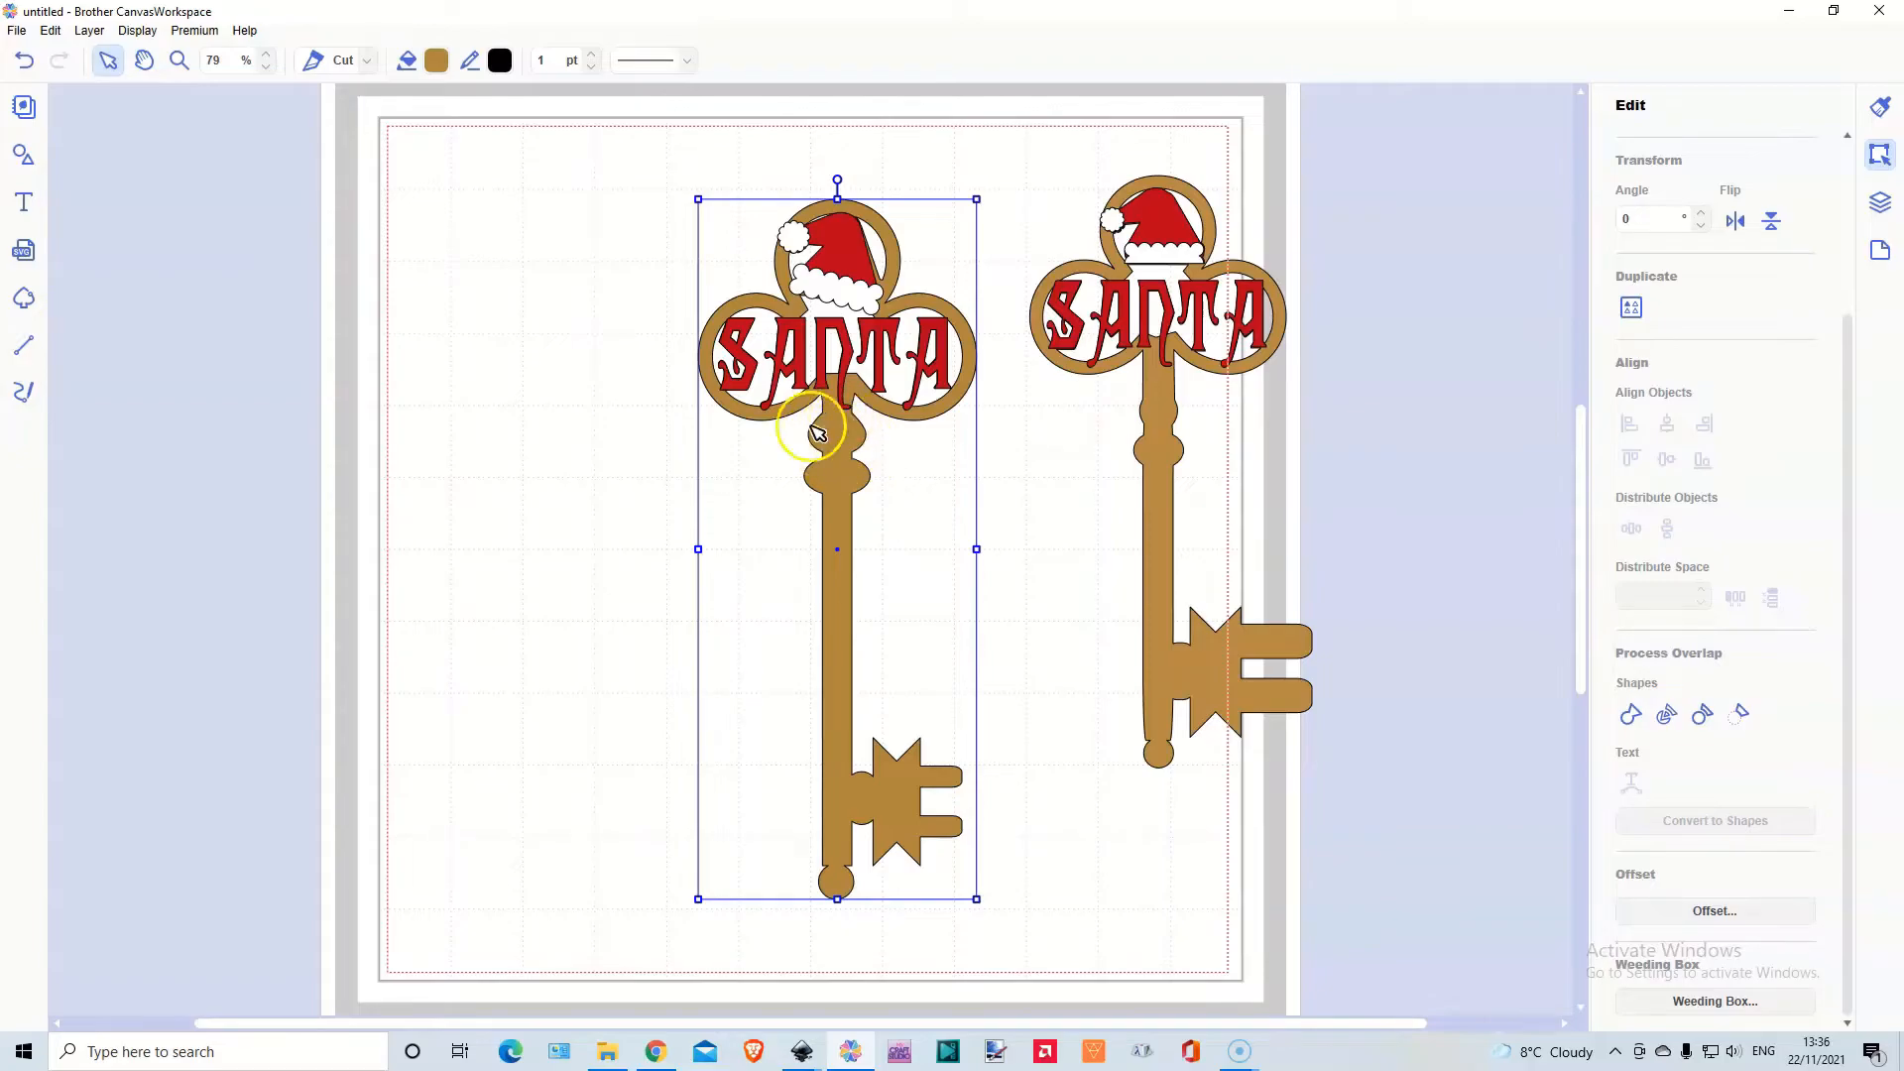
# Add a basic circle beside the key's head and shrink it to a small hanging-ring size
pyautogui.click(23, 156)
pyautogui.scroll(-5, 213, 595)
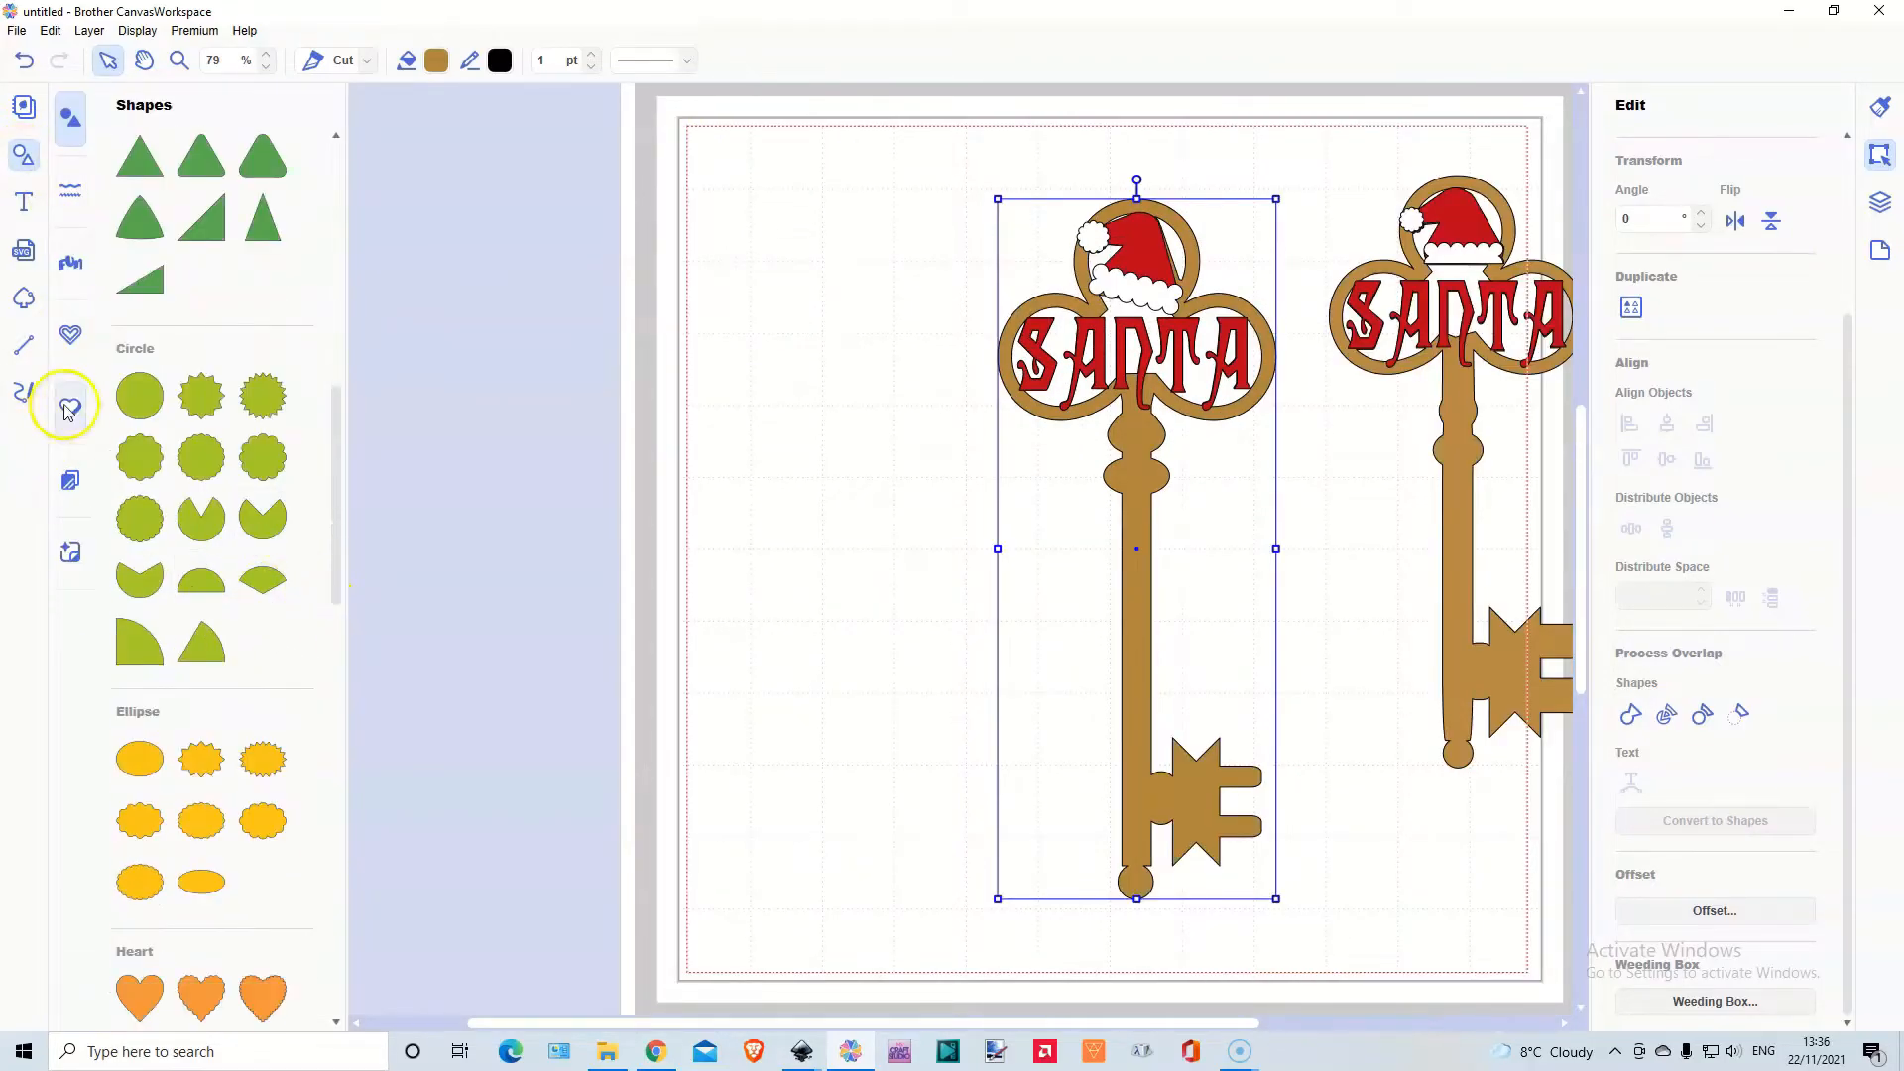
pyautogui.click(30, 162)
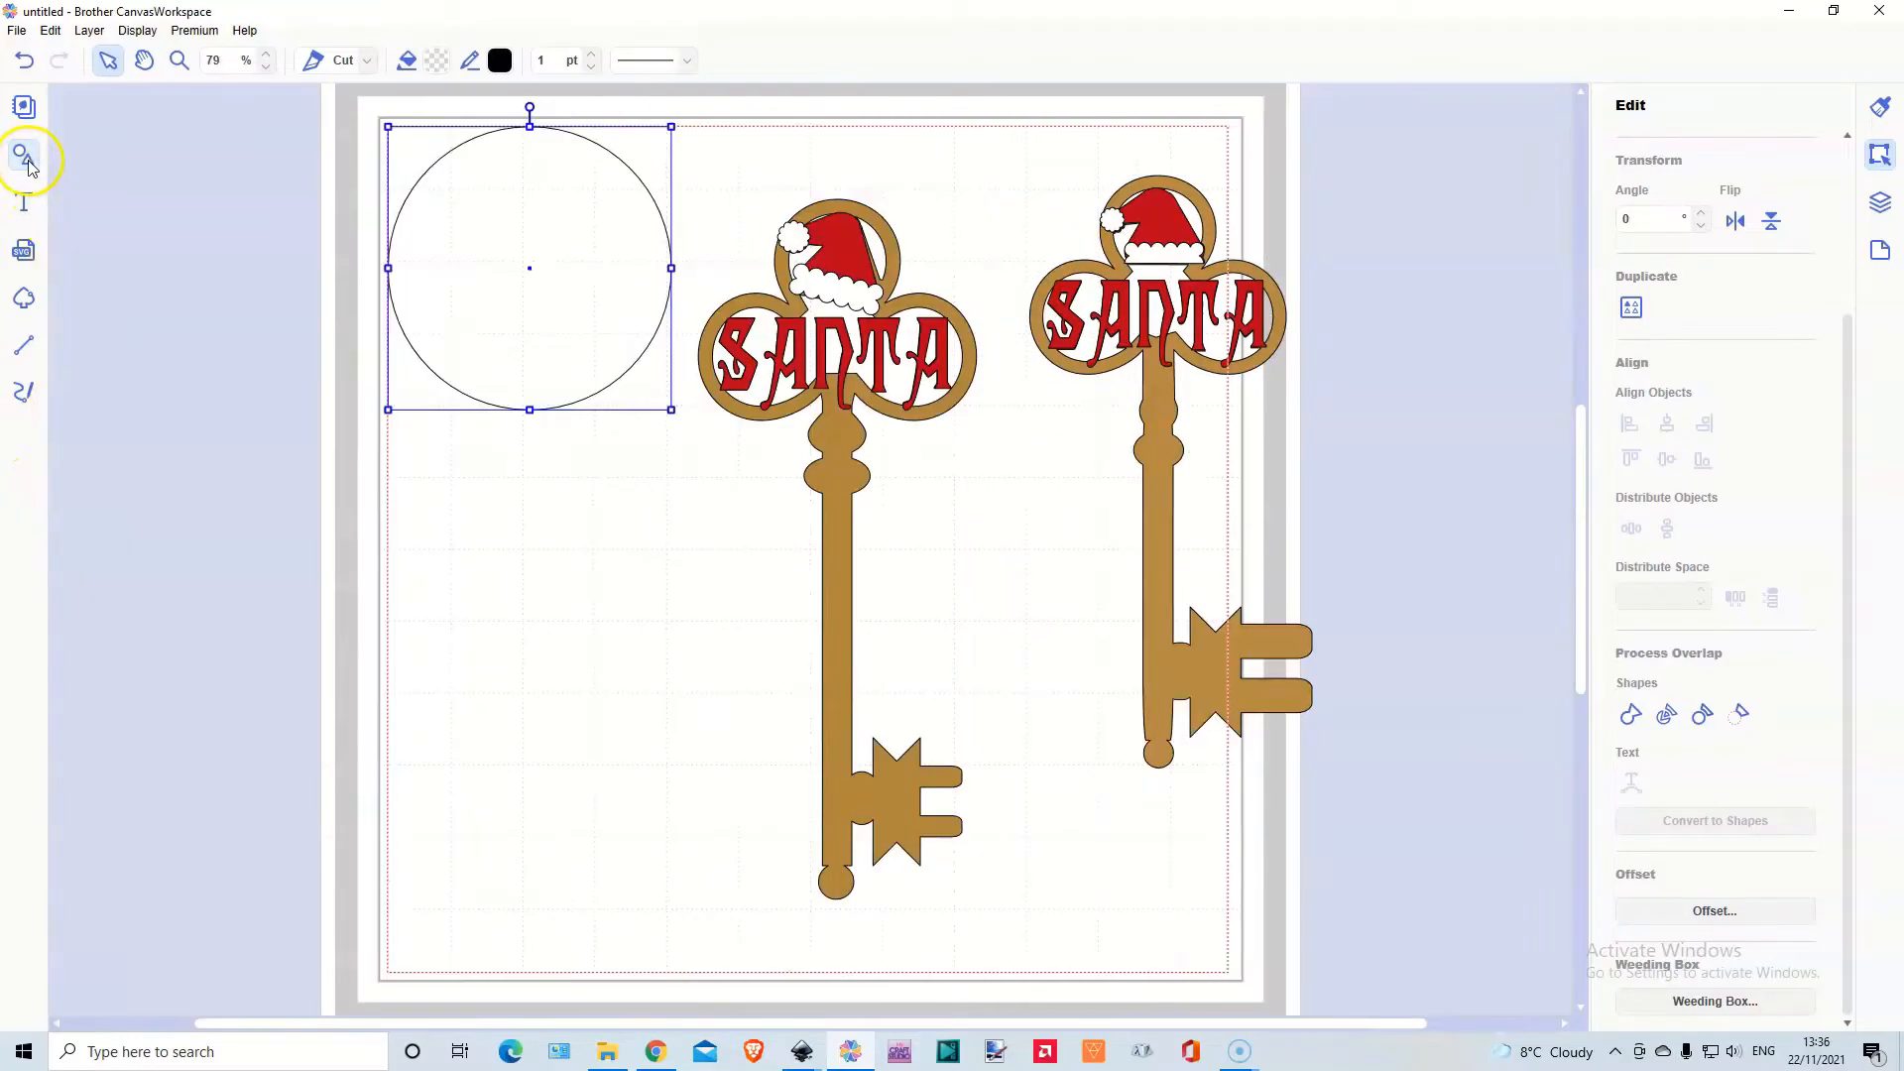
pyautogui.moveTo(657, 136); pyautogui.dragTo(631, 233)
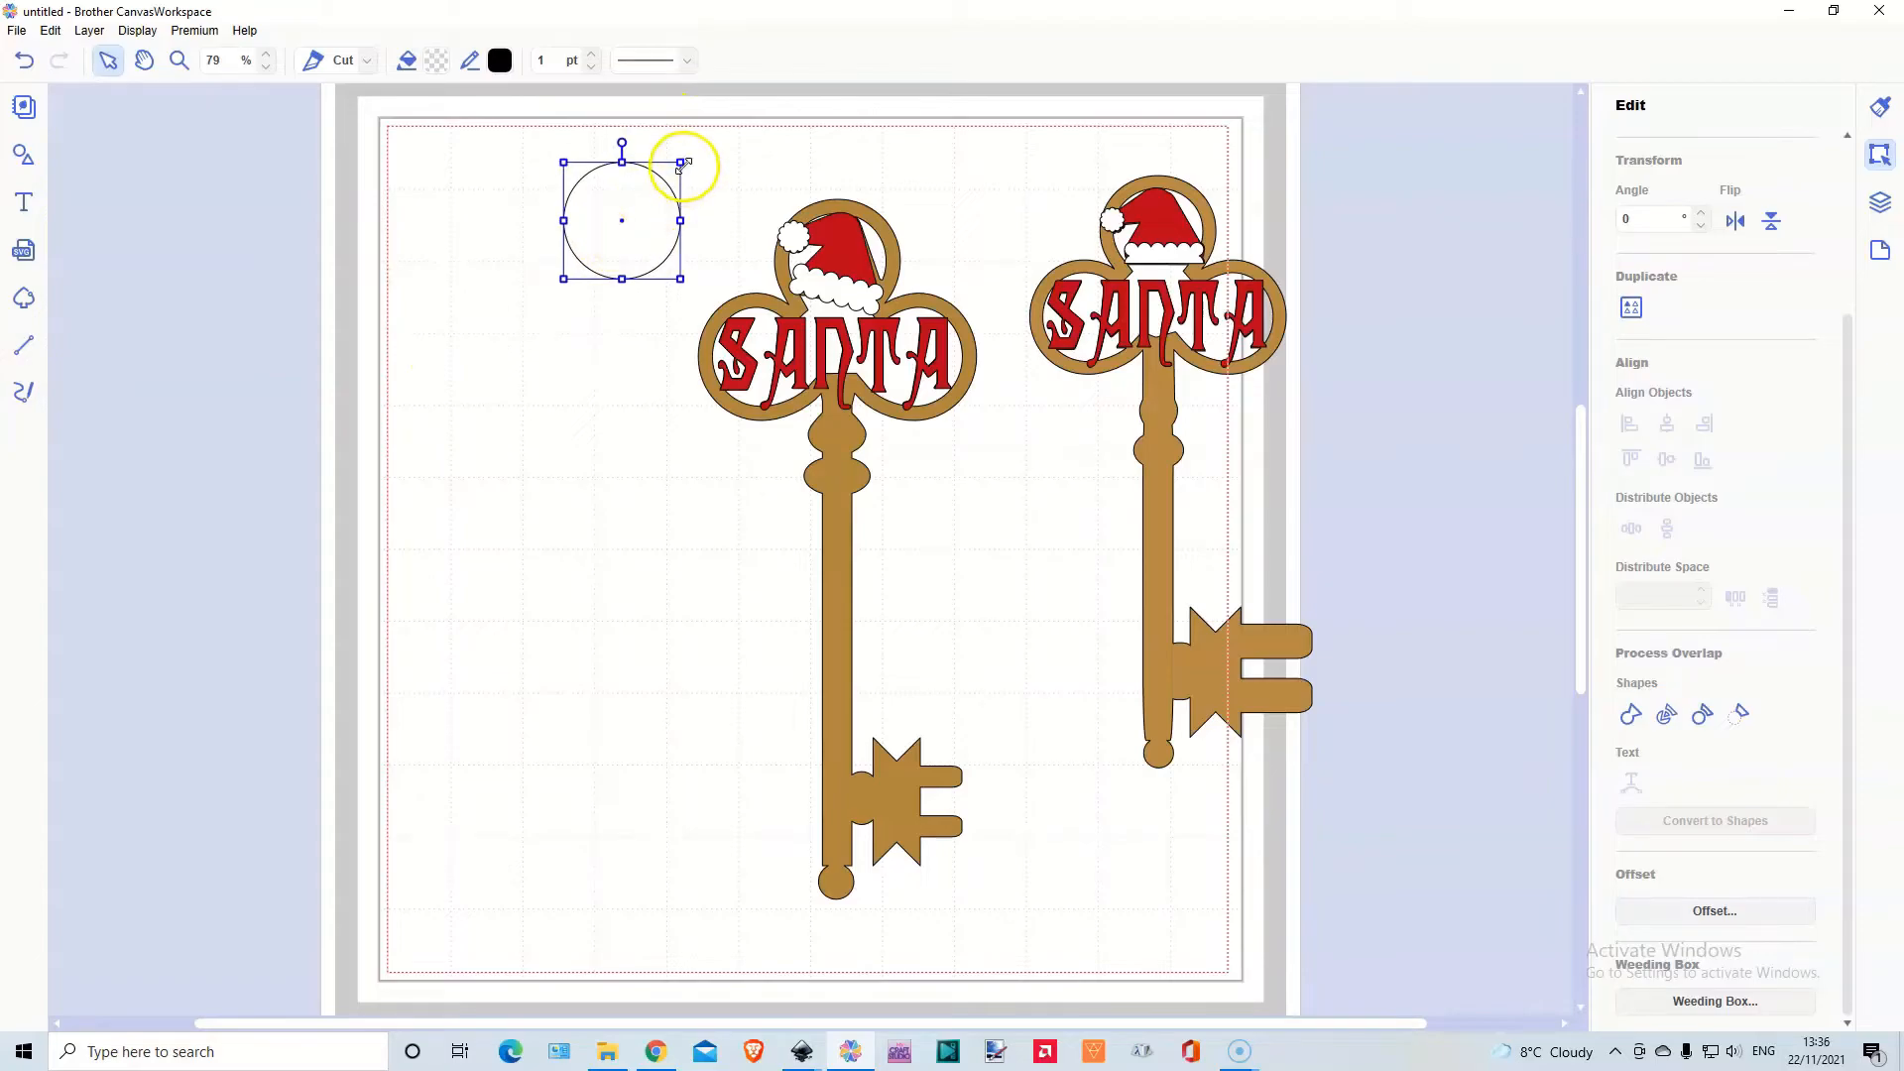
pyautogui.moveTo(680, 162); pyautogui.dragTo(617, 226)
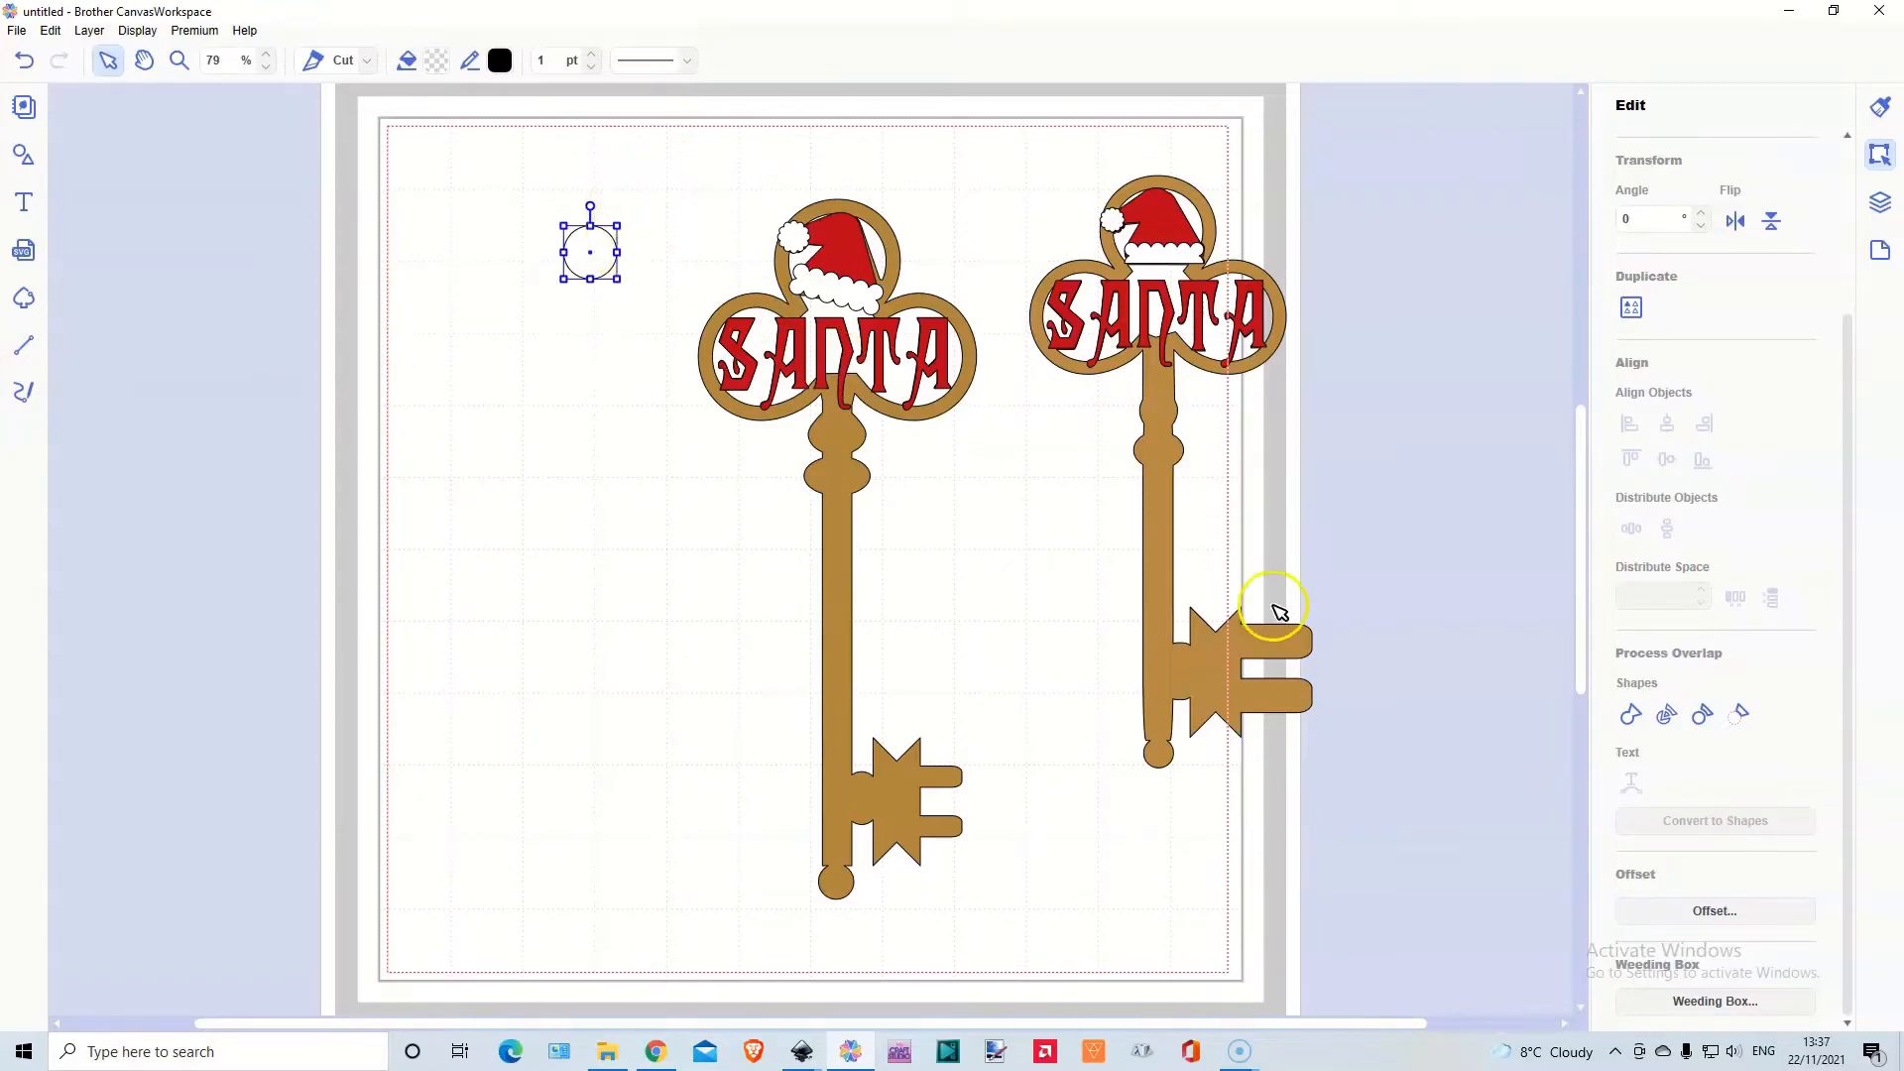
# Create an inward offset of the small circle with 0.20" spacing and bevel corners, leaving the original line as is
pyautogui.click(1737, 912)
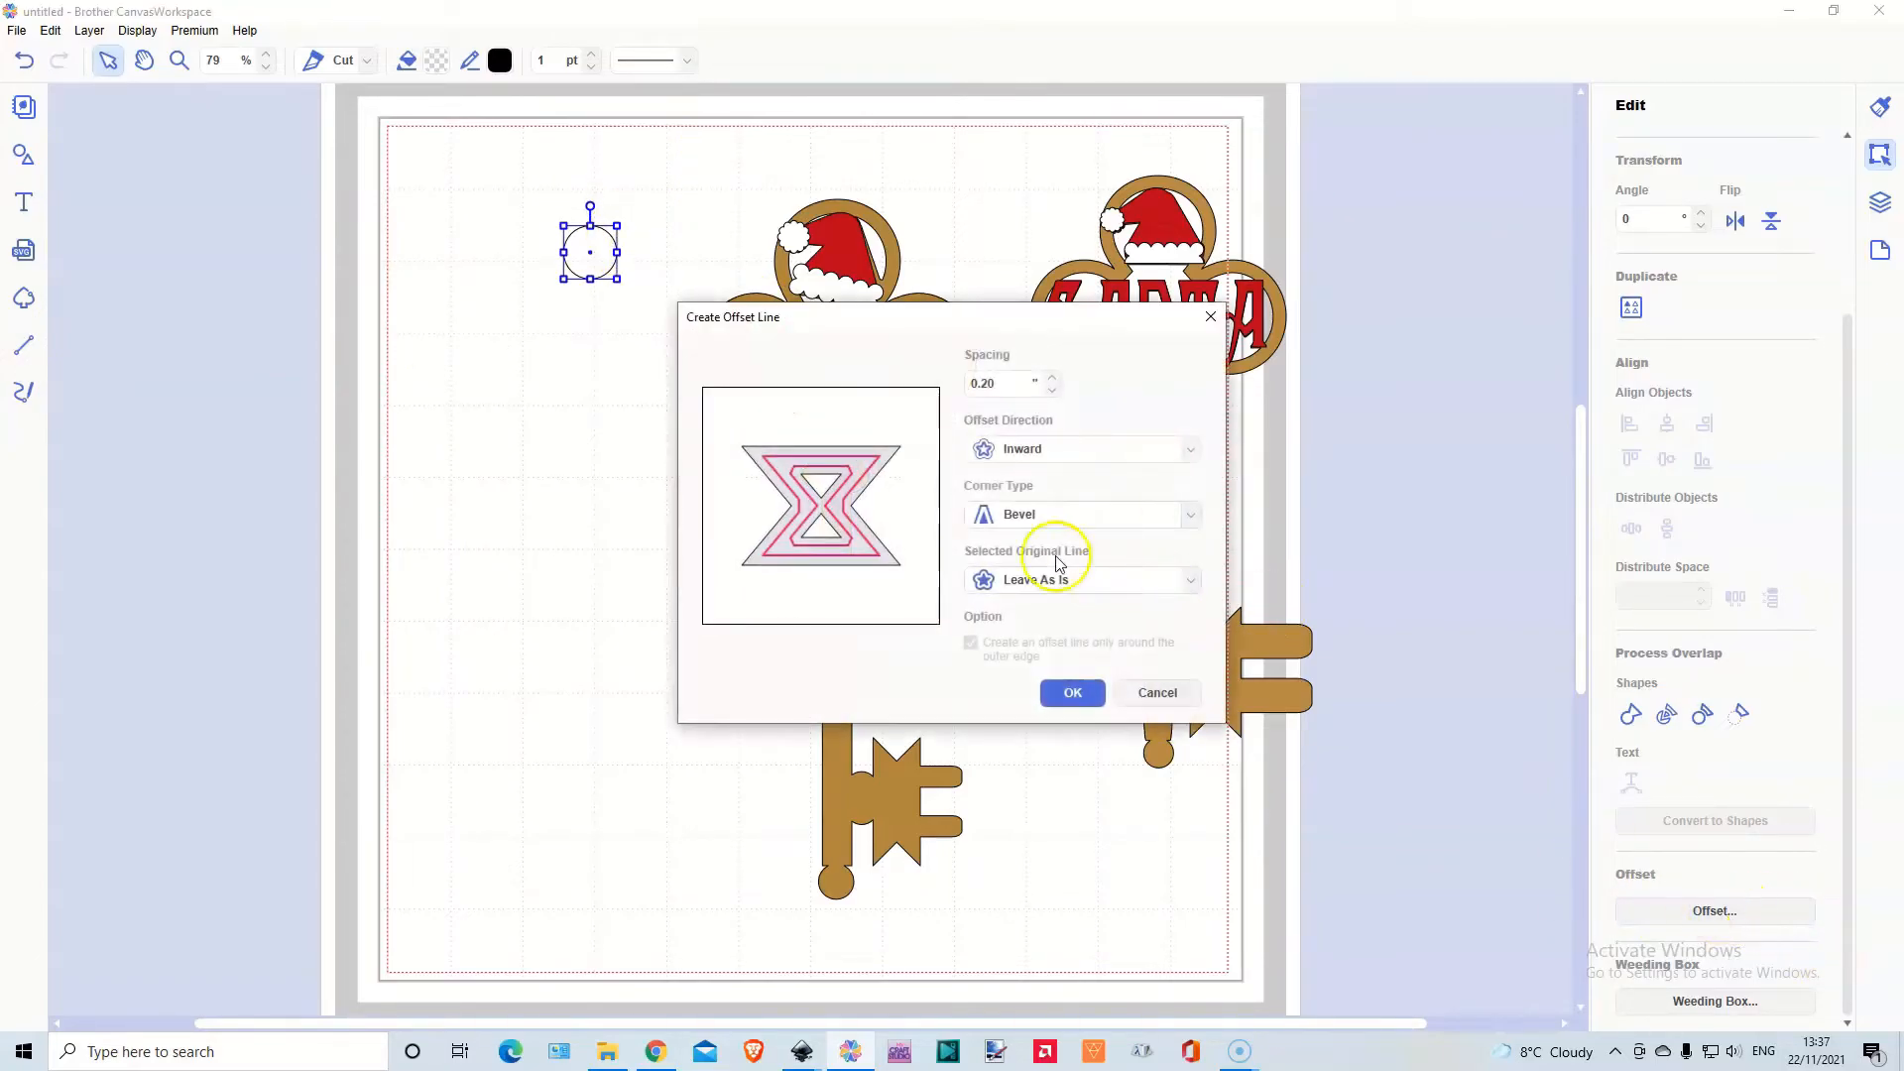
pyautogui.click(1069, 693)
pyautogui.click(535, 299)
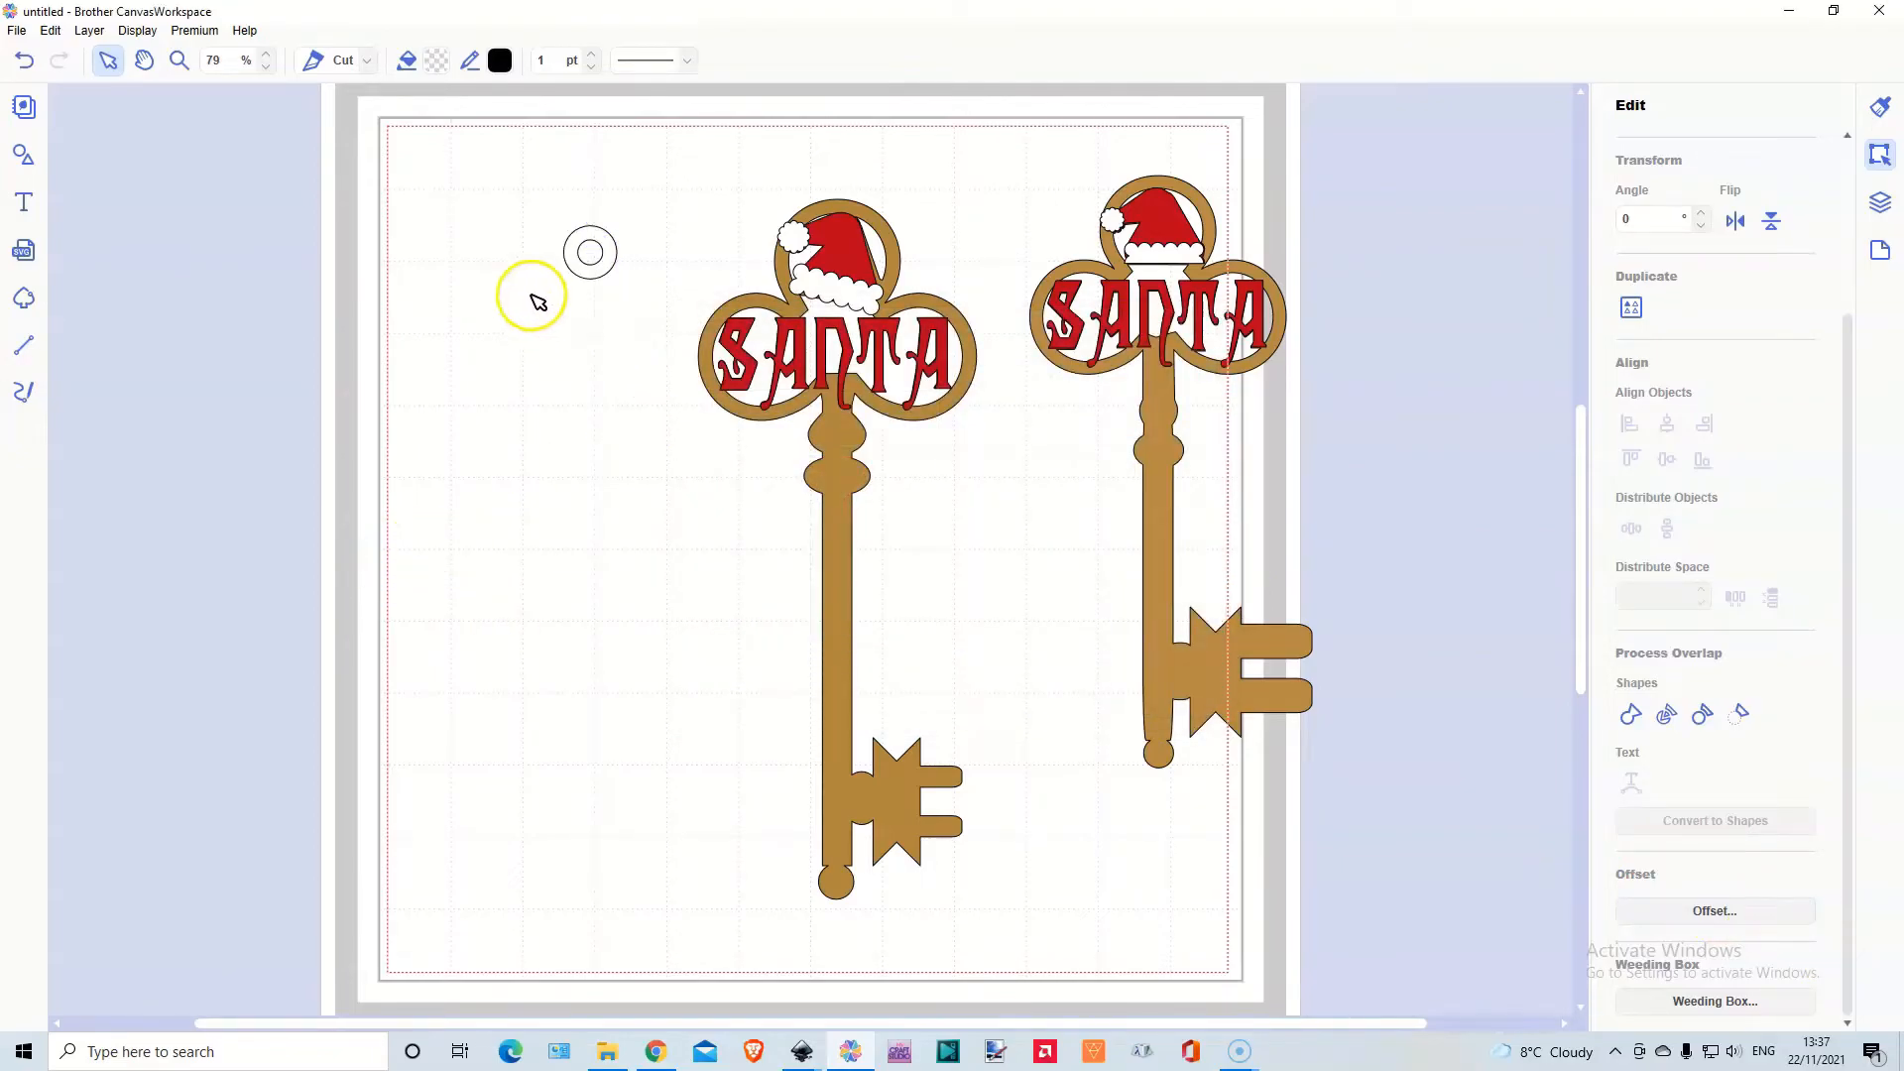
# Merge the two small circles into a hanging ring and weld it onto the top of the key's head
pyautogui.moveTo(563, 206); pyautogui.dragTo(617, 285)
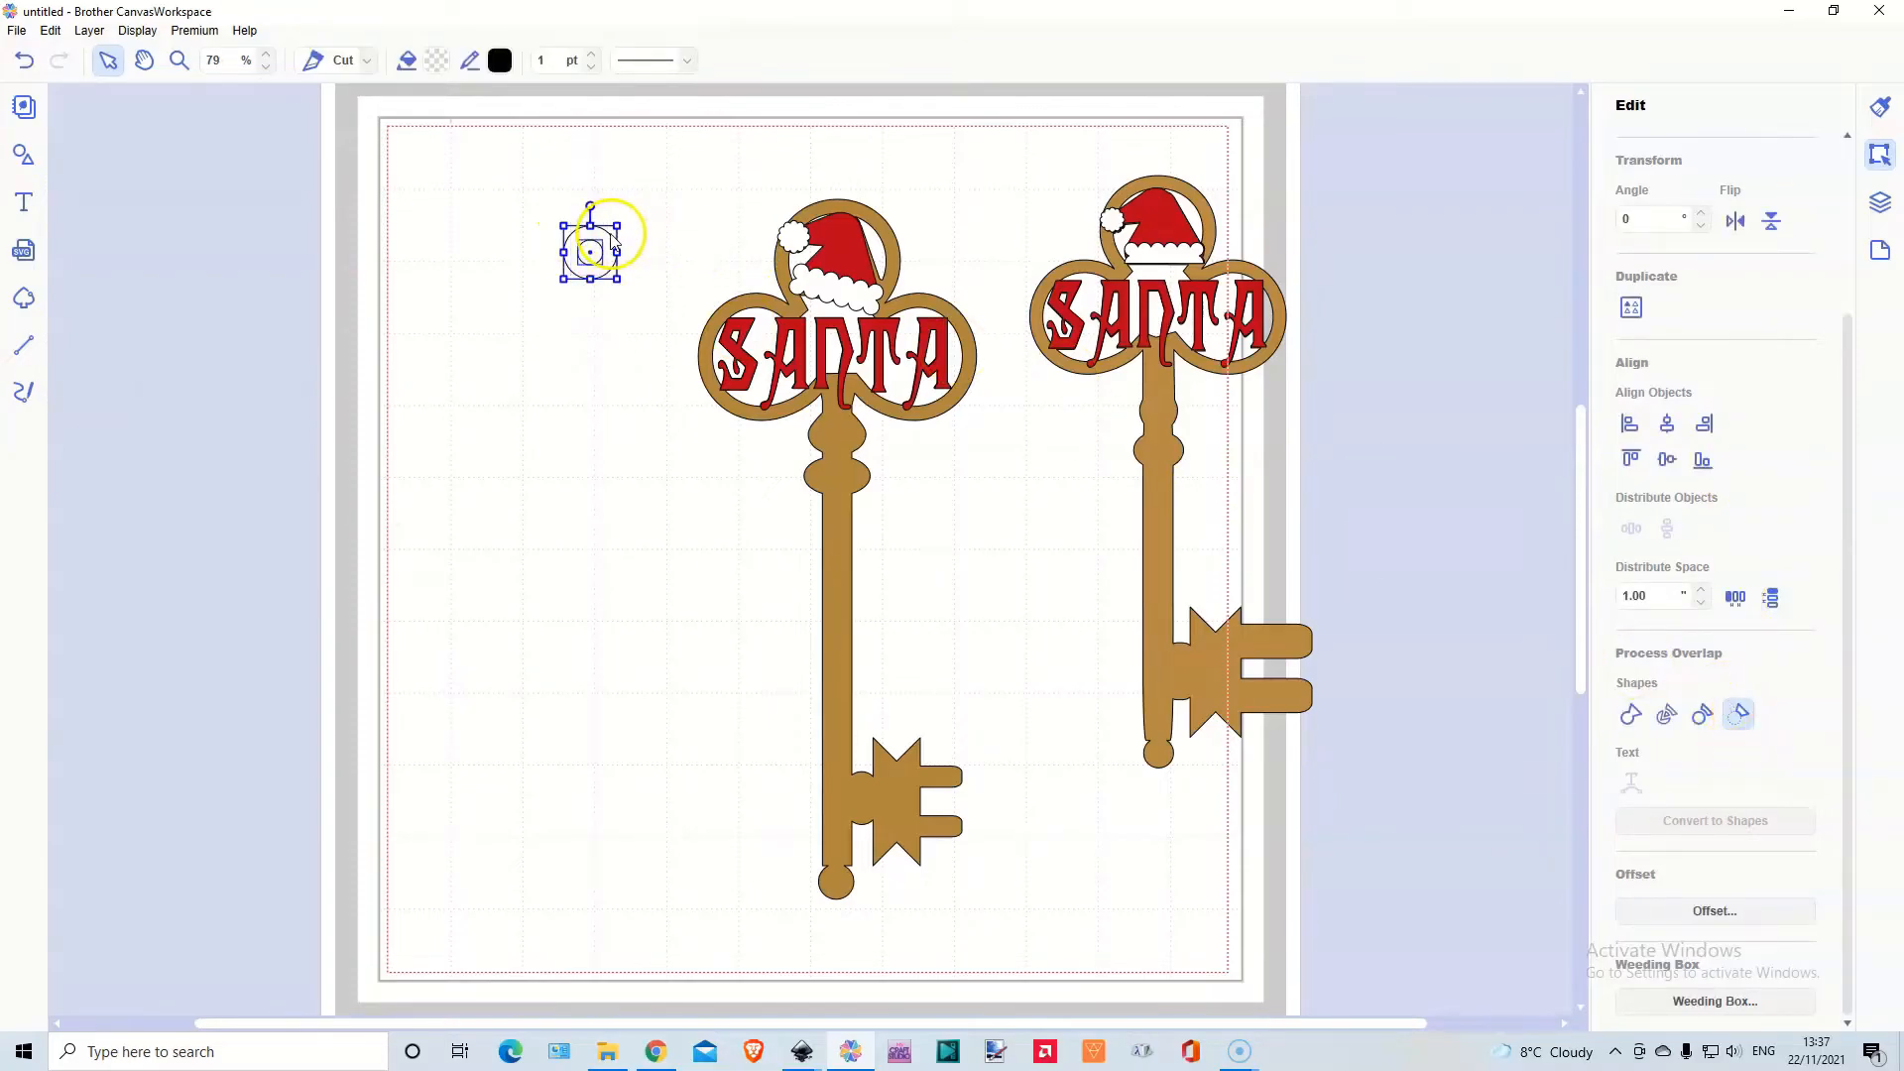
pyautogui.click(596, 230)
pyautogui.moveTo(602, 243); pyautogui.dragTo(885, 209)
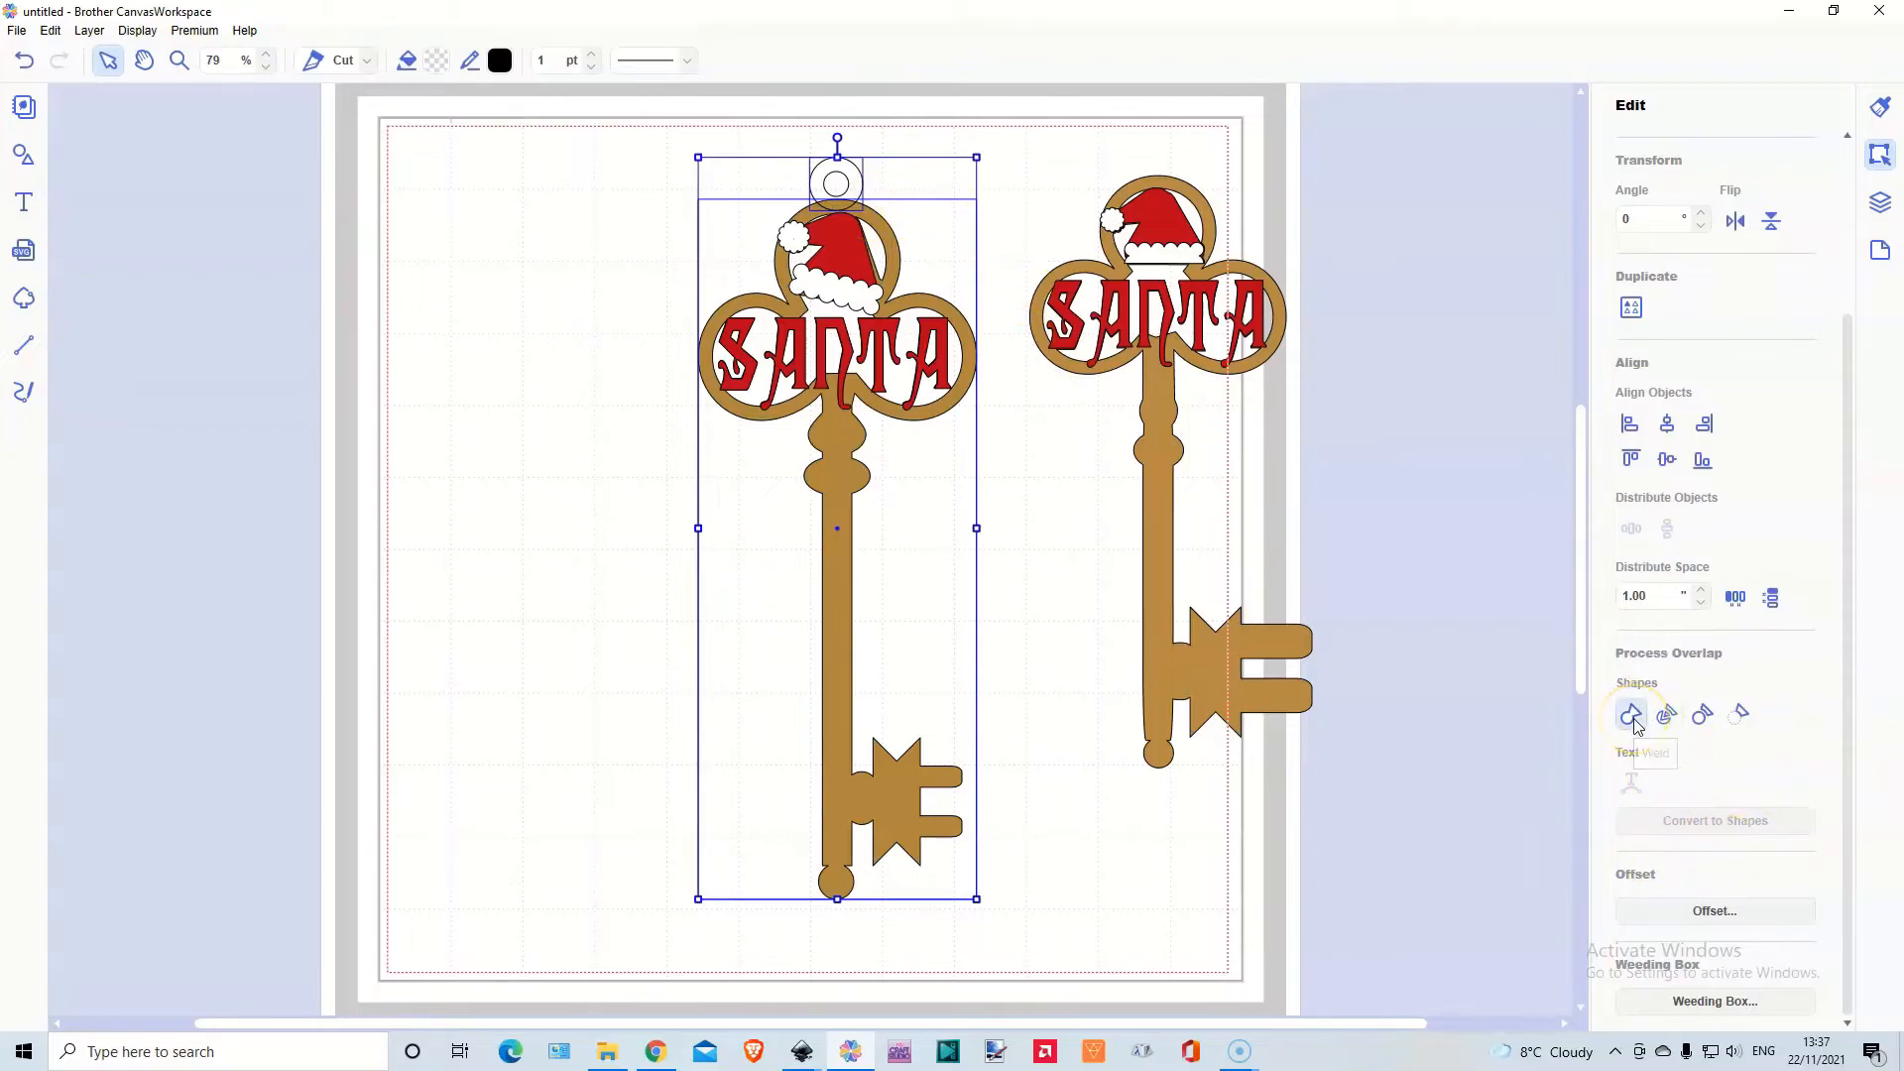
pyautogui.click(1632, 715)
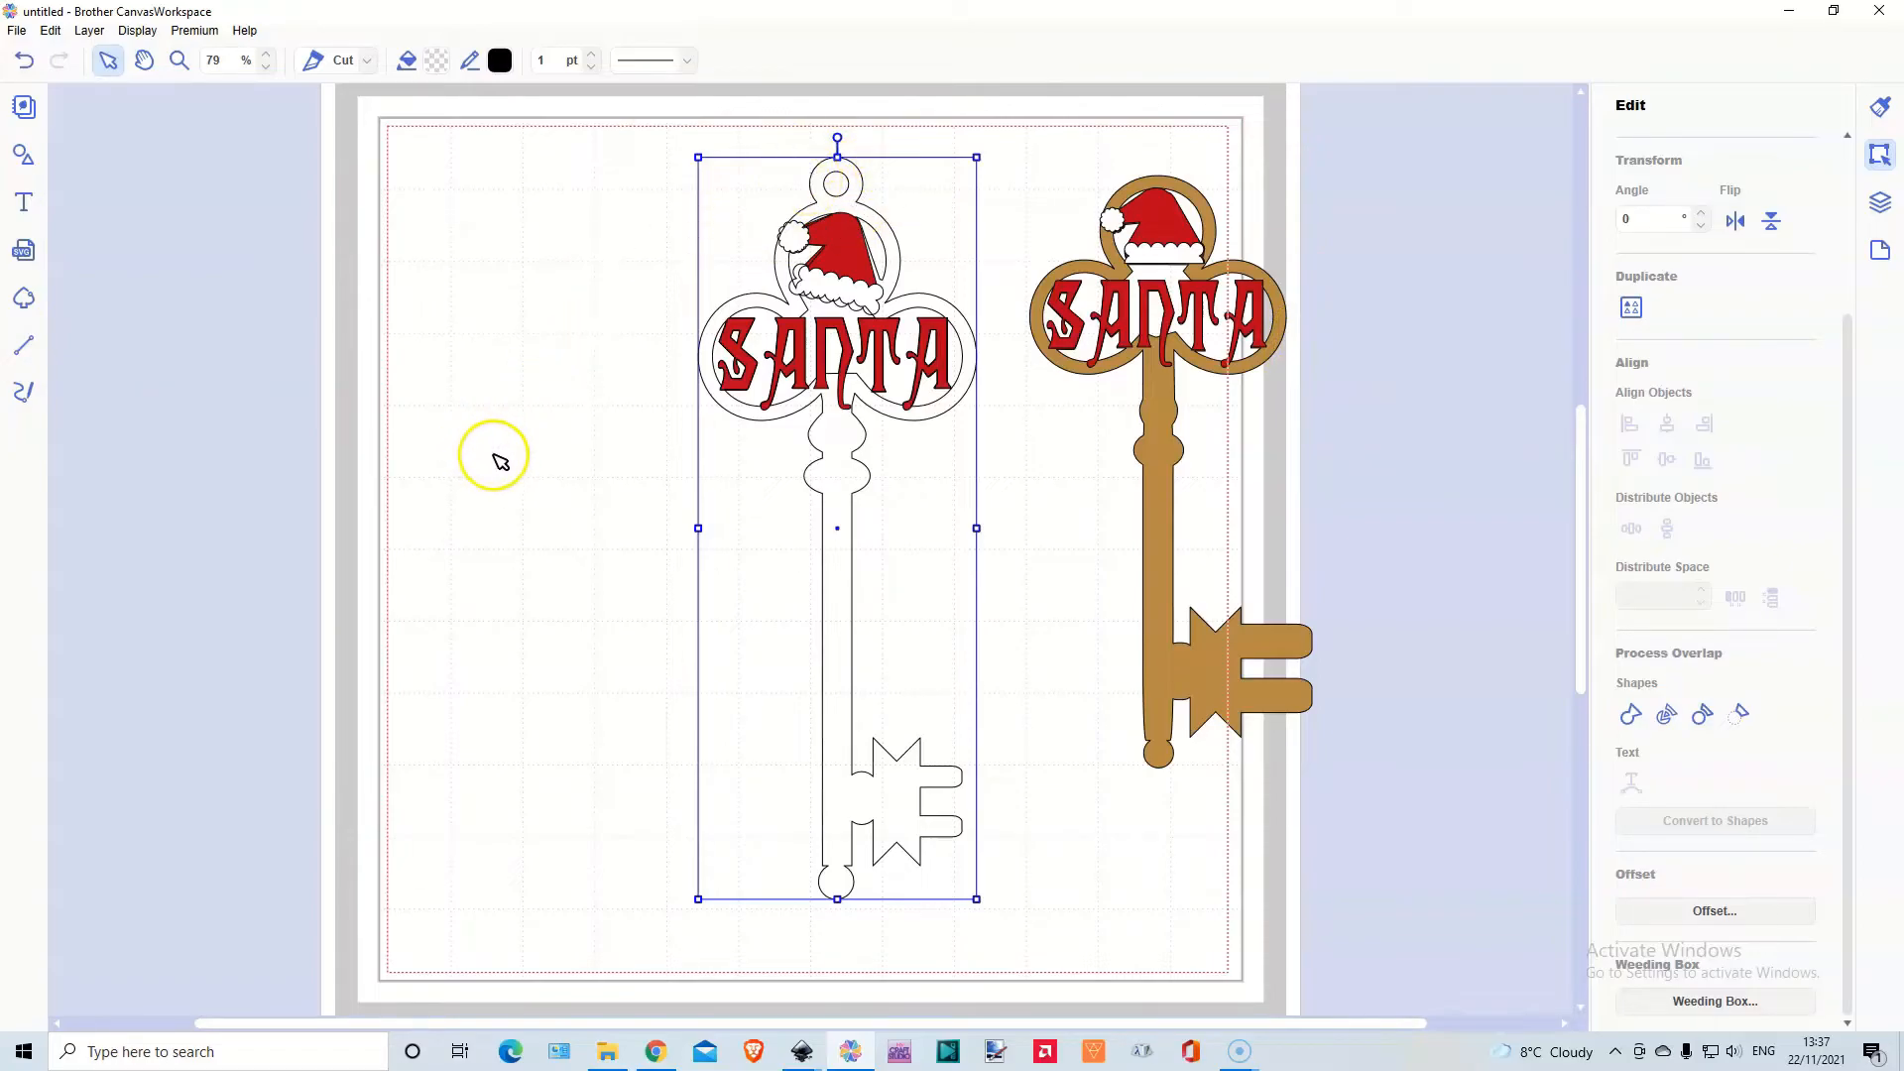
# Add a basic ellipse and shrink it onto the oval collar on the key's shaft
pyautogui.click(23, 157)
pyautogui.scroll(-1, 214, 536)
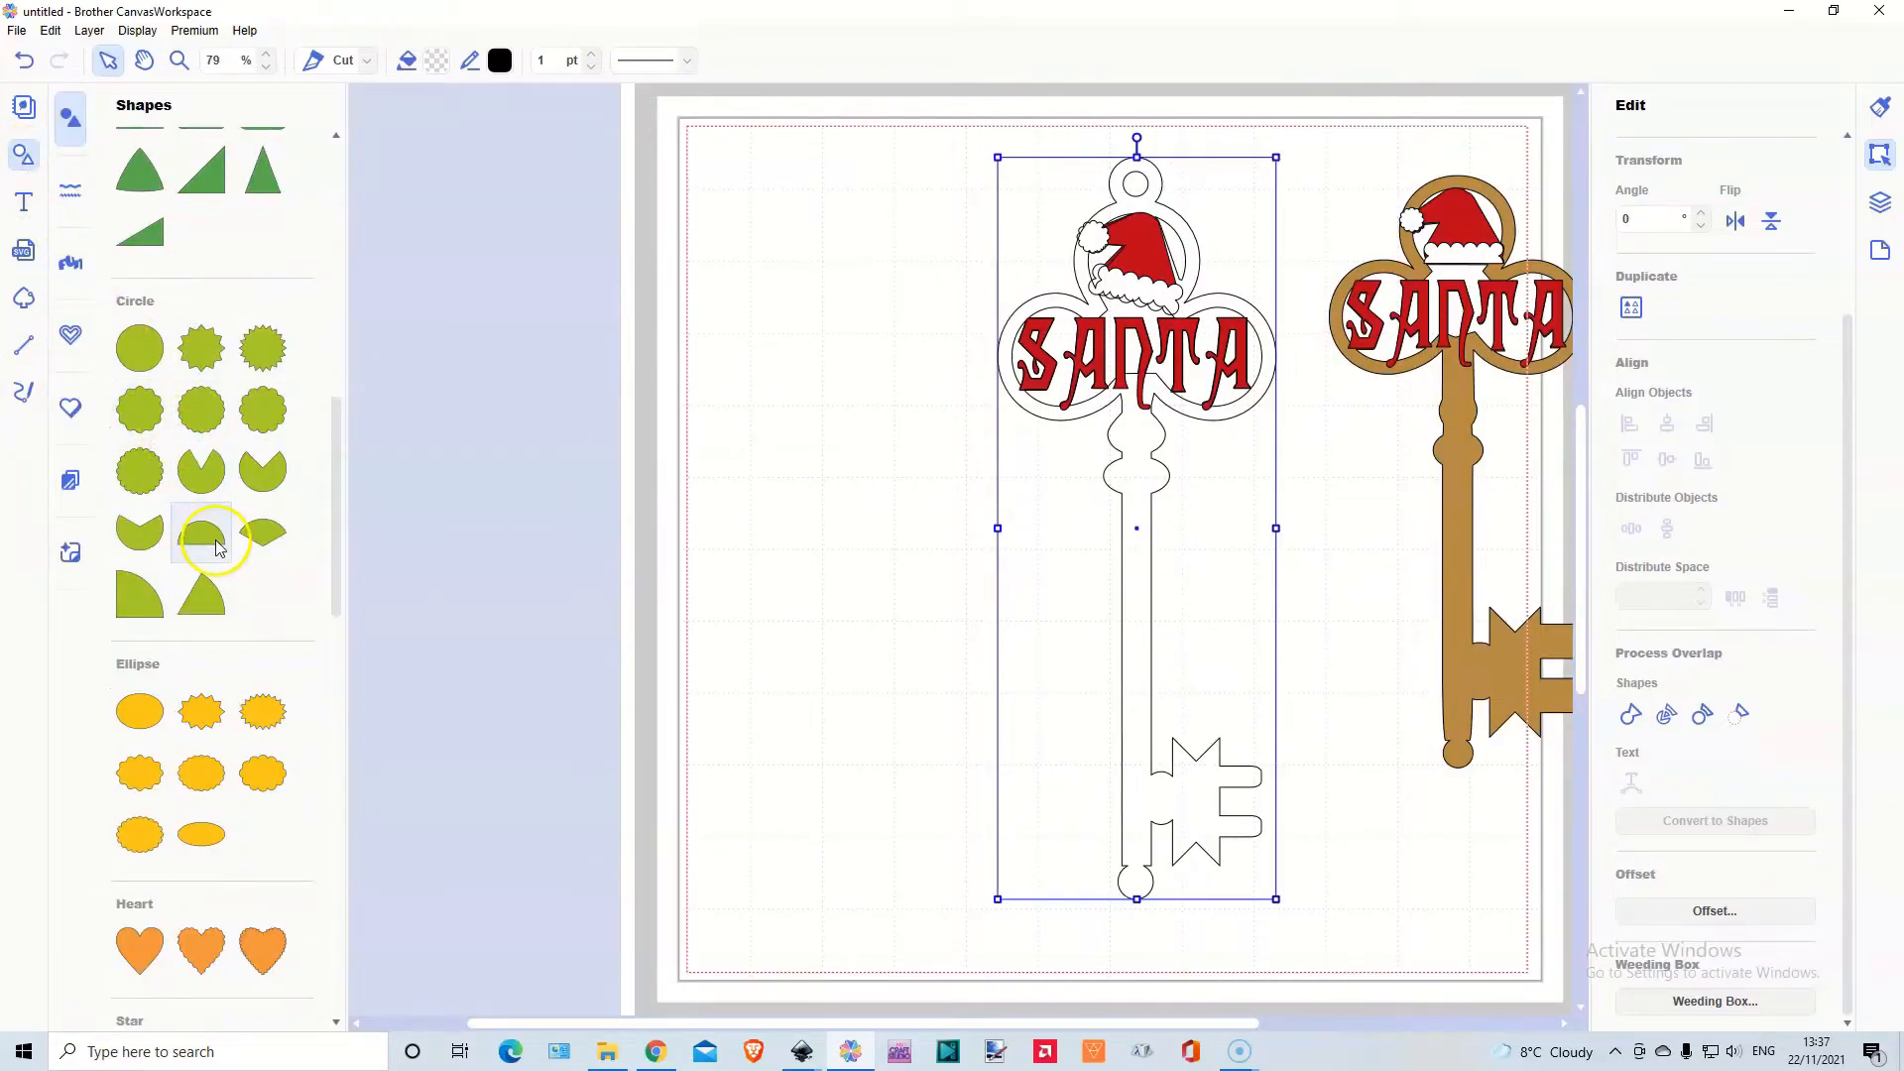
pyautogui.click(121, 713)
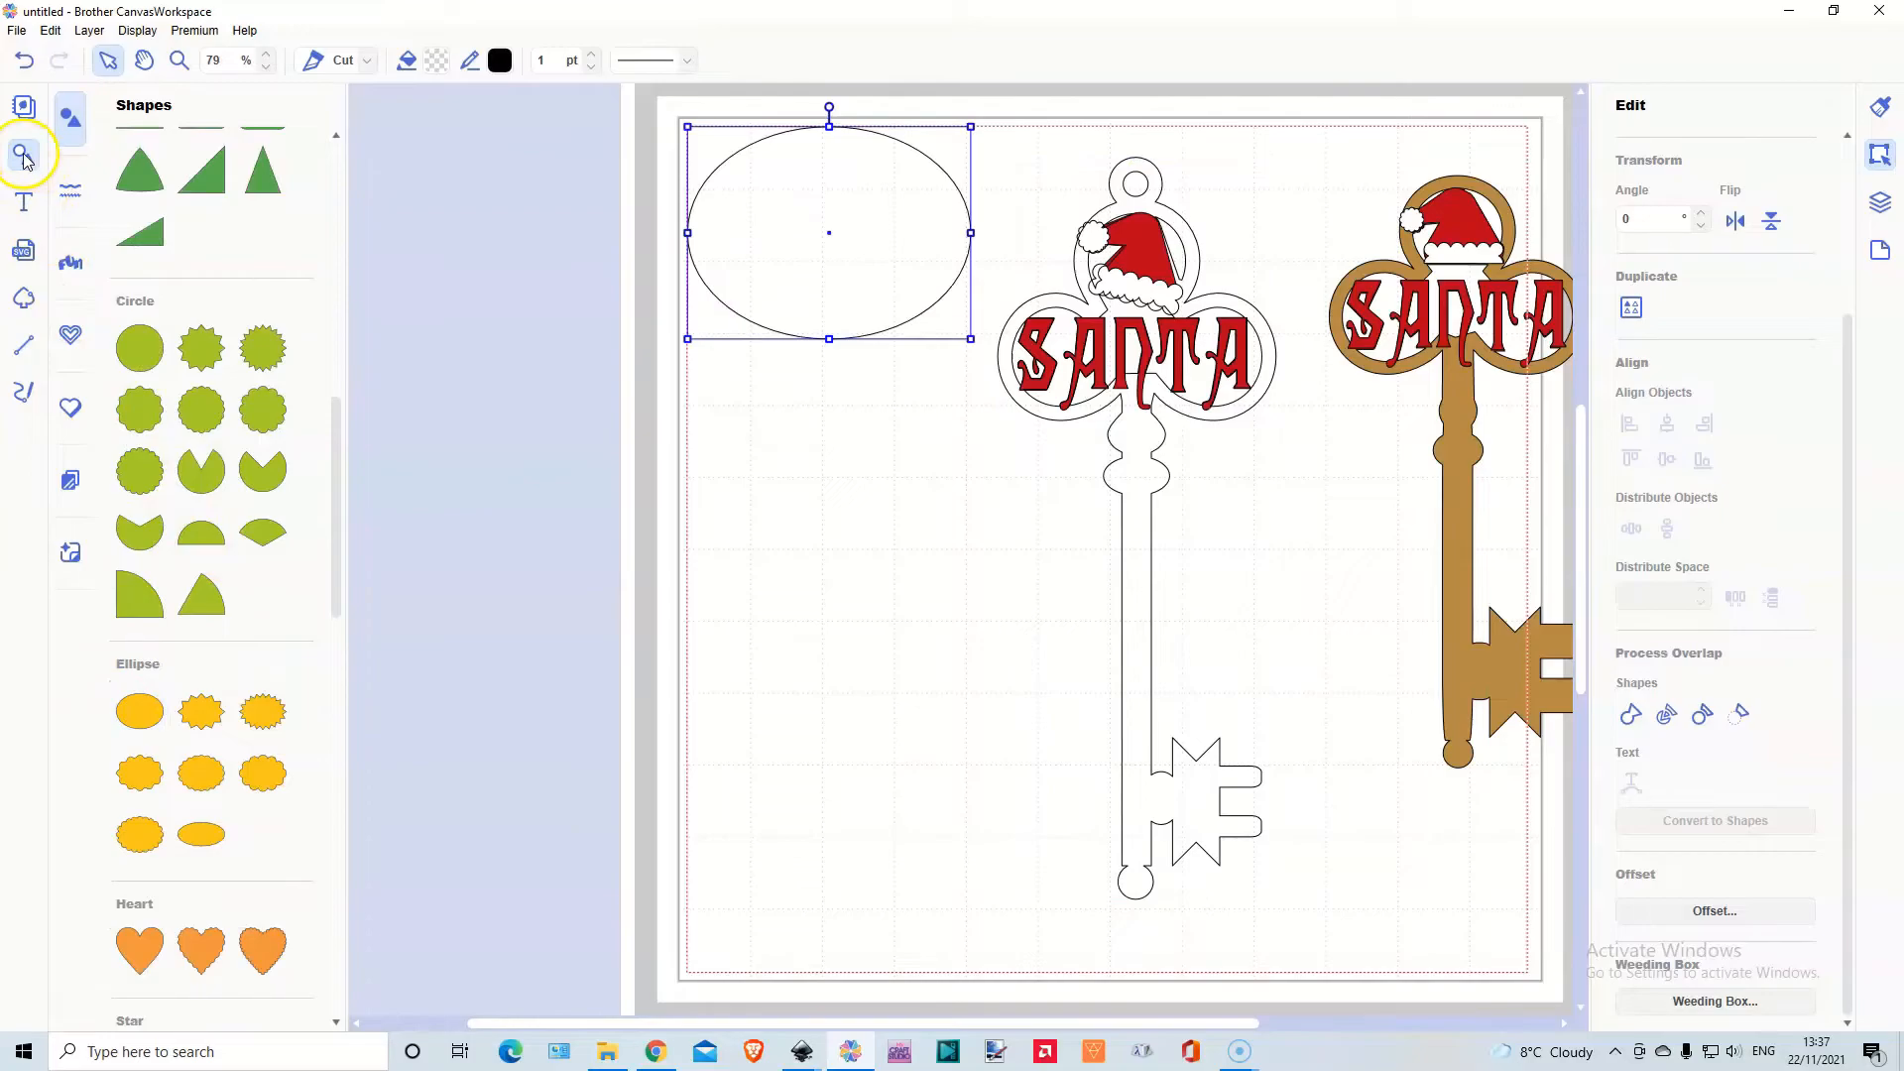
pyautogui.click(23, 155)
pyautogui.moveTo(523, 183); pyautogui.dragTo(607, 540)
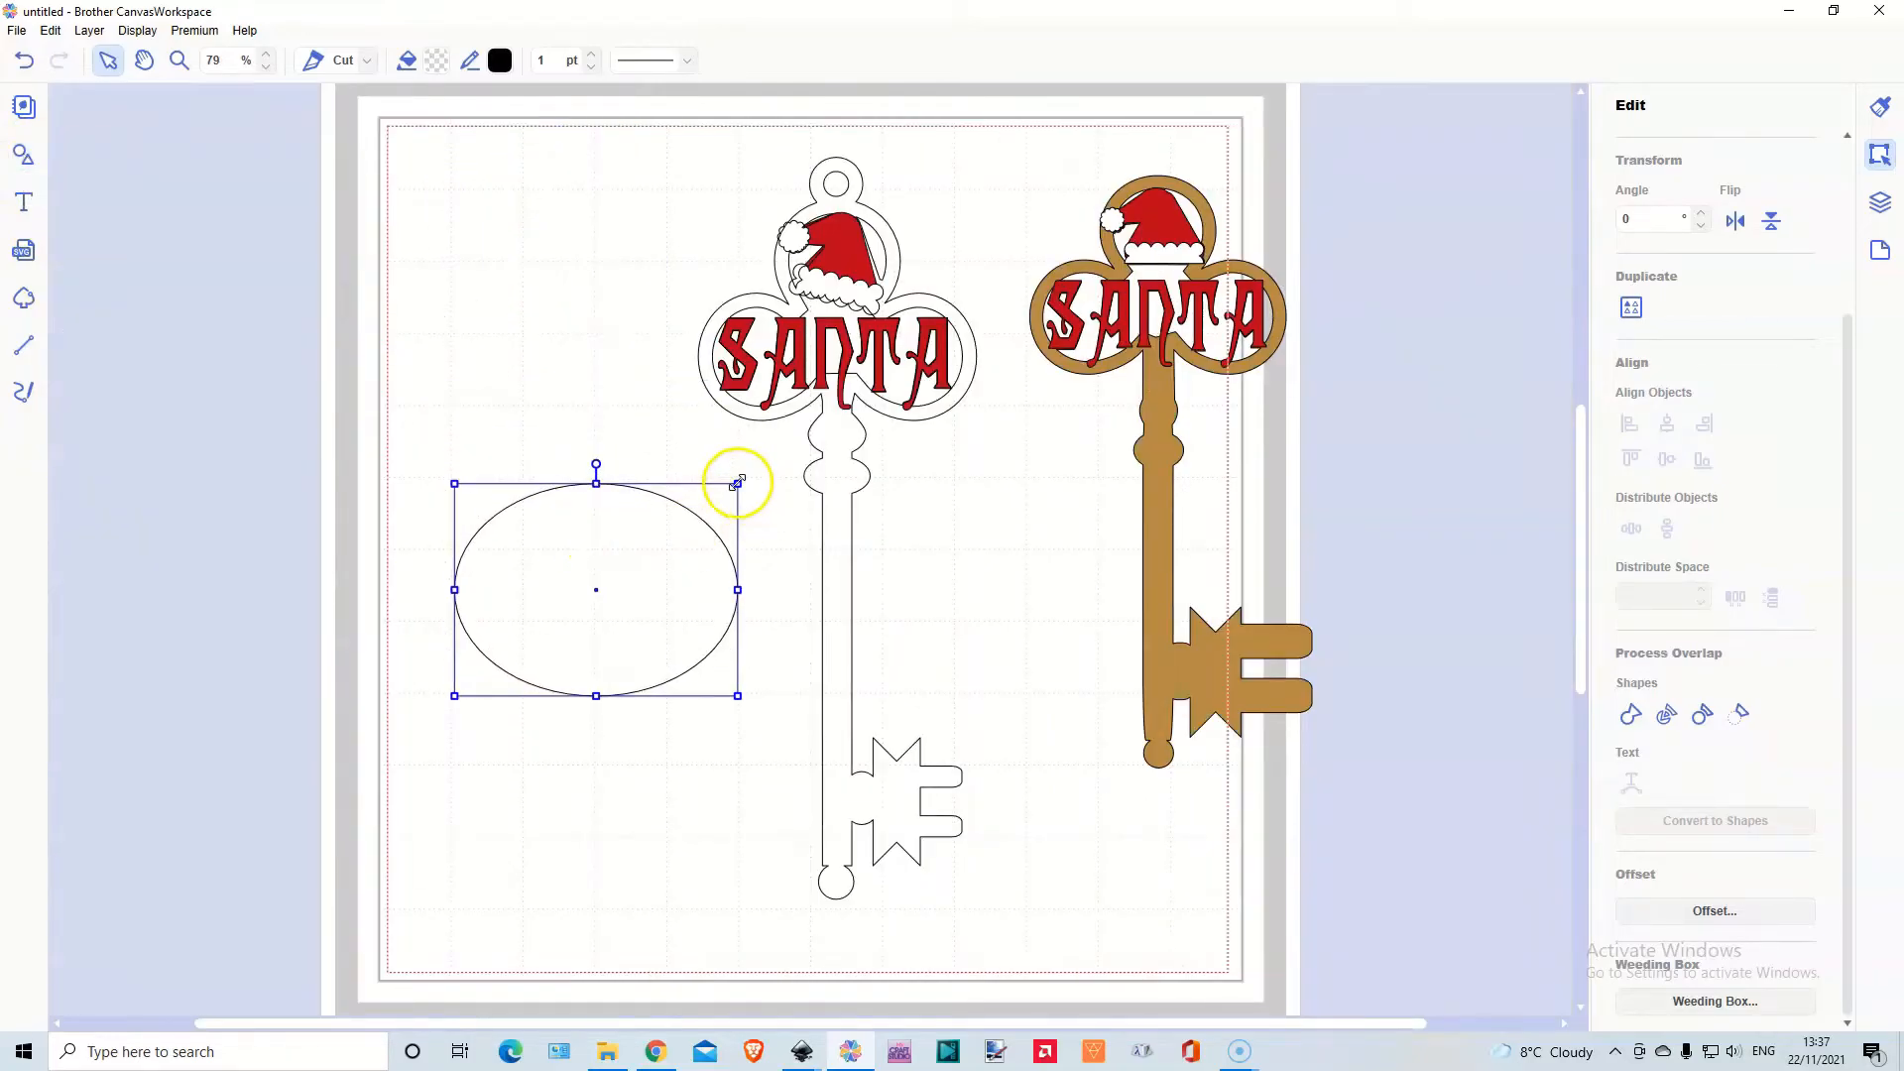
pyautogui.moveTo(738, 483); pyautogui.dragTo(841, 468)
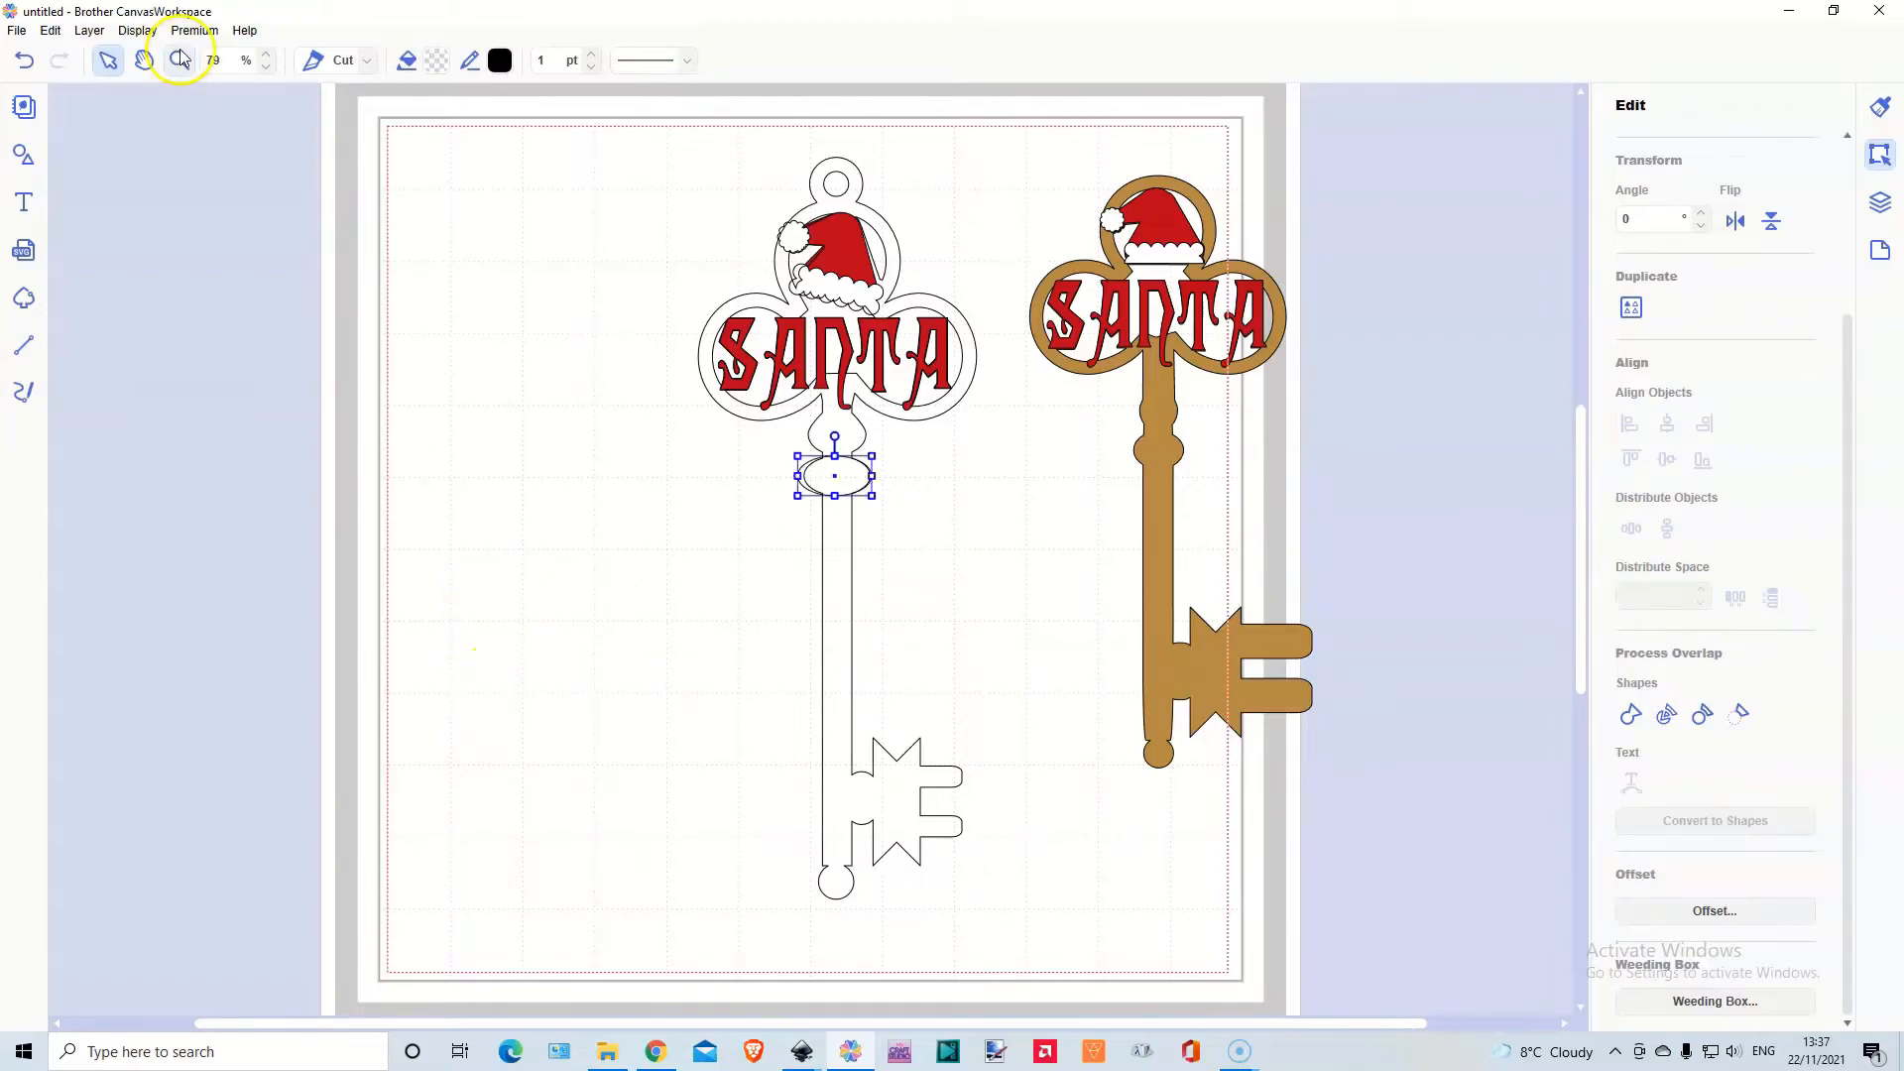
# Shrink the ellipse until it fits inside the key's oval collar and centre it there
pyautogui.moveTo(756, 421); pyautogui.dragTo(928, 575)
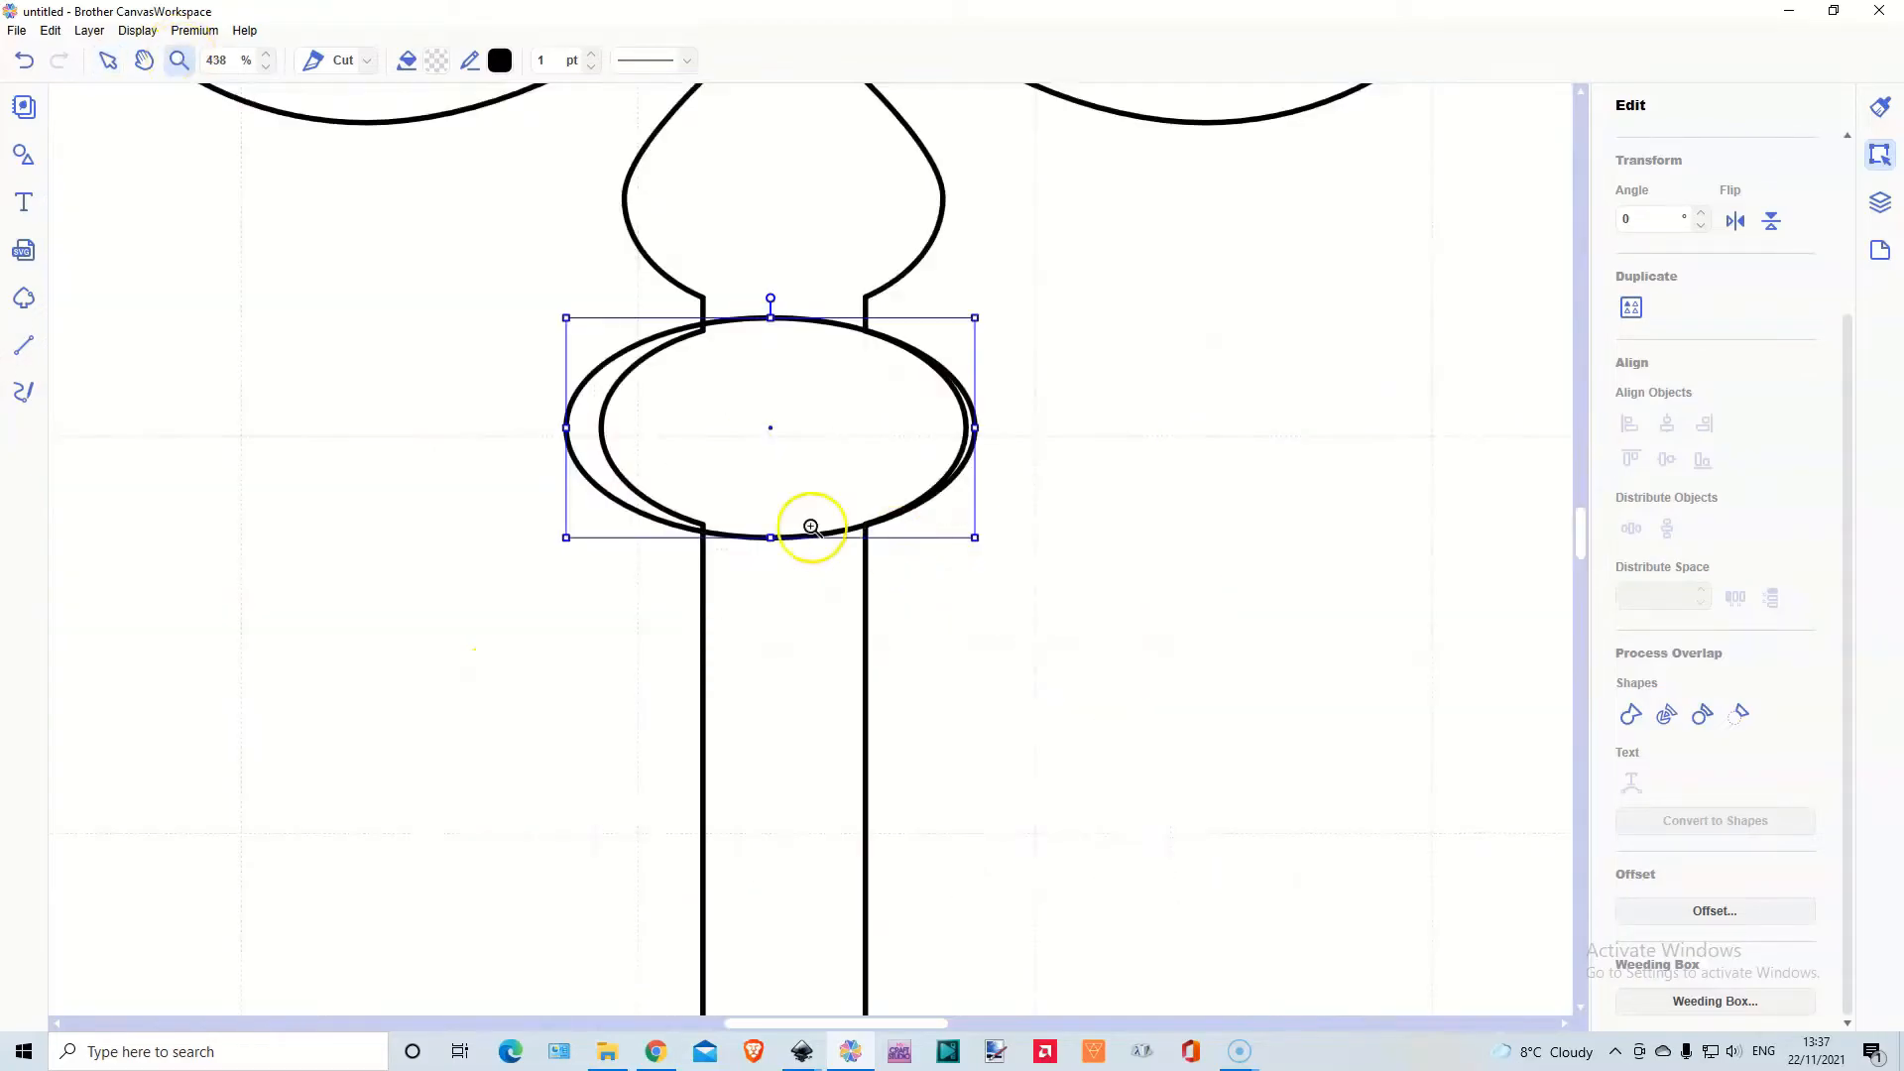
pyautogui.click(108, 60)
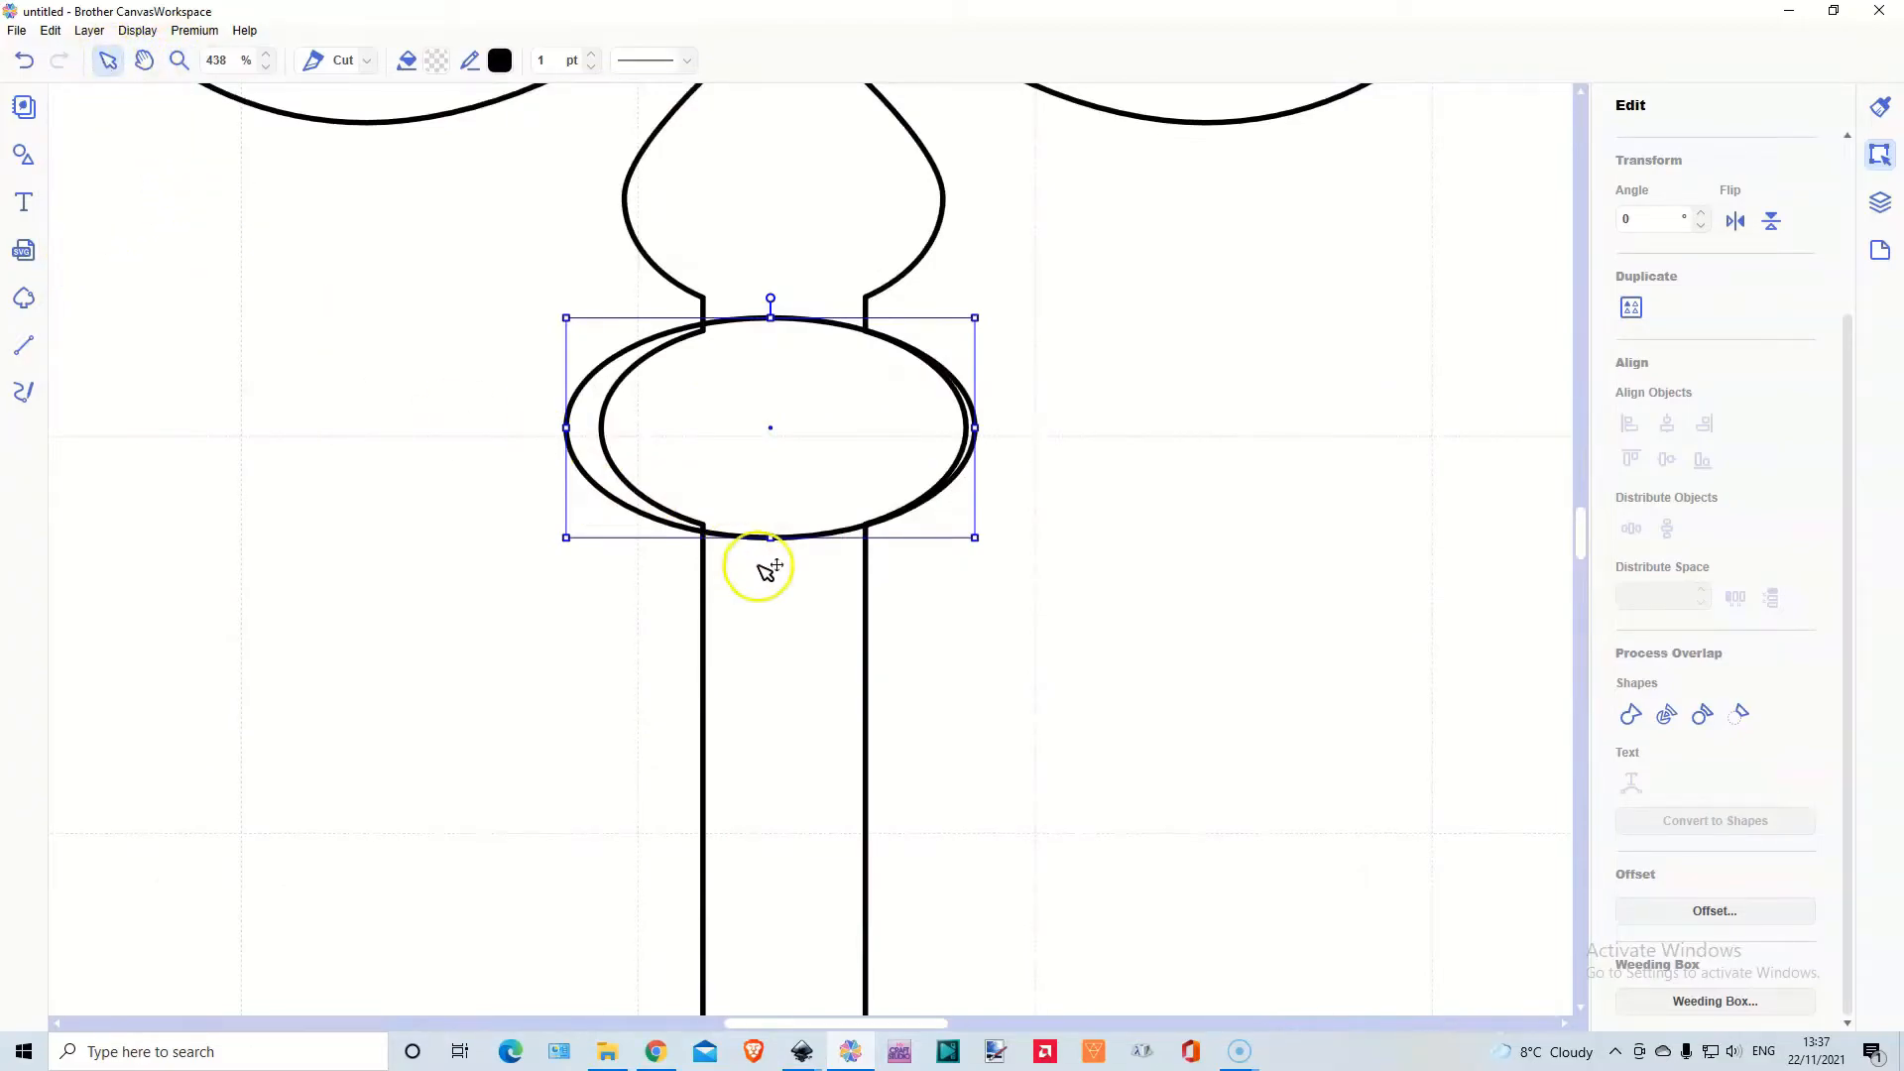
pyautogui.moveTo(972, 319); pyautogui.dragTo(841, 386)
pyautogui.moveTo(710, 459); pyautogui.dragTo(779, 423)
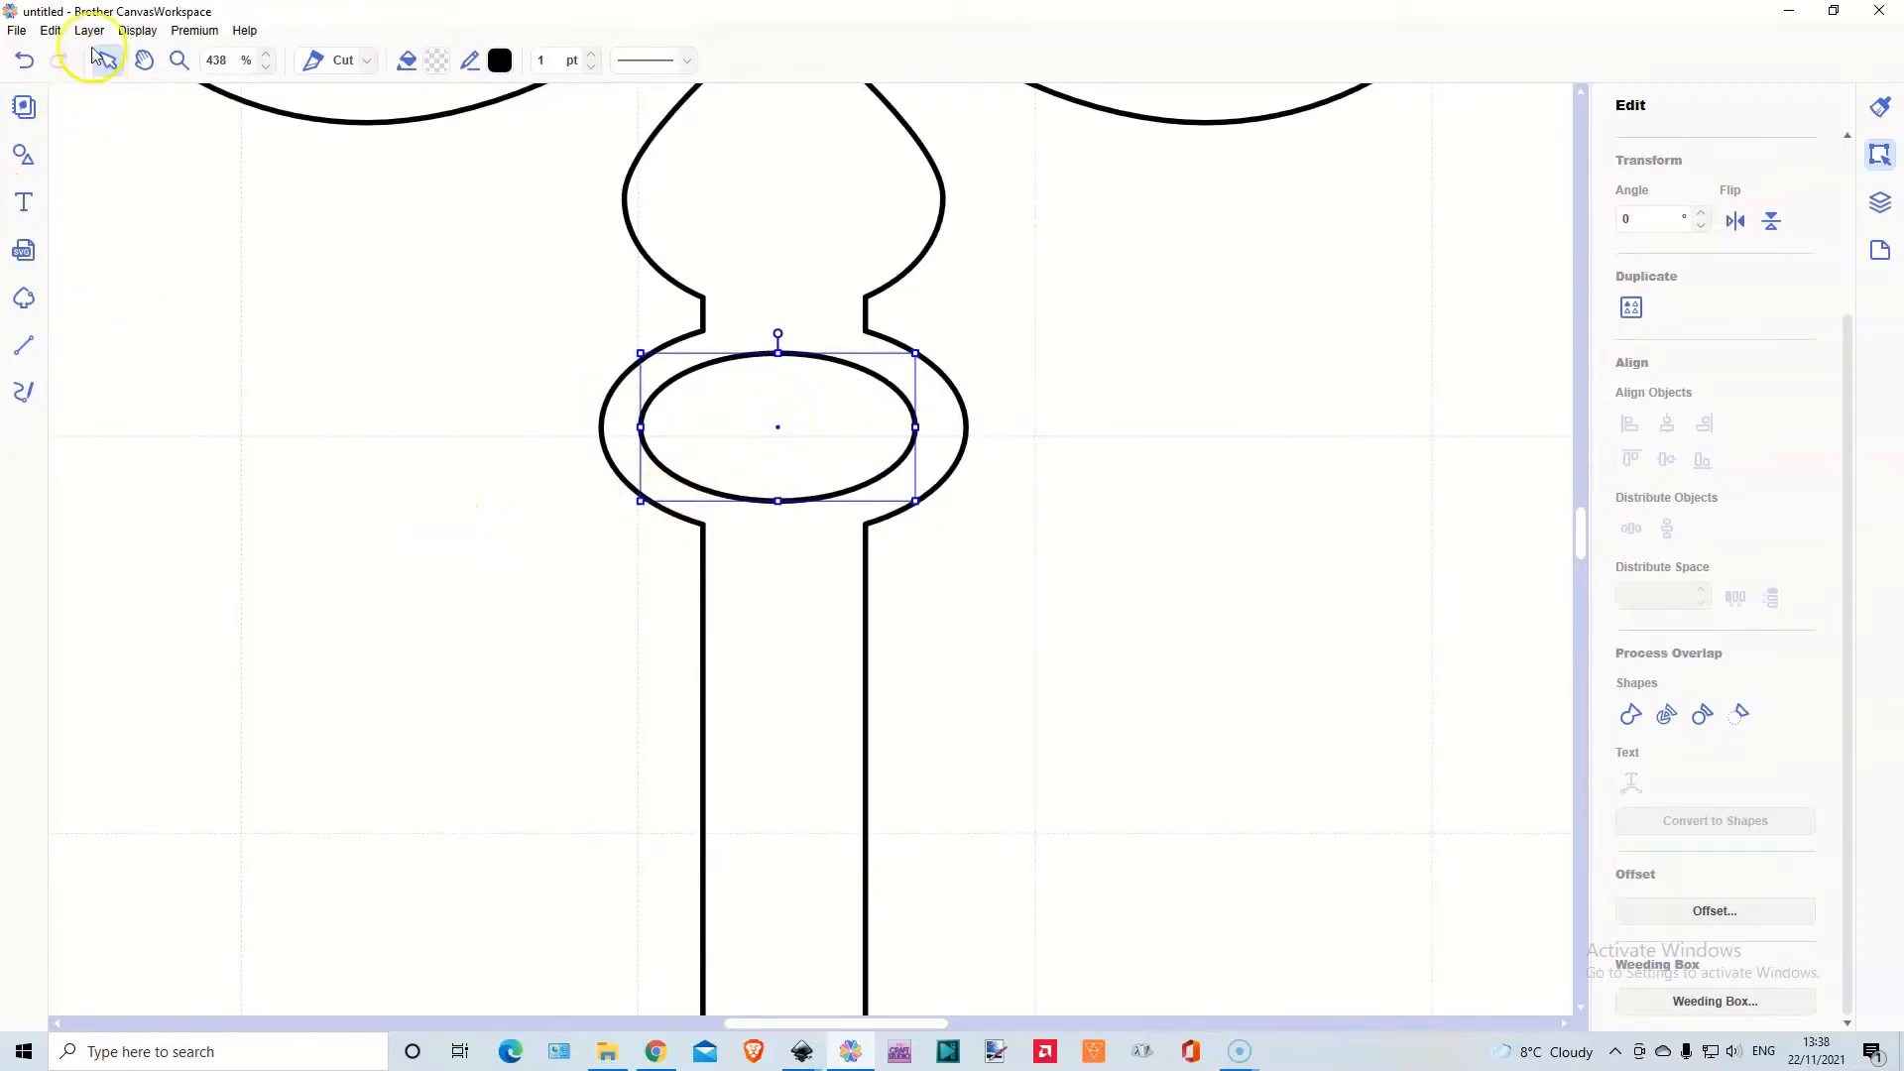
# Merge the small ellipse with the key outline to make an oval opening in the collar
pyautogui.click(137, 29)
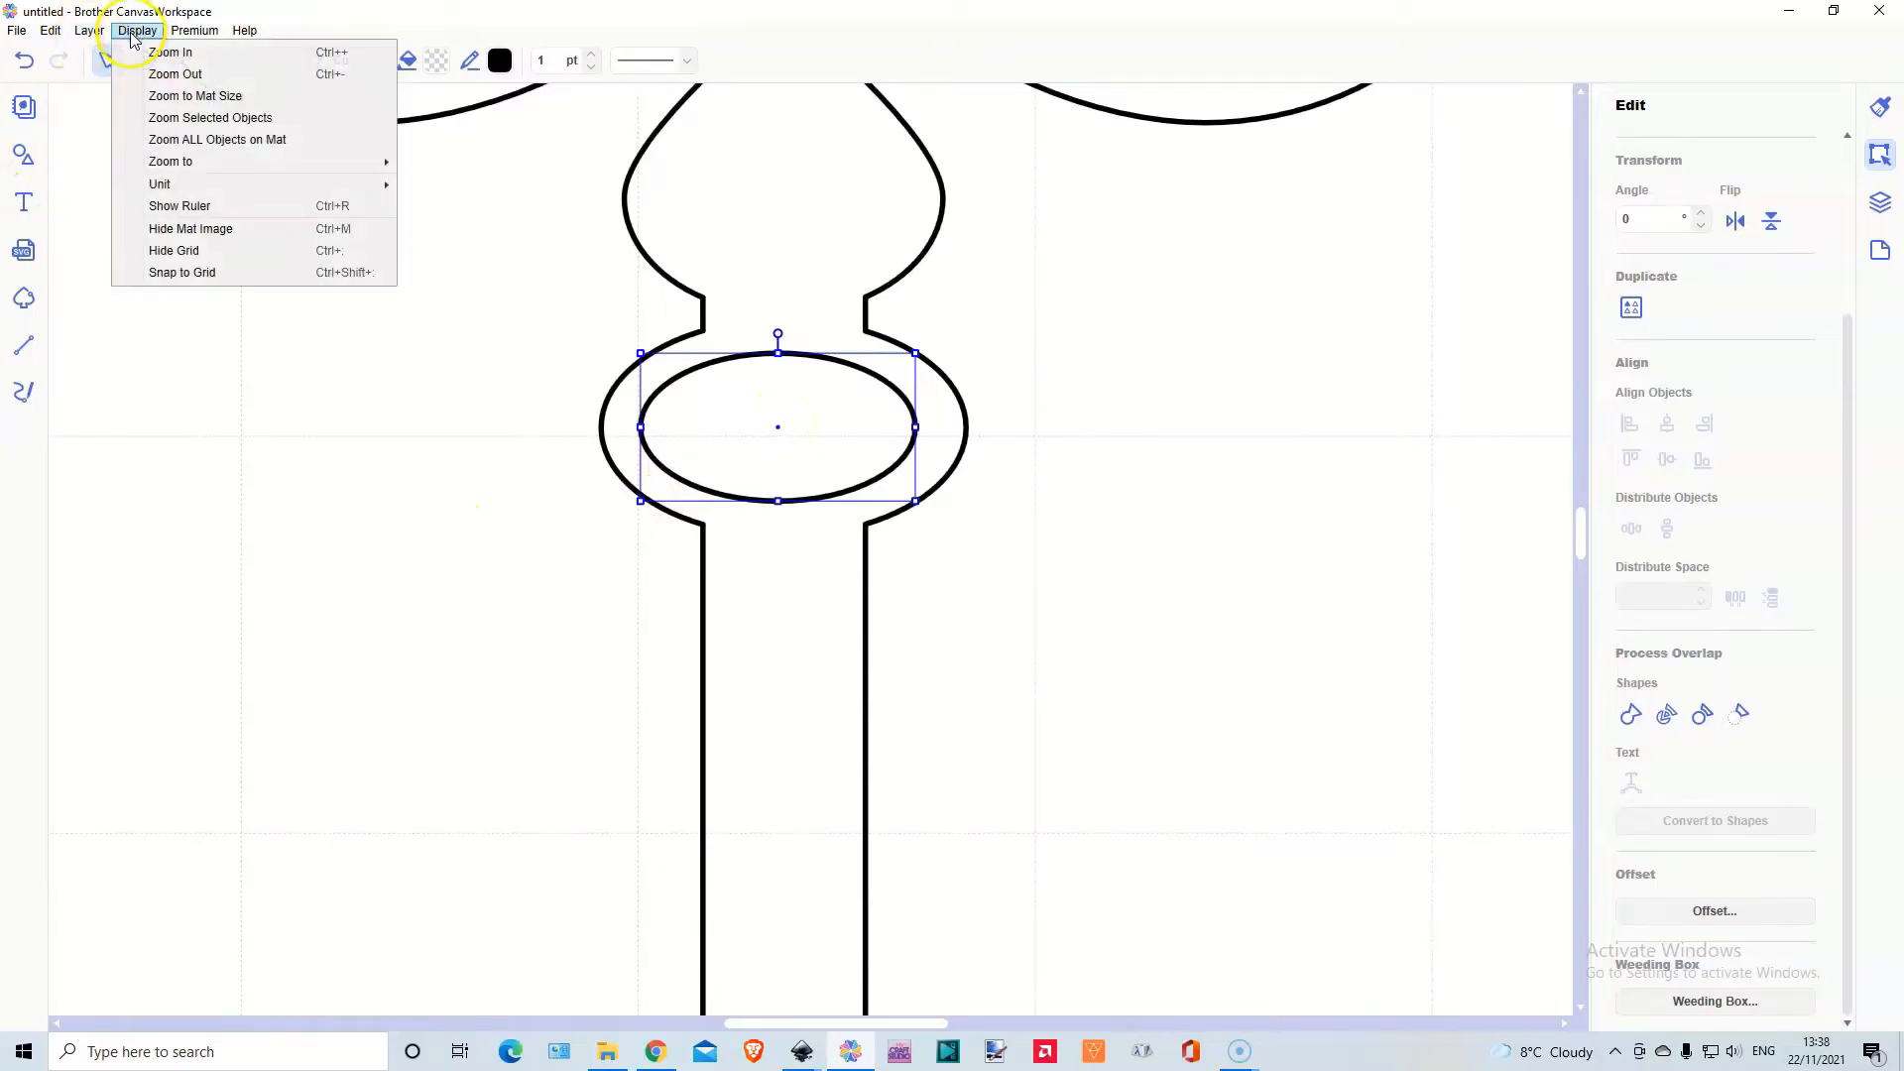
pyautogui.click(175, 96)
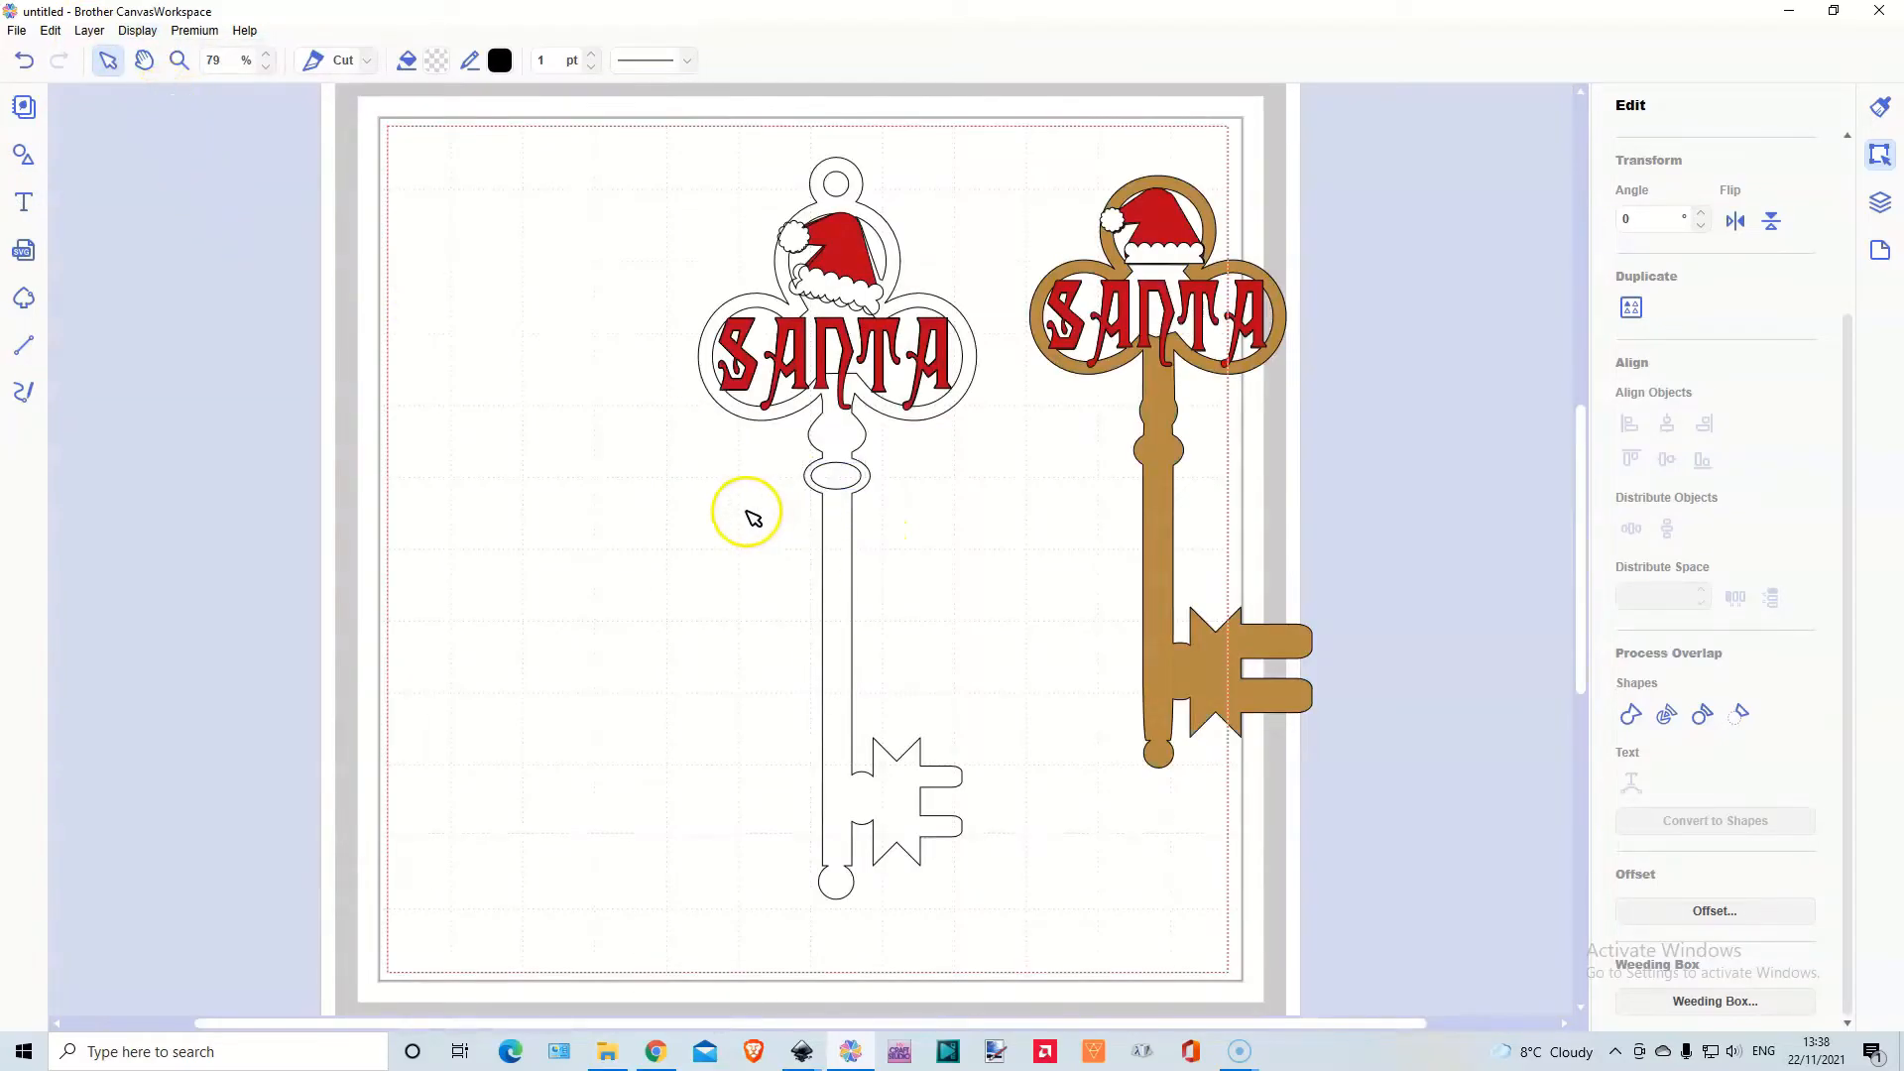
pyautogui.click(840, 483)
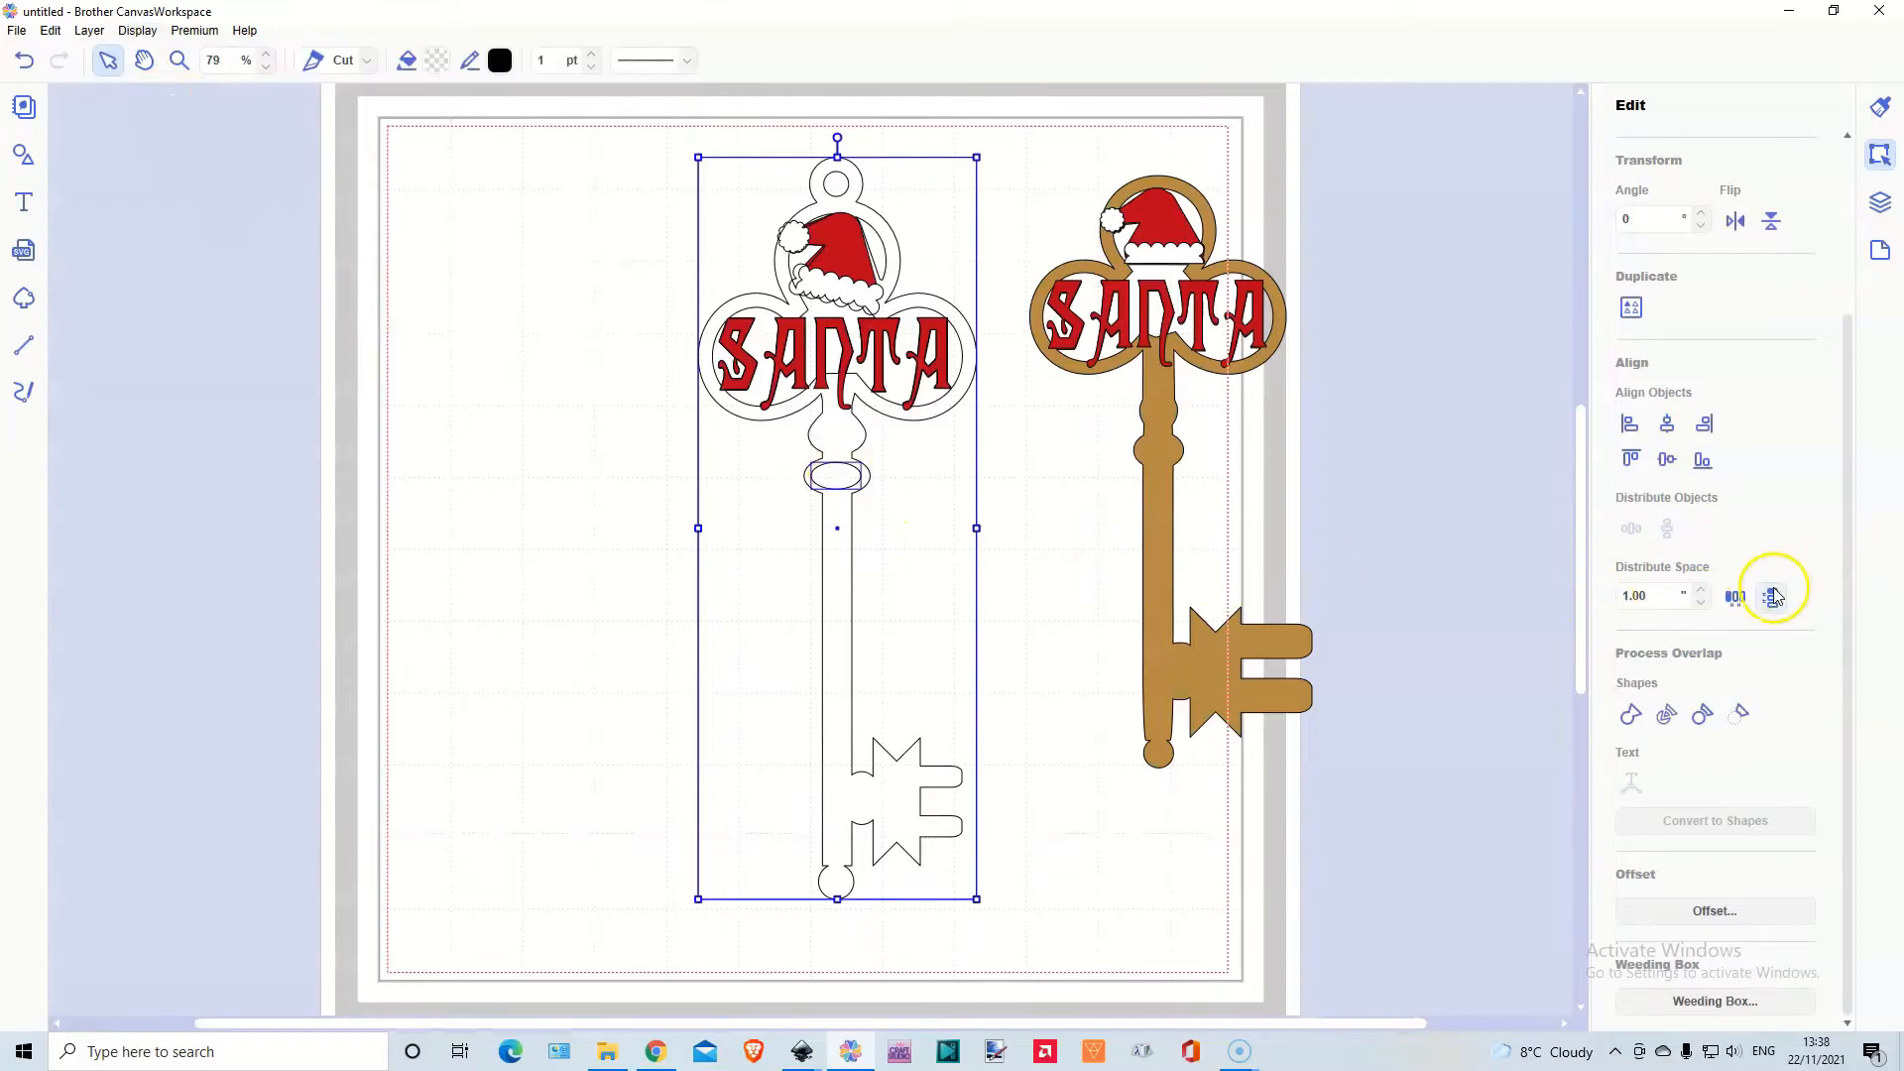
pyautogui.click(1738, 715)
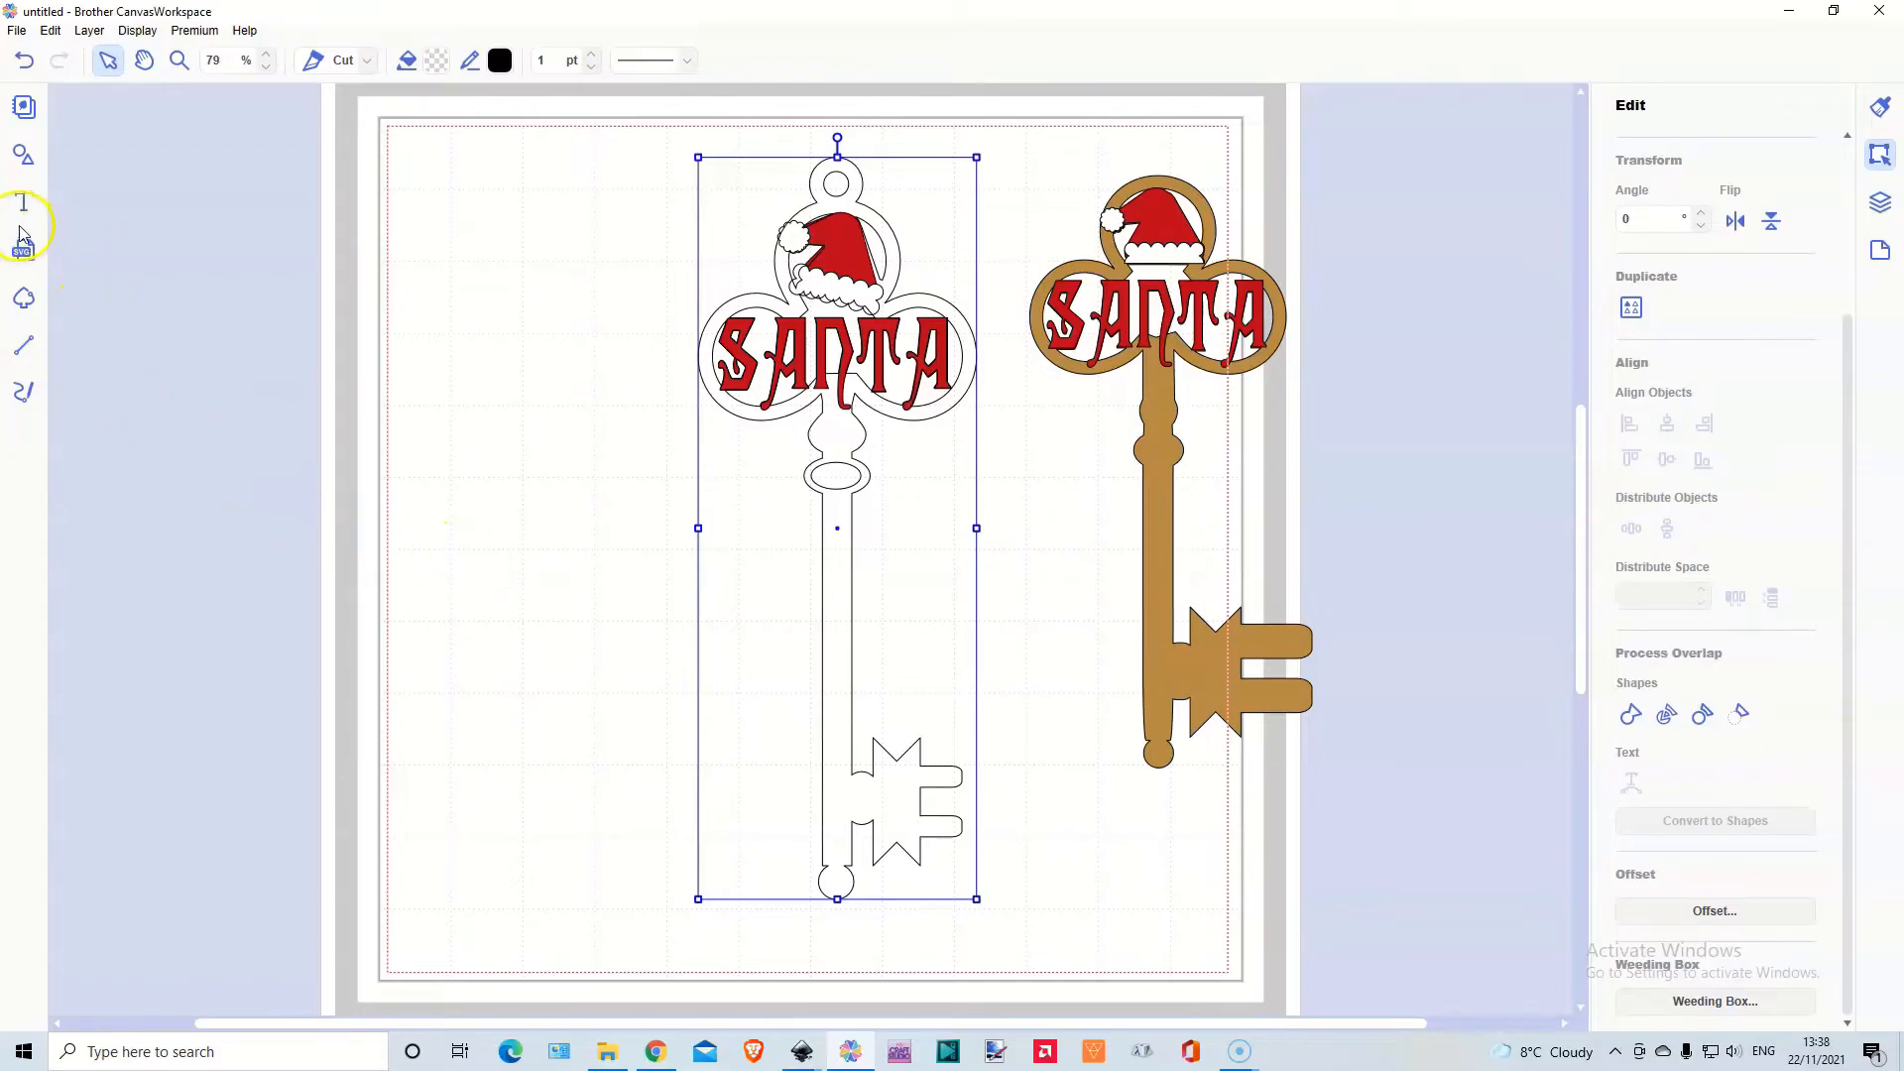
# Add an eight-pointed star beside the mat and create an inward offset with 0.20" spacing and bevel corners, leaving the original line as is
pyautogui.click(23, 156)
pyautogui.scroll(-2, 159, 424)
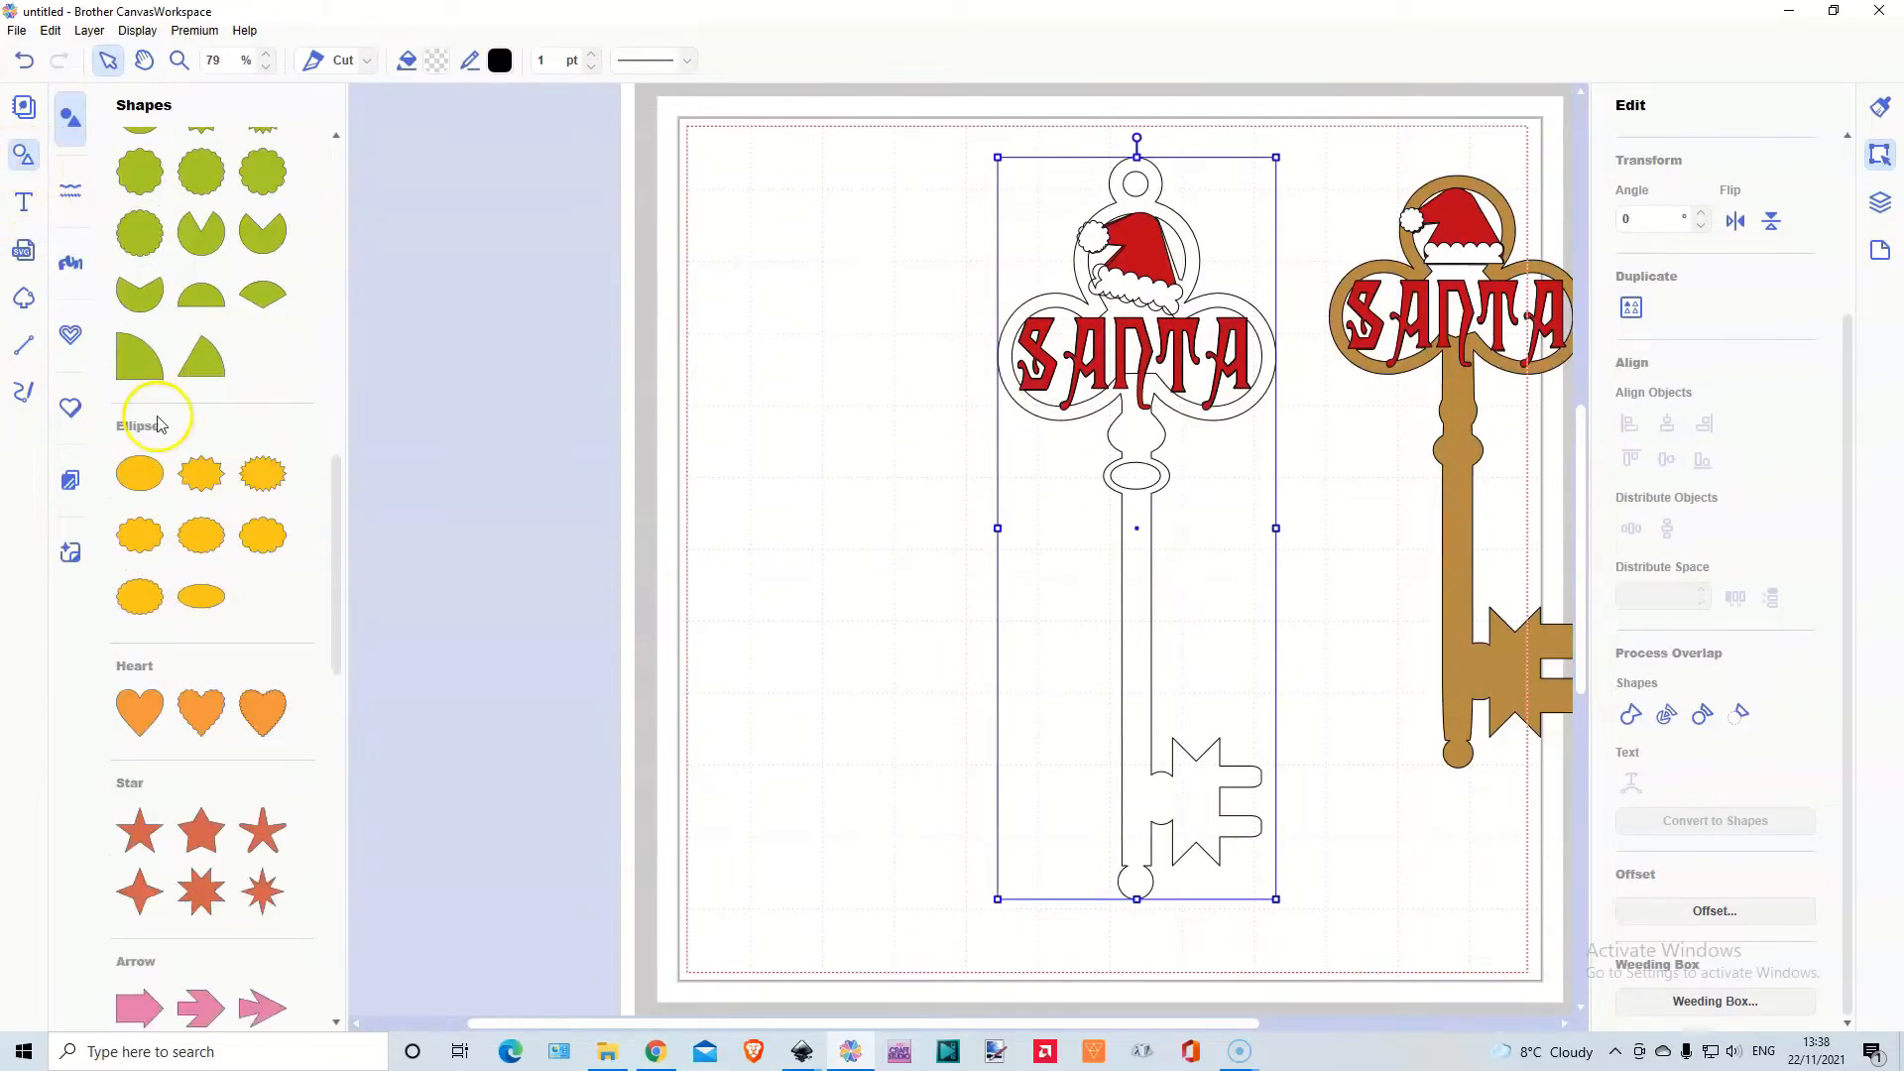
pyautogui.scroll(-2, 161, 425)
pyautogui.click(266, 700)
pyautogui.moveTo(798, 288); pyautogui.dragTo(581, 439)
pyautogui.click(1690, 911)
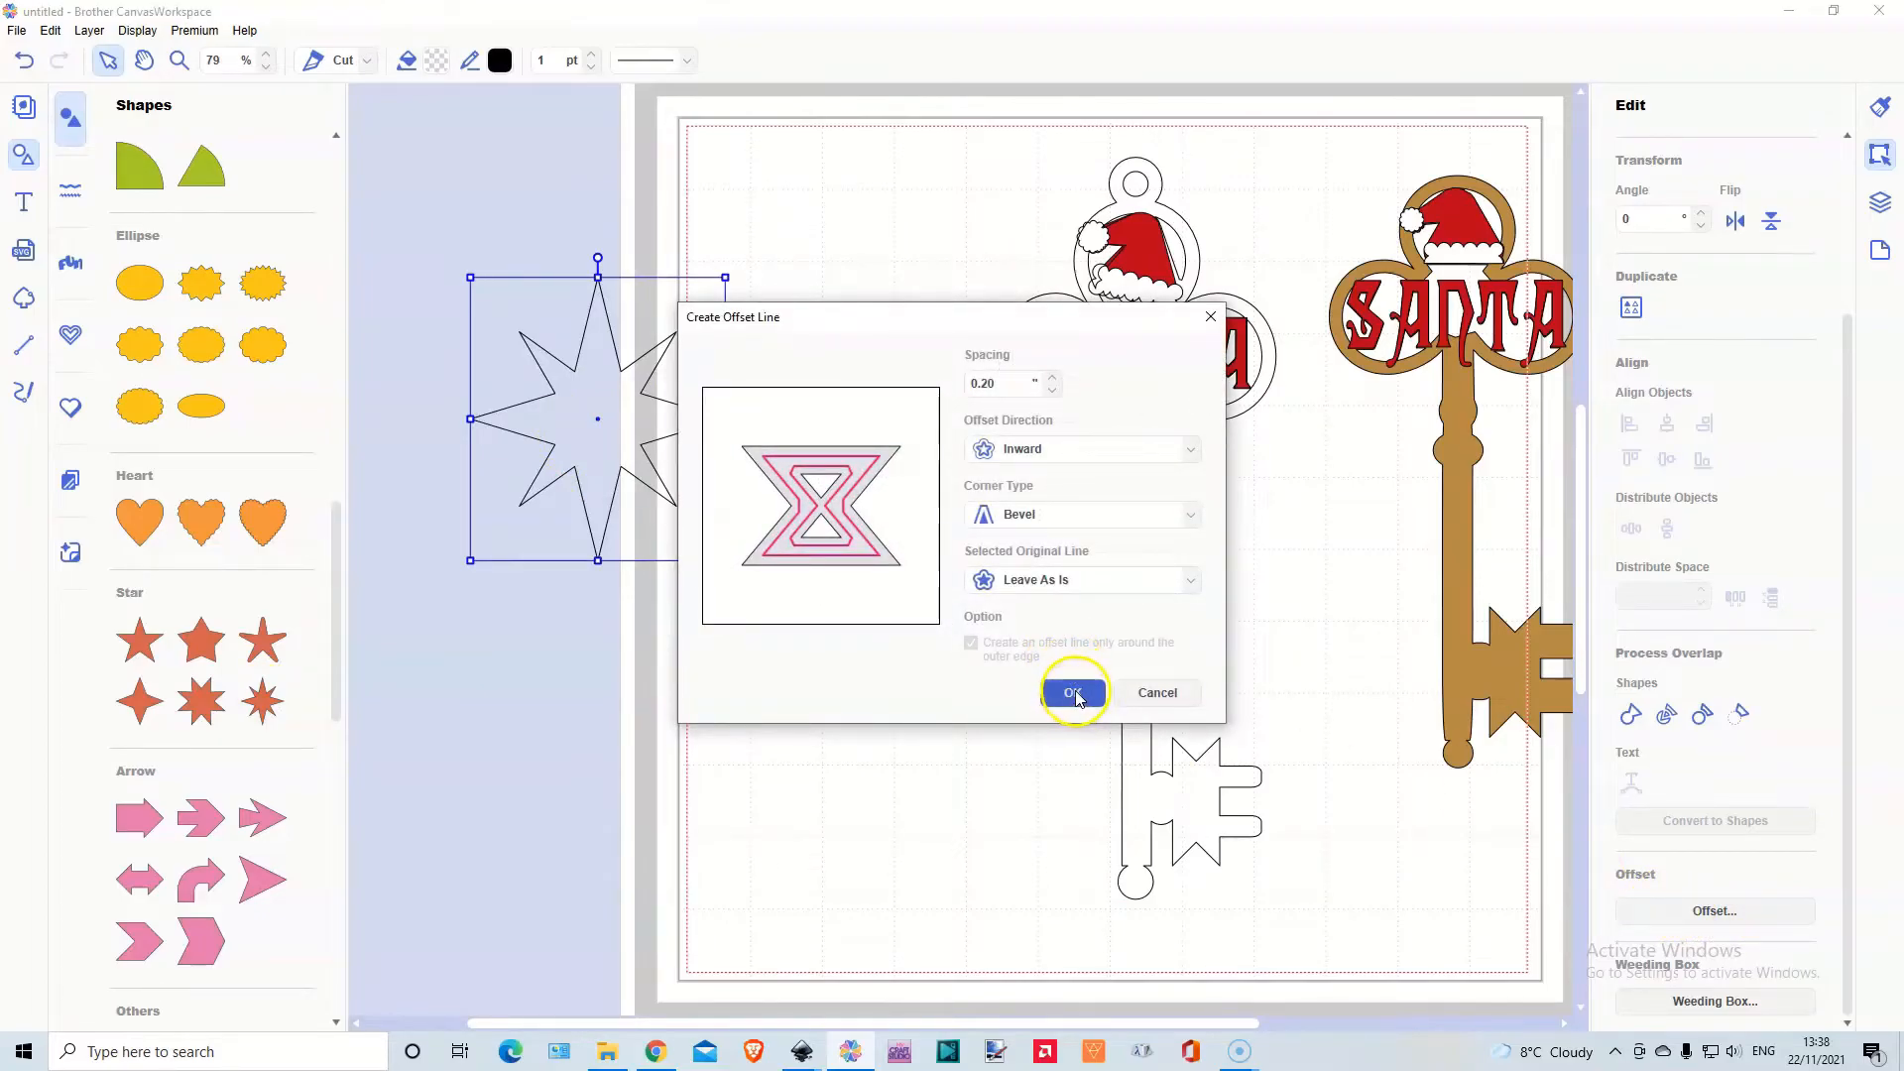
pyautogui.click(1075, 694)
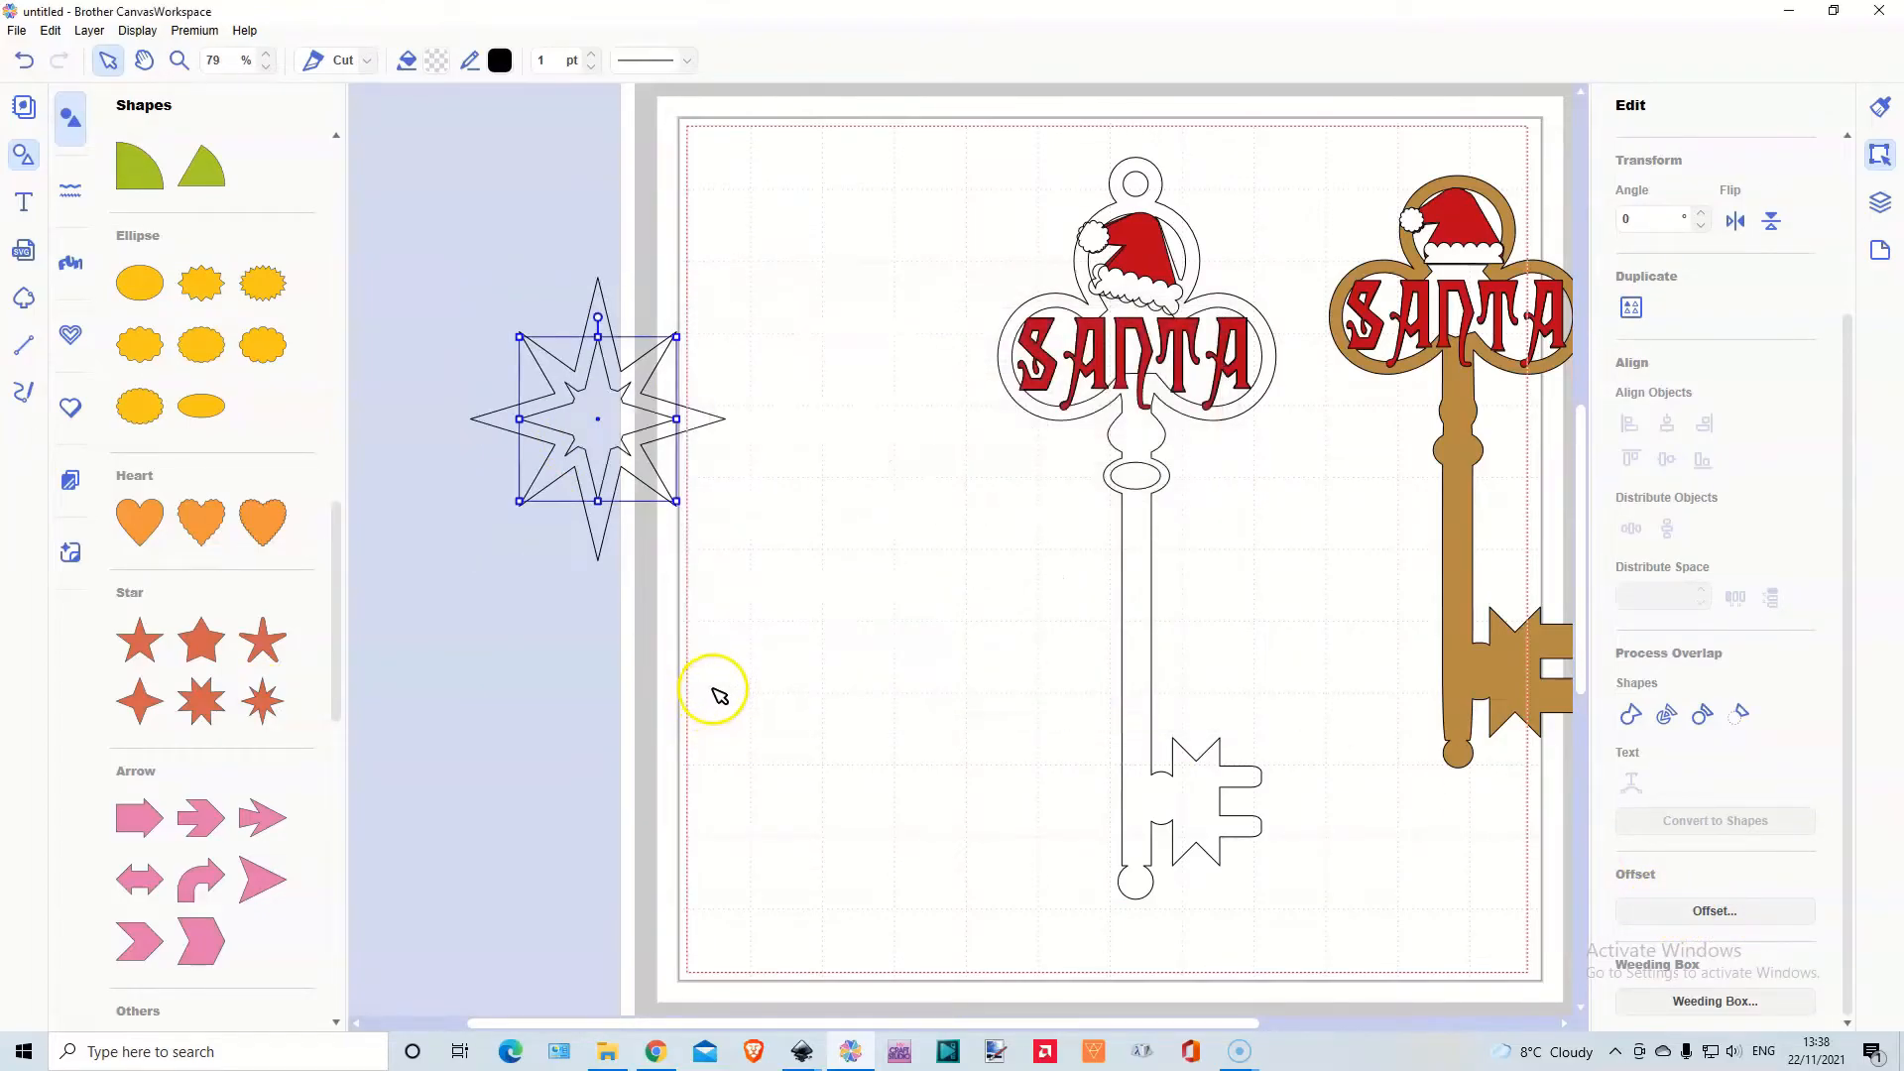
# Merge the star with its inward offset line and delete the combined shape
pyautogui.moveTo(454, 289); pyautogui.dragTo(651, 489)
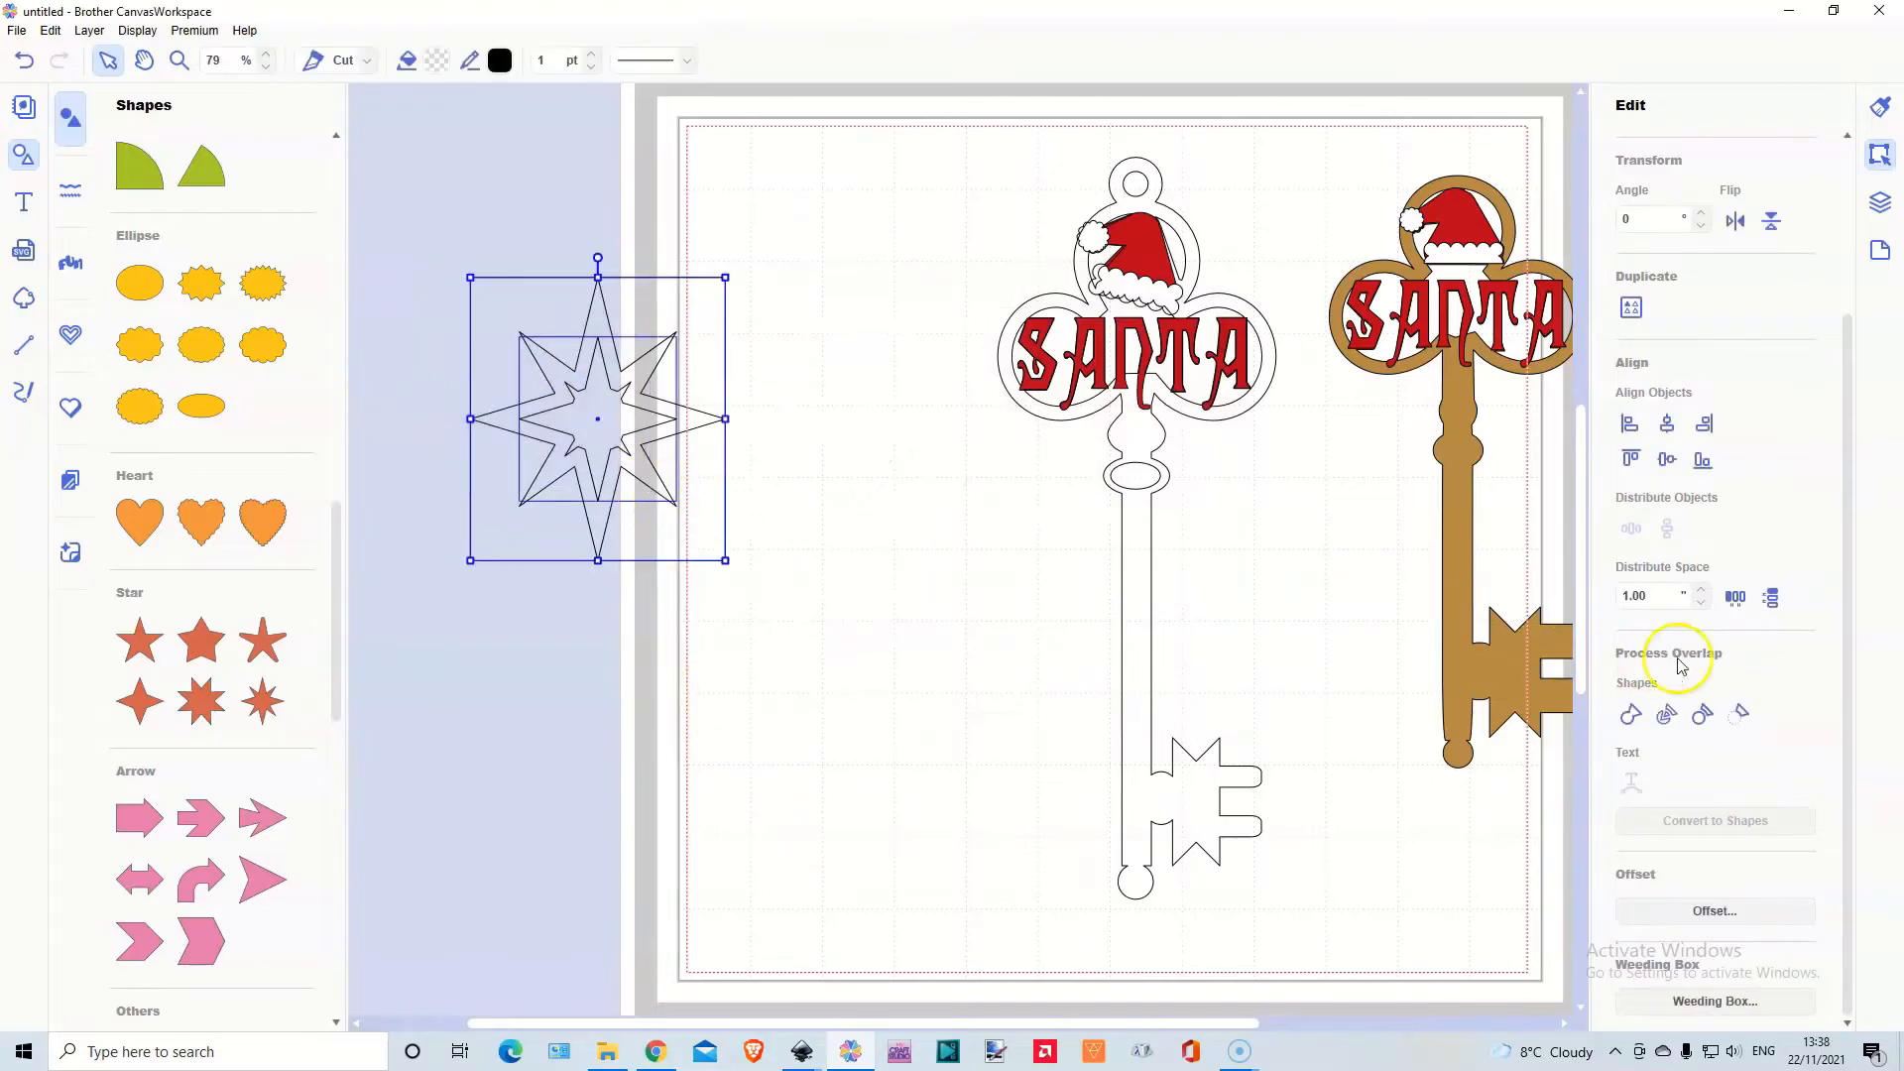
pyautogui.click(1741, 716)
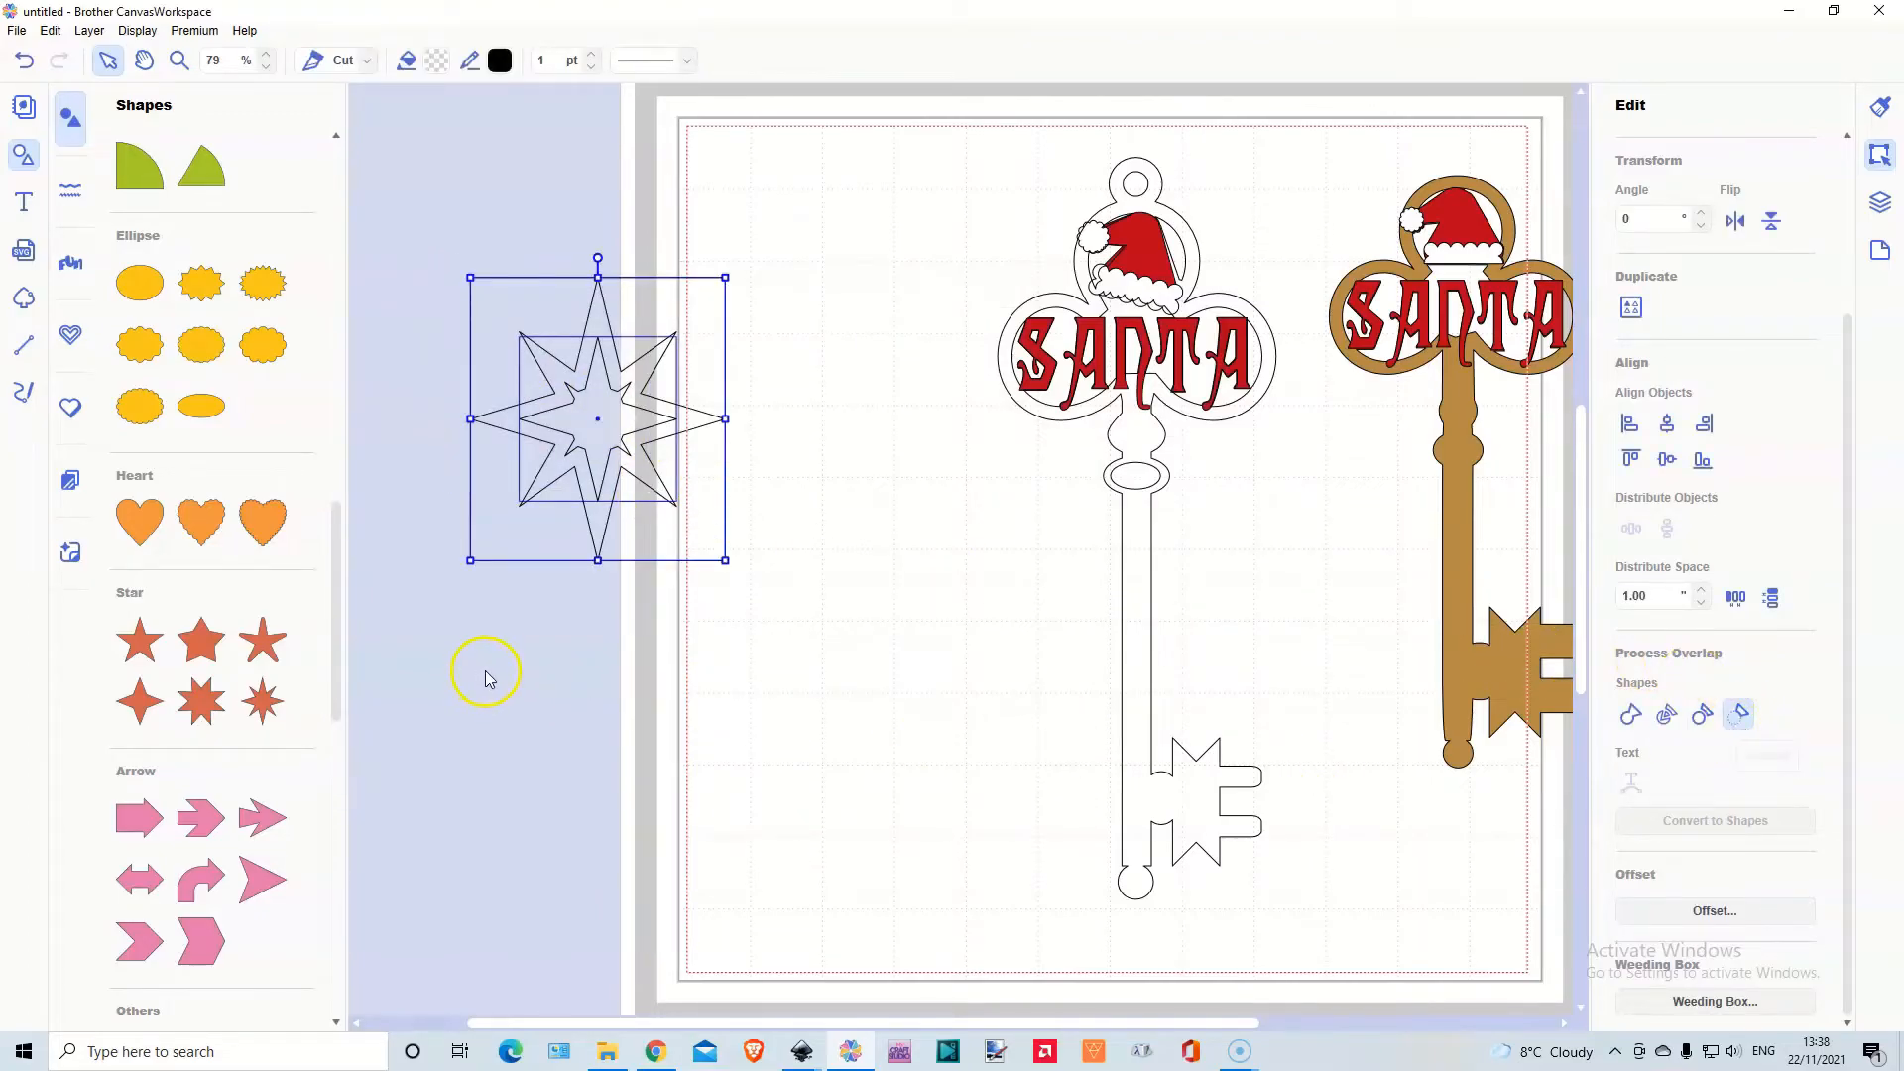
pyautogui.moveTo(597, 503); pyautogui.dragTo(605, 447)
pyautogui.press('Delete')
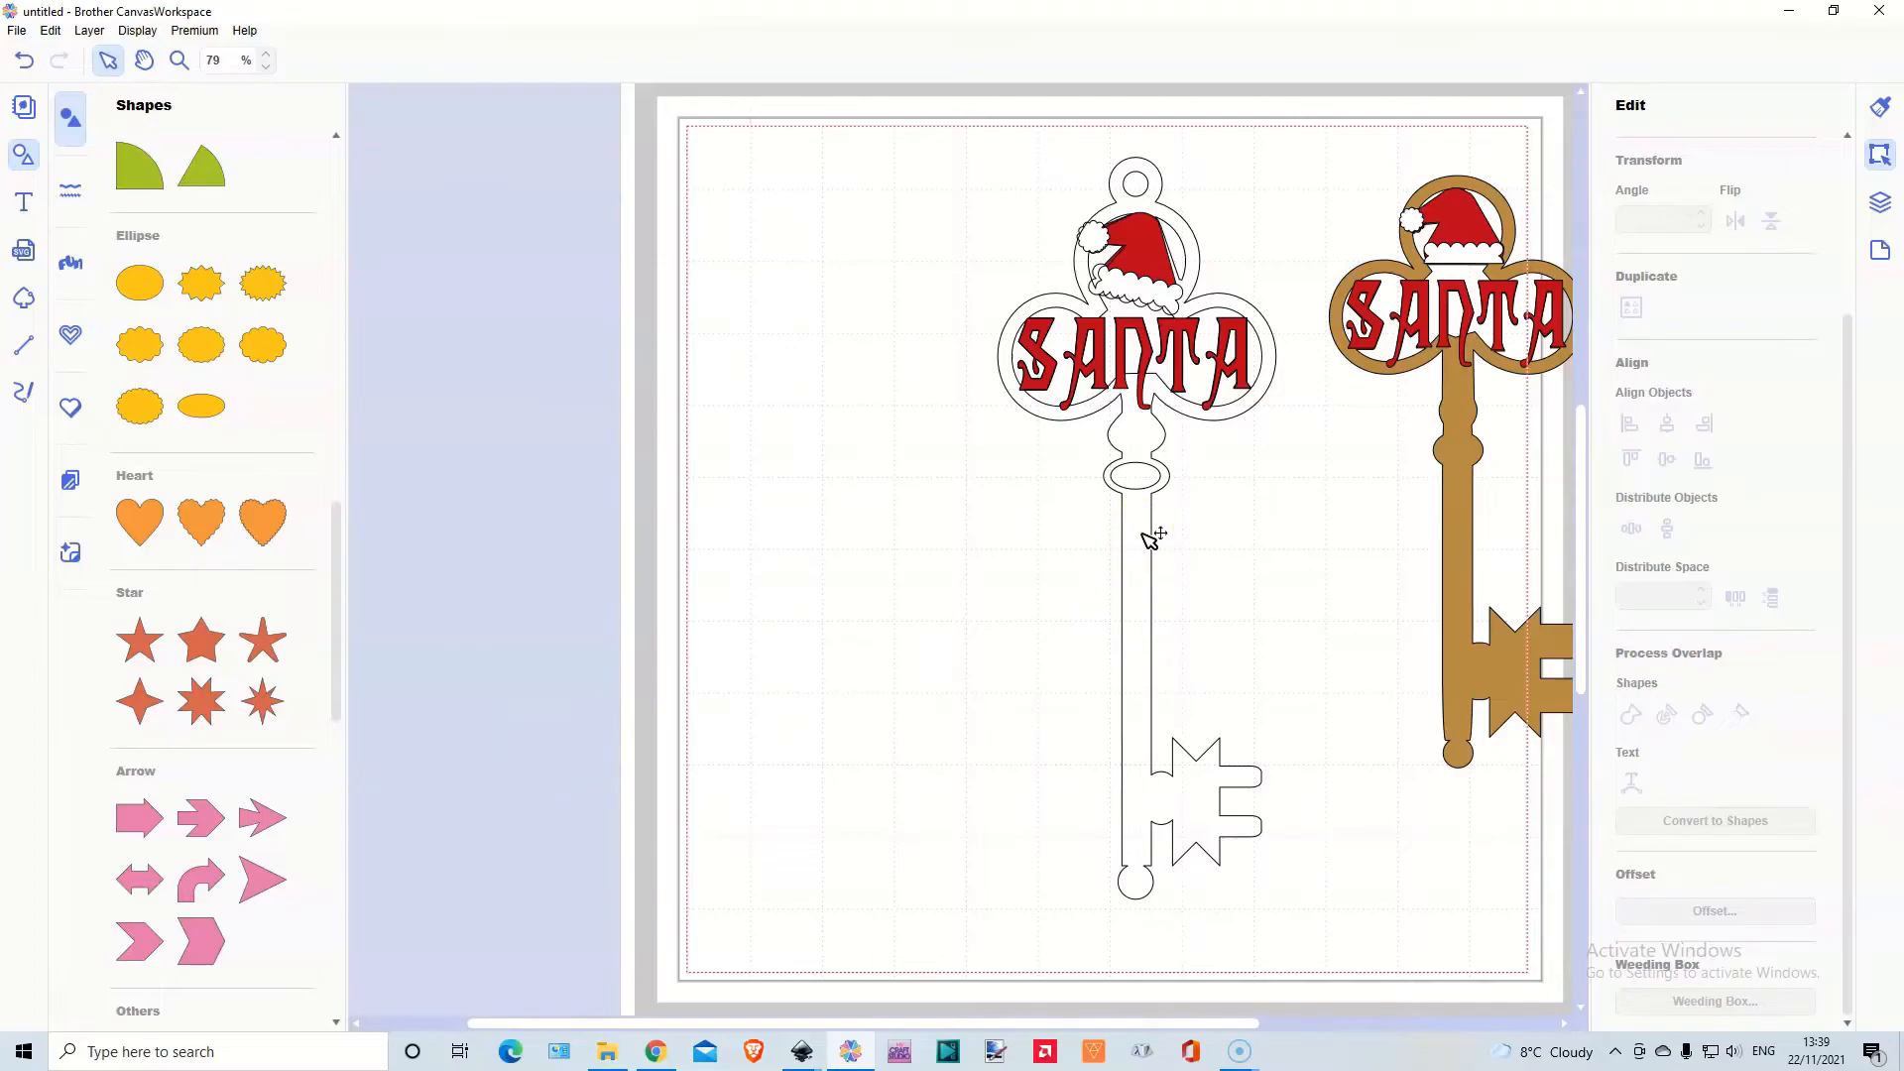
pyautogui.click(979, 582)
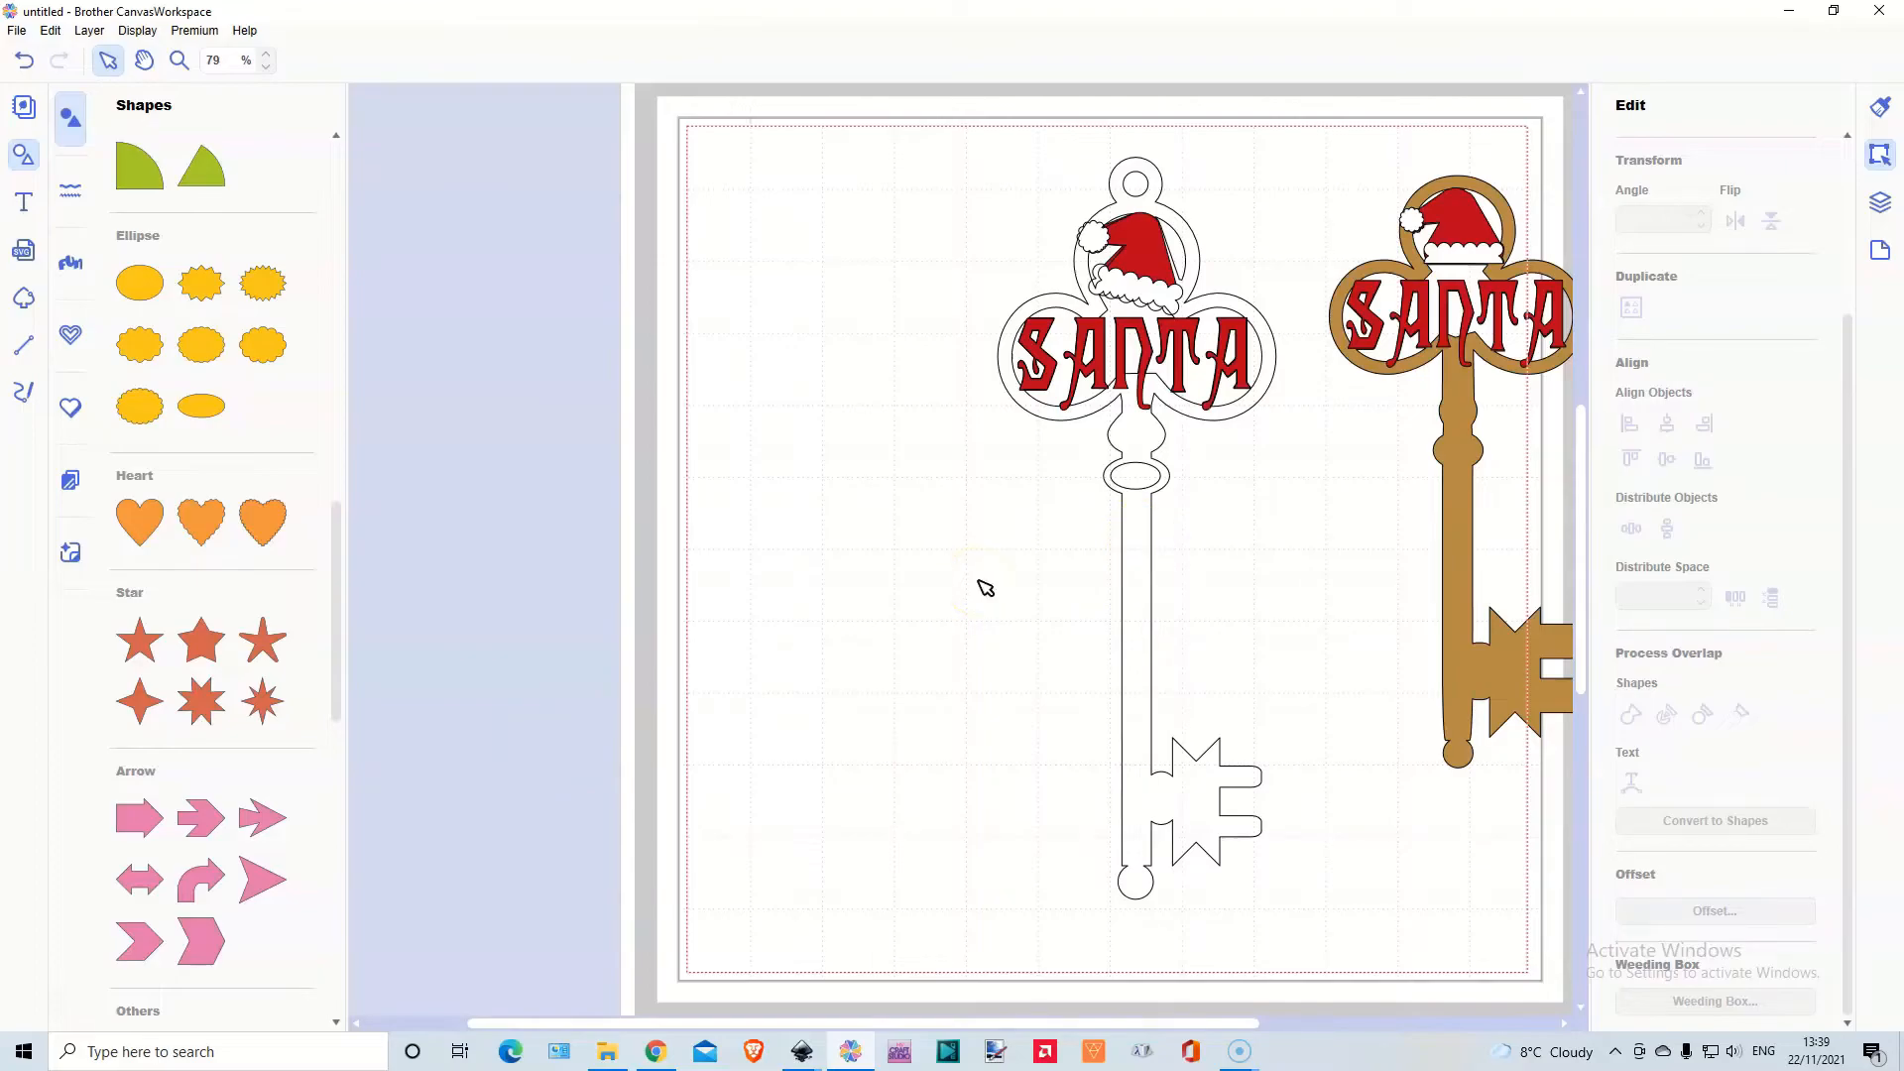